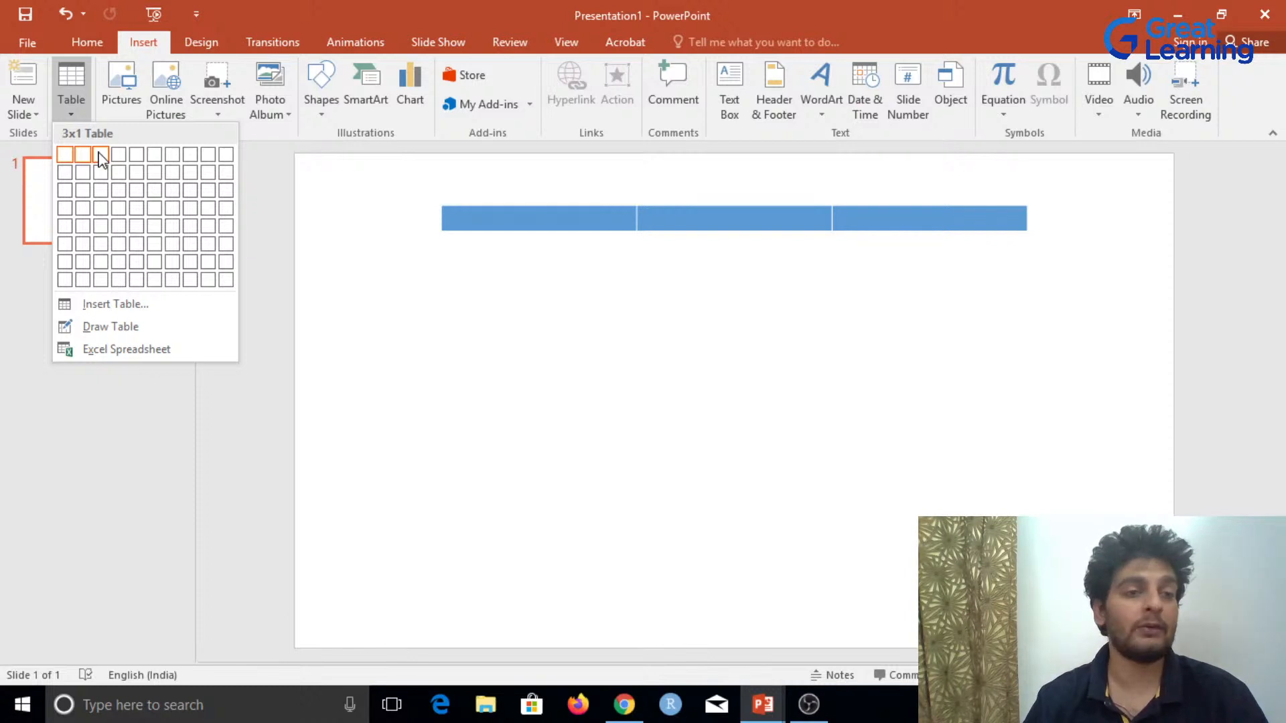
# Step: Insert a table with three columns and three rows and shrink its width to just under half
pyautogui.click(101, 193)
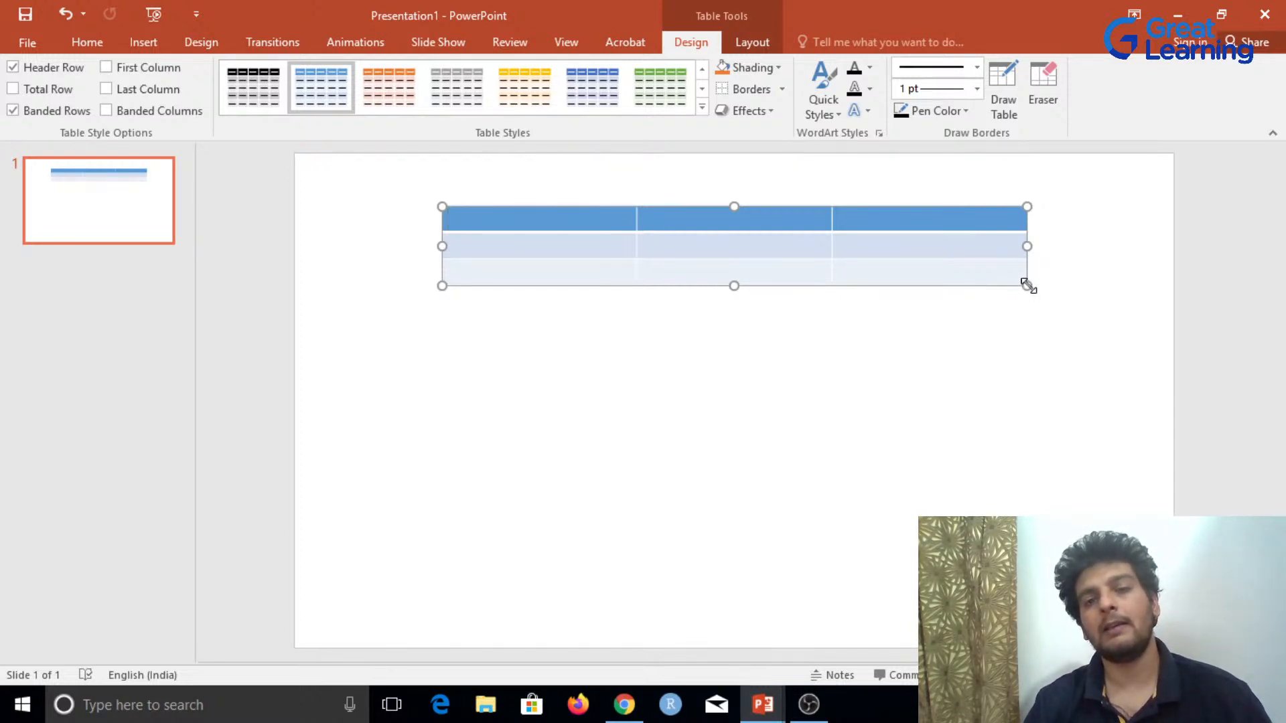
pyautogui.moveTo(1025, 284); pyautogui.dragTo(707, 267)
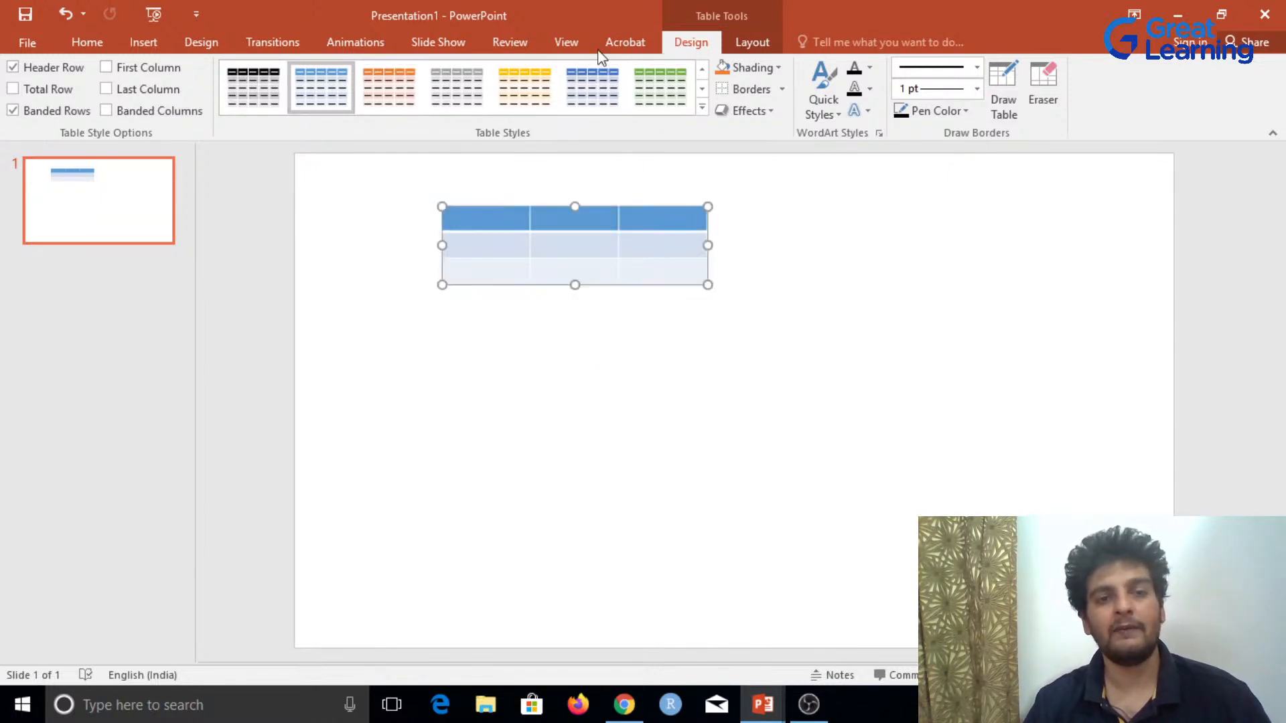
# Step: Browse the table styles and apply the darker blue style with a solid header row and banded rows to the table
pyautogui.click(702, 91)
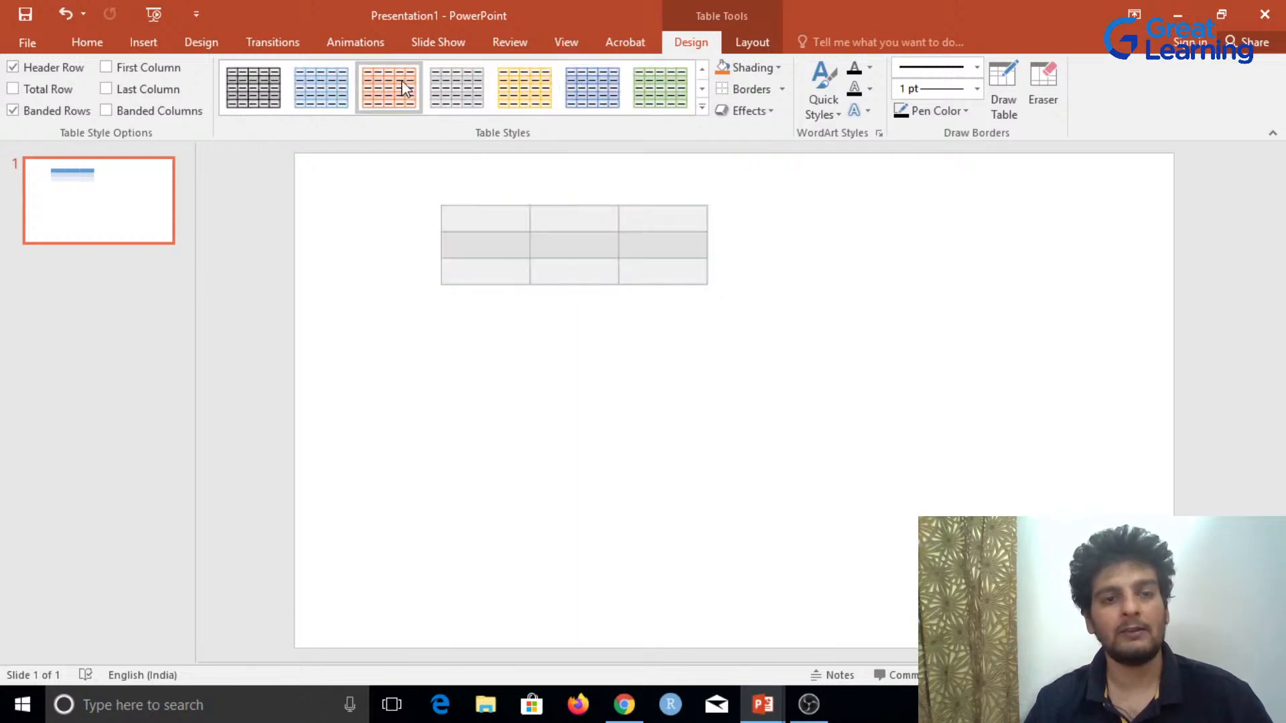
pyautogui.click(702, 69)
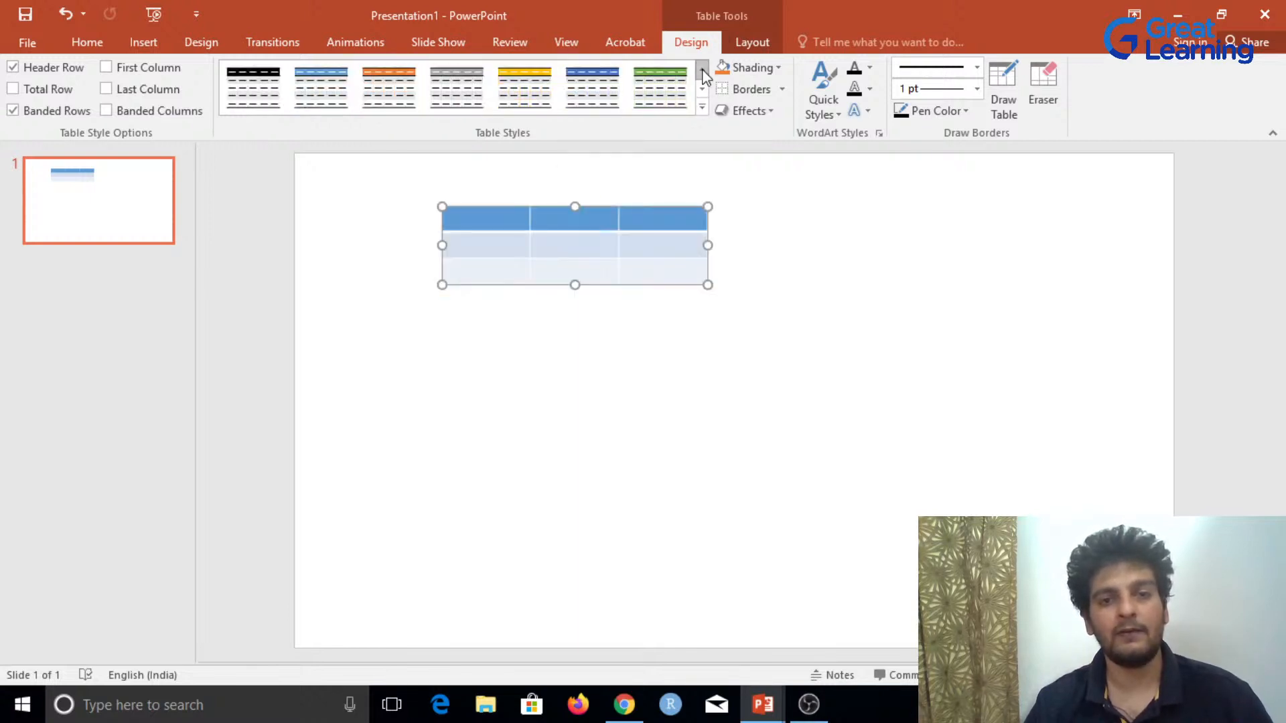
pyautogui.click(592, 85)
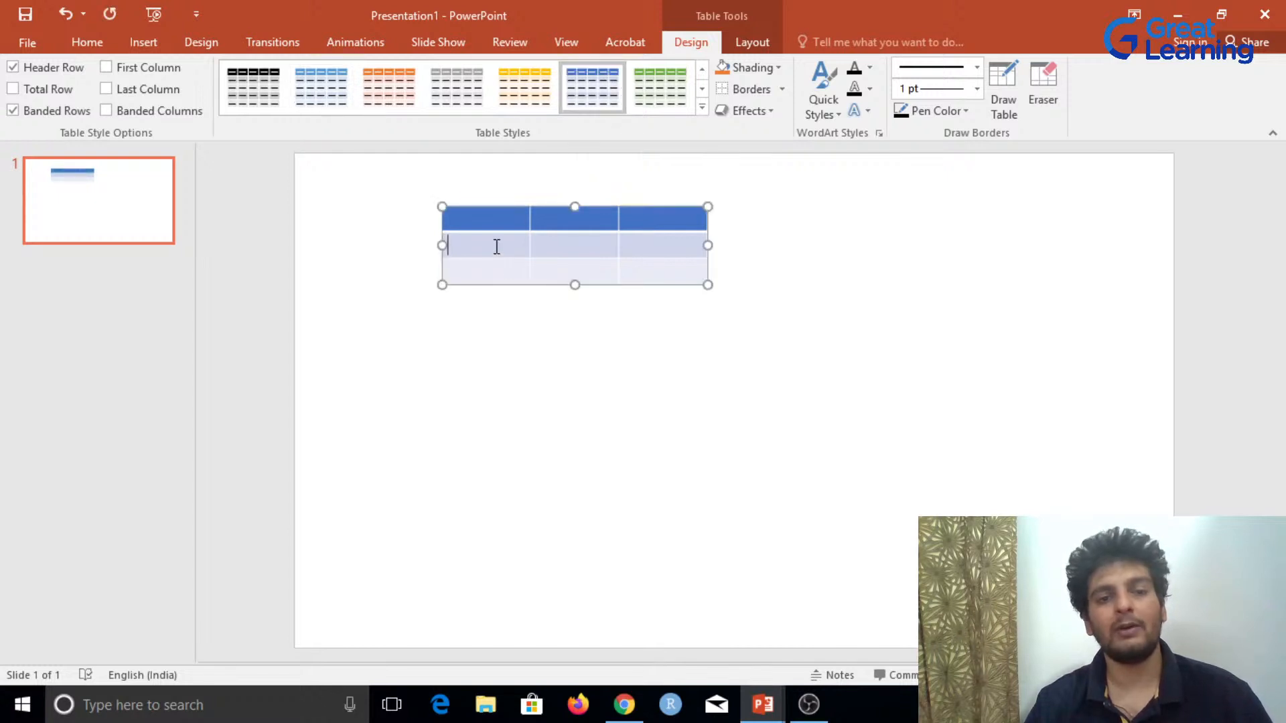
pyautogui.click(606, 374)
# Step: Set the text fill of the table's middle row to dark green
pyautogui.click(500, 241)
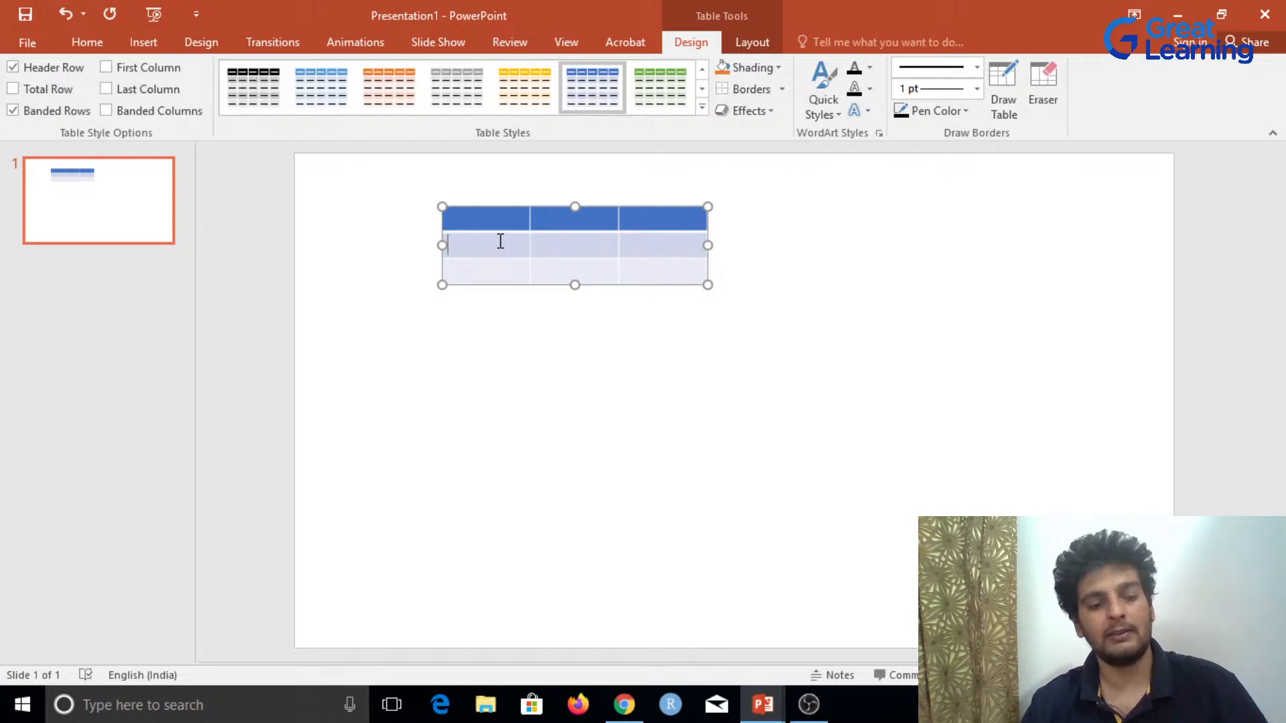
pyautogui.moveTo(501, 241); pyautogui.dragTo(670, 242)
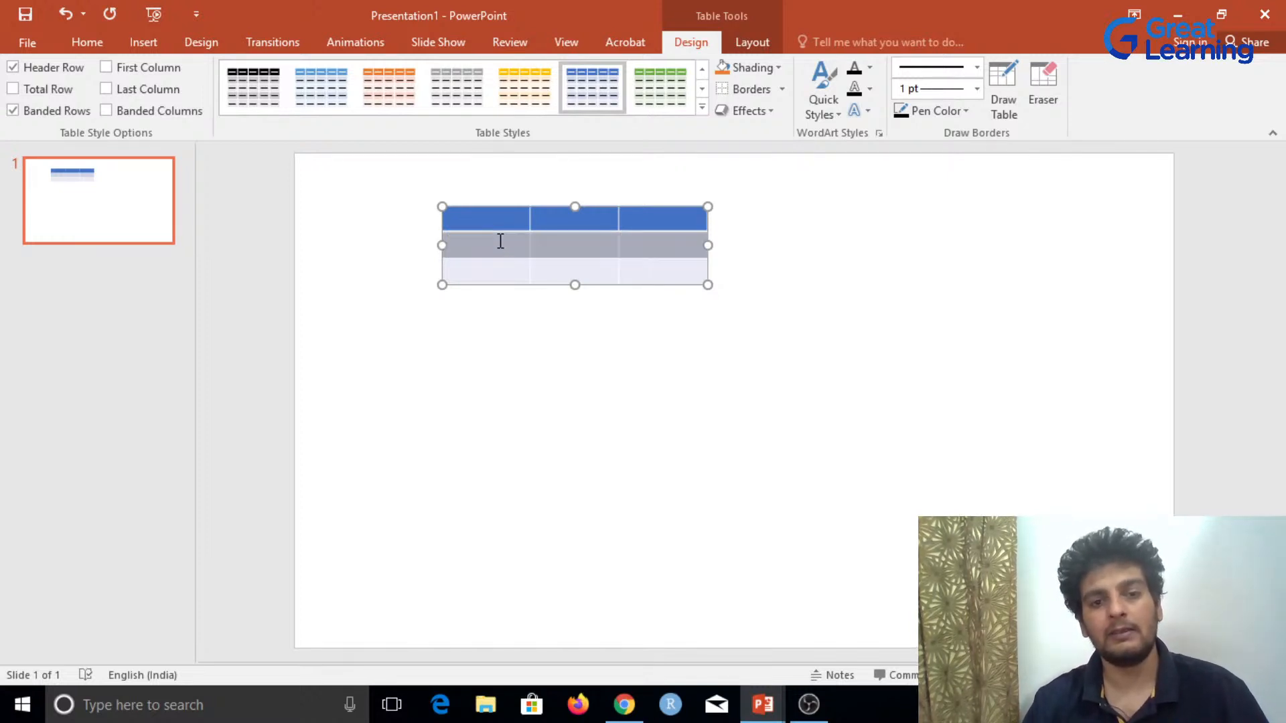
pyautogui.click(871, 70)
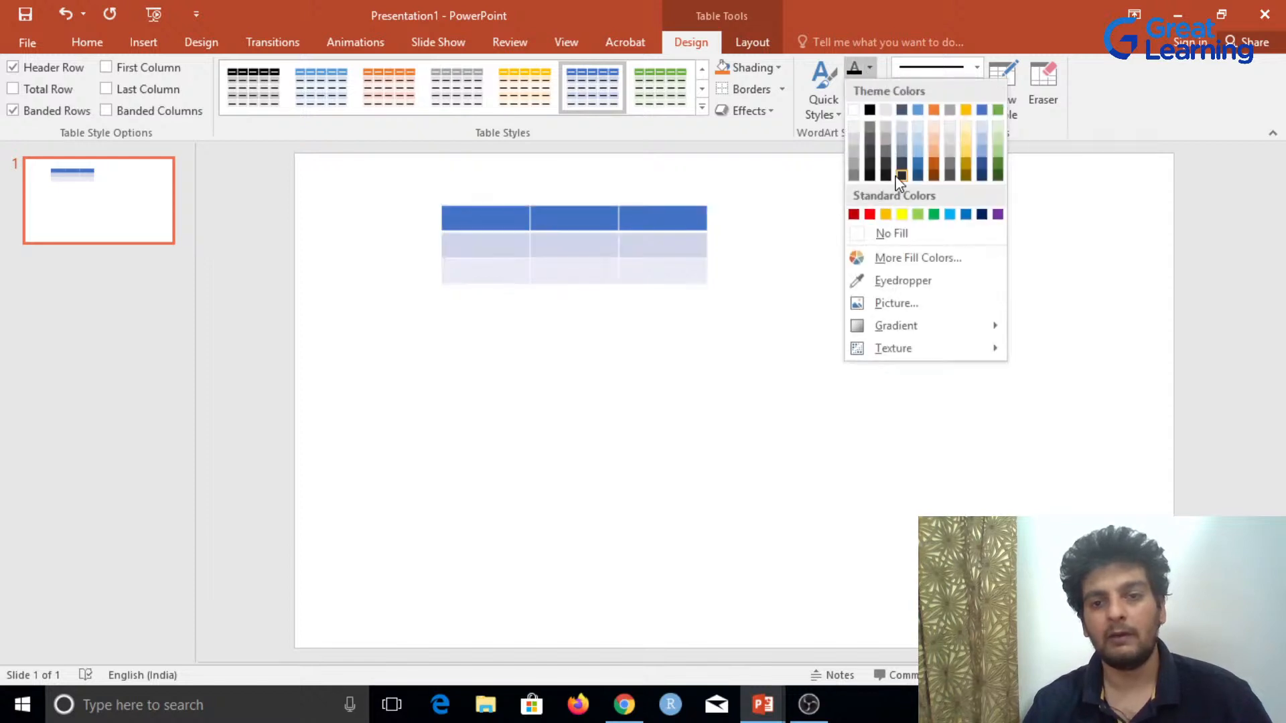
pyautogui.click(998, 171)
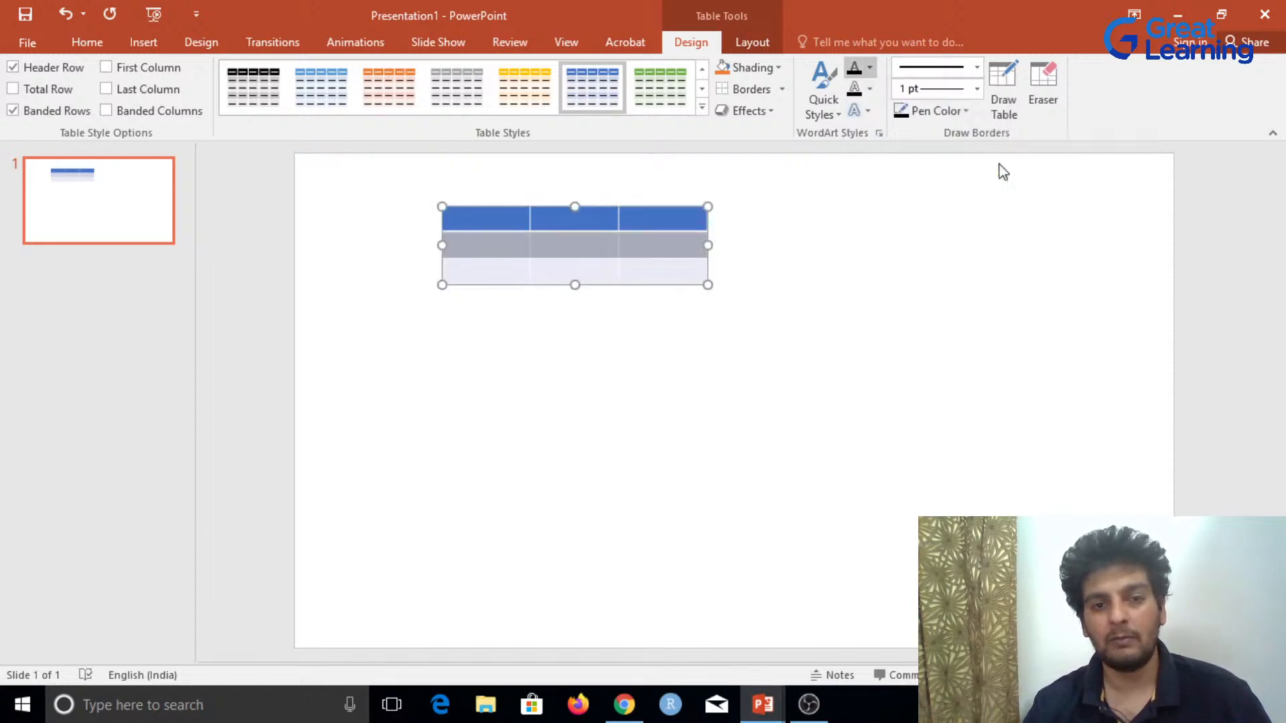
# Step: Fill the three cells of the table's middle row with the gold theme colour
pyautogui.click(87, 42)
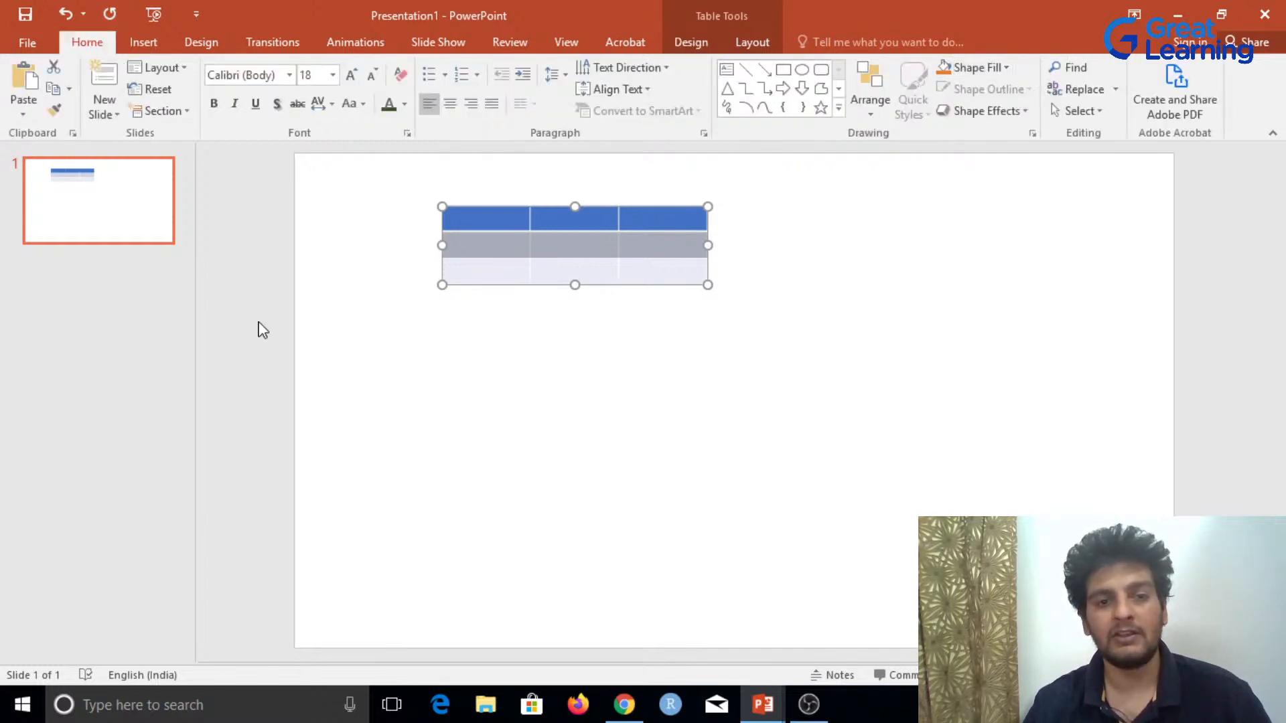
pyautogui.click(467, 238)
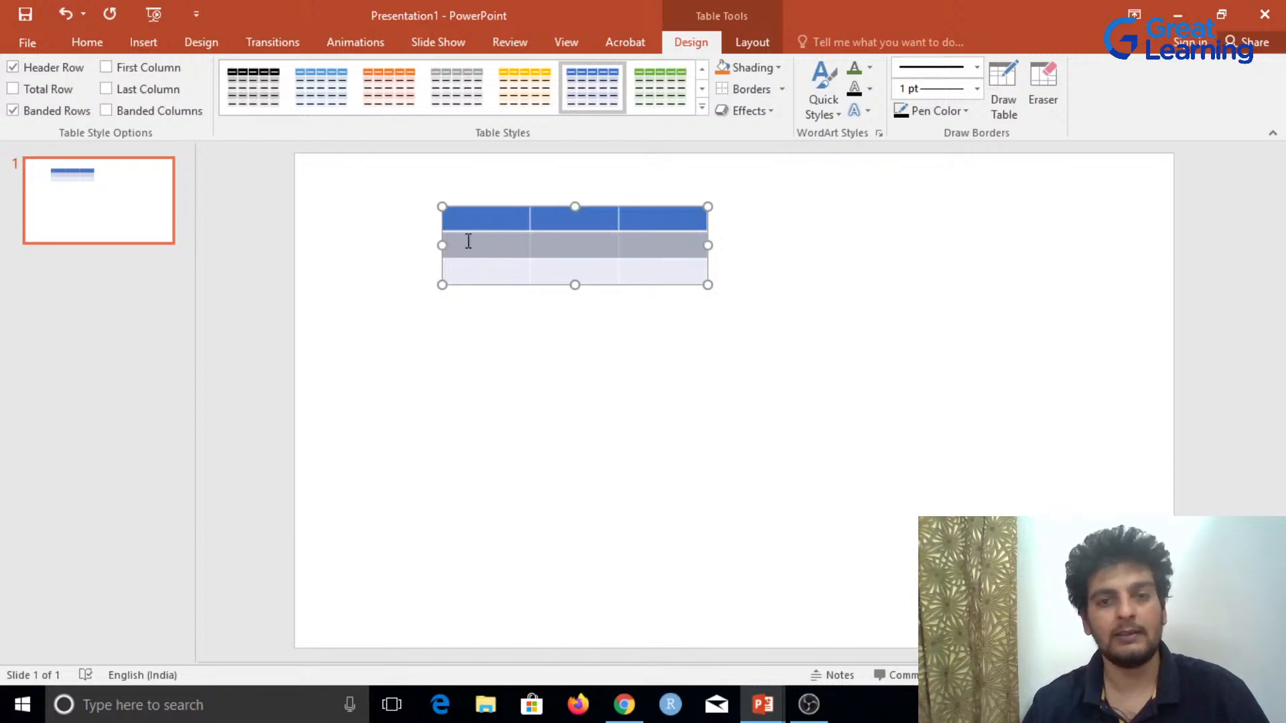
pyautogui.click(87, 41)
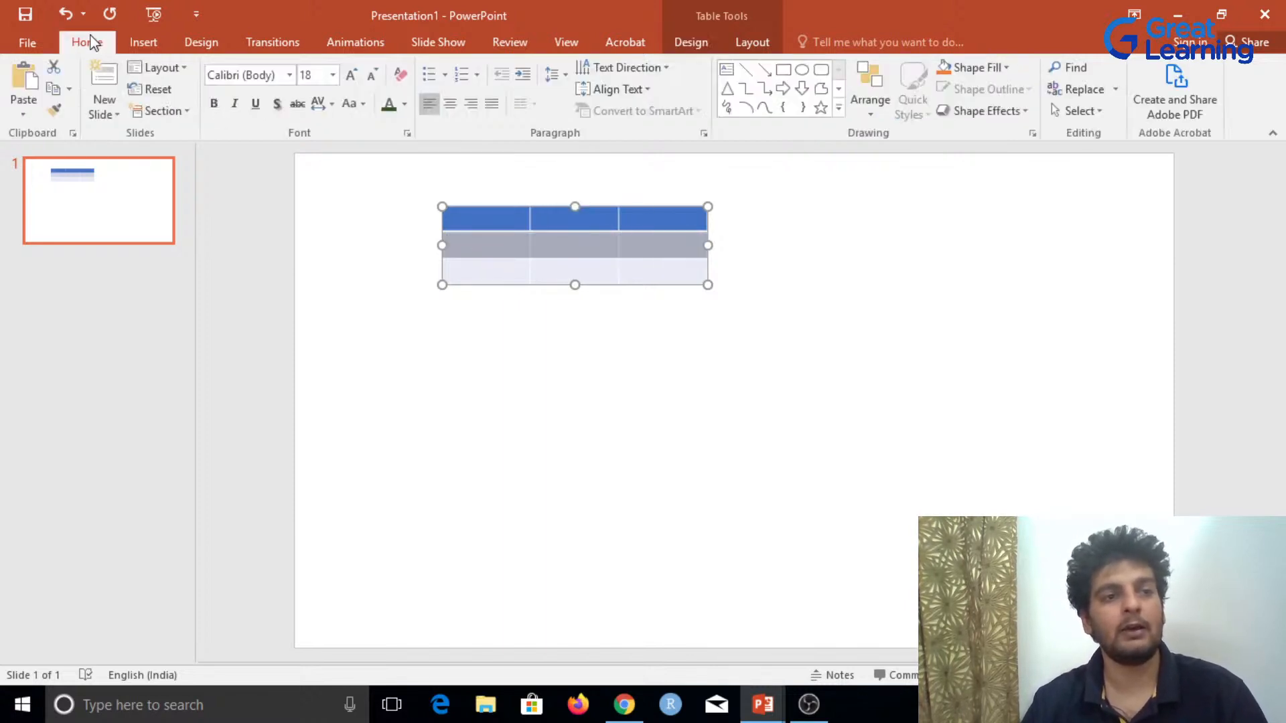
pyautogui.click(1005, 68)
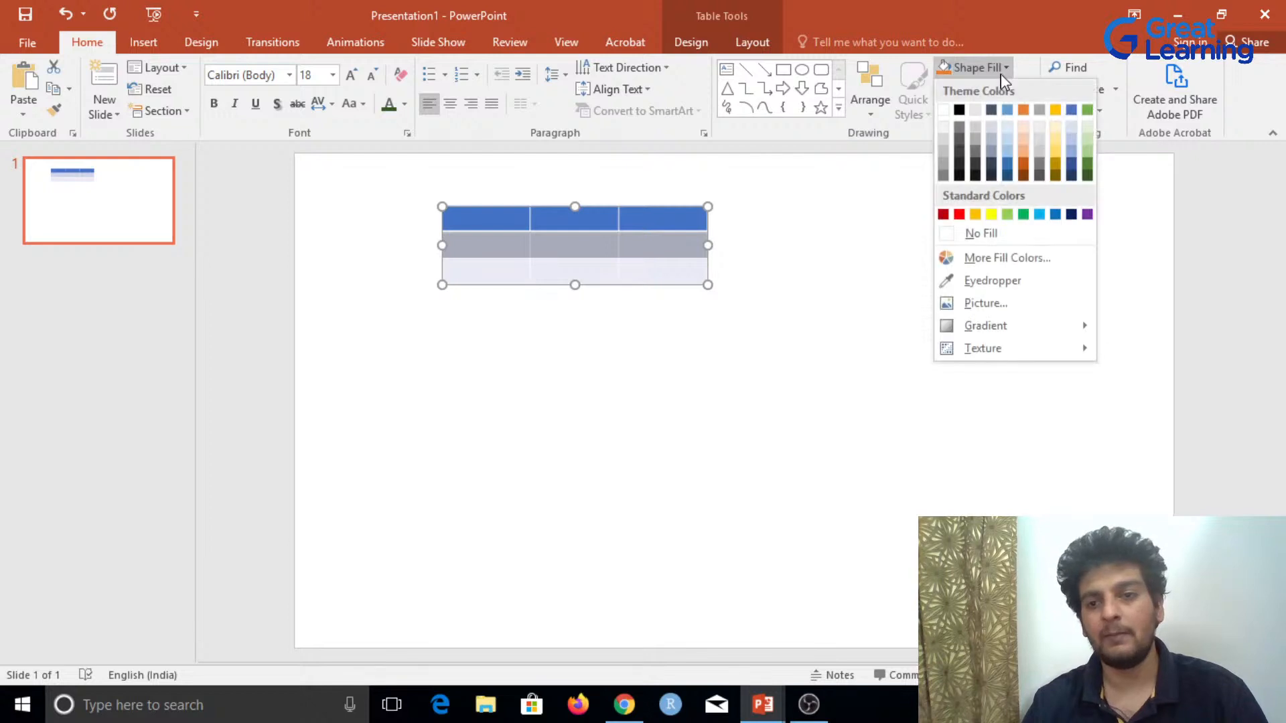
pyautogui.click(1056, 110)
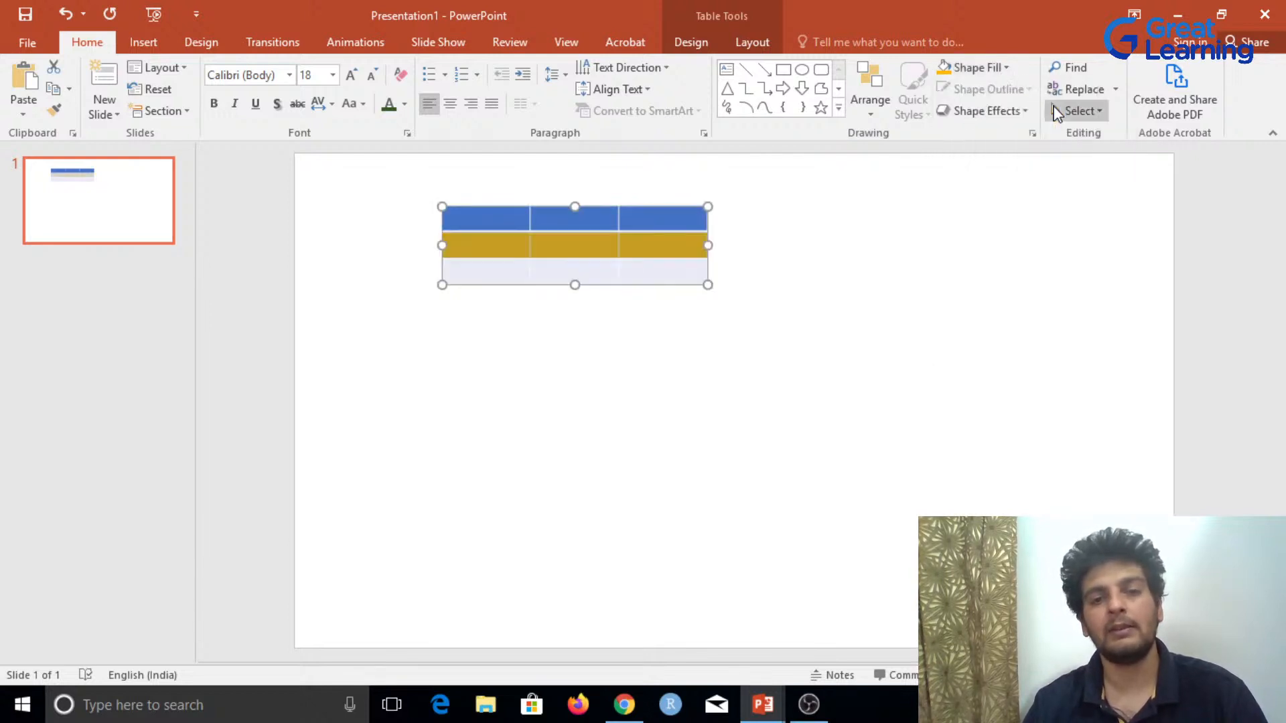
pyautogui.click(814, 285)
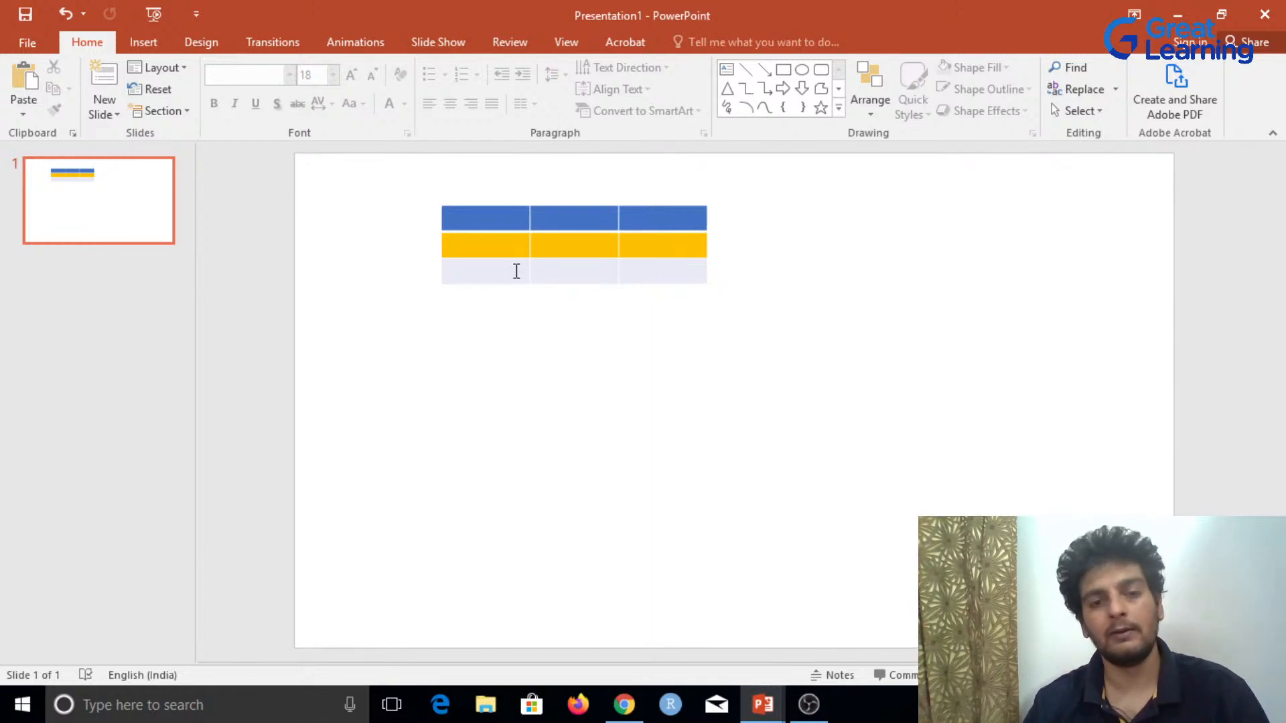
# Step: Fill the three cells of the table's bottom row with the green theme colour
pyautogui.click(516, 272)
pyautogui.hotkey('shift', 'Right')
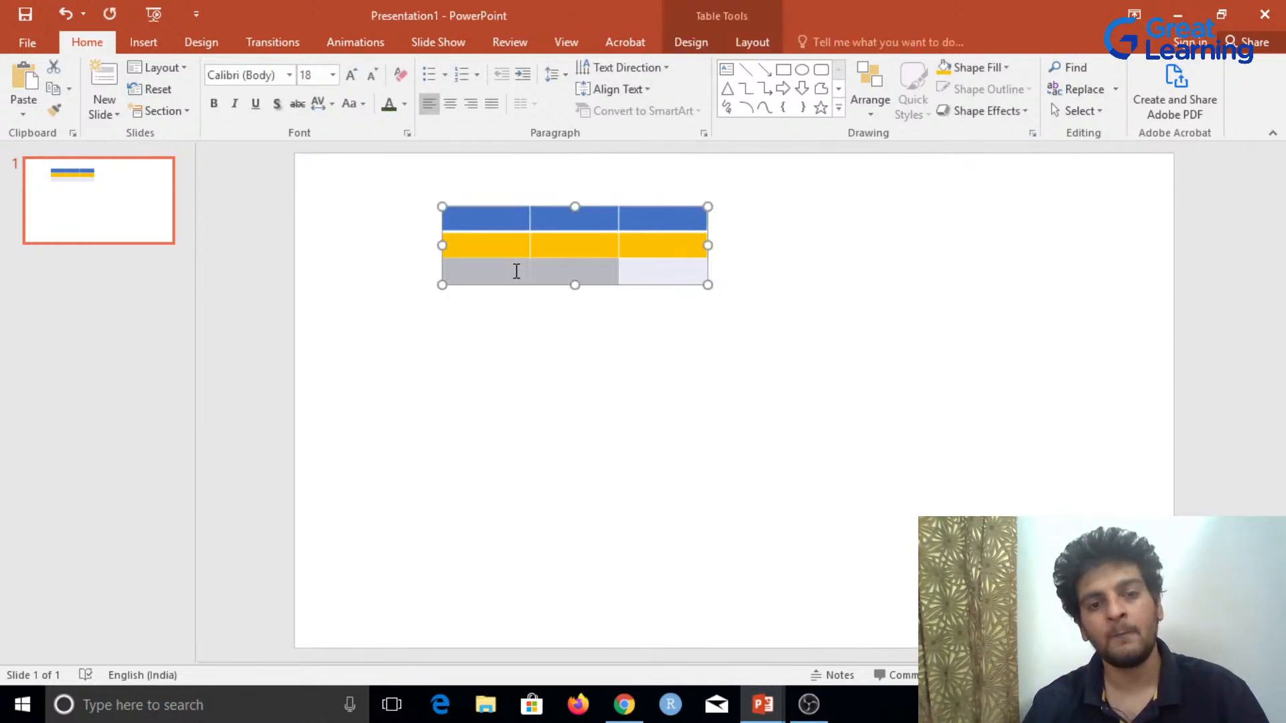
pyautogui.hotkey('shift', 'Right')
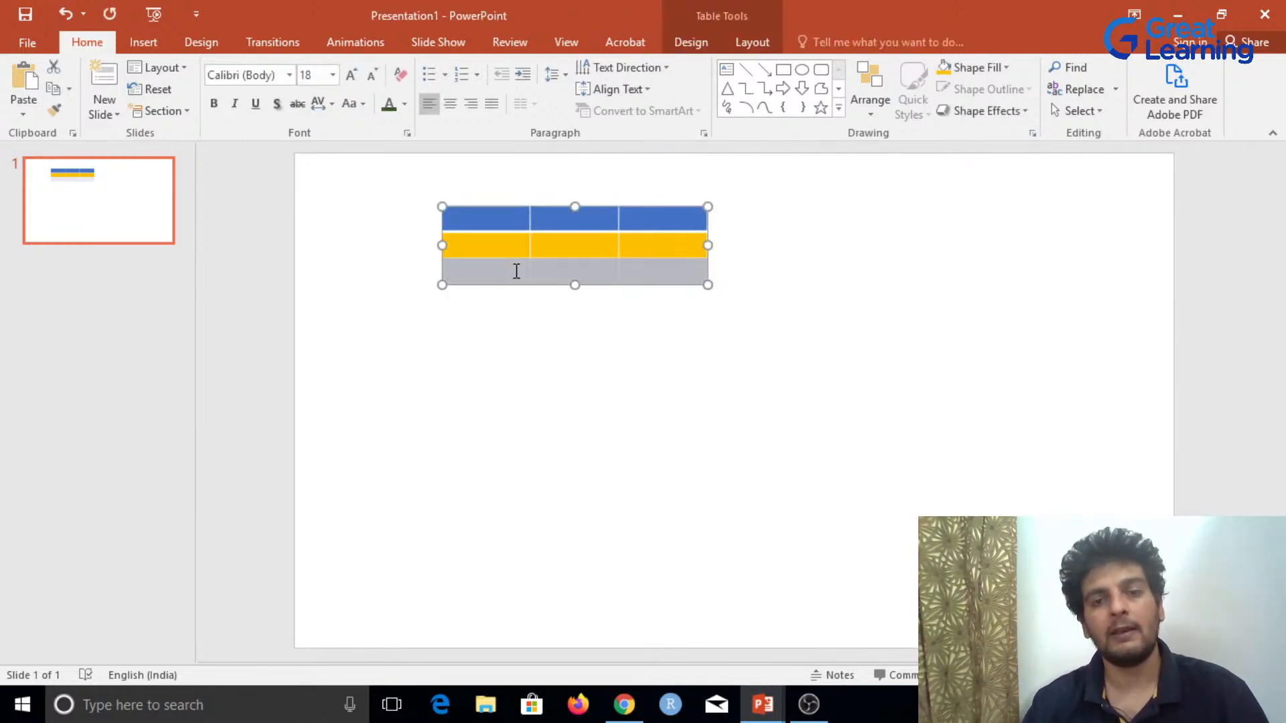
pyautogui.click(1012, 72)
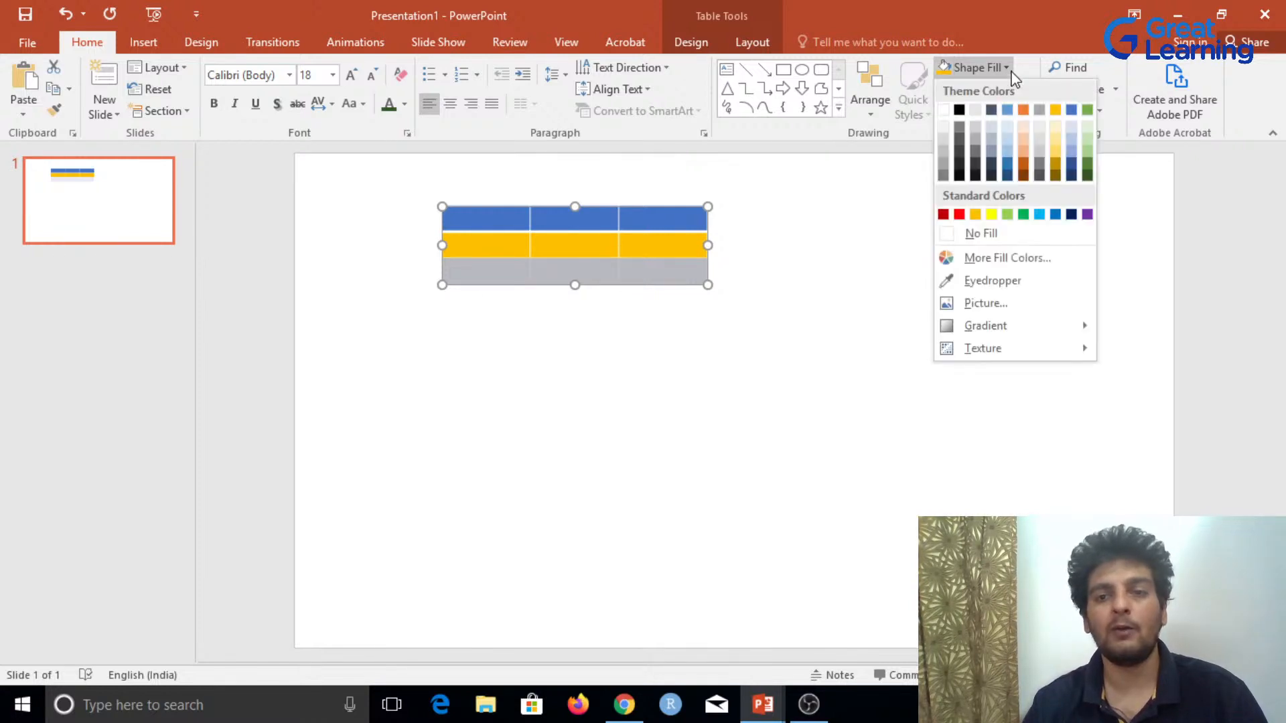
pyautogui.click(1087, 110)
pyautogui.click(931, 322)
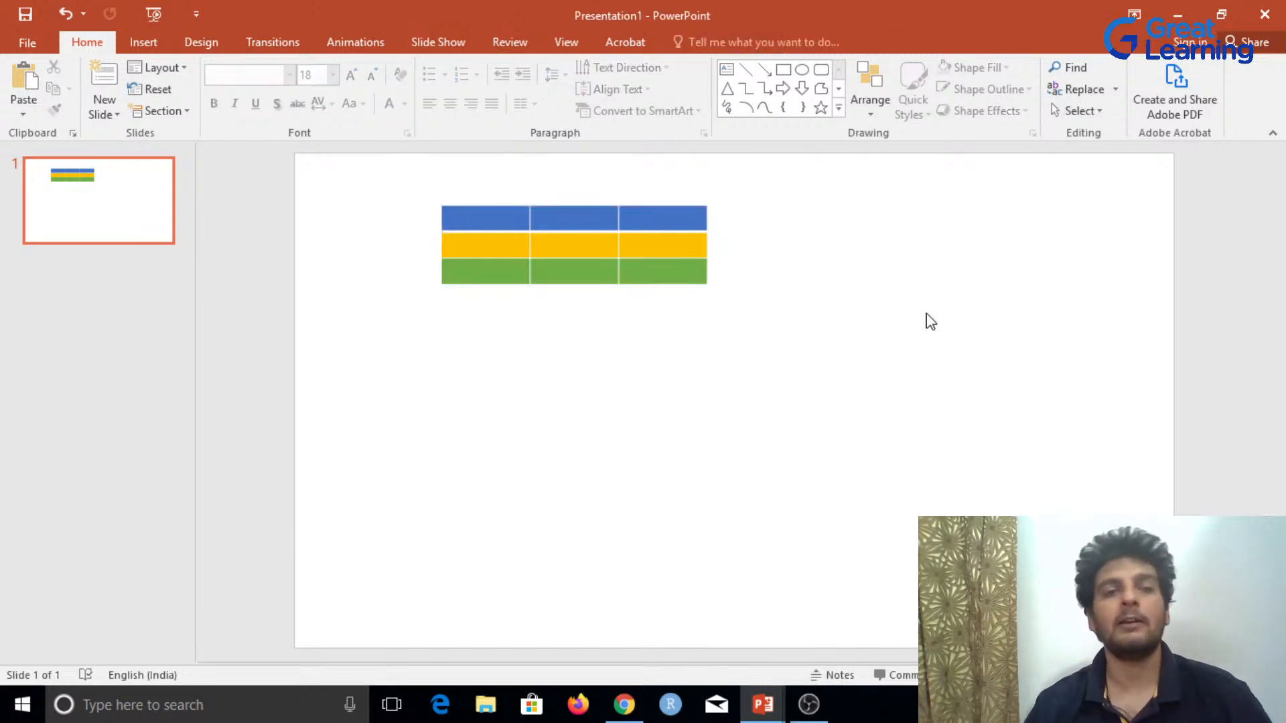
# Step: Delete the whole table from the slide
pyautogui.click(660, 267)
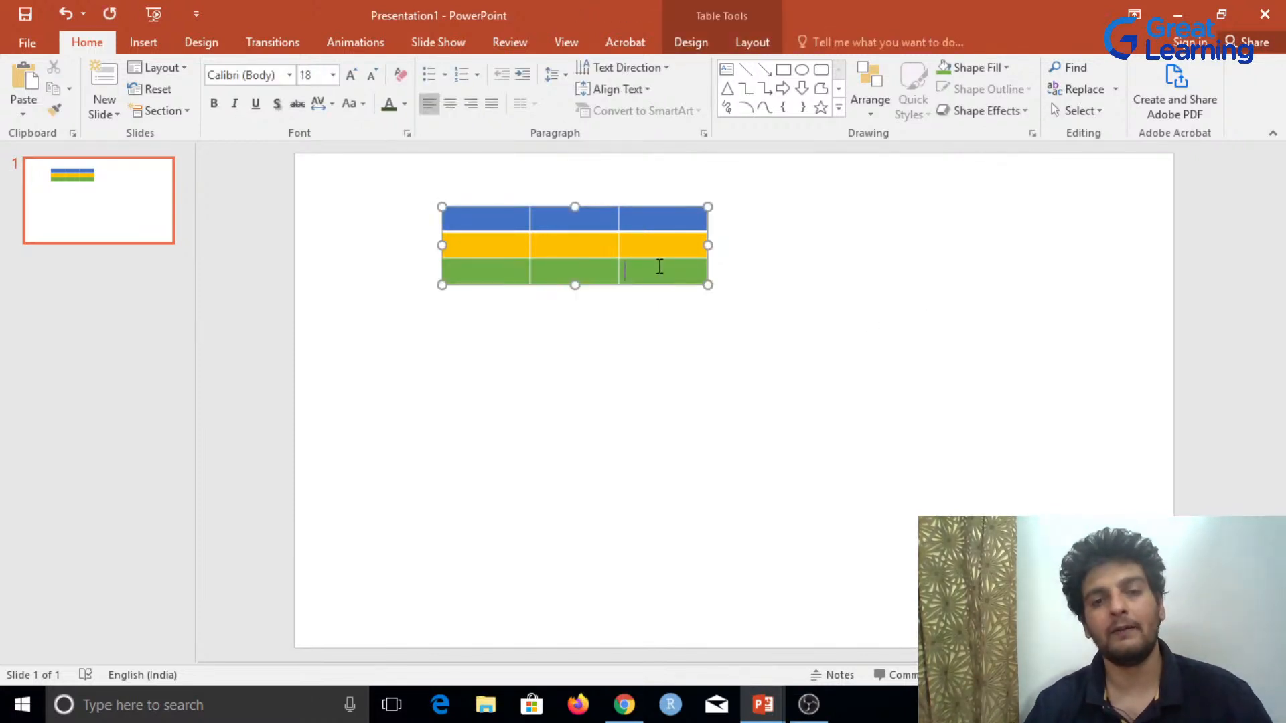
pyautogui.click(649, 207)
pyautogui.press('Delete')
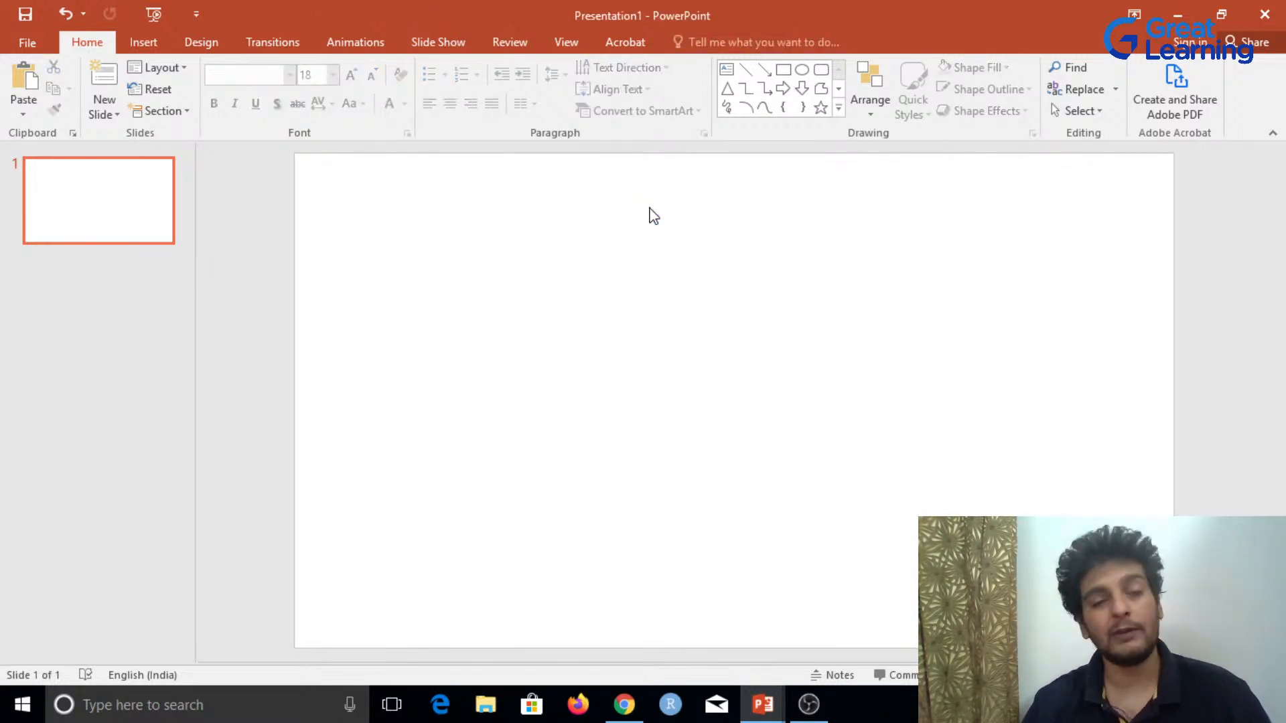
# Step: Insert the GL_FINAL LOGO picture from the Downloads folder and place it in the slide's upper-left area
pyautogui.click(148, 44)
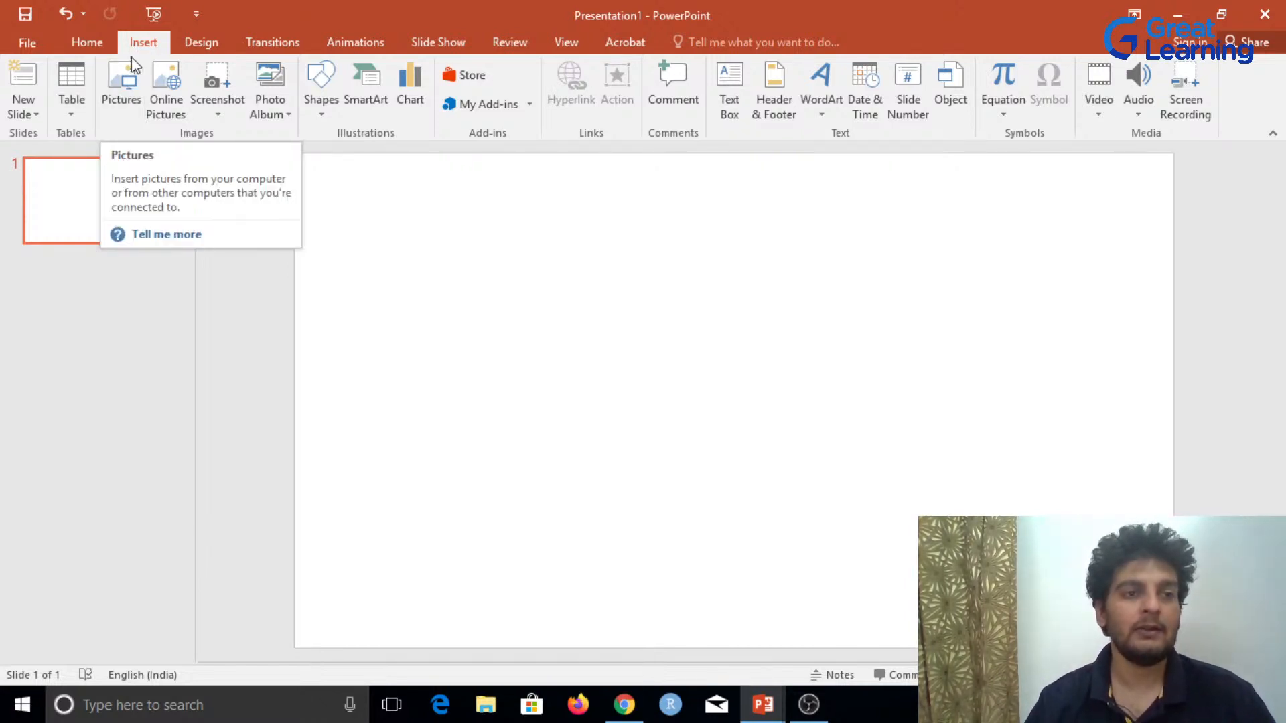
pyautogui.click(123, 82)
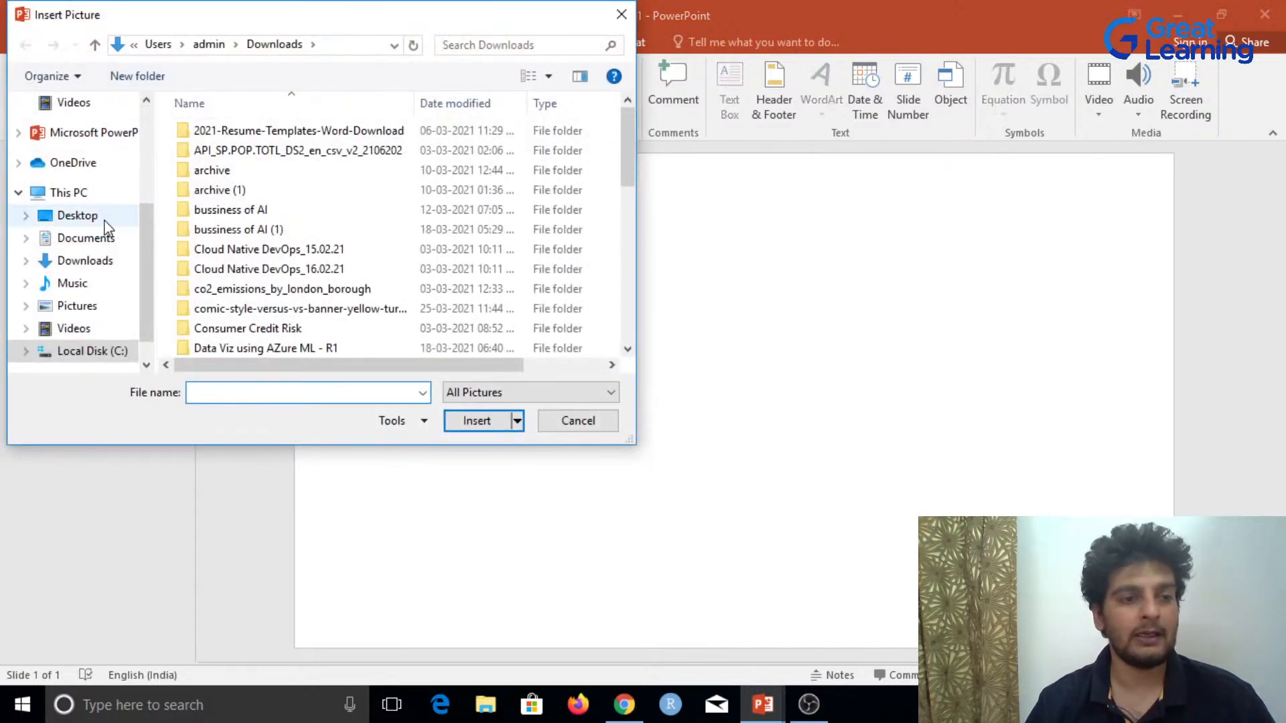
pyautogui.click(88, 262)
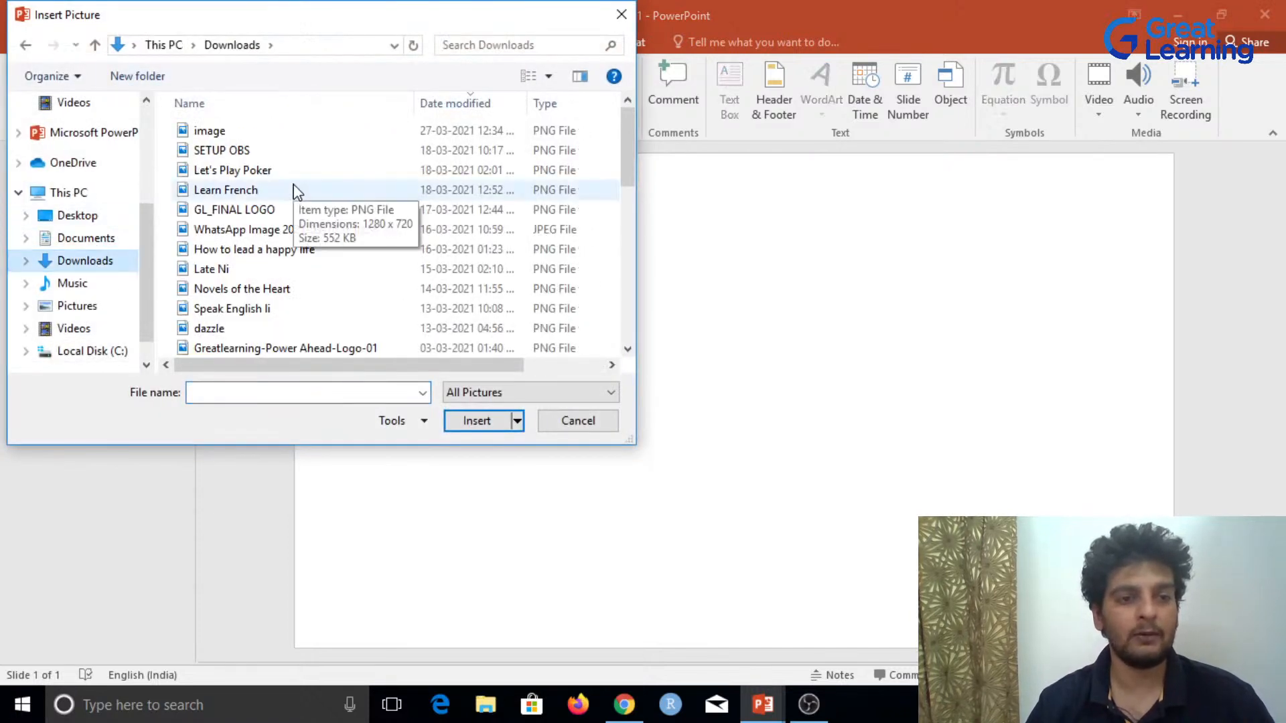
pyautogui.click(249, 211)
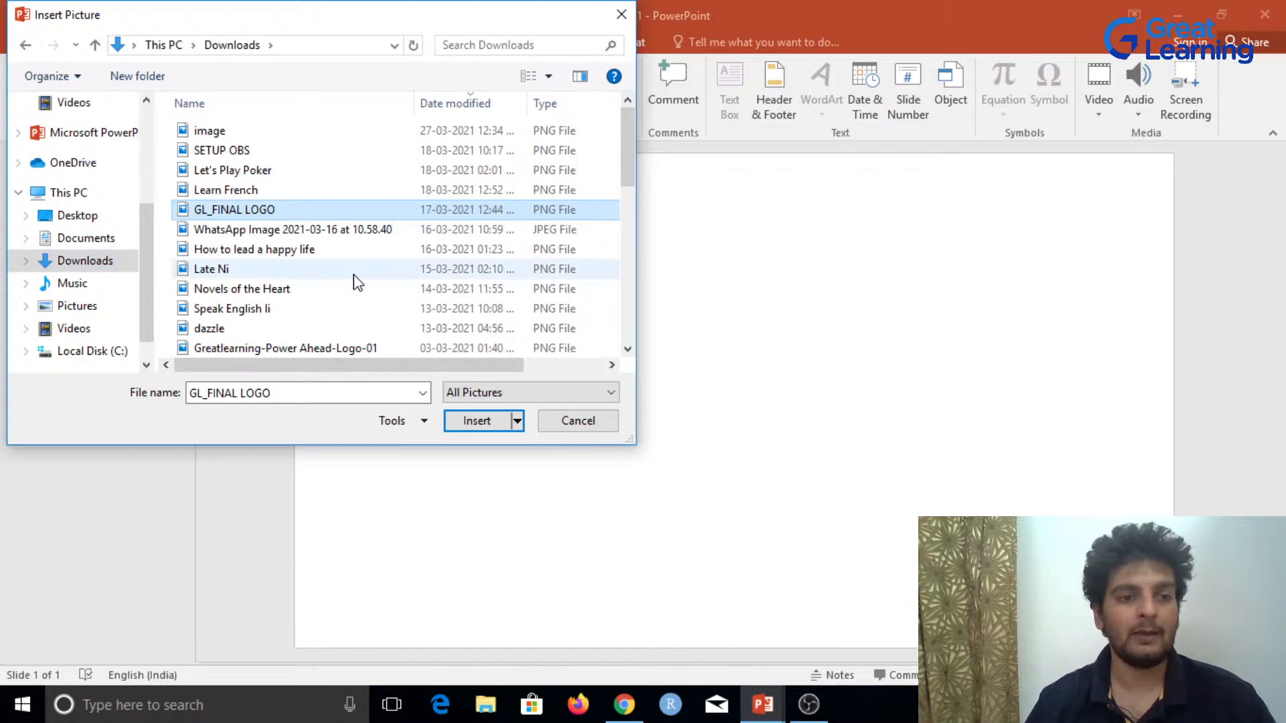
pyautogui.click(477, 421)
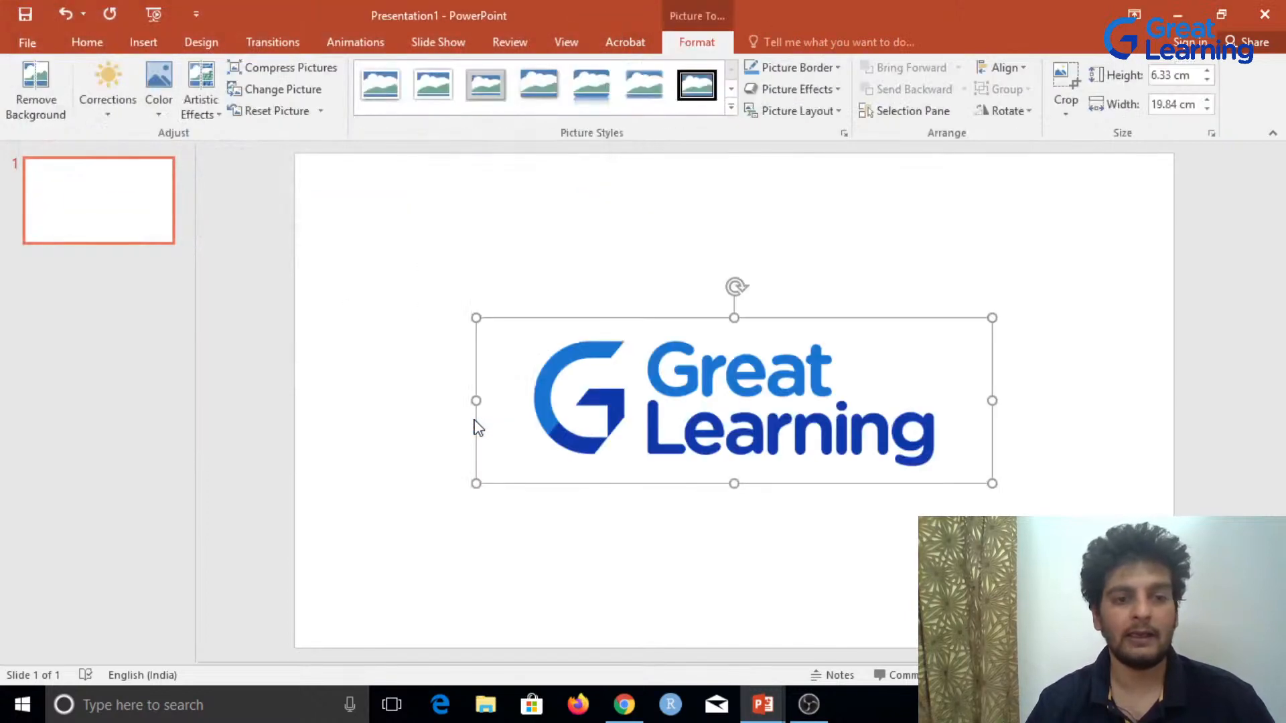
pyautogui.moveTo(679, 397); pyautogui.dragTo(473, 253)
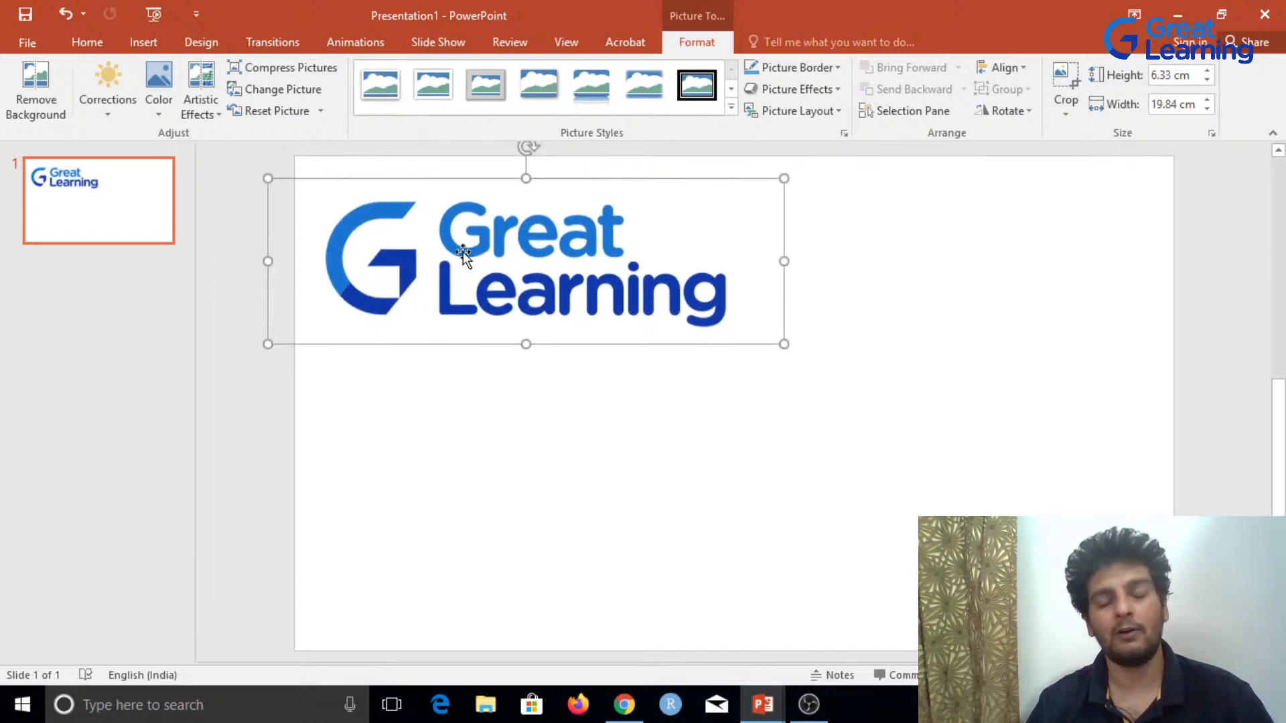
pyautogui.moveTo(483, 275); pyautogui.dragTo(530, 288)
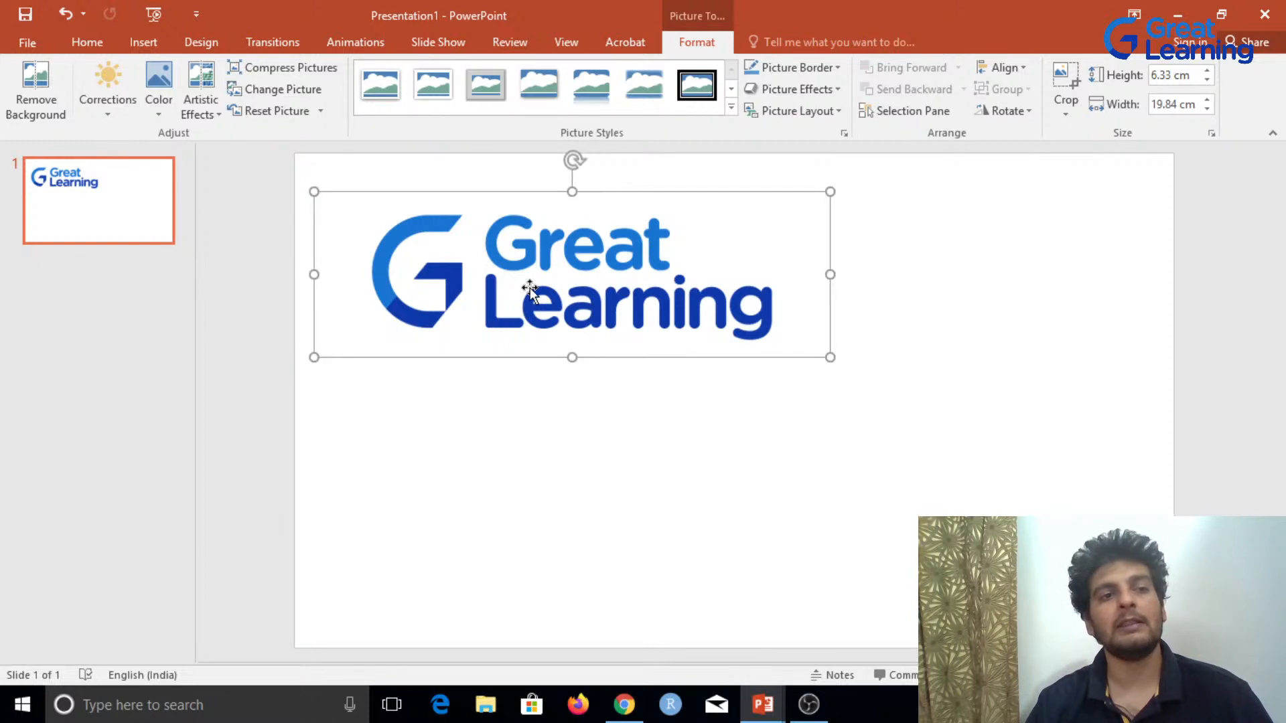
# Step: Apply the picture style with a soft drop shadow to the logo
pyautogui.click(535, 107)
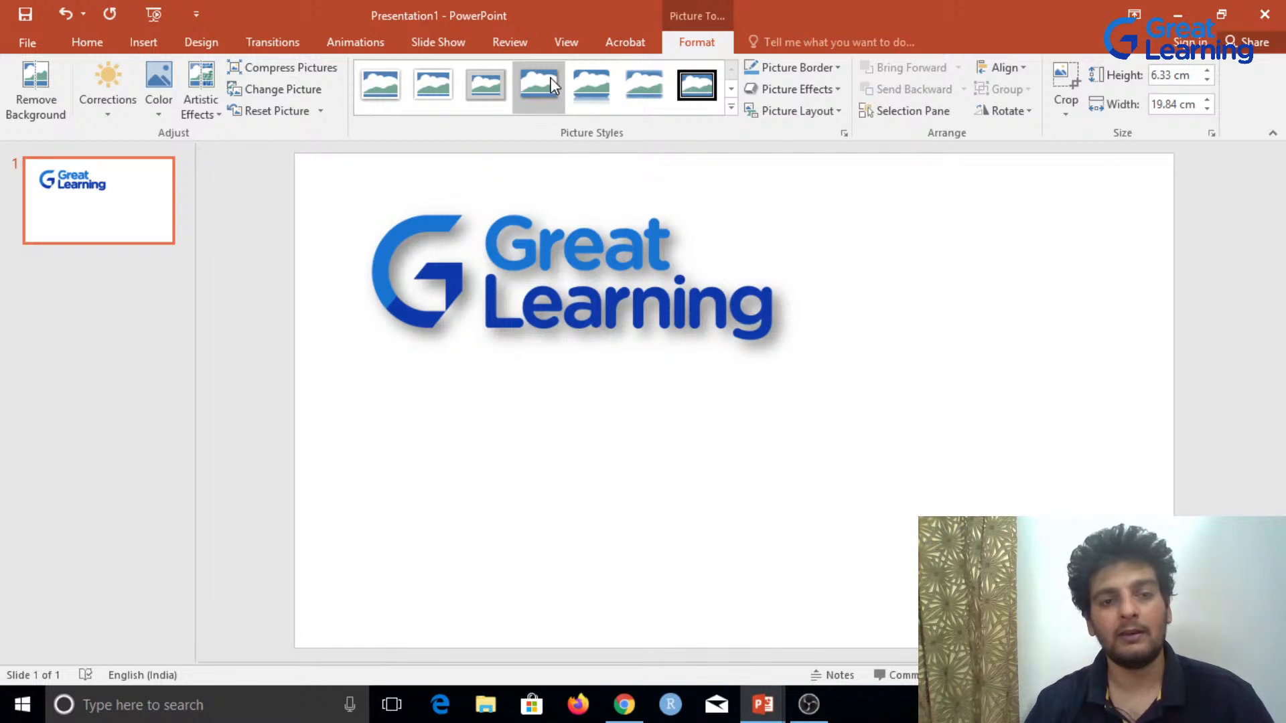
pyautogui.click(549, 83)
# Step: Try a white-framed picture style with rounded diagonal corners on the logo, and undo that style change
pyautogui.click(731, 89)
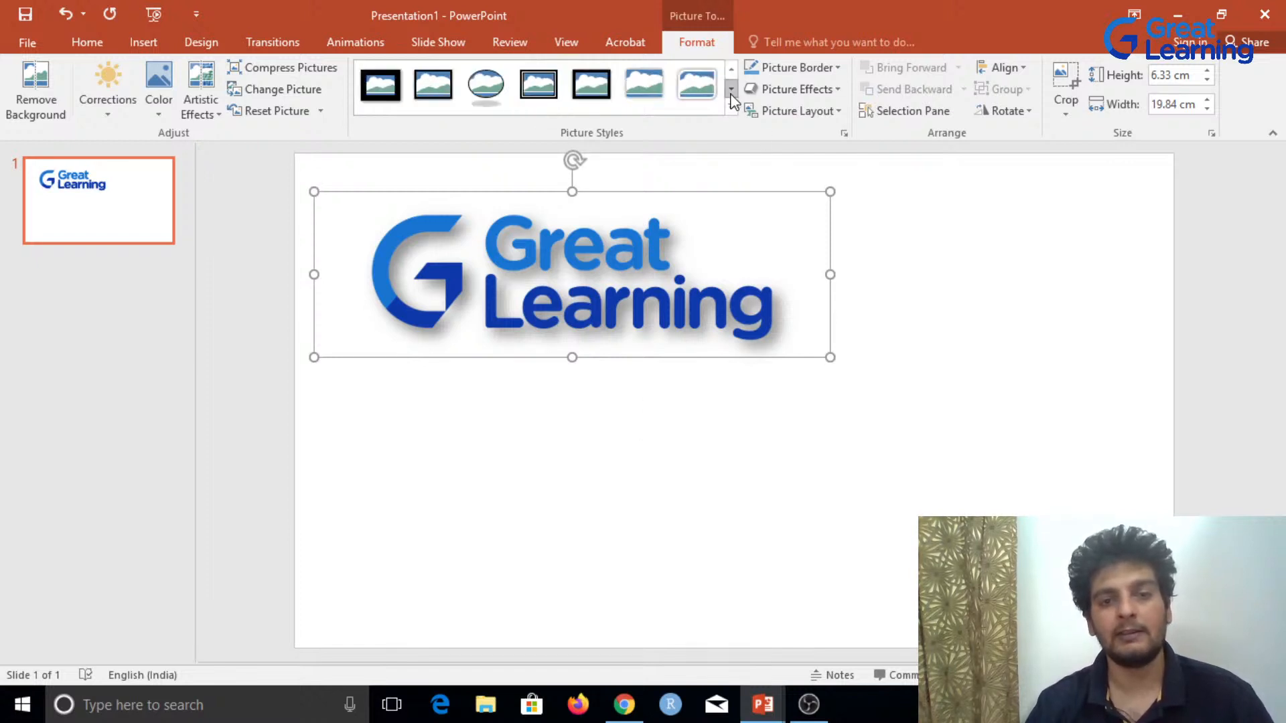
pyautogui.click(693, 82)
pyautogui.click(677, 577)
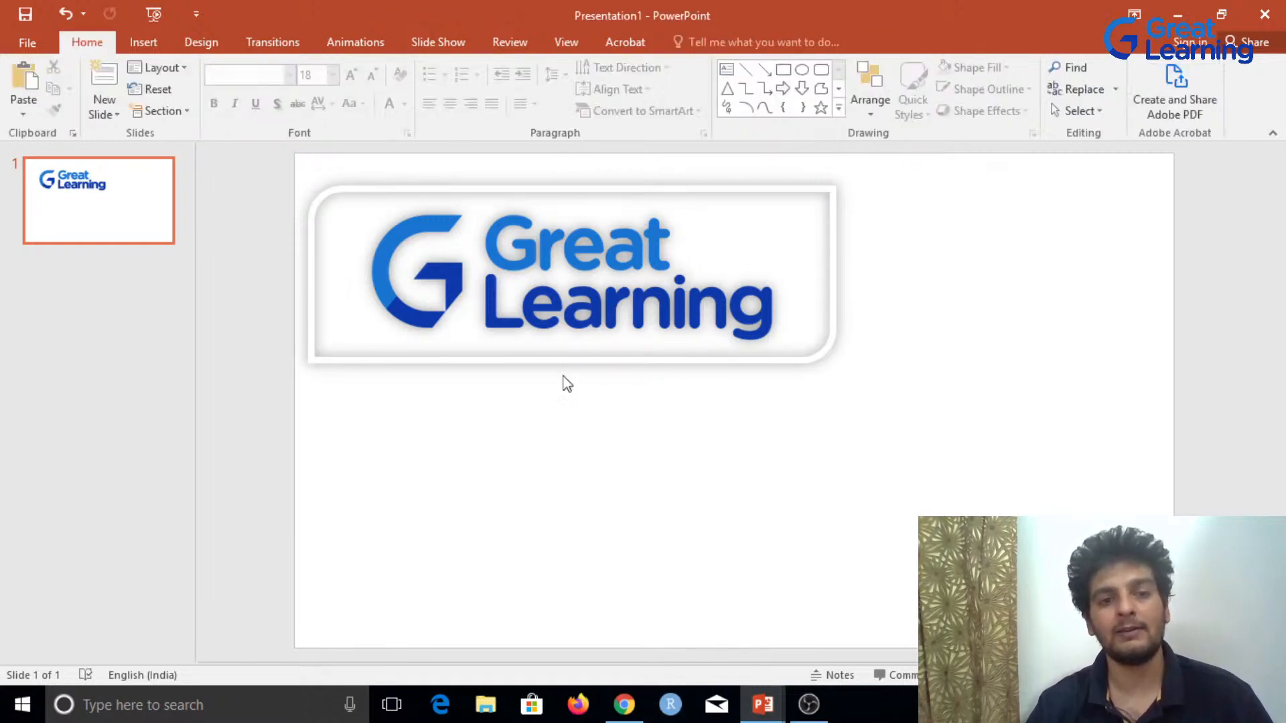
pyautogui.click(621, 308)
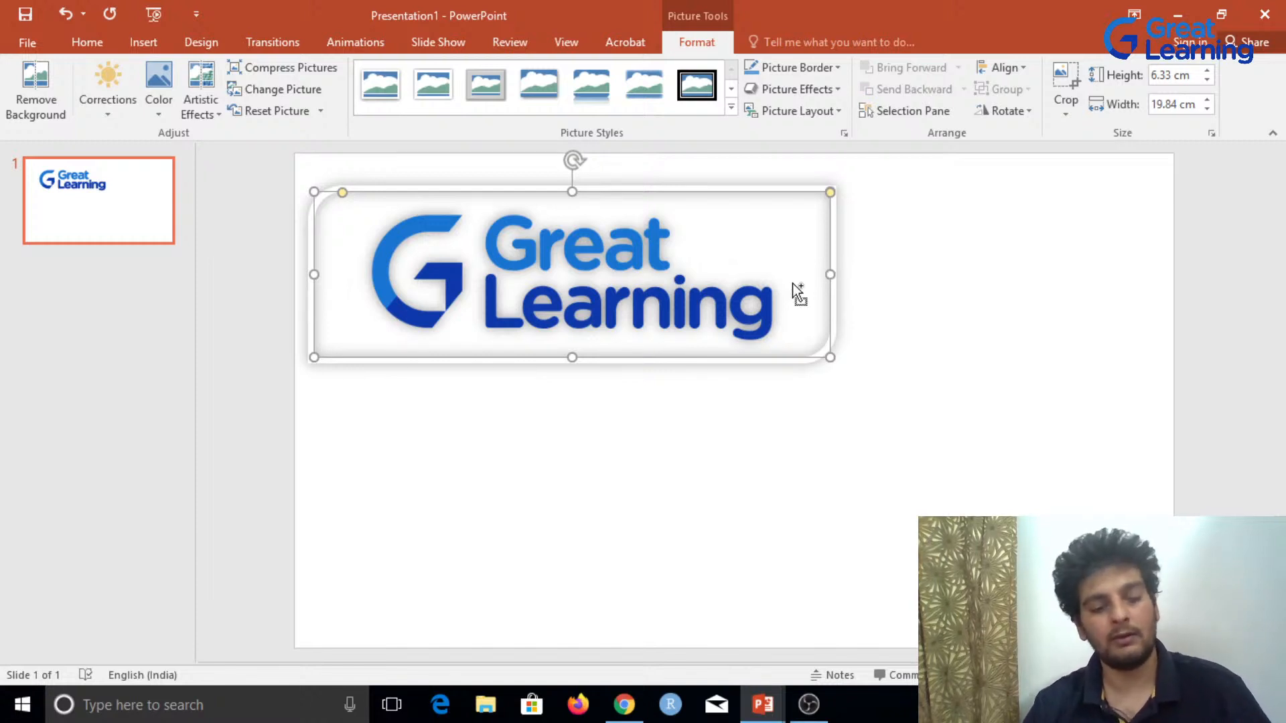
pyautogui.hotkey('ctrl', 'z')
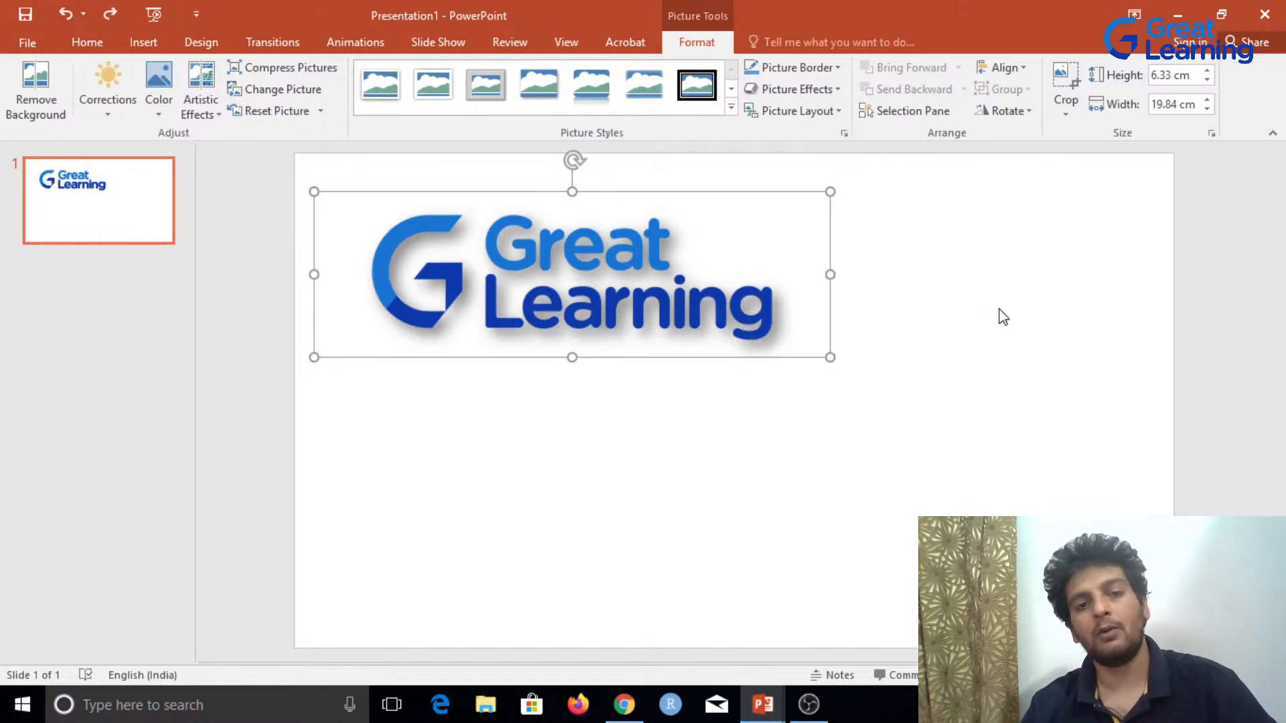
pyautogui.click(945, 330)
# Step: Resize the logo freehand to about 17.5 cm wide and 6.7 cm high
pyautogui.click(593, 284)
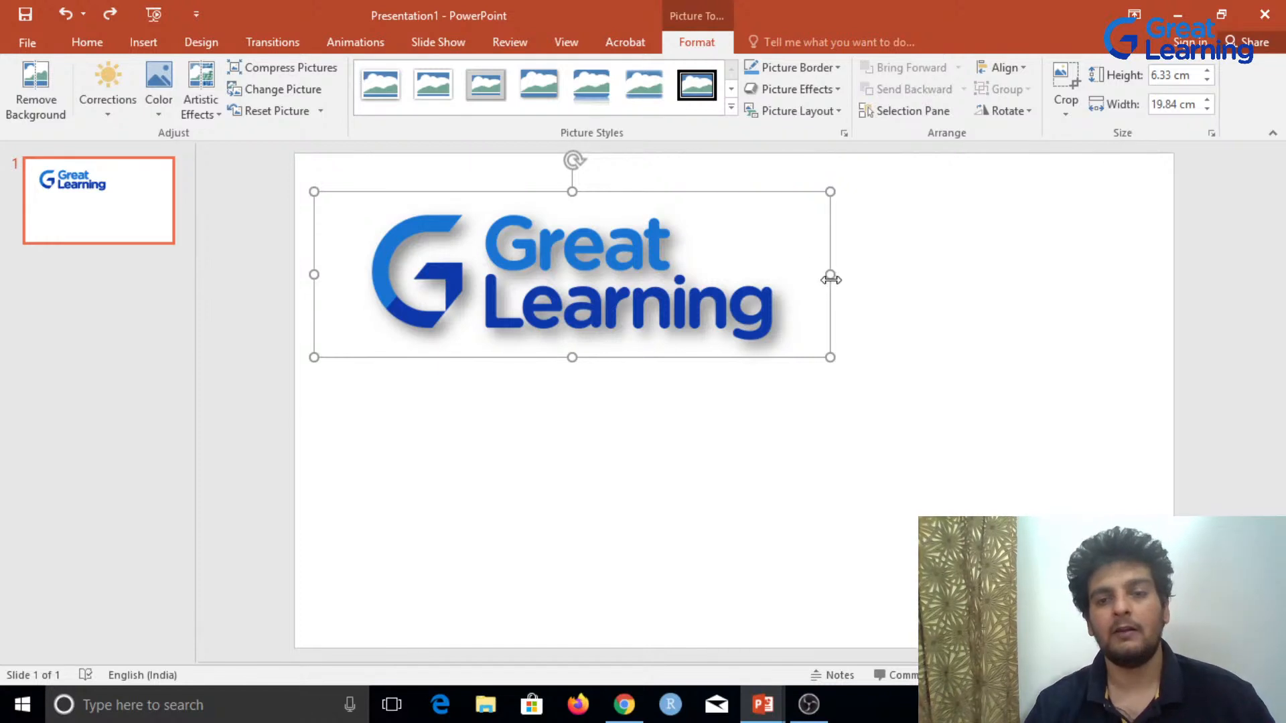
pyautogui.moveTo(830, 274); pyautogui.dragTo(742, 275)
pyautogui.moveTo(741, 357); pyautogui.dragTo(766, 362)
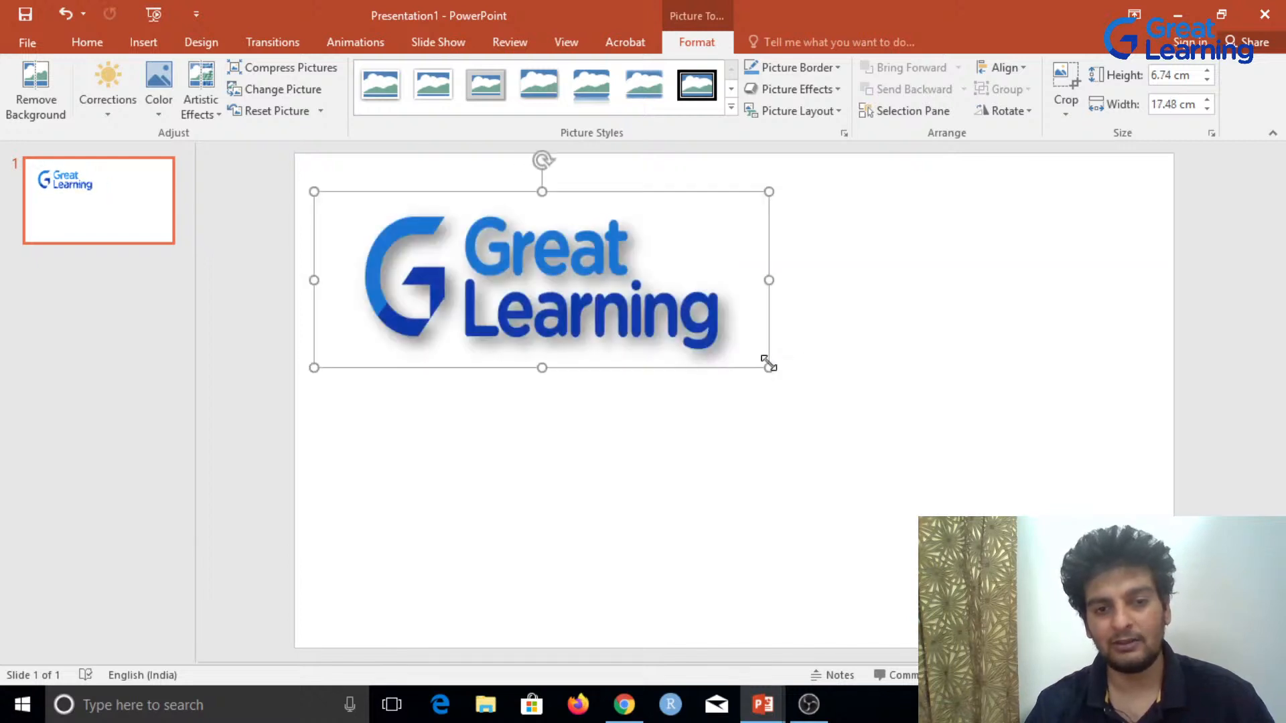
# Step: Undo the freehand resizing of the logo and select the logo again
pyautogui.hotkey('ctrl', 'z')
pyautogui.hotkey('ctrl', 'z')
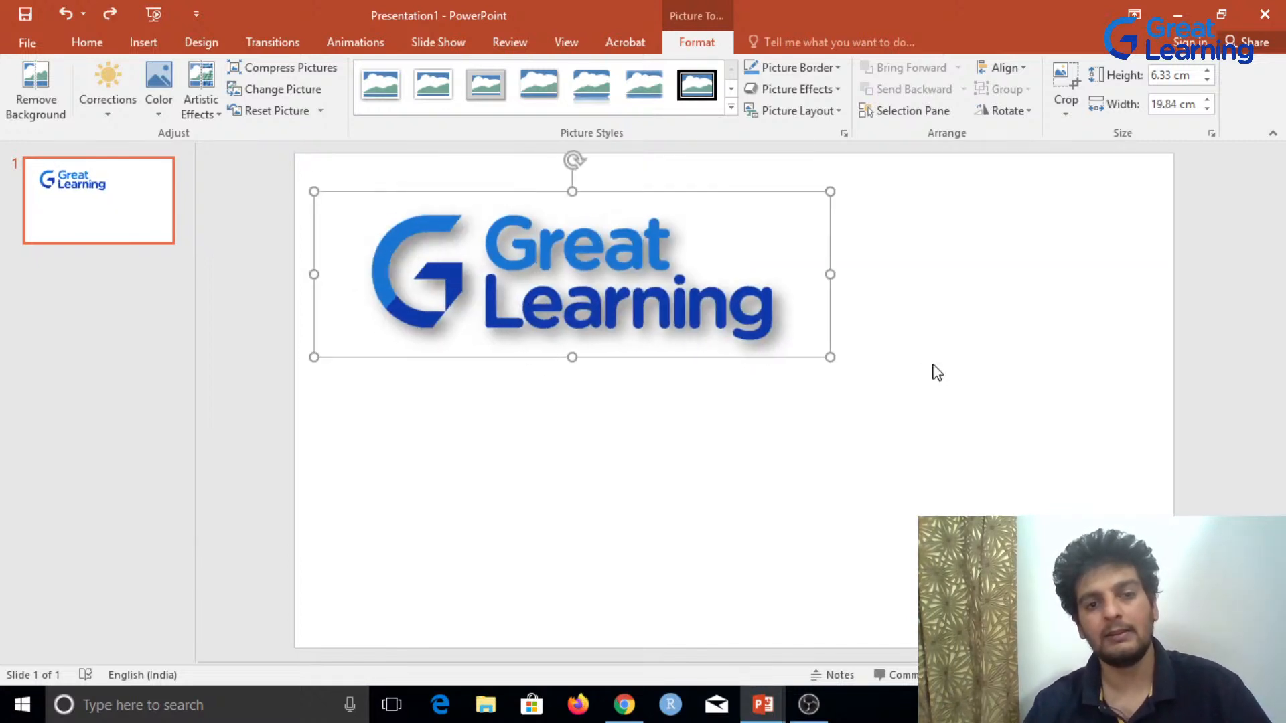
pyautogui.click(945, 362)
pyautogui.click(711, 308)
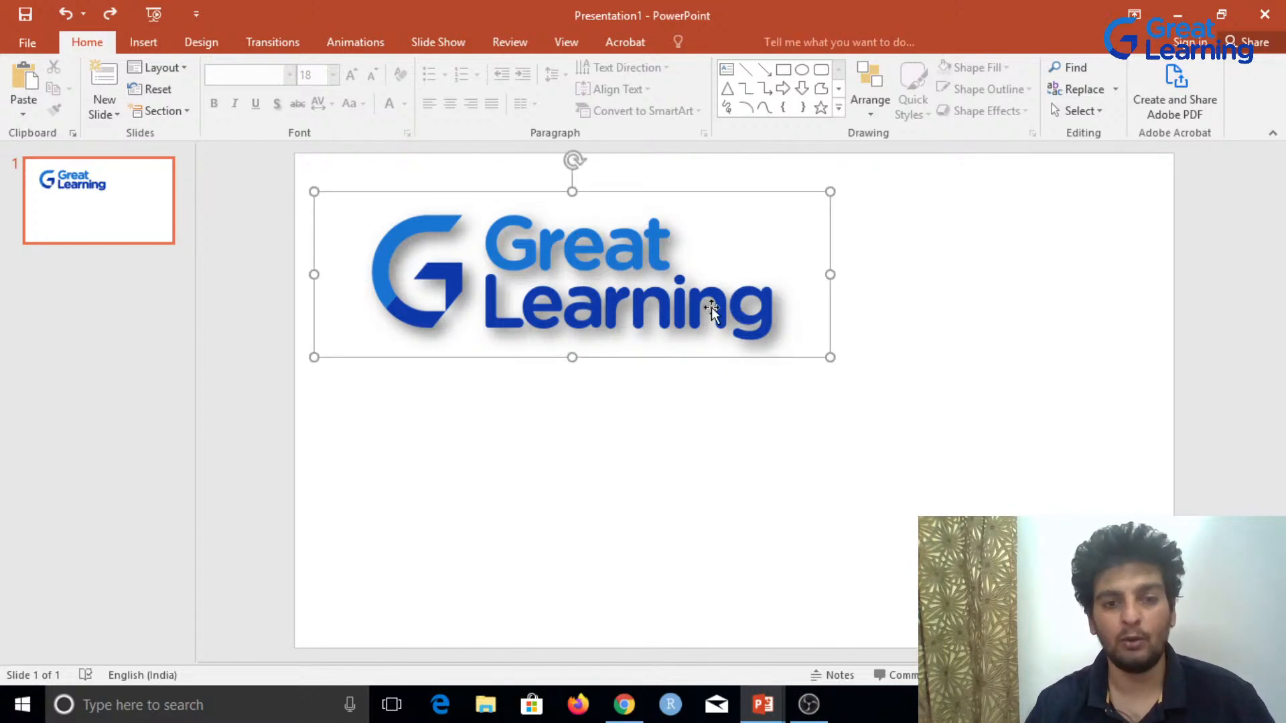
# Step: Try narrowing the logo to about 13.9 cm and squashing its height, and undo both resizes along with the shadow style
pyautogui.moveTo(829, 273); pyautogui.dragTo(677, 273)
pyautogui.click(614, 418)
pyautogui.click(507, 288)
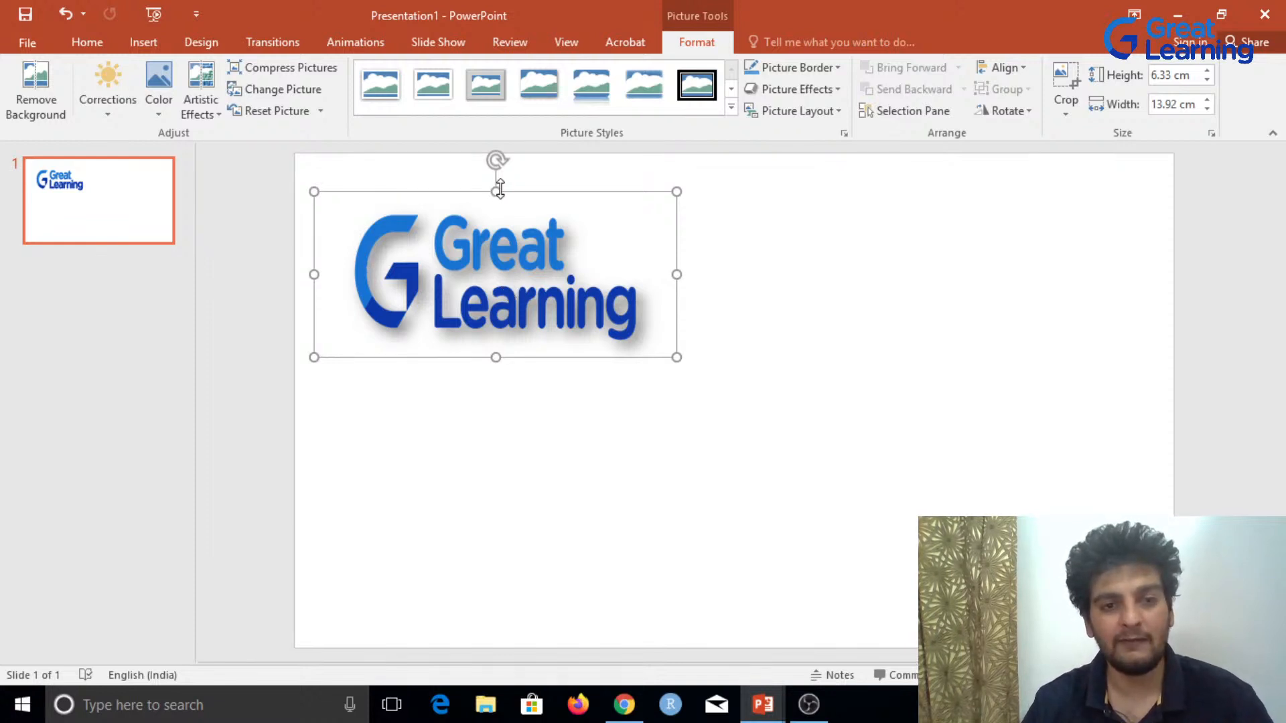
pyautogui.moveTo(495, 191); pyautogui.dragTo(499, 312)
pyautogui.click(536, 410)
pyautogui.click(533, 342)
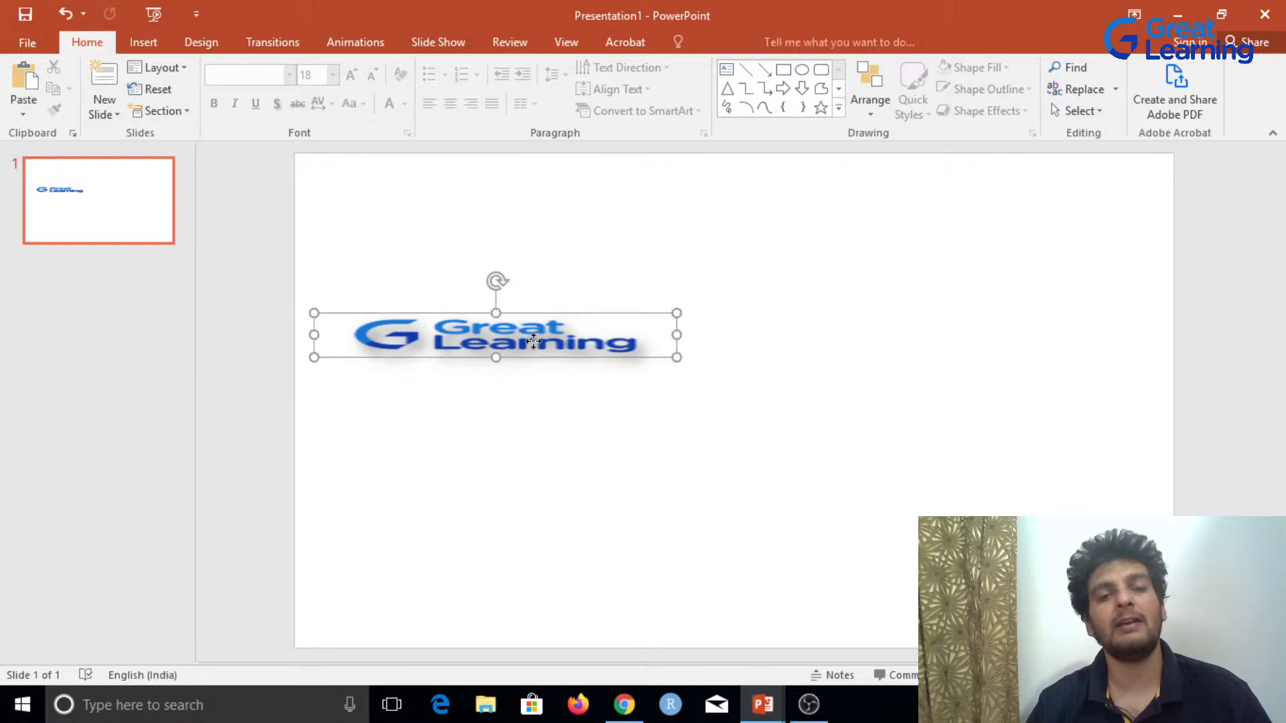
pyautogui.hotkey('ctrl', 'z')
pyautogui.hotkey('ctrl', 'z')
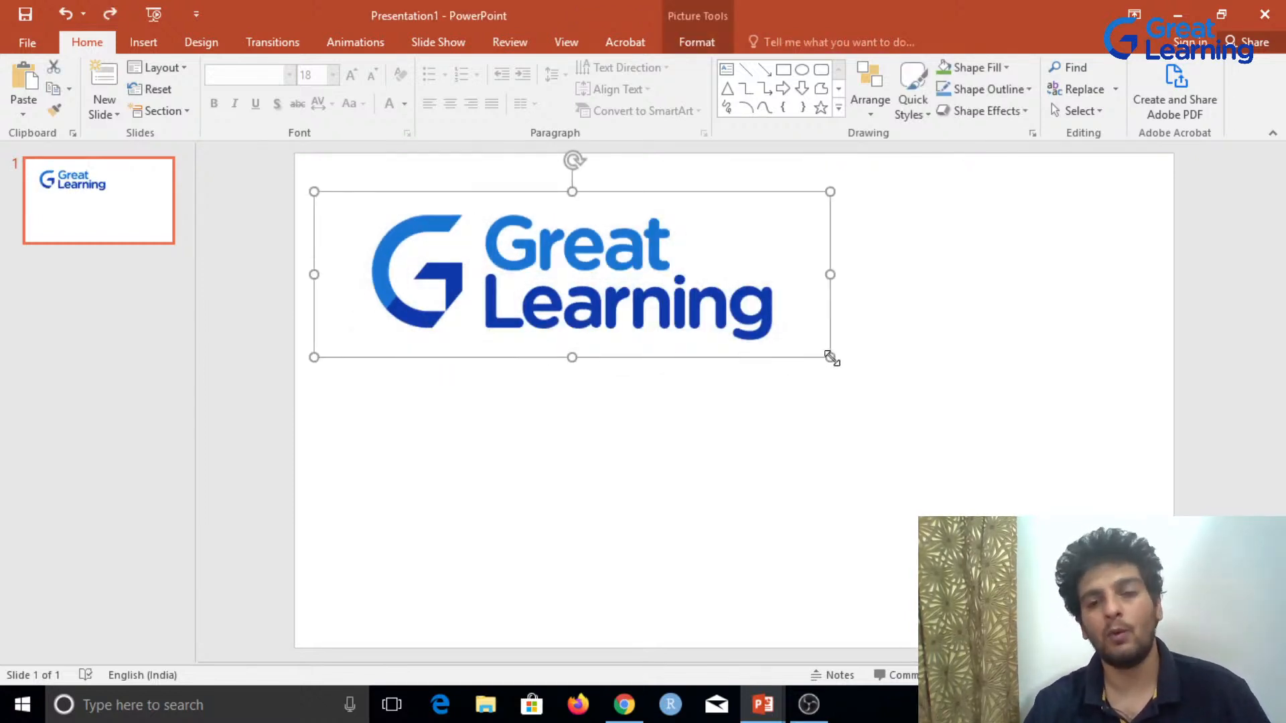
# Step: Resize the logo proportionally from its lower corner, trying smaller and larger sizes and ending at about one third of the slide's width
pyautogui.moveTo(830, 358); pyautogui.dragTo(493, 250)
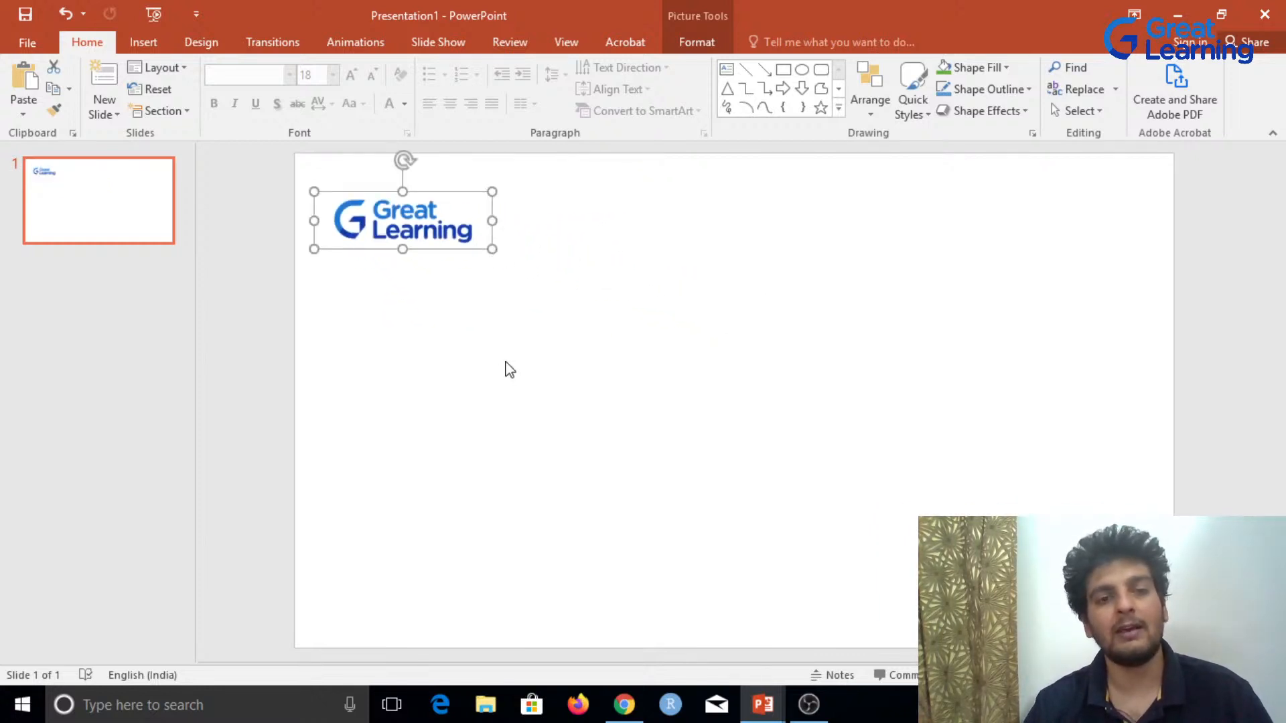
pyautogui.click(425, 238)
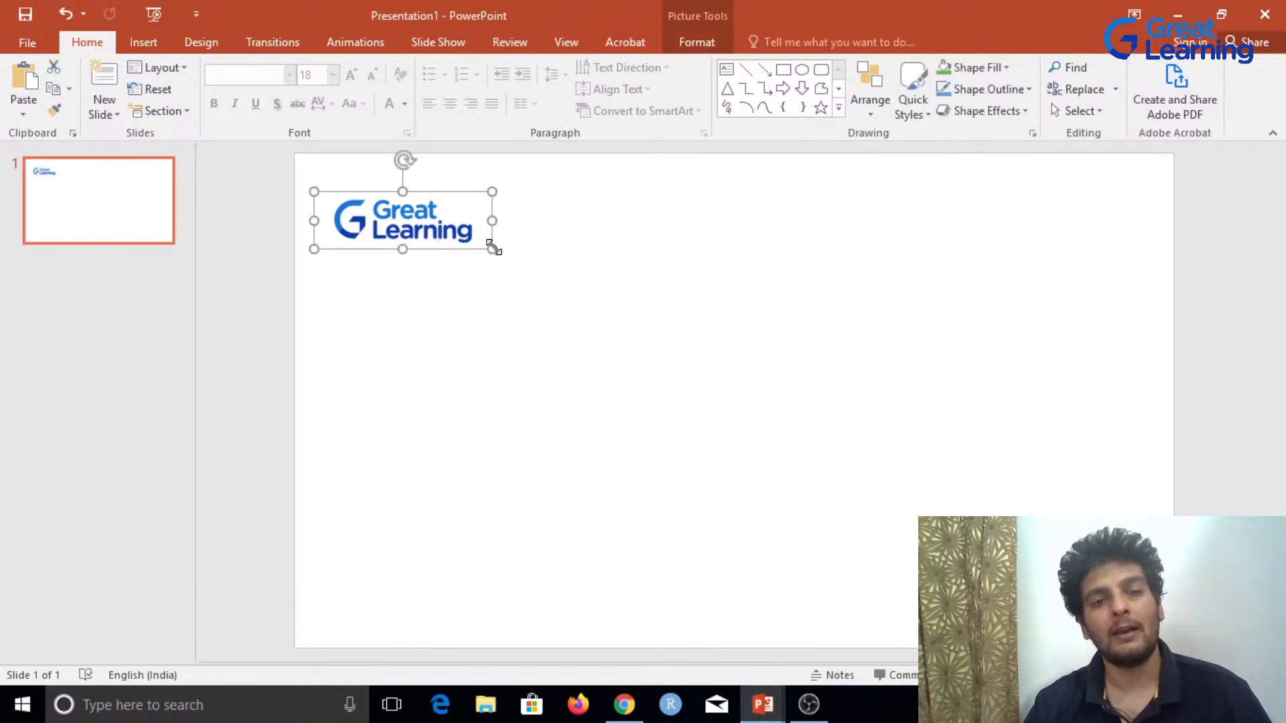
pyautogui.moveTo(492, 248); pyautogui.dragTo(907, 448)
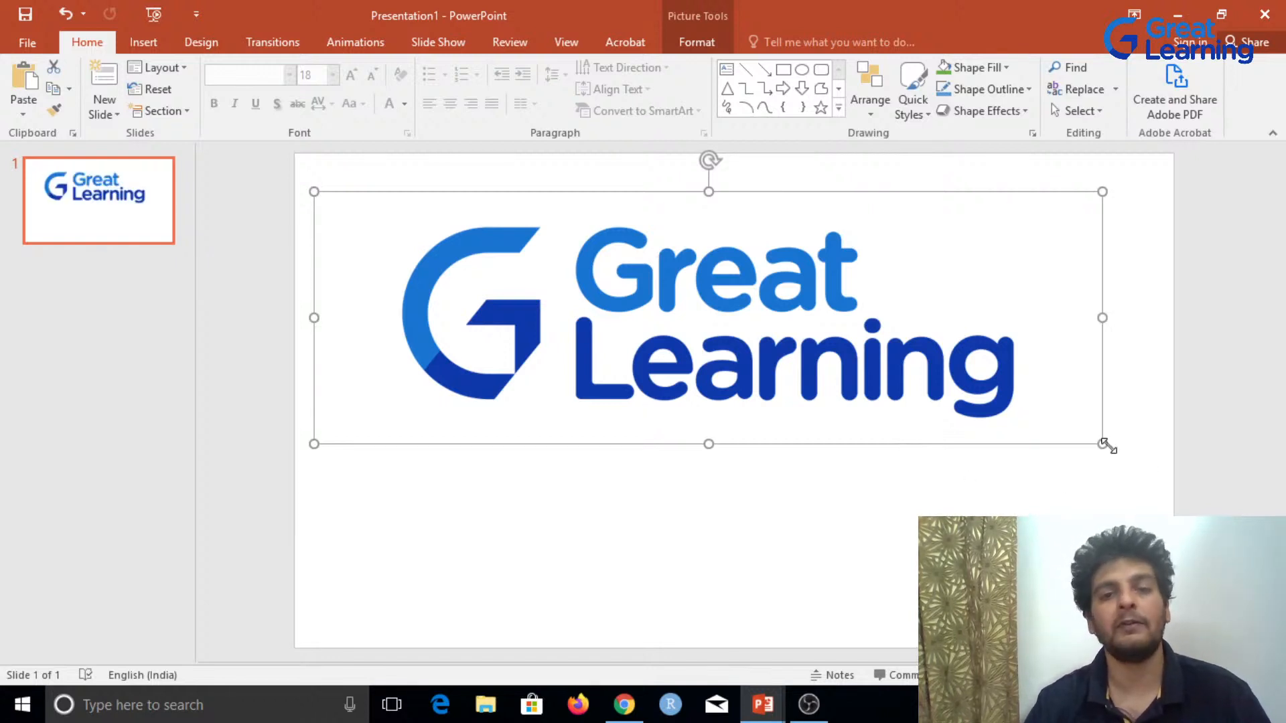
pyautogui.moveTo(1102, 444); pyautogui.dragTo(591, 251)
pyautogui.click(663, 425)
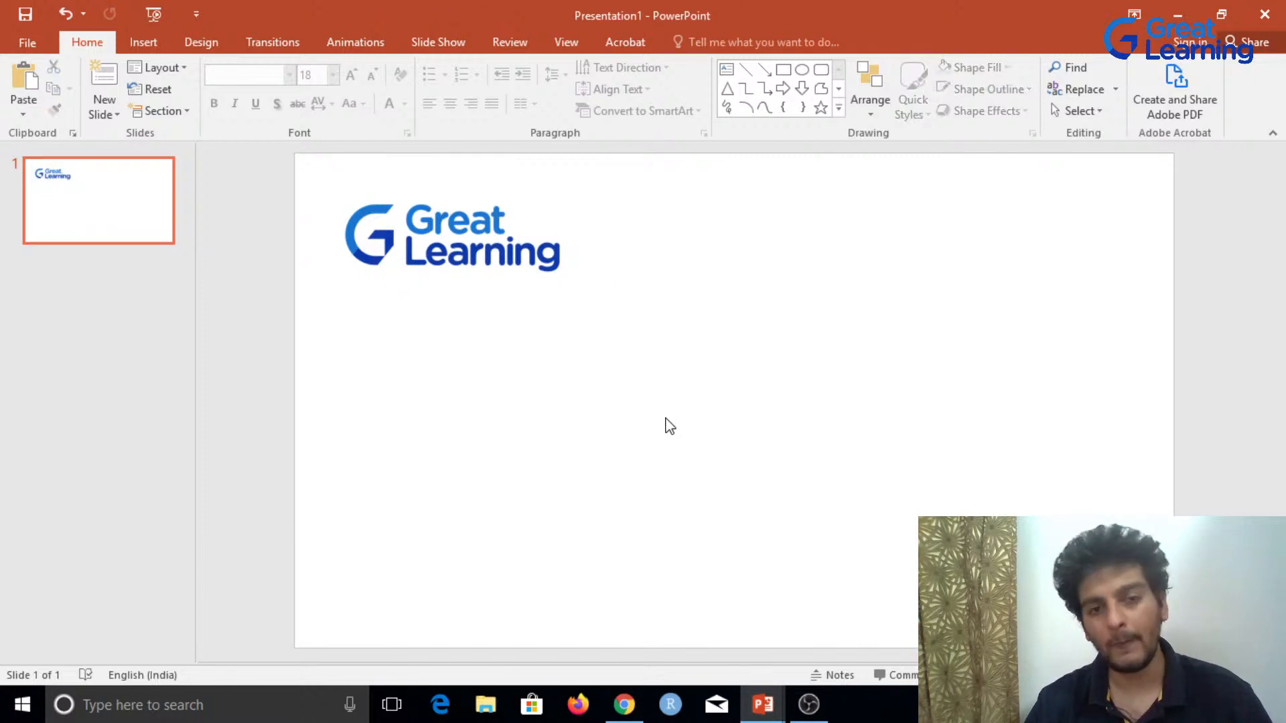
# Step: Move the logo into the slide's upper-left corner and deselect it
pyautogui.moveTo(425, 238); pyautogui.dragTo(387, 212)
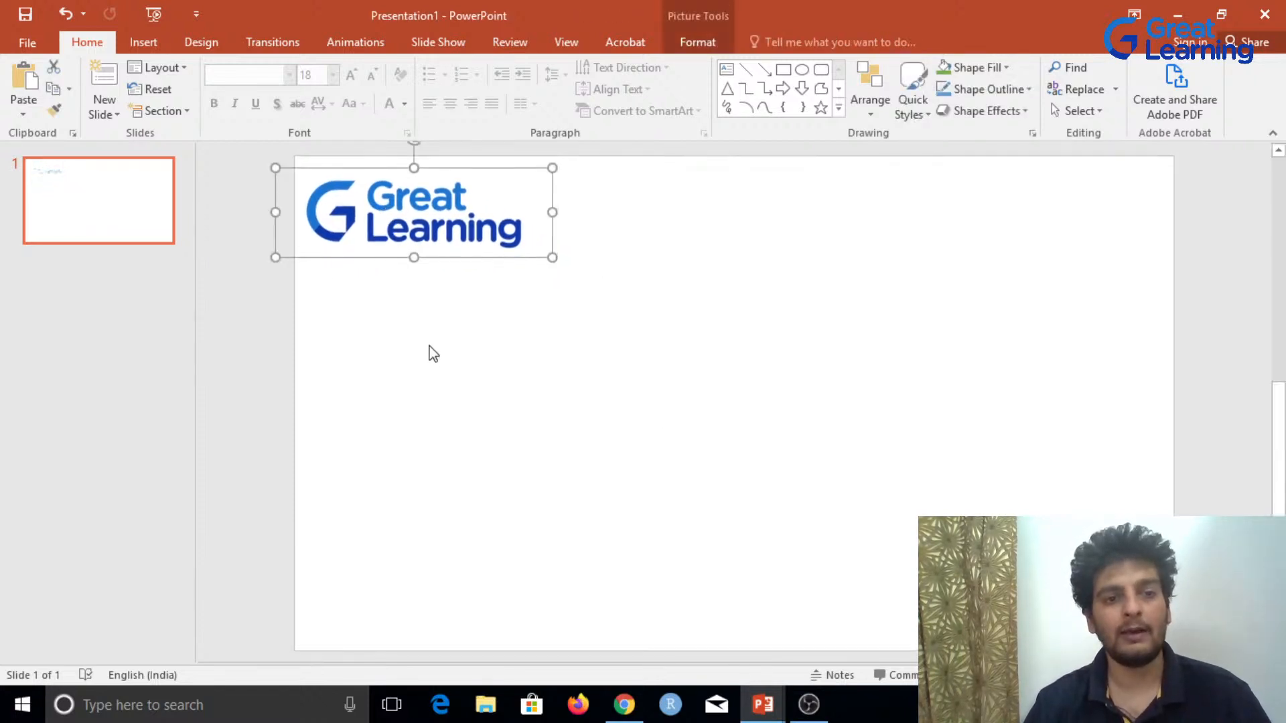
pyautogui.click(432, 355)
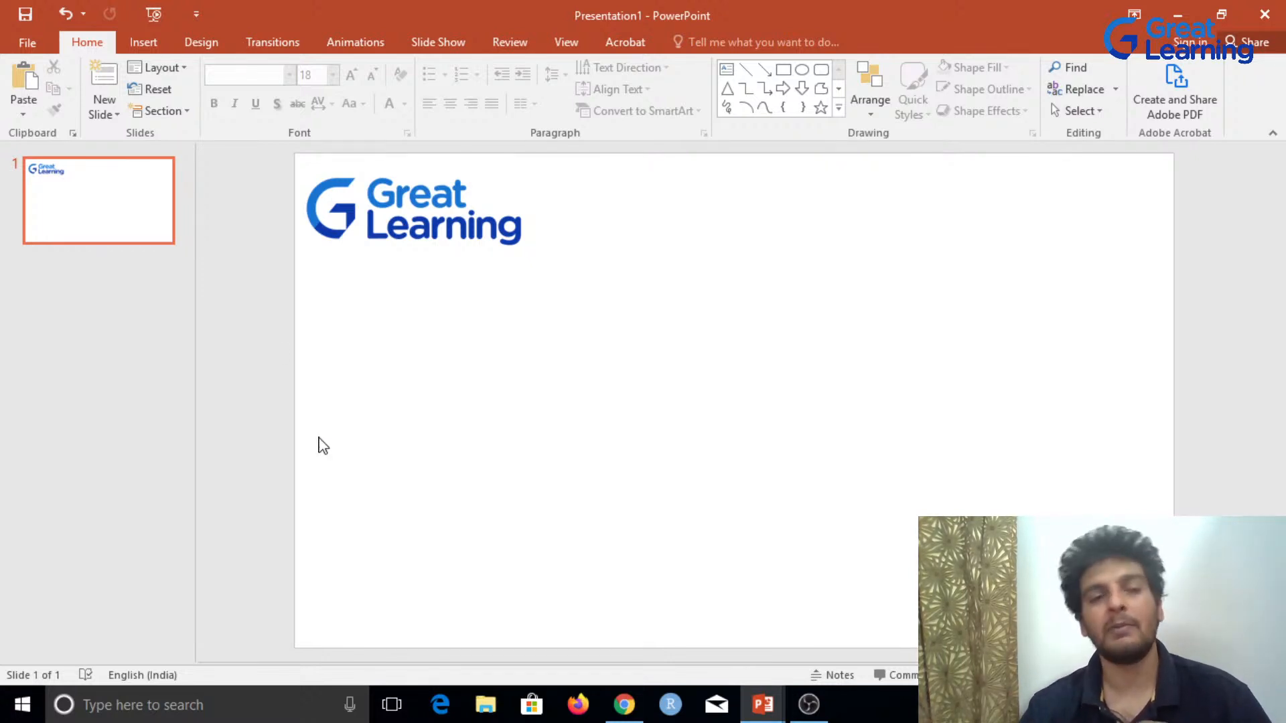
pyautogui.click(456, 232)
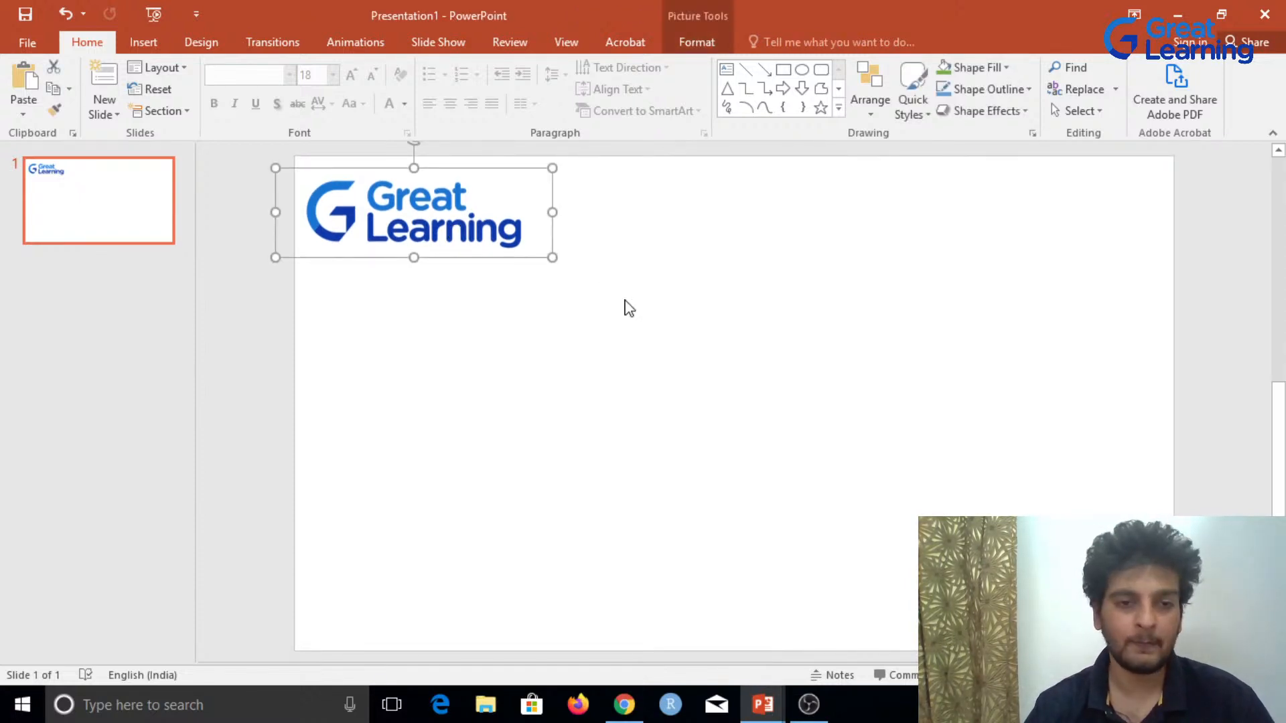
pyautogui.click(570, 336)
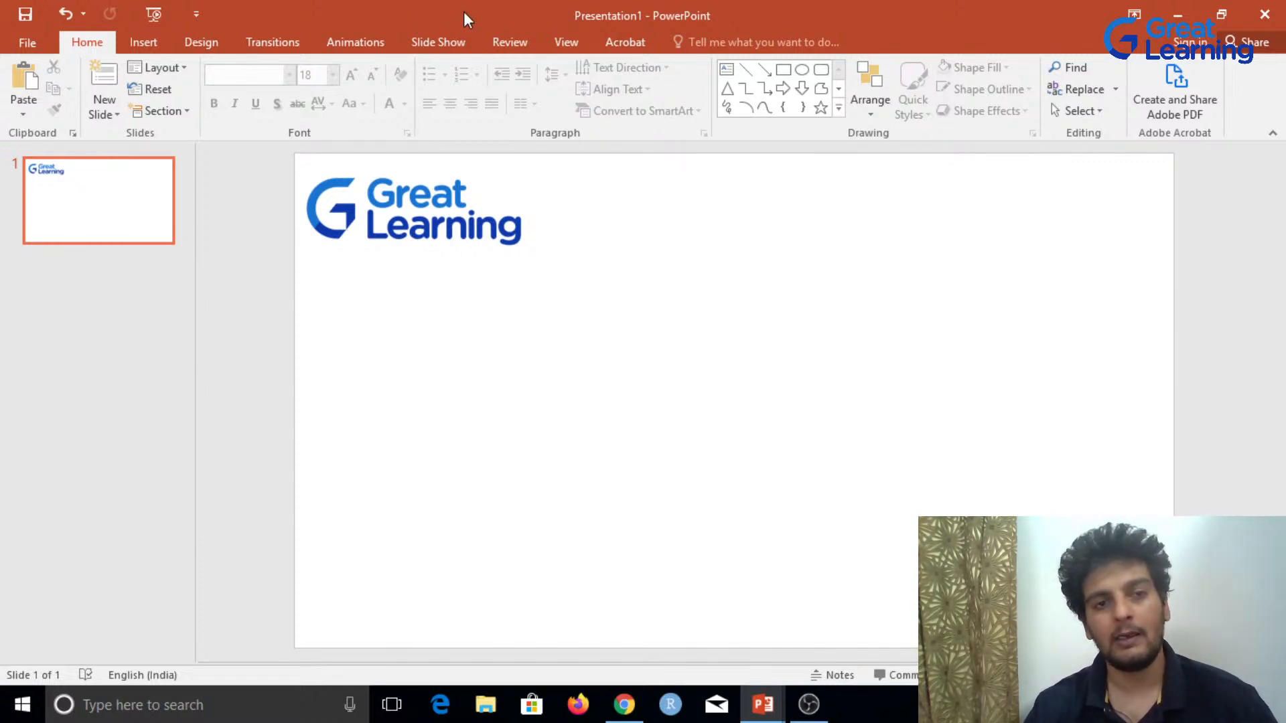
# Step: Open the slide master and delete all placeholders from the topmost master slide
pyautogui.click(568, 44)
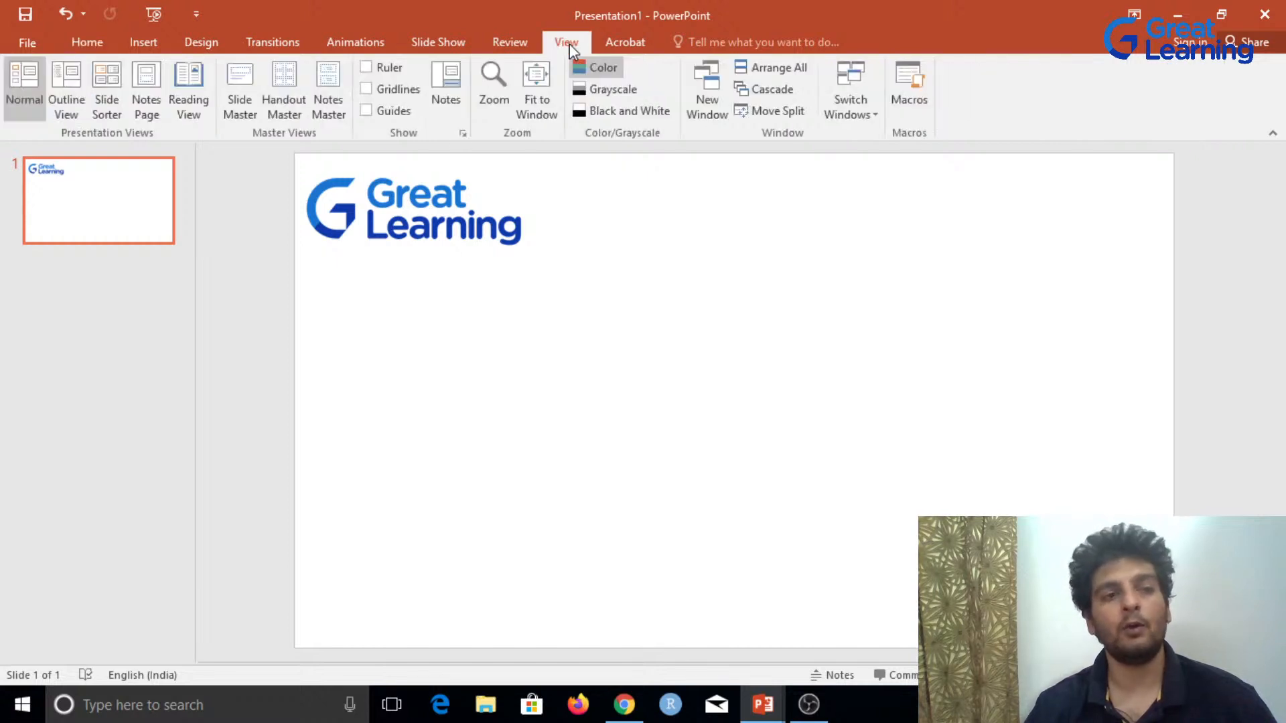
pyautogui.click(253, 111)
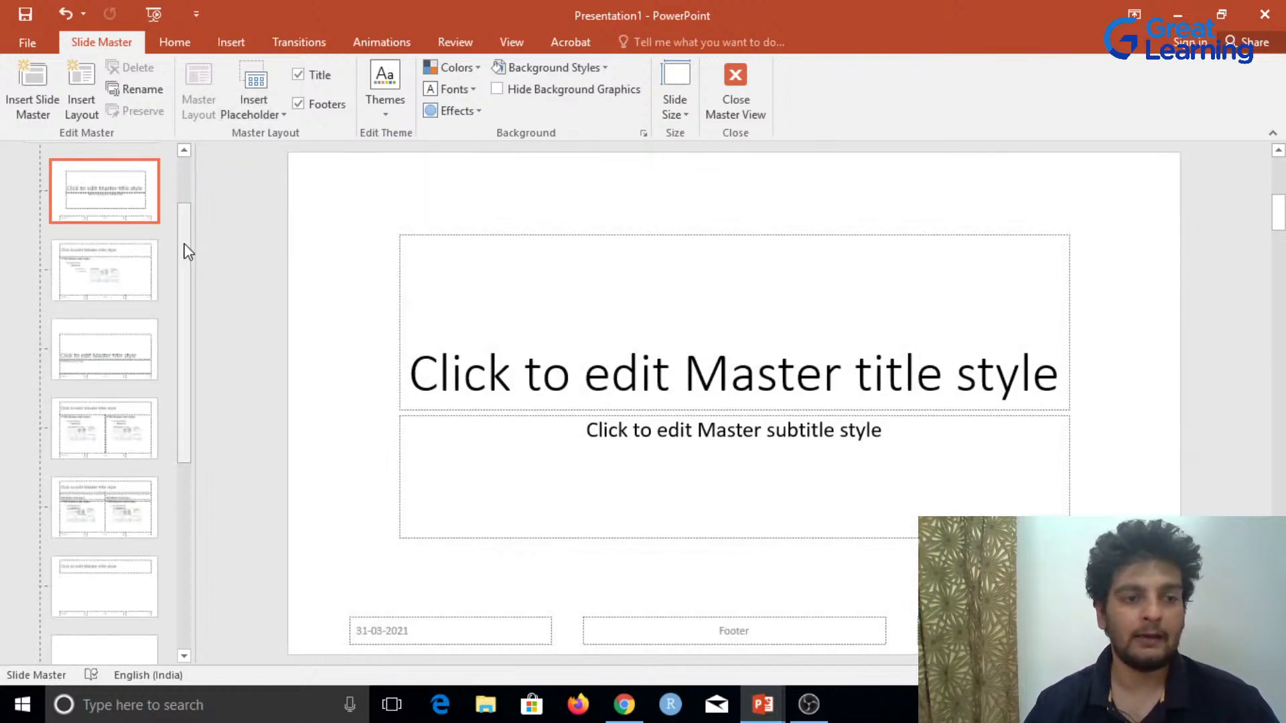
pyautogui.moveTo(187, 250); pyautogui.dragTo(195, 190)
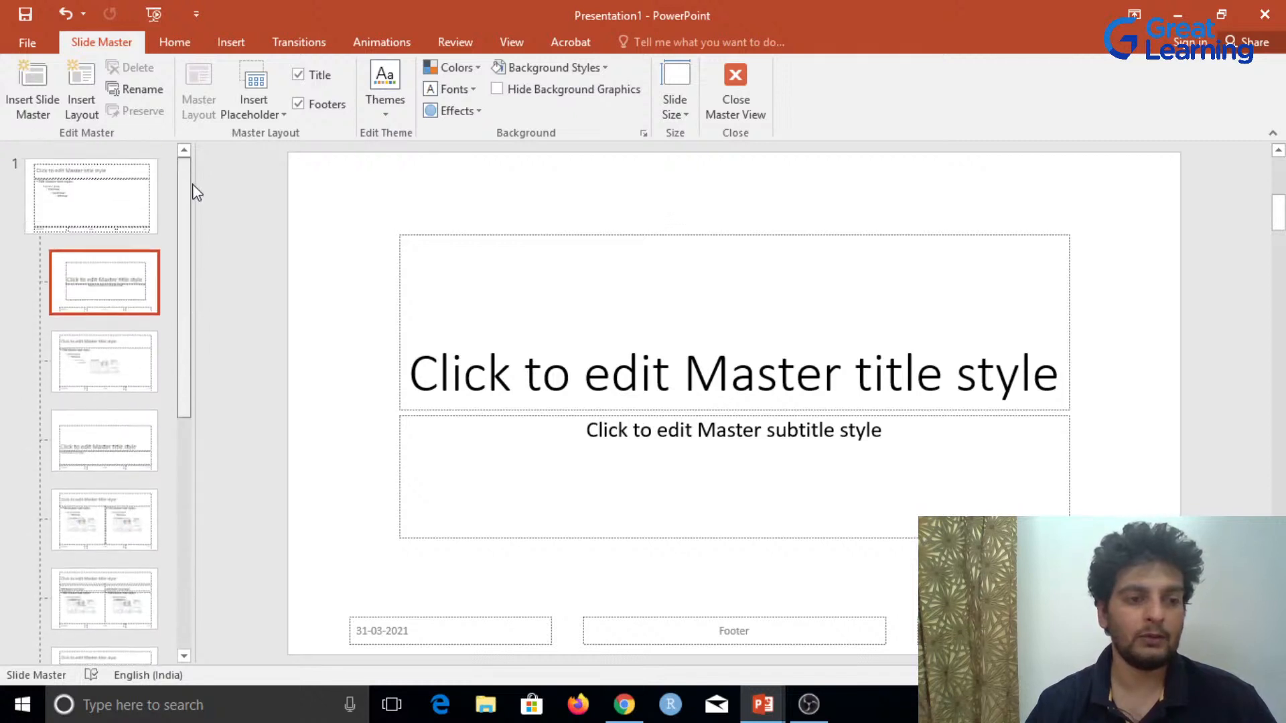
pyautogui.click(104, 196)
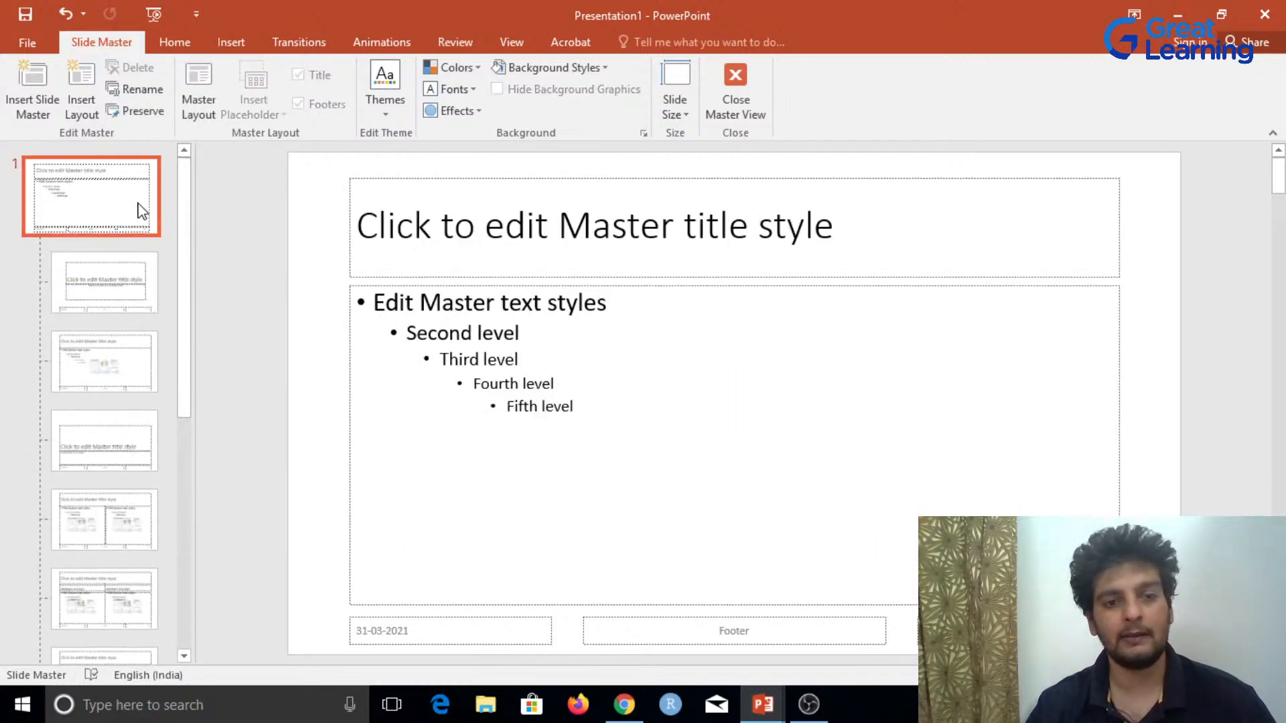
pyautogui.moveTo(1179, 653)
pyautogui.mouseDown()
pyautogui.moveTo(273, 259)
pyautogui.moveTo(255, 142)
pyautogui.moveTo(258, 157)
pyautogui.mouseUp()
pyautogui.press('Delete')
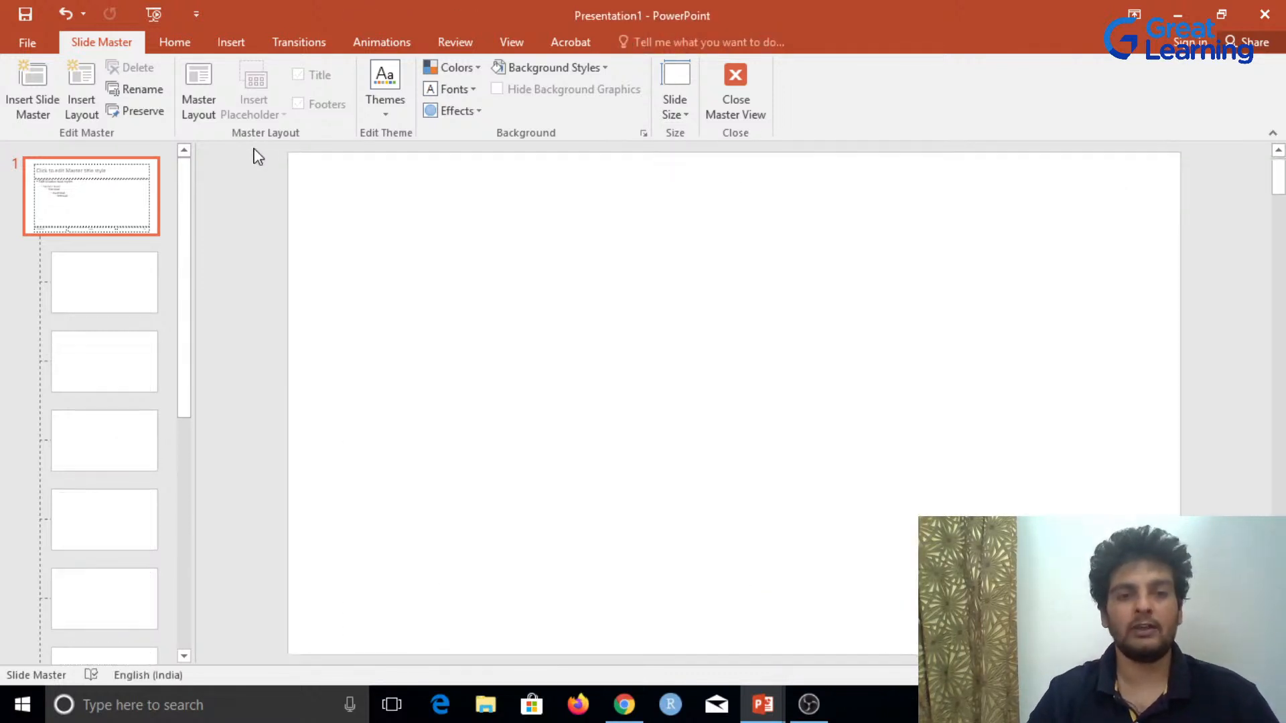
# Step: Insert the GL_FINAL LOGO picture from the Downloads folder into the topmost master slide
pyautogui.click(31, 46)
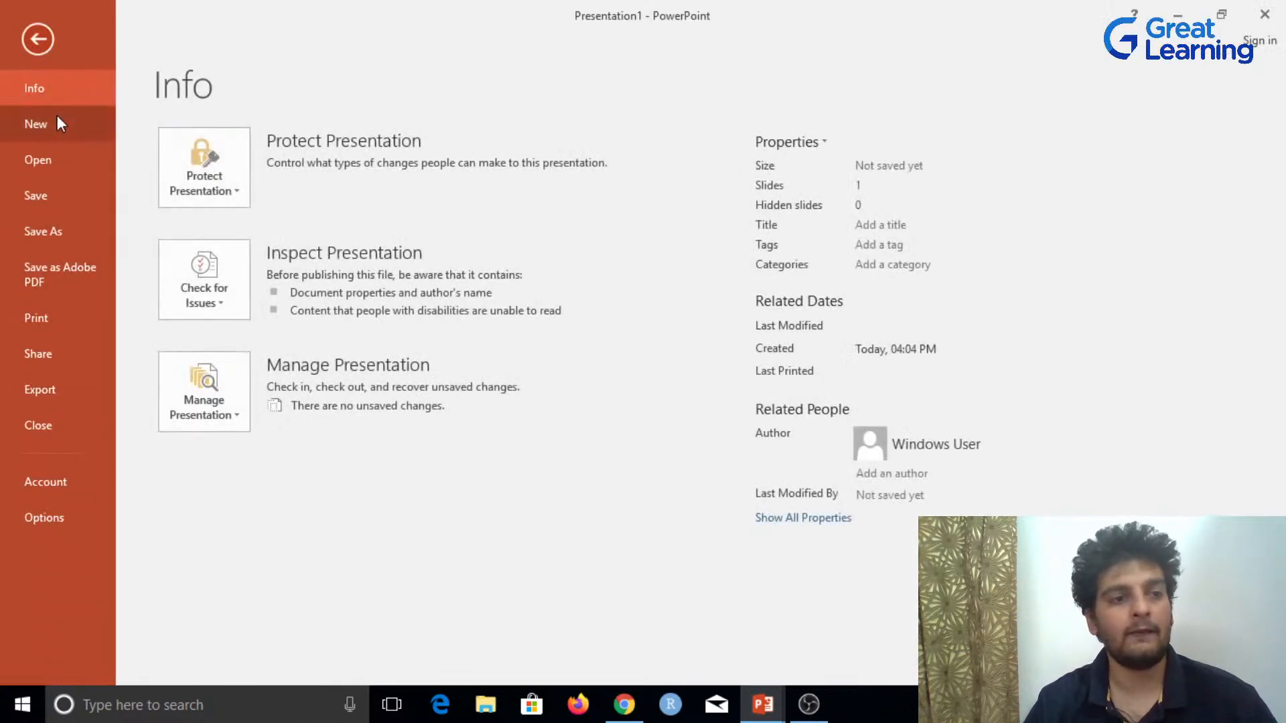
pyautogui.click(43, 35)
pyautogui.click(231, 43)
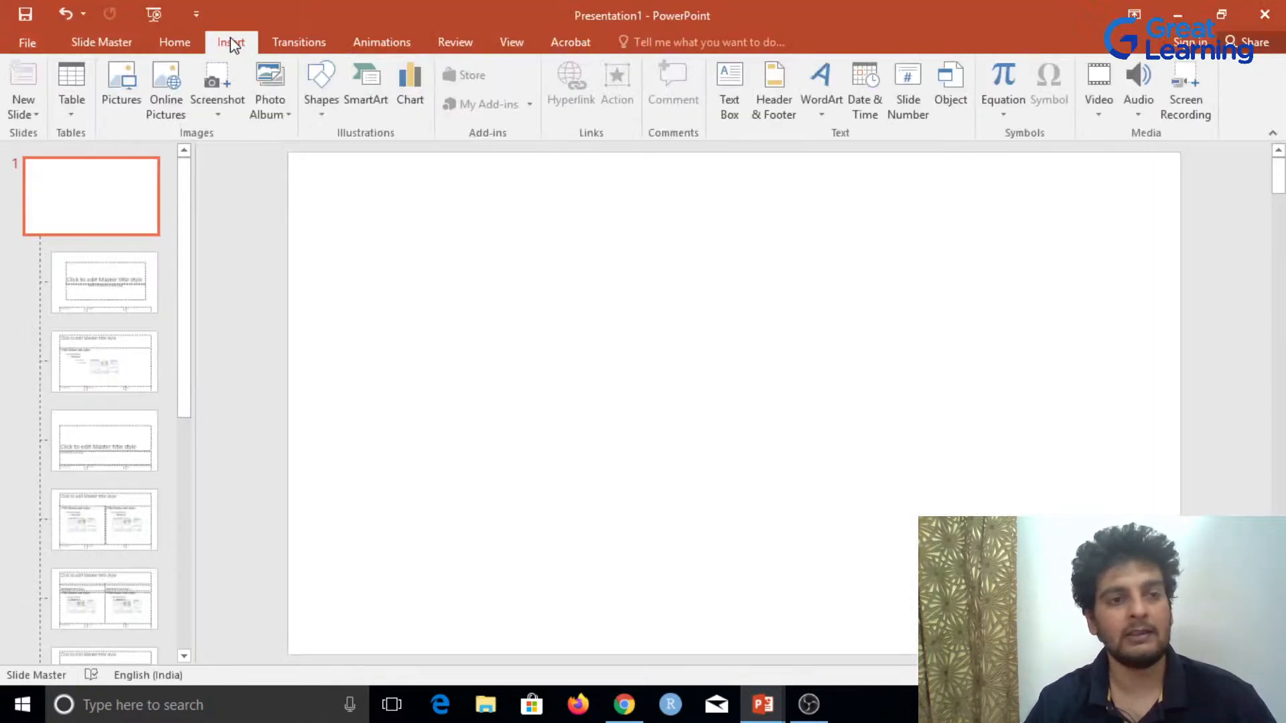
pyautogui.click(125, 83)
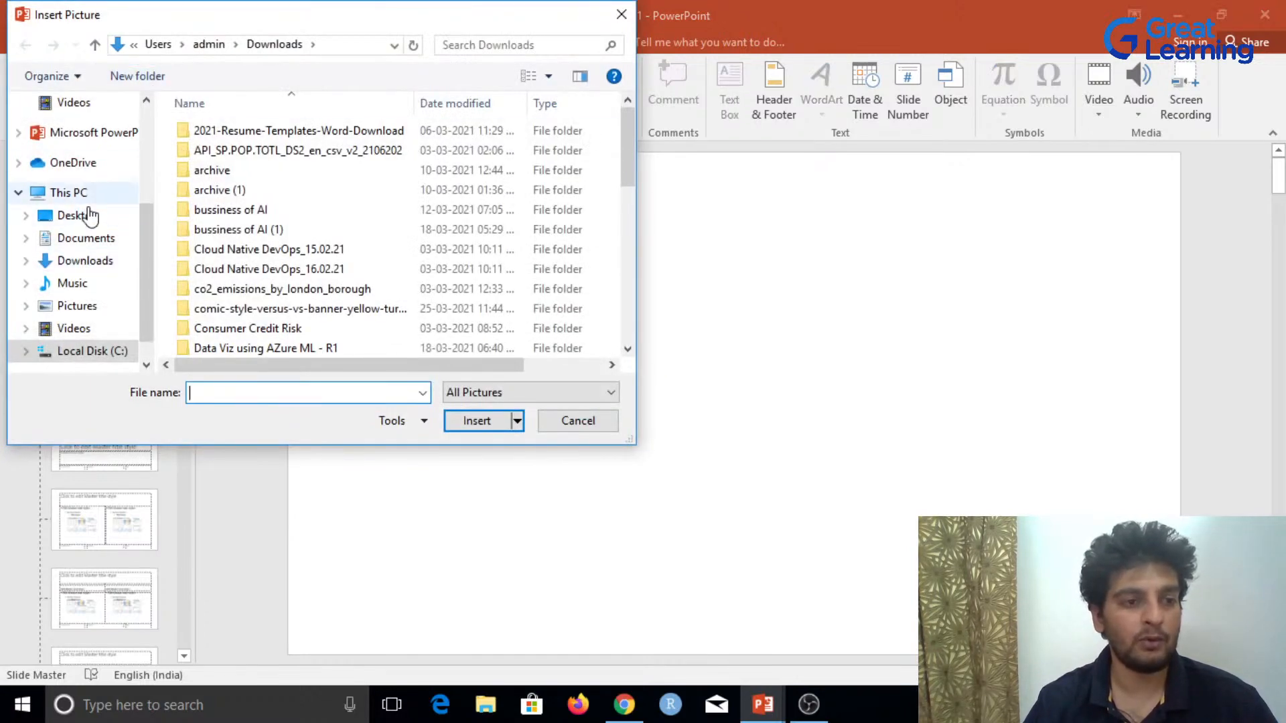
pyautogui.click(86, 261)
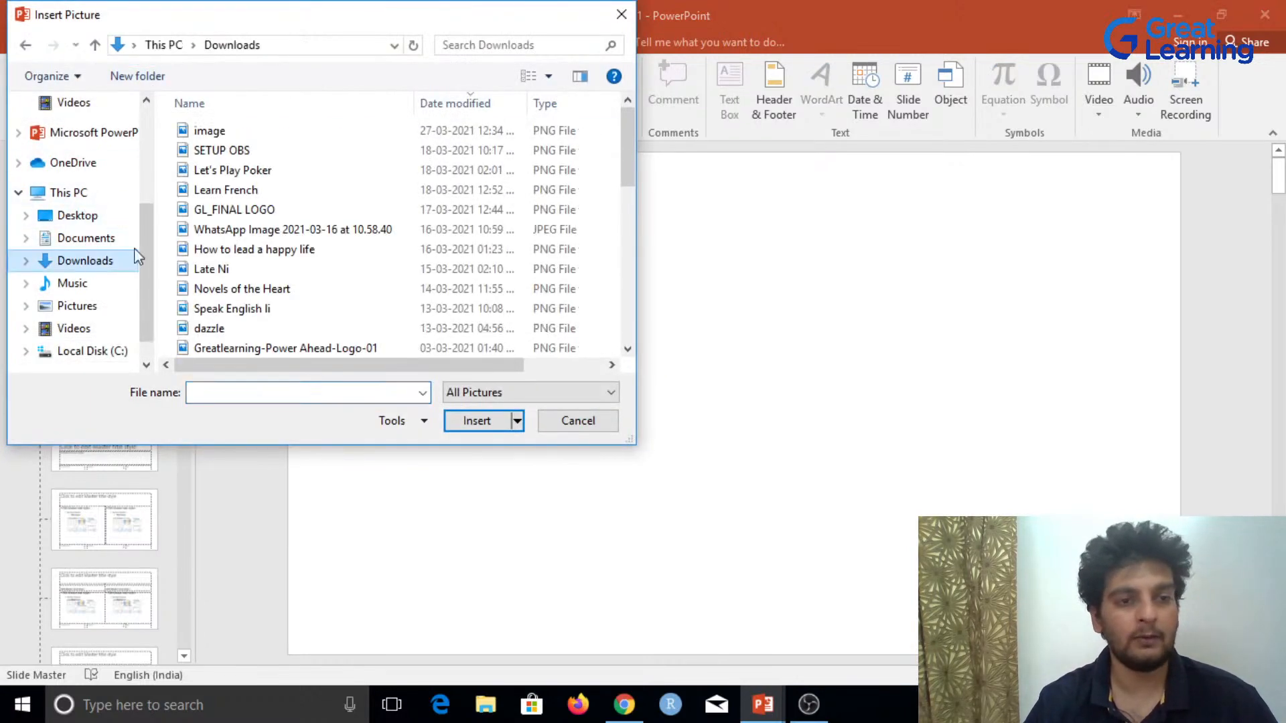
pyautogui.click(238, 210)
pyautogui.click(476, 421)
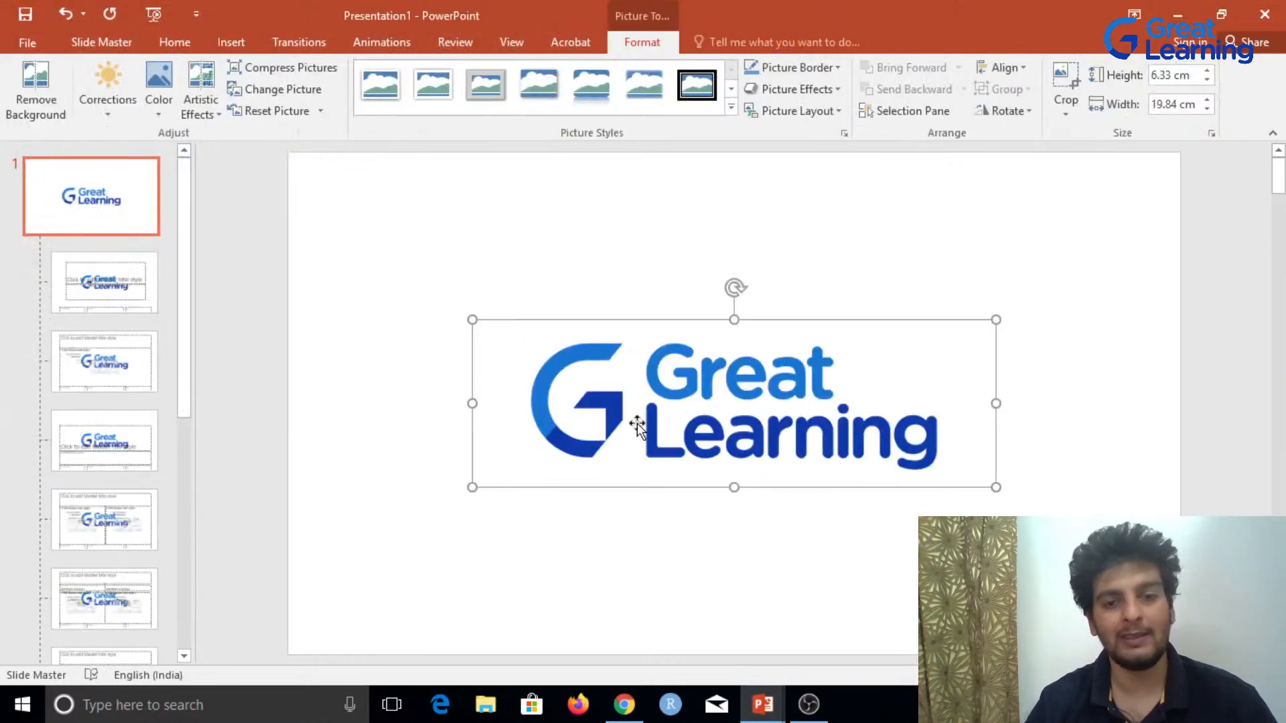
# Step: Apply the soft drop shadow picture style to the master's logo, shrink it and place it in the upper-left corner
pyautogui.click(545, 91)
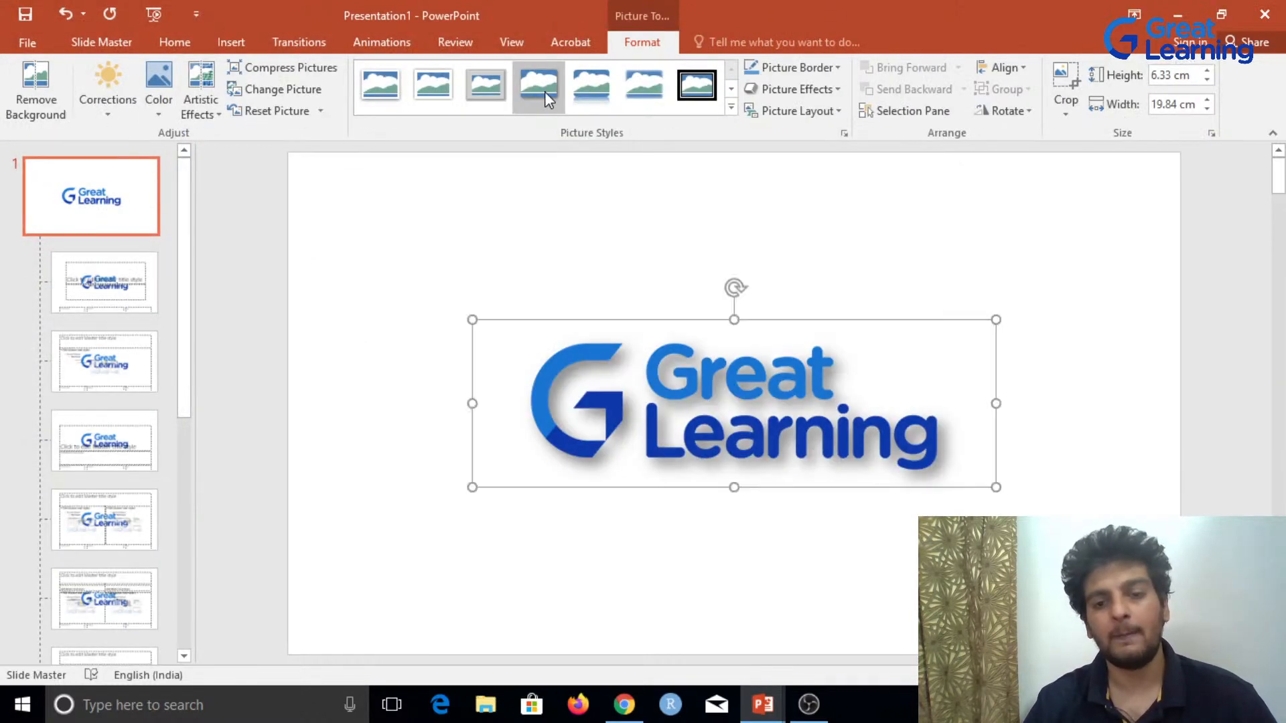
pyautogui.moveTo(997, 489); pyautogui.dragTo(516, 238)
pyautogui.click(523, 356)
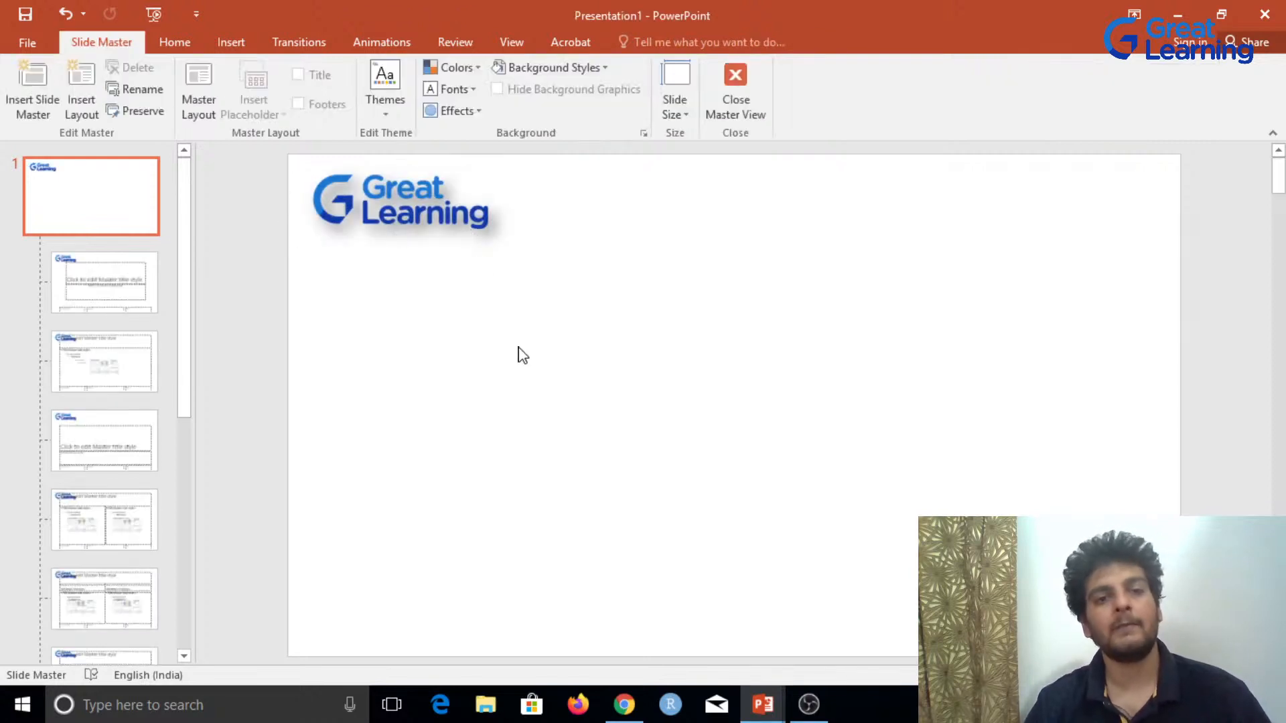
# Step: Close the master view, move the slide's own logo away from the master logo and delete it
pyautogui.click(744, 79)
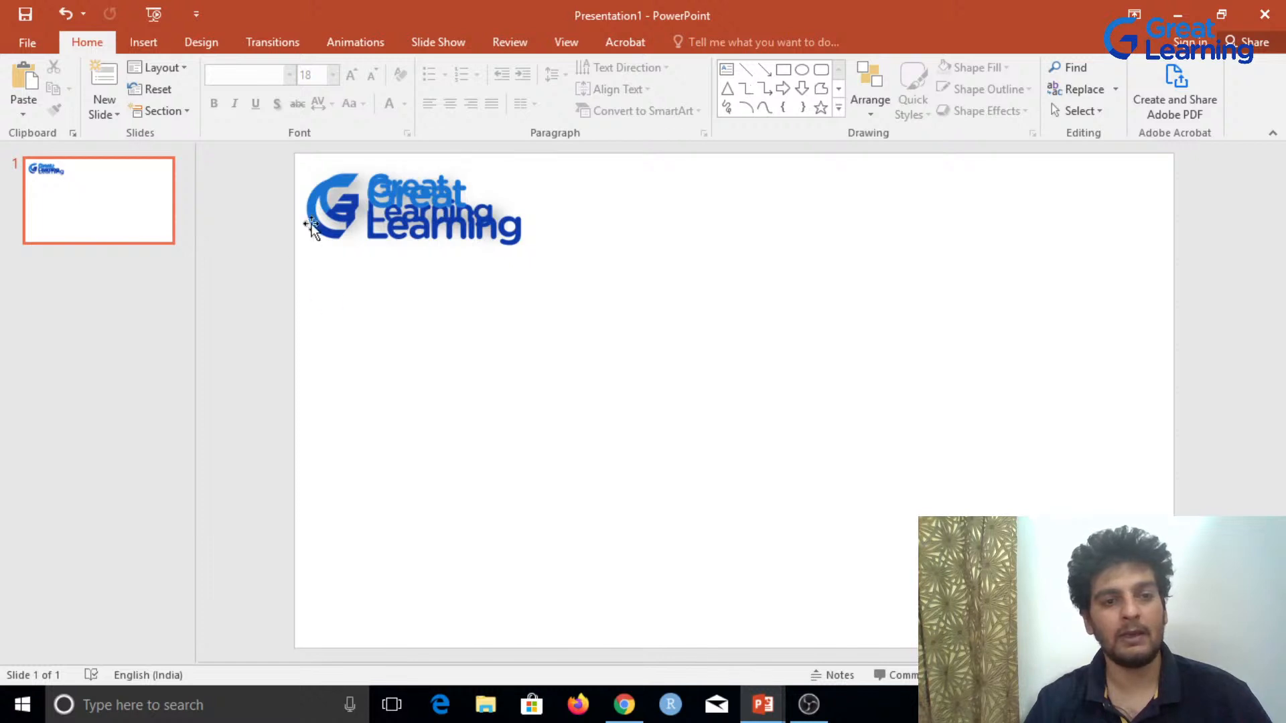
pyautogui.hotkey('ctrl', 'v')
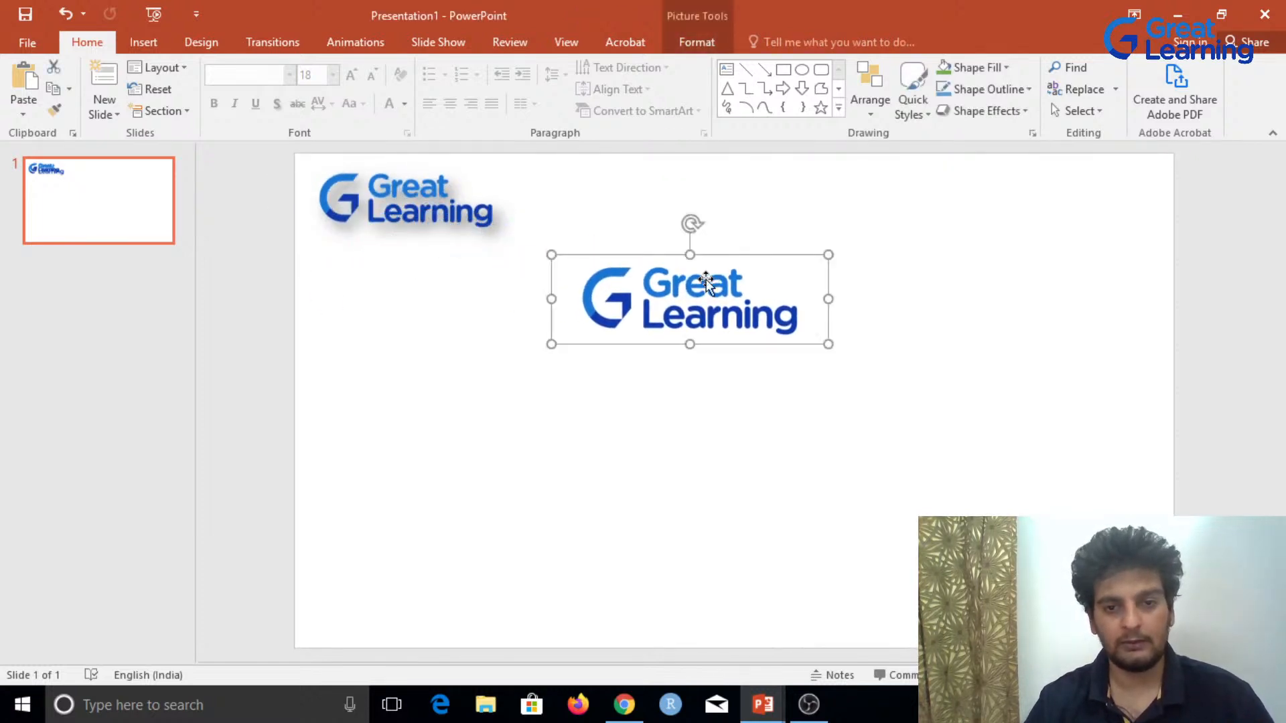
pyautogui.click(440, 197)
pyautogui.click(765, 328)
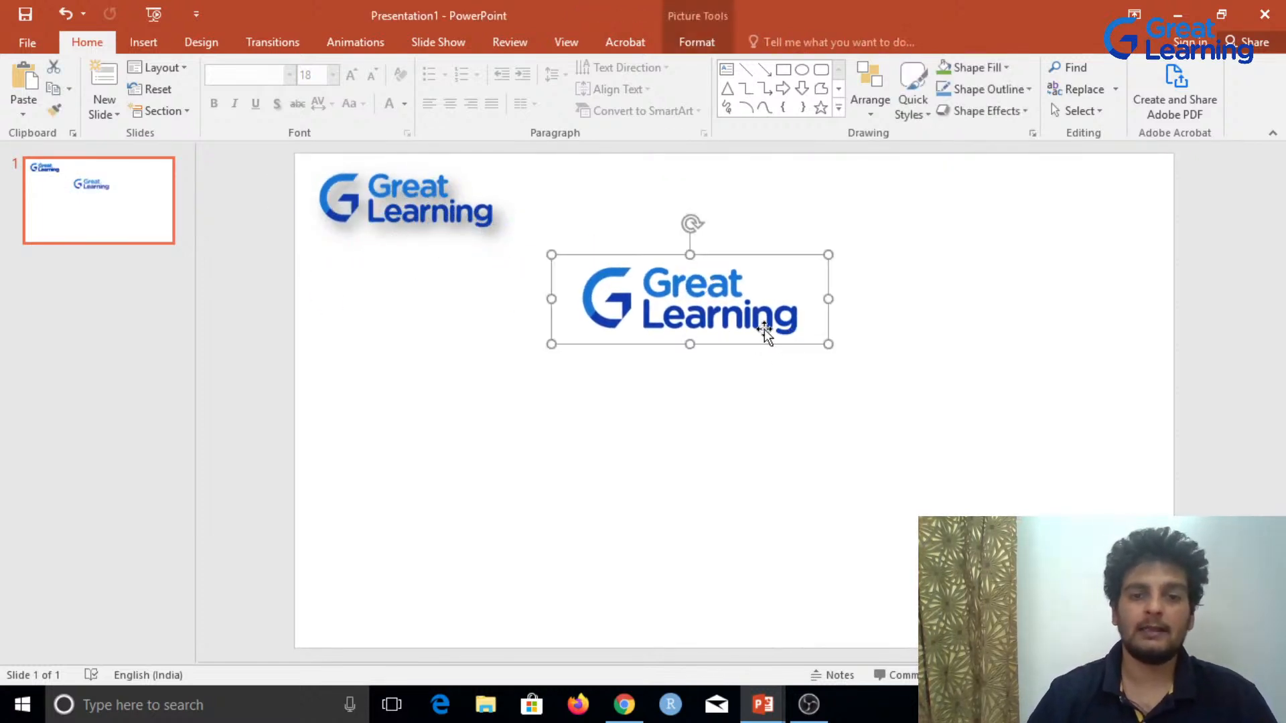
pyautogui.press('Delete')
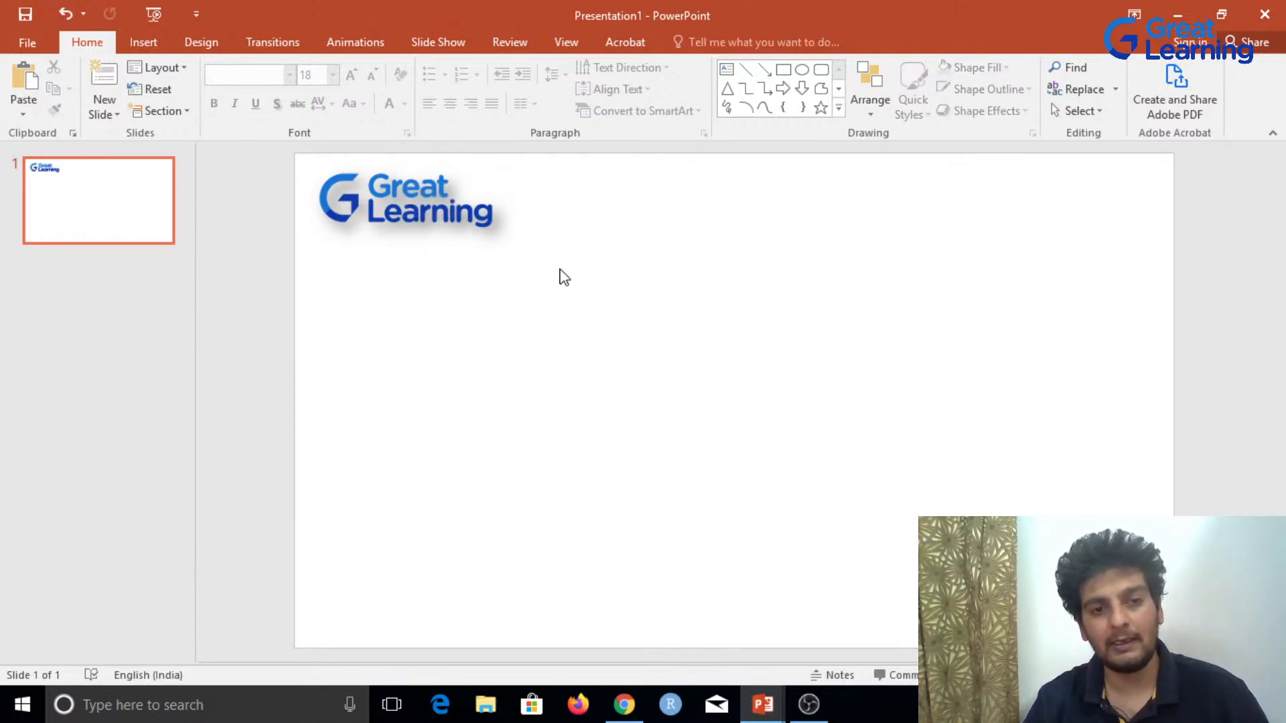
pyautogui.moveTo(311, 169); pyautogui.dragTo(672, 363)
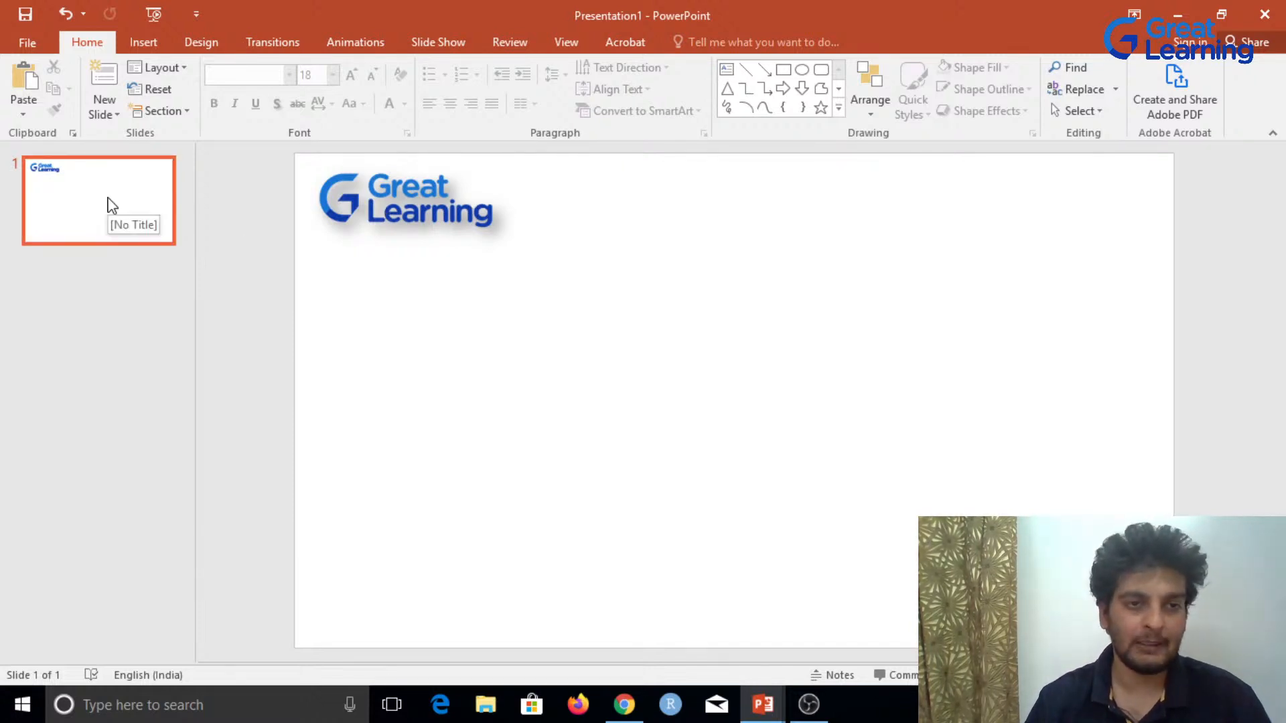
# Step: Add a second and a third slide, deleting the title and text placeholders from each
pyautogui.click(151, 47)
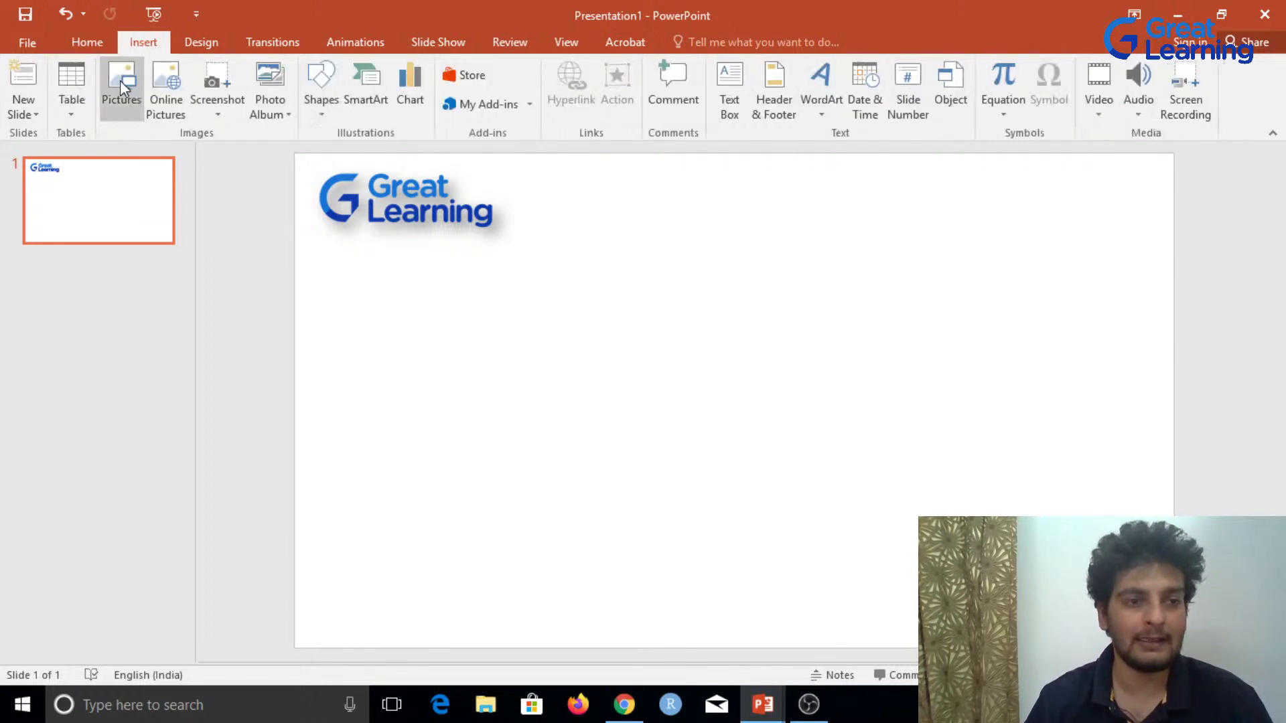
pyautogui.click(40, 84)
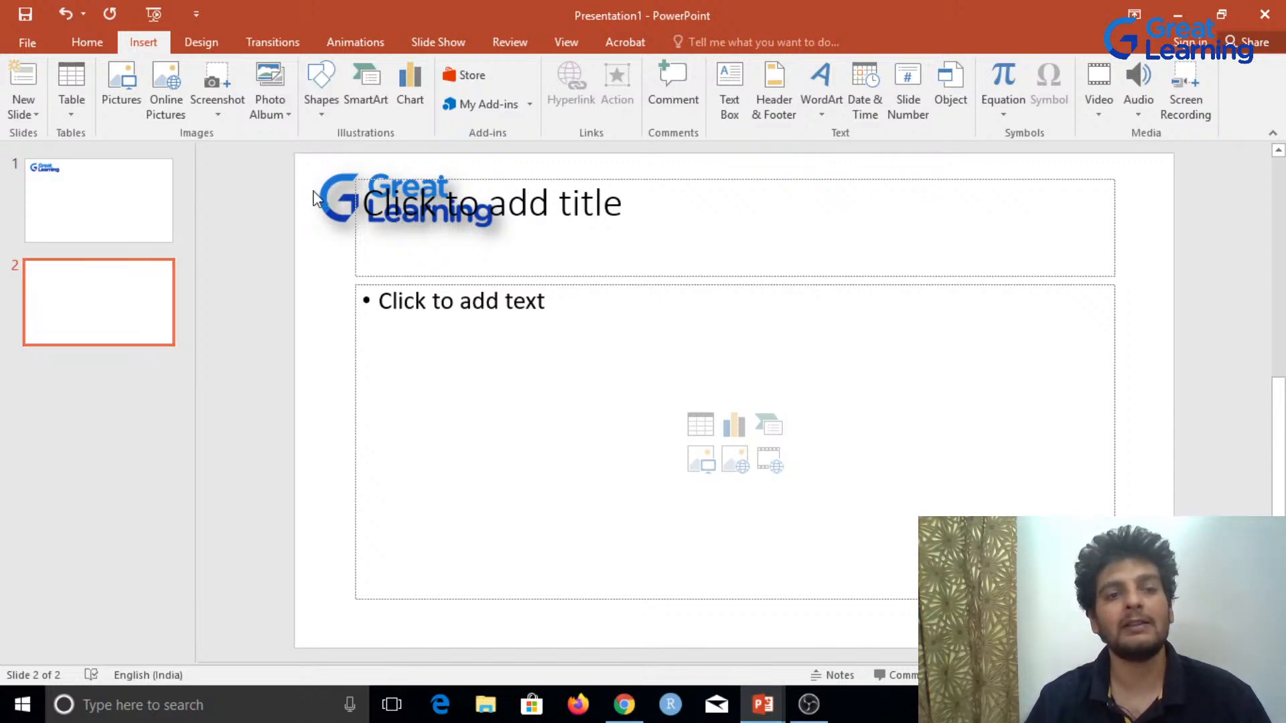
pyautogui.moveTo(1209, 653)
pyautogui.mouseDown()
pyautogui.moveTo(251, 134)
pyautogui.moveTo(276, 152)
pyautogui.mouseUp()
pyautogui.press('Delete')
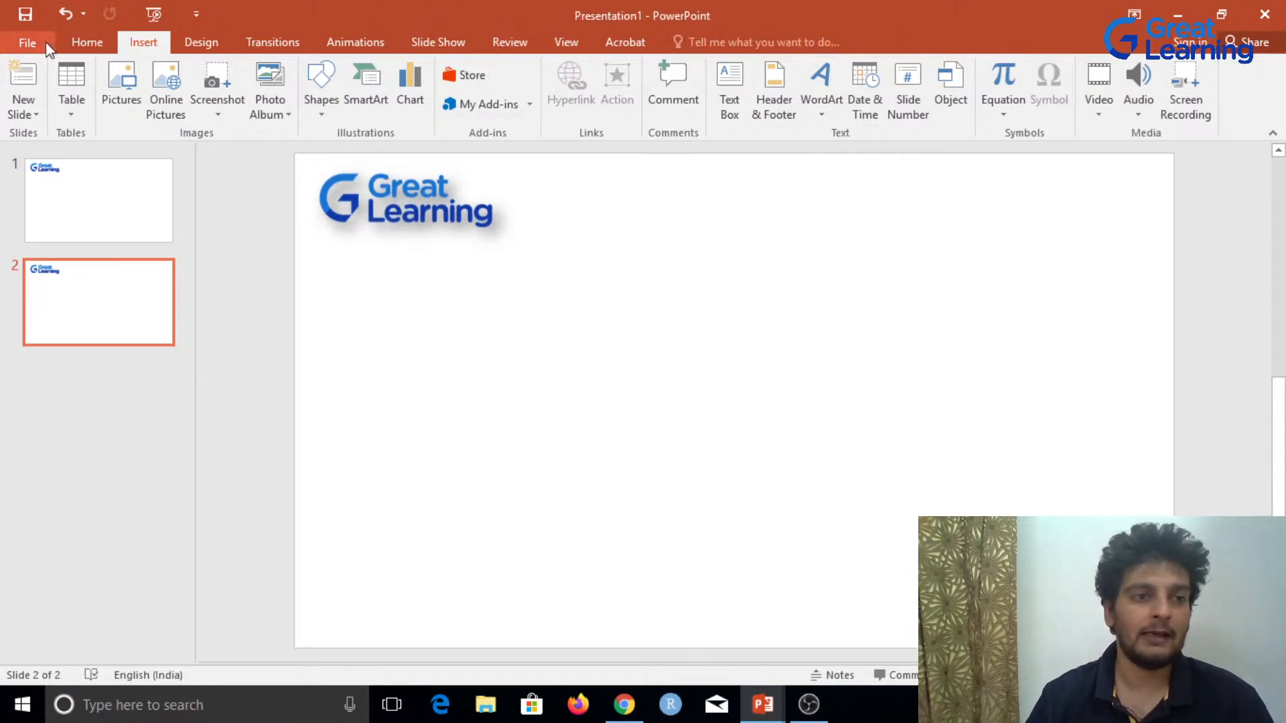
pyautogui.click(32, 84)
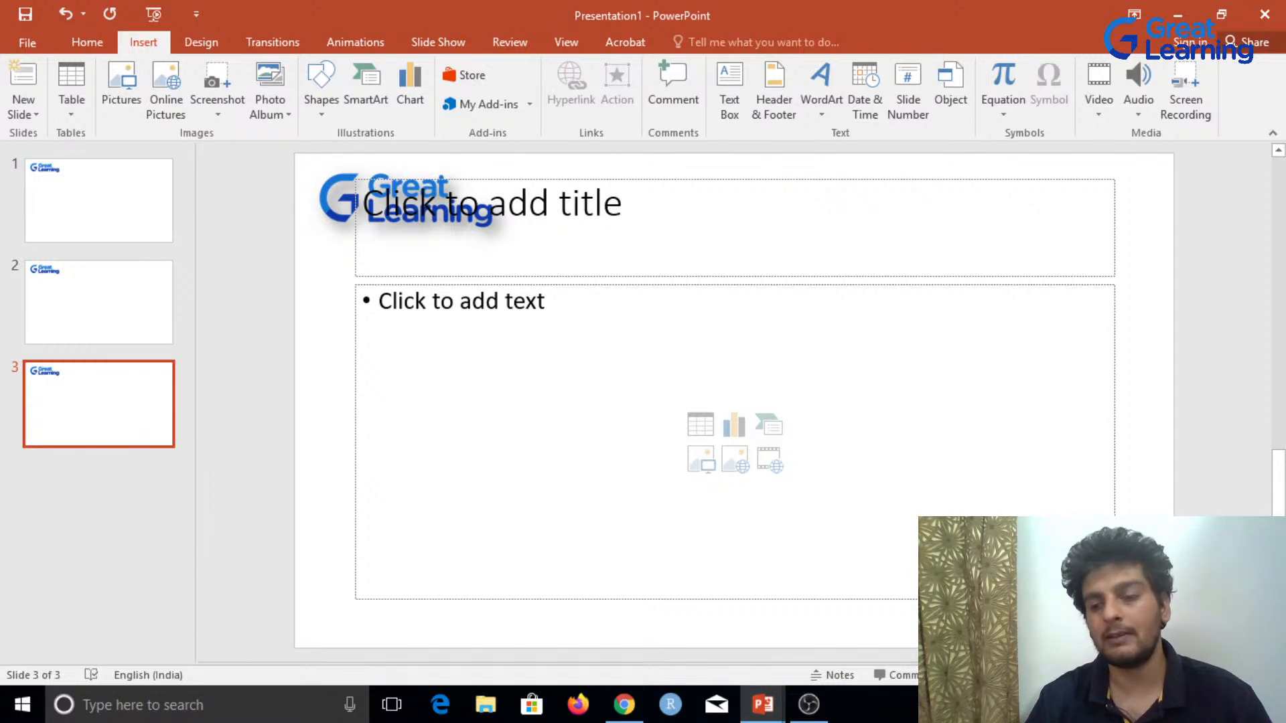
pyautogui.moveTo(1202, 627)
pyautogui.mouseDown()
pyautogui.moveTo(425, 299)
pyautogui.moveTo(295, 154)
pyautogui.mouseUp()
pyautogui.press('Delete')
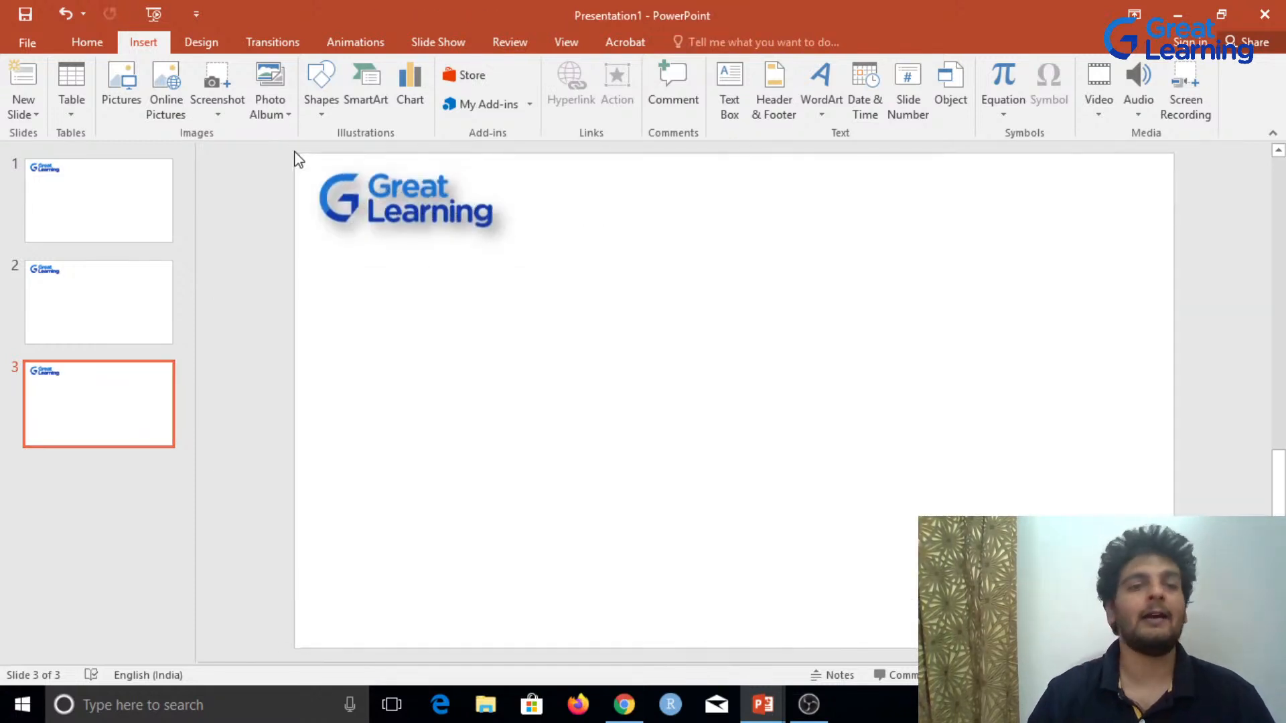
# Step: Page through the three slides to check their logo, and open the topmost master slide in Slide Master view
pyautogui.click(155, 236)
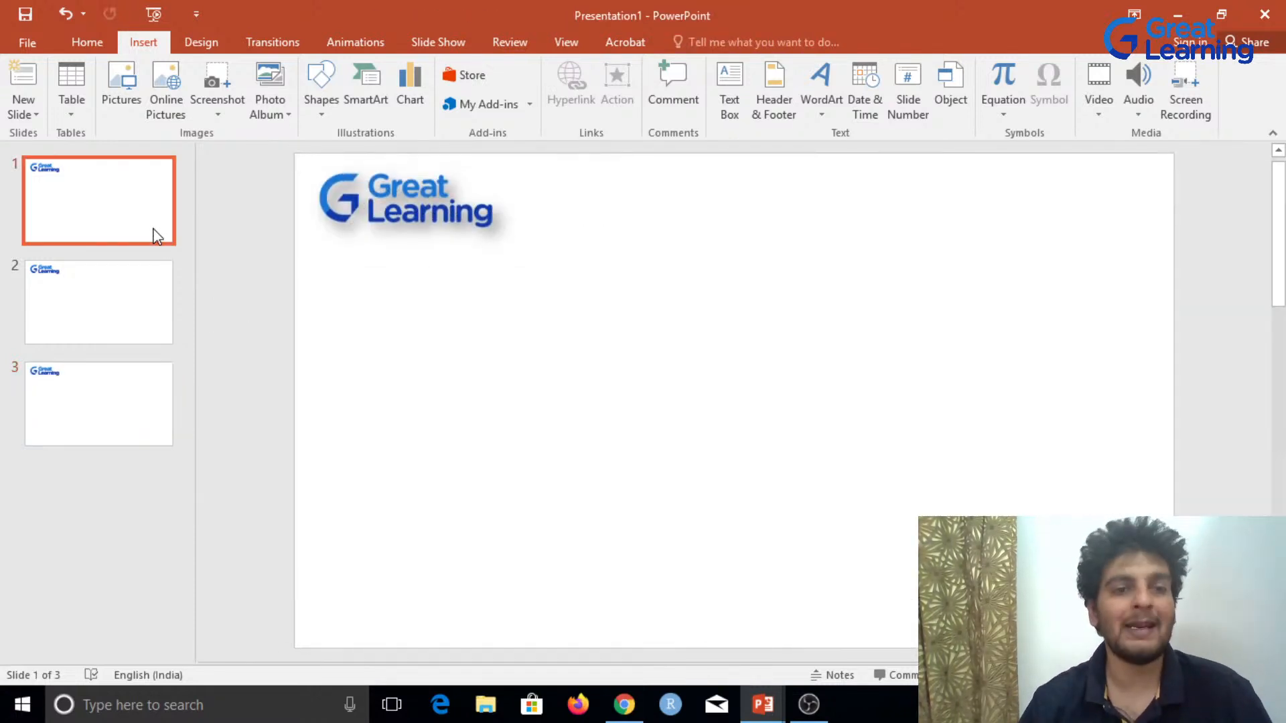
pyautogui.press('Down')
pyautogui.press('Down')
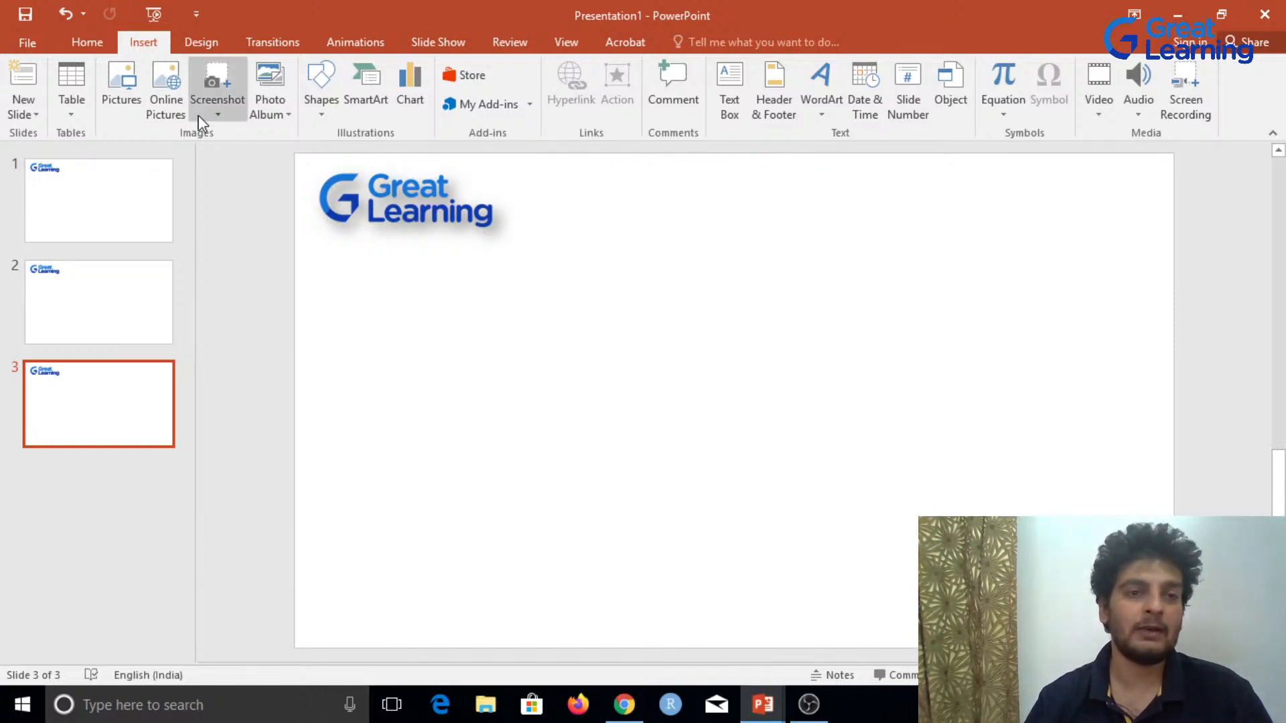
pyautogui.click(555, 35)
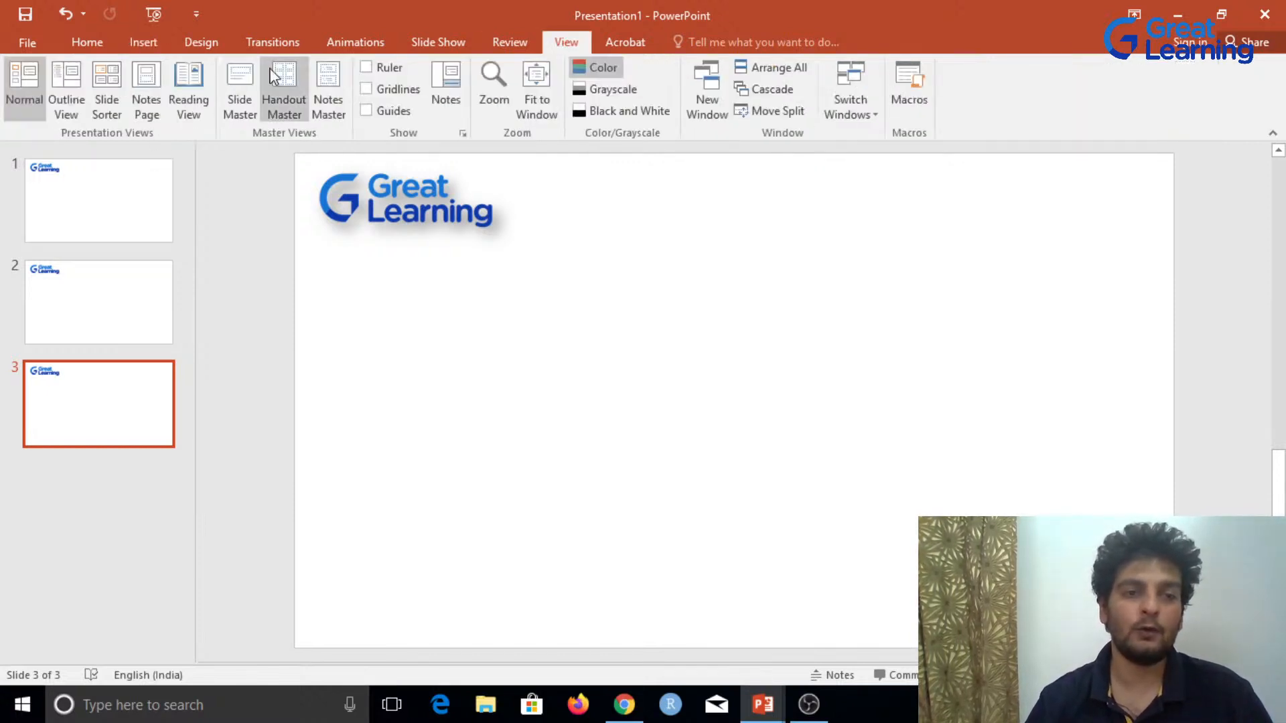
pyautogui.click(236, 108)
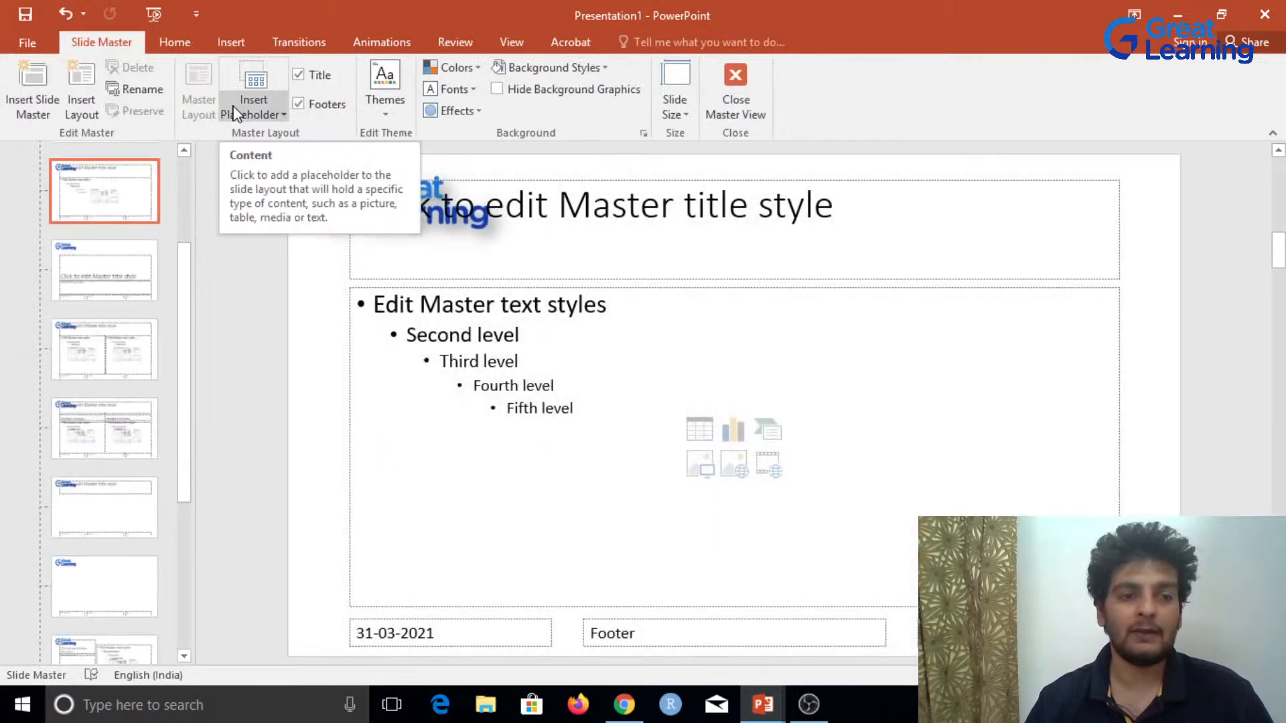
pyautogui.moveTo(189, 269); pyautogui.dragTo(187, 167)
pyautogui.click(122, 189)
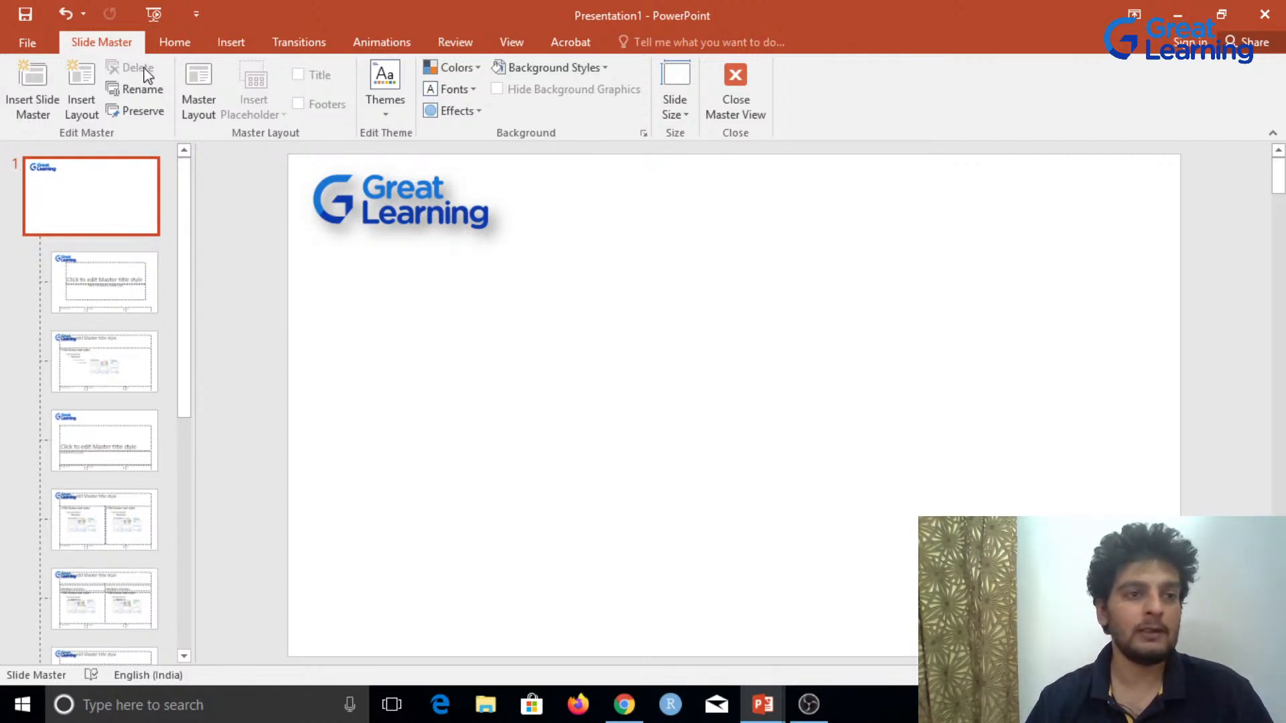
# Step: Add a text box reading "This is Sparta!" along the lower-left edge of the topmost master slide
pyautogui.click(228, 45)
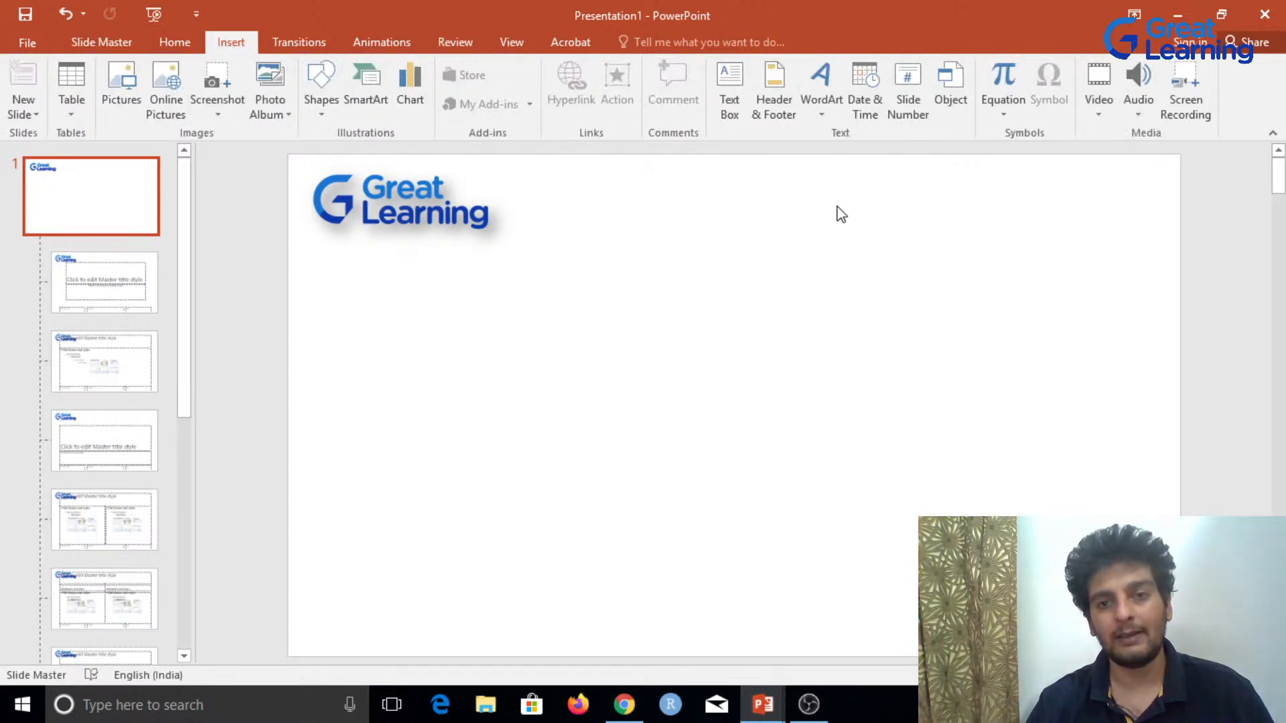
pyautogui.click(733, 73)
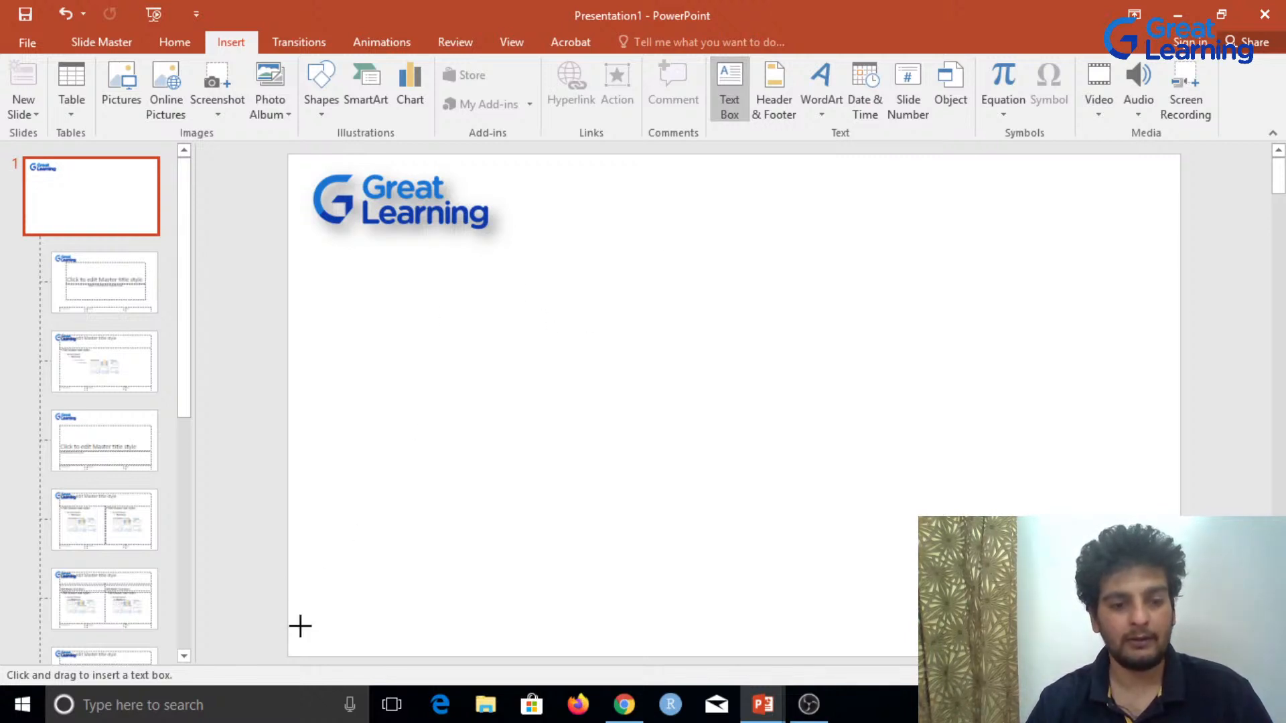
pyautogui.moveTo(300, 626)
pyautogui.mouseDown()
pyautogui.moveTo(474, 660)
pyautogui.moveTo(644, 656)
pyautogui.mouseUp()
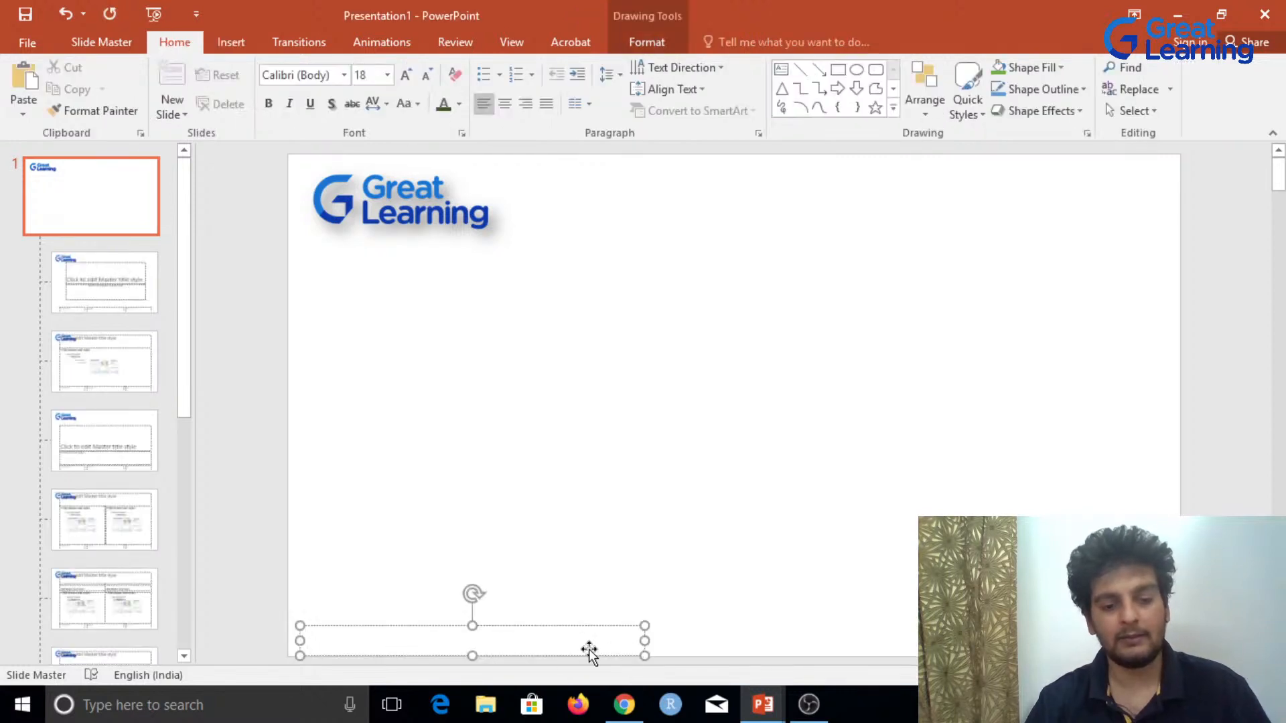
pyautogui.write('T')
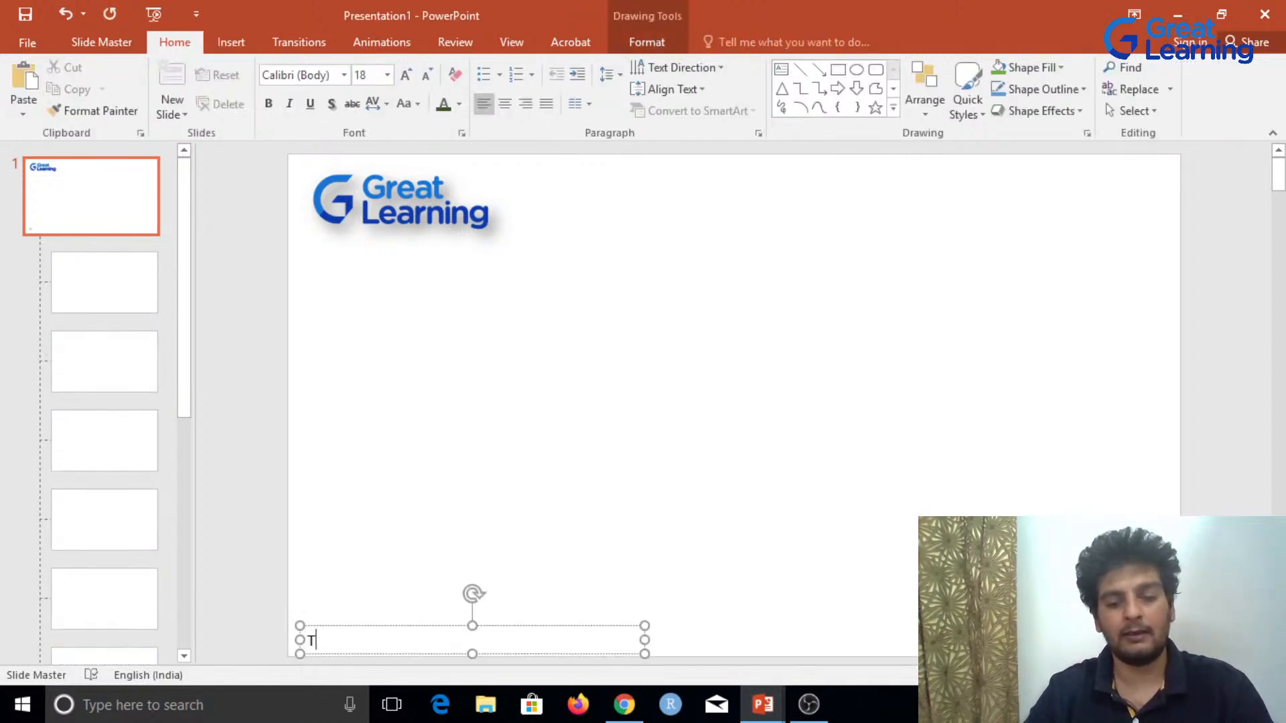
pyautogui.write('his is spa')
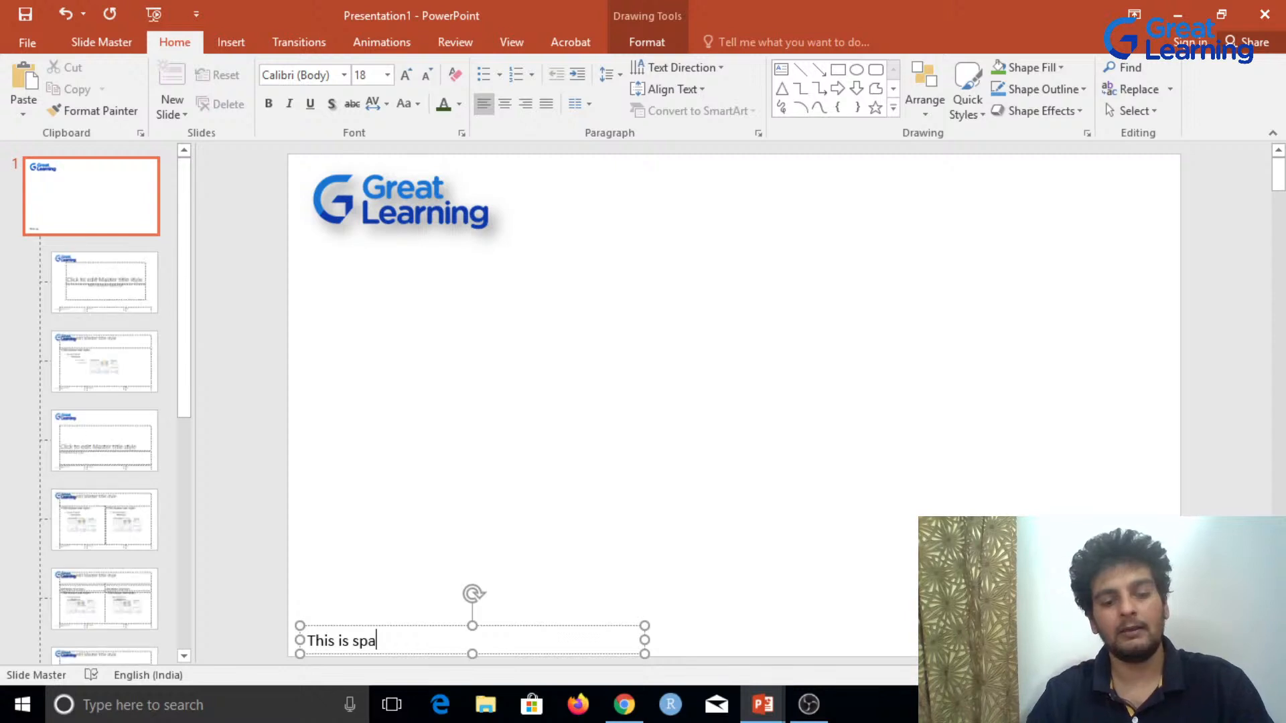
pyautogui.write('rta!')
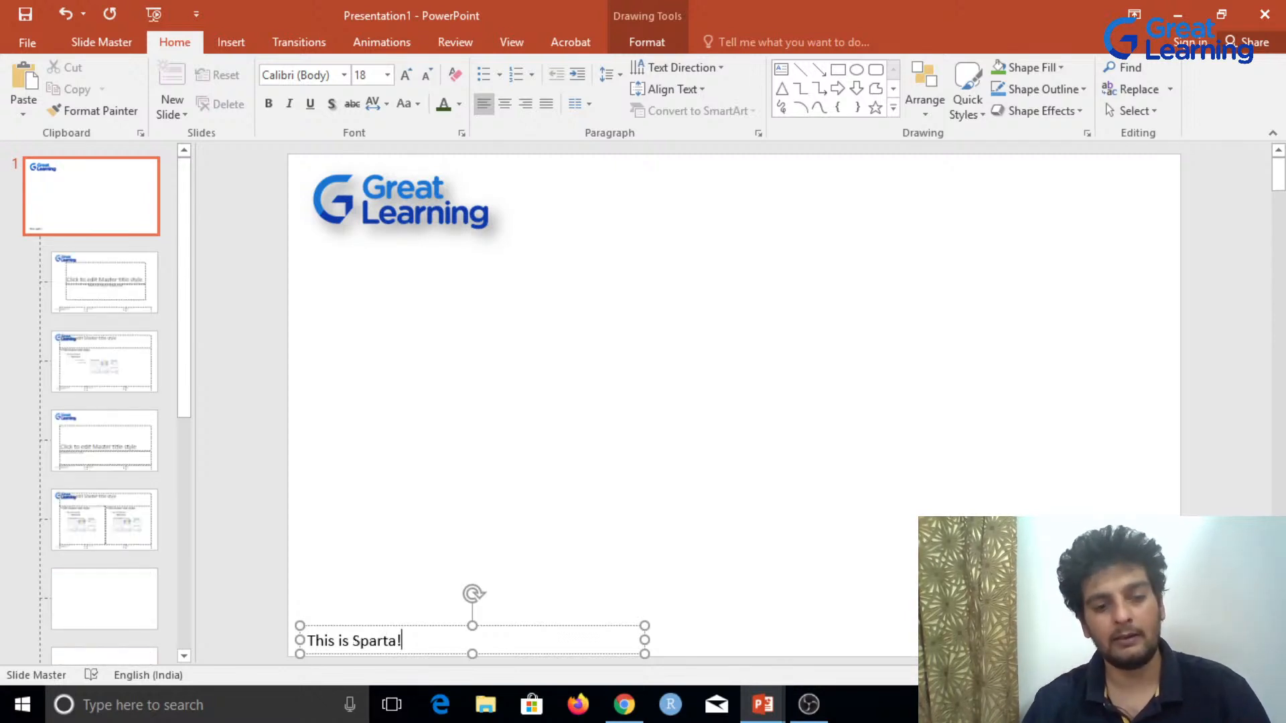
pyautogui.click(797, 588)
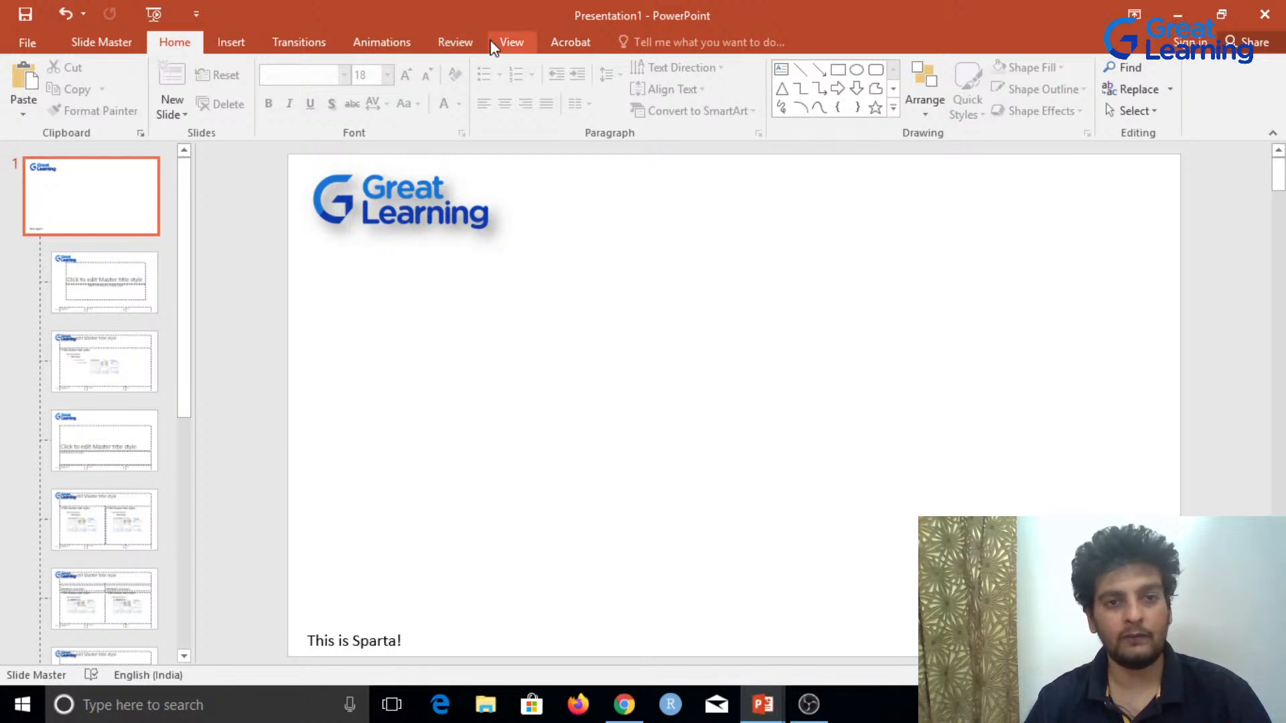
# Step: Close the master view and page through the three slides to check the text at their lower edge
pyautogui.click(511, 42)
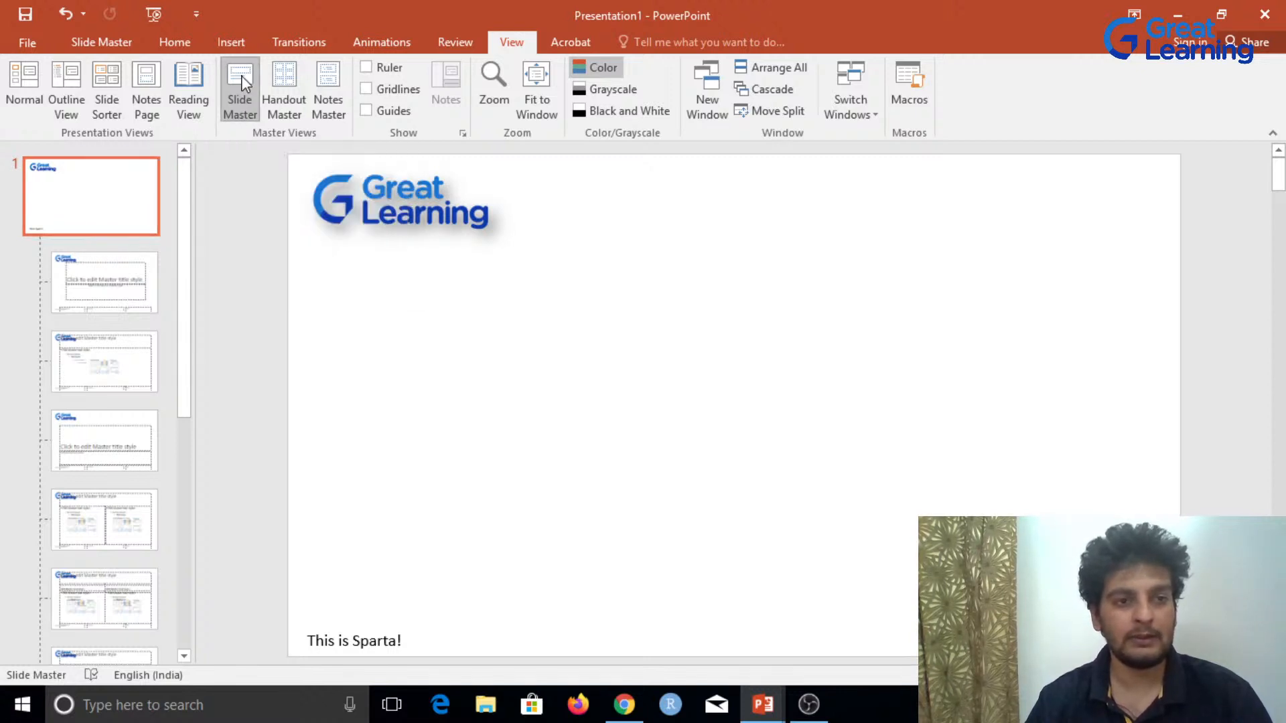
pyautogui.click(361, 640)
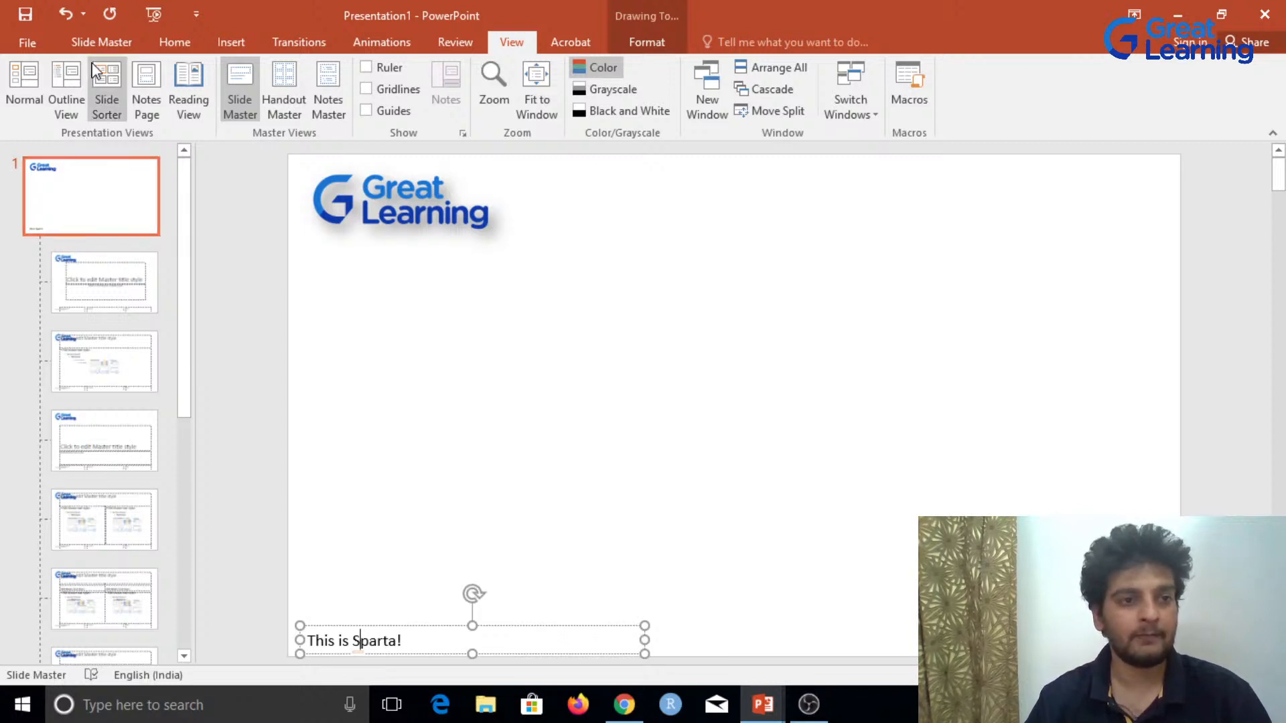
pyautogui.click(109, 46)
pyautogui.click(732, 81)
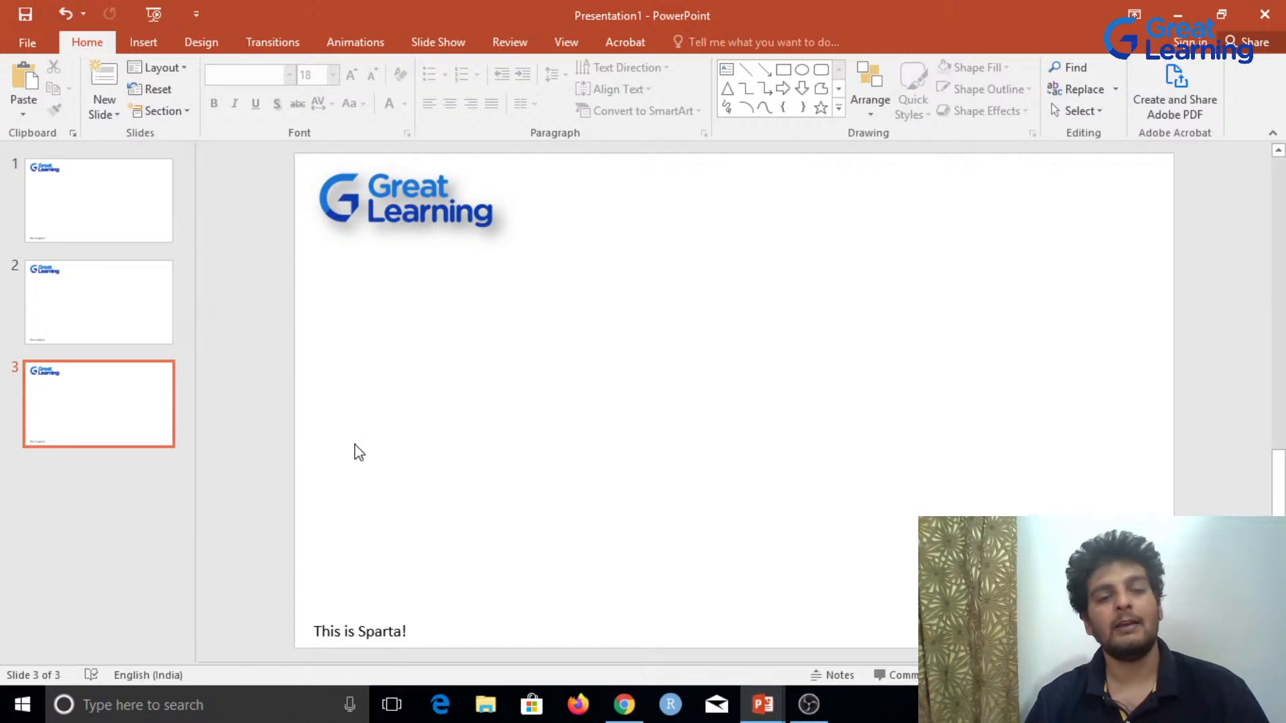
pyautogui.click(109, 190)
pyautogui.press('Down')
pyautogui.press('Down')
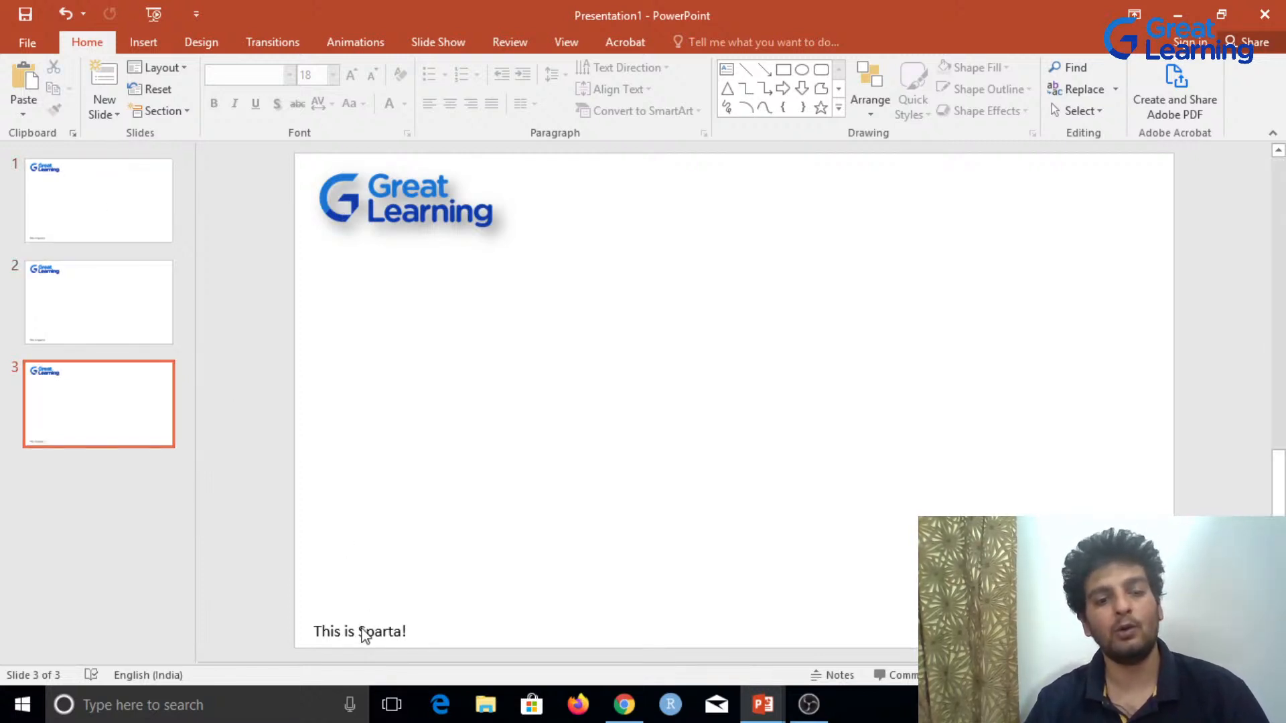
pyautogui.click(122, 322)
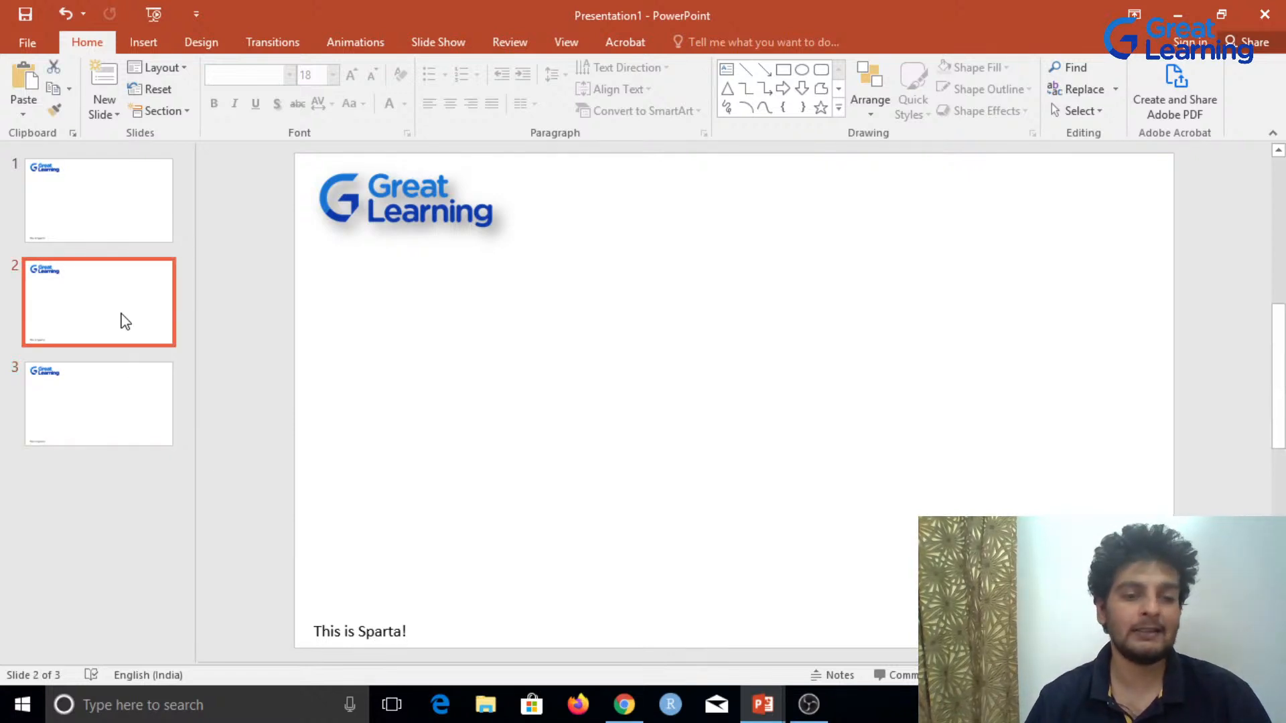
pyautogui.press('Down')
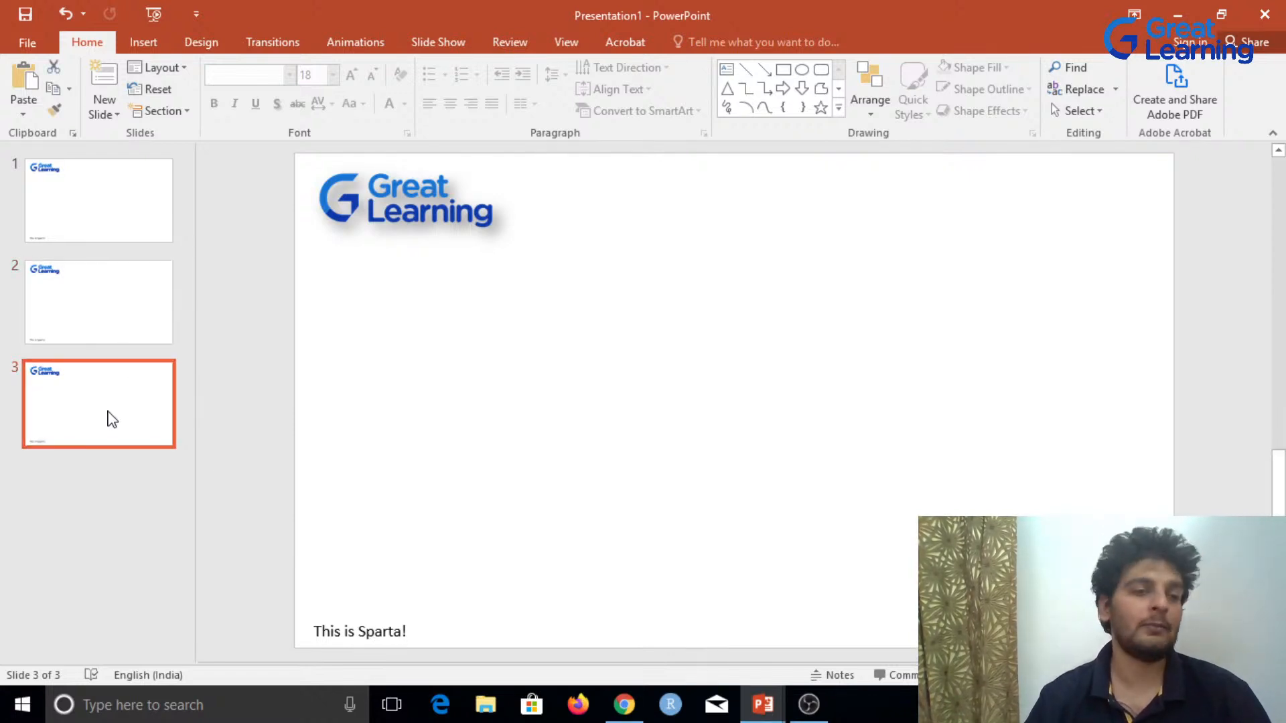
# Step: Add a fourth slide and delete its title and text placeholders
pyautogui.click(143, 48)
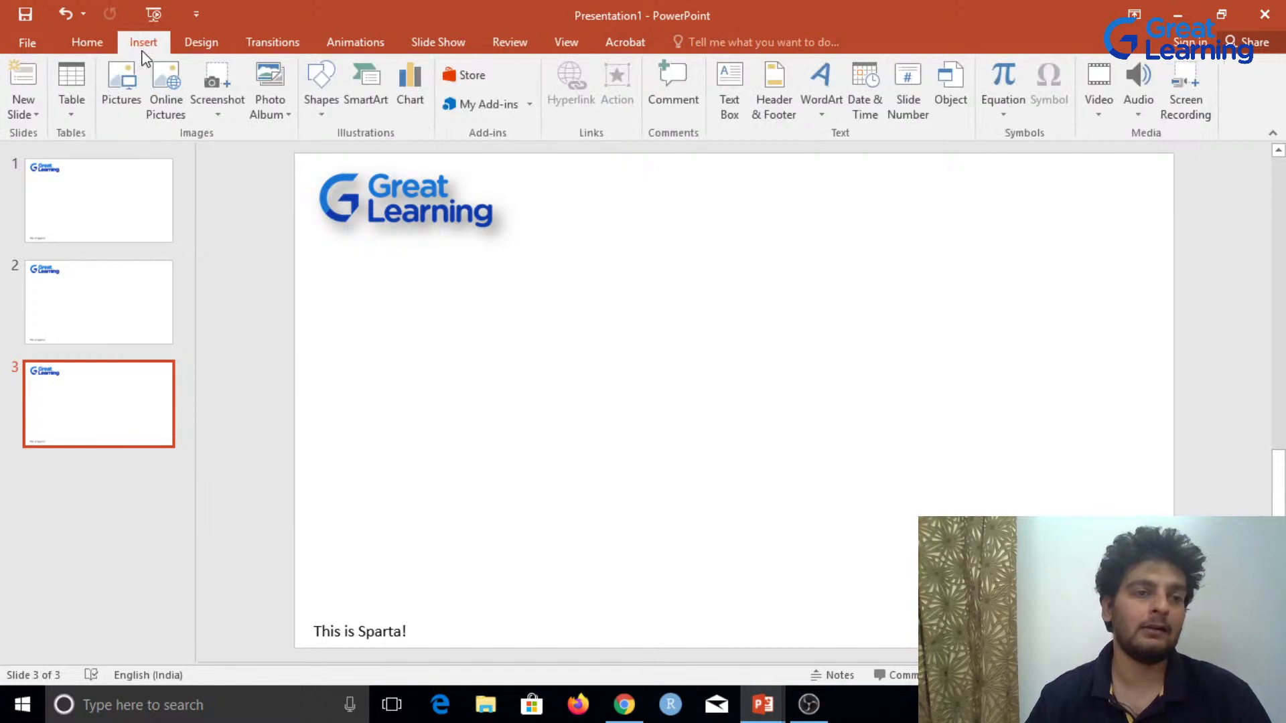
pyautogui.click(35, 95)
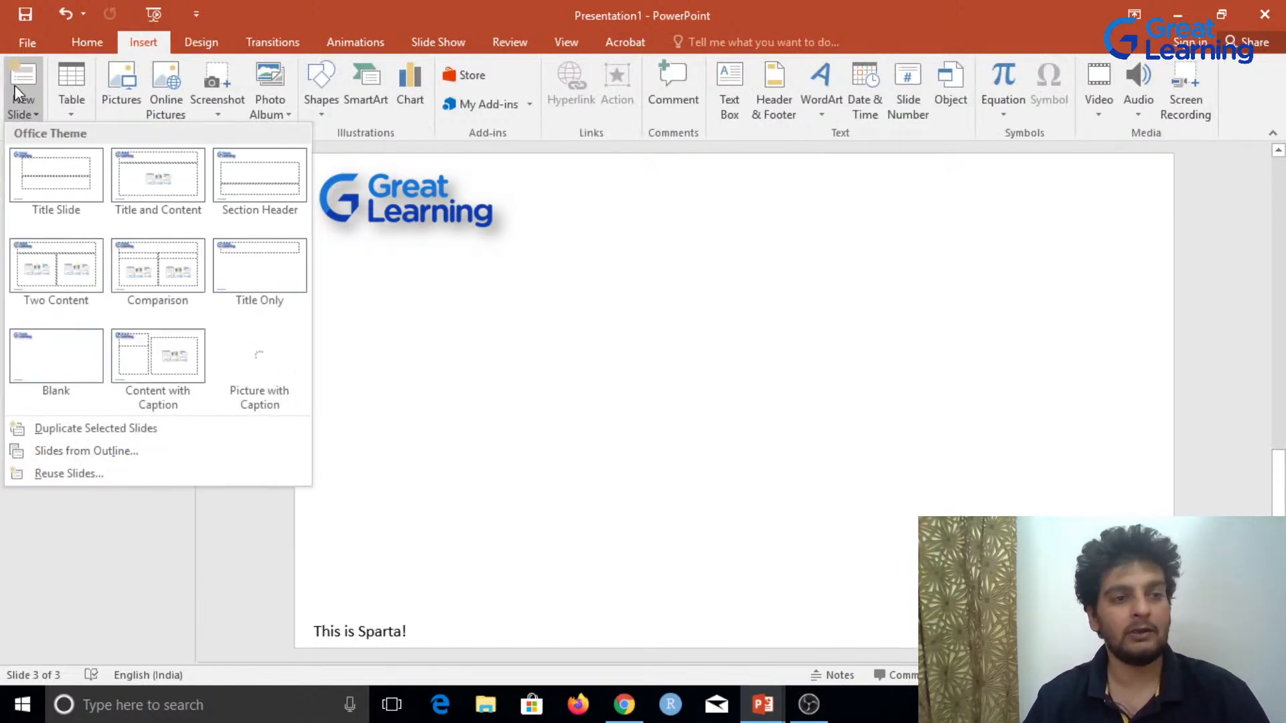
pyautogui.click(23, 76)
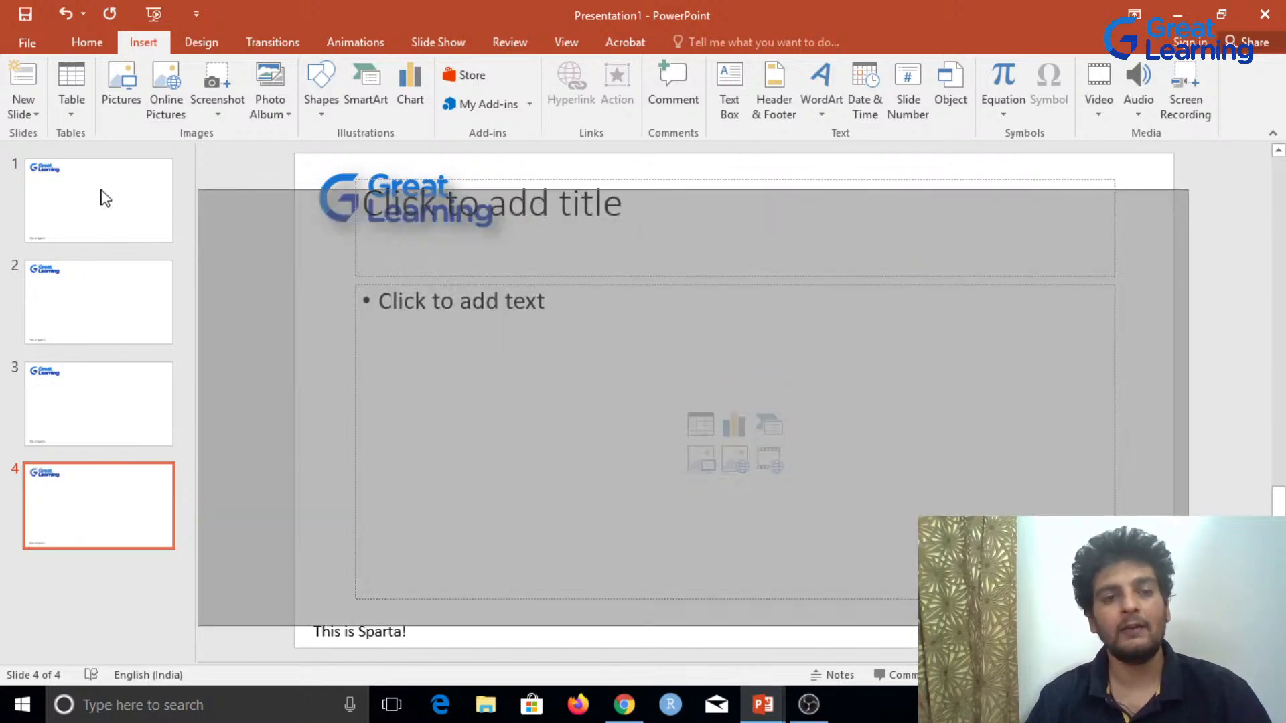
pyautogui.hotkey('ctrl', 'a')
pyautogui.press('Delete')
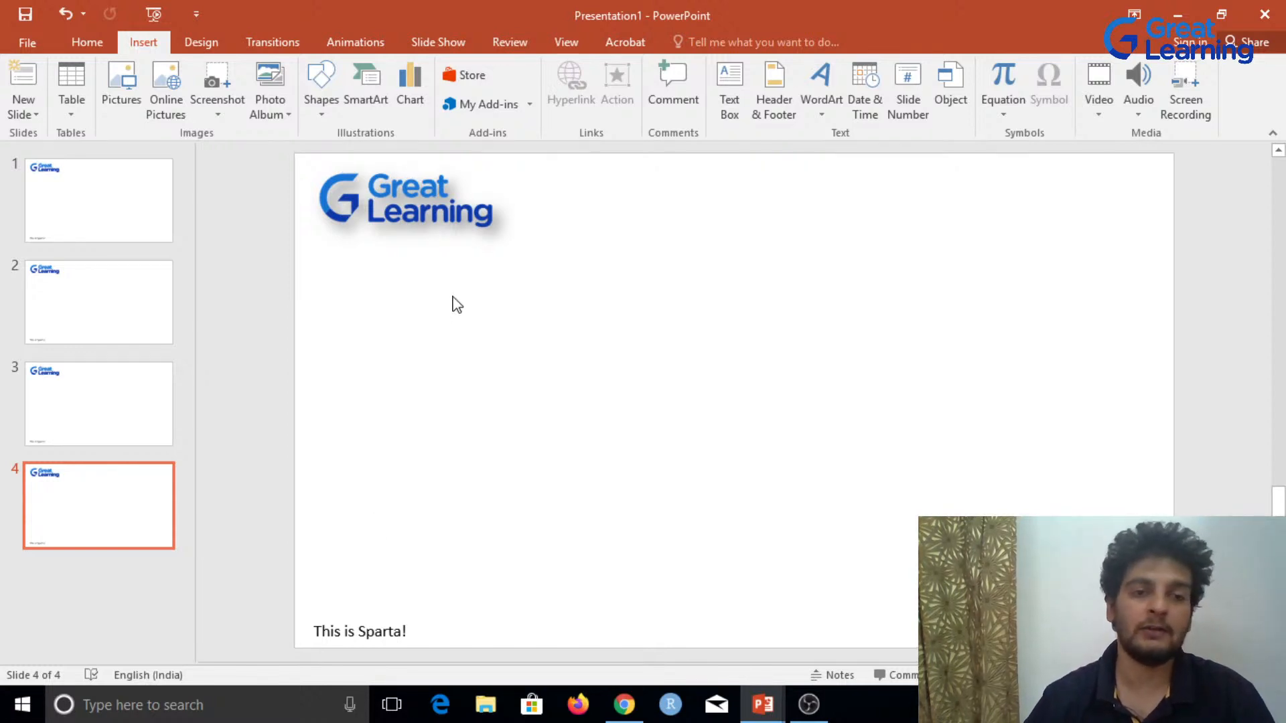
# Step: Delete slides 2 to 4, keeping only the first slide
pyautogui.click(333, 67)
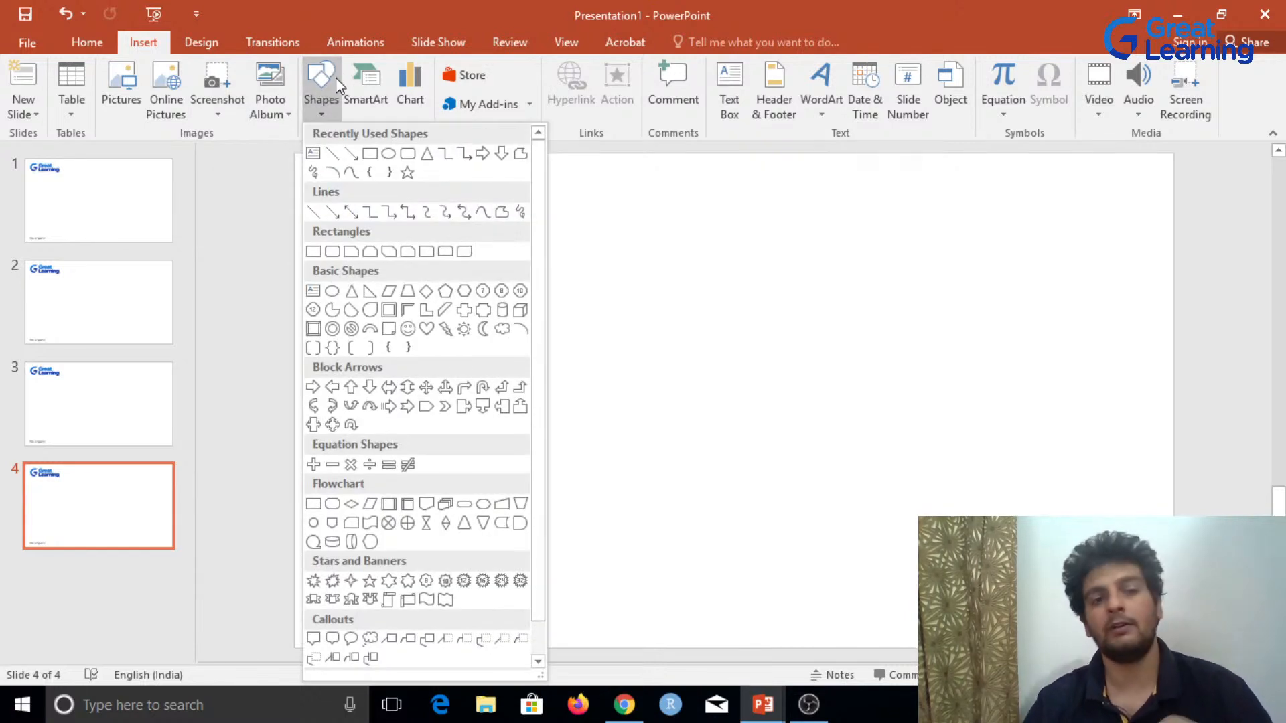
pyautogui.click(87, 234)
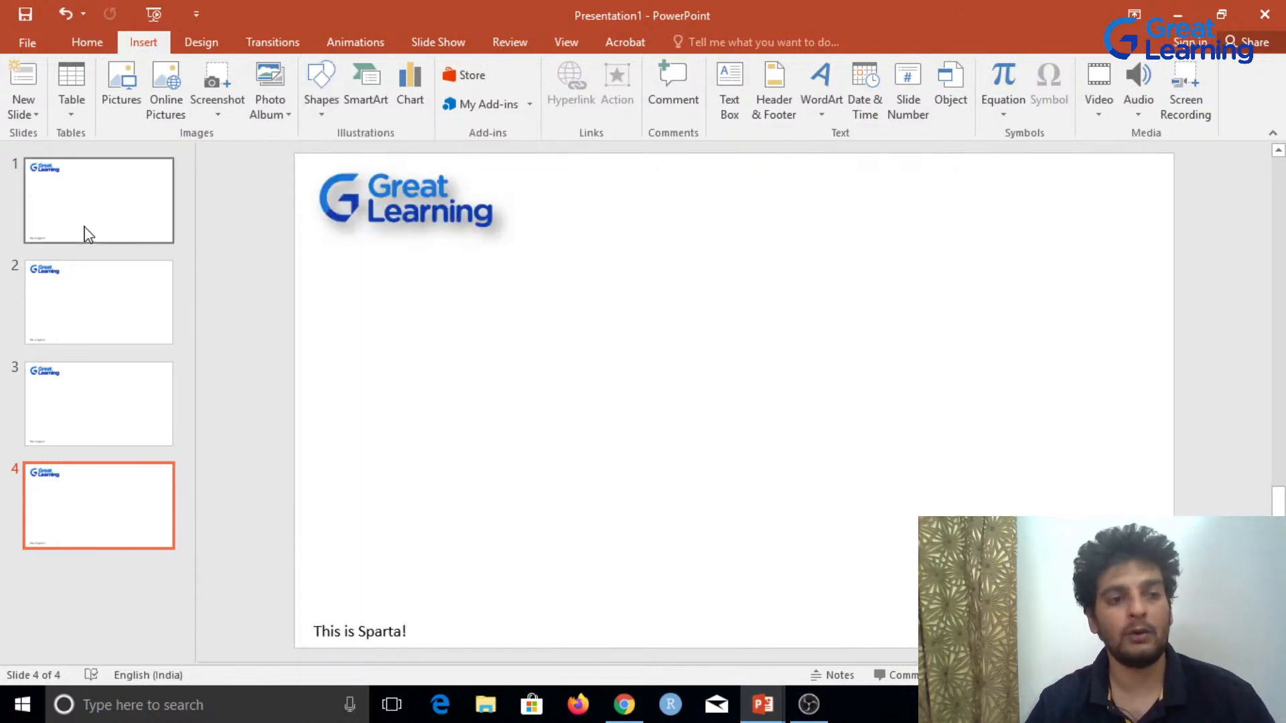
pyautogui.click(91, 337)
pyautogui.hotkey('shift', 'Down')
pyautogui.hotkey('shift', 'Down')
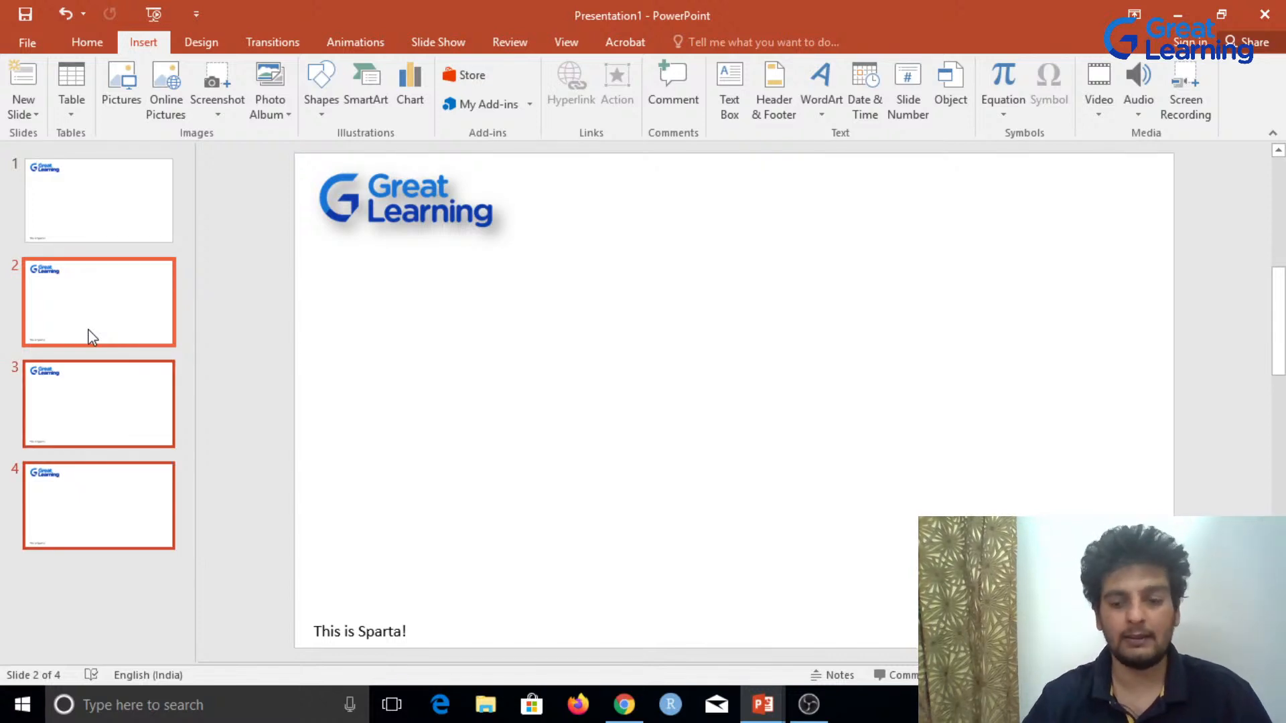
pyautogui.press('Delete')
pyautogui.click(539, 386)
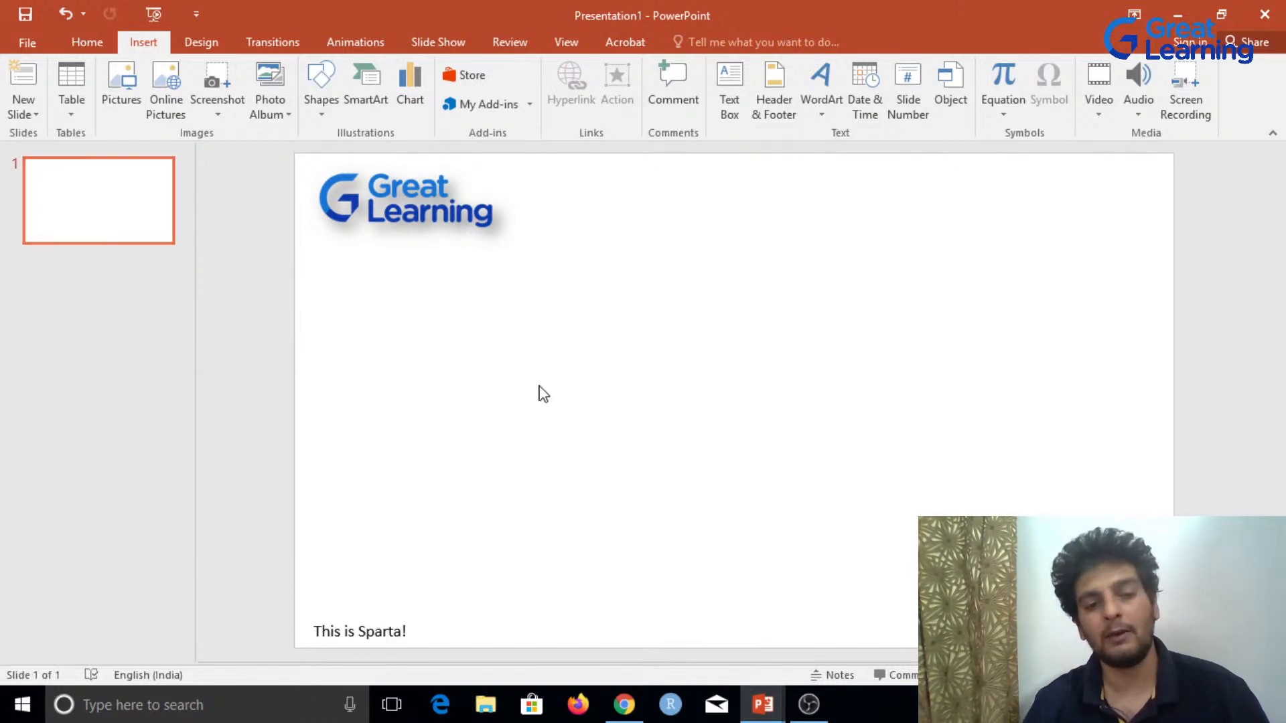
# Step: Draw an ellipse about 7.8 cm wide and 5.2 cm high near the middle of the slide and delete it
pyautogui.click(319, 81)
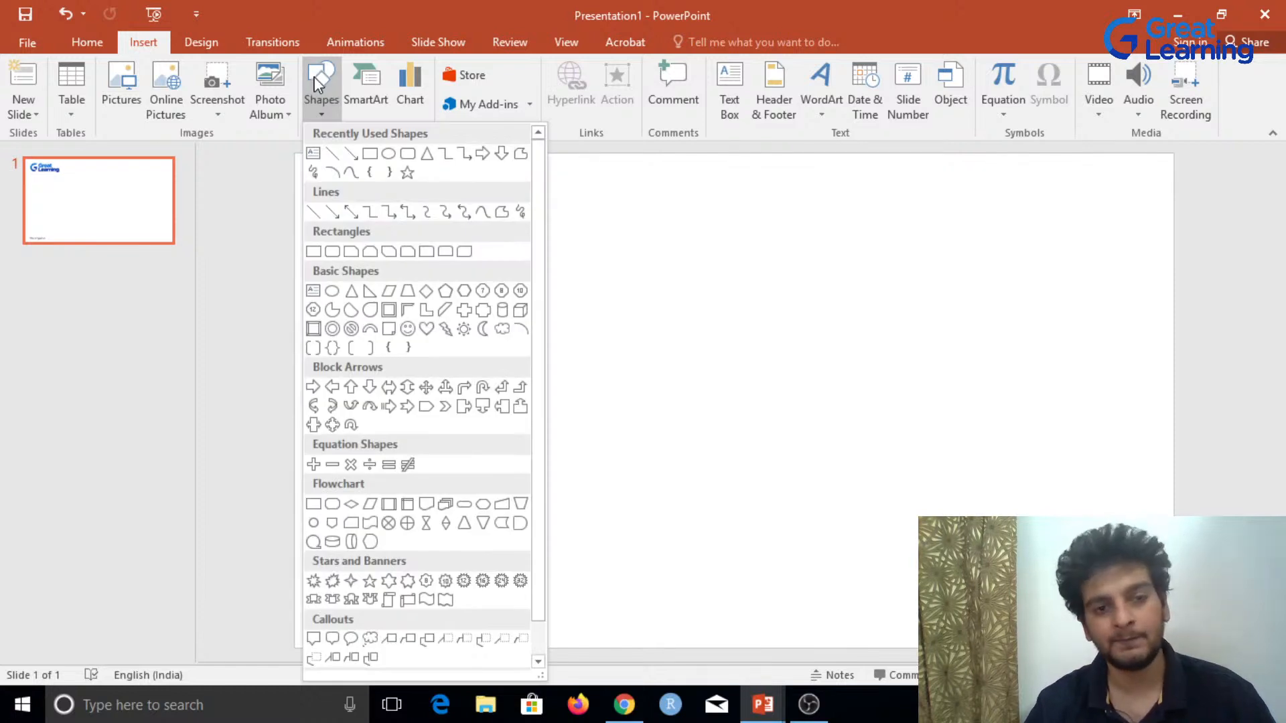
pyautogui.click(393, 163)
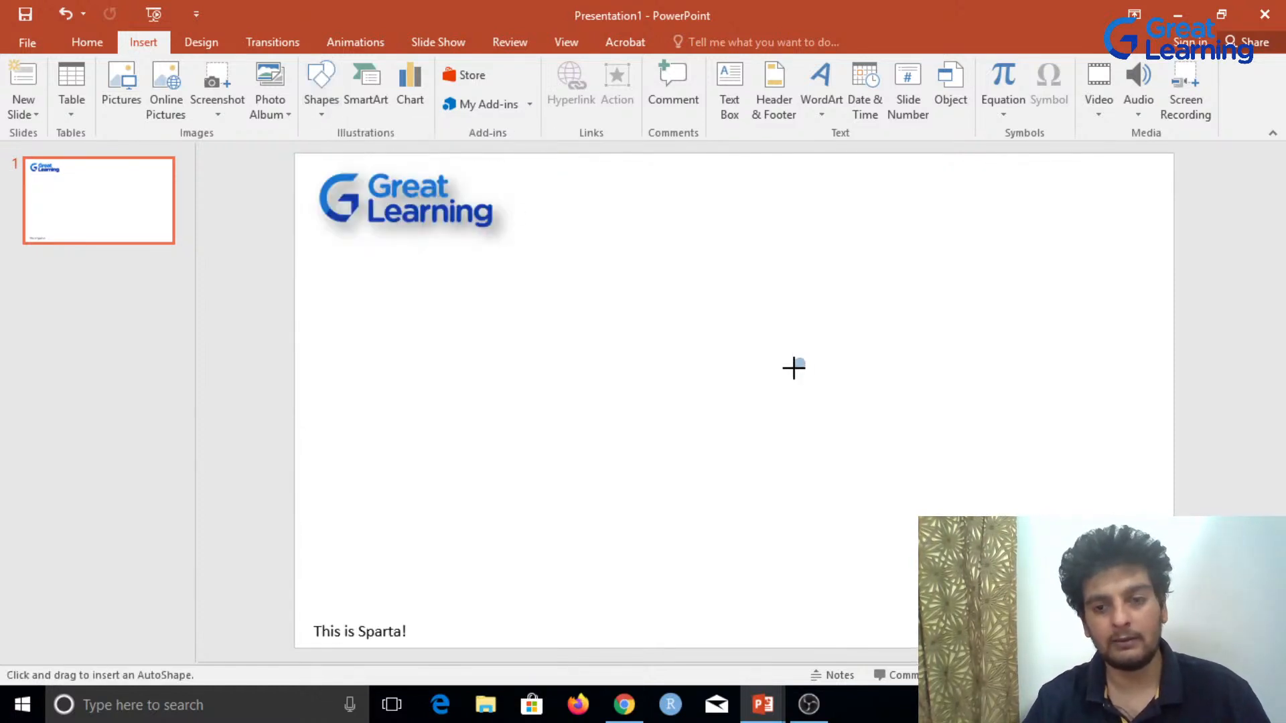
pyautogui.moveTo(794, 368)
pyautogui.mouseDown()
pyautogui.moveTo(769, 393)
pyautogui.moveTo(764, 460)
pyautogui.moveTo(778, 442)
pyautogui.moveTo(736, 403)
pyautogui.moveTo(686, 528)
pyautogui.moveTo(640, 491)
pyautogui.moveTo(701, 469)
pyautogui.moveTo(677, 444)
pyautogui.moveTo(649, 516)
pyautogui.moveTo(637, 439)
pyautogui.moveTo(666, 434)
pyautogui.moveTo(664, 496)
pyautogui.moveTo(703, 563)
pyautogui.moveTo(663, 511)
pyautogui.moveTo(572, 489)
pyautogui.moveTo(571, 462)
pyautogui.moveTo(566, 515)
pyautogui.moveTo(543, 540)
pyautogui.moveTo(649, 491)
pyautogui.mouseUp()
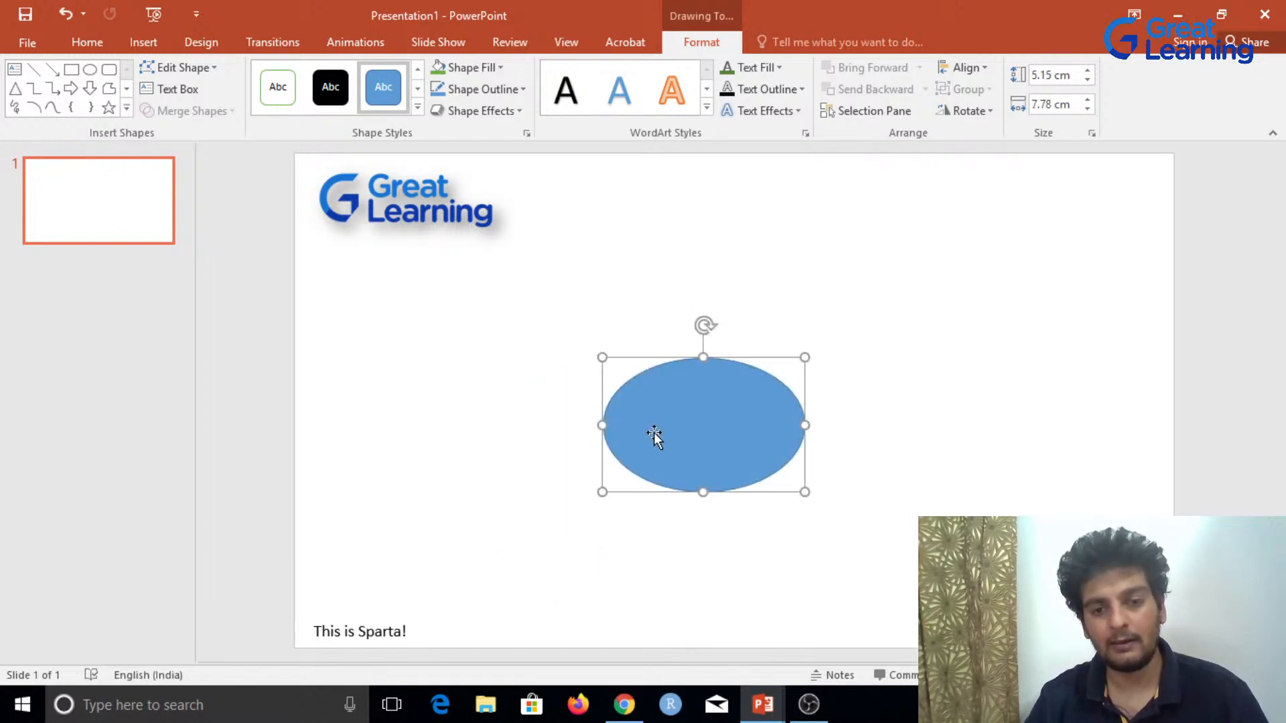
pyautogui.press('Delete')
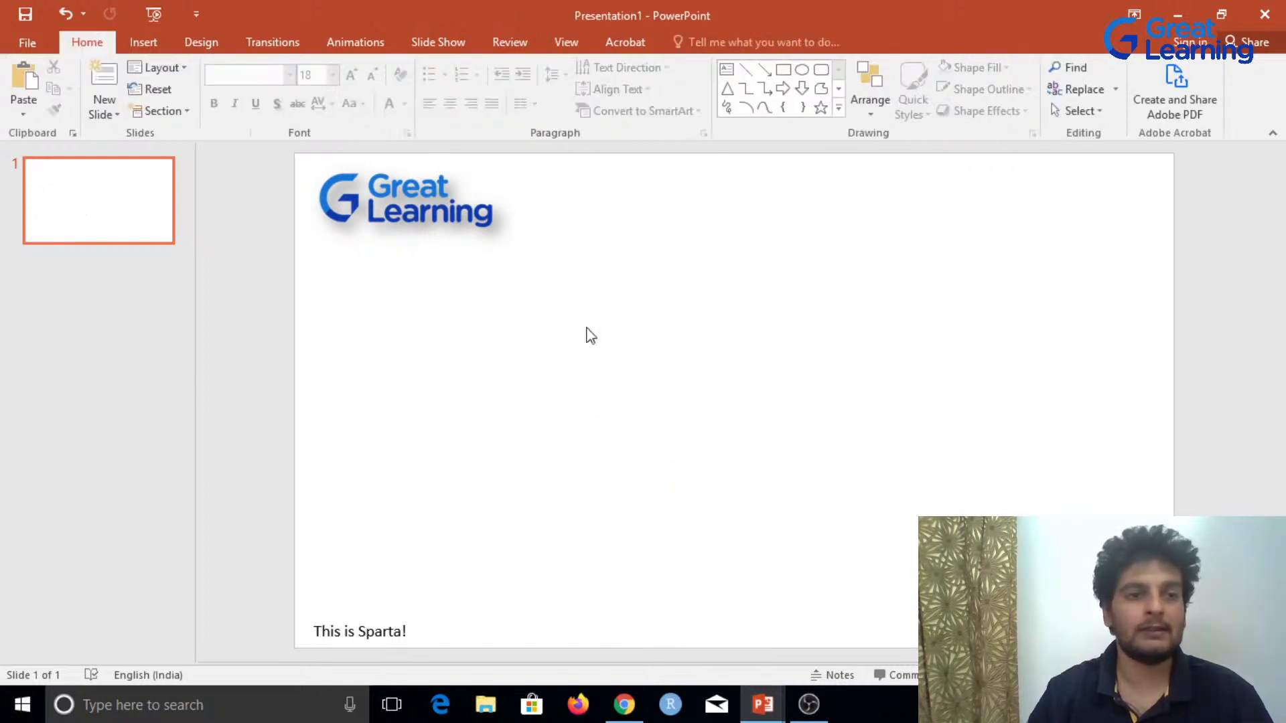
# Step: Draw a perfect circle with the Oval shape in the upper middle of the slide and delete it
pyautogui.click(148, 42)
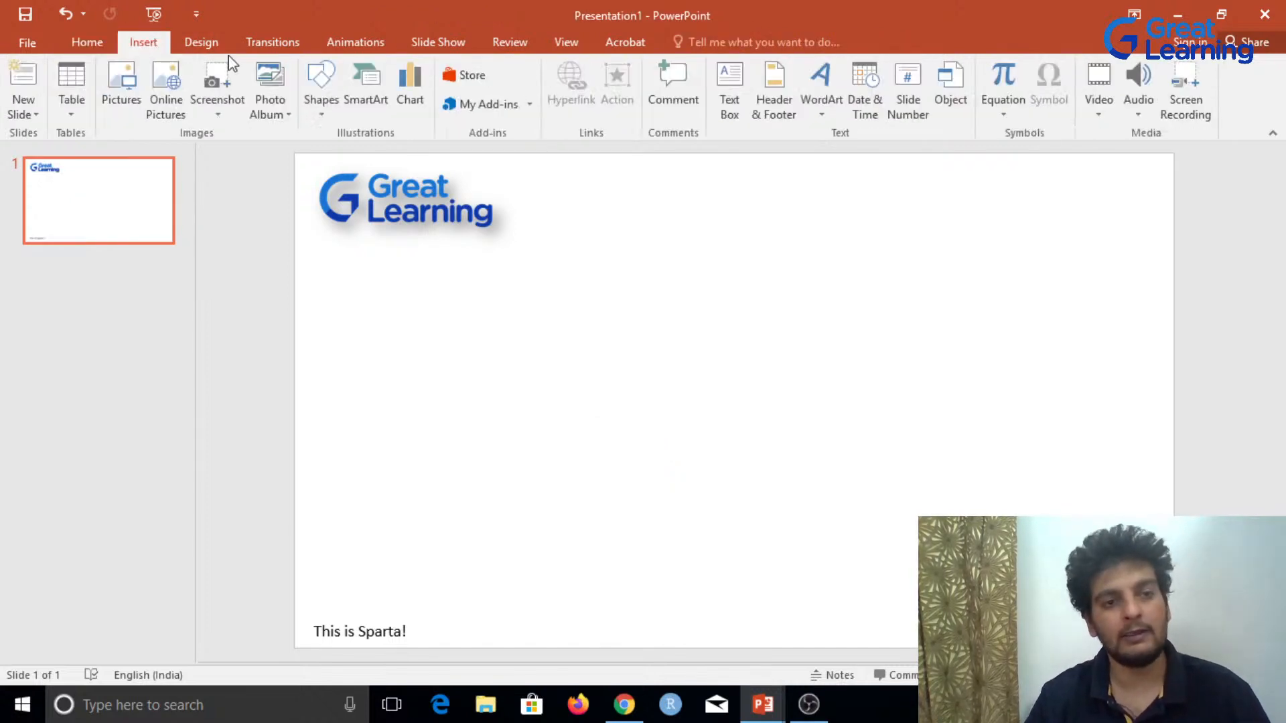
pyautogui.click(315, 84)
pyautogui.click(388, 155)
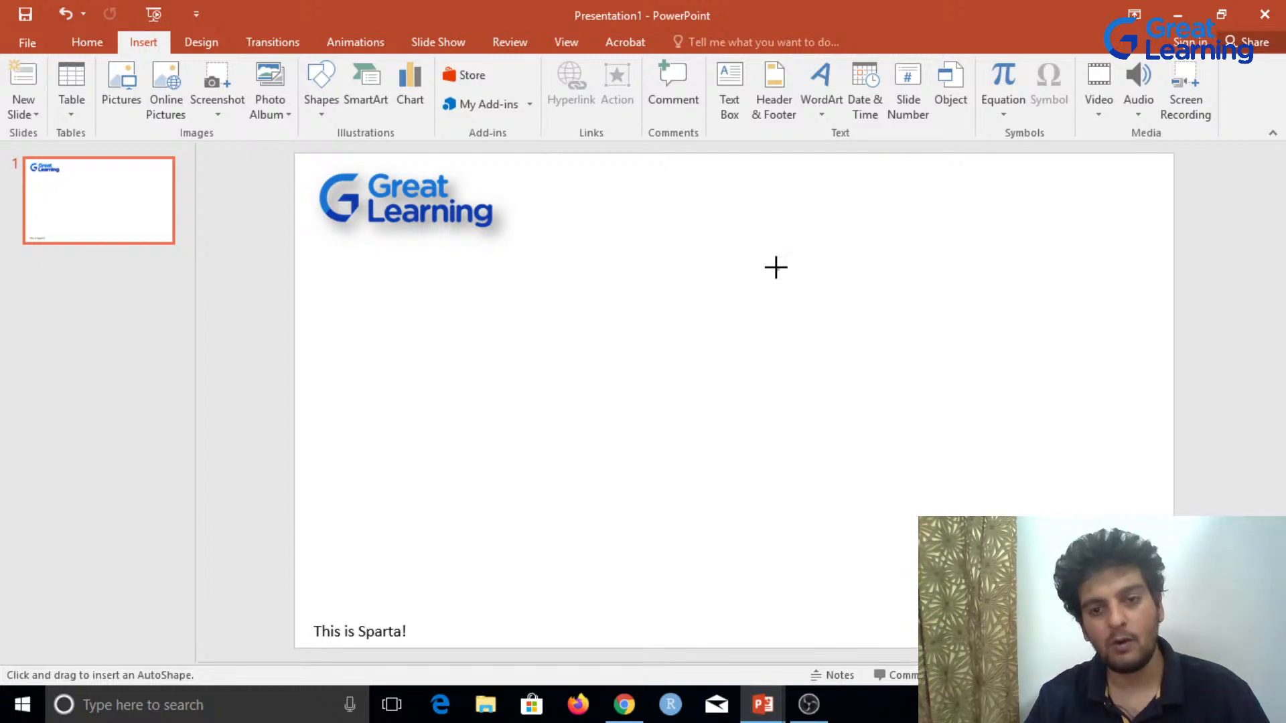
pyautogui.moveTo(777, 268)
pyautogui.mouseDown()
pyautogui.moveTo(707, 408)
pyautogui.moveTo(617, 439)
pyautogui.moveTo(546, 573)
pyautogui.moveTo(597, 511)
pyautogui.moveTo(615, 428)
pyautogui.mouseUp()
pyautogui.press('Escape')
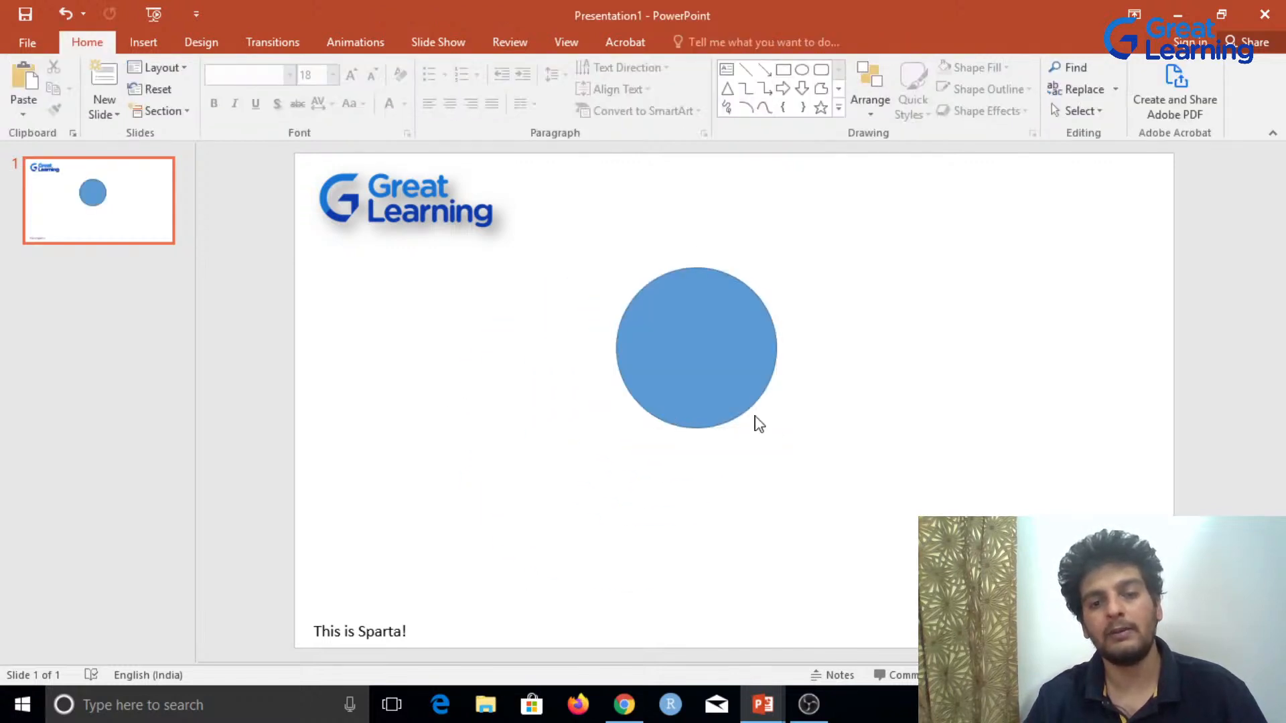
pyautogui.click(678, 340)
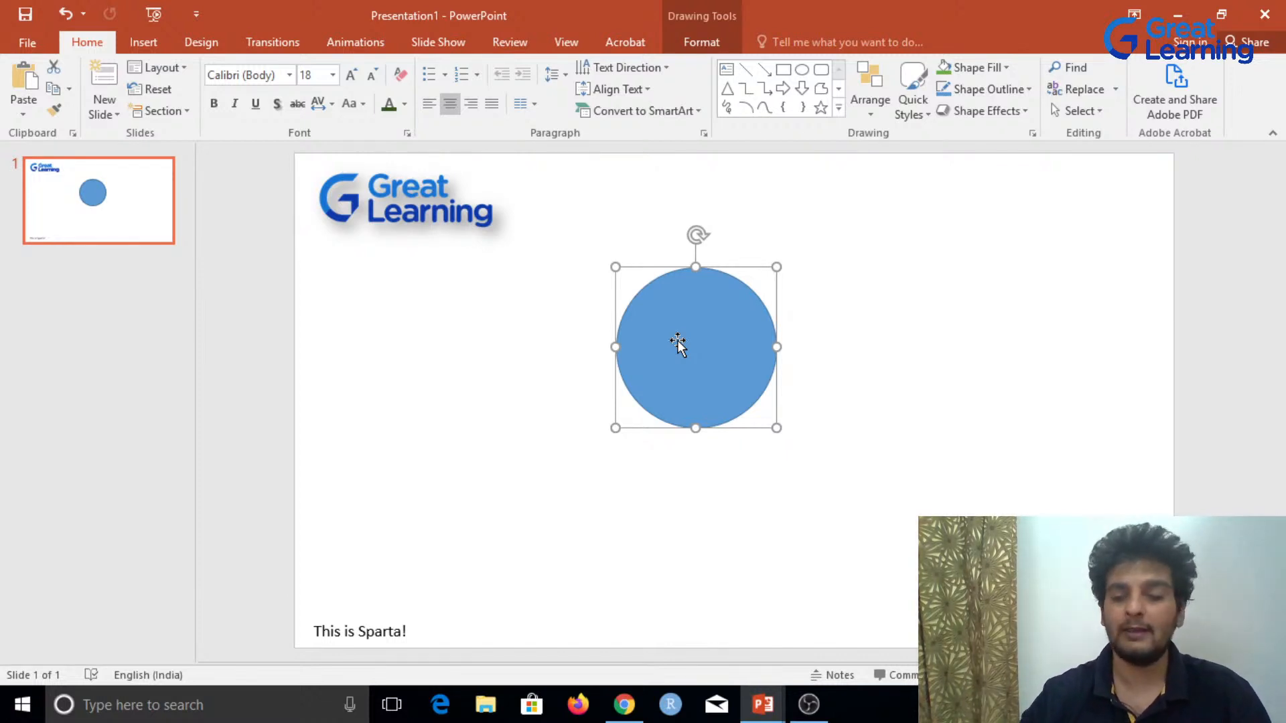
pyautogui.press('Delete')
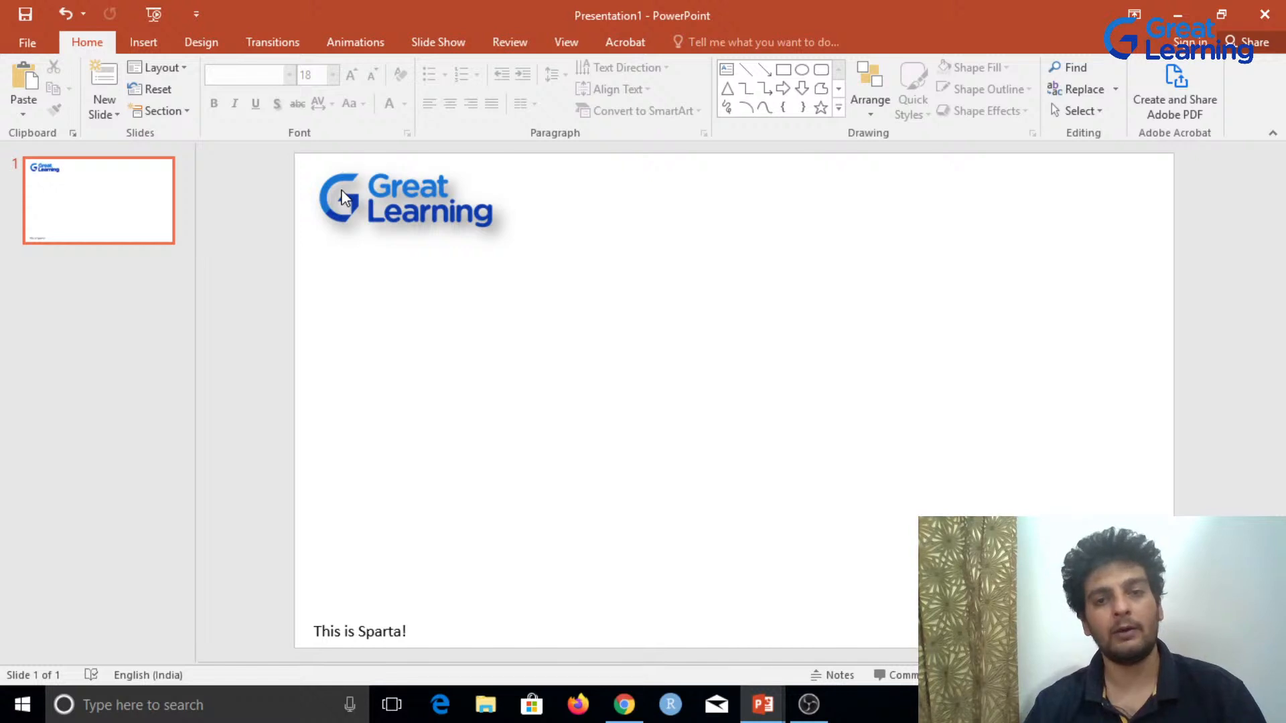
# Step: Create a new blank presentation and delete the title and subtitle placeholders from its first slide
pyautogui.click(24, 44)
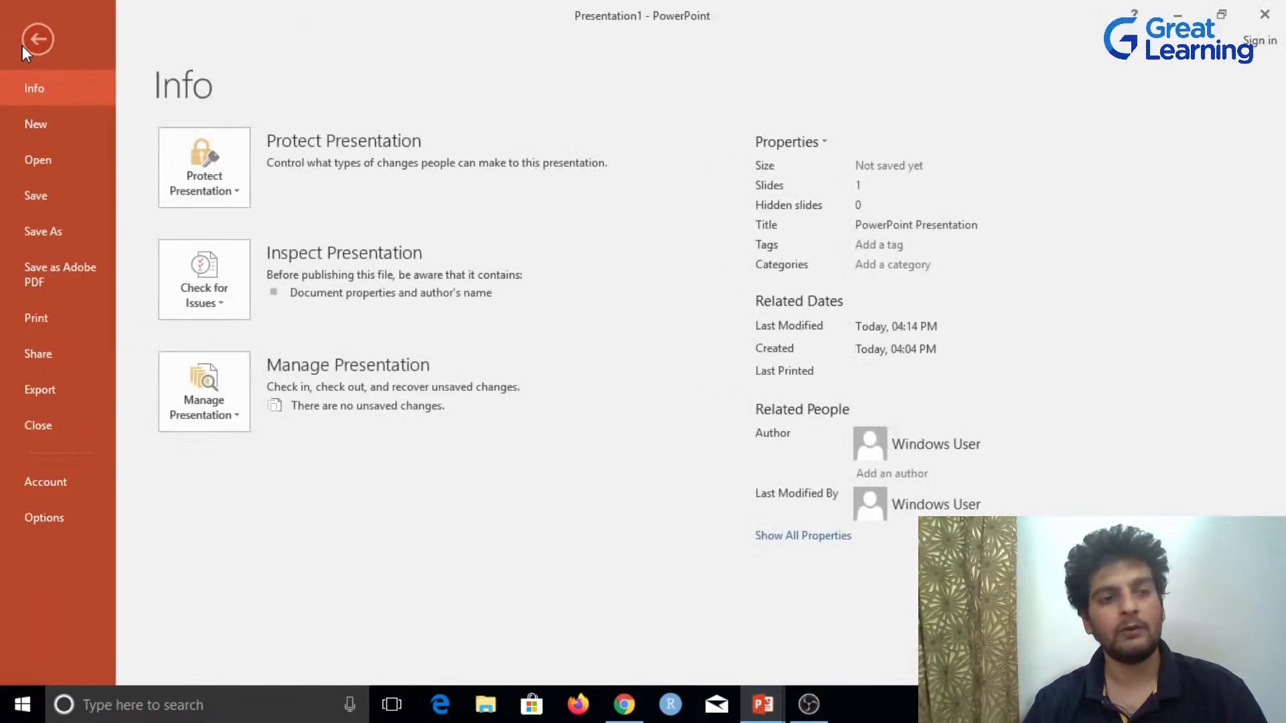
pyautogui.click(75, 122)
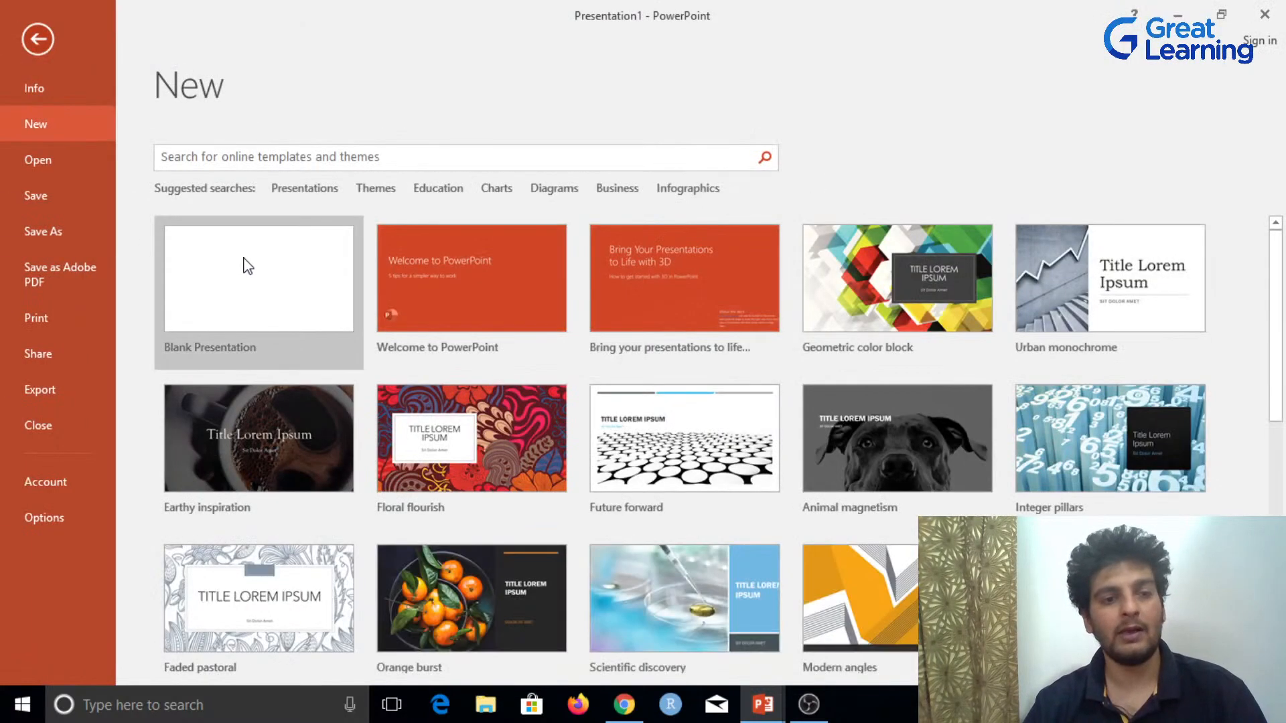
pyautogui.click(248, 266)
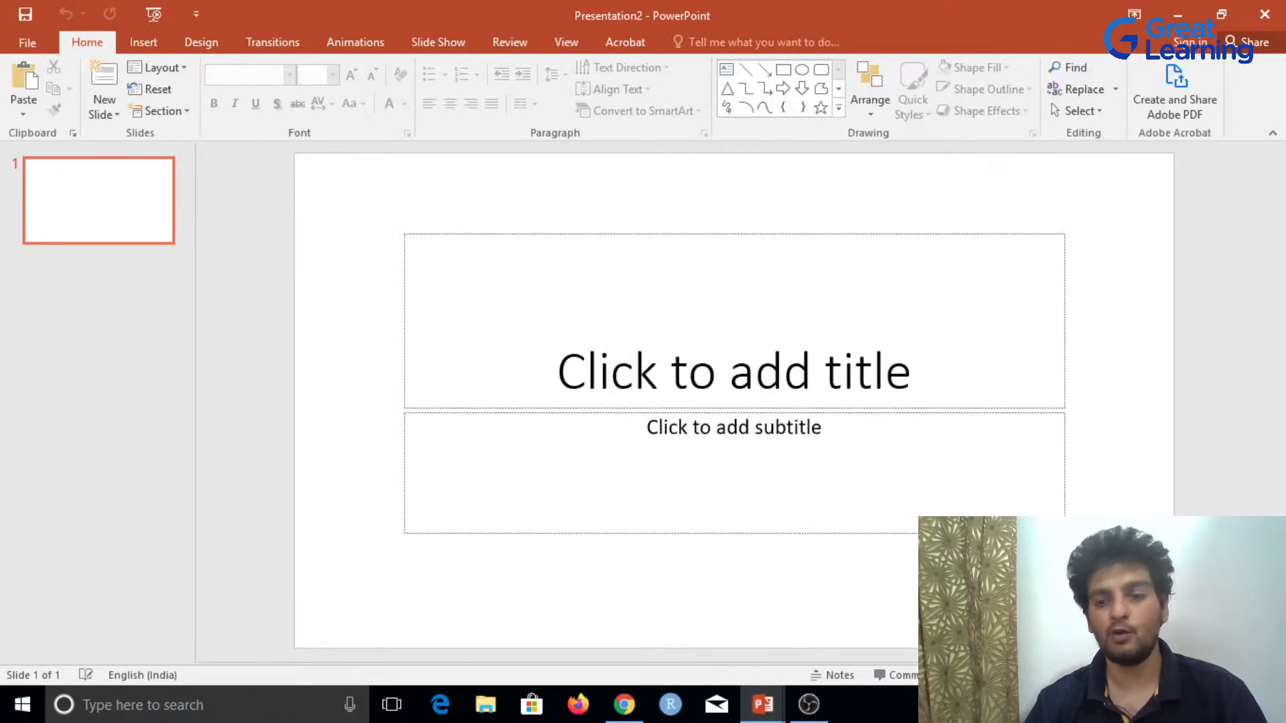
pyautogui.moveTo(1213, 599); pyautogui.dragTo(254, 195)
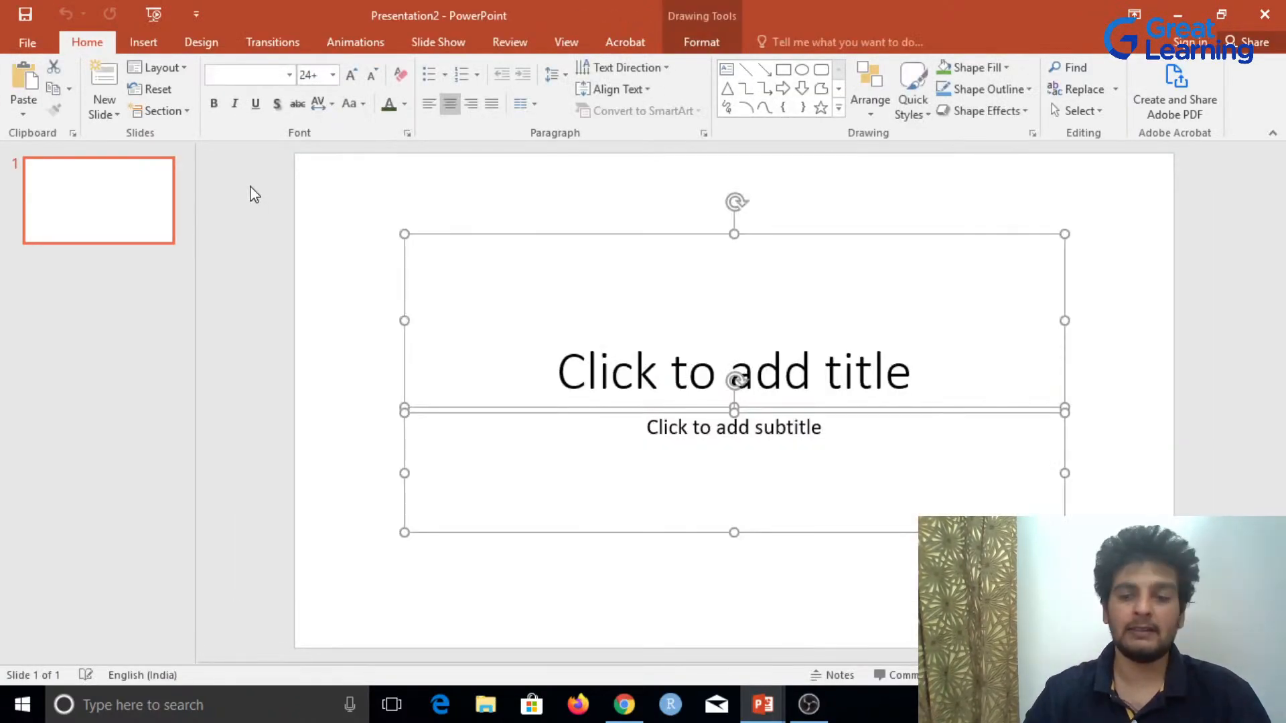
pyautogui.press('Delete')
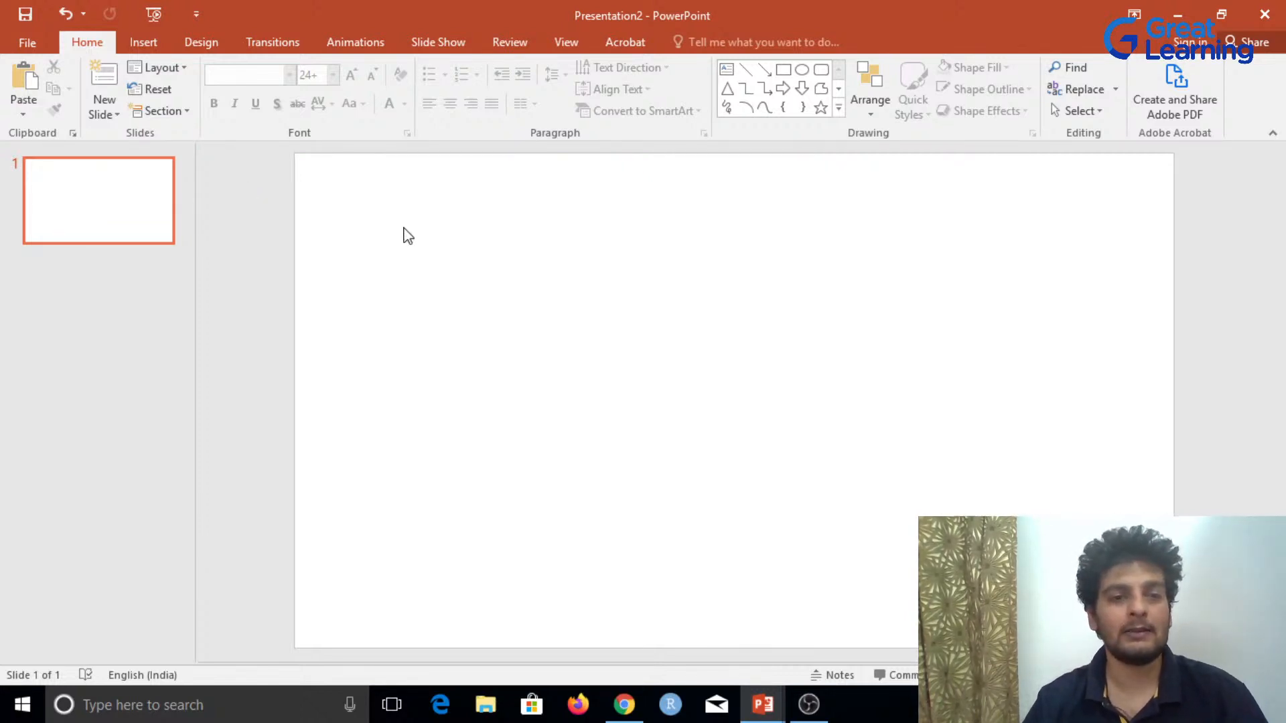
# Step: Draw a rectangle about 33.9 cm wide and 19.1 cm high that covers the entire slide
pyautogui.click(140, 44)
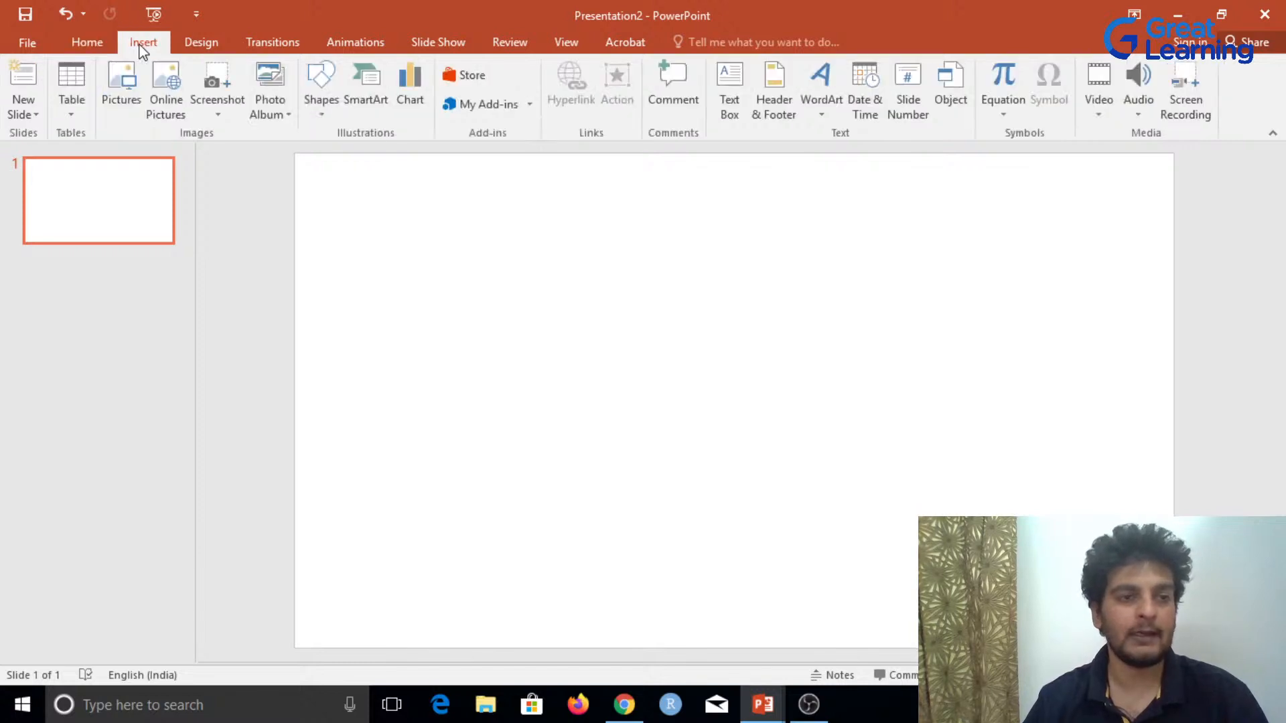
pyautogui.click(123, 80)
pyautogui.press('Escape')
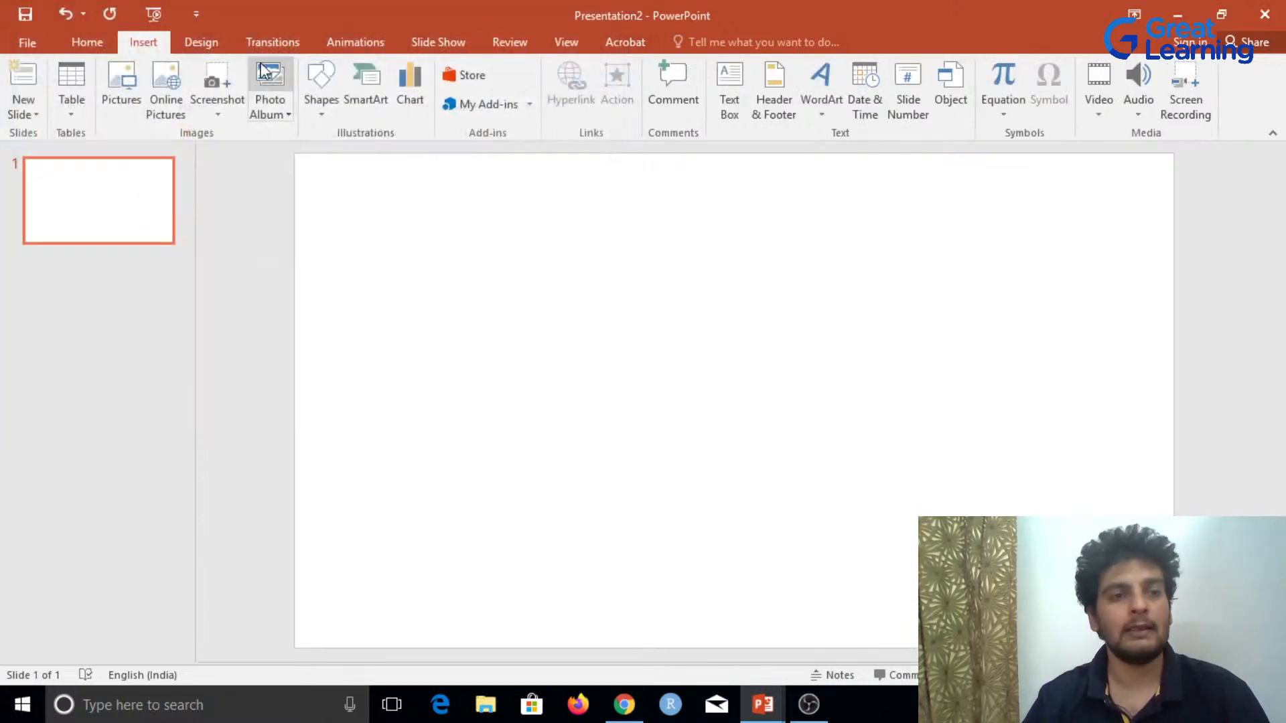
pyautogui.click(323, 79)
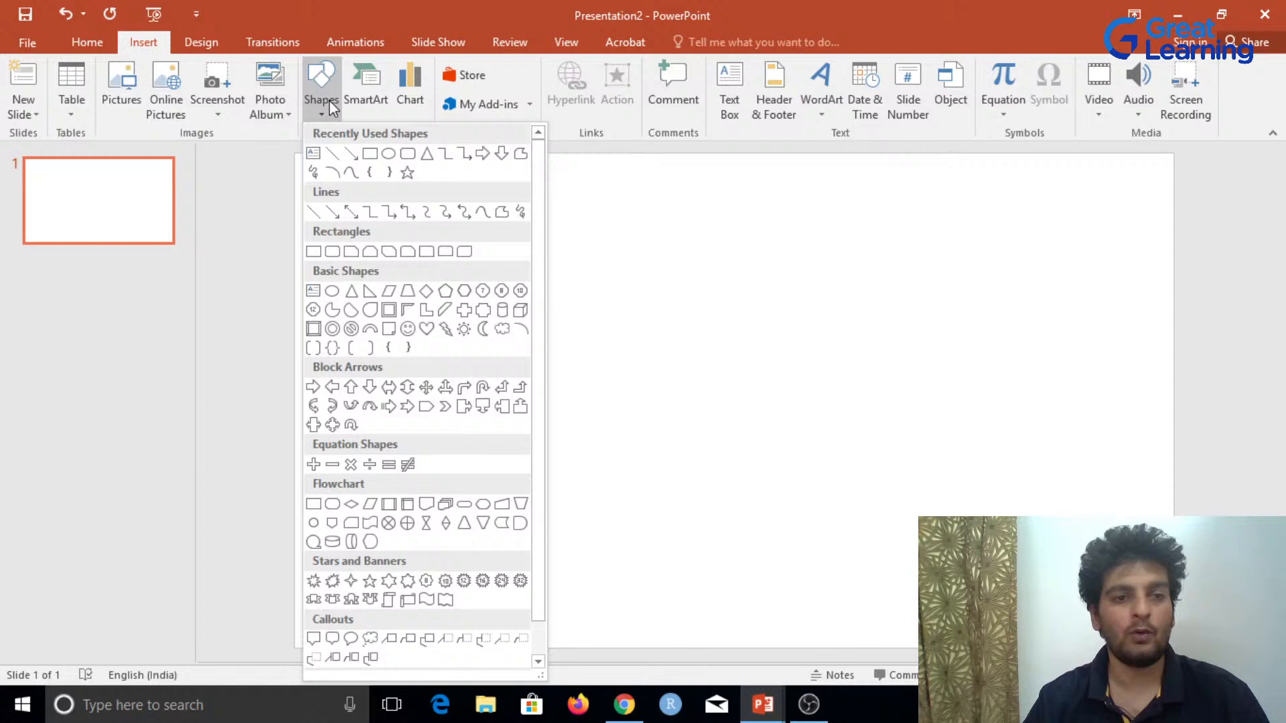
pyautogui.click(368, 155)
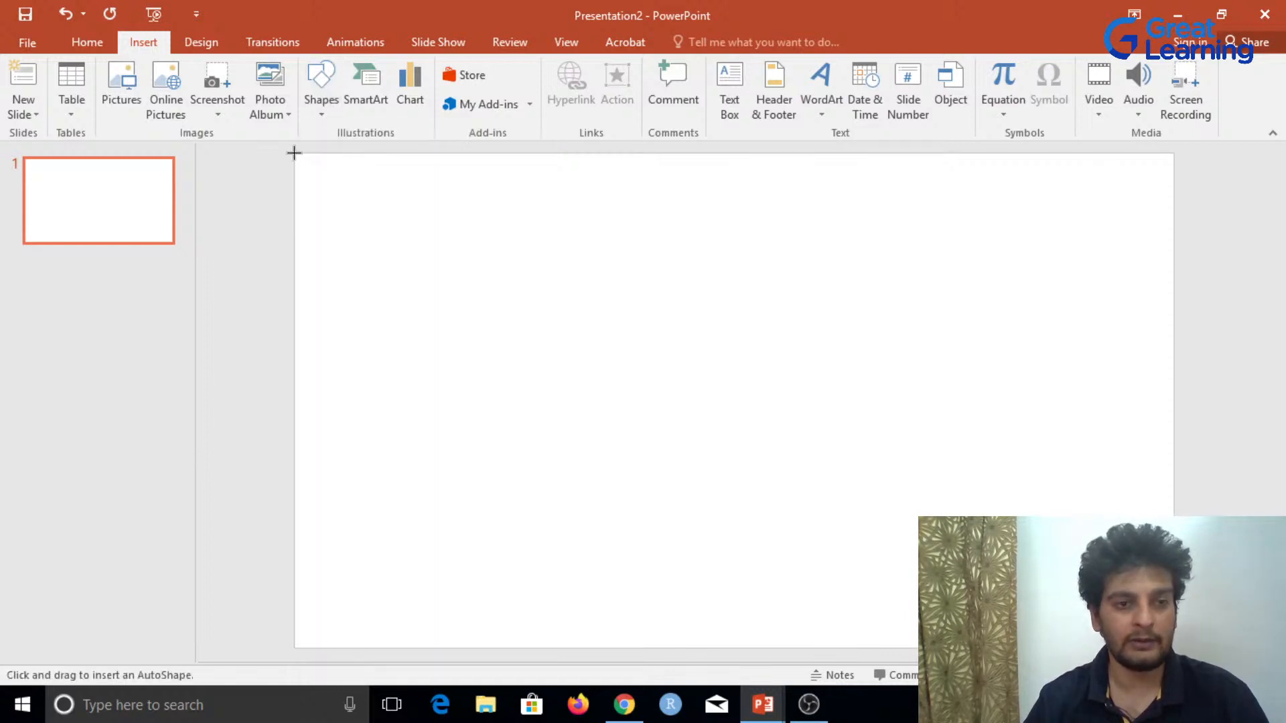
pyautogui.moveTo(294, 154); pyautogui.dragTo(1175, 649)
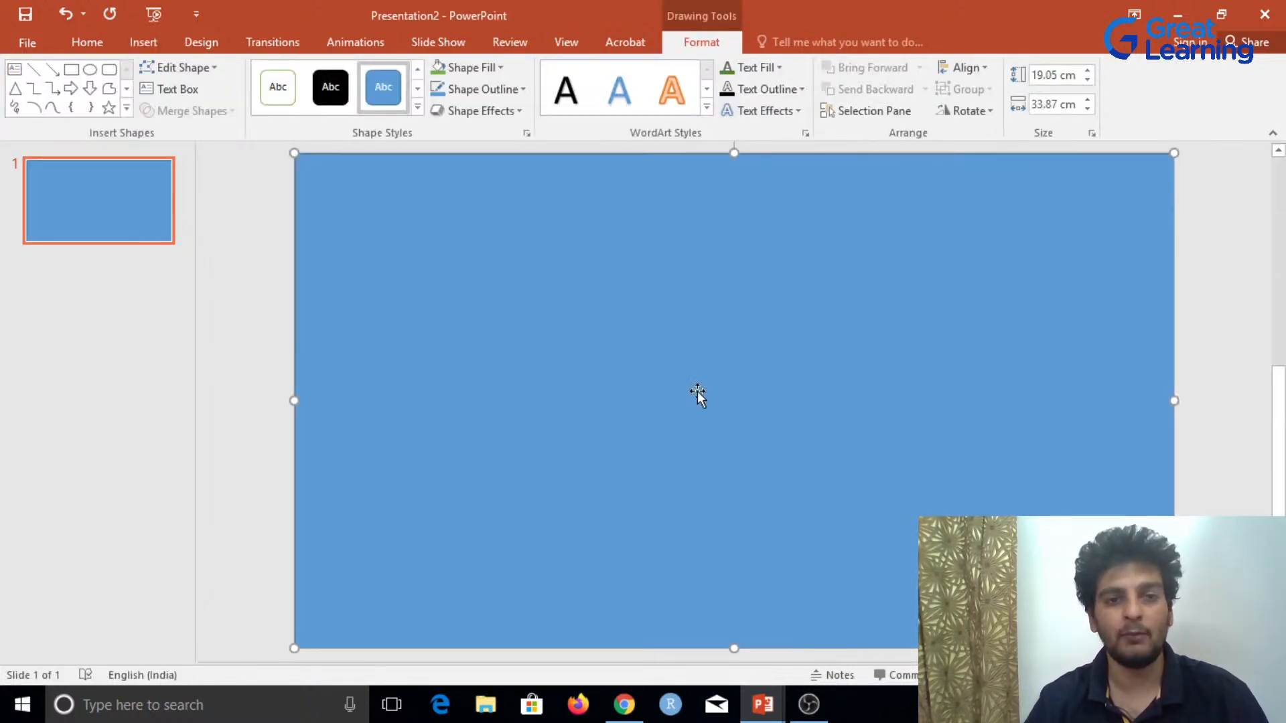
# Step: Fill the full-slide rectangle with the second-darkest shade of the theme's light blue, and deselect it
pyautogui.click(90, 43)
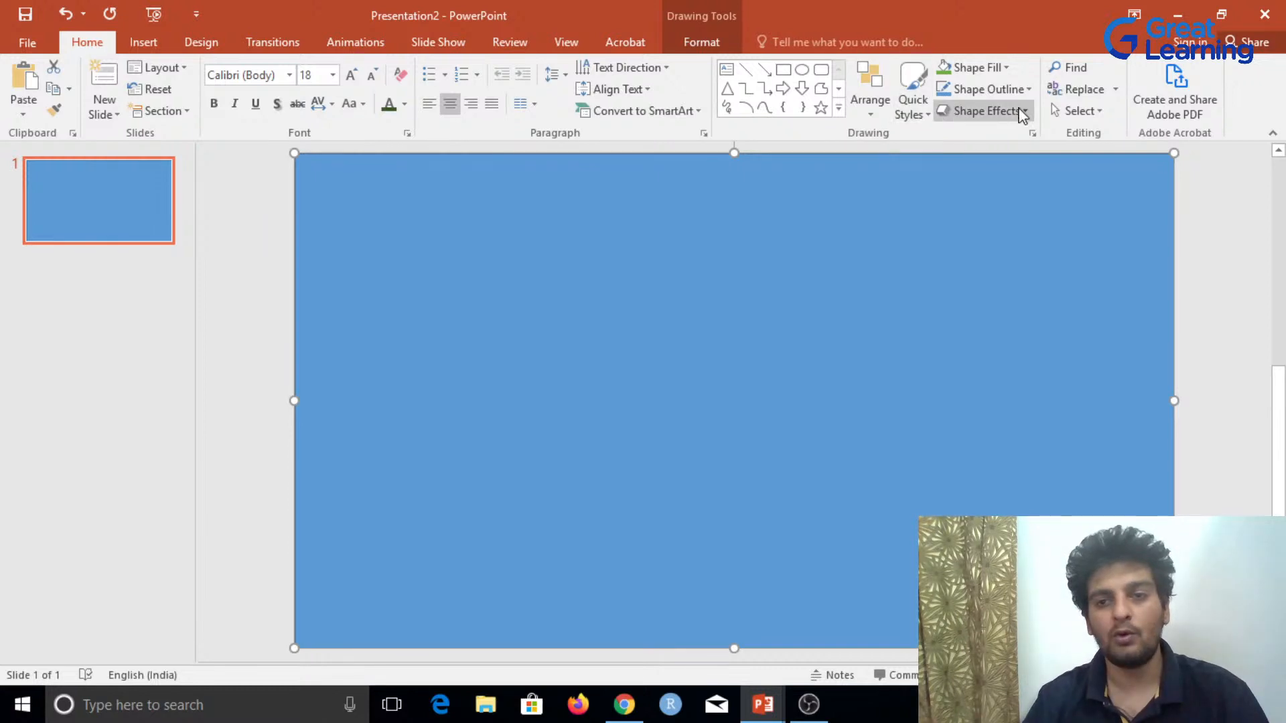
pyautogui.click(976, 68)
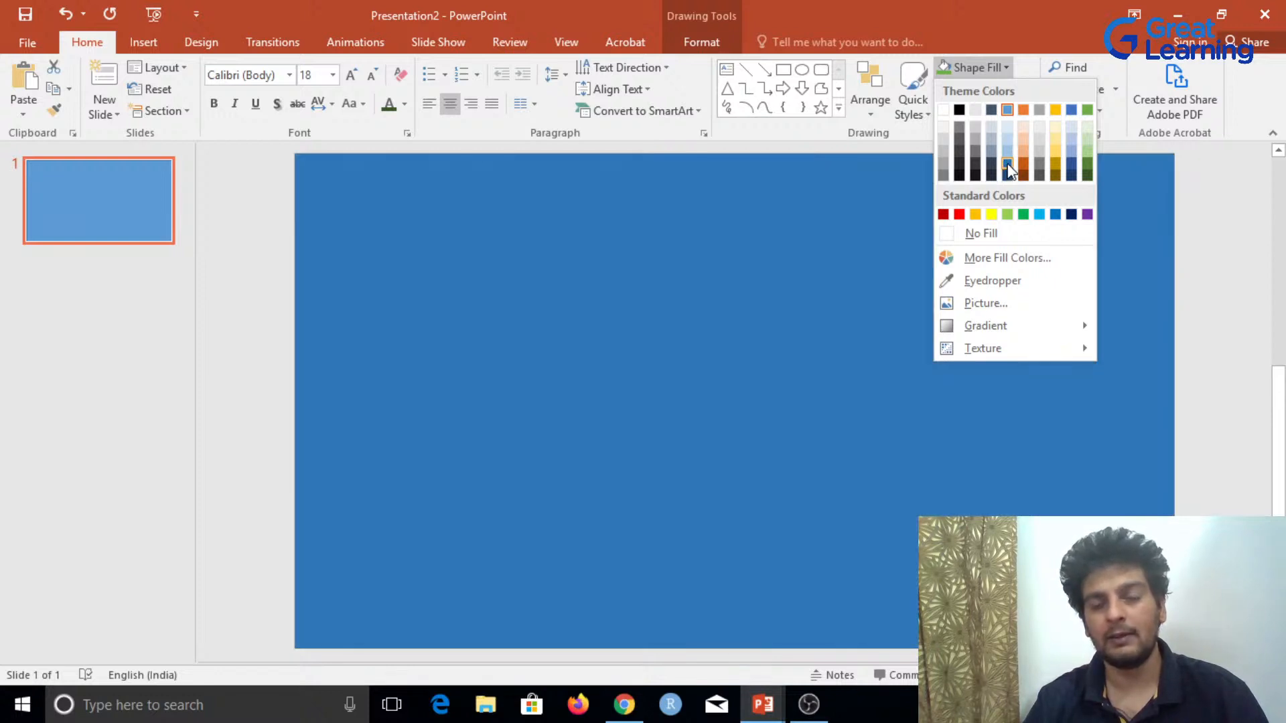
pyautogui.click(1008, 162)
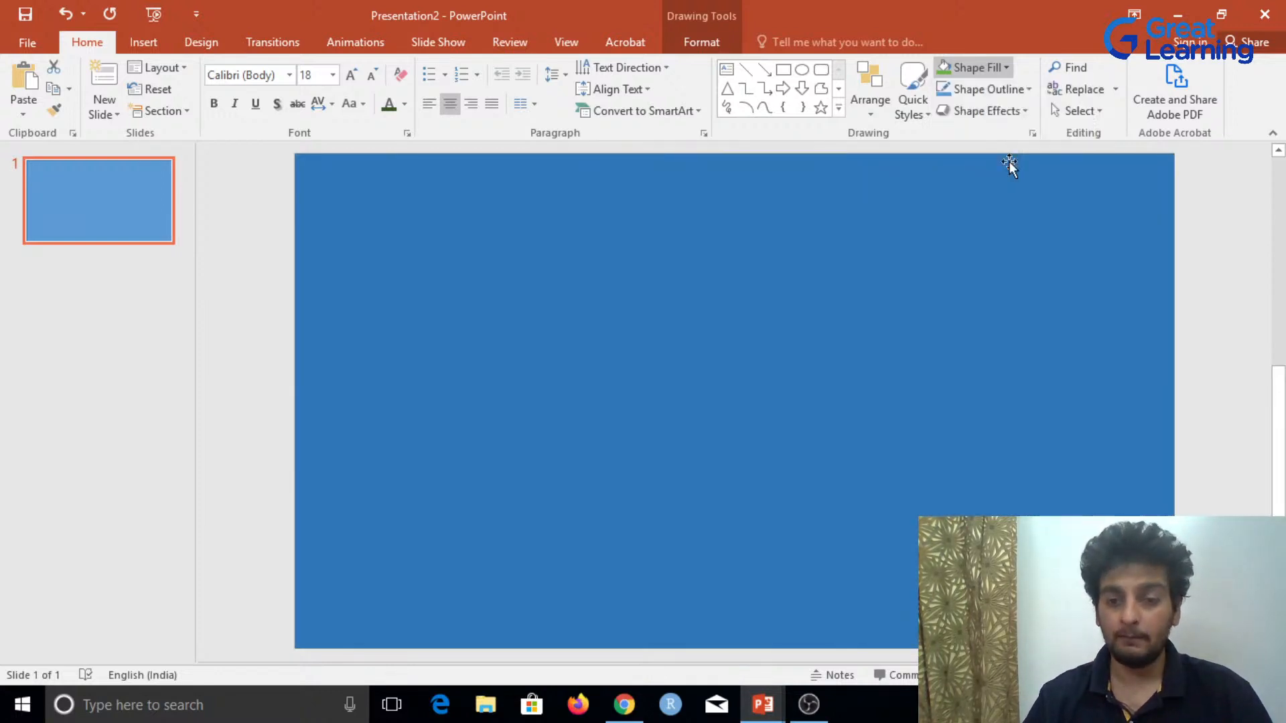
pyautogui.click(1241, 343)
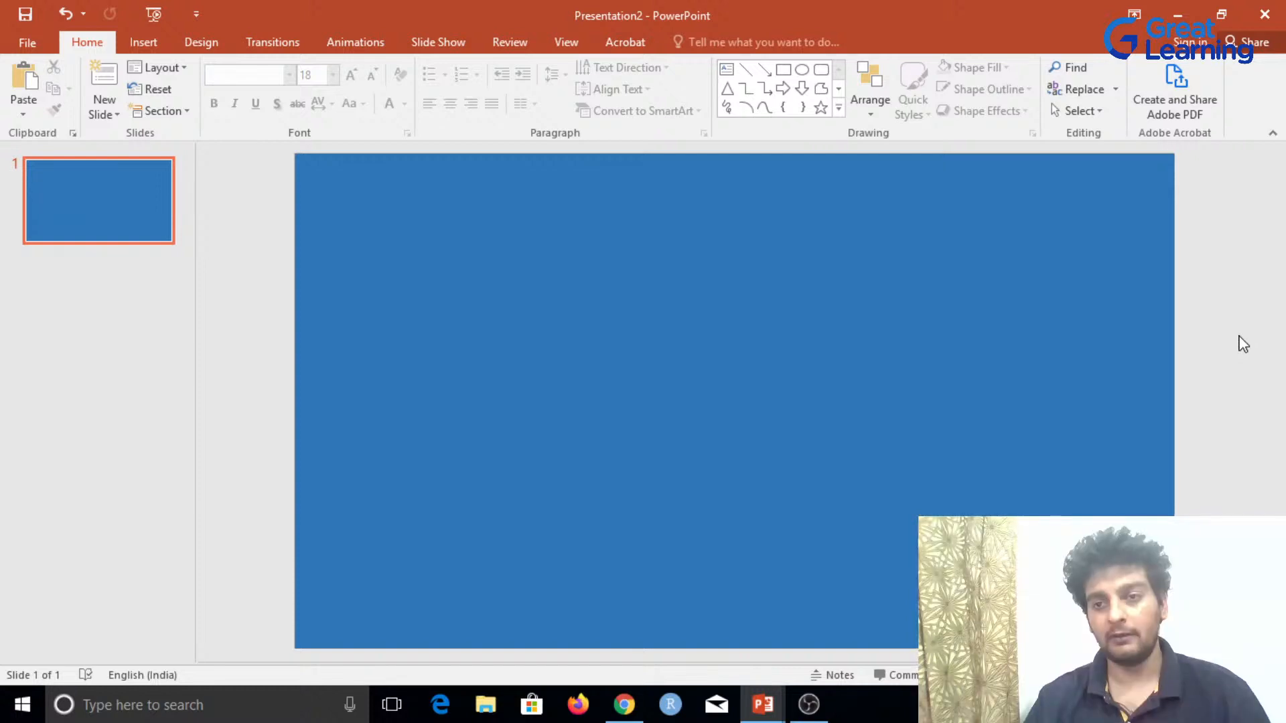
# Step: Draw a perfect circle about 7 cm in diameter slightly left of the slide's centre
pyautogui.click(149, 44)
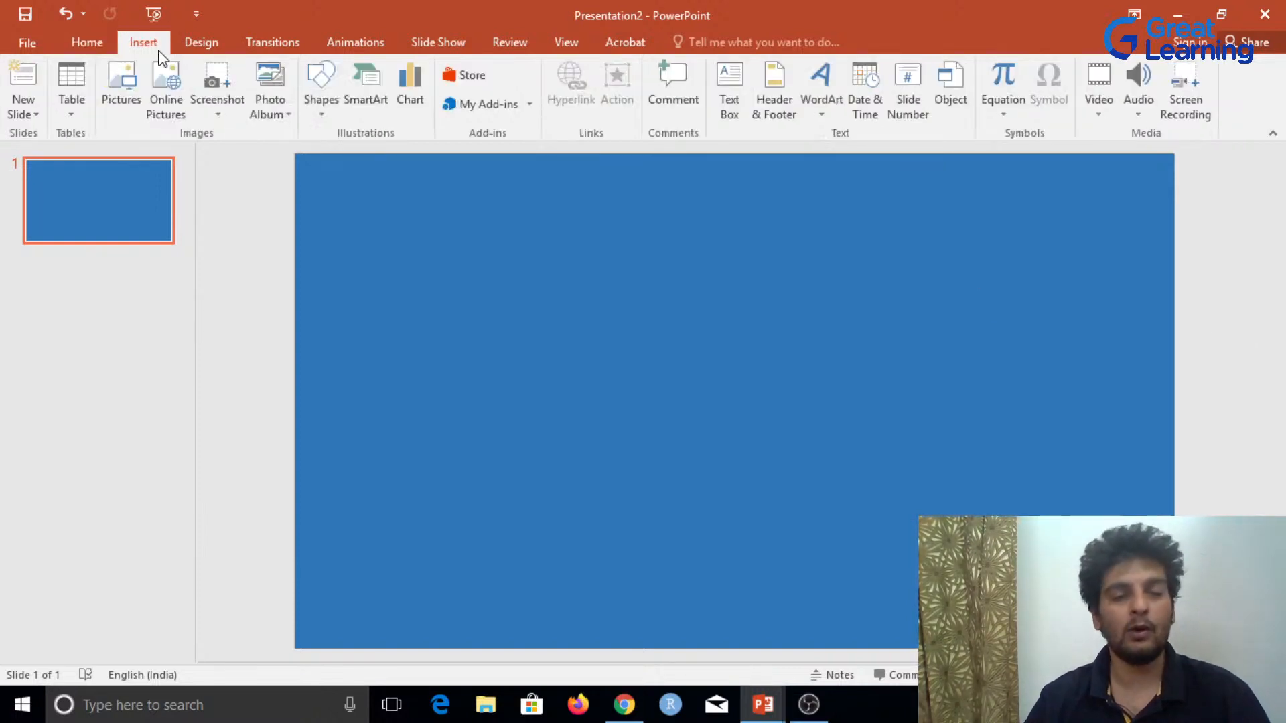
pyautogui.click(324, 82)
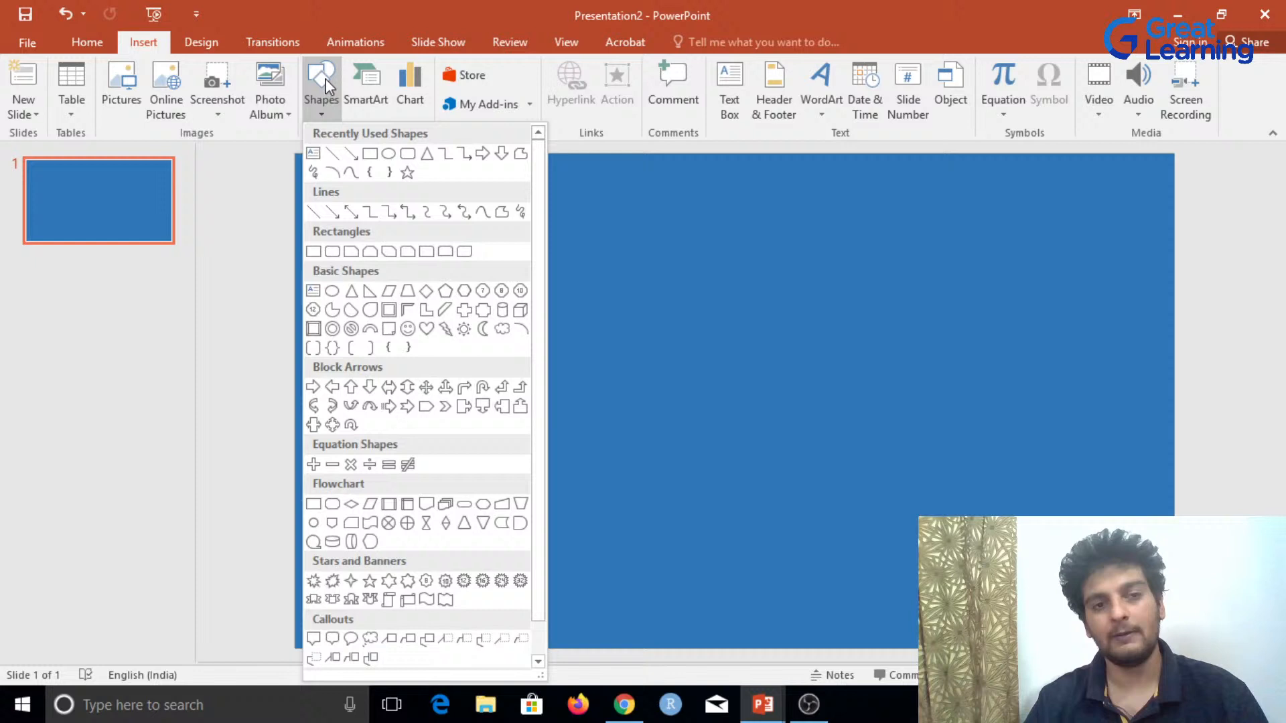
pyautogui.click(389, 156)
pyautogui.moveTo(706, 278); pyautogui.dragTo(590, 456)
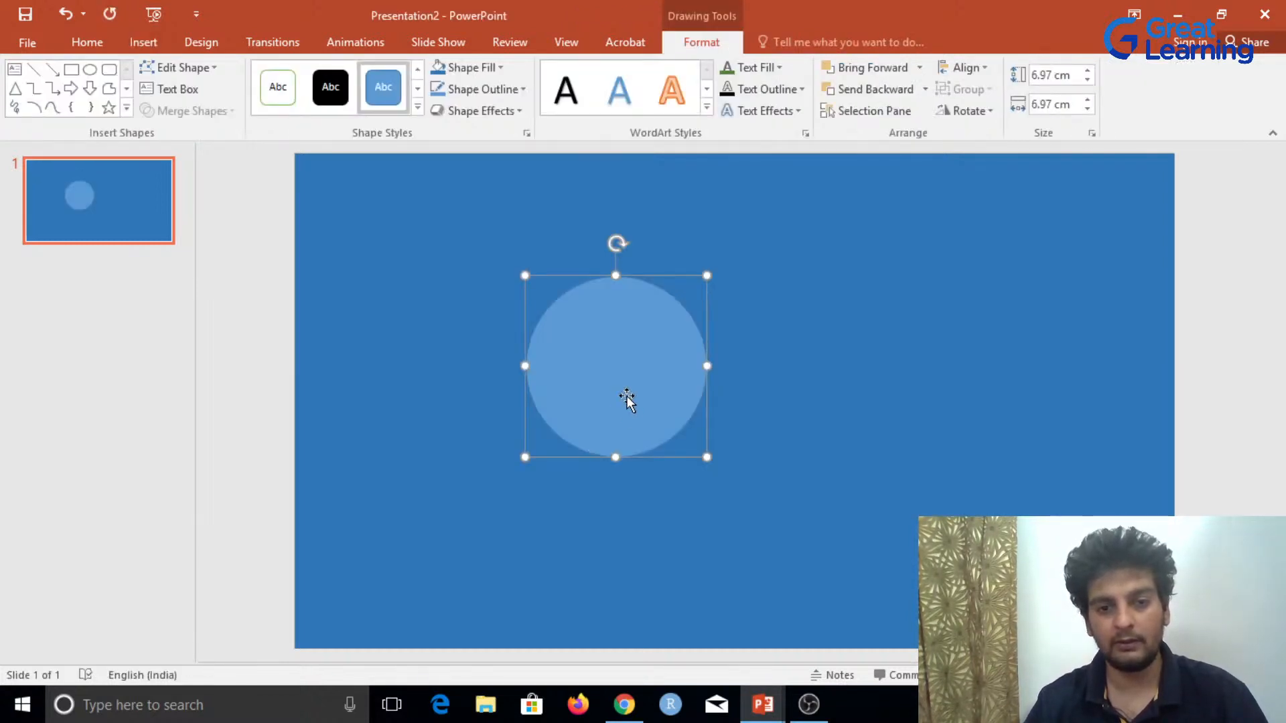
# Step: Fill the circle with the gold theme colour and give it the centred outer shadow
pyautogui.click(90, 44)
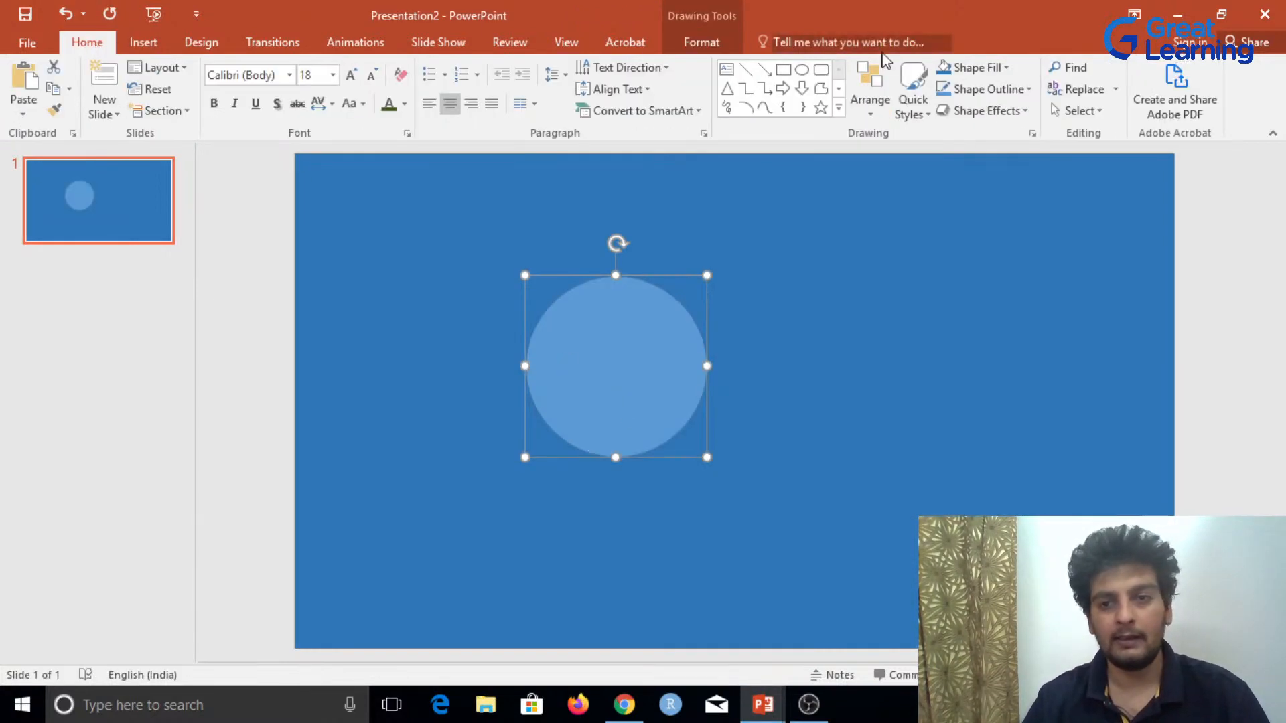
pyautogui.click(985, 72)
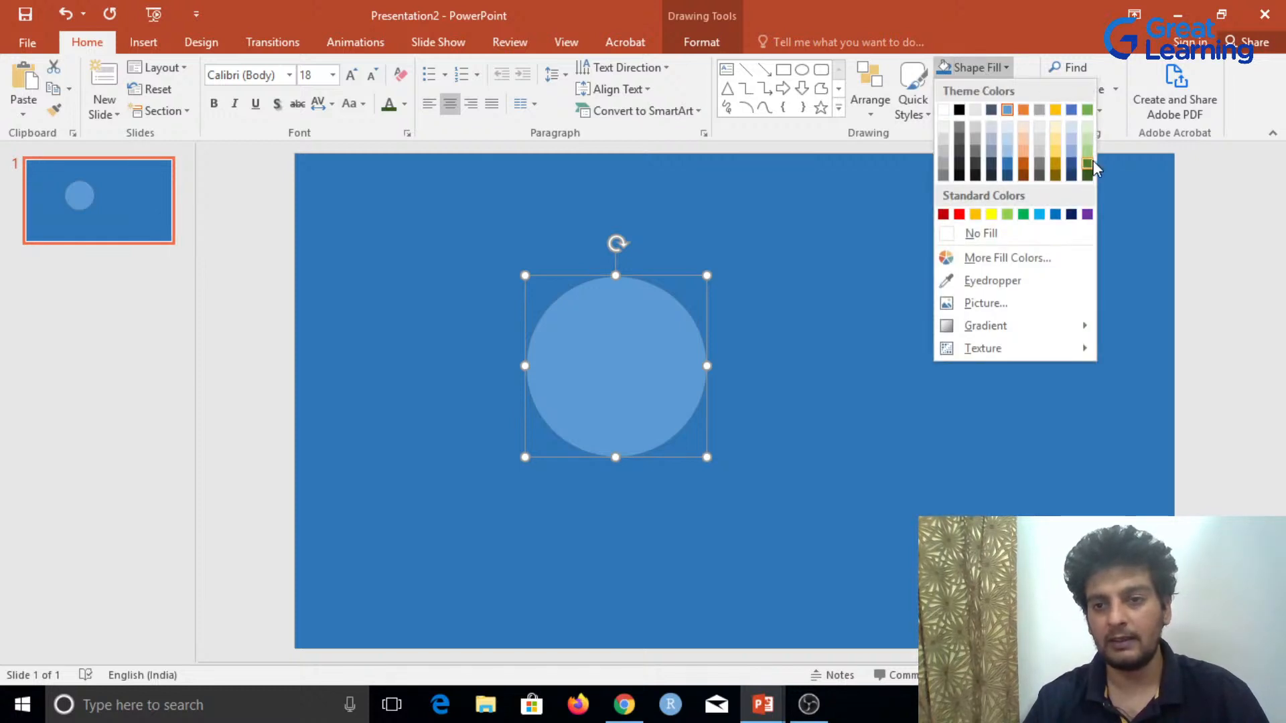
pyautogui.click(1055, 110)
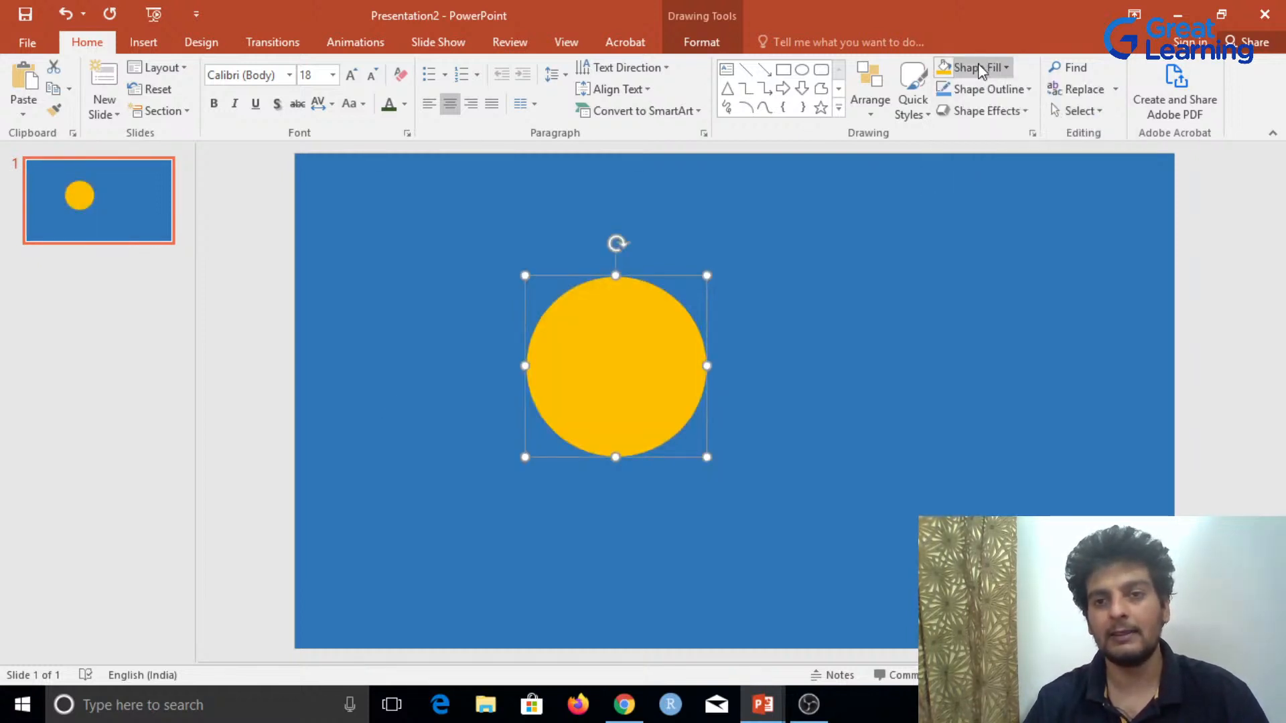
pyautogui.click(1000, 111)
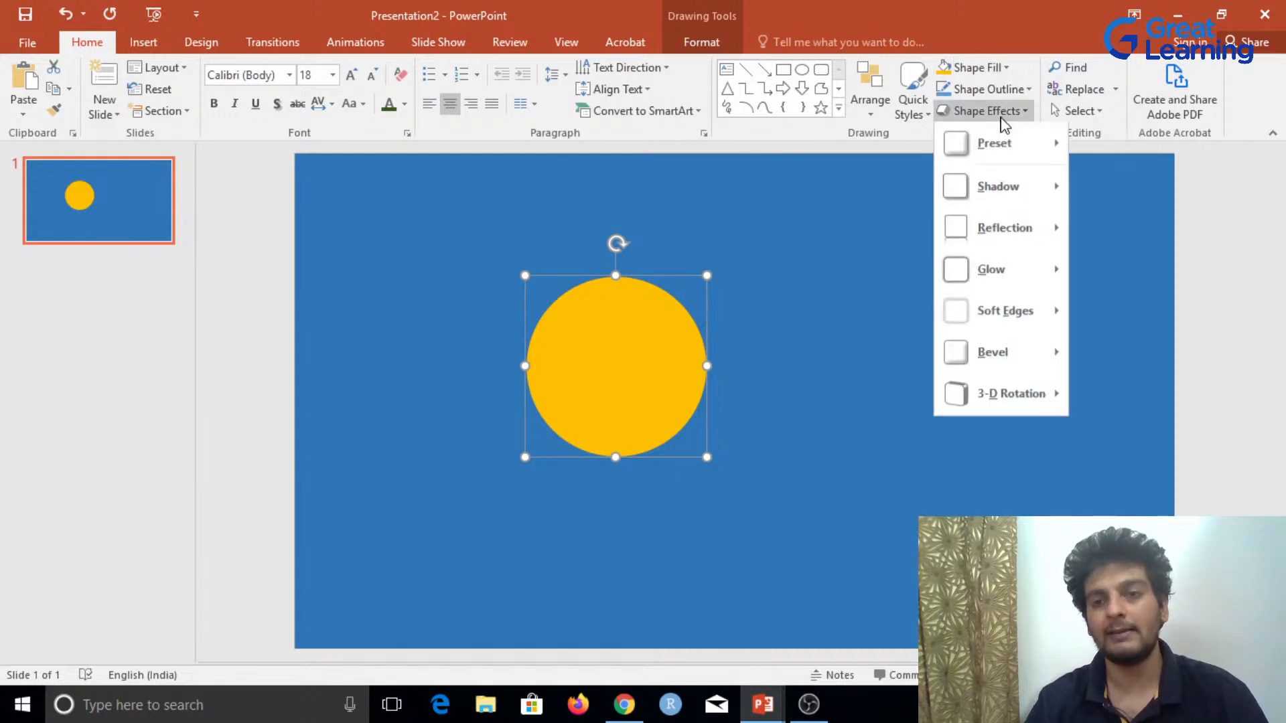
pyautogui.moveTo(1013, 189)
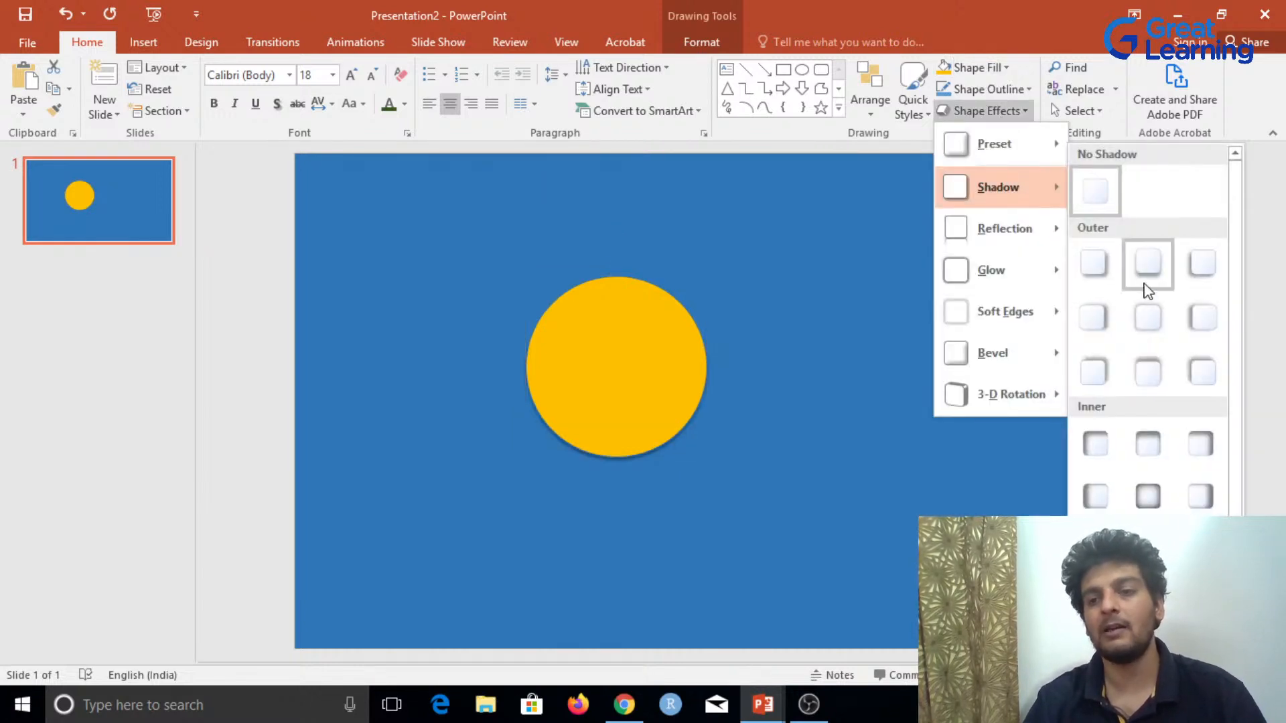
pyautogui.click(1148, 328)
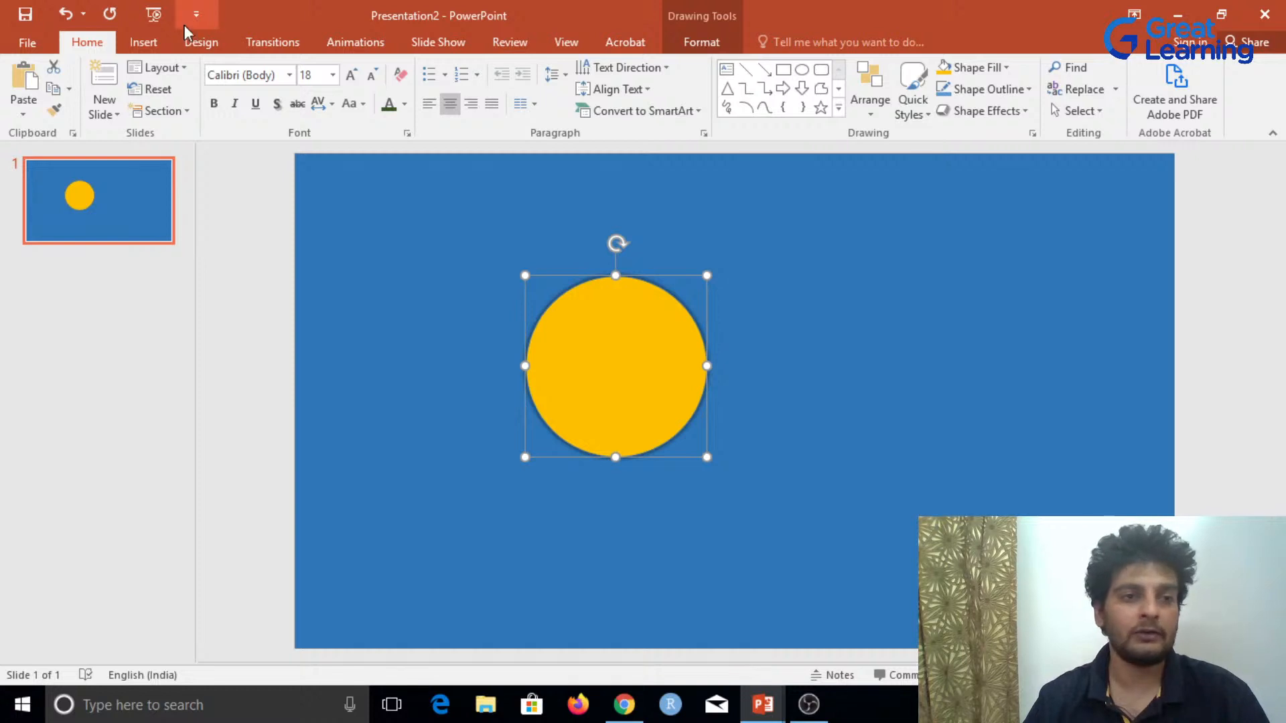
# Step: Draw a square about 11.3 cm wide beside the circle and move it over the circle's right half
pyautogui.click(143, 41)
pyautogui.click(324, 77)
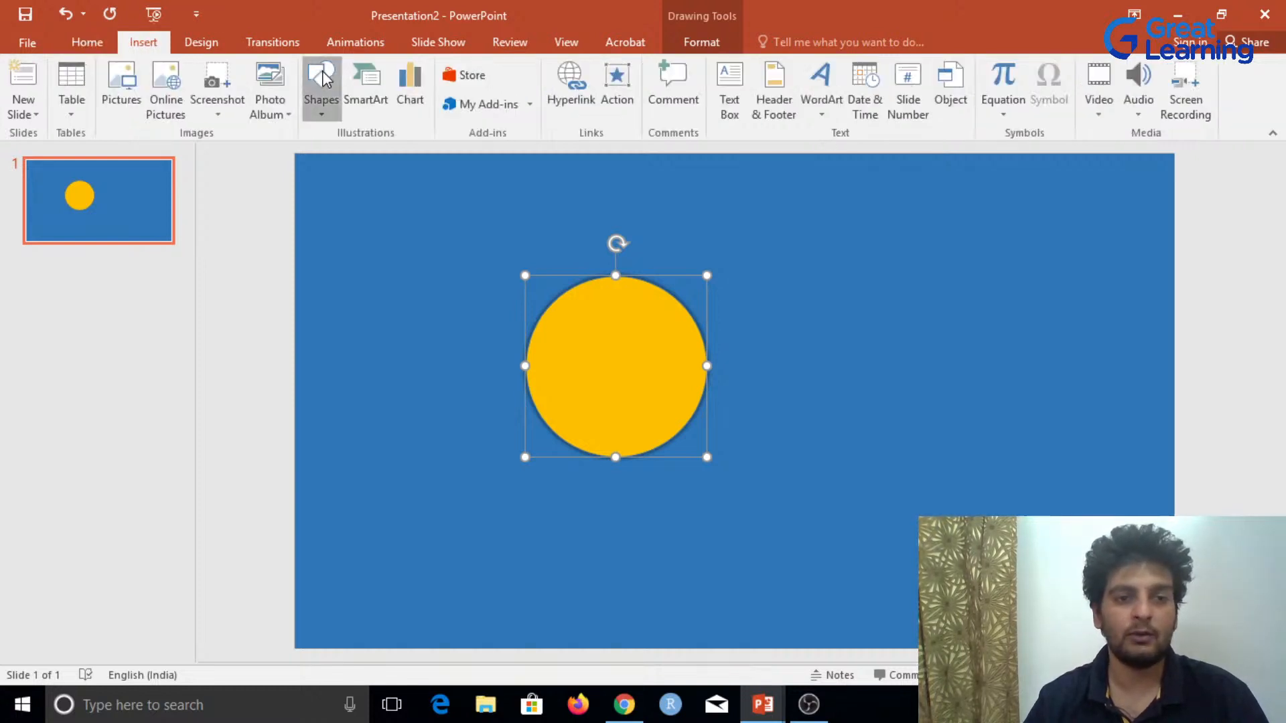
pyautogui.click(368, 154)
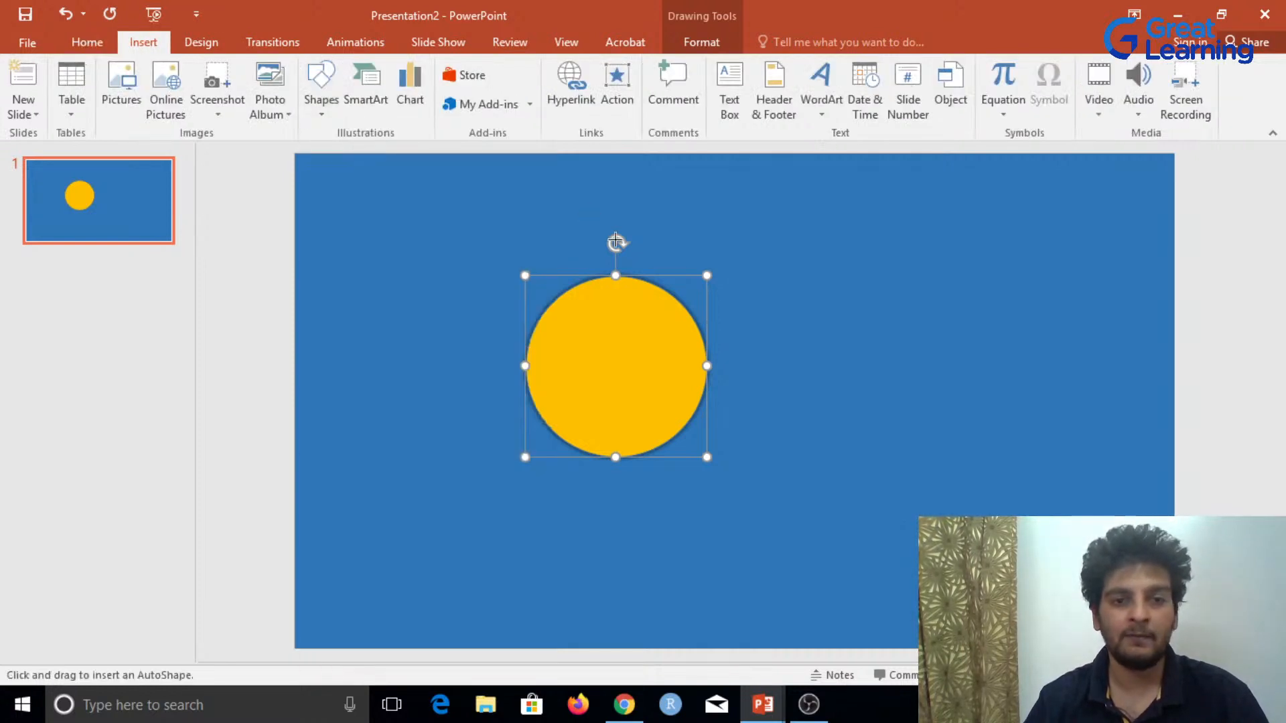
pyautogui.moveTo(658, 222); pyautogui.dragTo(711, 512)
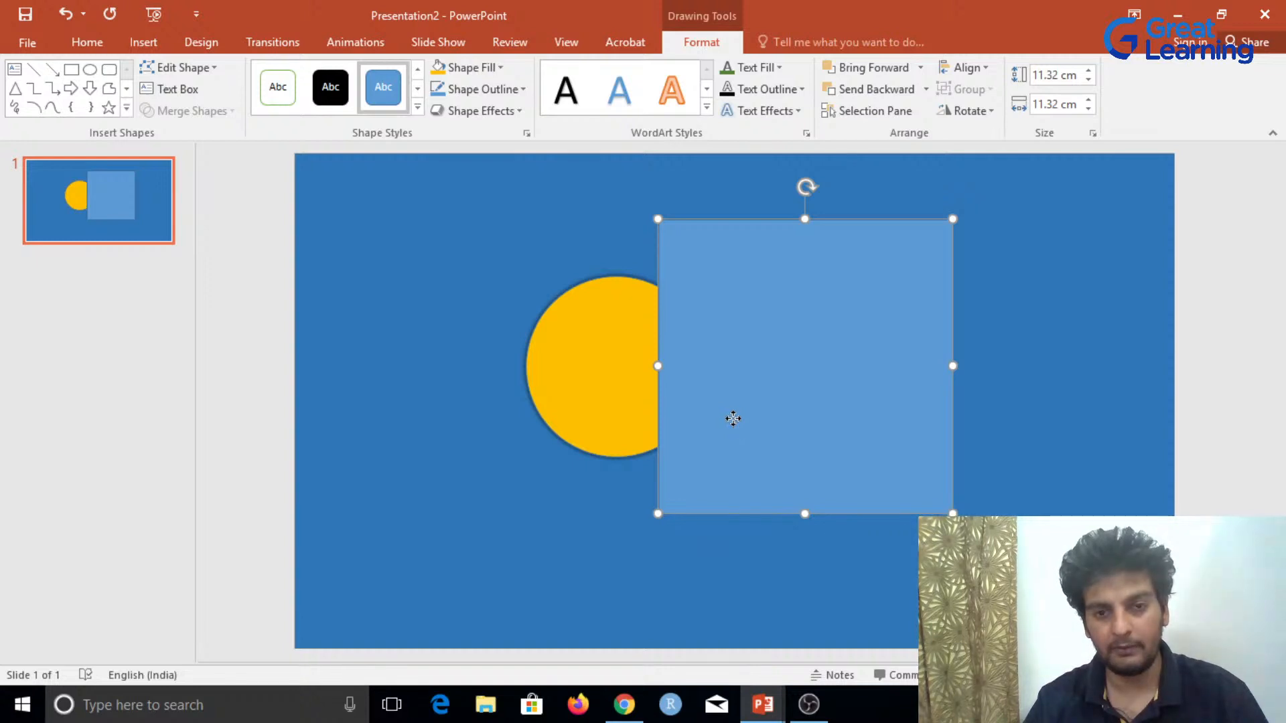
pyautogui.moveTo(733, 419); pyautogui.dragTo(684, 427)
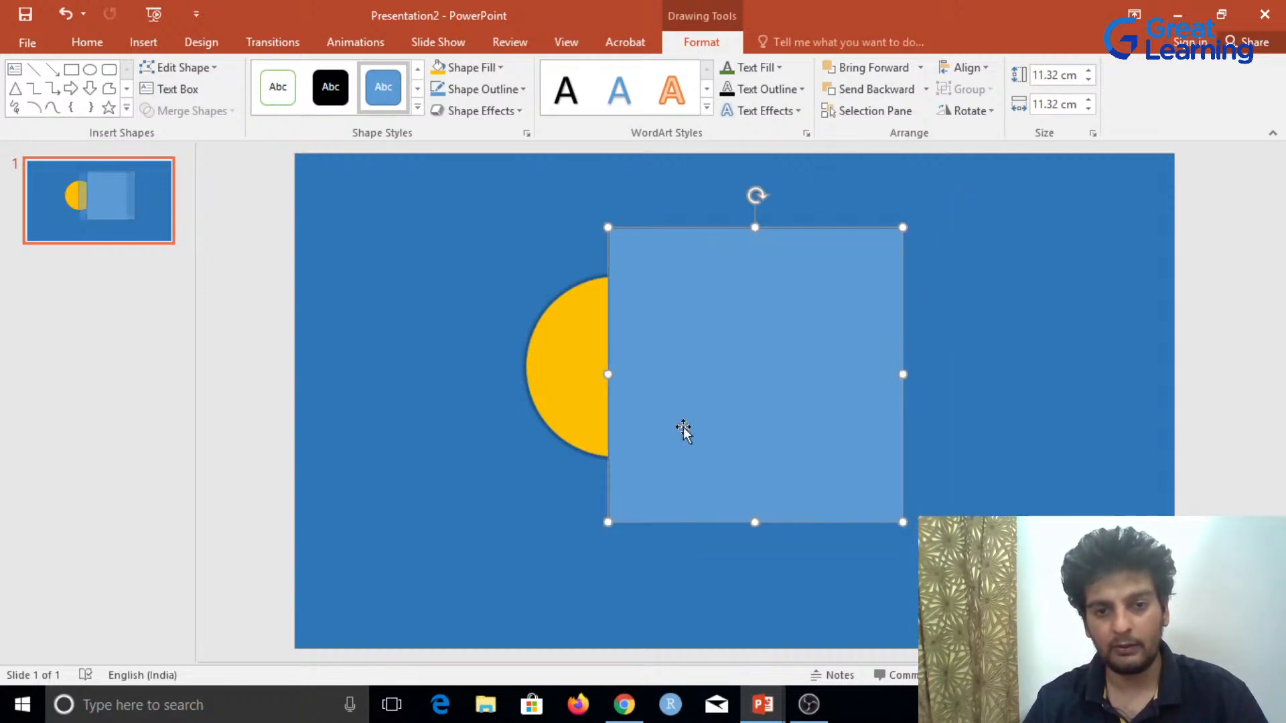
# Step: Nudge the square so its left edge meets the circle's centre, and move the circle left, clear of the square
pyautogui.click(588, 366)
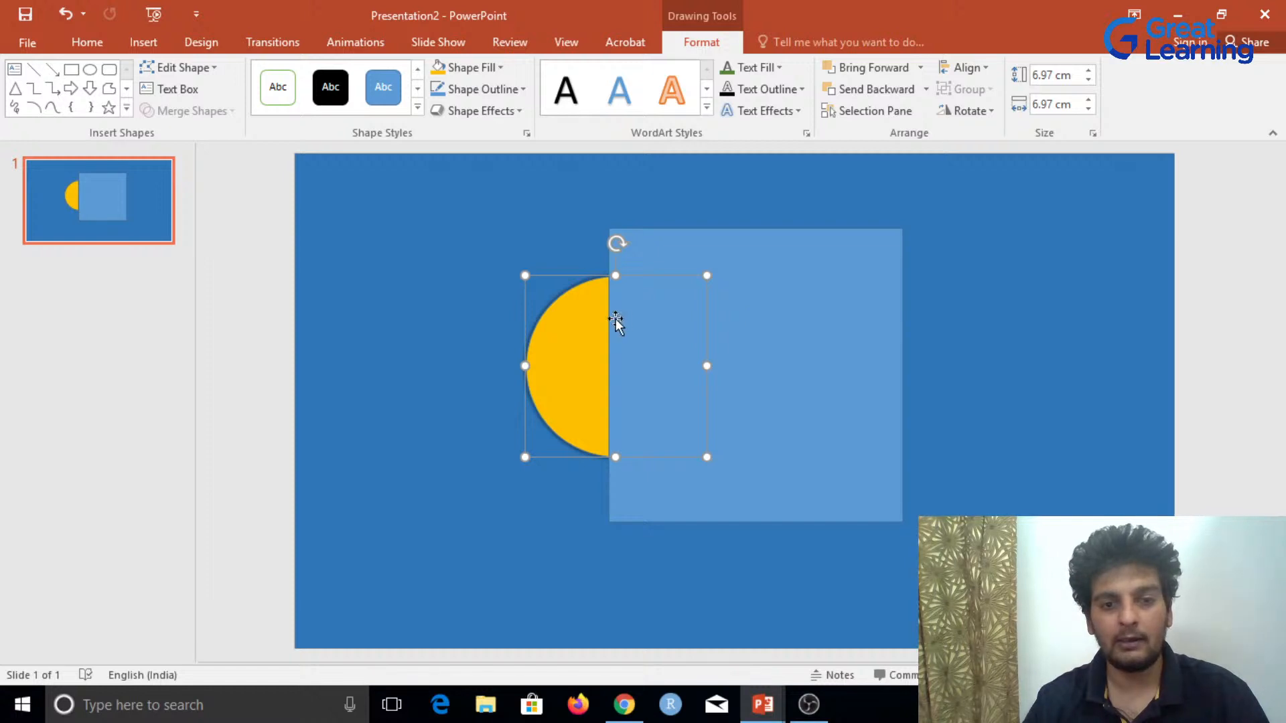
pyautogui.moveTo(767, 321)
pyautogui.mouseDown()
pyautogui.moveTo(851, 317)
pyautogui.moveTo(770, 320)
pyautogui.mouseUp()
pyautogui.click(589, 325)
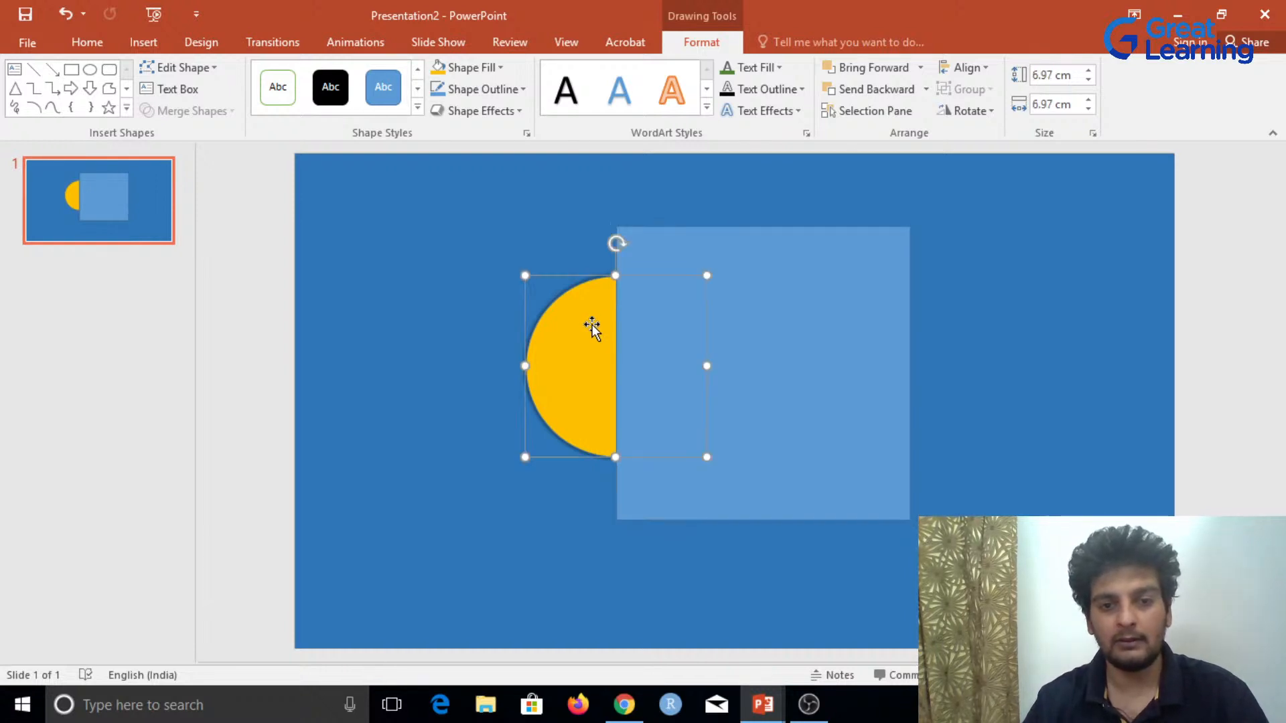
pyautogui.click(822, 328)
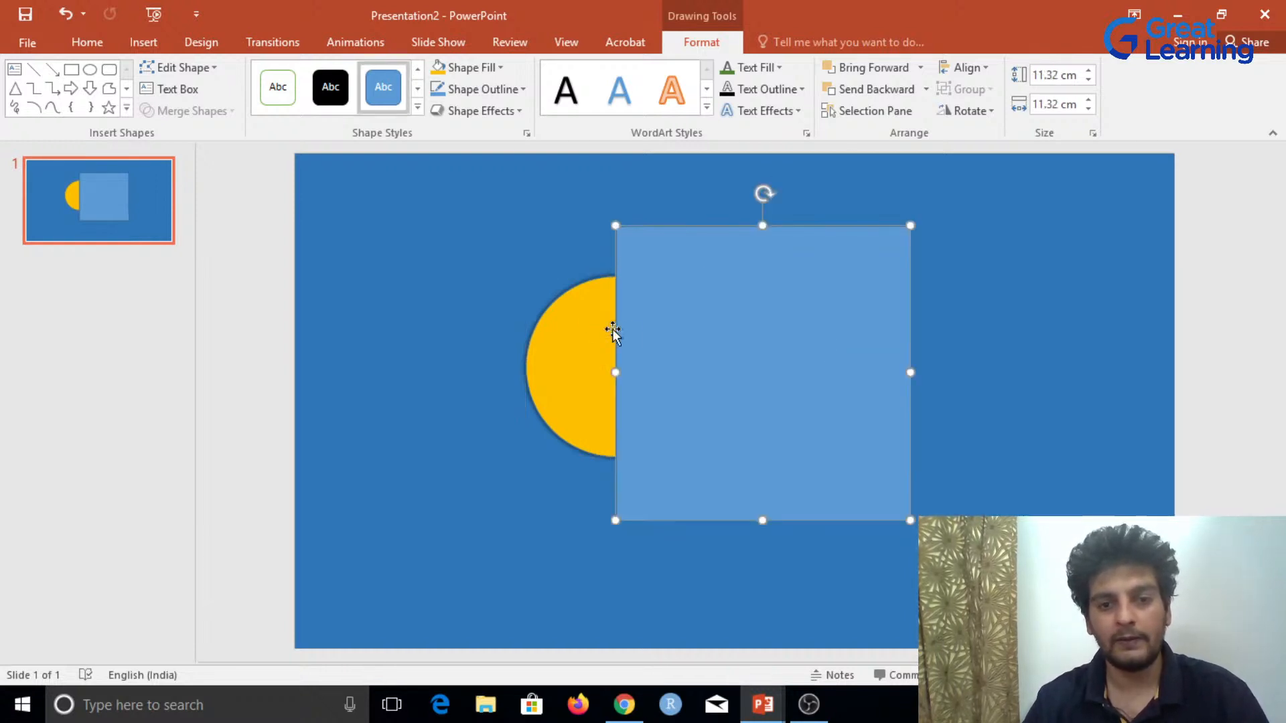
pyautogui.moveTo(594, 324); pyautogui.dragTo(477, 326)
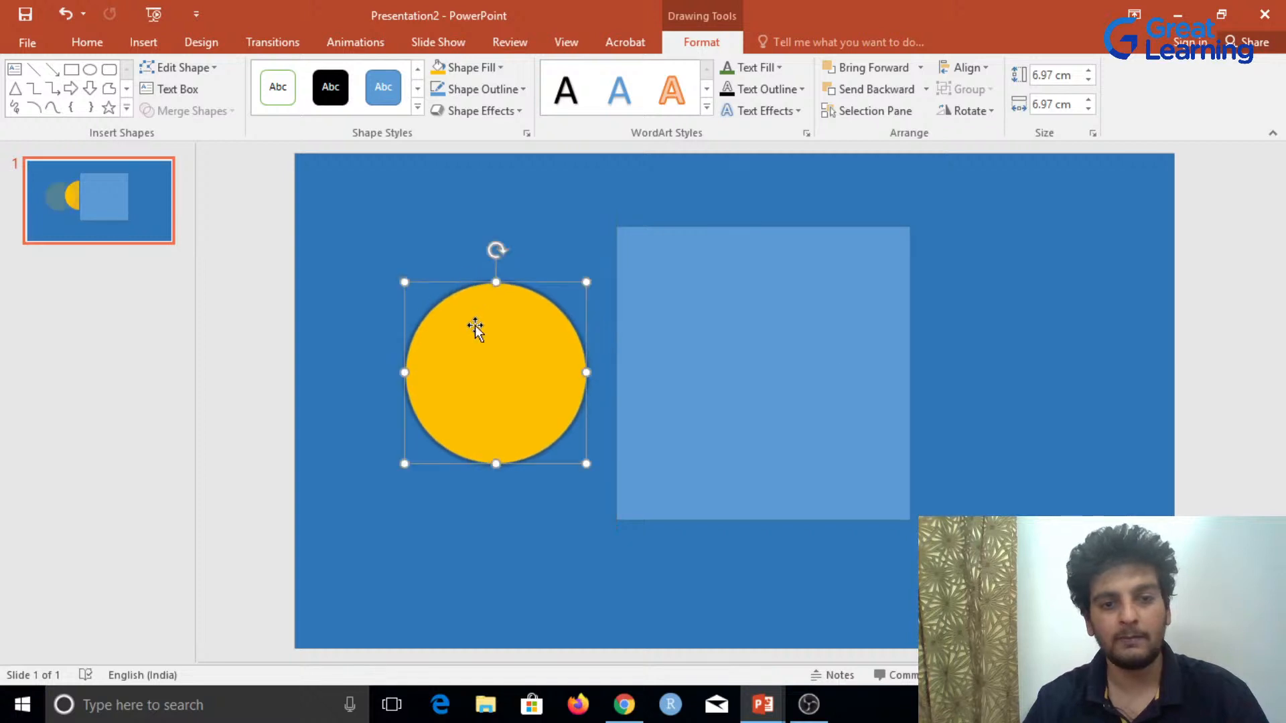
# Step: Open the gallery of shapes available for insertion
pyautogui.click(143, 41)
pyautogui.click(324, 107)
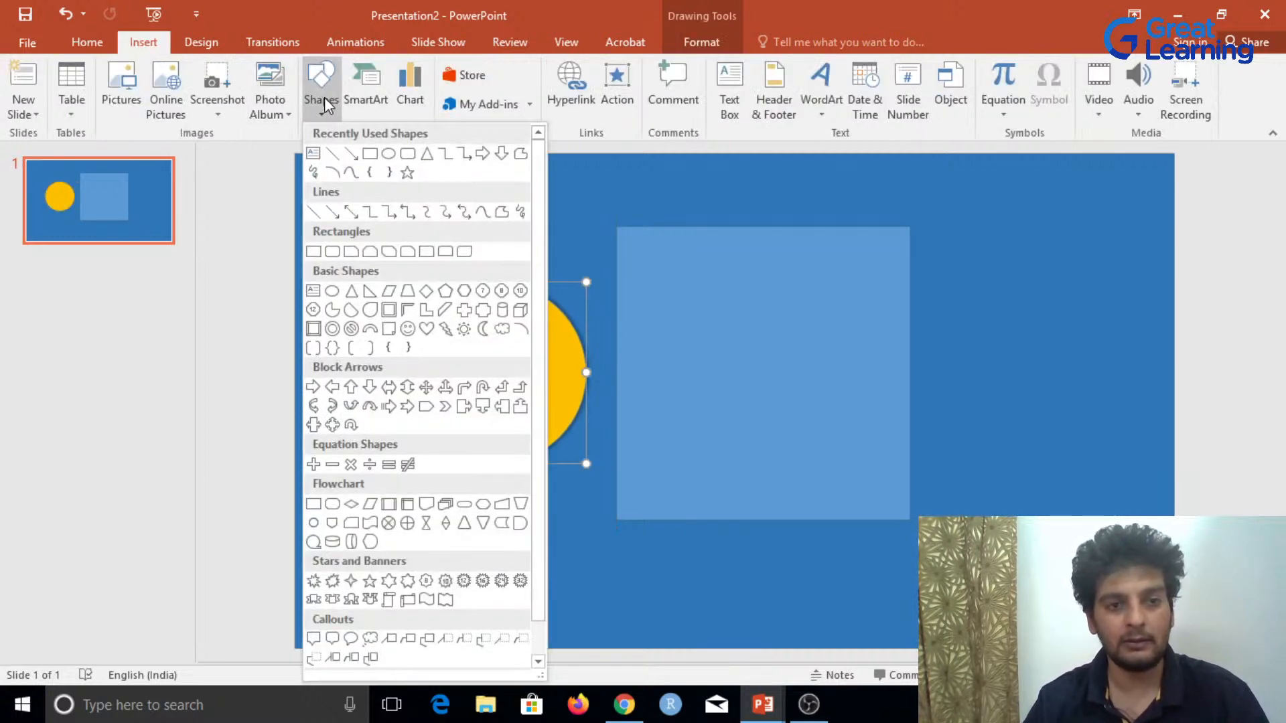
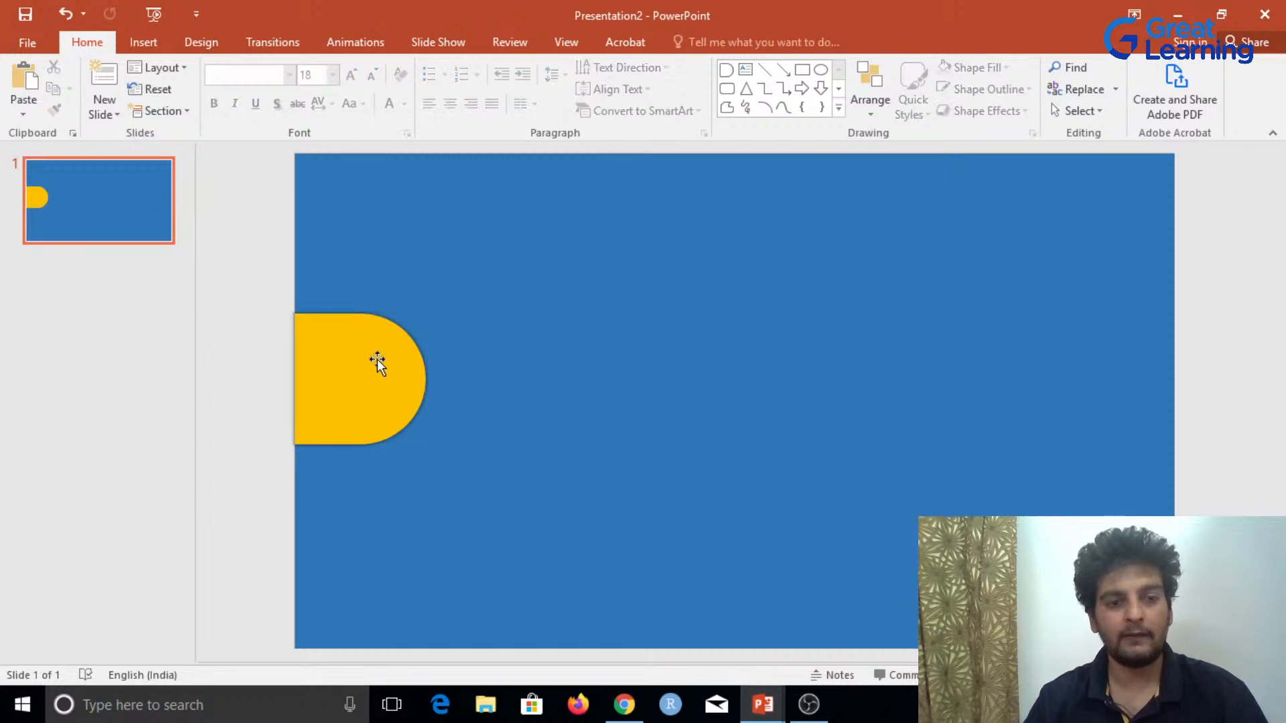
# Step: Try to add the number 1 as text inside the gold half-rounded shape at the slide's left edge, and remove the text
pyautogui.doubleClick(374, 362)
pyautogui.write('1')
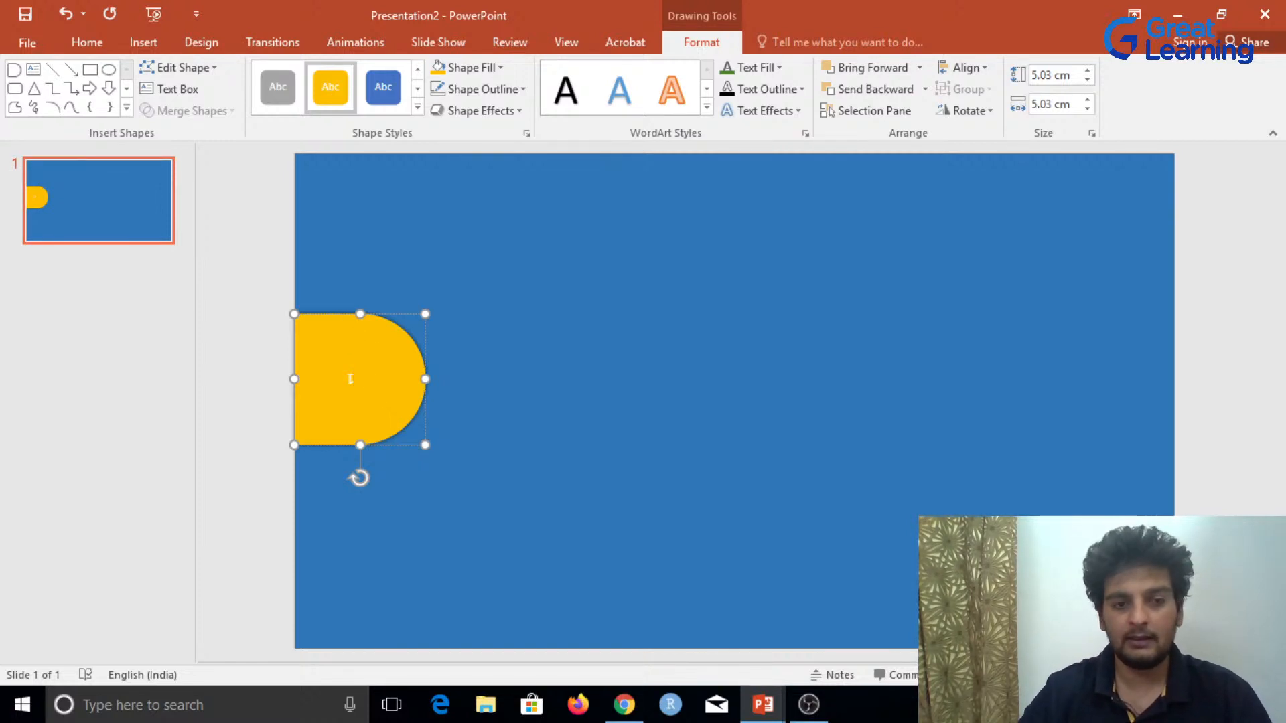
pyautogui.doubleClick(350, 379)
pyautogui.press('BackSpace')
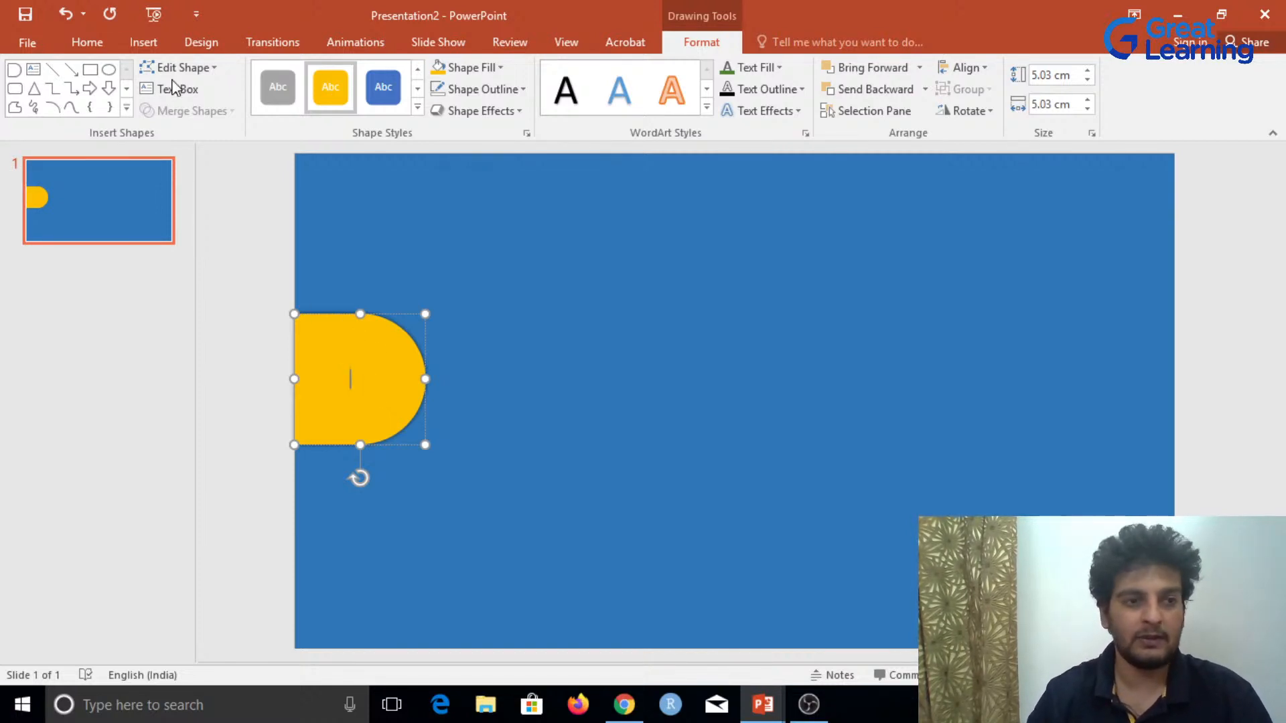
# Step: Insert a text box containing the number 1 on the gold half-rounded shape
pyautogui.click(87, 42)
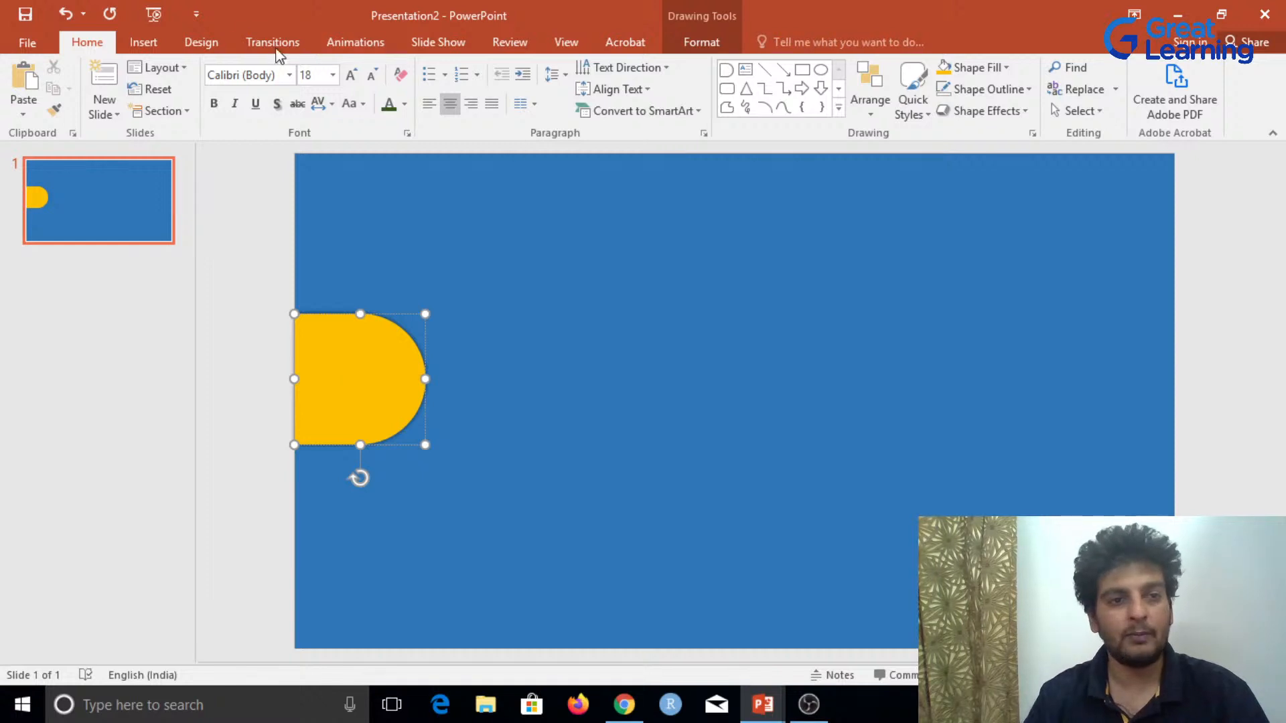
pyautogui.click(146, 42)
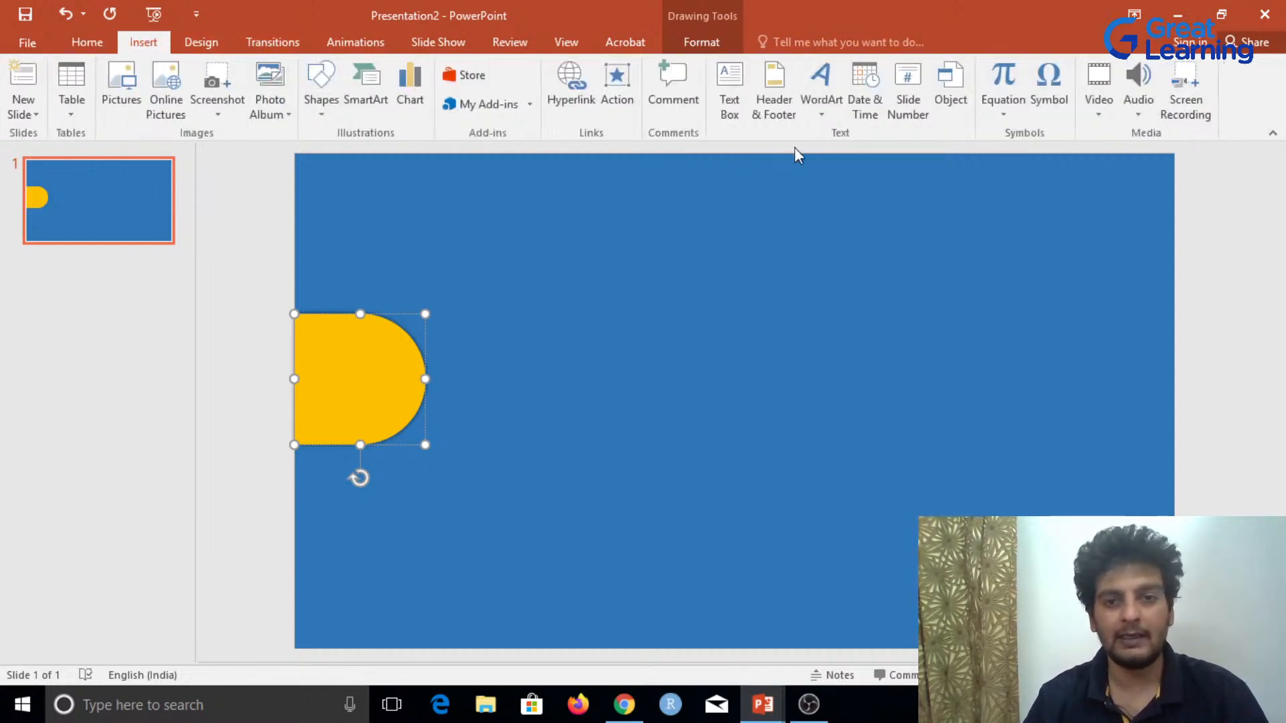
pyautogui.click(729, 101)
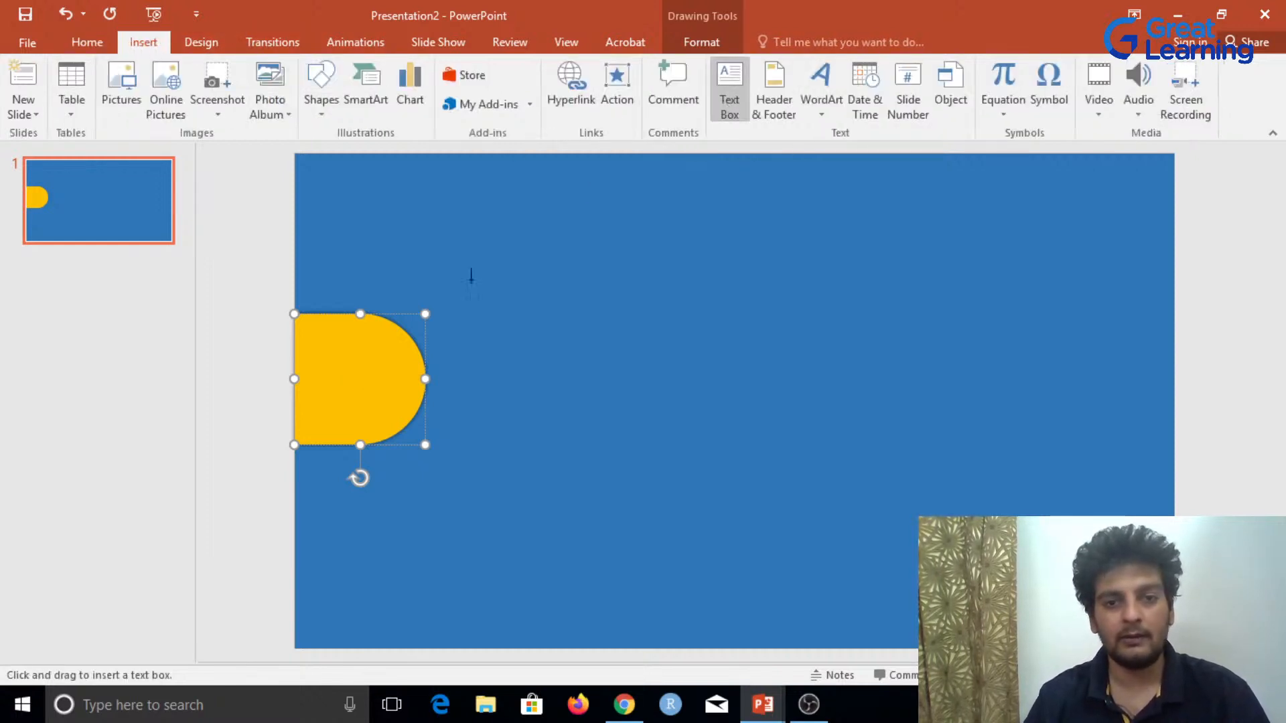
pyautogui.moveTo(330, 369); pyautogui.dragTo(389, 396)
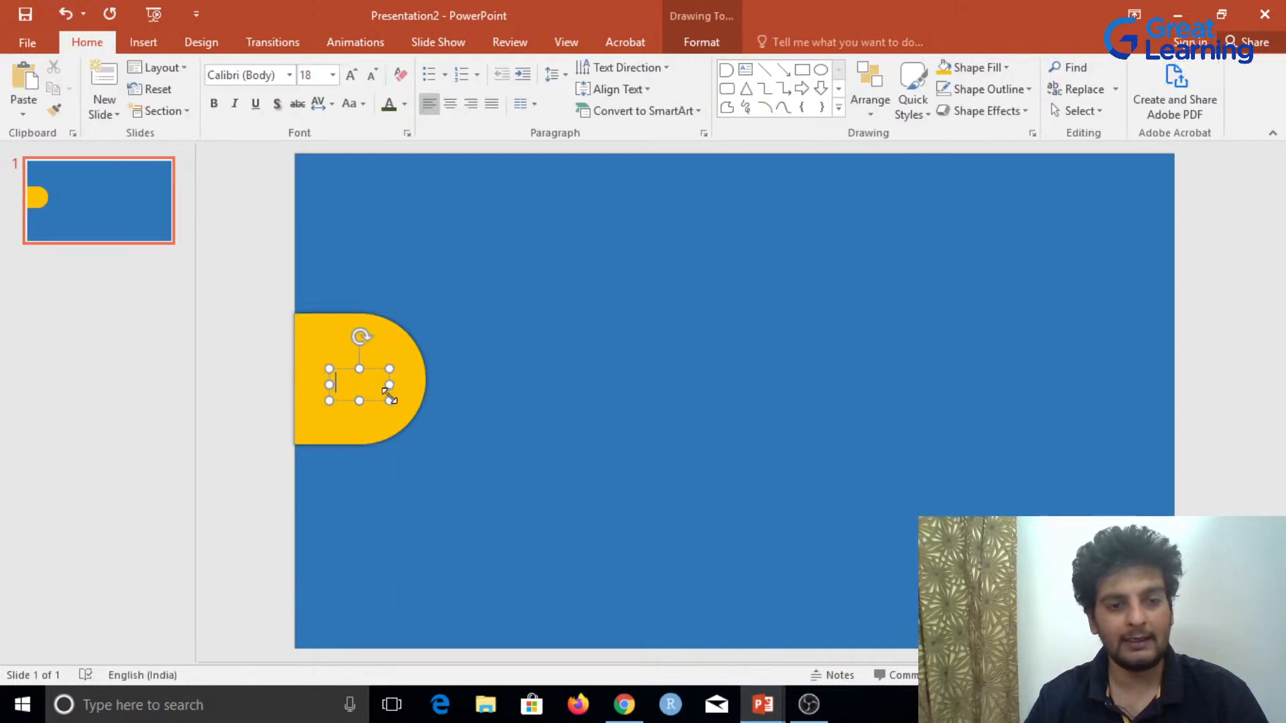
pyautogui.write('1')
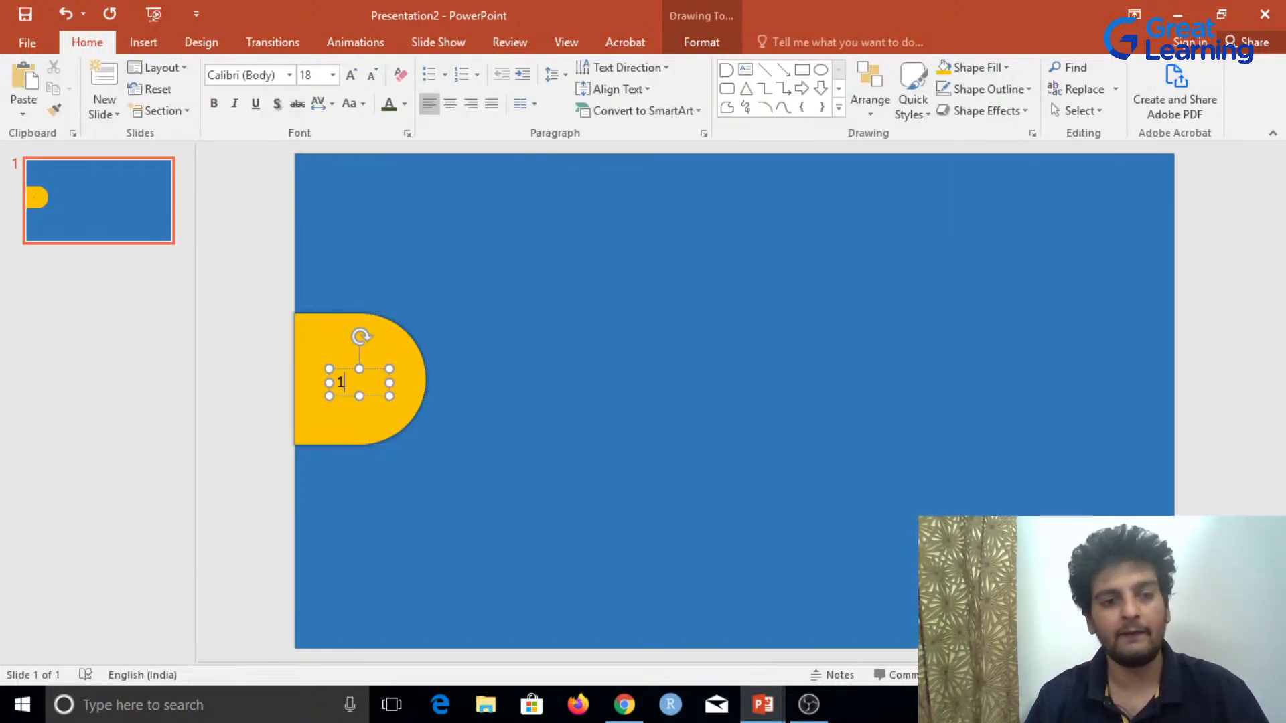
# Step: Set the font size of the number 1 to 32
pyautogui.doubleClick(340, 383)
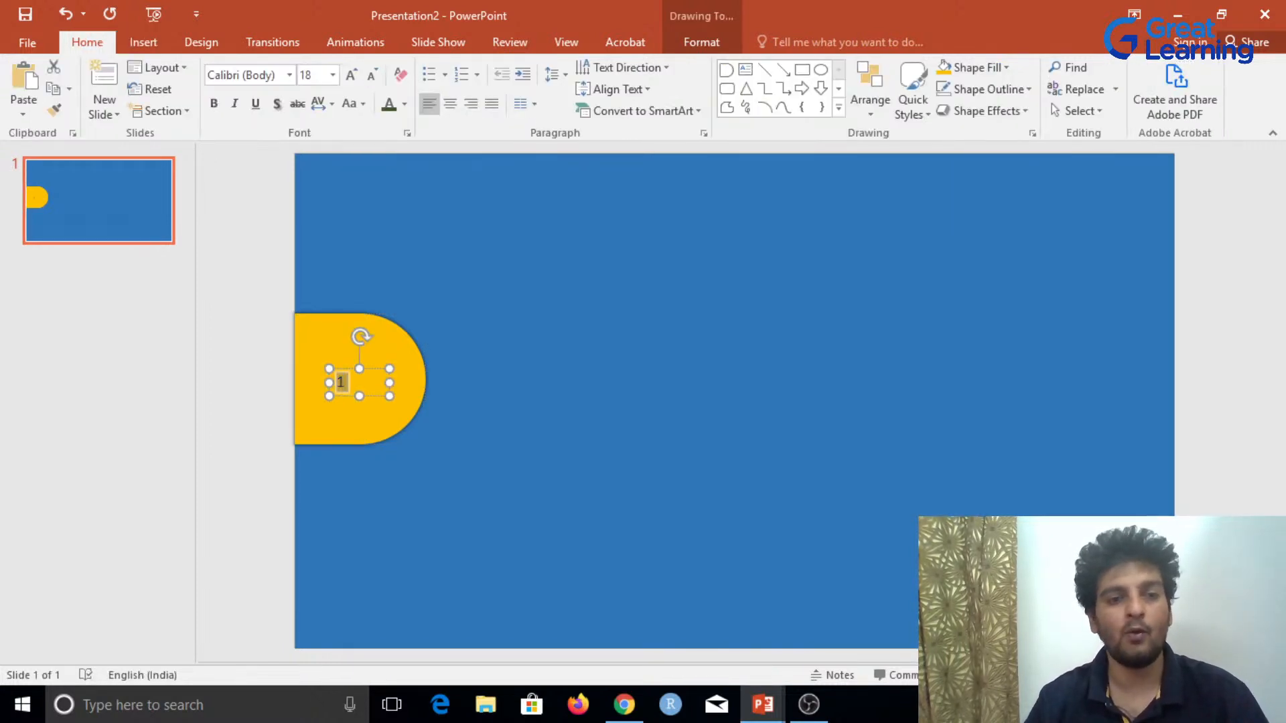
pyautogui.click(332, 75)
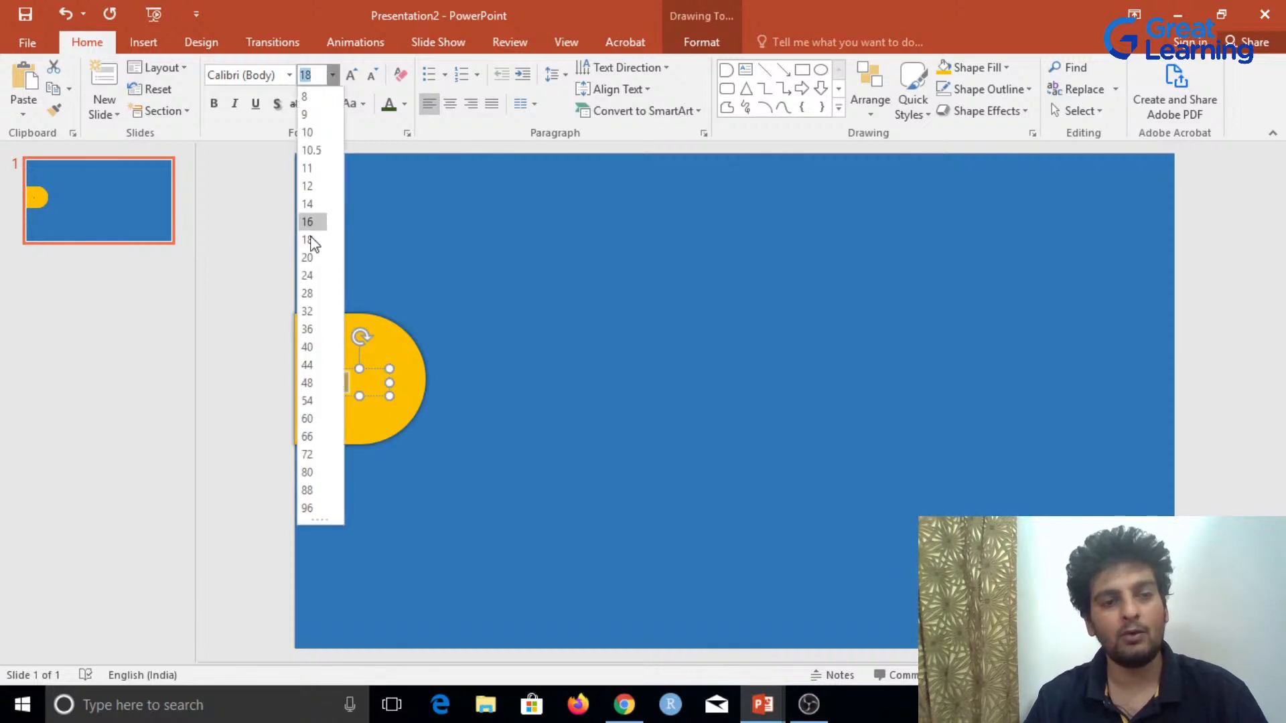
pyautogui.click(323, 313)
pyautogui.click(494, 370)
# Step: Narrow the text box around the number 1 and move it to the middle of the gold shape
pyautogui.click(369, 384)
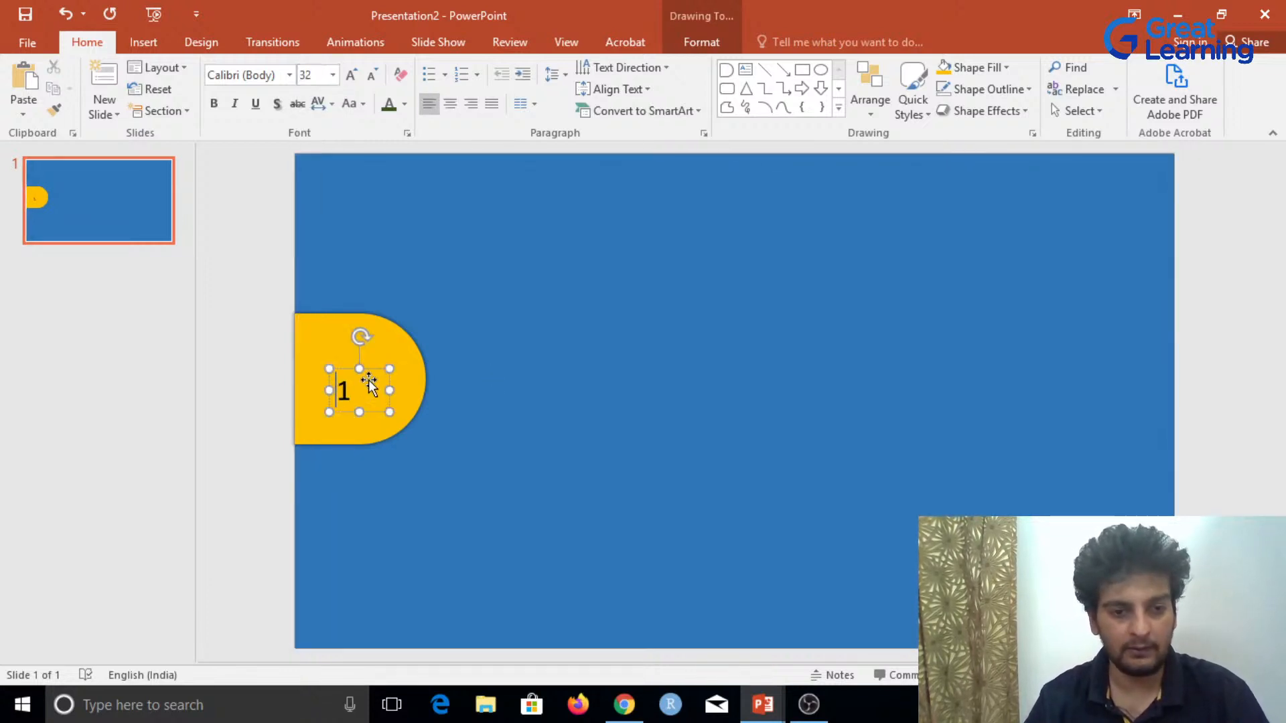
pyautogui.moveTo(368, 369); pyautogui.dragTo(385, 357)
pyautogui.click(488, 459)
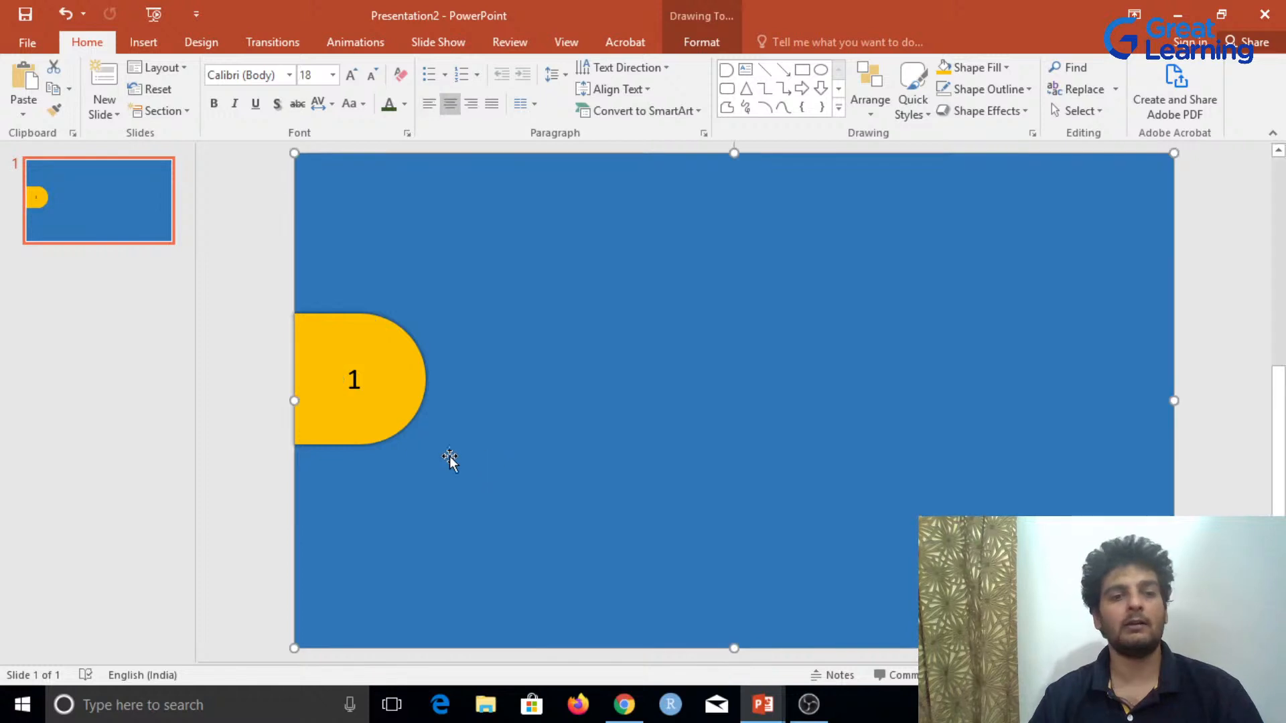
pyautogui.click(355, 375)
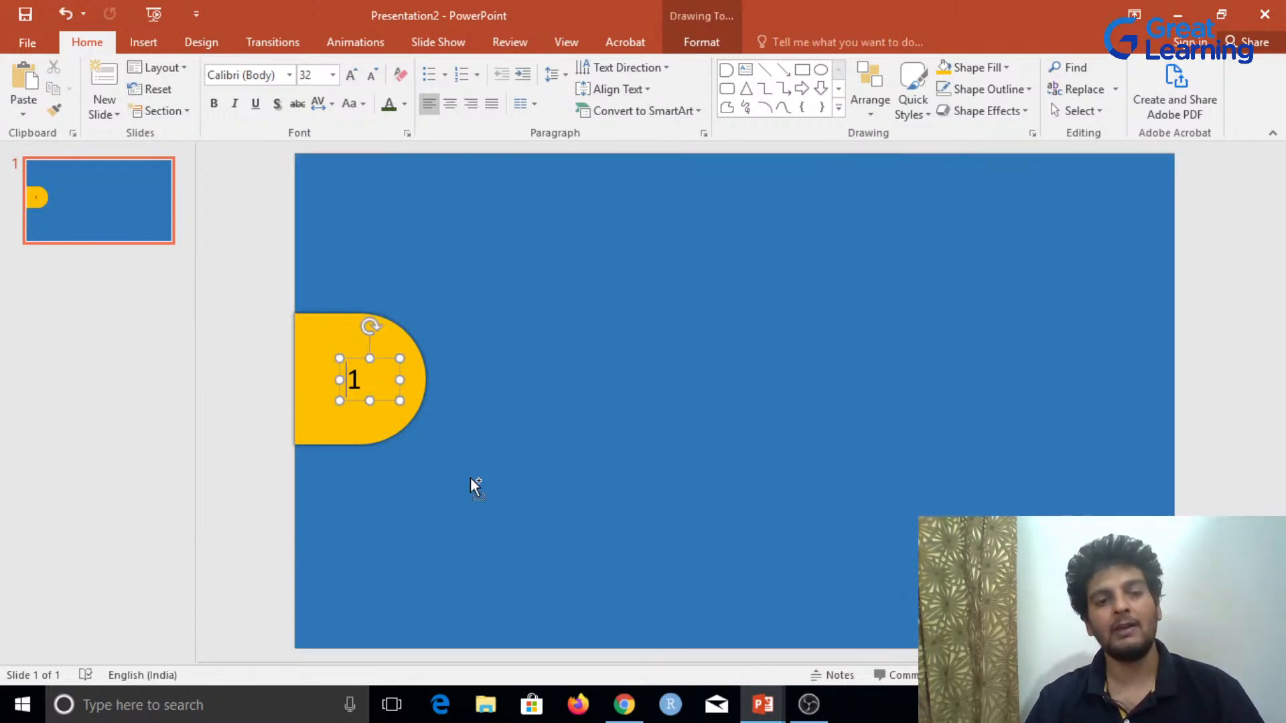
pyautogui.press('Right')
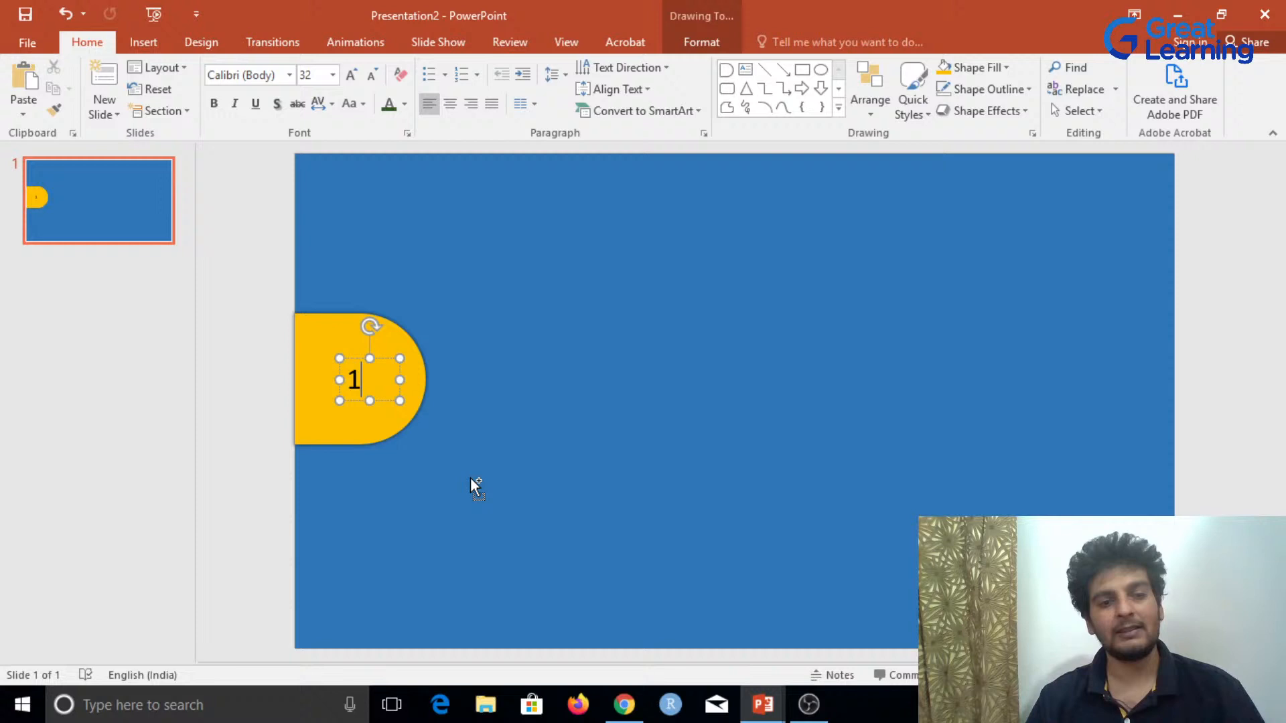
pyautogui.click(267, 415)
pyautogui.click(360, 380)
pyautogui.moveTo(400, 380); pyautogui.dragTo(366, 359)
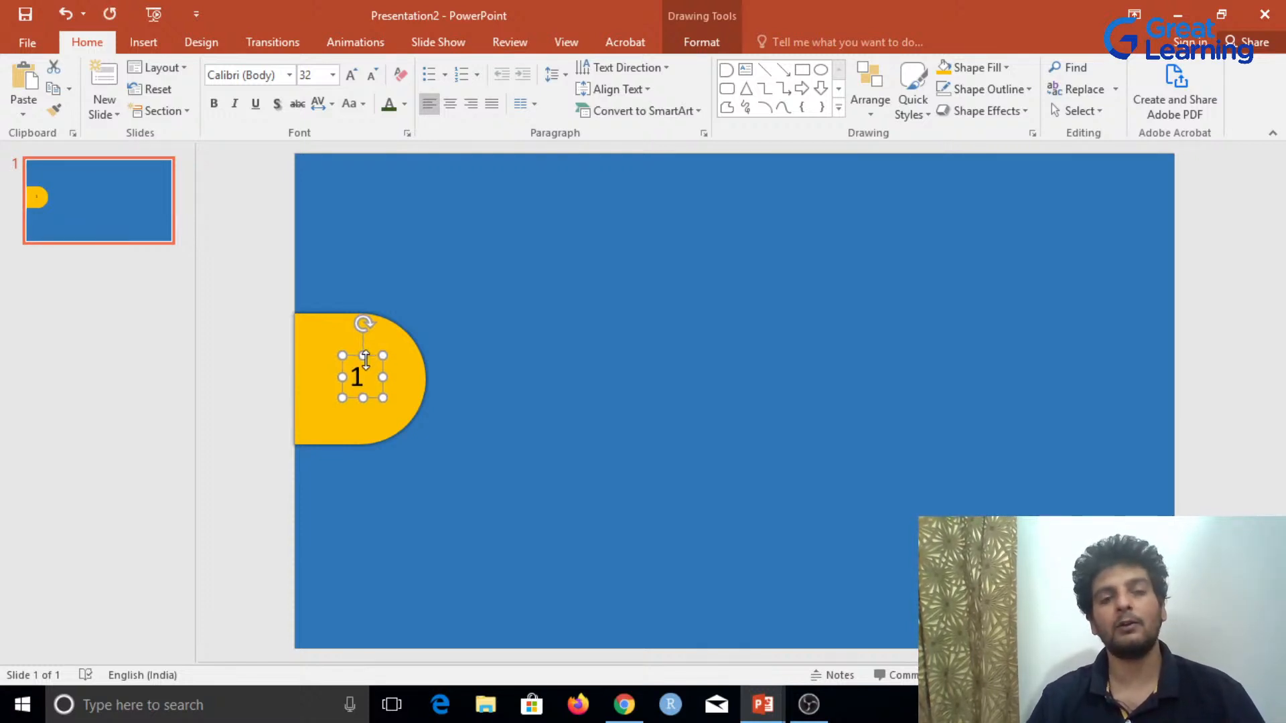
pyautogui.click(503, 476)
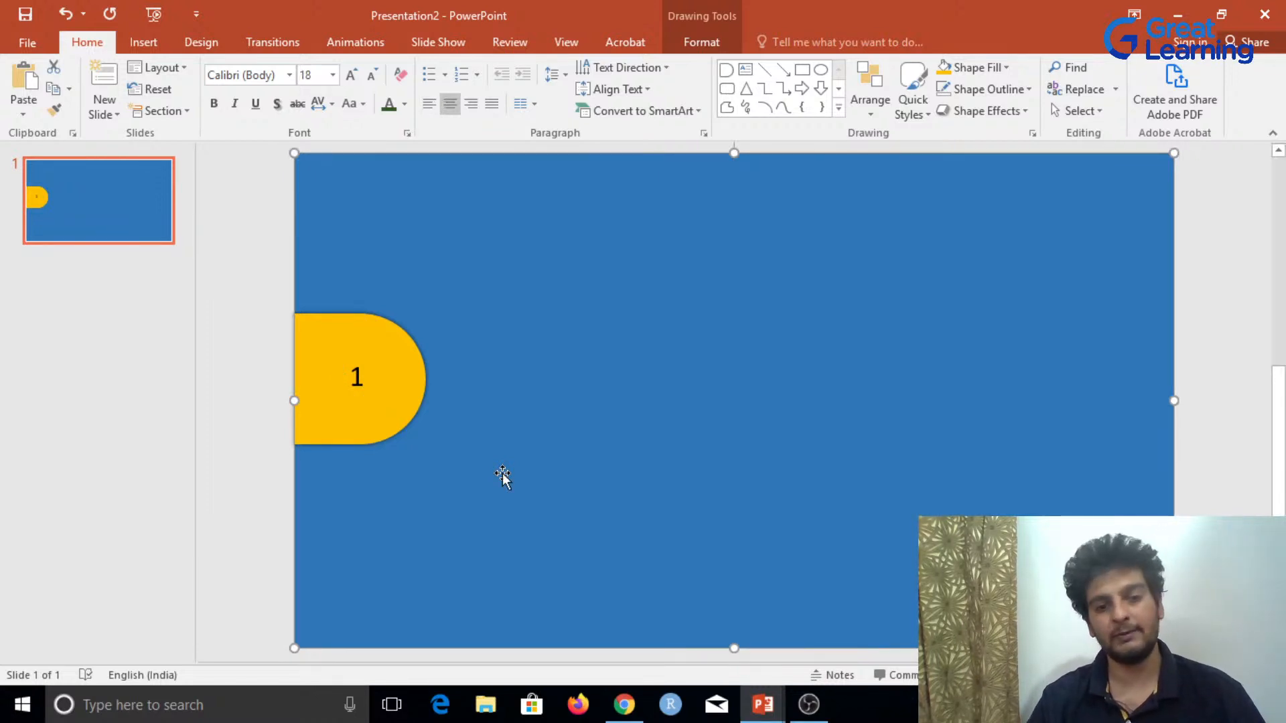
pyautogui.click(267, 334)
# Step: Copy slide 1 and paste it below as slide 2
pyautogui.click(137, 224)
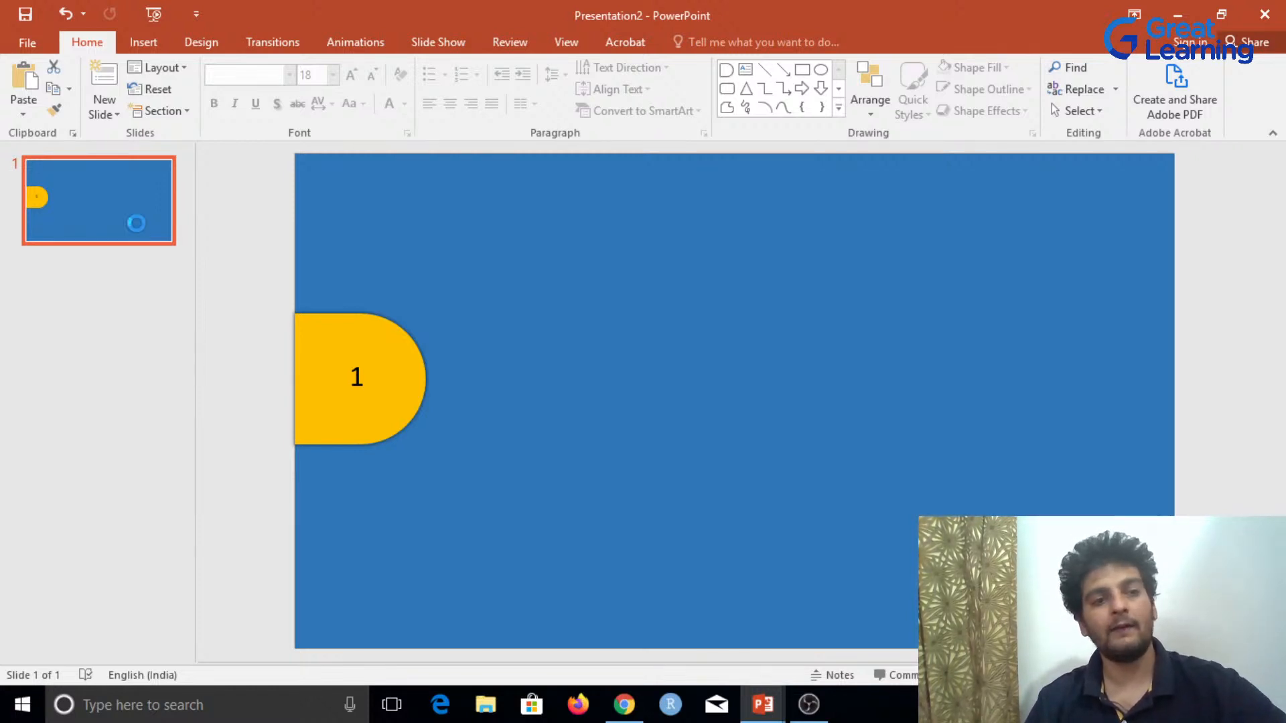
pyautogui.click(126, 366)
pyautogui.hotkey('ctrl', 'v')
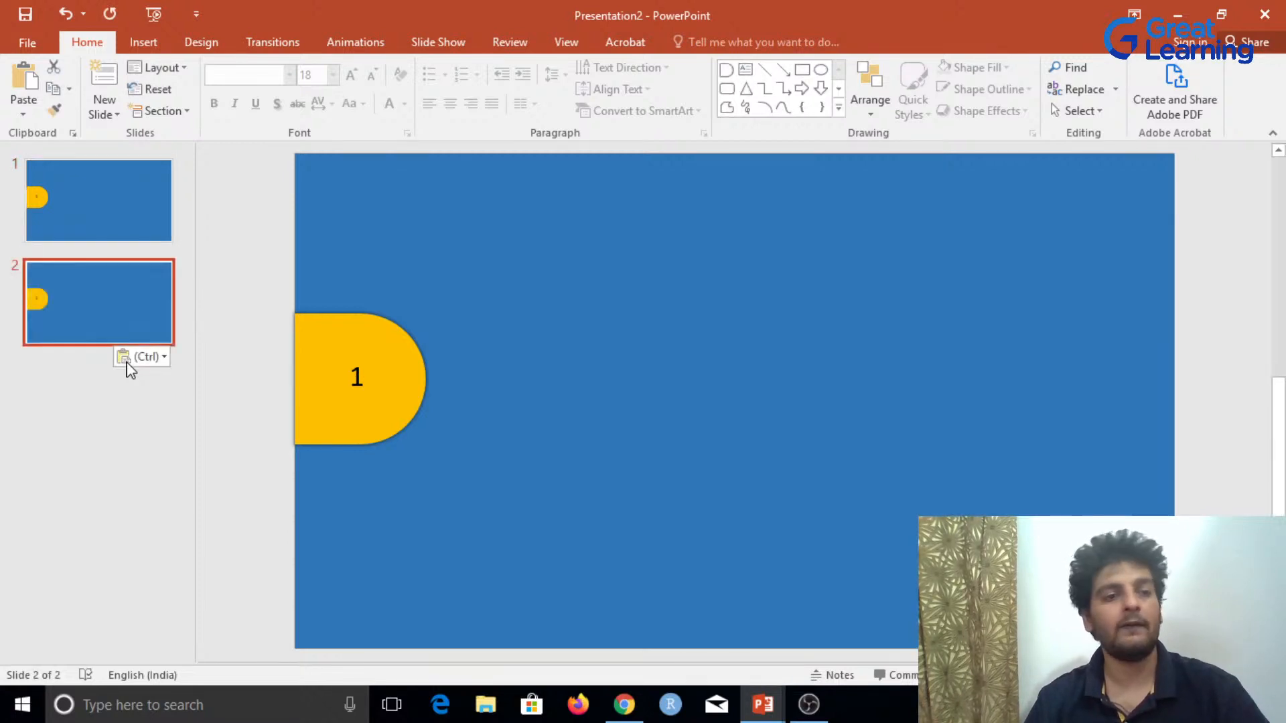
pyautogui.click(99, 204)
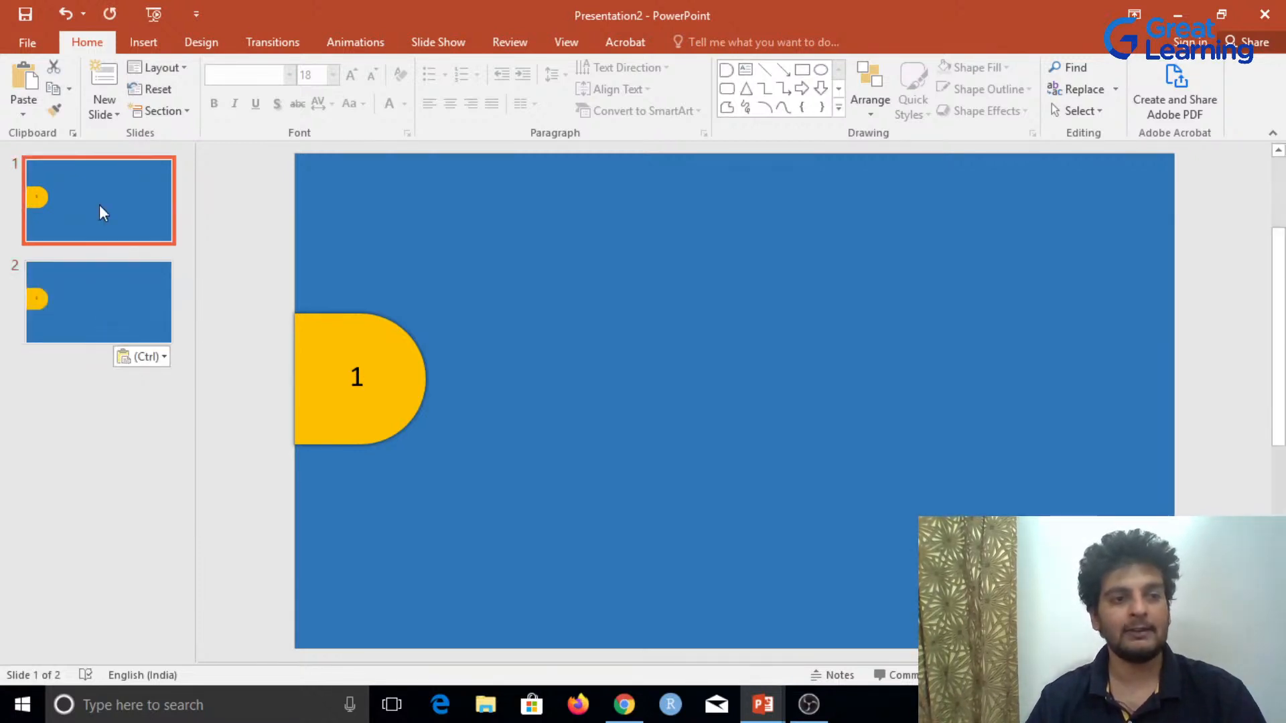
# Step: Fill slide 2's full-slide background rectangle with the theme's green
pyautogui.click(105, 319)
pyautogui.click(556, 331)
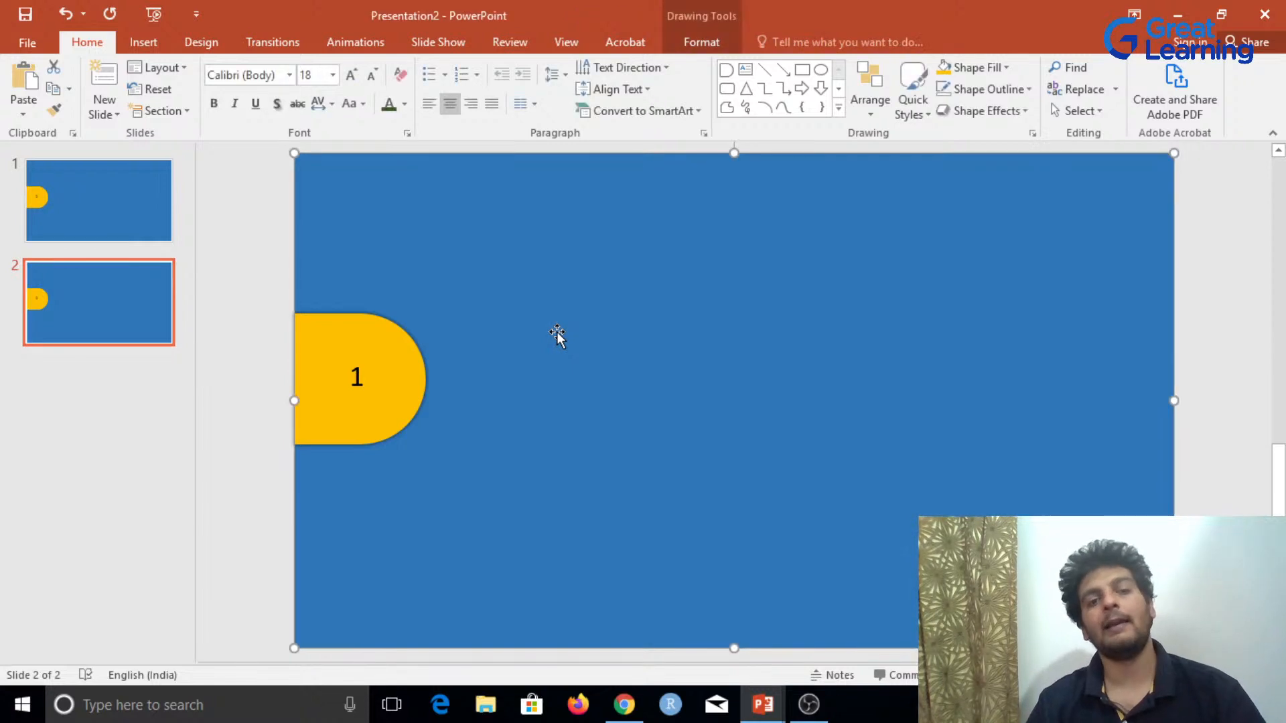
pyautogui.click(990, 71)
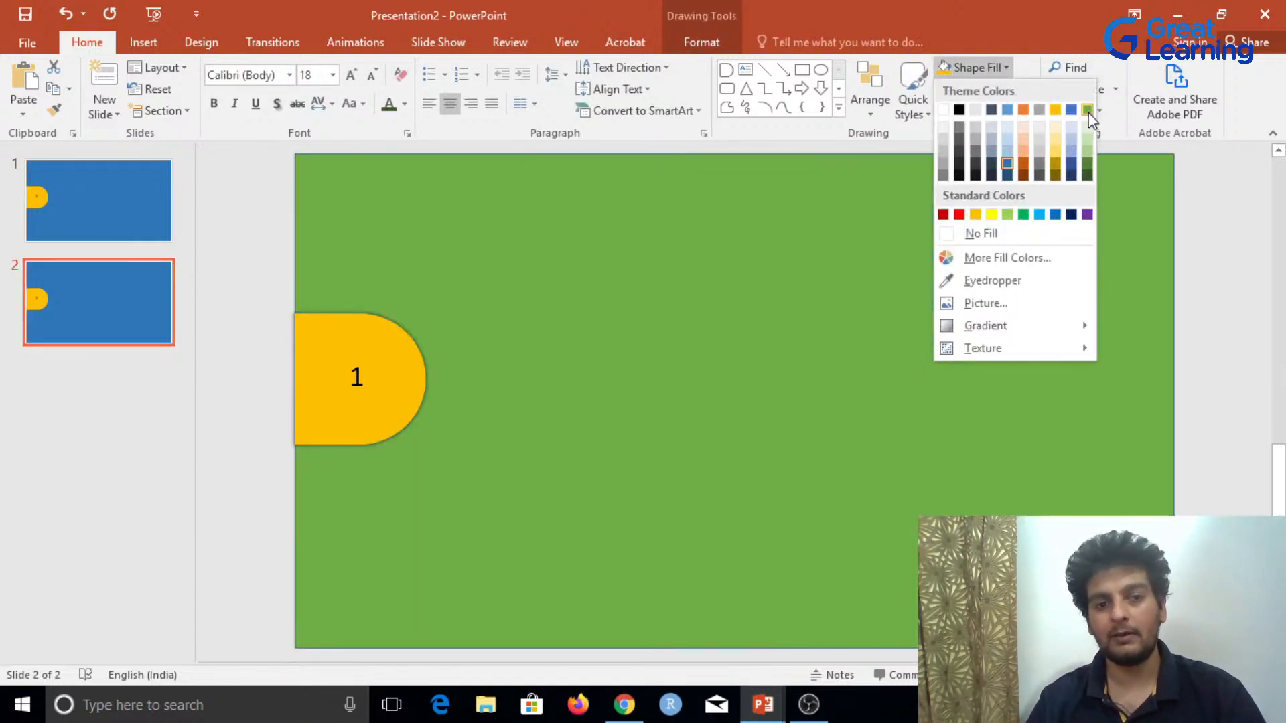
pyautogui.click(1088, 111)
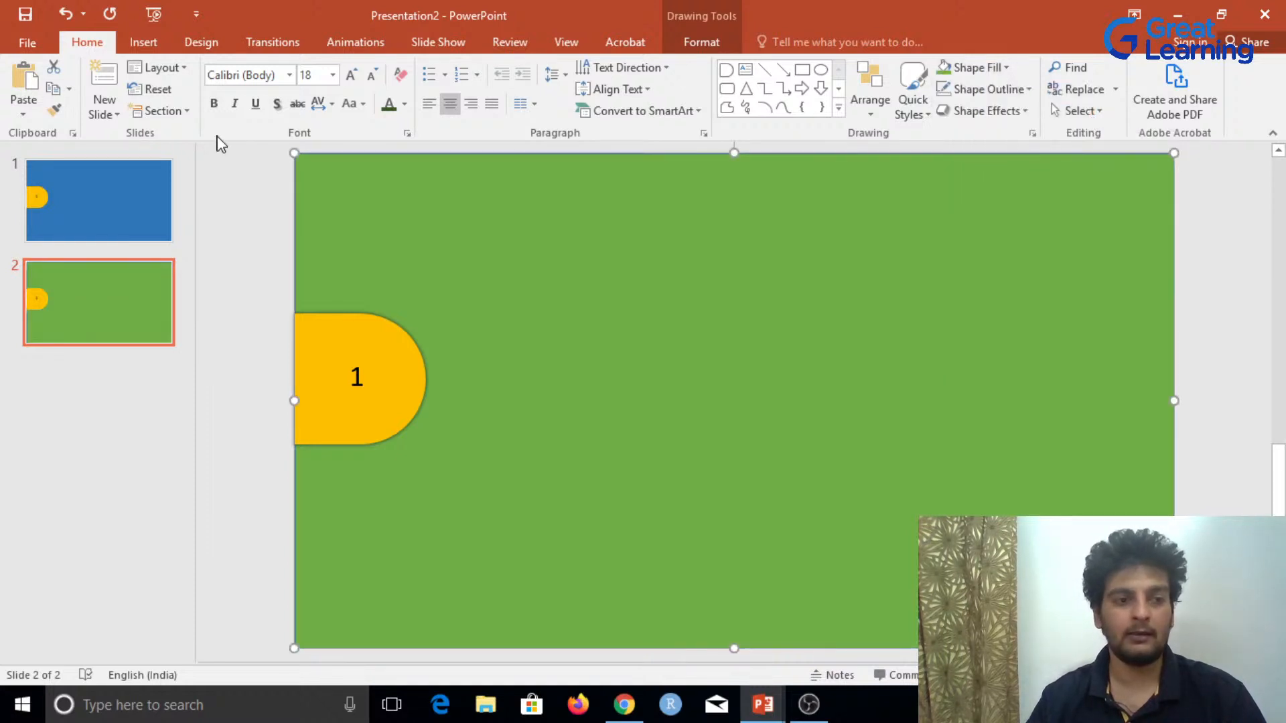
# Step: Copy the green slide 2 and paste it below as slide 3
pyautogui.click(96, 289)
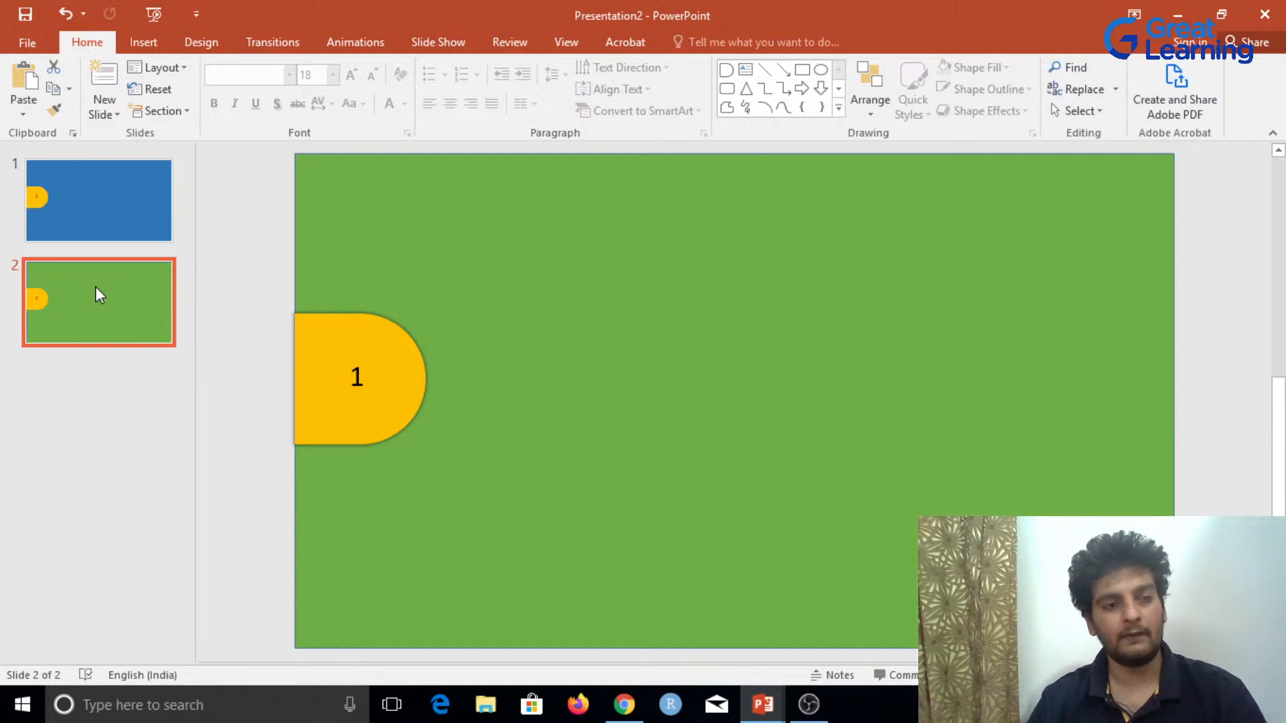
pyautogui.hotkey('ctrl', 'c')
pyautogui.click(92, 376)
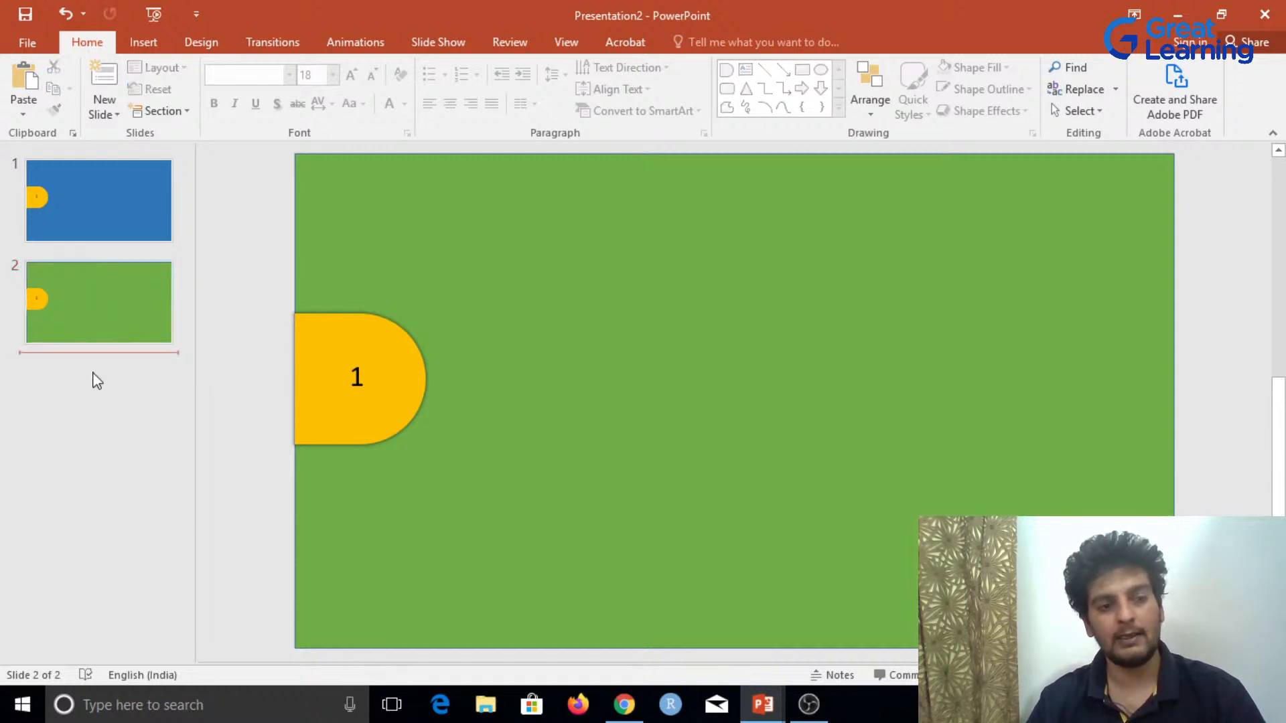
pyautogui.hotkey('ctrl', 'v')
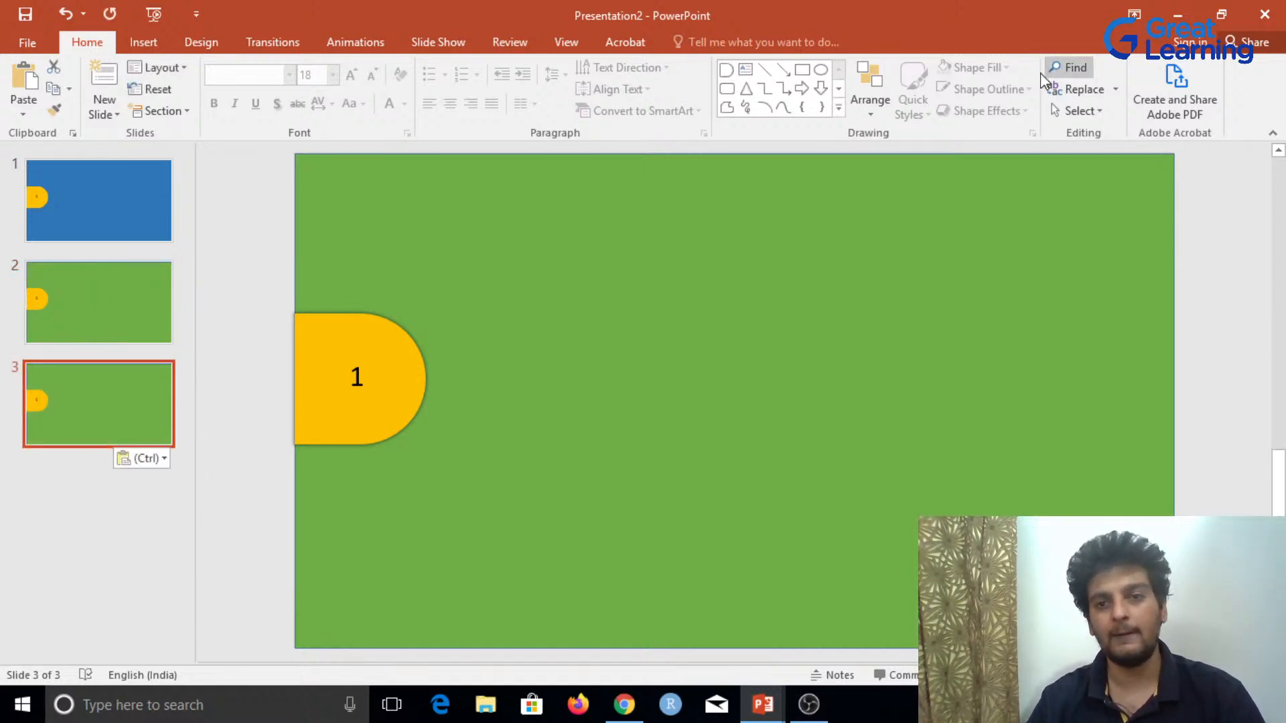
# Step: Fill slide 3's full-slide background rectangle with the theme's dark orange
pyautogui.click(712, 289)
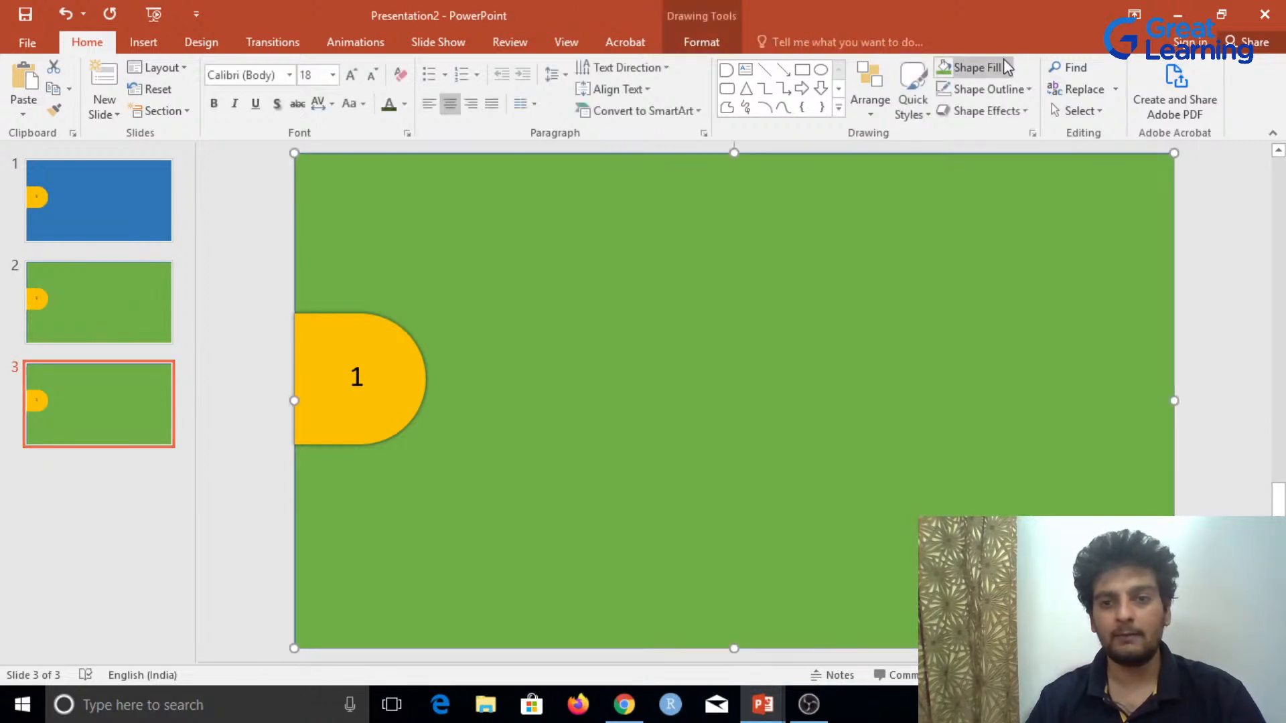
pyautogui.click(978, 67)
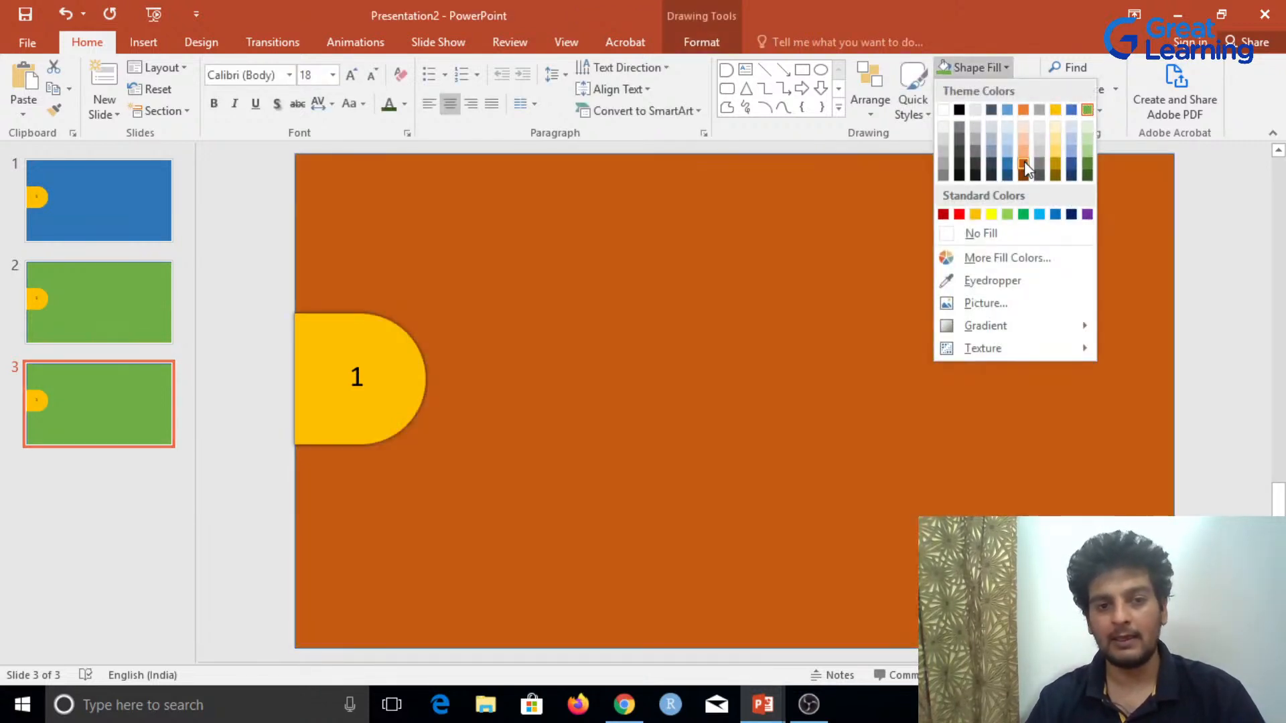
pyautogui.click(1024, 162)
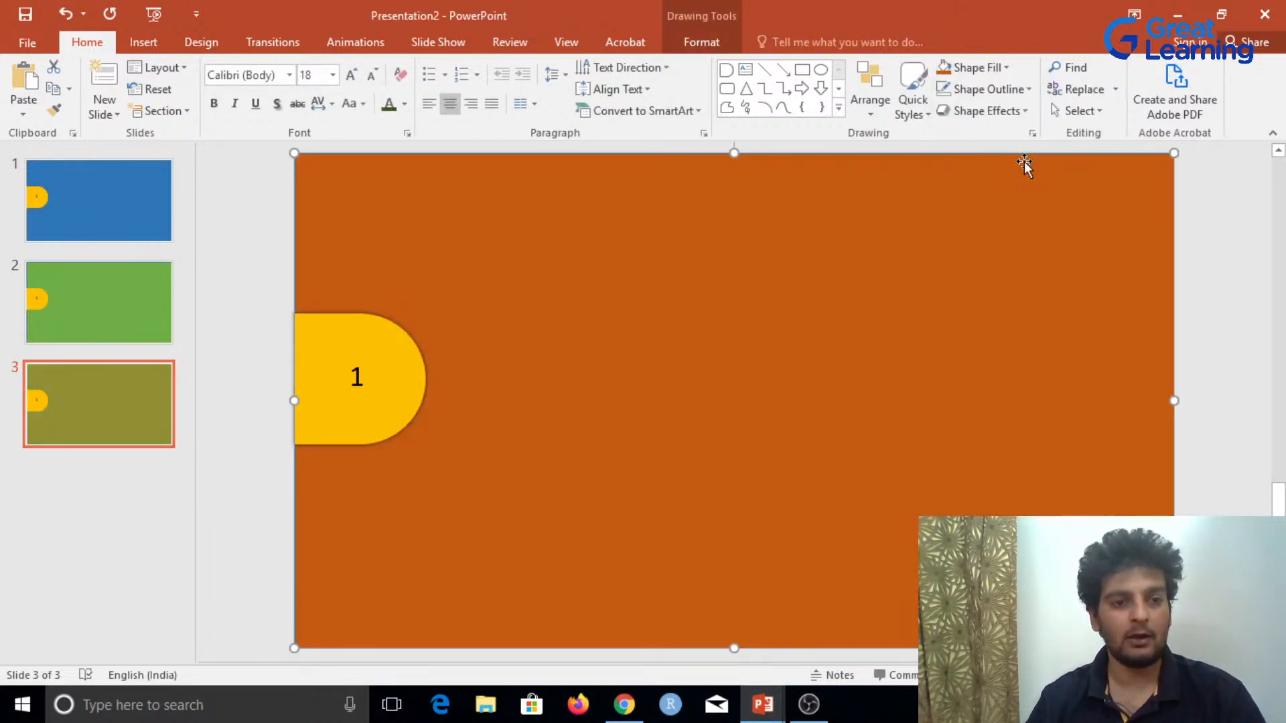
pyautogui.click(241, 404)
# Step: Change the number on the gold shape of slide 2 to 2
pyautogui.click(30, 299)
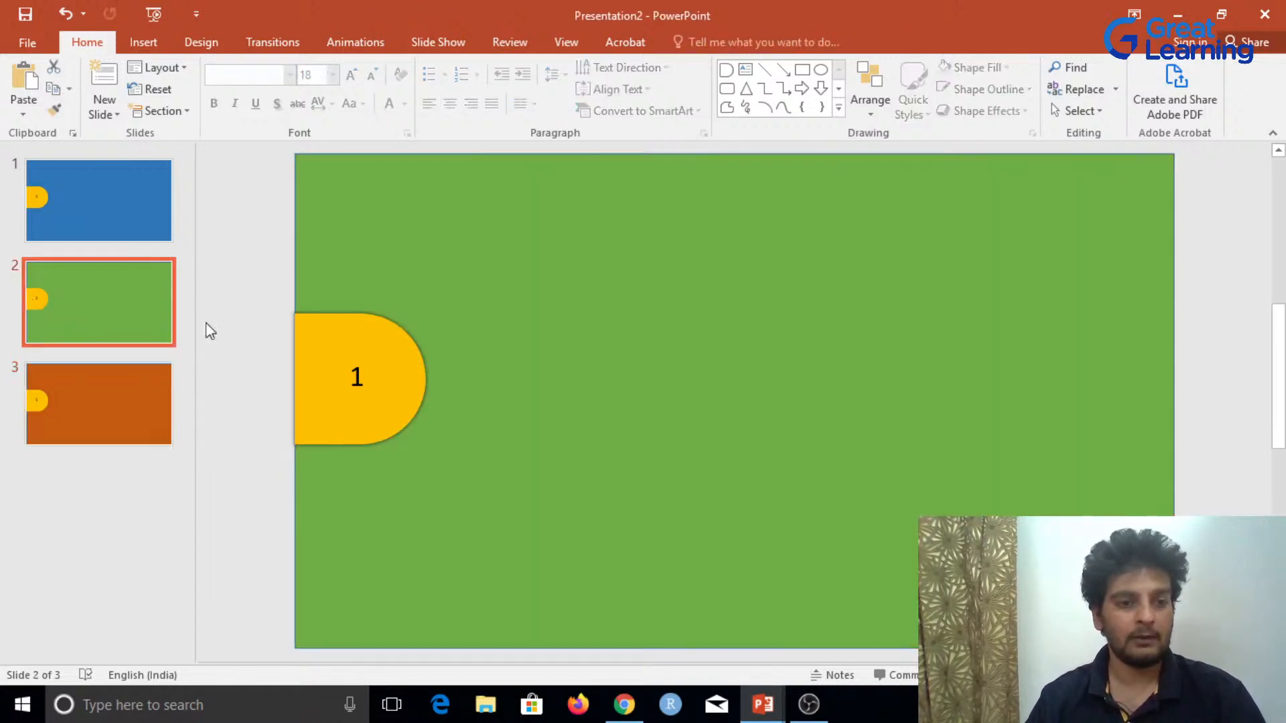
pyautogui.click(365, 378)
pyautogui.press('BackSpace')
pyautogui.write('2')
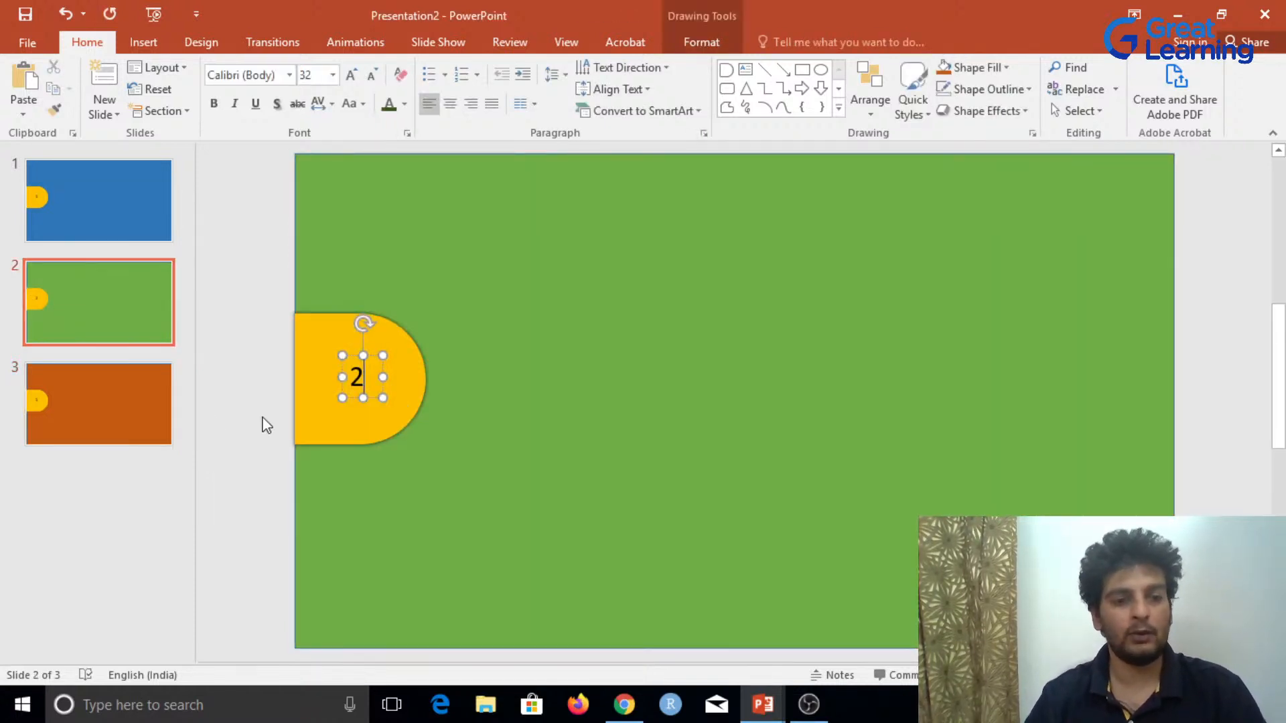
# Step: Change the number on the gold shape of slide 3 to 3
pyautogui.click(107, 402)
pyautogui.click(355, 375)
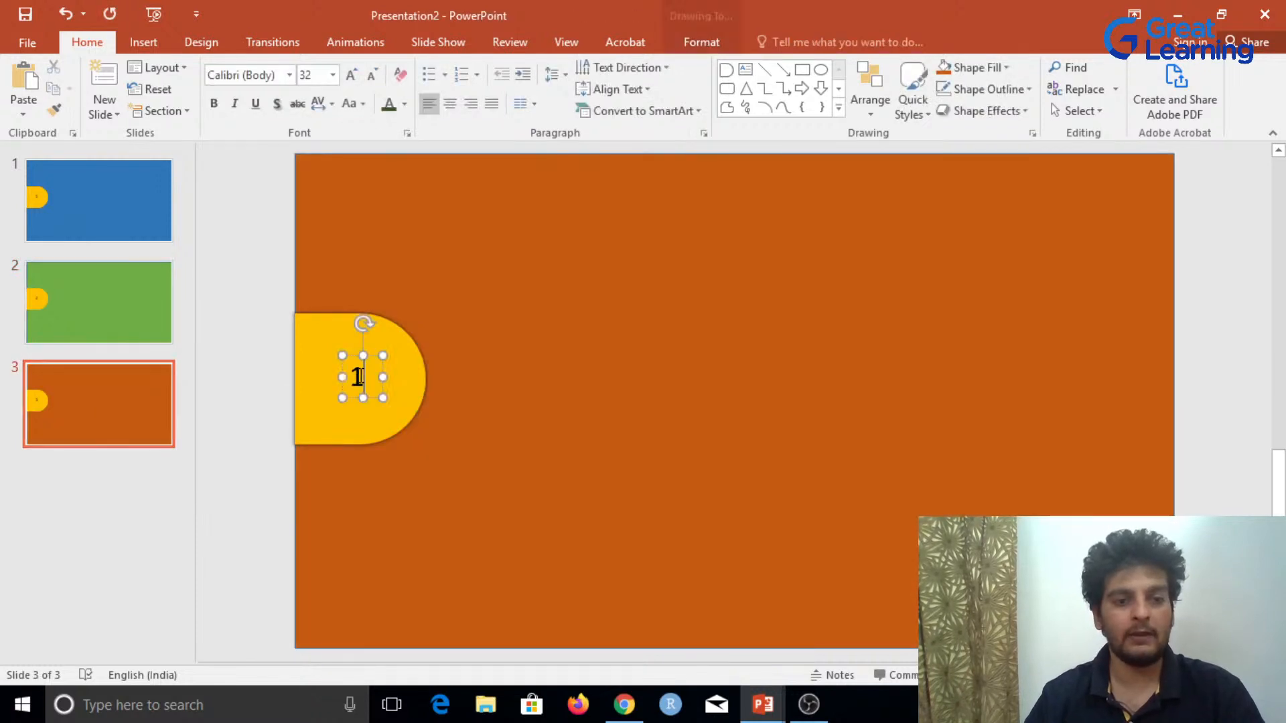
pyautogui.press('BackSpace')
pyautogui.write('3')
pyautogui.click(613, 488)
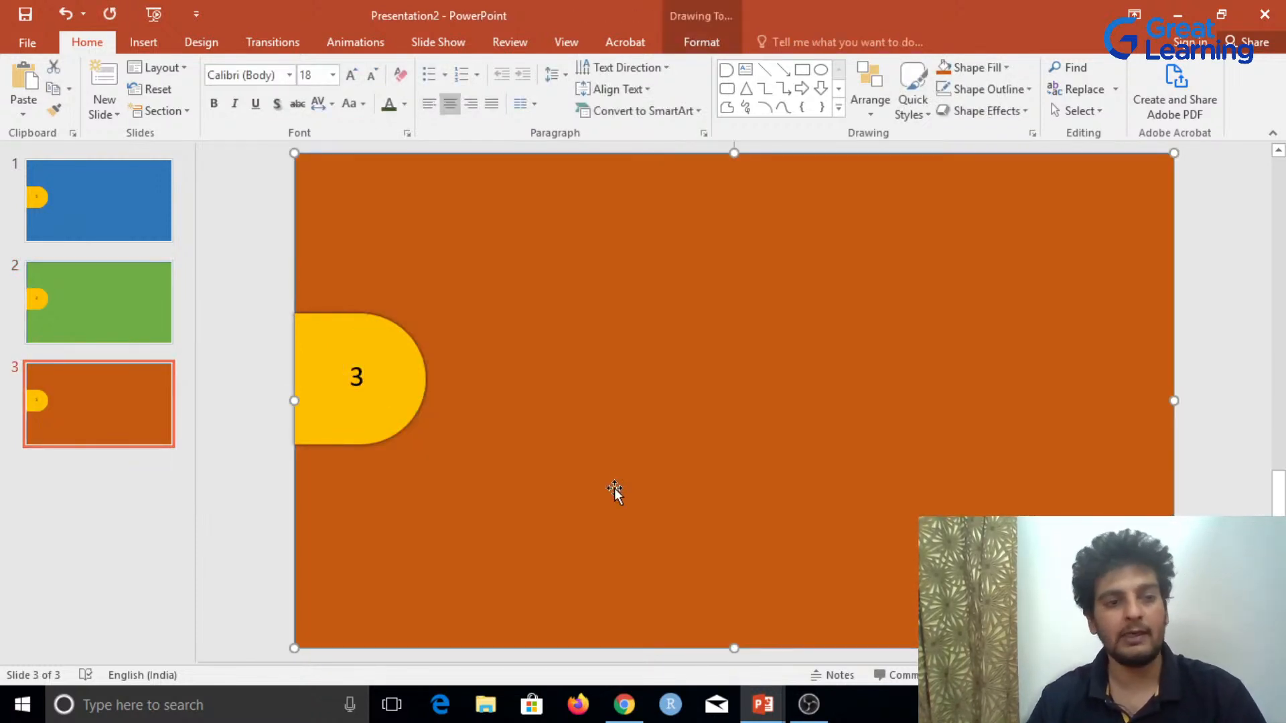
# Step: Start the slide show from slide 1 and page back and forth through the three coloured slides
pyautogui.click(74, 170)
pyautogui.click(451, 47)
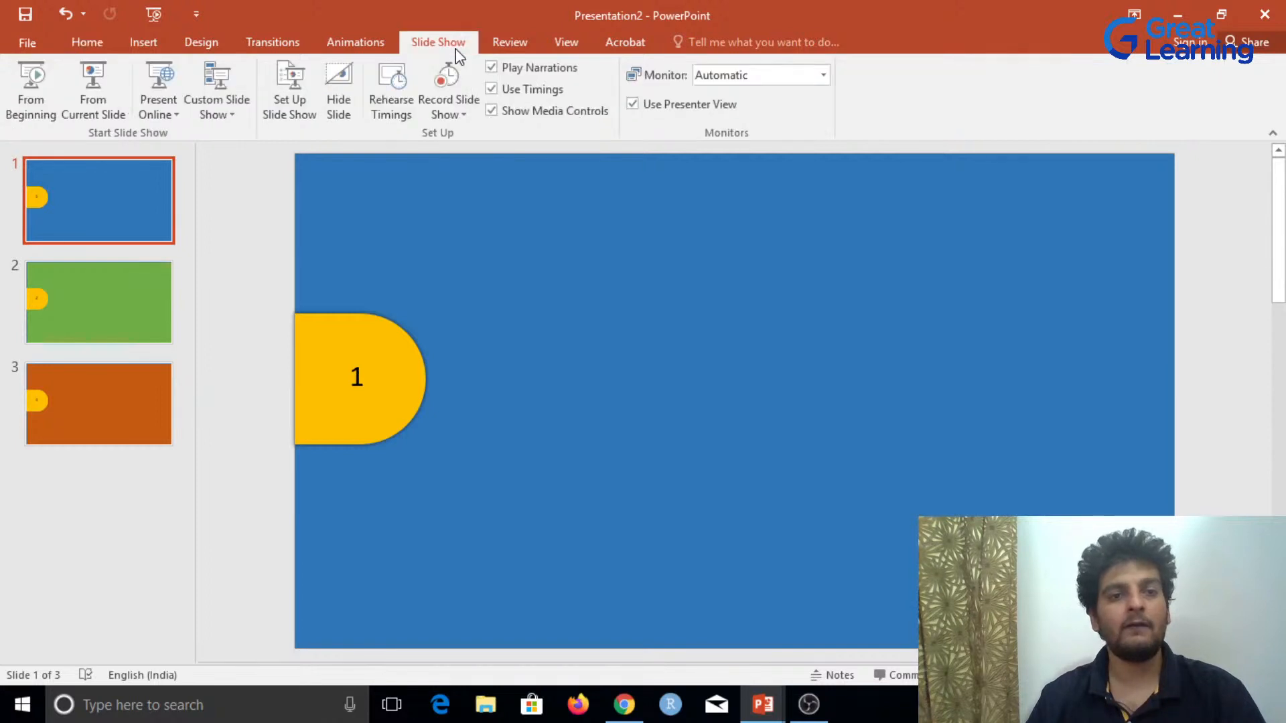
pyautogui.click(88, 83)
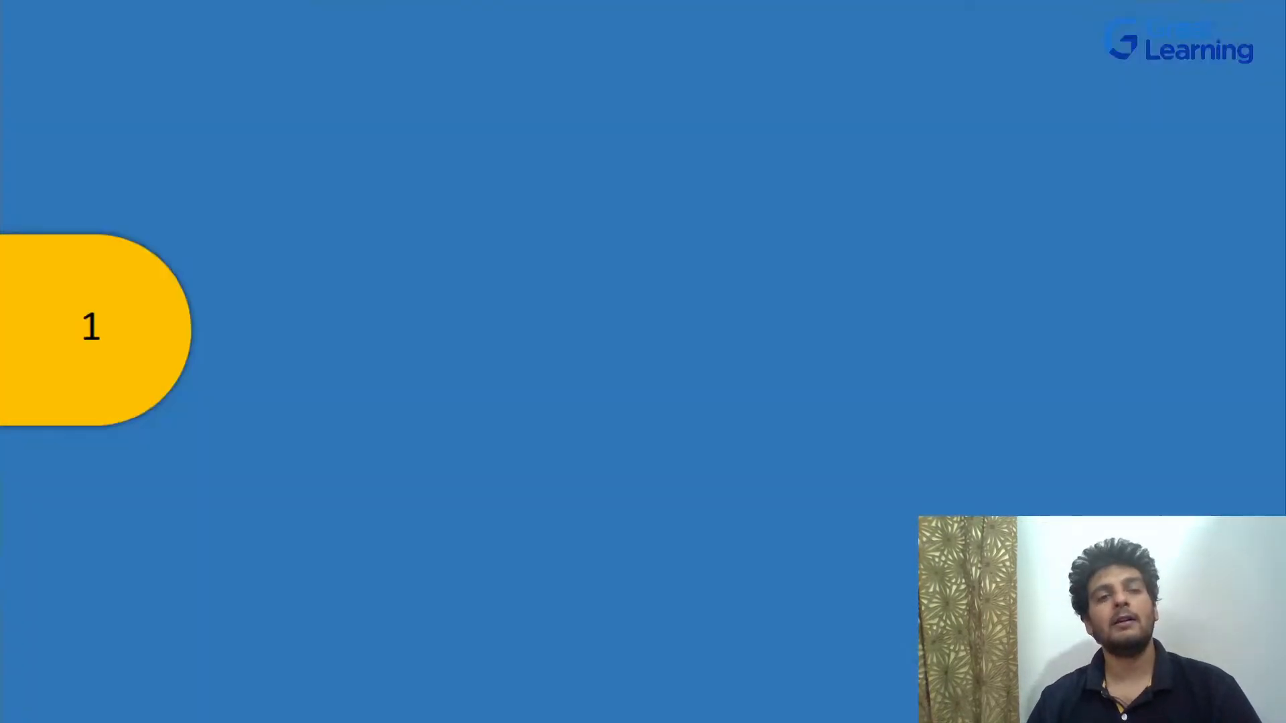
pyautogui.press('Right')
pyautogui.press('Right')
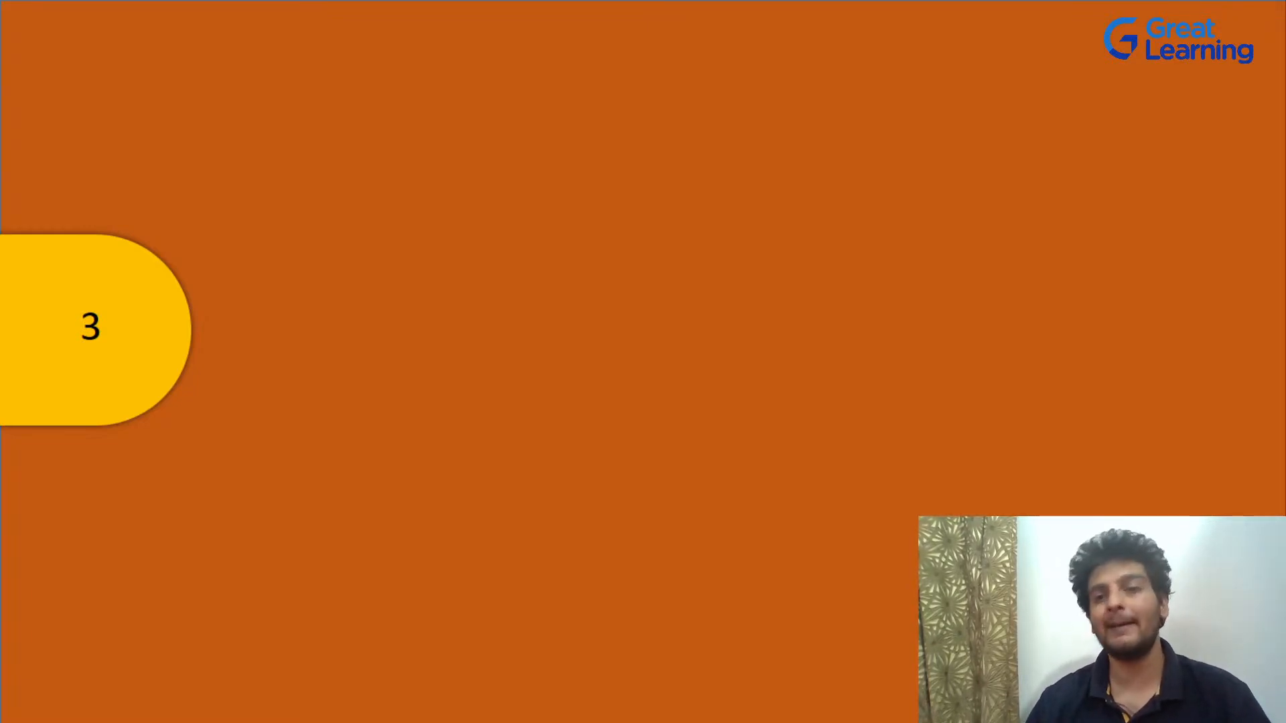
pyautogui.press('Left')
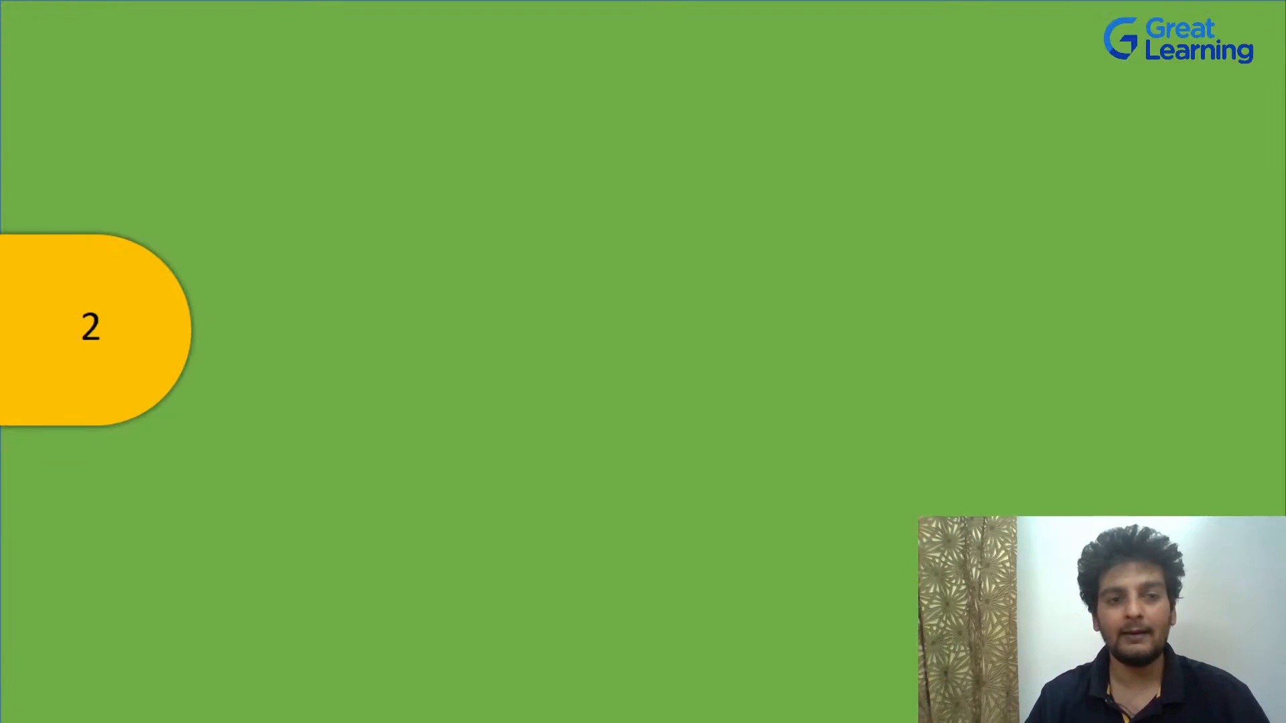
pyautogui.press('Left')
pyautogui.press('Right')
pyautogui.press('Right')
pyautogui.press('Left')
pyautogui.press('Left')
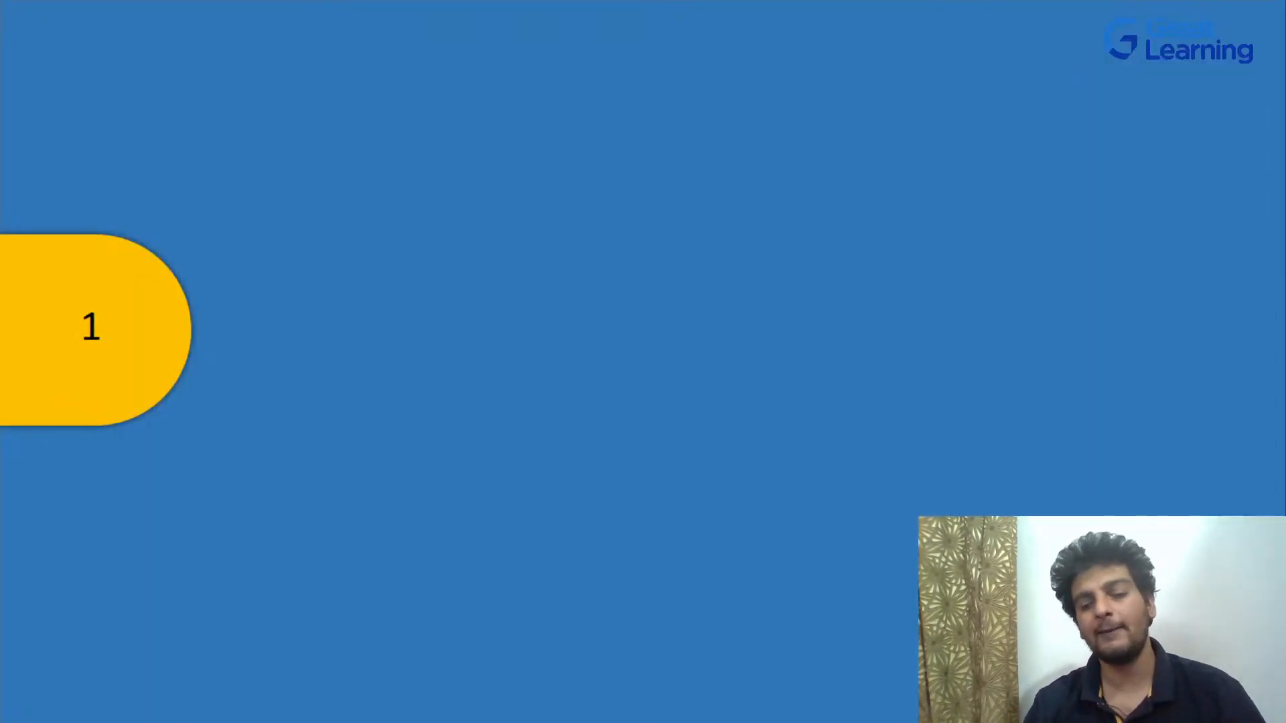
pyautogui.press('Right')
pyautogui.press('Right')
pyautogui.press('Left')
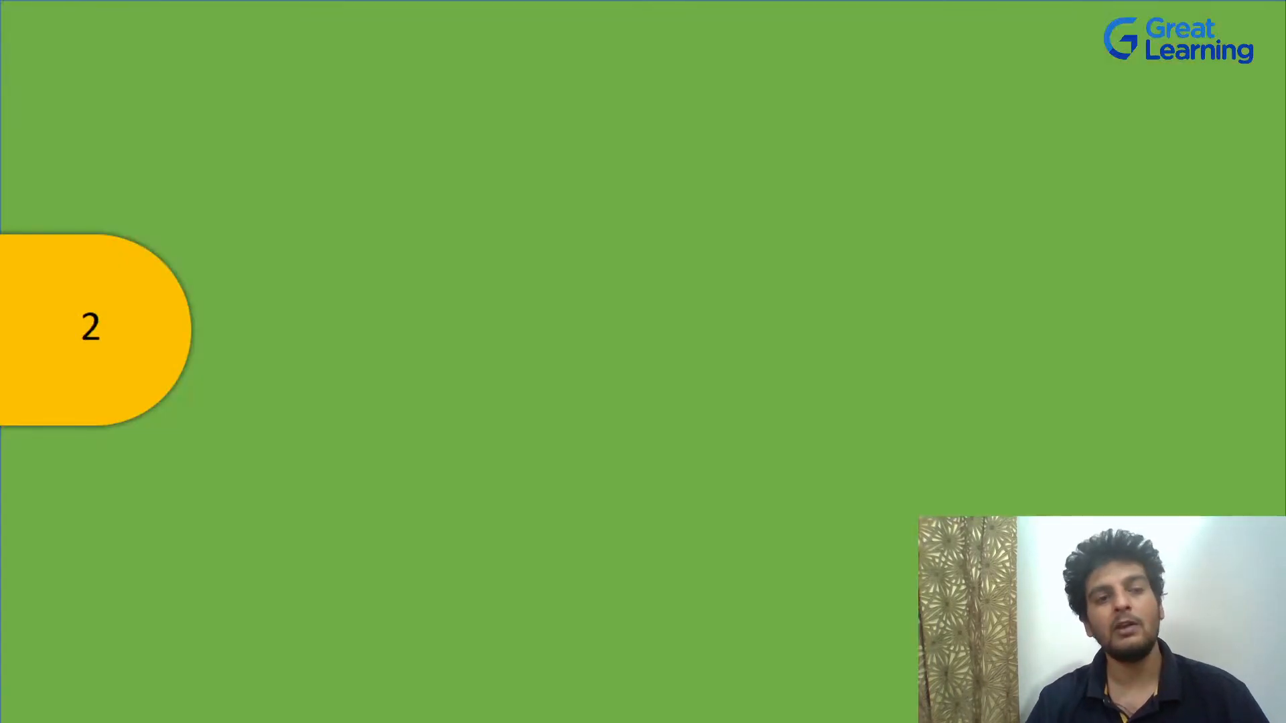
# Step: Page back to slide 1 and end the slide show
pyautogui.press('Left')
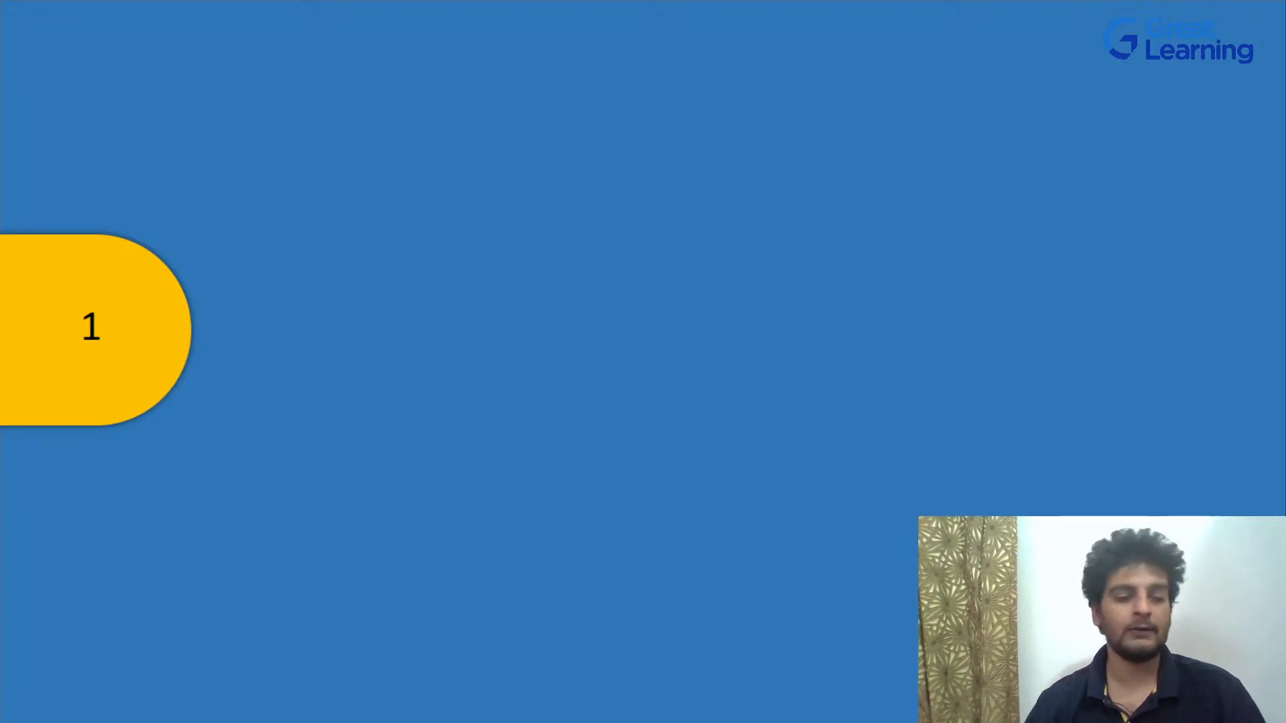
pyautogui.press('Escape')
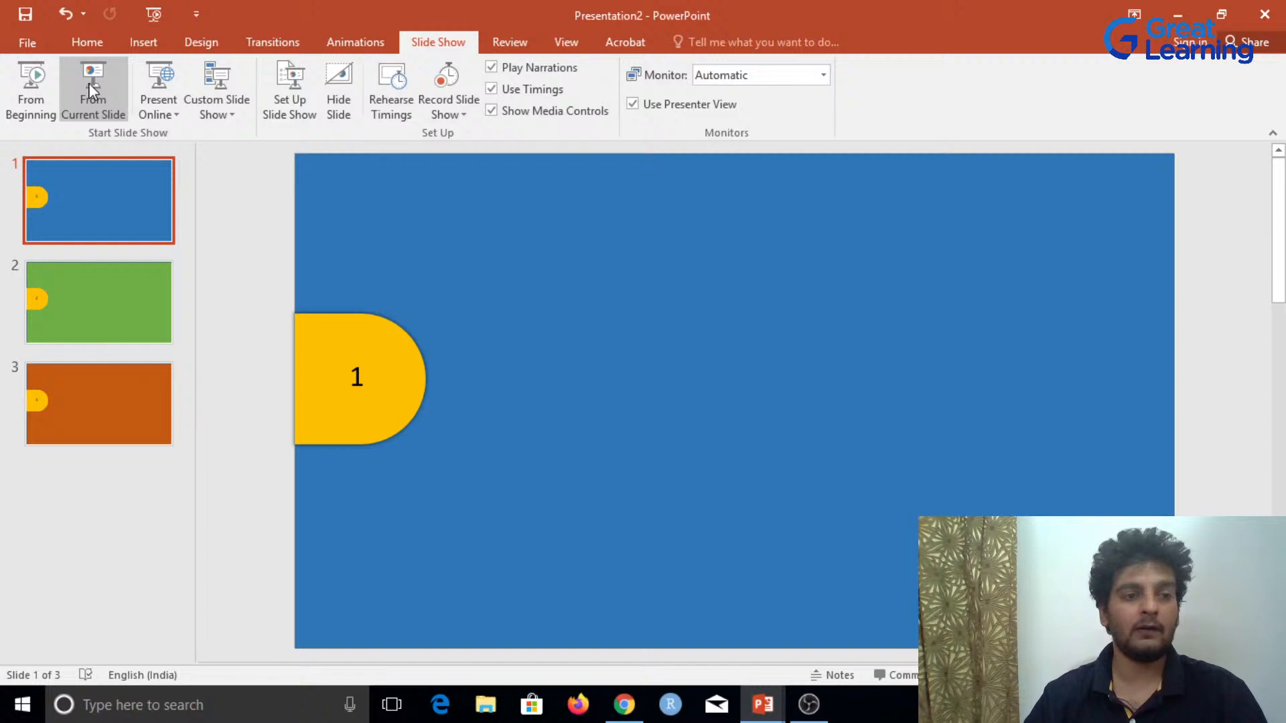
# Step: Apply the Push transition to slide 2 and slide 3
pyautogui.click(74, 290)
pyautogui.press('Down')
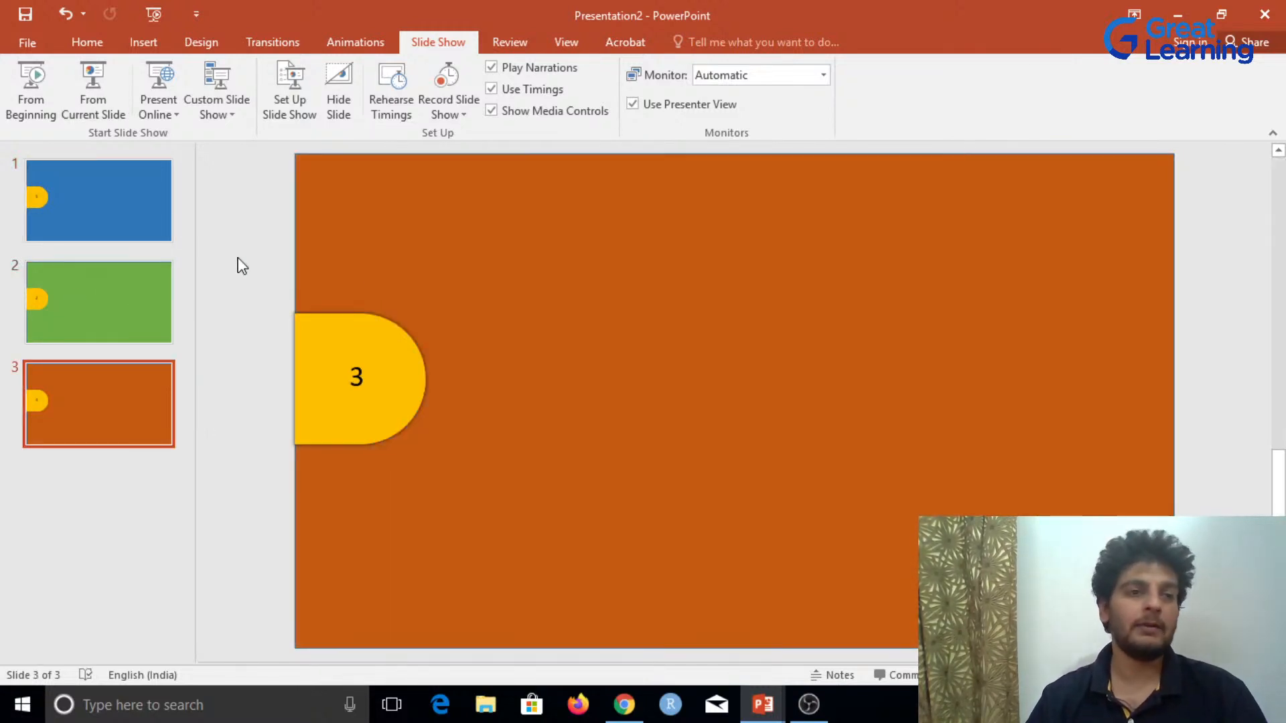
pyautogui.click(284, 48)
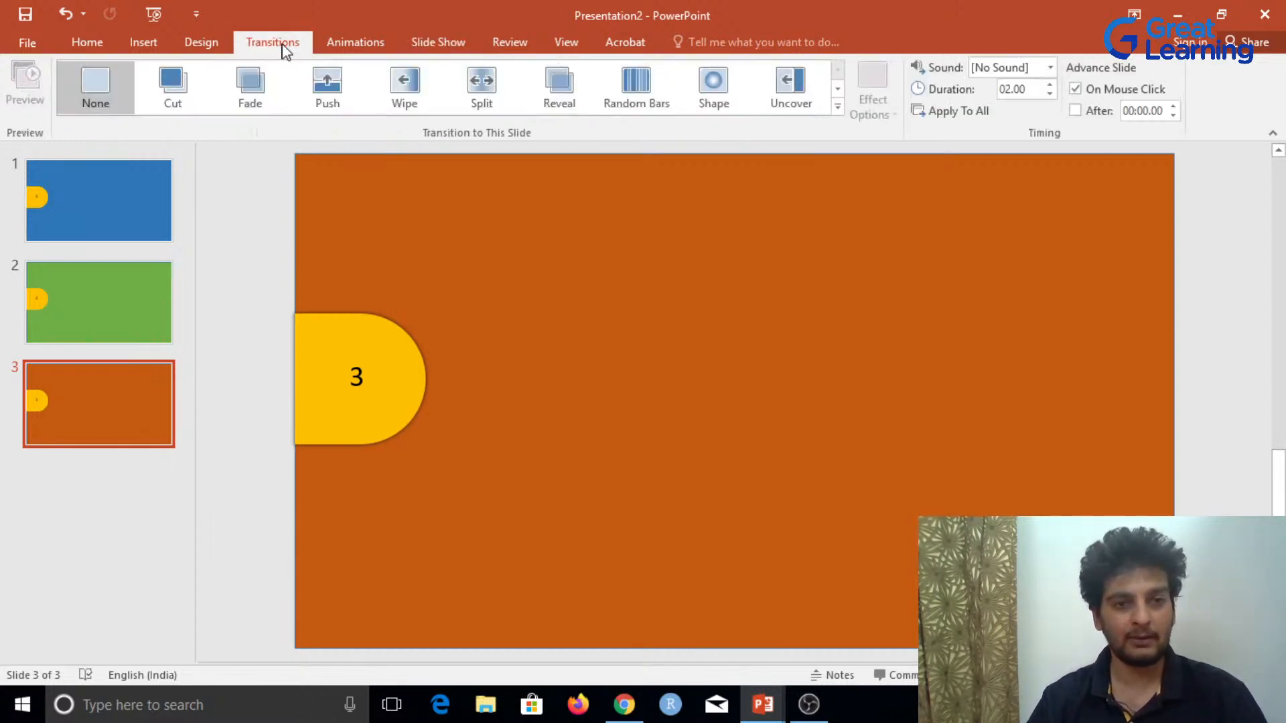
pyautogui.click(158, 160)
pyautogui.click(140, 290)
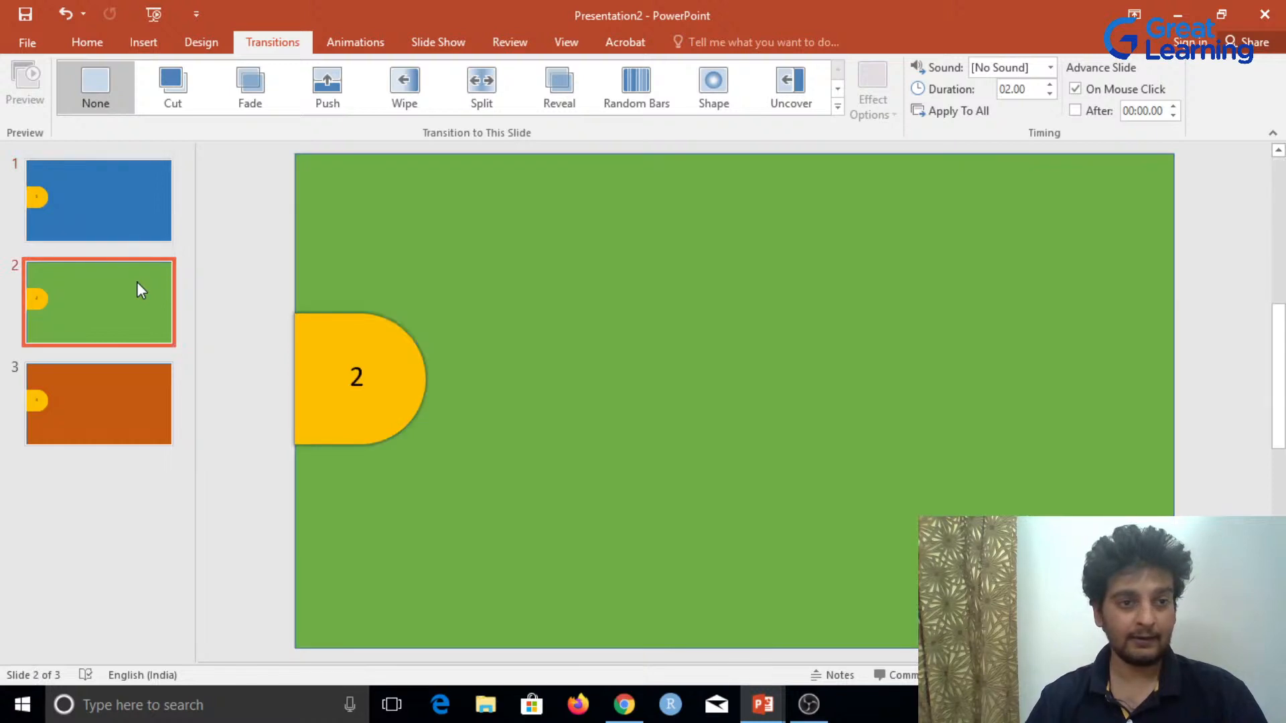
pyautogui.click(323, 95)
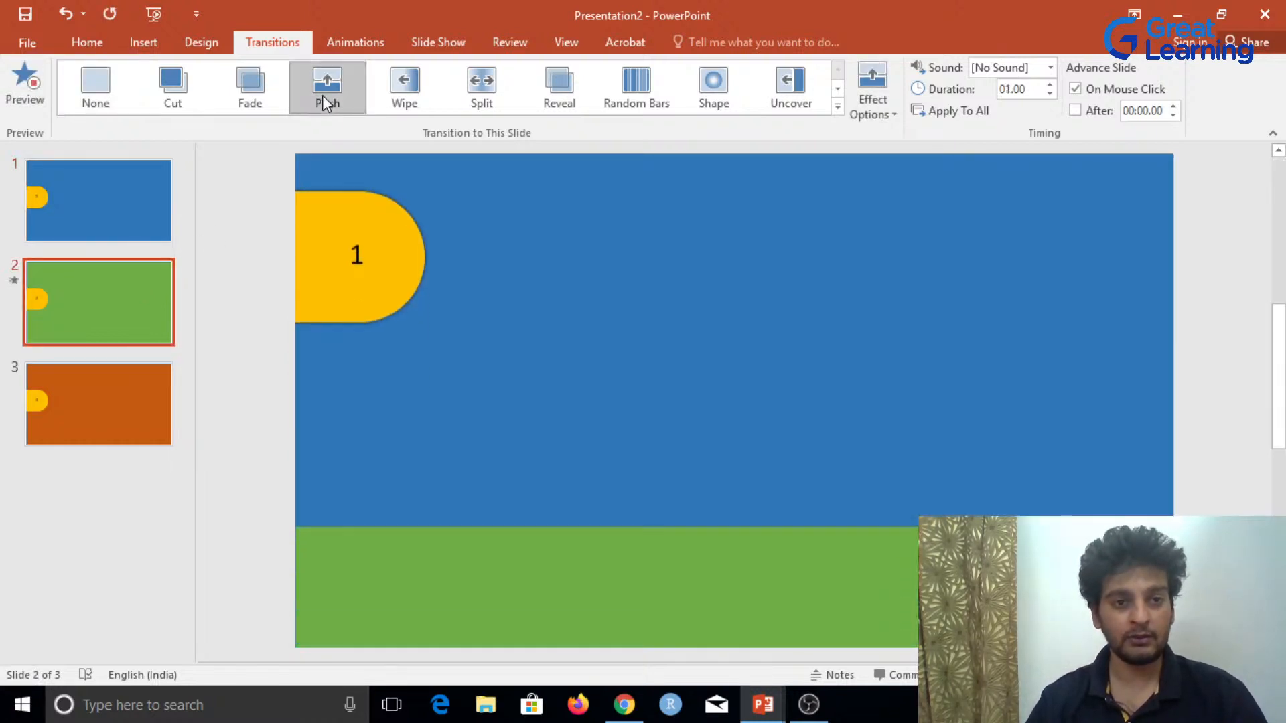
pyautogui.click(137, 383)
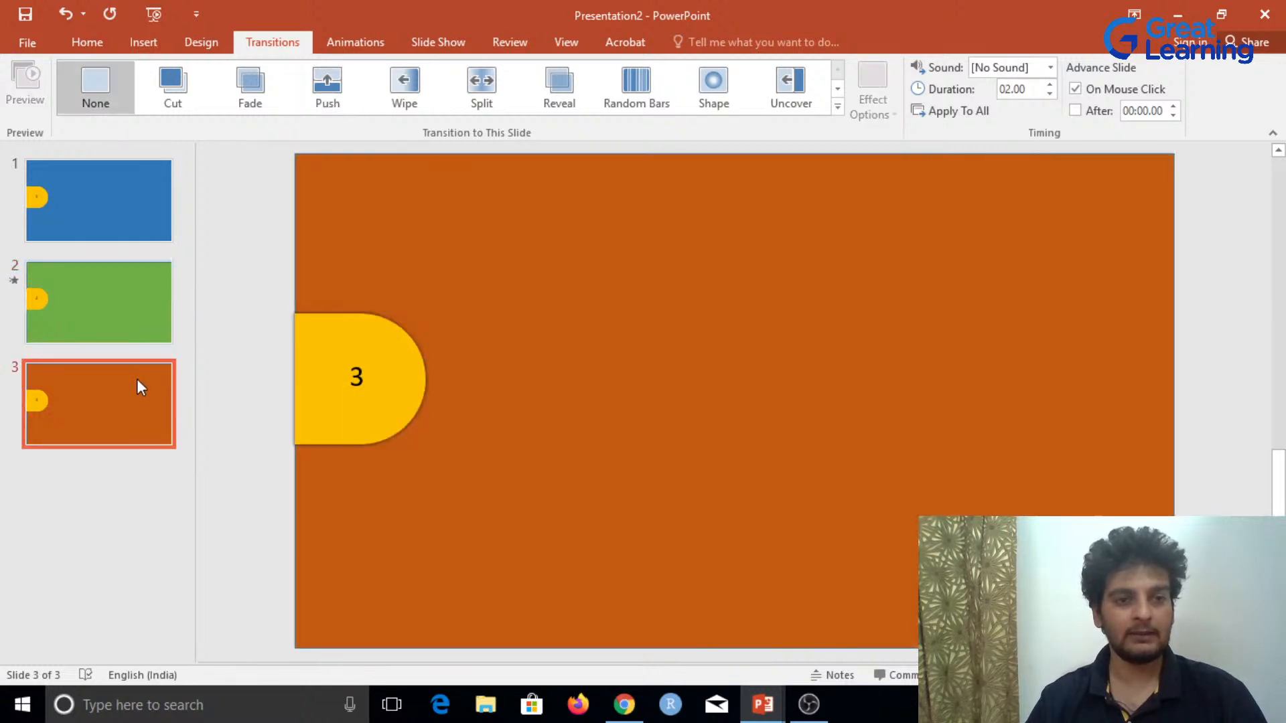
pyautogui.click(331, 85)
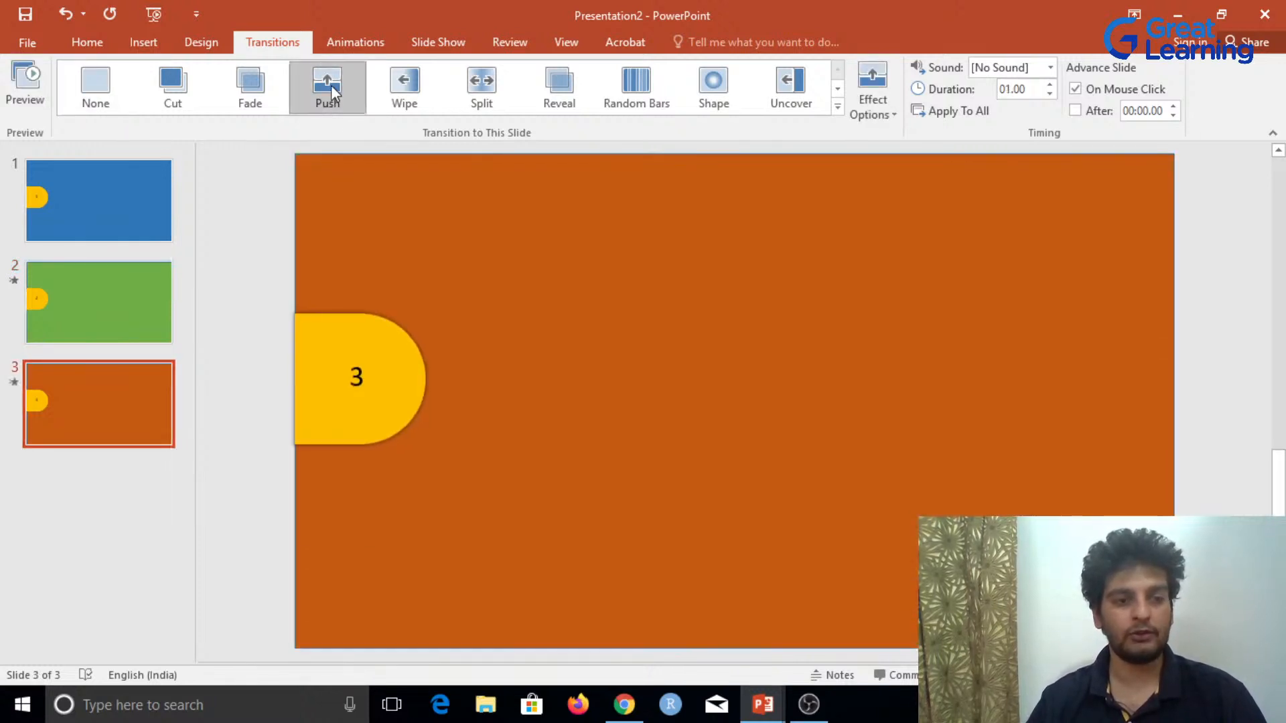
# Step: Present the slides from slide 1, paging forward and back to watch the Push transitions, and end the show
pyautogui.click(169, 177)
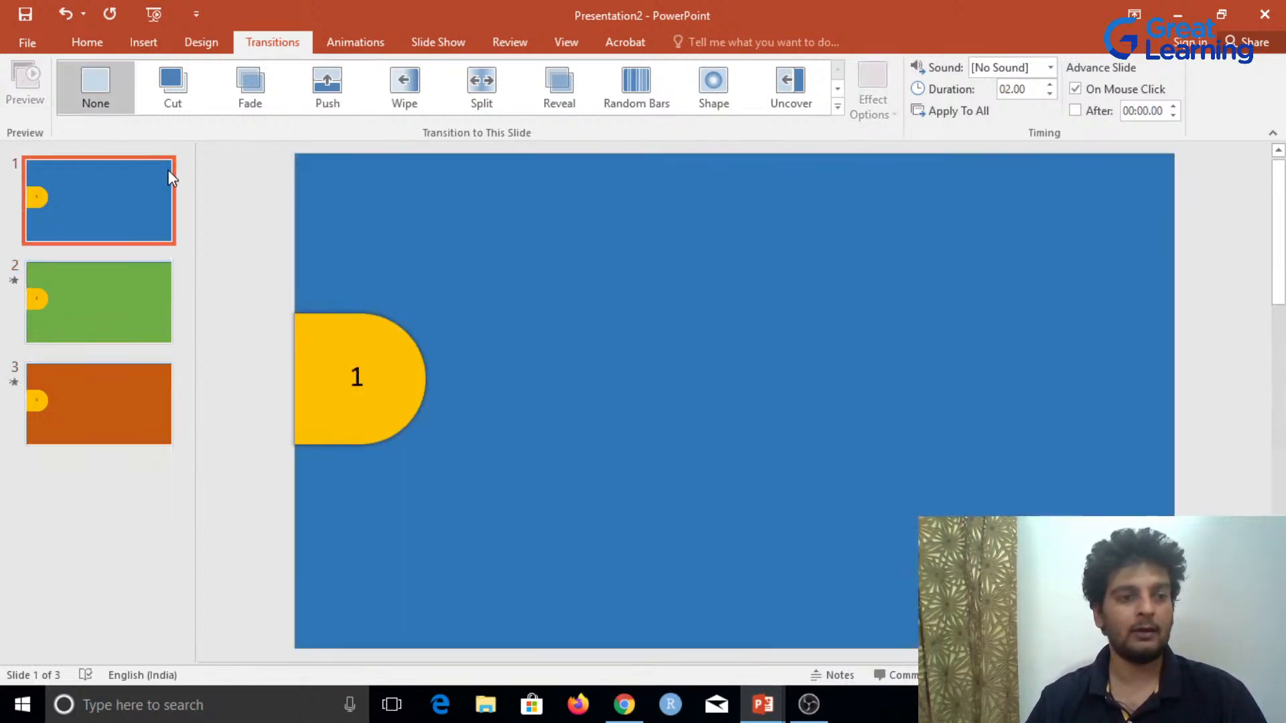
pyautogui.click(461, 39)
pyautogui.click(109, 95)
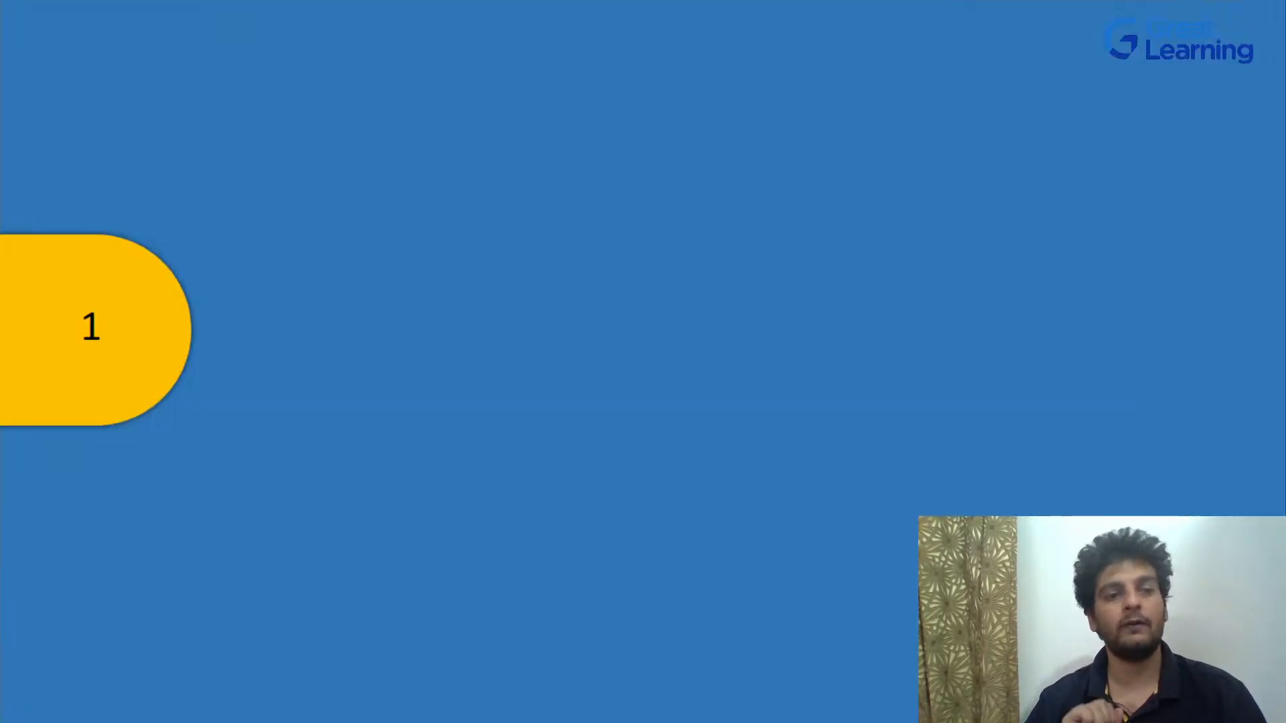
pyautogui.press('Right')
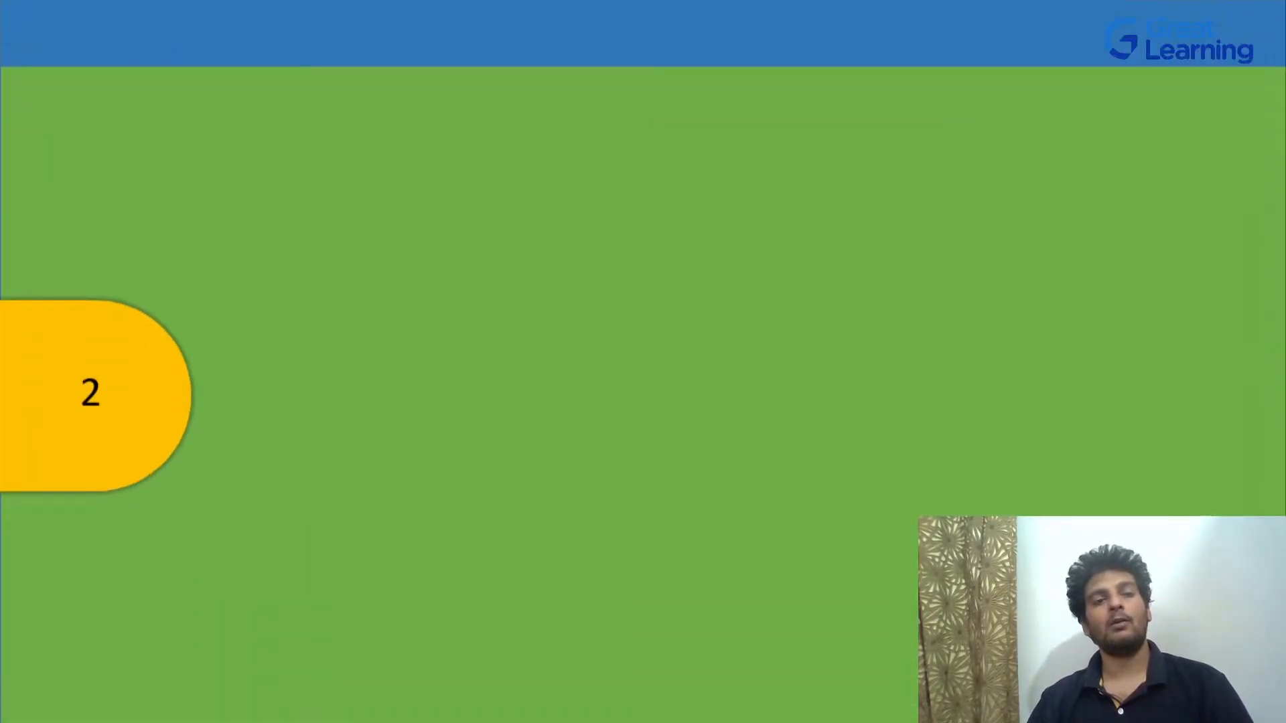
pyautogui.press('Right')
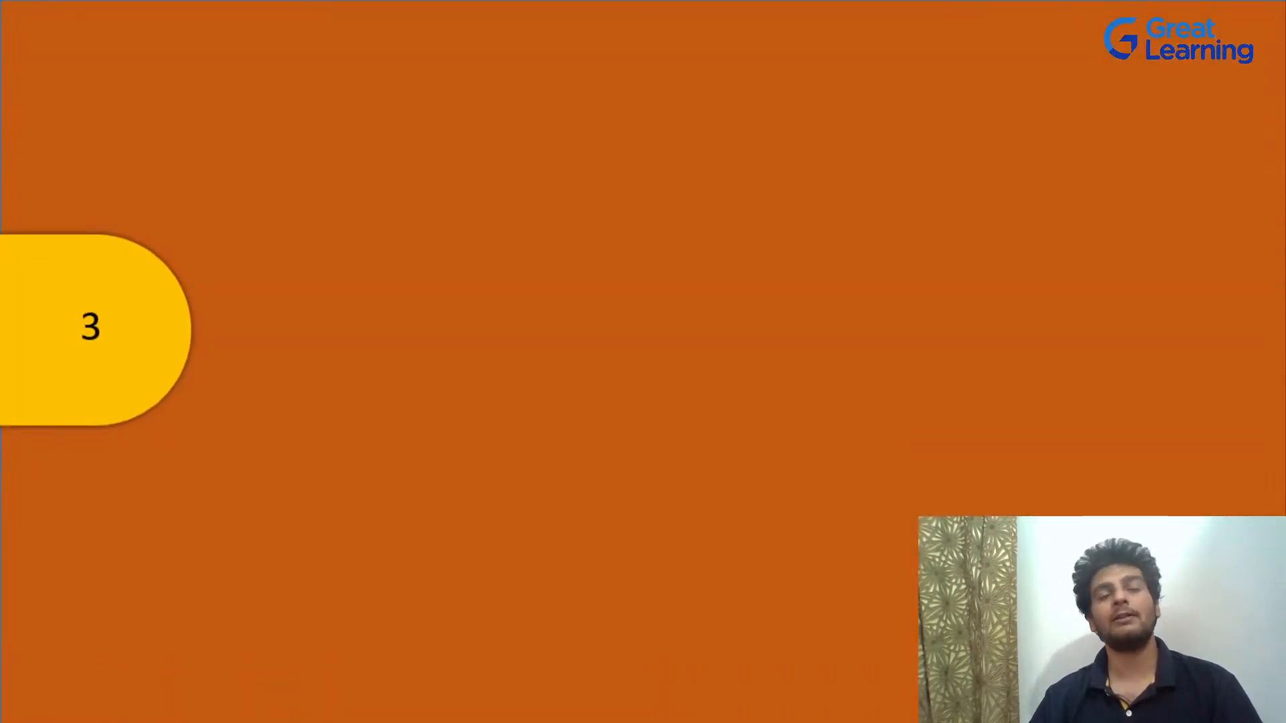
pyautogui.press('Left')
pyautogui.press('Left')
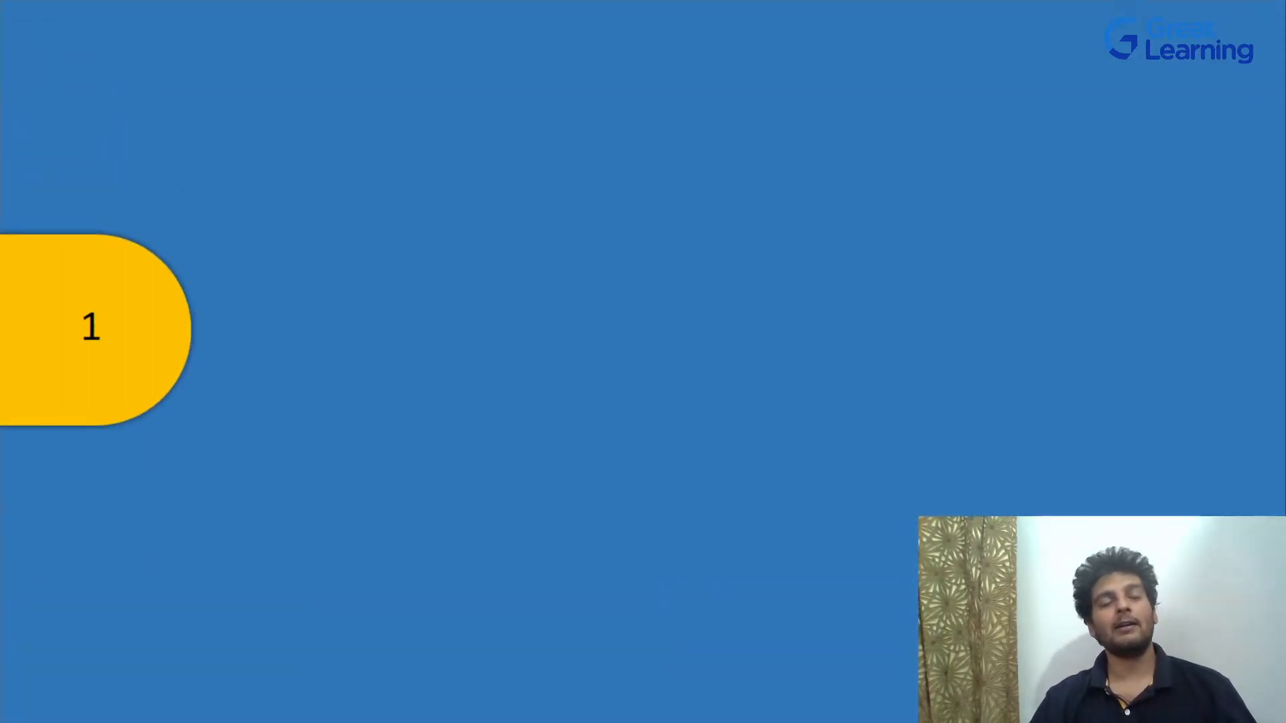
pyautogui.press('Right')
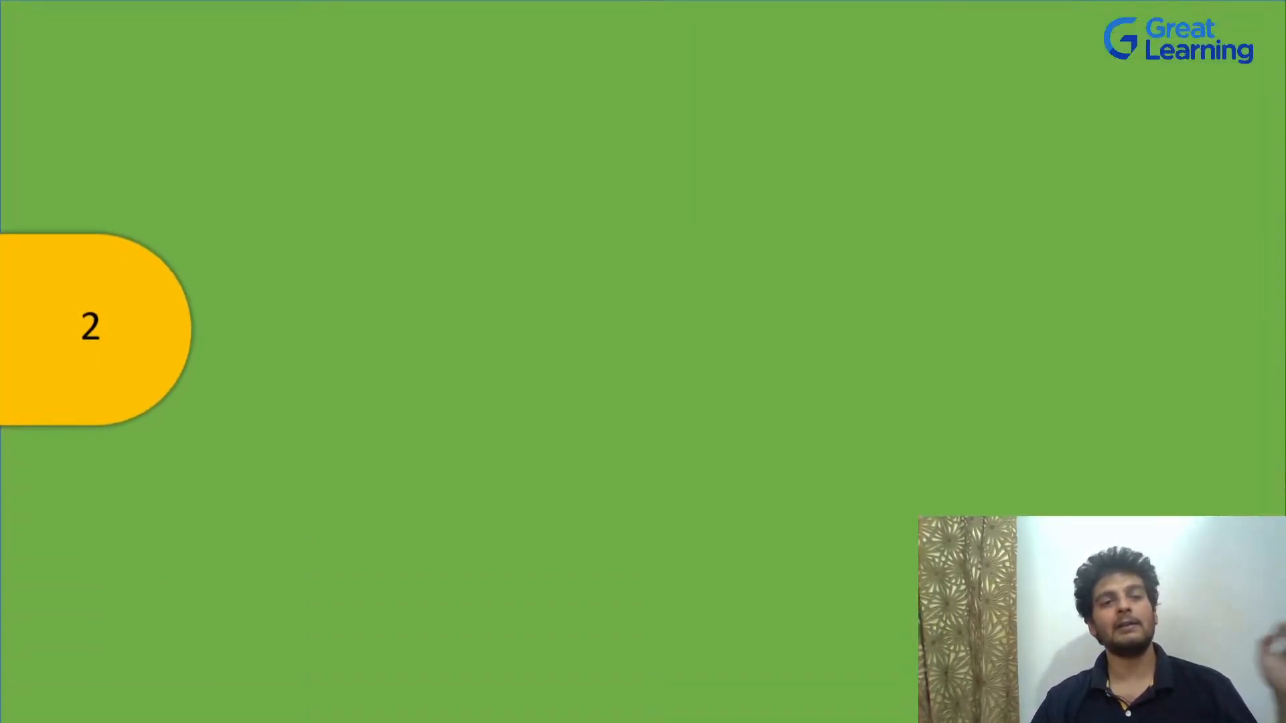
pyautogui.press('Right')
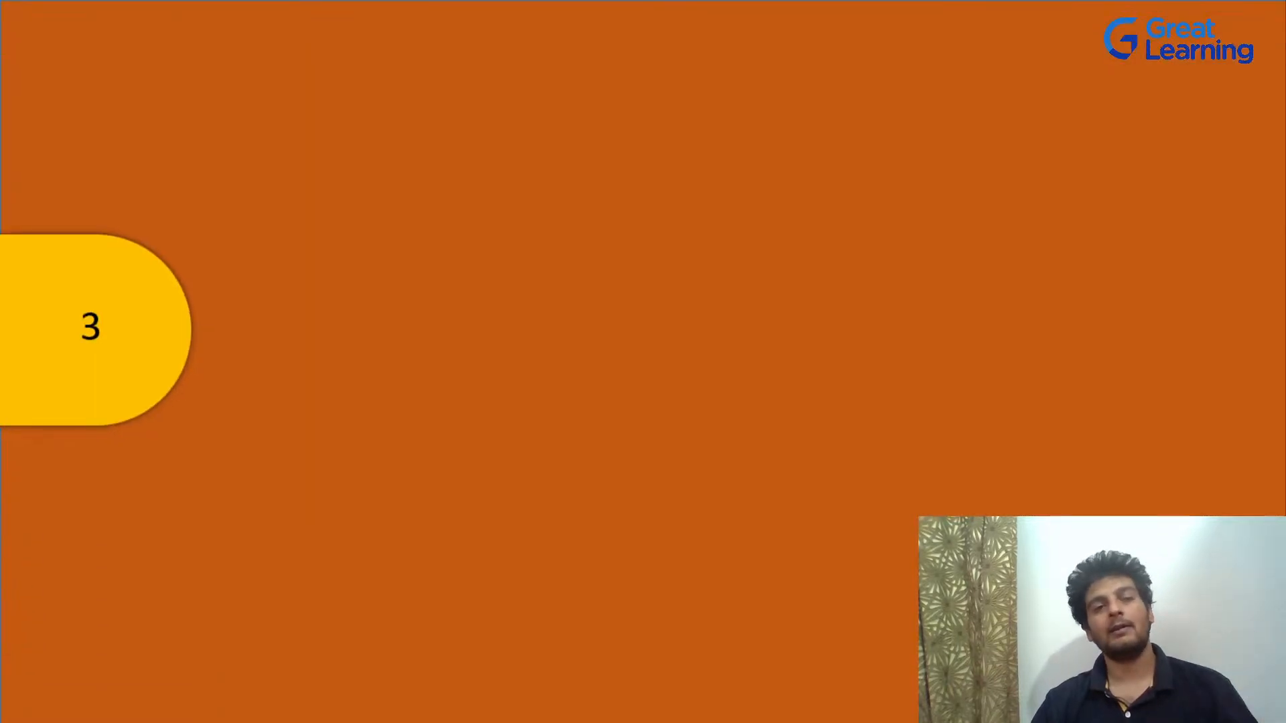
pyautogui.press('Escape')
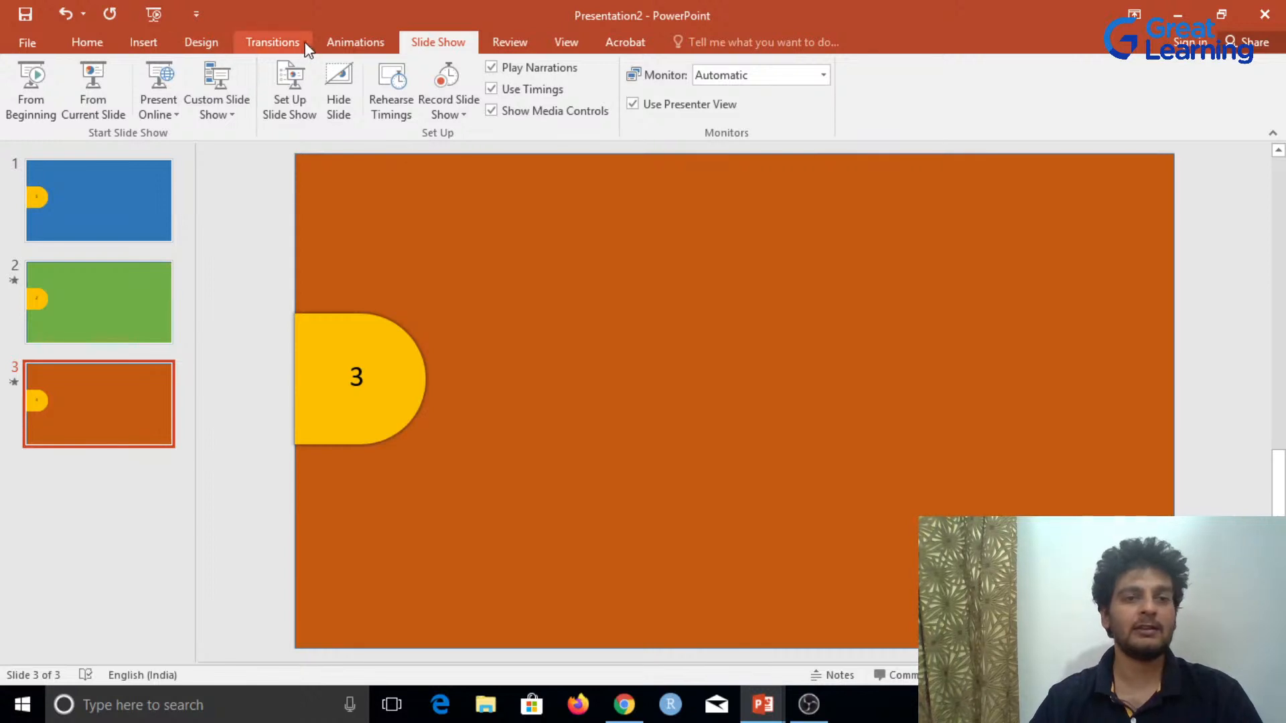
# Step: Look through the available transition effects and apply Vortex to slide 3
pyautogui.click(273, 41)
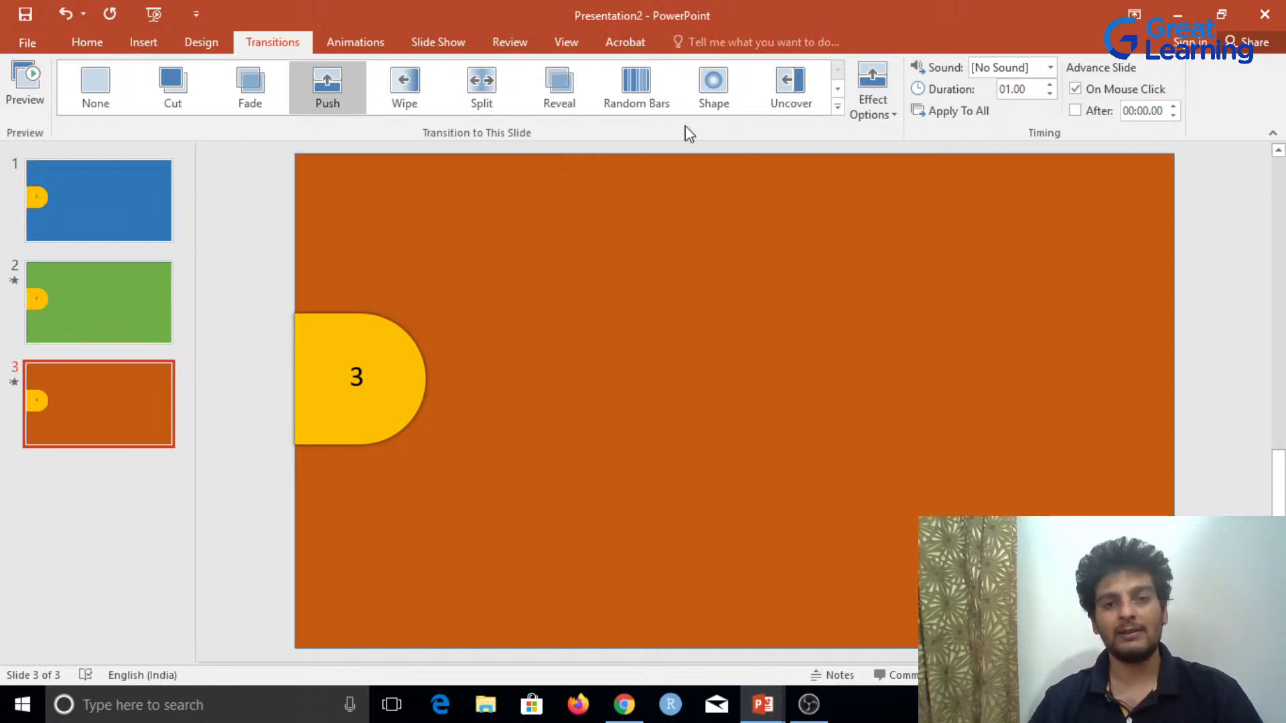
pyautogui.click(837, 91)
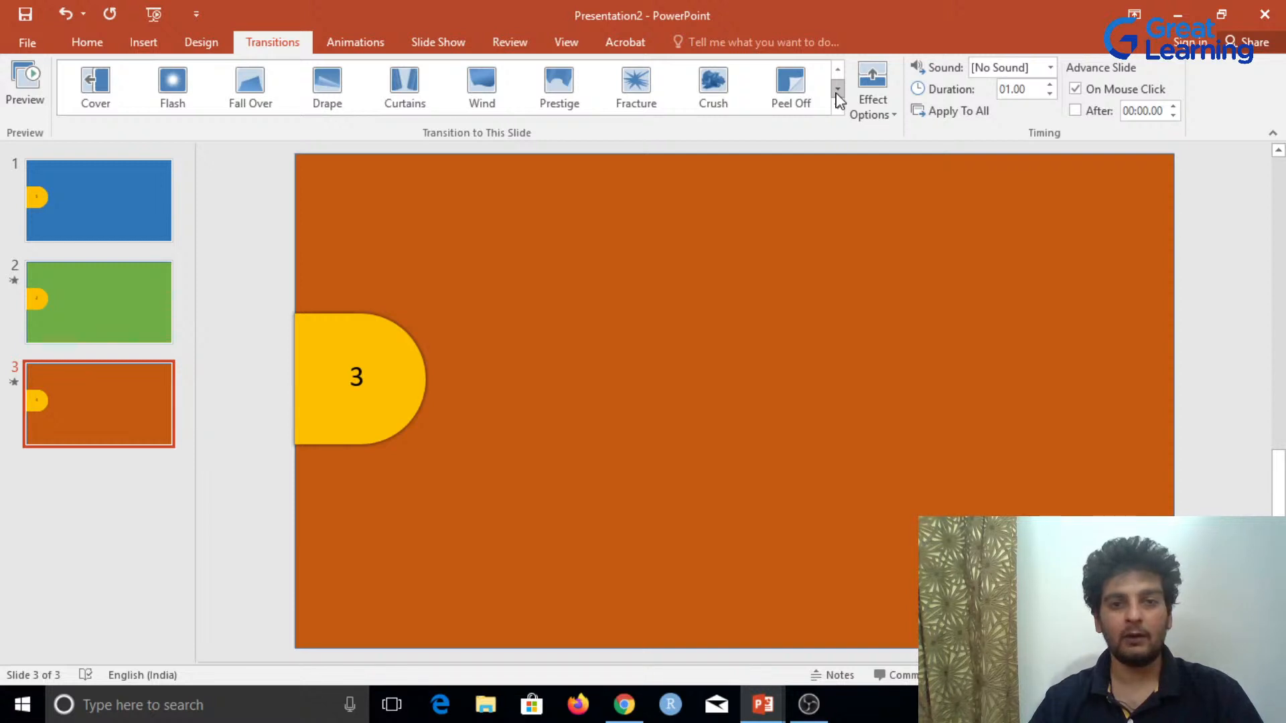
pyautogui.click(838, 89)
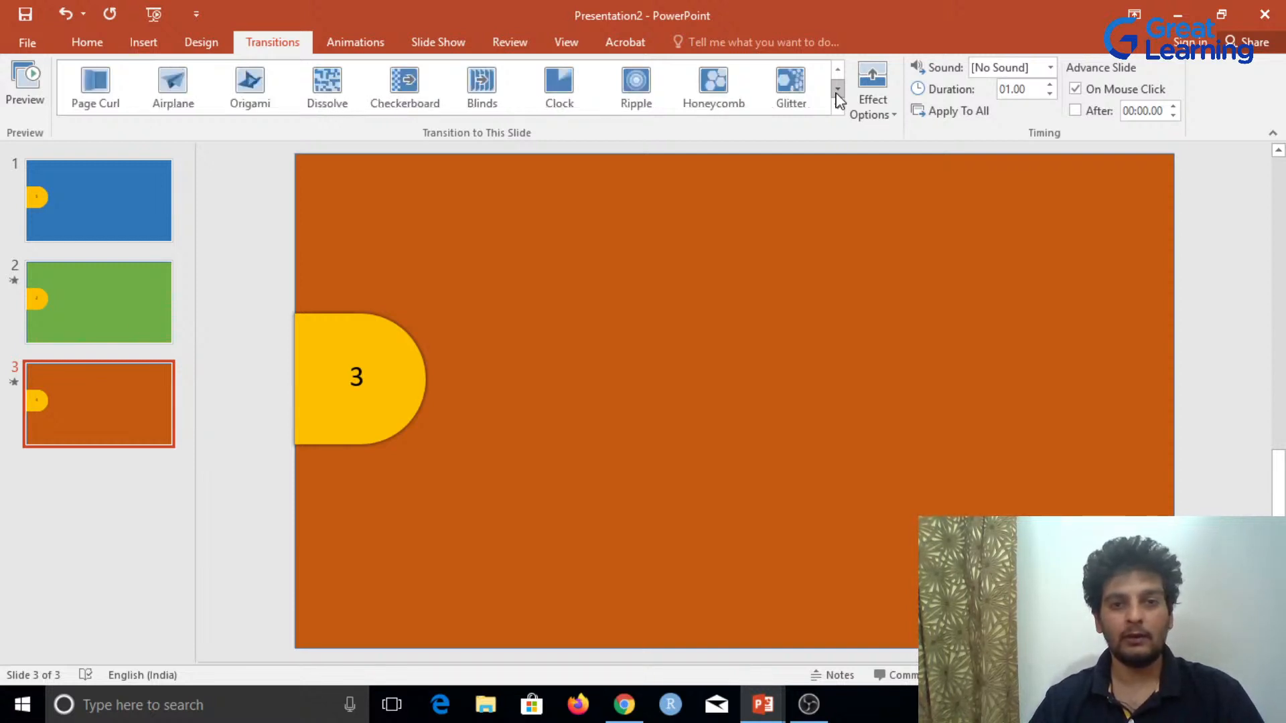
pyautogui.click(838, 89)
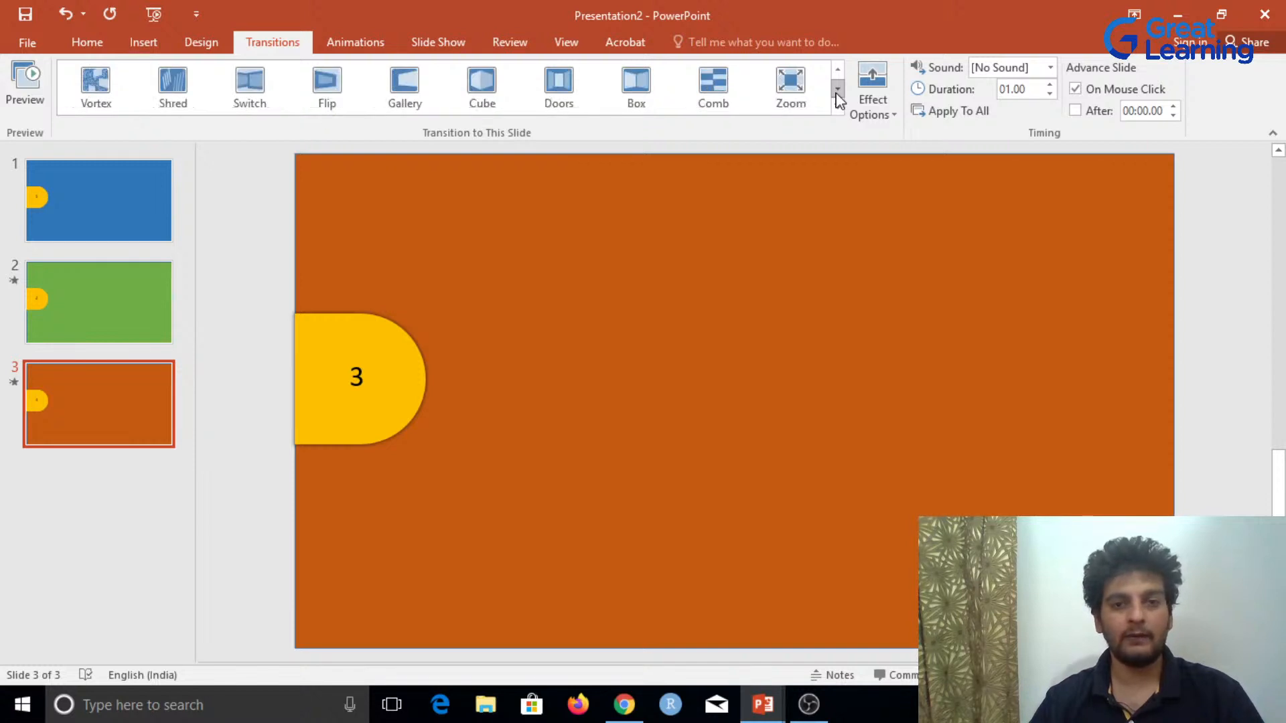
pyautogui.click(837, 89)
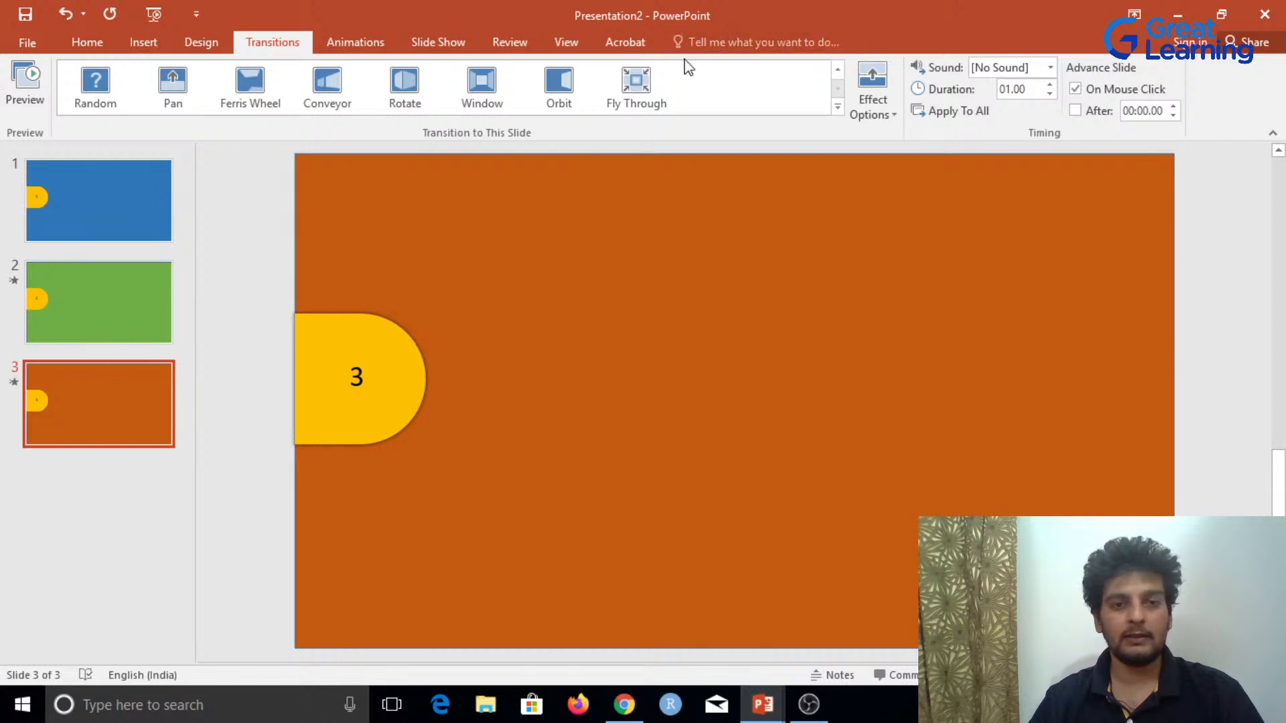
pyautogui.click(838, 71)
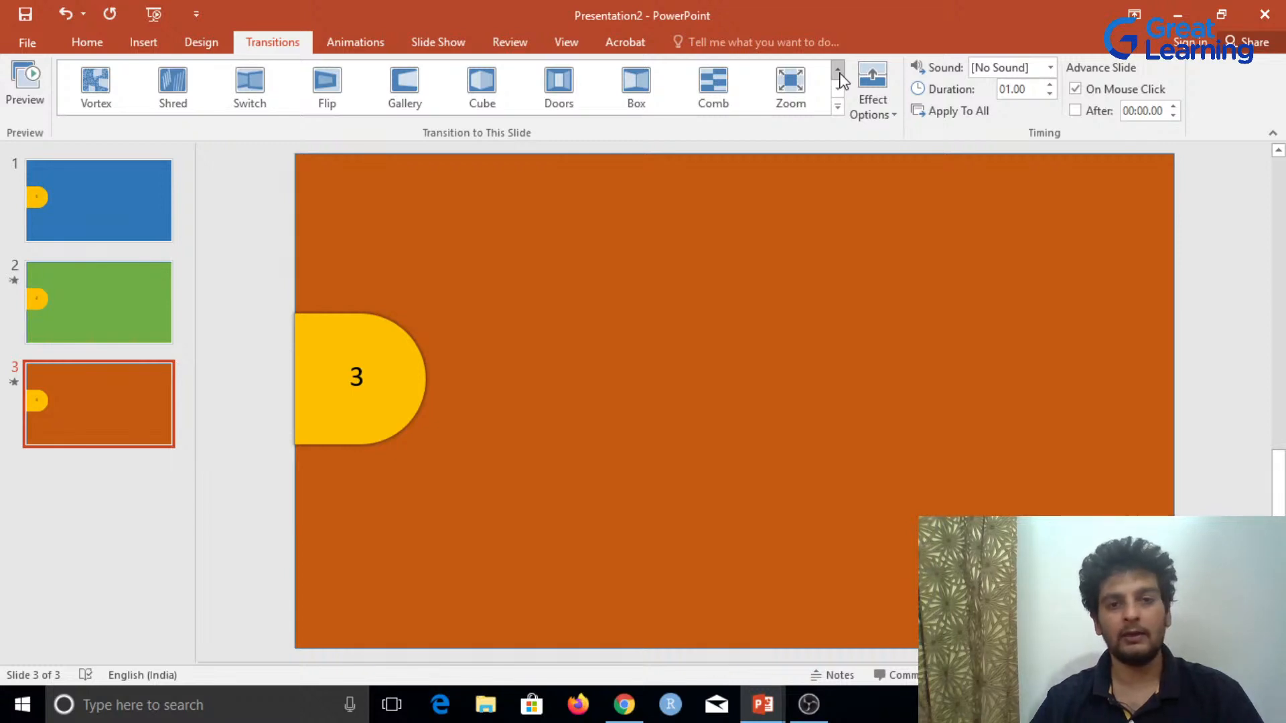
pyautogui.click(89, 79)
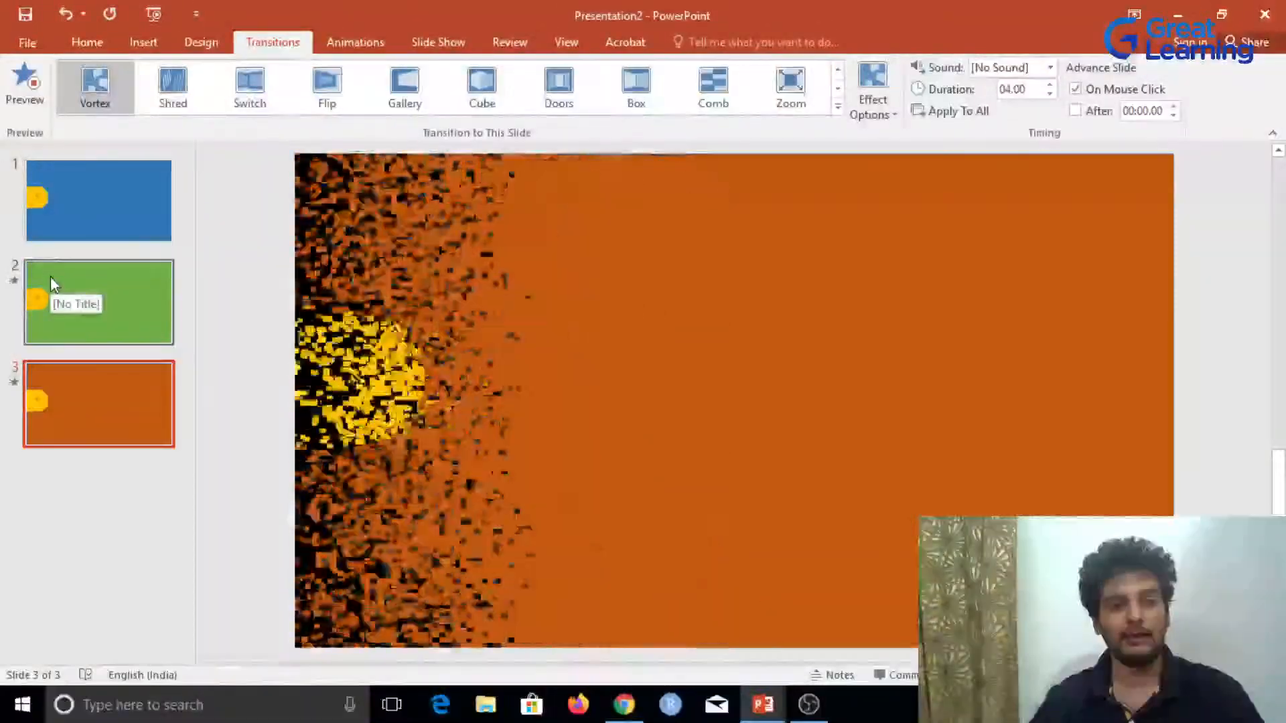
# Step: Replace slide 2's transition with Vortex
pyautogui.click(51, 276)
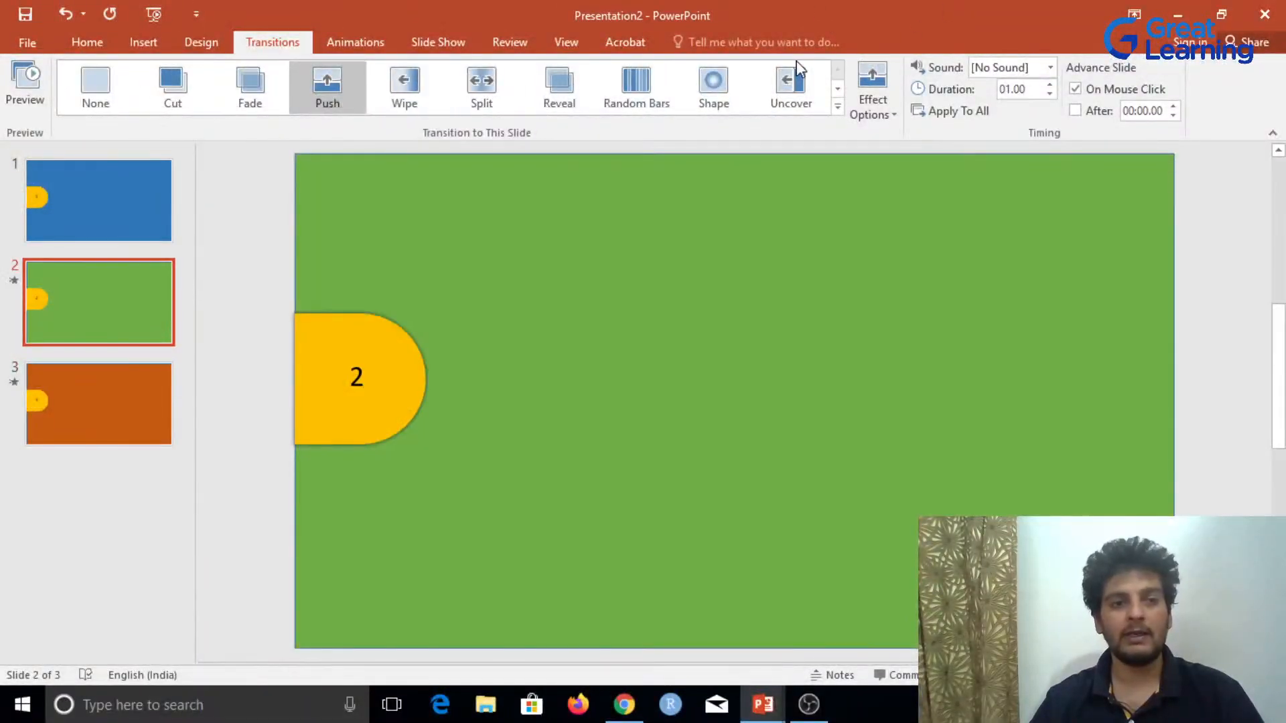
pyautogui.click(838, 88)
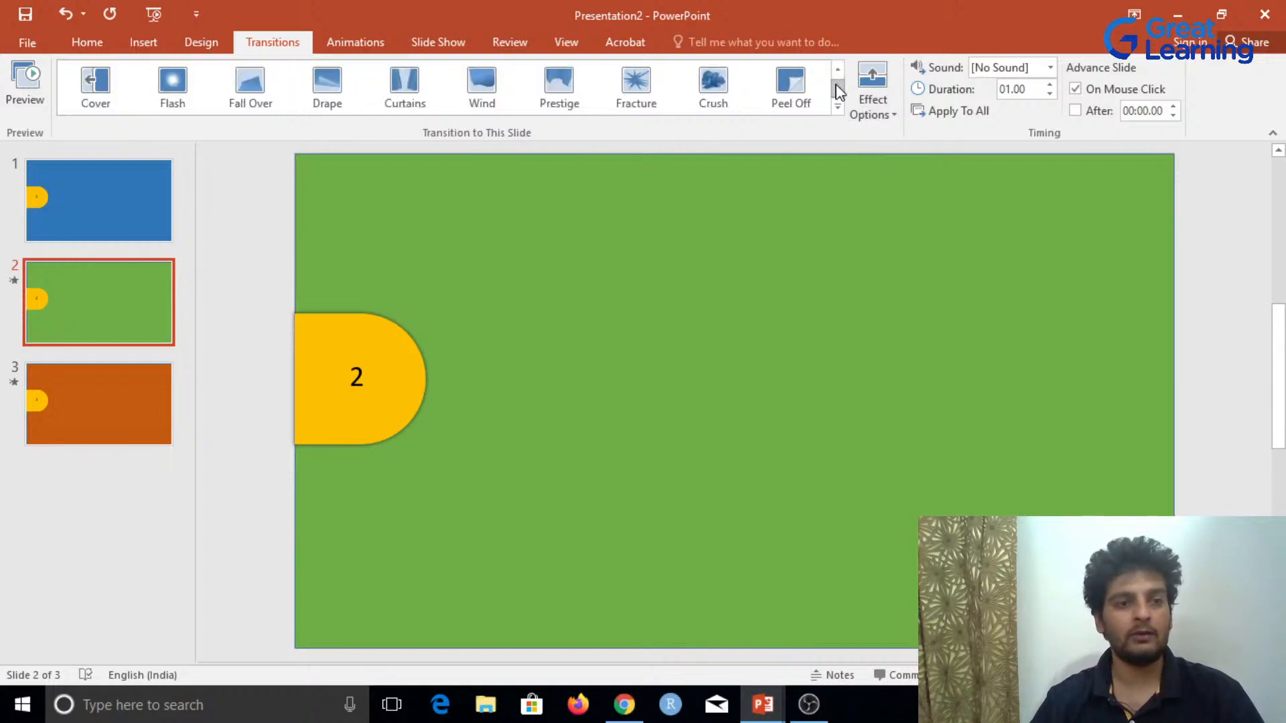
pyautogui.click(838, 89)
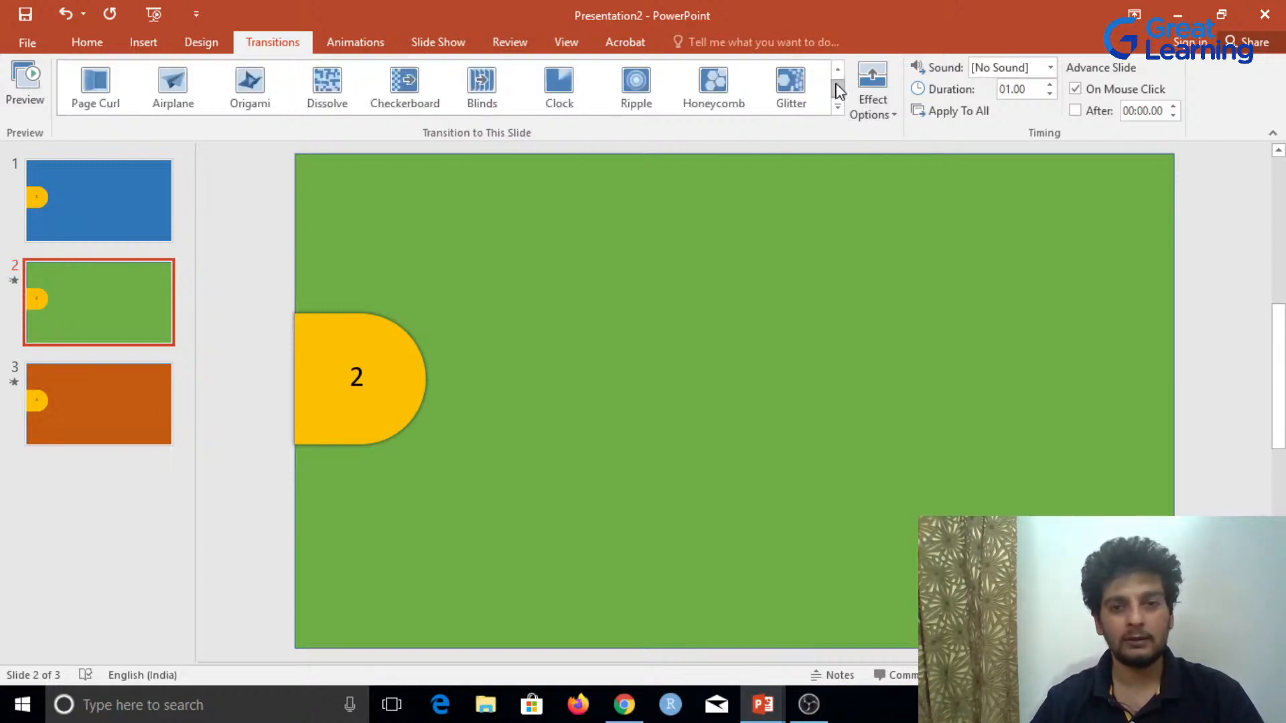
pyautogui.click(838, 88)
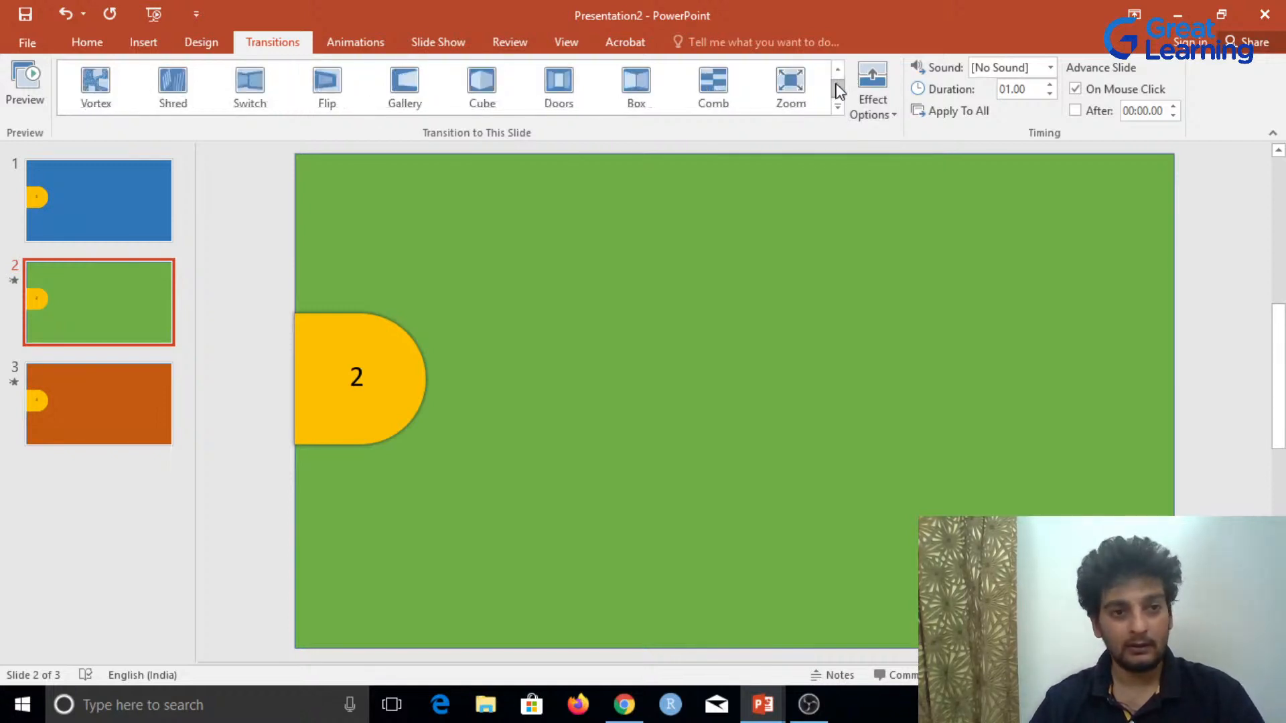
pyautogui.click(96, 80)
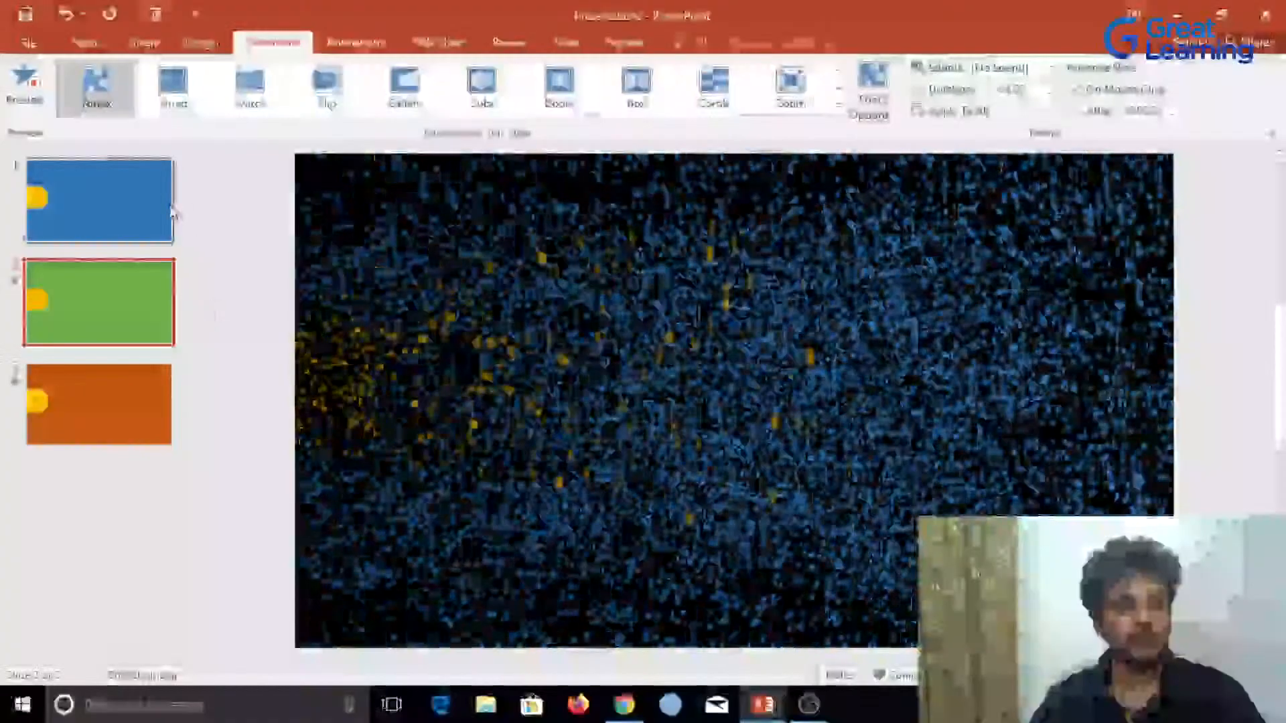
# Step: Present the slides from slide 1 through slide 3 to watch the Vortex transitions, and end the show
pyautogui.click(169, 205)
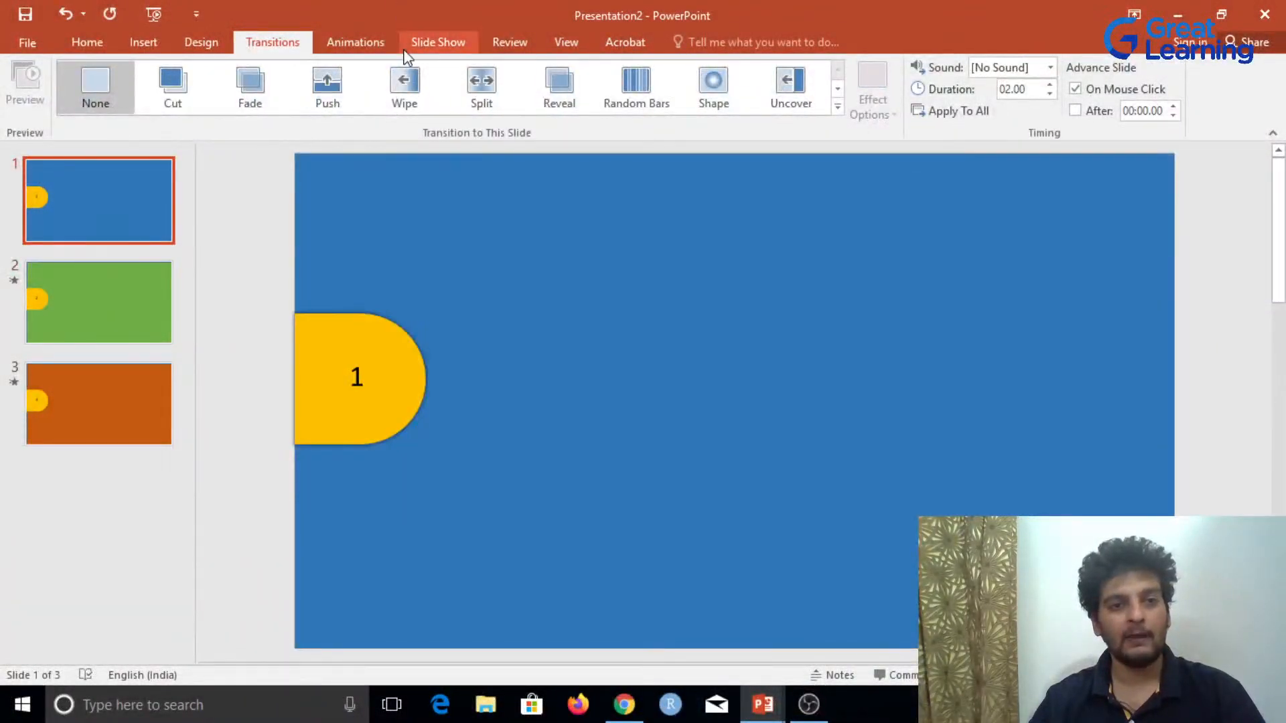
pyautogui.click(438, 42)
pyautogui.click(101, 84)
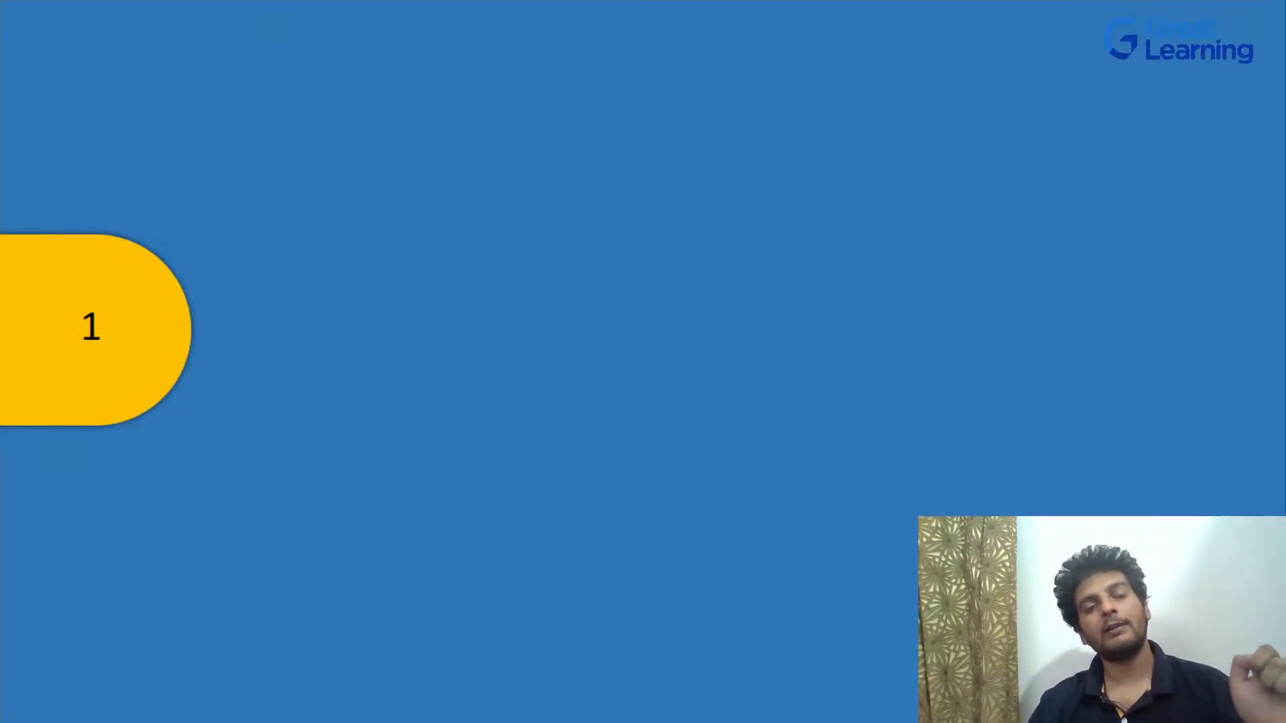
pyautogui.press('Right')
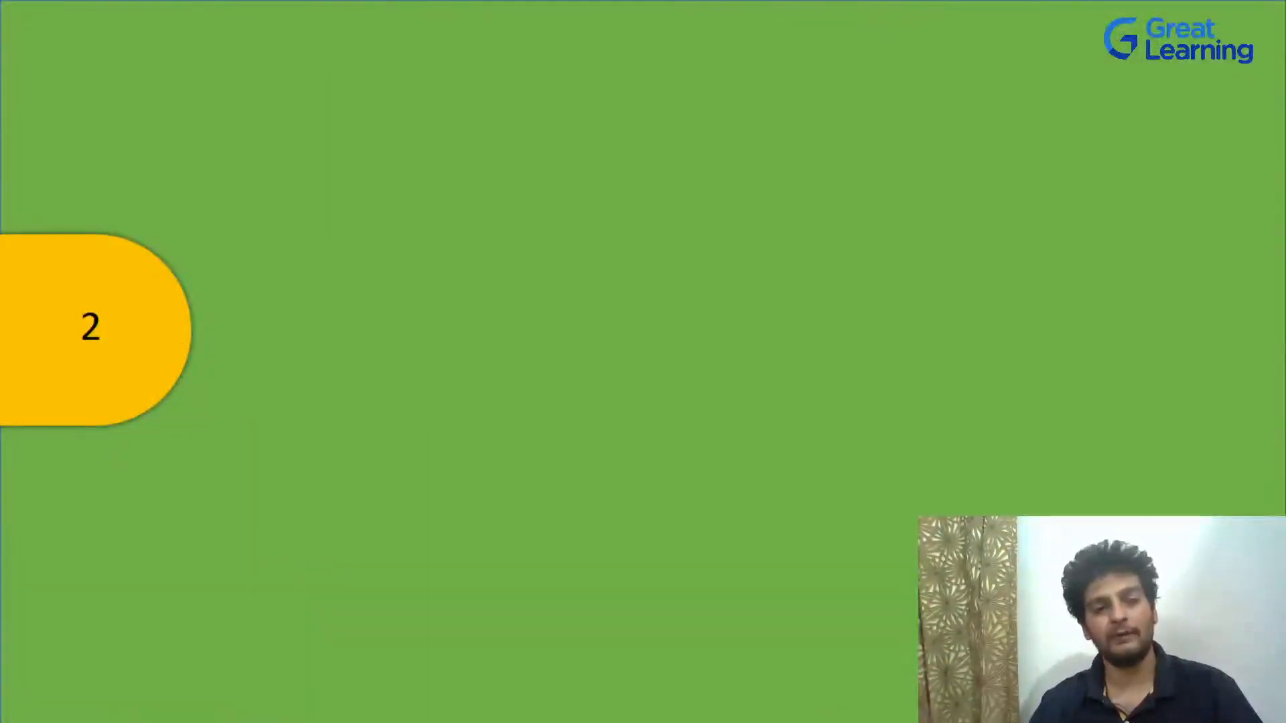
pyautogui.press('Right')
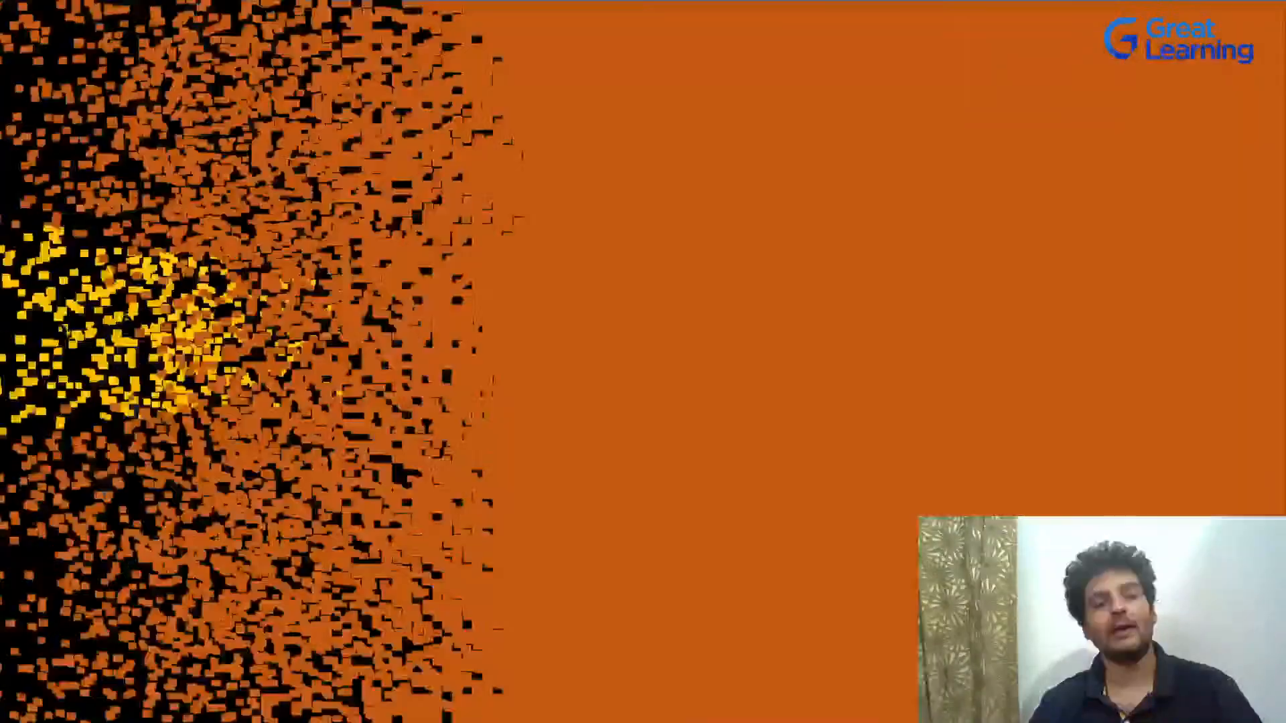
pyautogui.press('Escape')
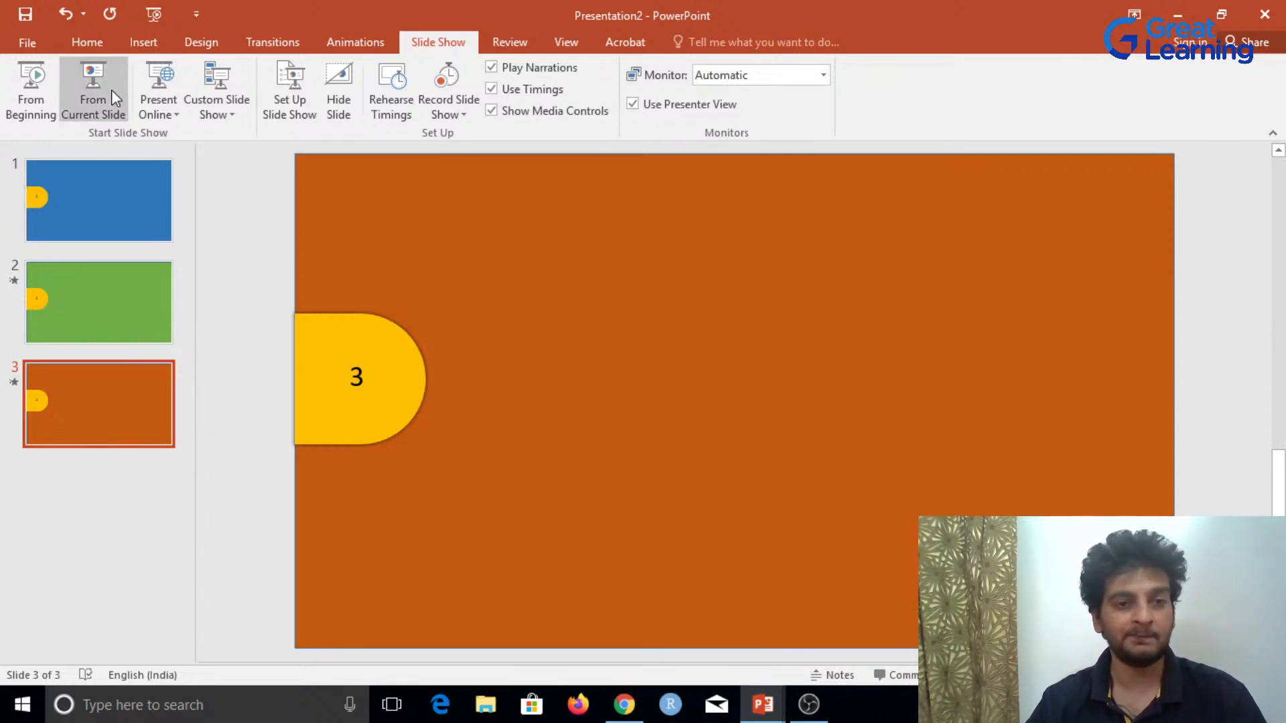
pyautogui.click(109, 81)
pyautogui.press('Escape')
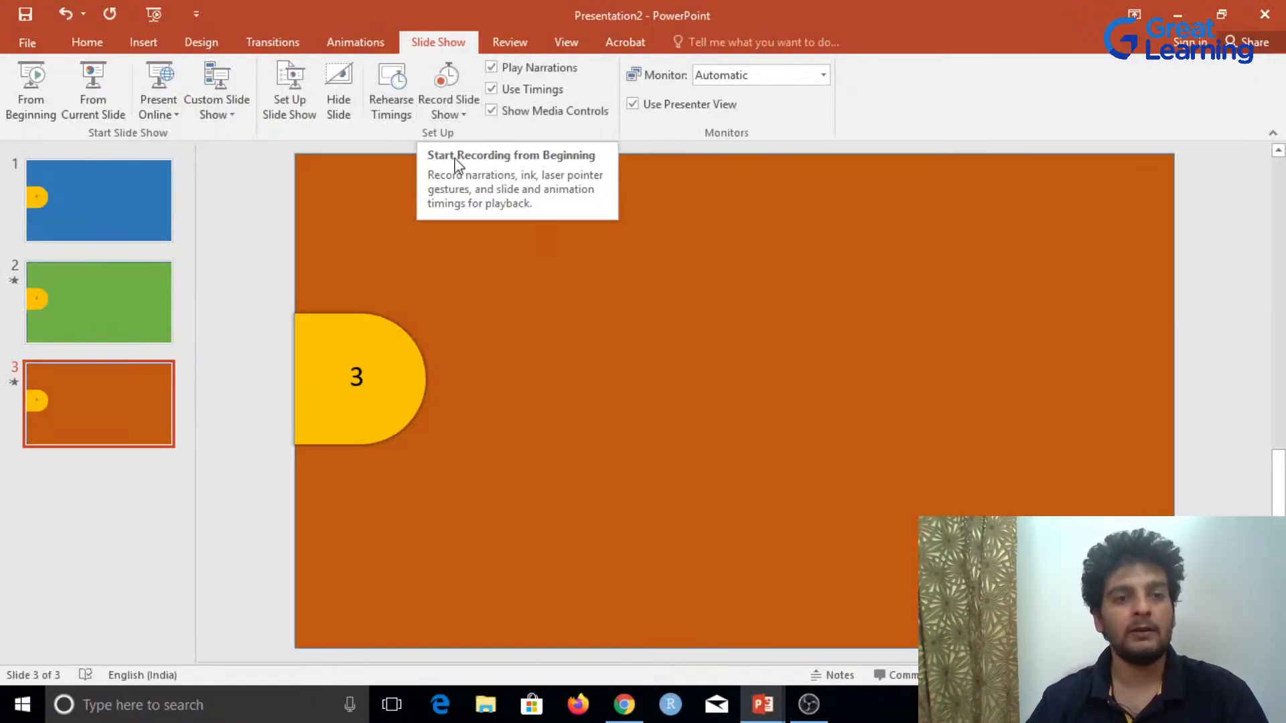
# Step: Open the transition options for slide 2
pyautogui.click(76, 296)
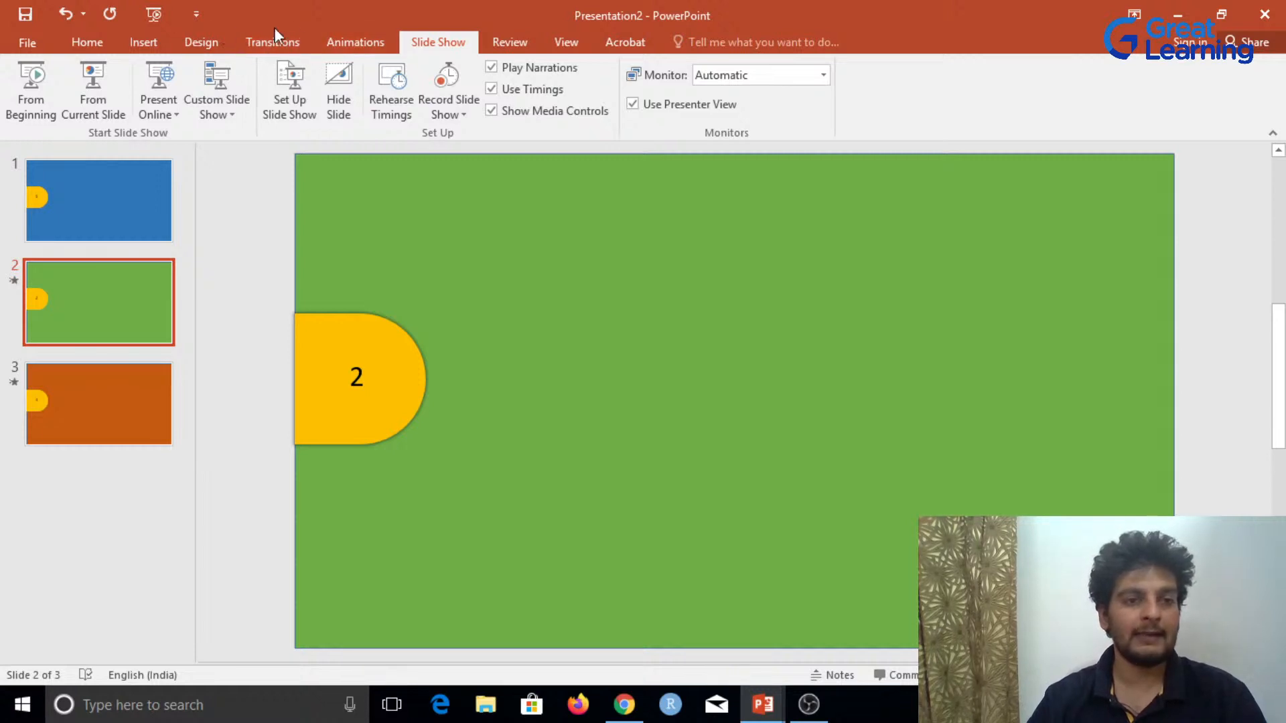
pyautogui.click(255, 41)
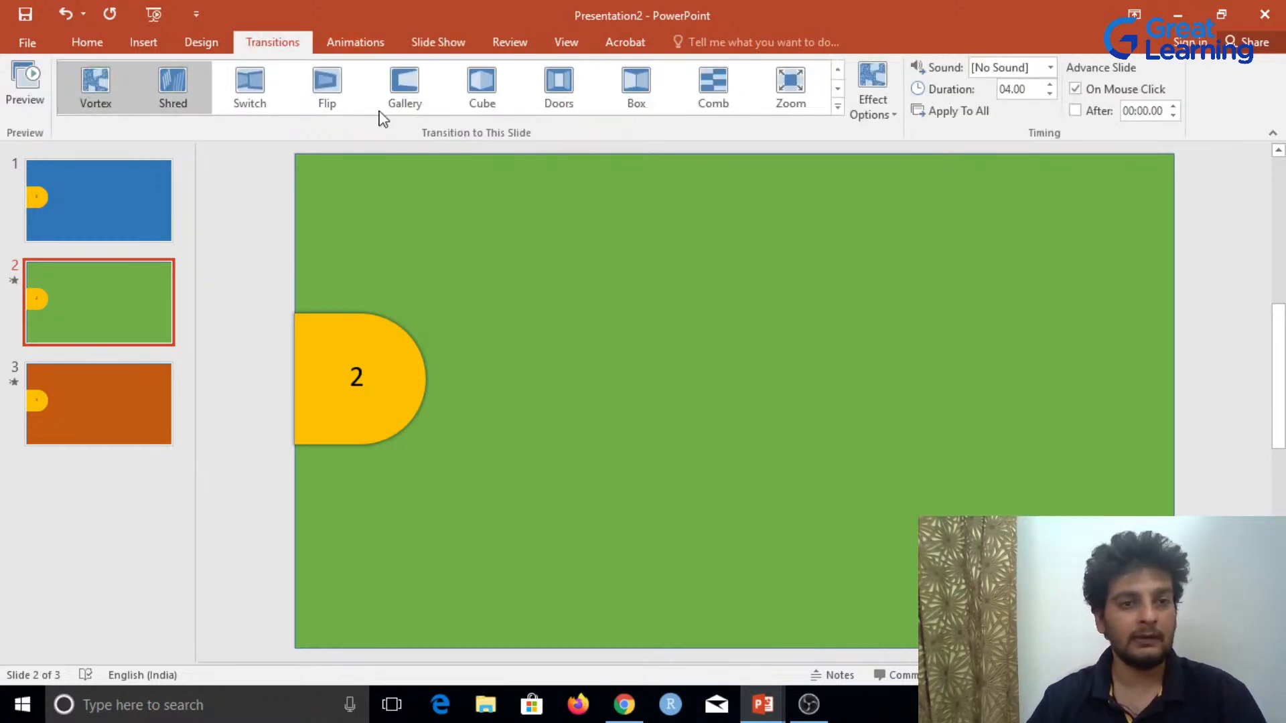
# Step: Remove the transitions from slides 2 and 3, and go back to slide 1
pyautogui.click(837, 69)
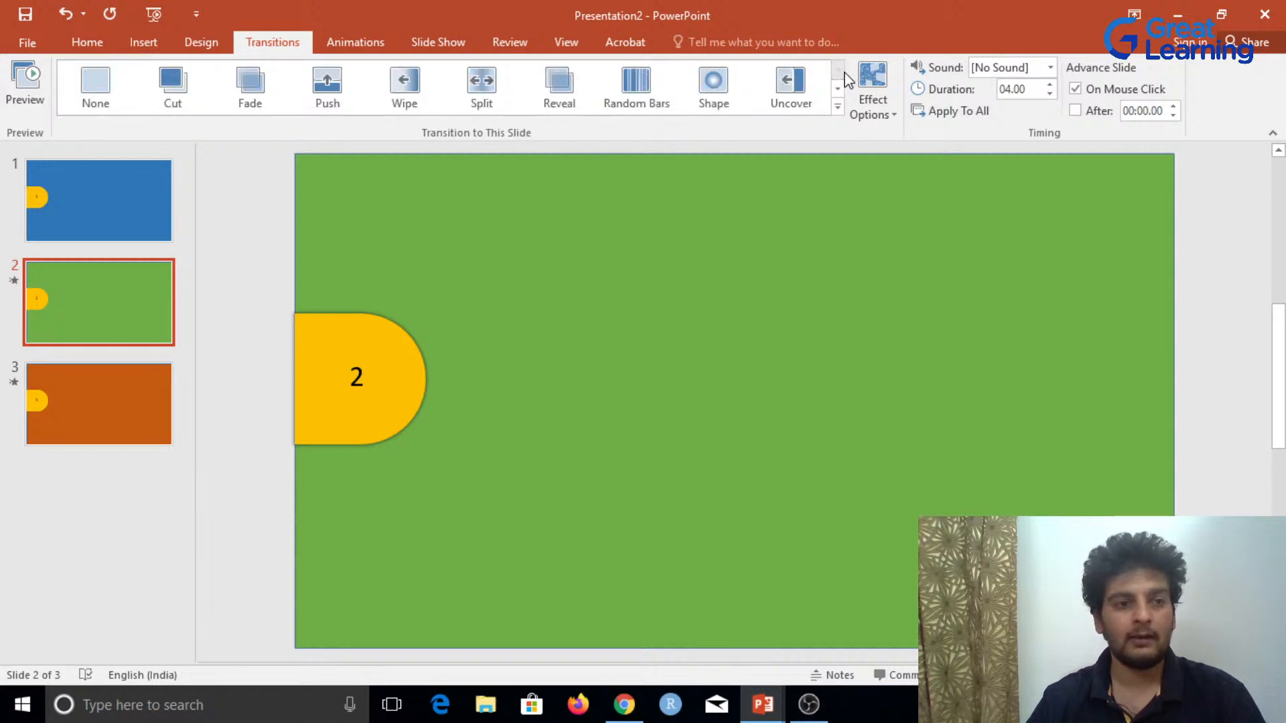
pyautogui.click(111, 83)
pyautogui.click(136, 395)
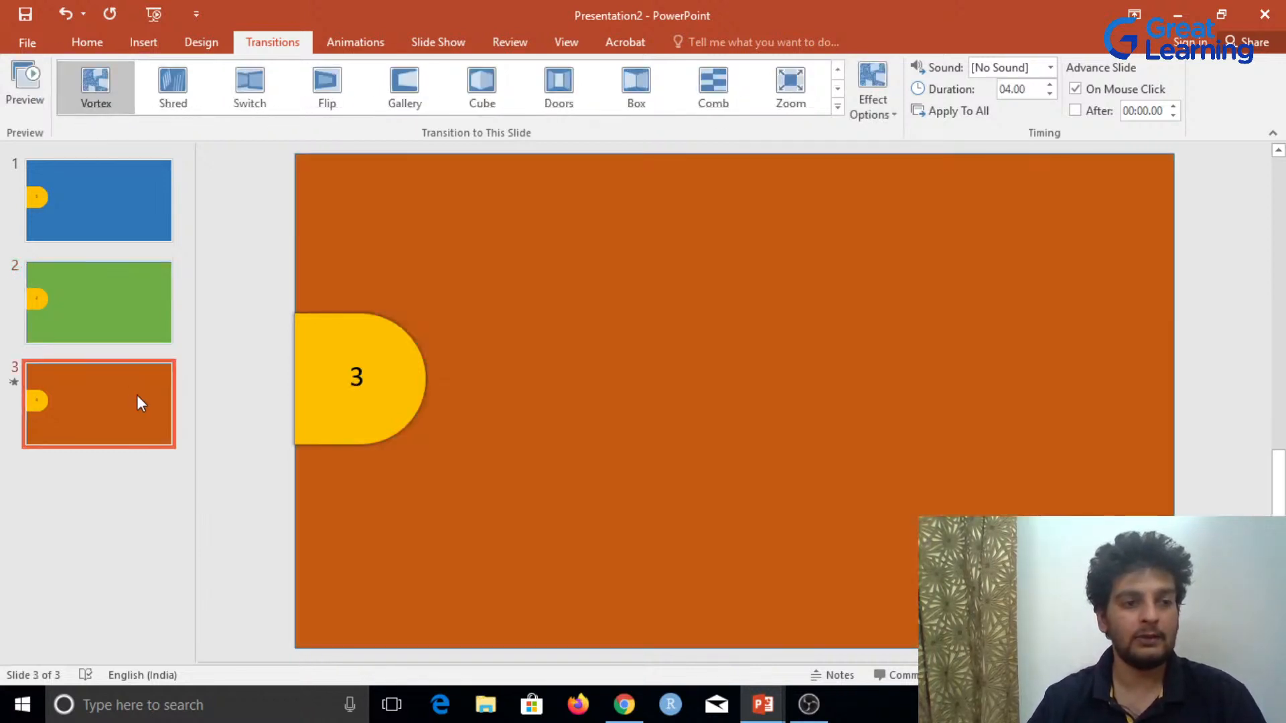
pyautogui.click(838, 71)
pyautogui.click(838, 71)
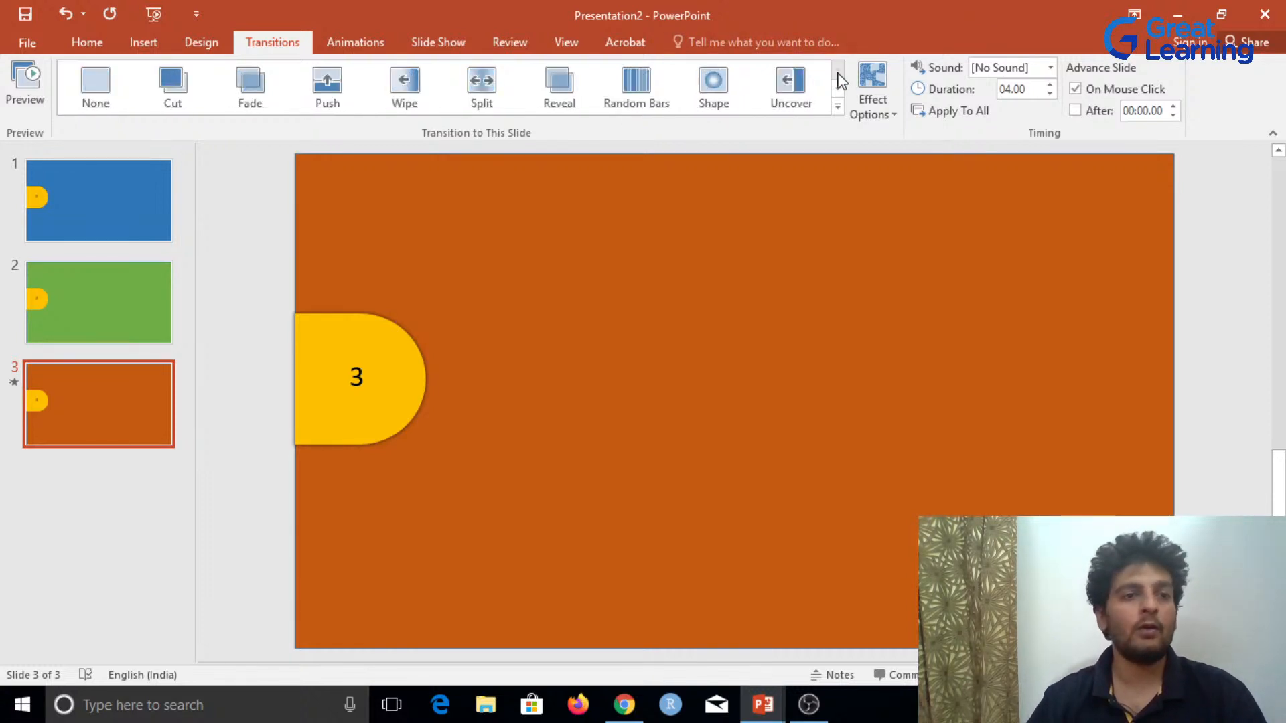
pyautogui.click(97, 84)
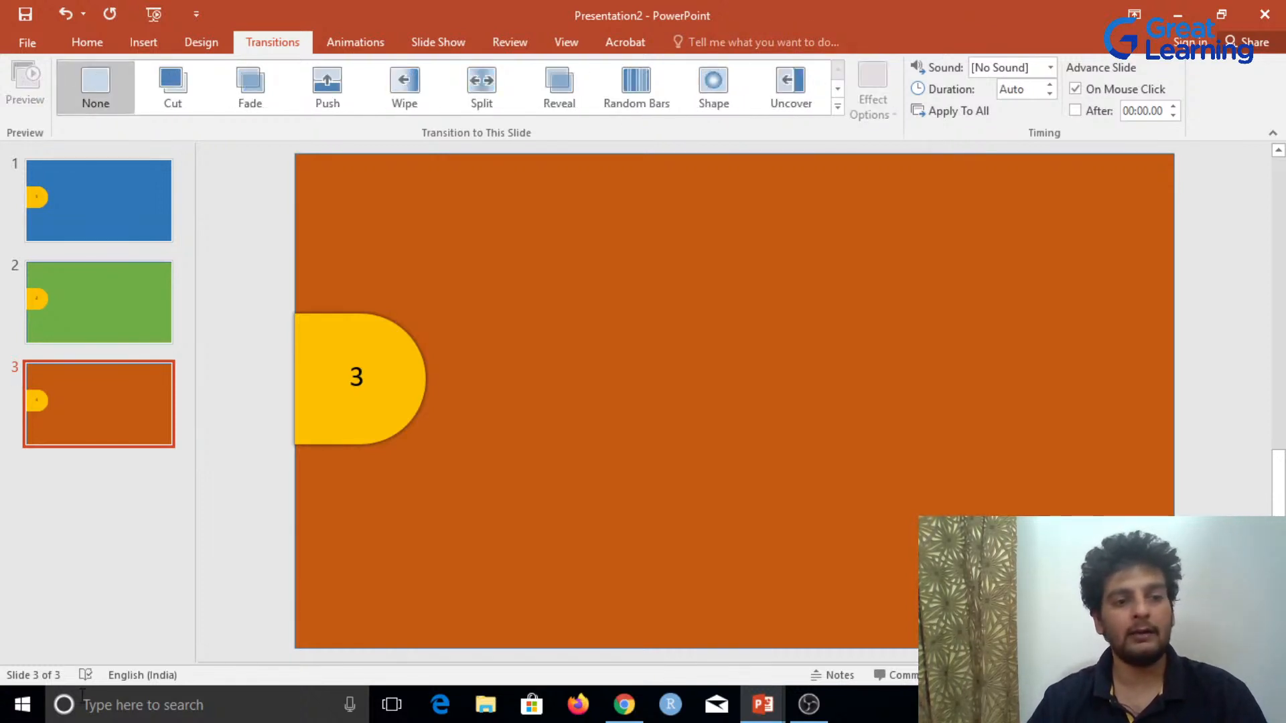
pyautogui.click(94, 561)
pyautogui.click(98, 231)
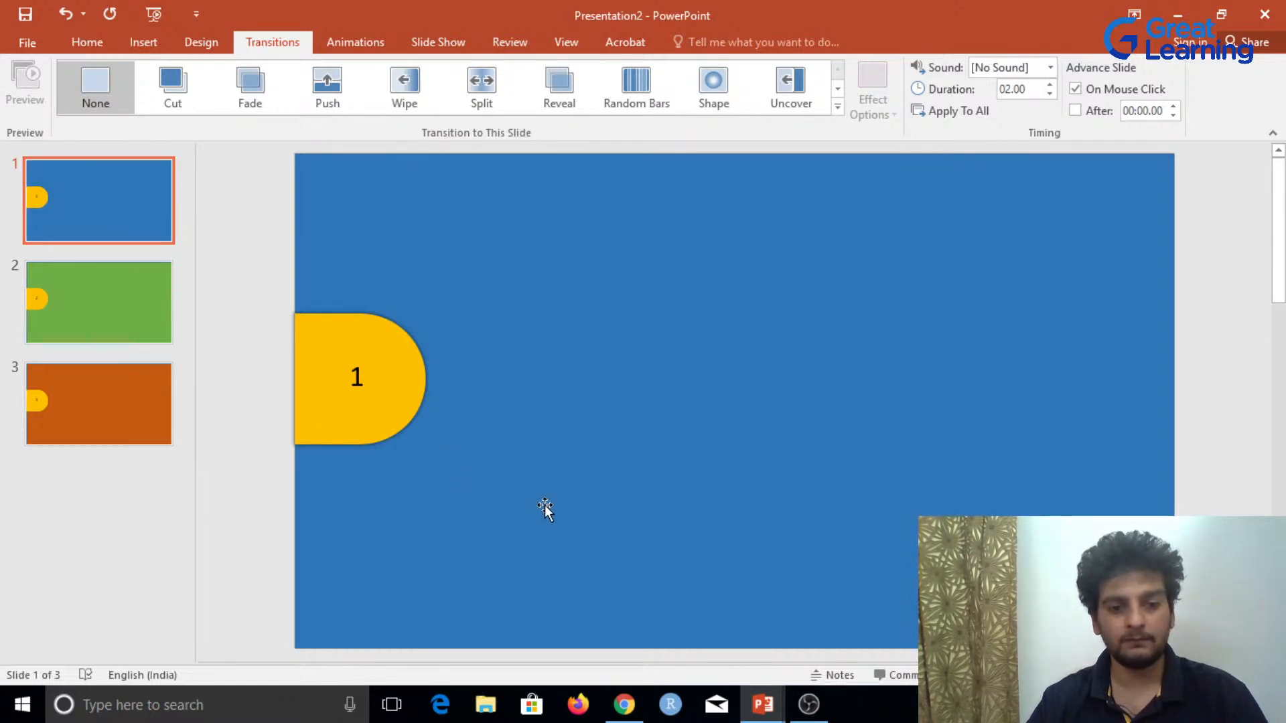
pyautogui.click(536, 482)
pyautogui.click(238, 289)
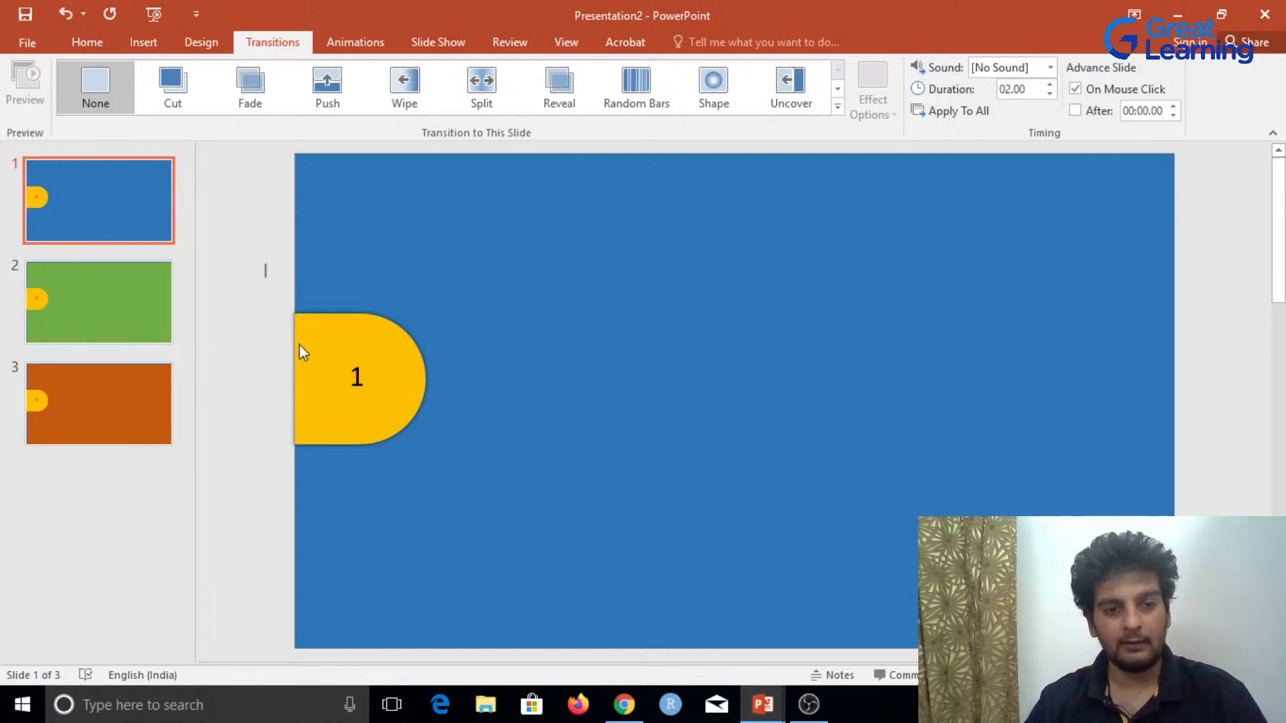
pyautogui.moveTo(265, 265); pyautogui.dragTo(558, 467)
pyautogui.click(225, 209)
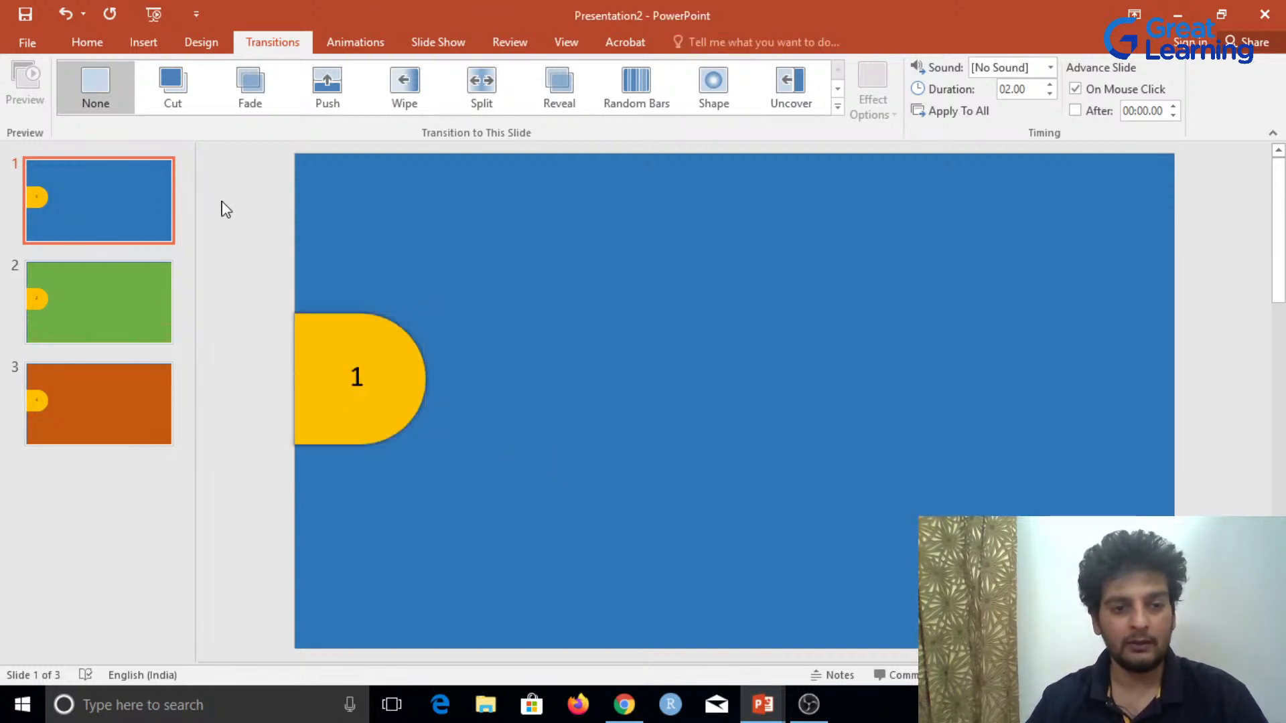
pyautogui.click(347, 364)
pyautogui.click(481, 359)
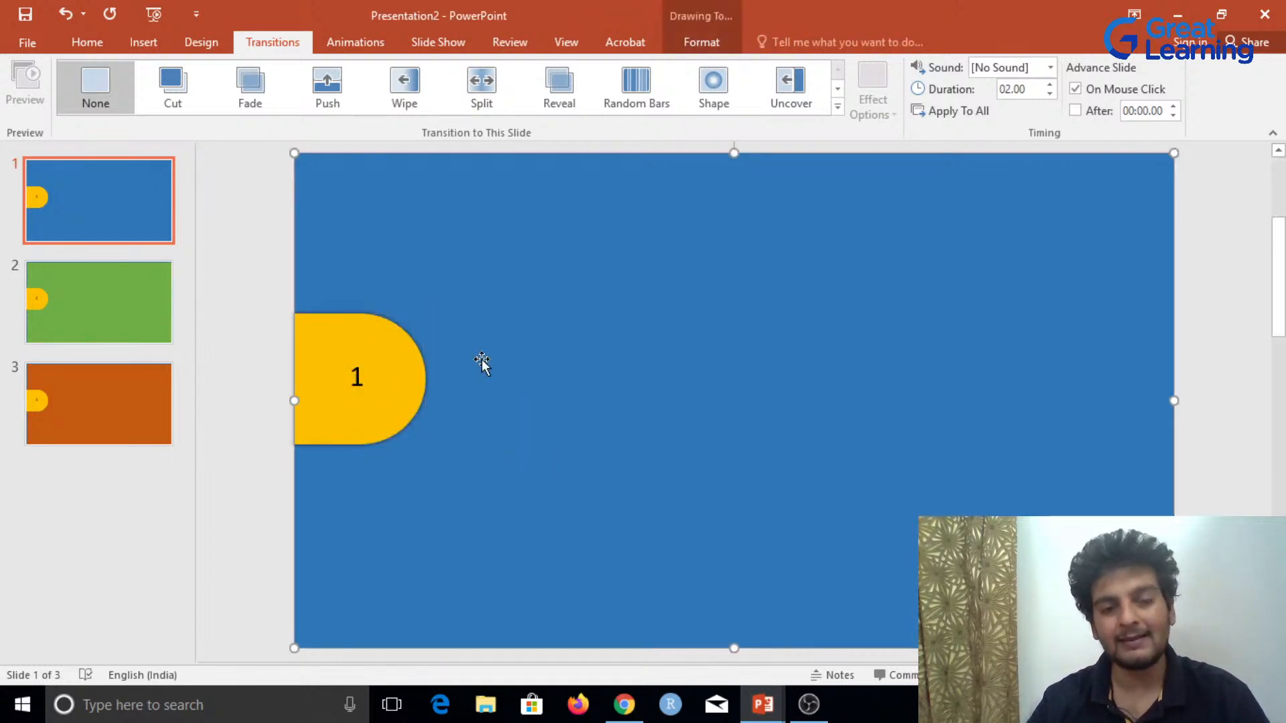
pyautogui.click(358, 373)
pyautogui.click(376, 335)
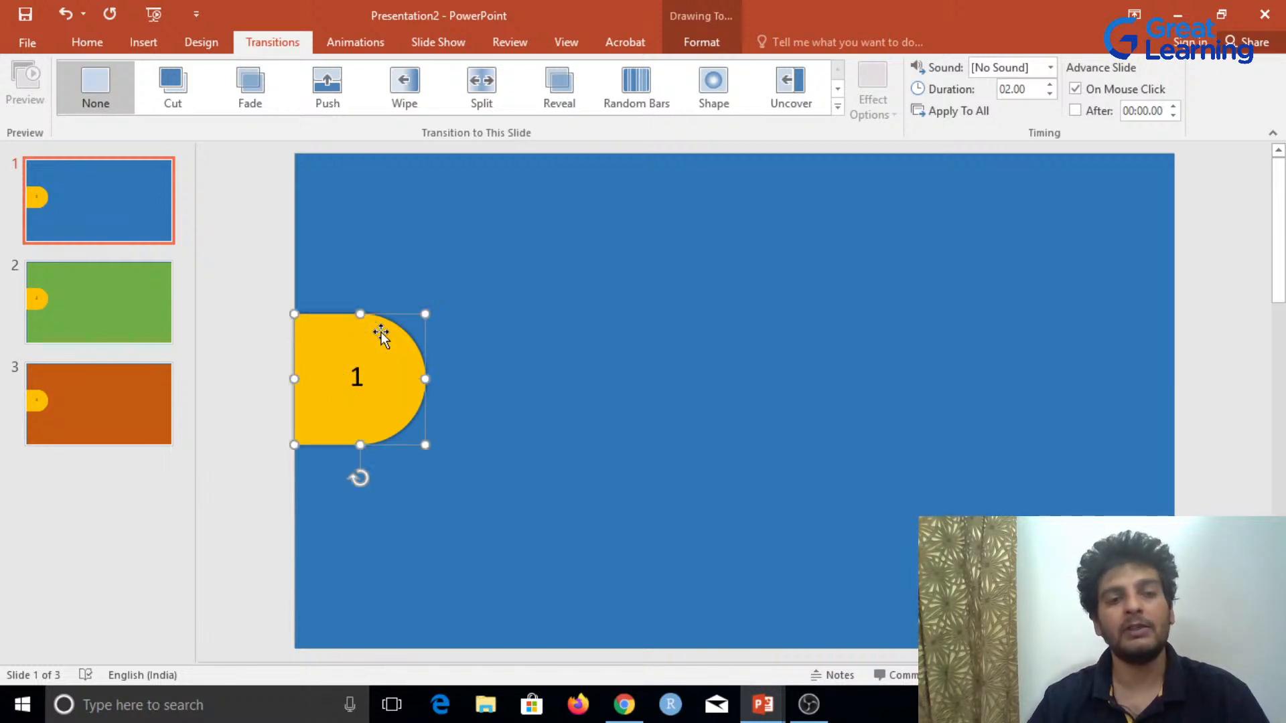
pyautogui.click(231, 235)
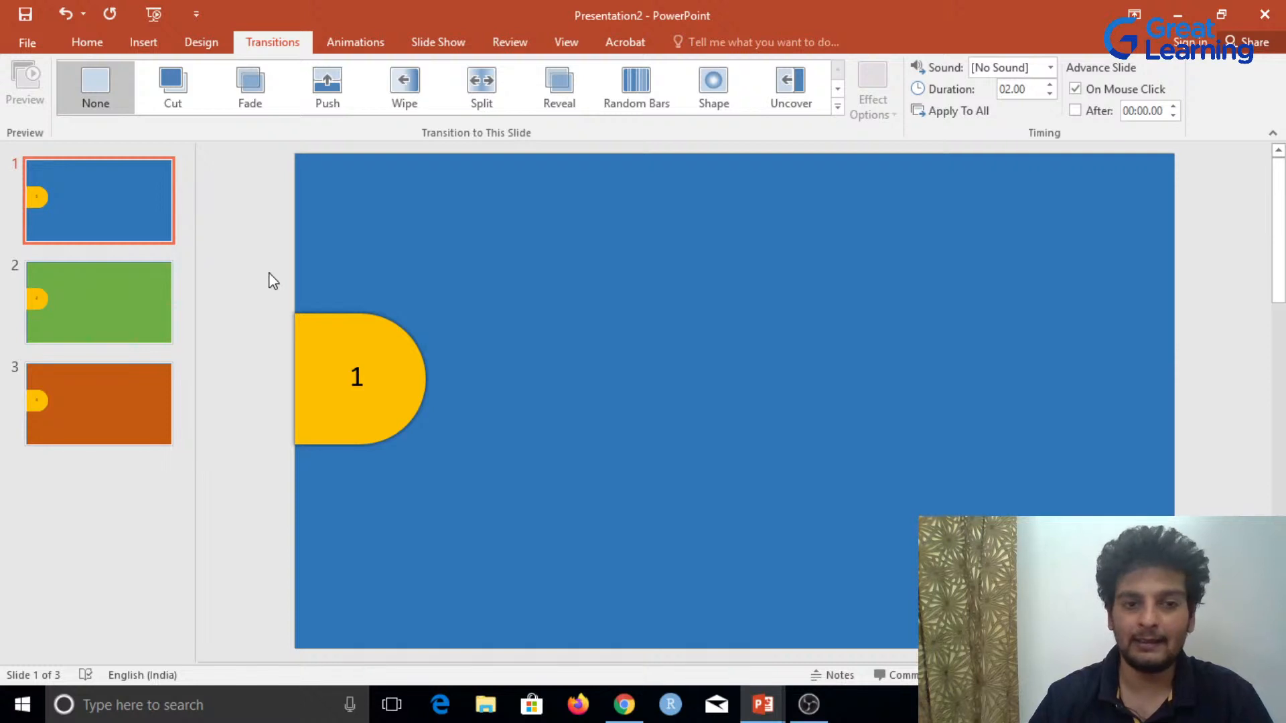
# Step: Group the yellow rounded shape and its number 1 on slide 1
pyautogui.moveTo(270, 275)
pyautogui.mouseDown()
pyautogui.moveTo(350, 403)
pyautogui.moveTo(507, 504)
pyautogui.mouseUp()
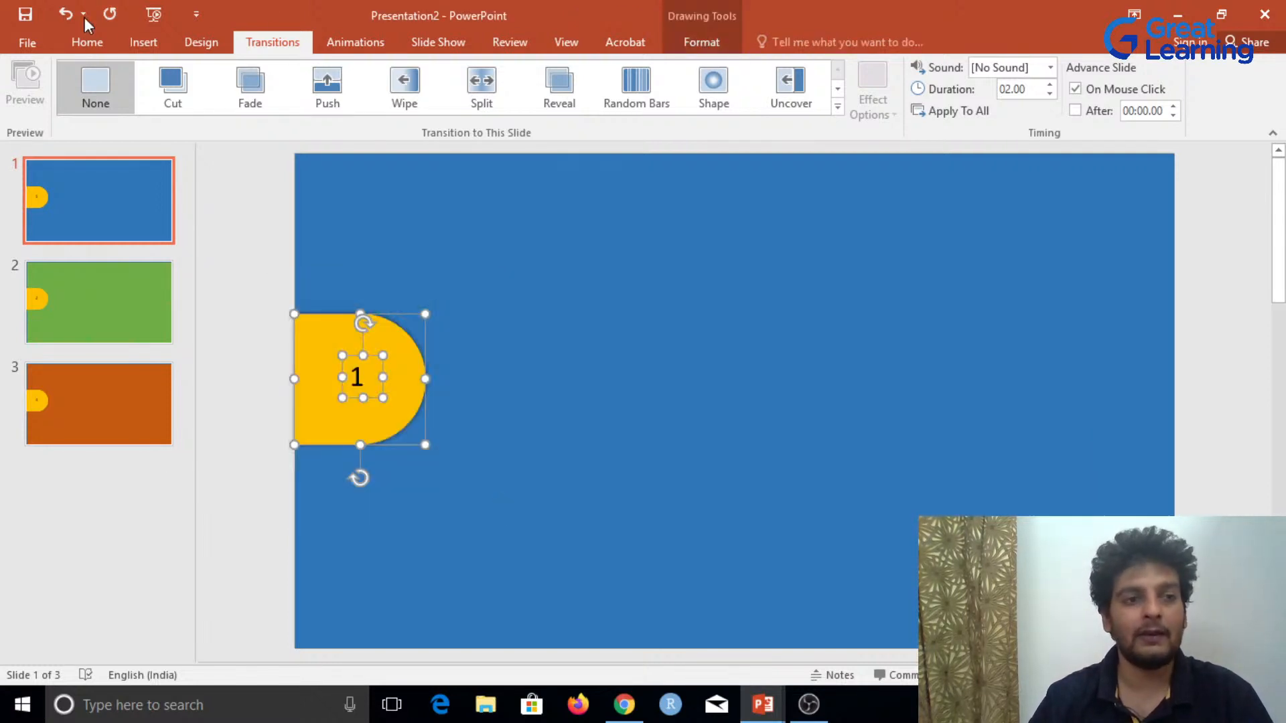
pyautogui.click(88, 41)
pyautogui.click(864, 100)
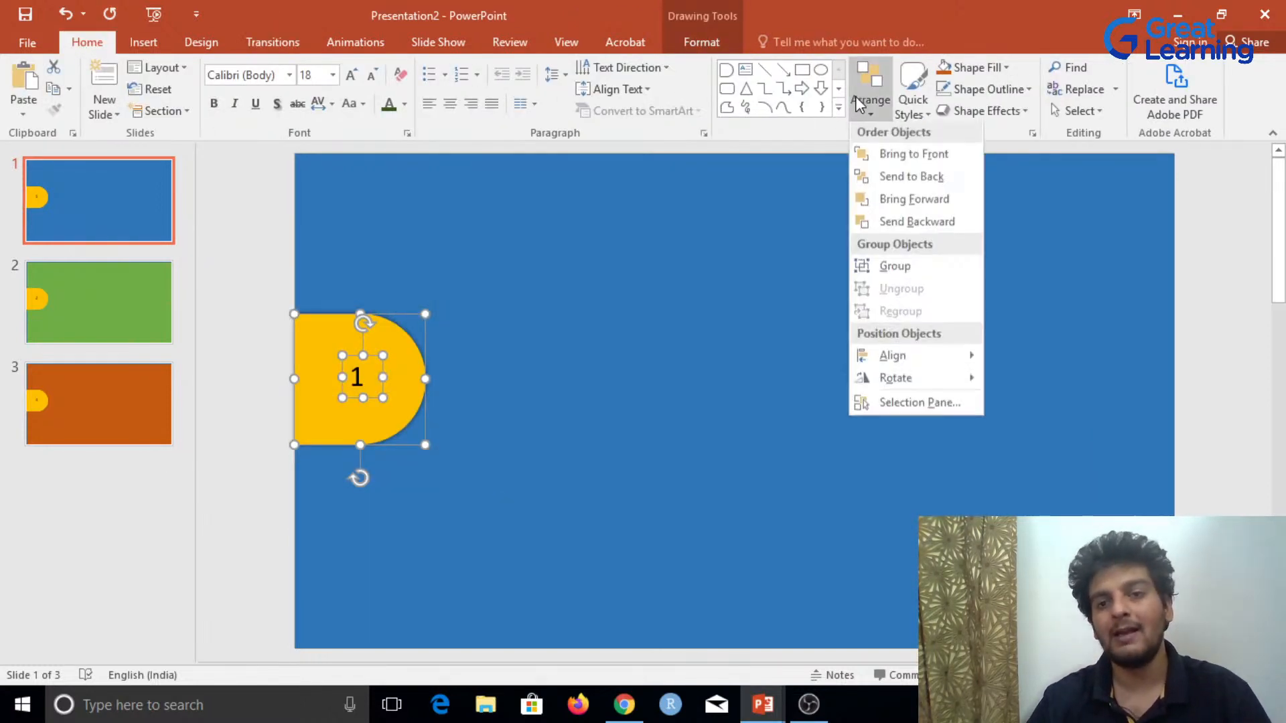
pyautogui.click(948, 268)
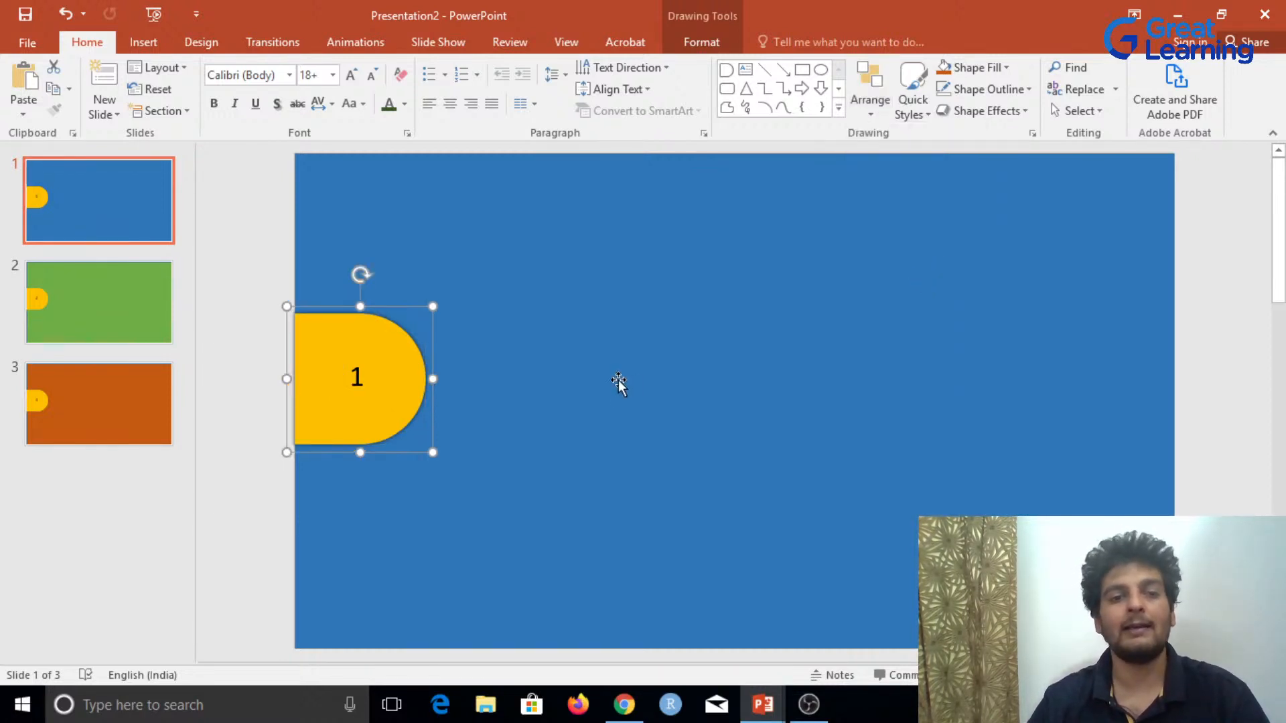
# Step: Move the grouped yellow shape on slide 1 from the slide's left edge to about its centre
pyautogui.moveTo(402, 370); pyautogui.dragTo(796, 393)
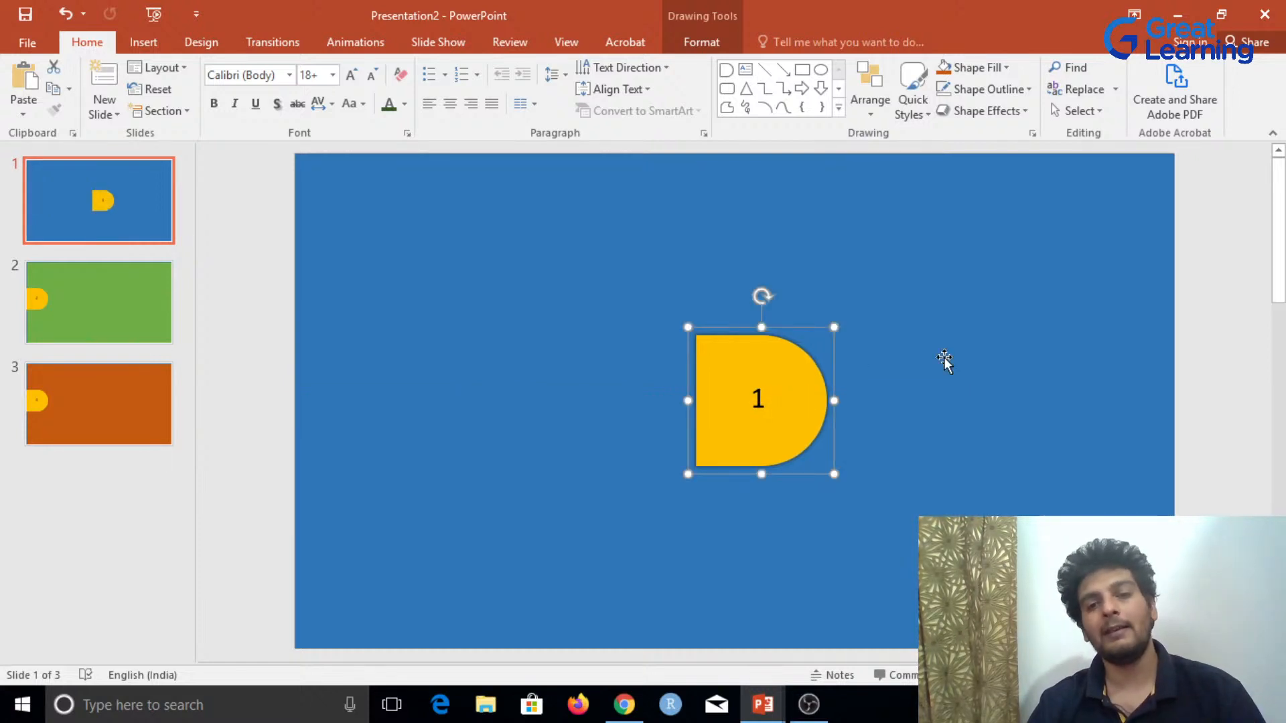
pyautogui.rightClick(771, 386)
pyautogui.click(636, 299)
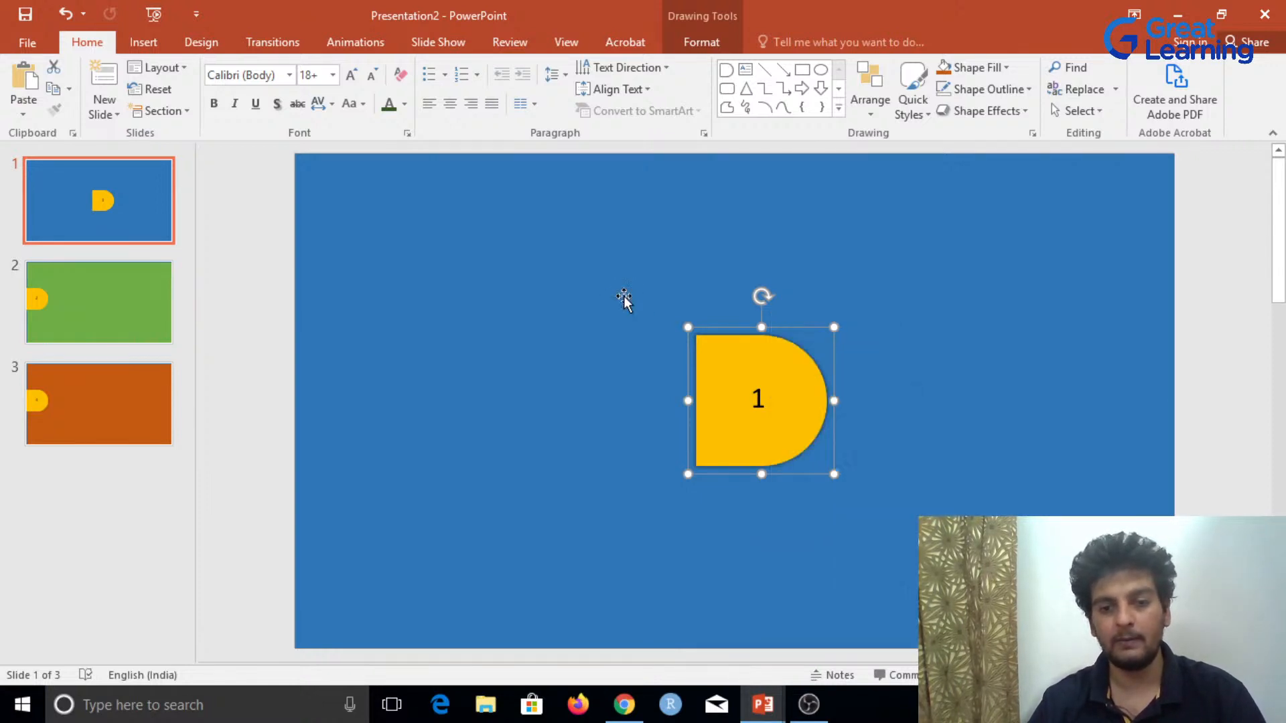
# Step: Add a Lines motion path to the grouped shape on slide 1, ending at the slide's left edge at about the same height
pyautogui.click(340, 44)
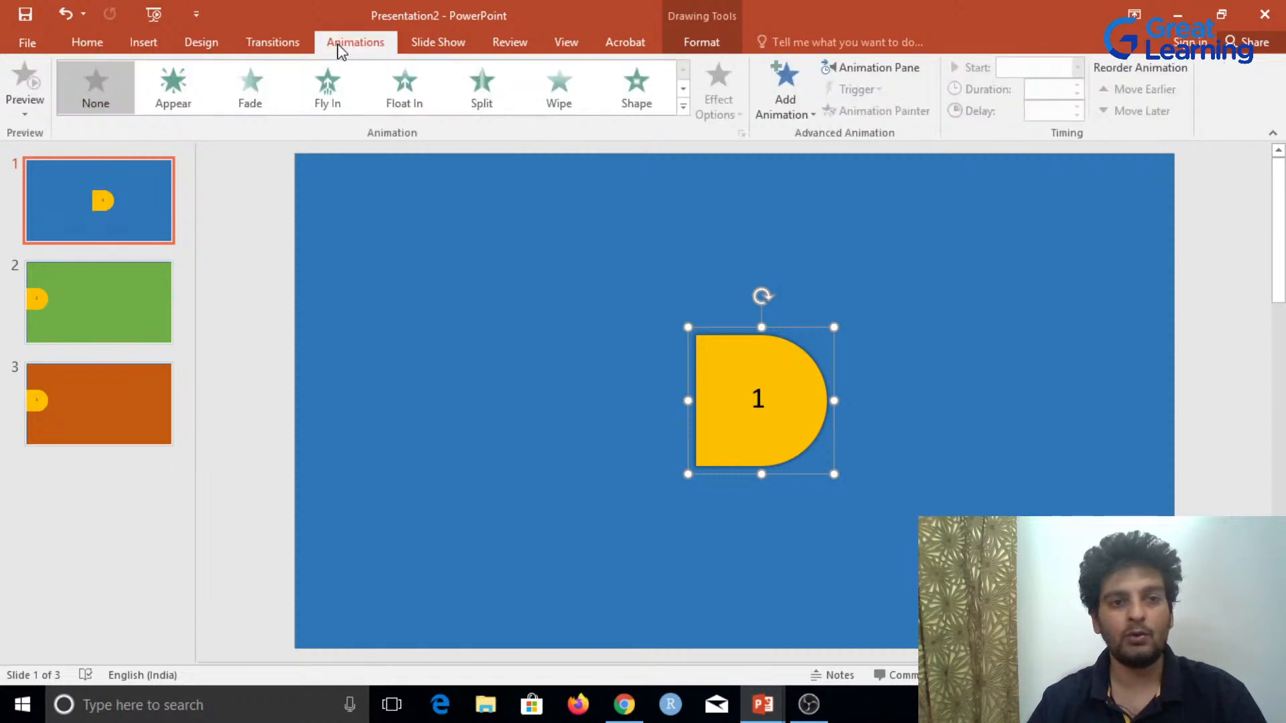
pyautogui.click(799, 86)
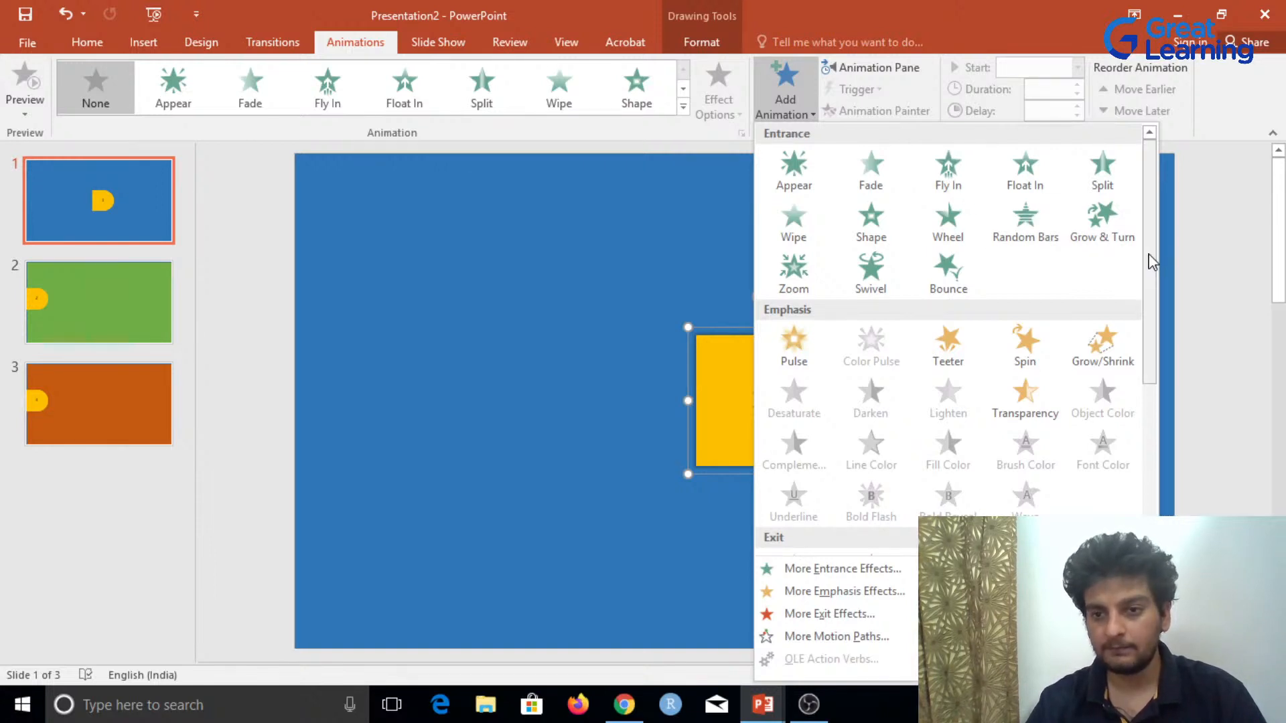
pyautogui.moveTo(1152, 261); pyautogui.dragTo(1144, 444)
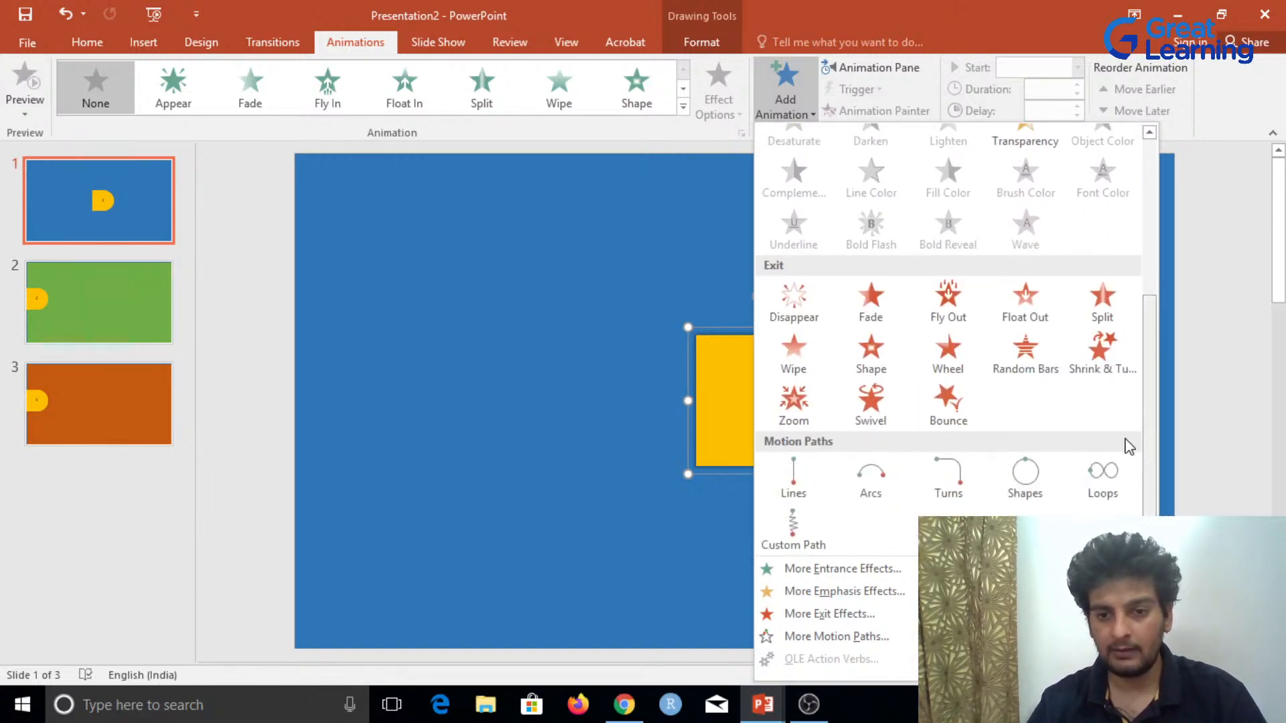
pyautogui.click(784, 473)
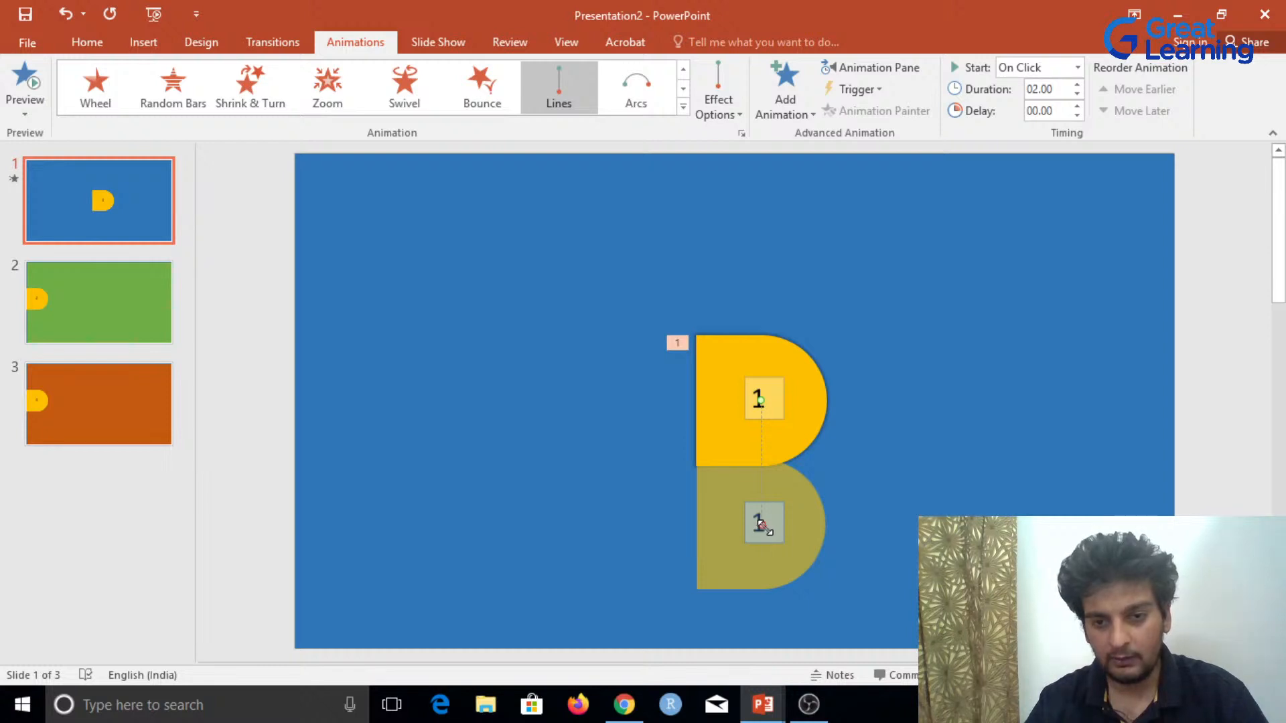
pyautogui.moveTo(761, 526)
pyautogui.mouseDown()
pyautogui.moveTo(644, 491)
pyautogui.moveTo(426, 388)
pyautogui.moveTo(368, 402)
pyautogui.moveTo(355, 391)
pyautogui.moveTo(359, 402)
pyautogui.mouseUp()
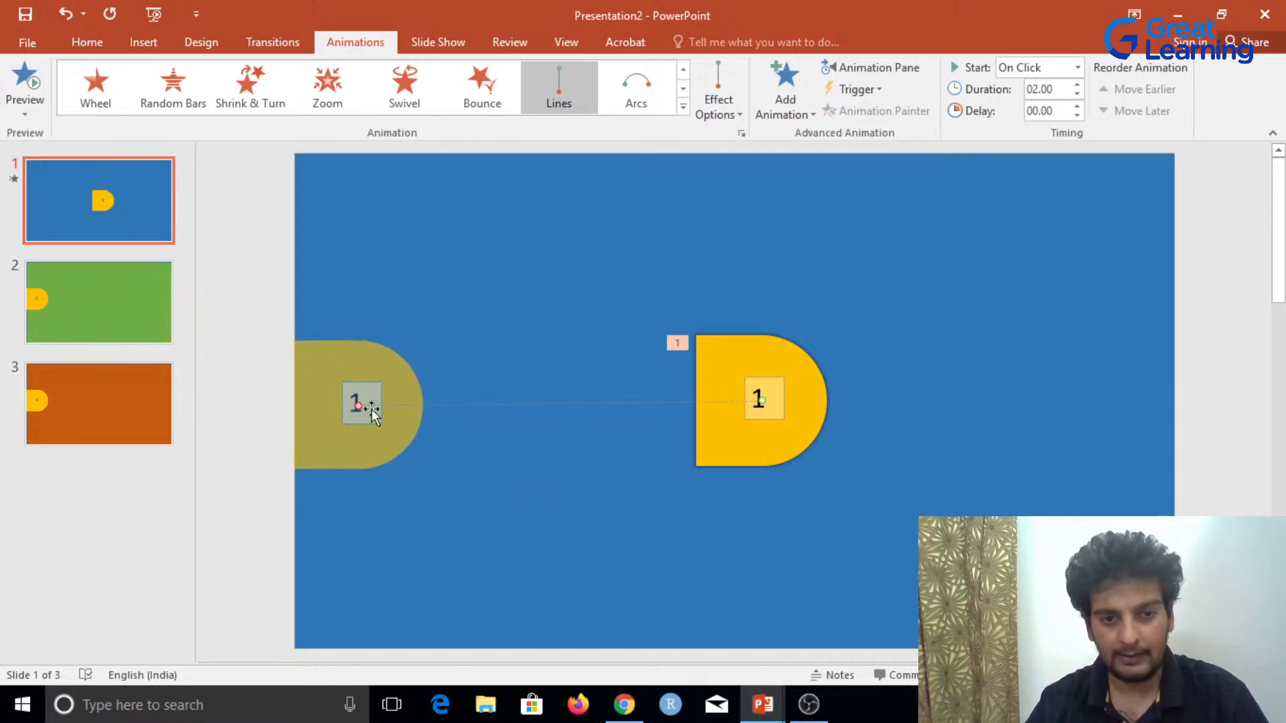
pyautogui.click(533, 491)
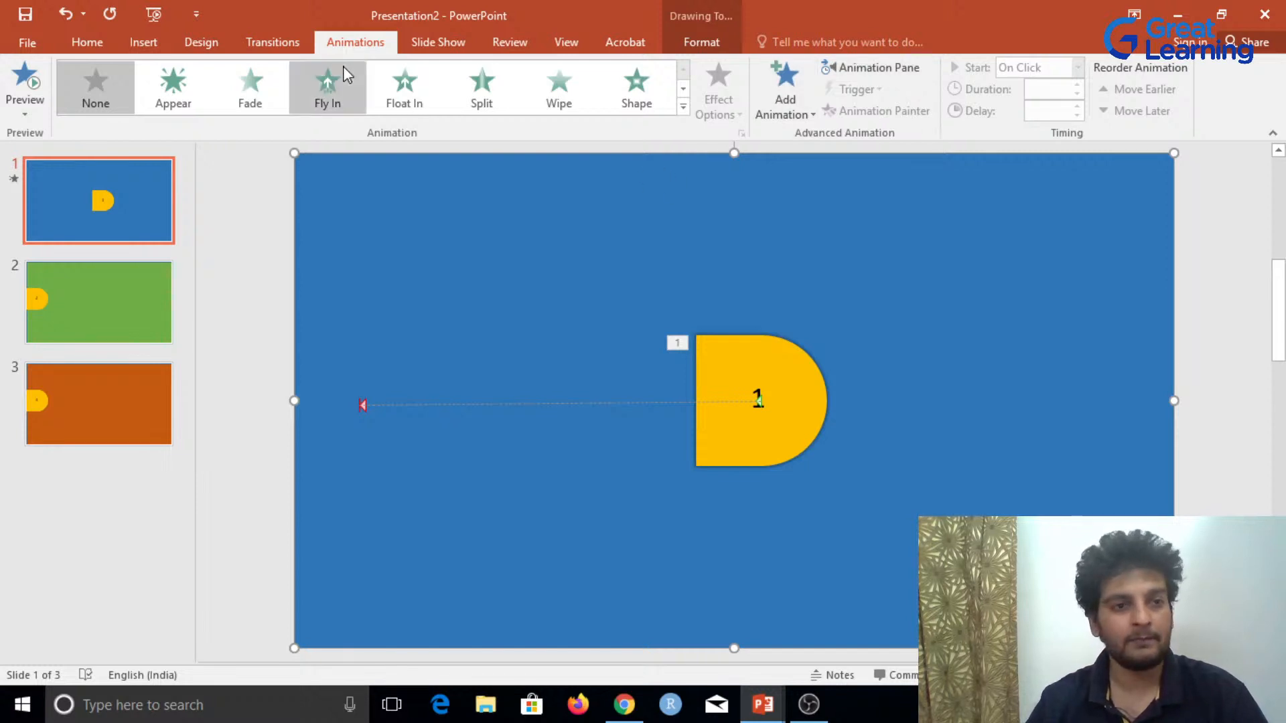
# Step: Play the slide show from slide 1 to check the motion path, and exit it
pyautogui.click(428, 43)
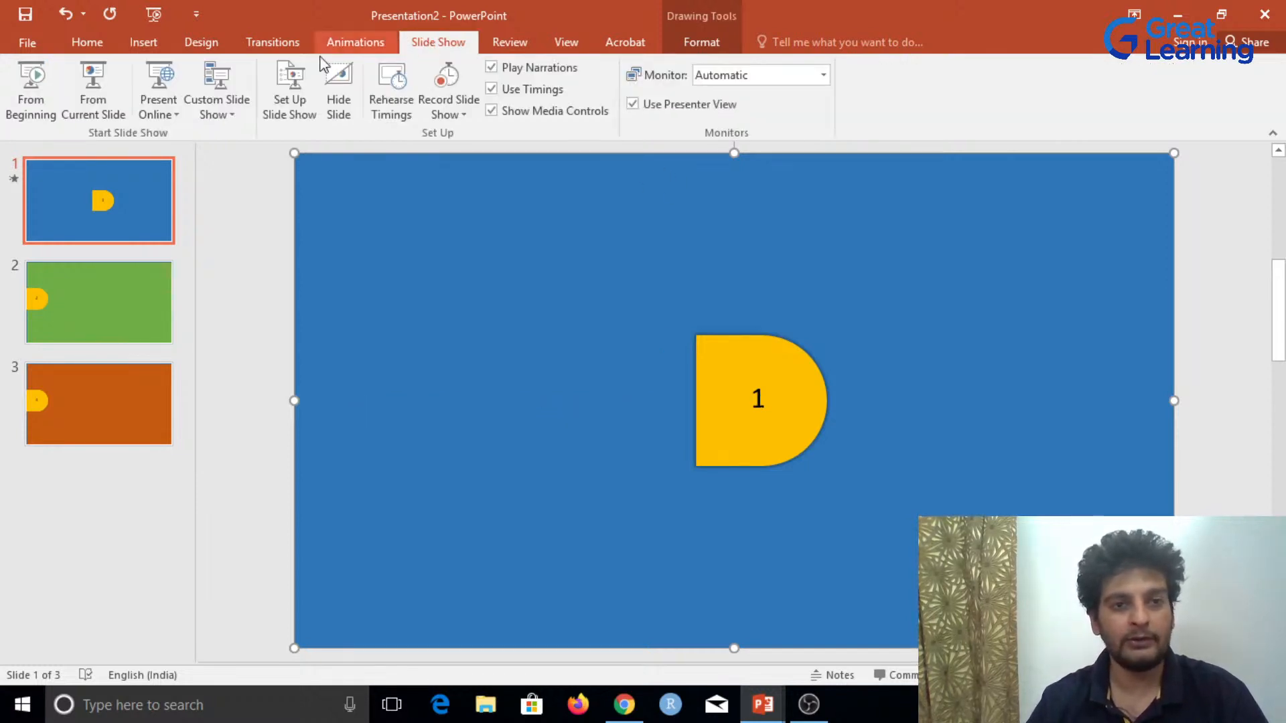
pyautogui.click(94, 83)
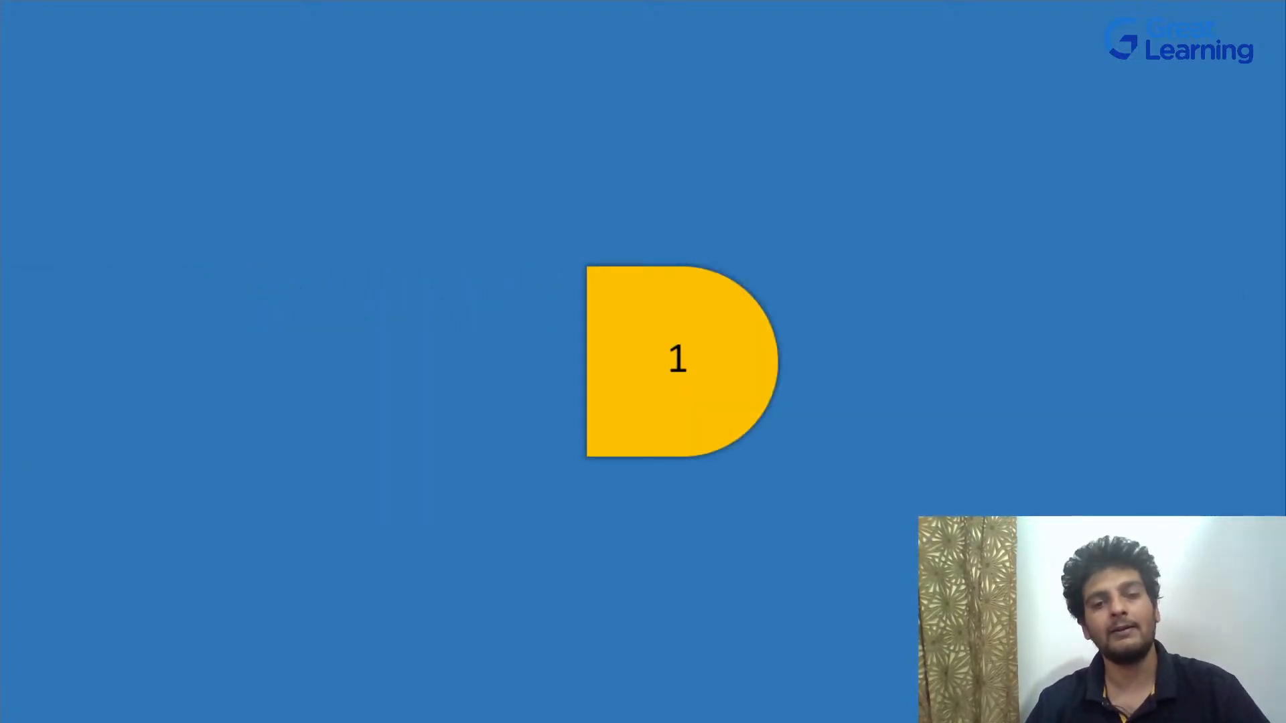
pyautogui.press('Escape')
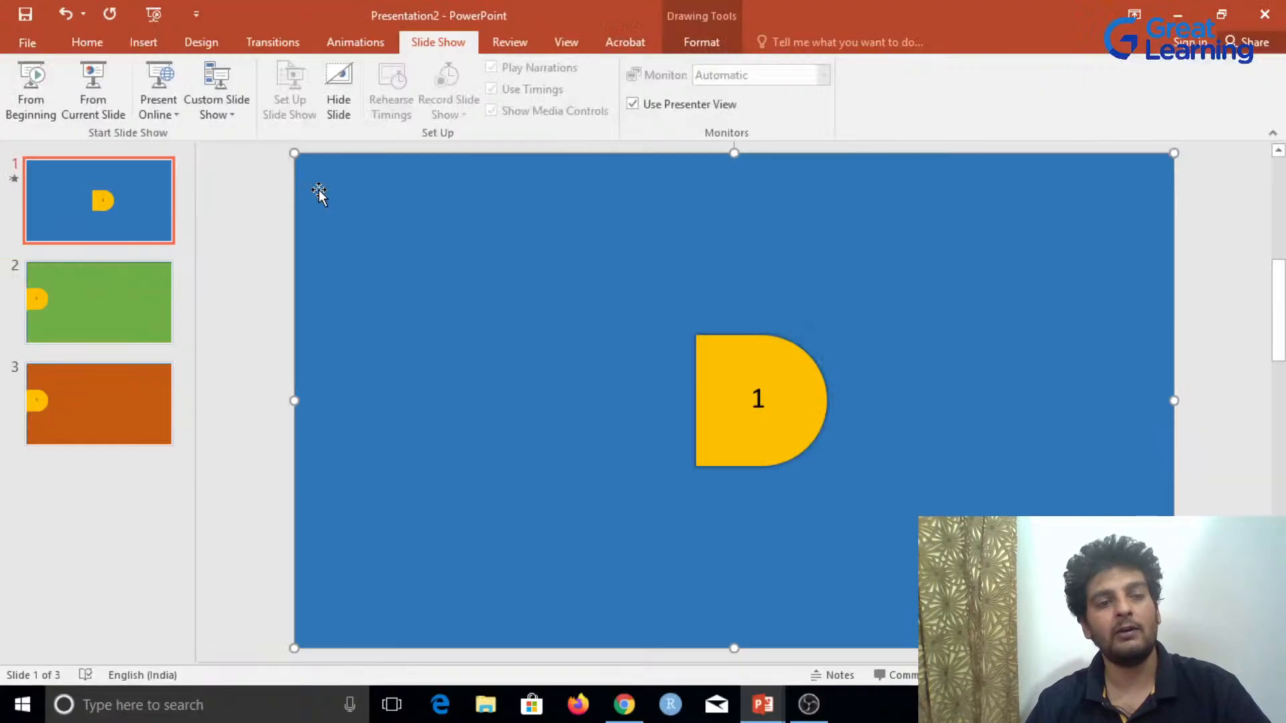
# Step: Group the yellow rounded shape and its number 2 on slide 2
pyautogui.click(128, 295)
pyautogui.click(395, 380)
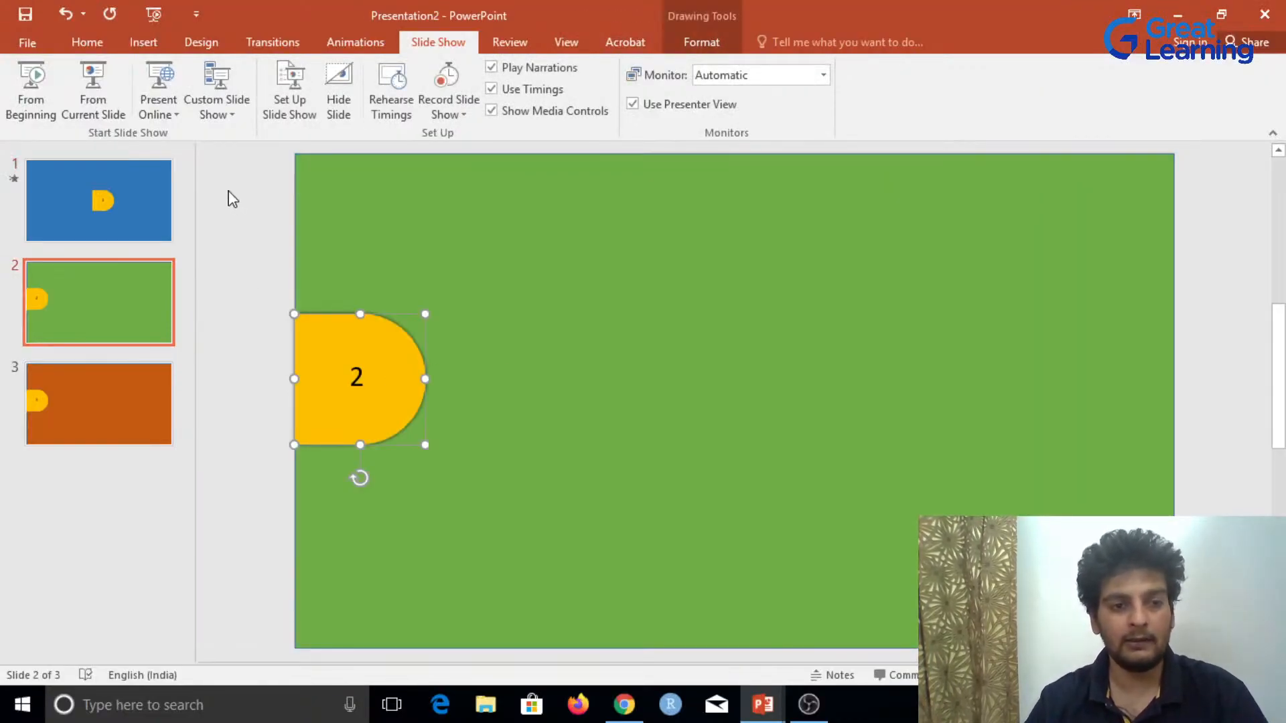
pyautogui.click(246, 212)
pyautogui.moveTo(246, 211); pyautogui.dragTo(585, 512)
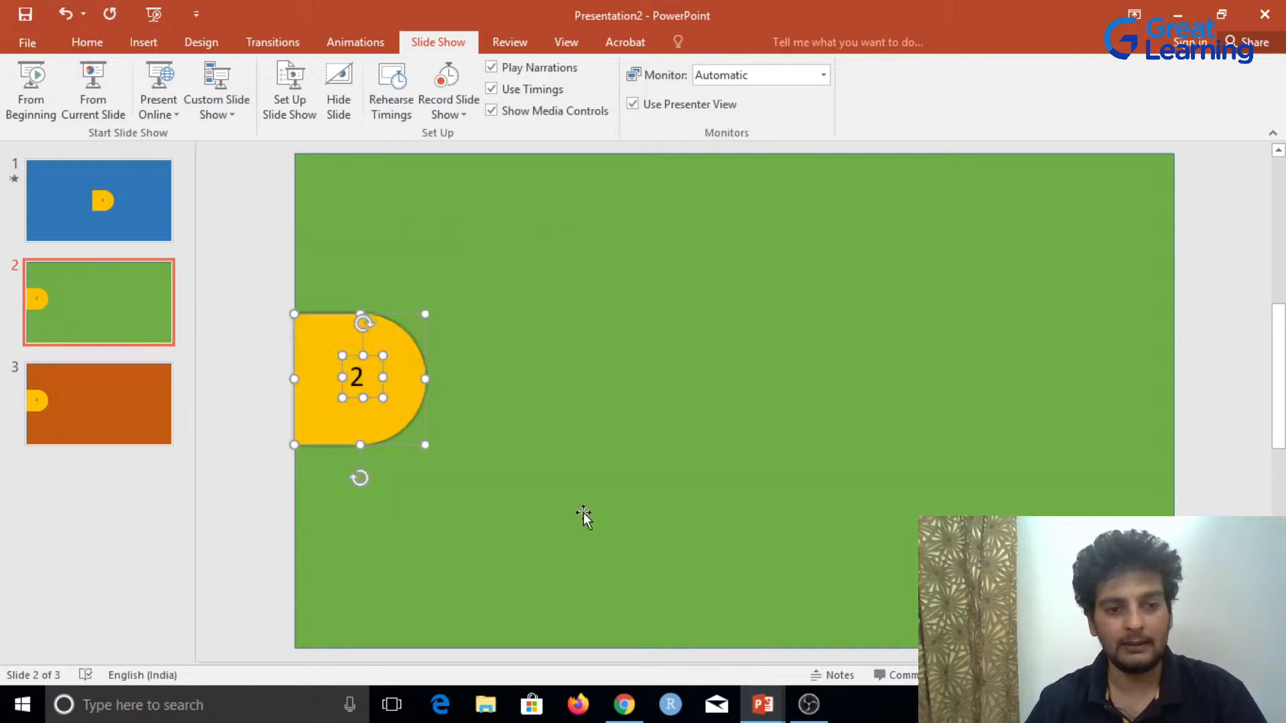
pyautogui.click(87, 43)
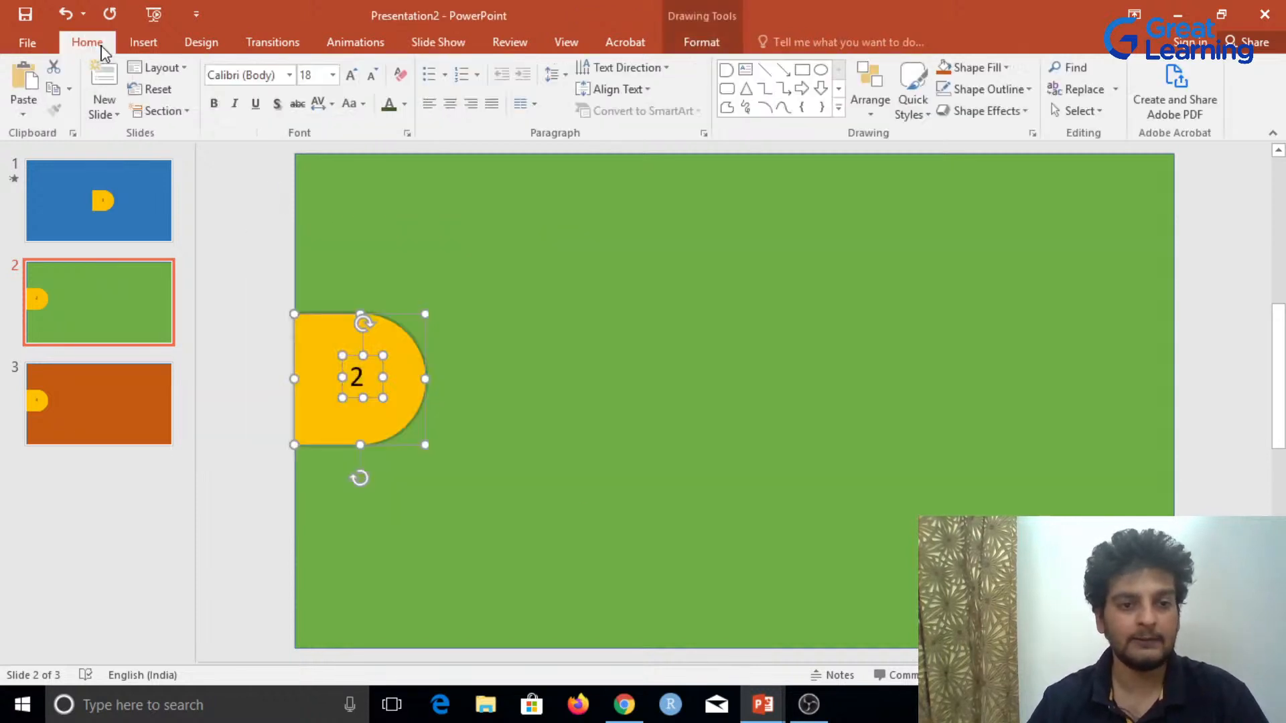
pyautogui.click(870, 100)
pyautogui.click(895, 268)
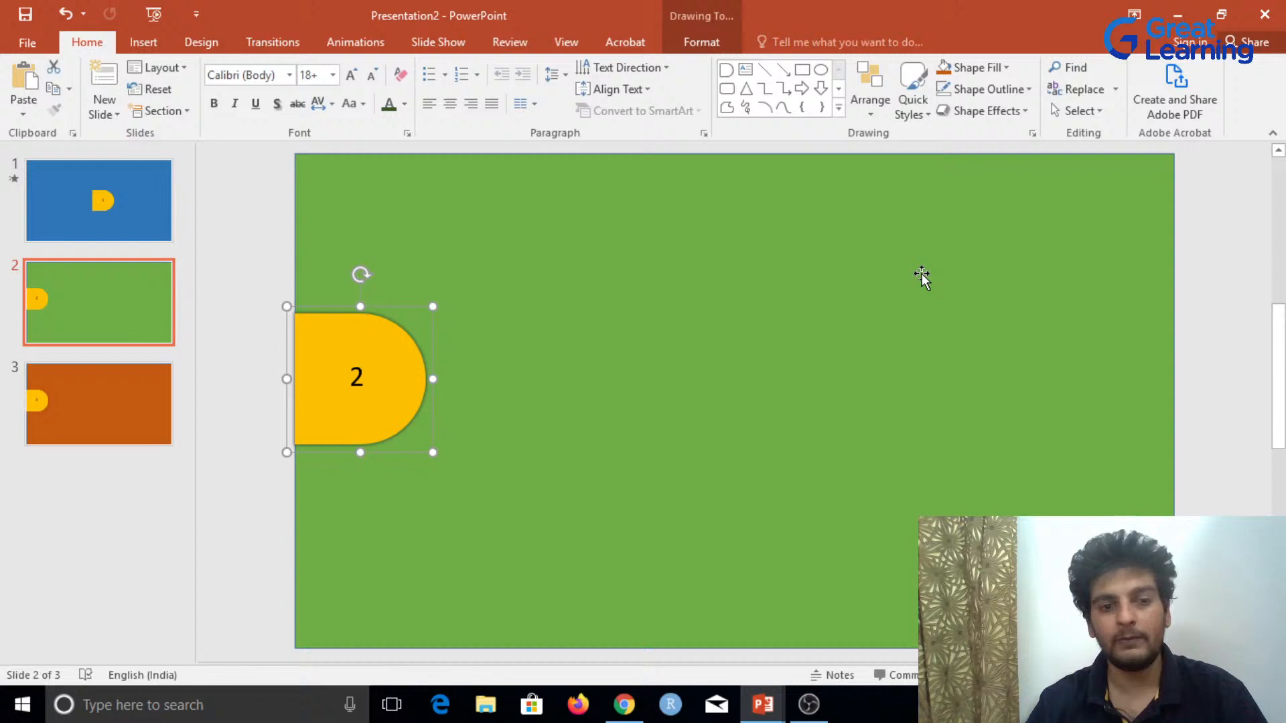
# Step: Move the grouped yellow shape on slide 2 from the slide's left edge to its centre
pyautogui.rightClick(392, 340)
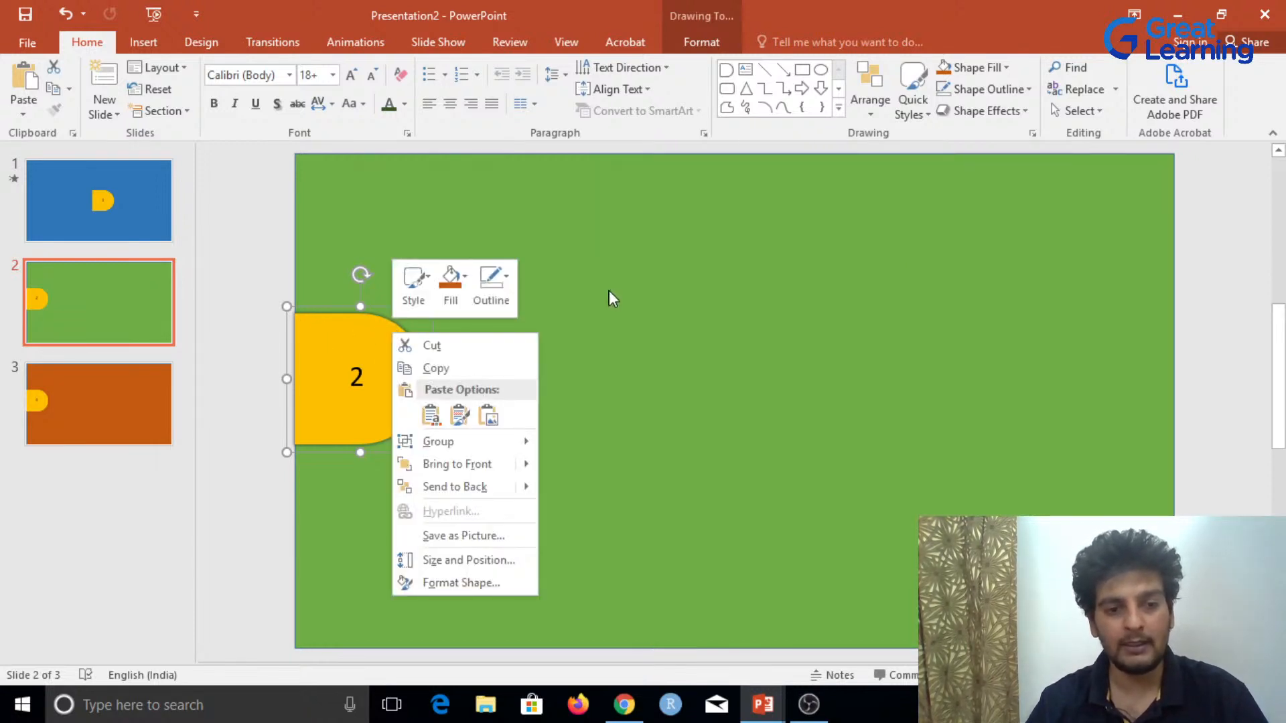
pyautogui.click(273, 259)
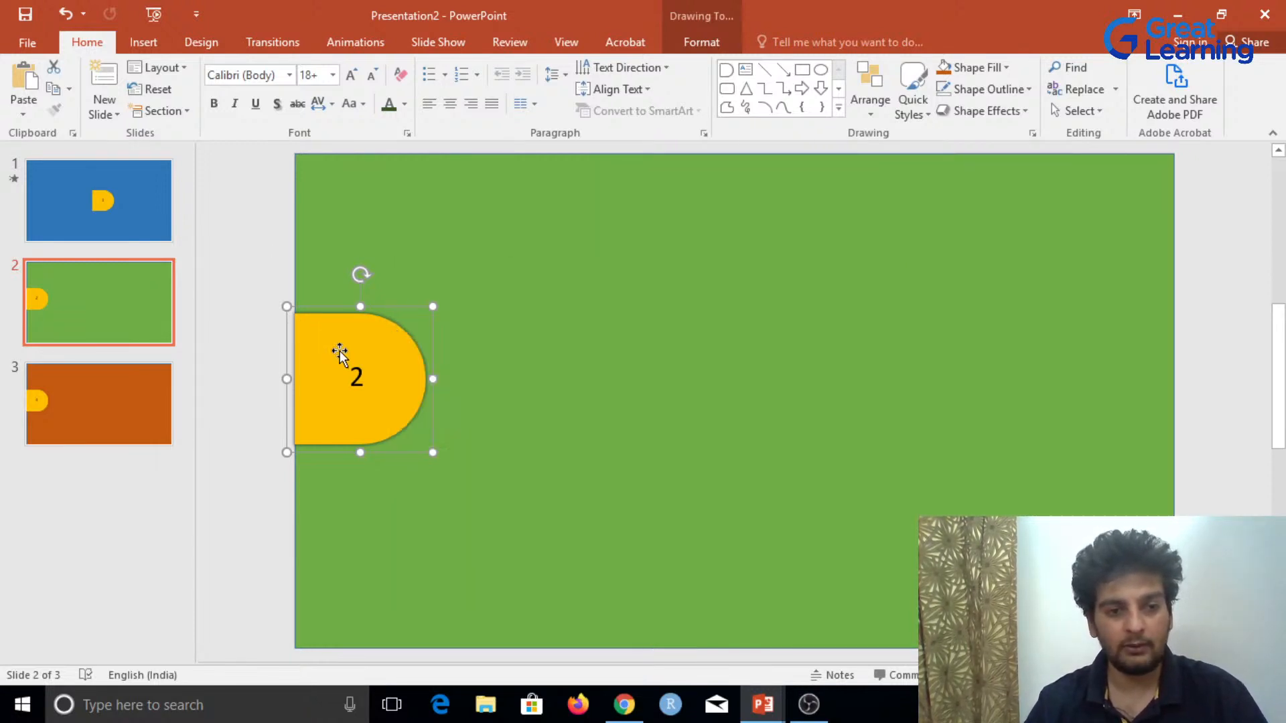
pyautogui.moveTo(339, 351); pyautogui.dragTo(712, 370)
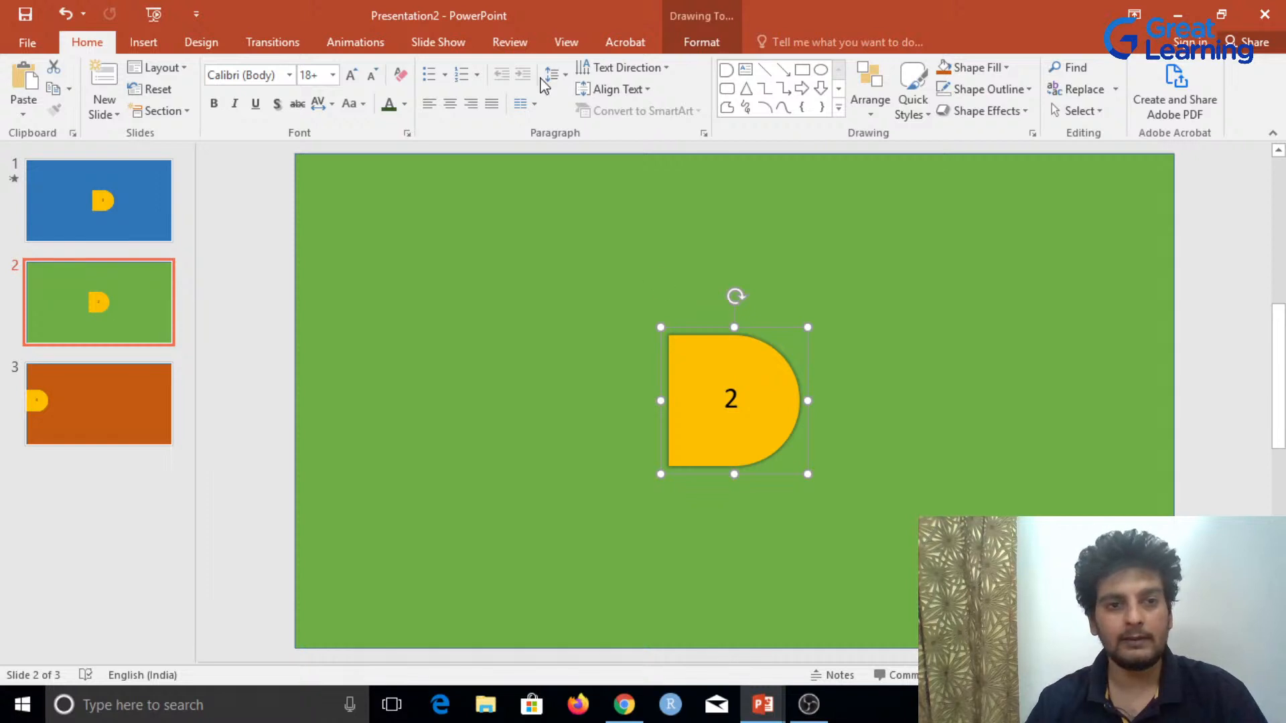
# Step: Add a Lines motion path to the grouped yellow shape with number 2 on slide 2
pyautogui.click(355, 52)
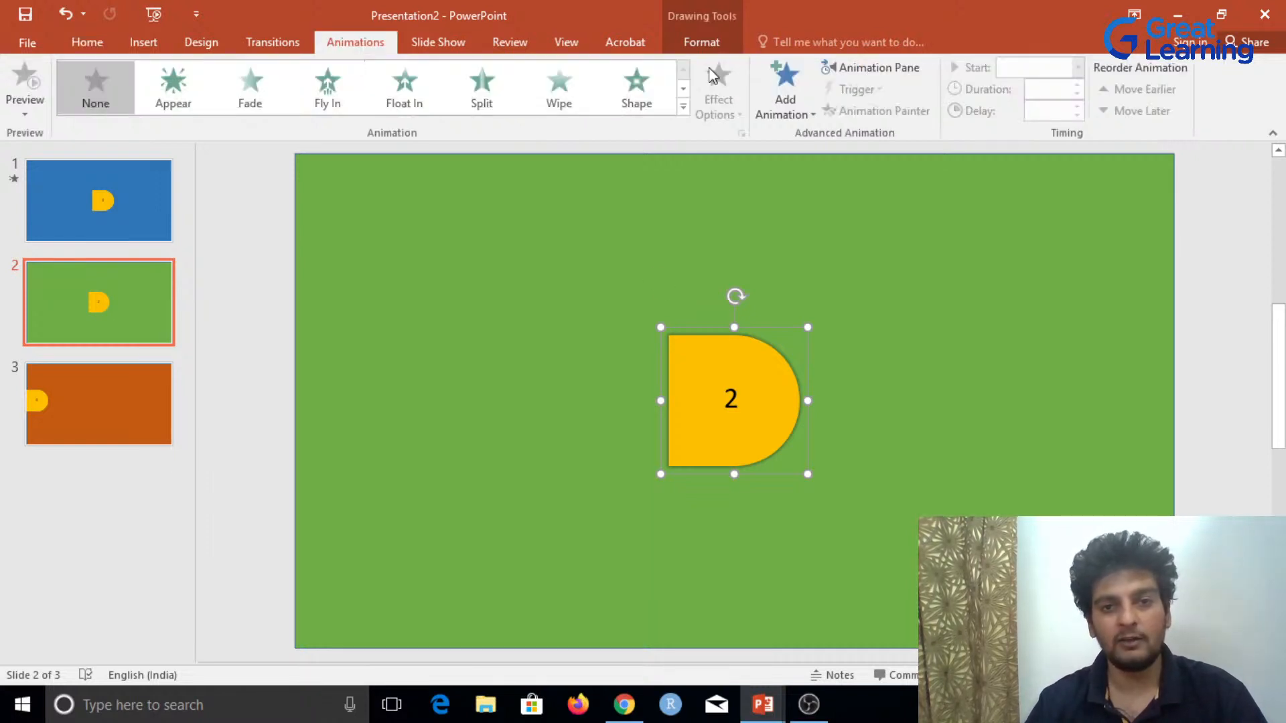
pyautogui.click(784, 101)
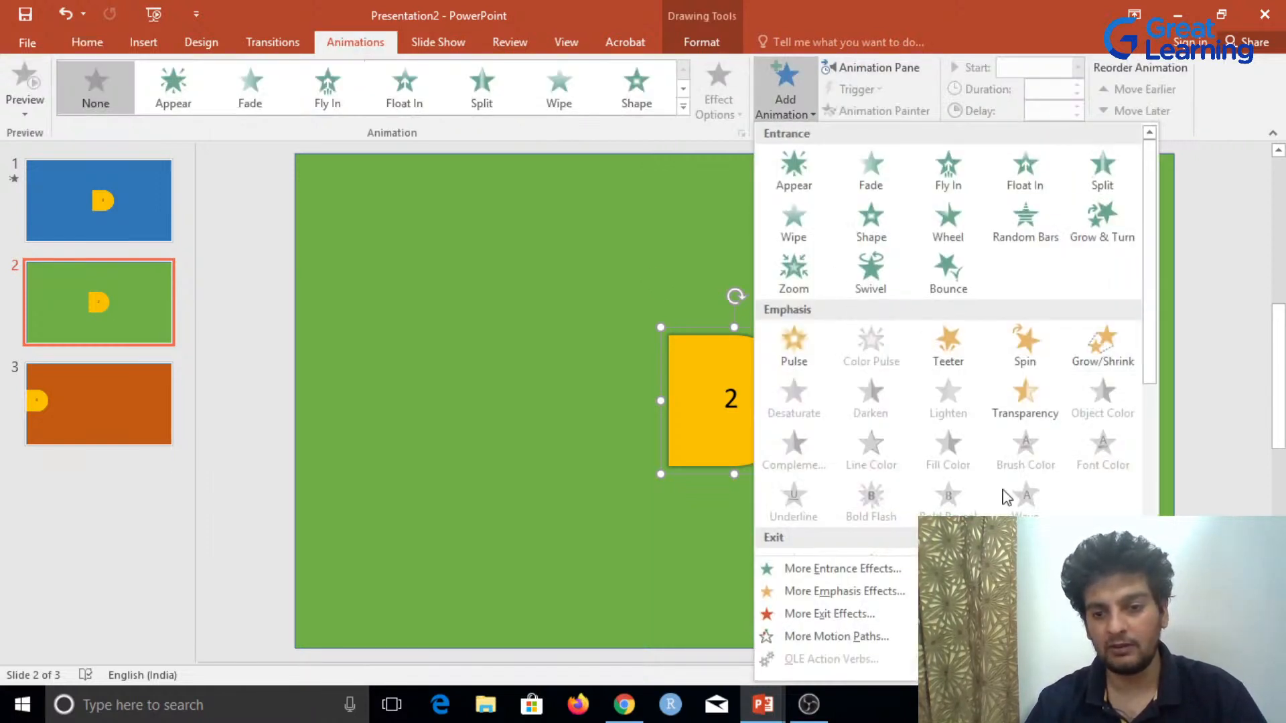
pyautogui.moveTo(1148, 350); pyautogui.dragTo(1148, 503)
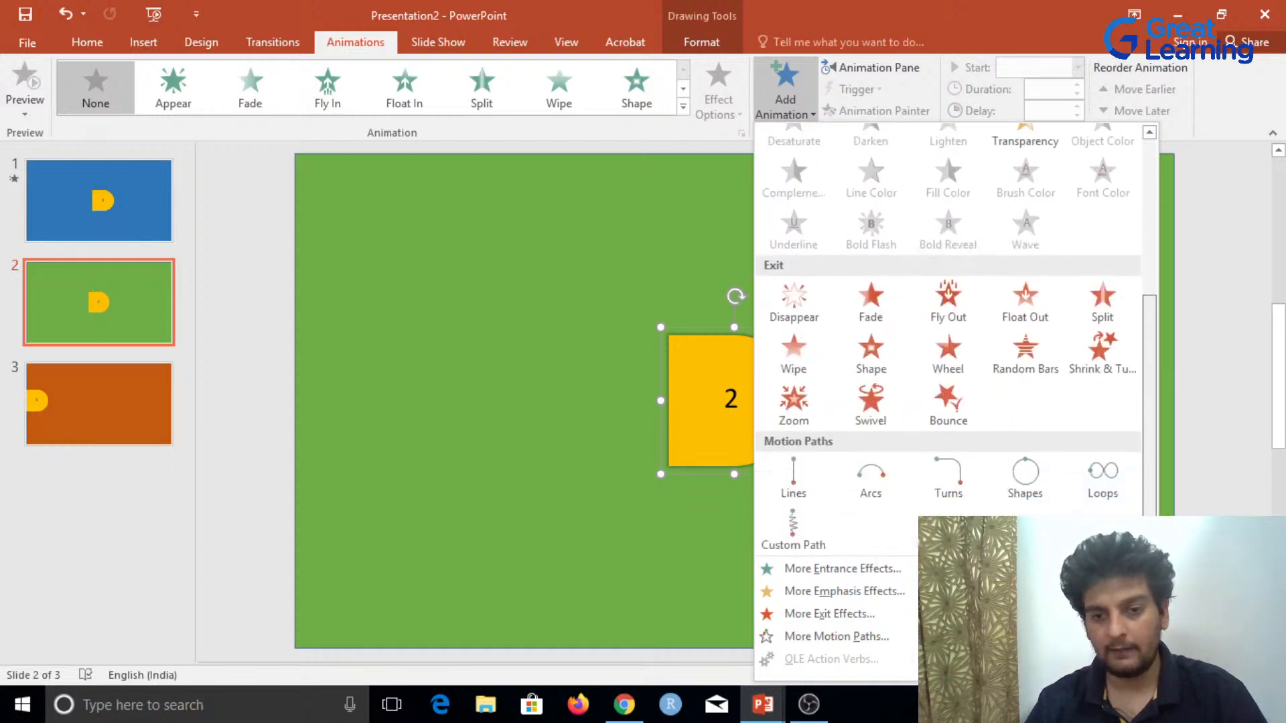
pyautogui.click(808, 469)
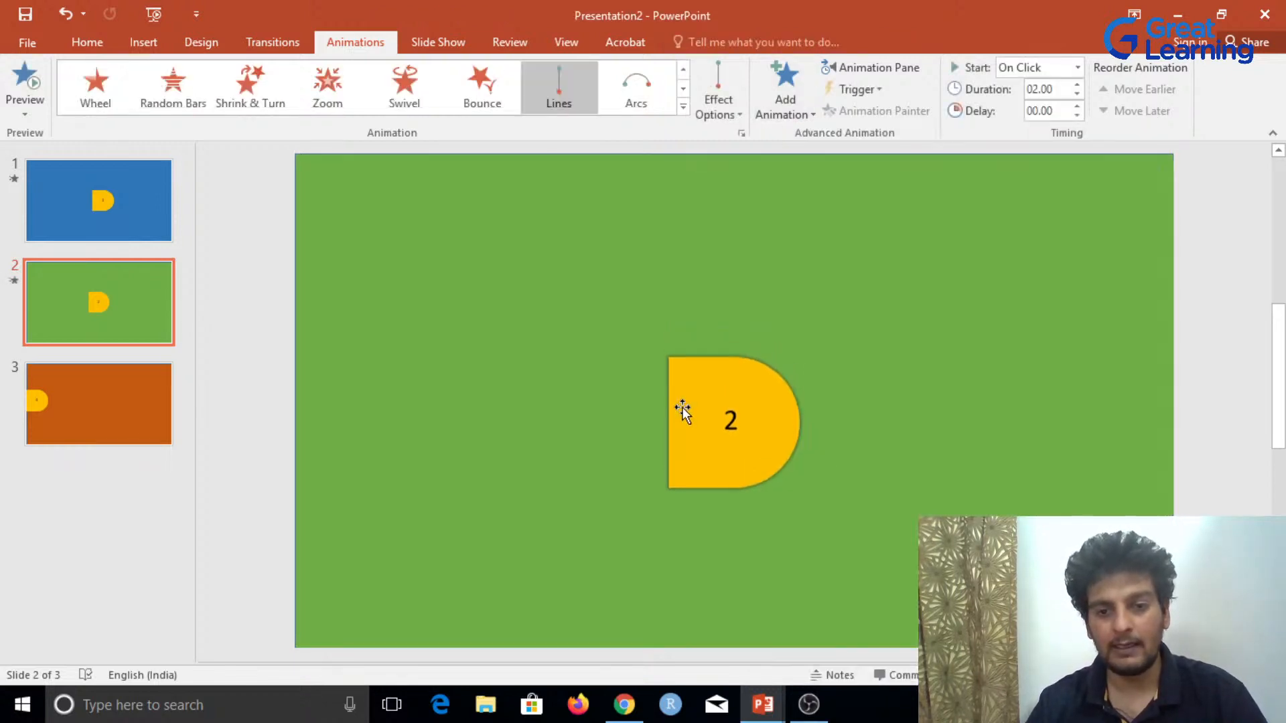
pyautogui.click(732, 520)
pyautogui.click(719, 408)
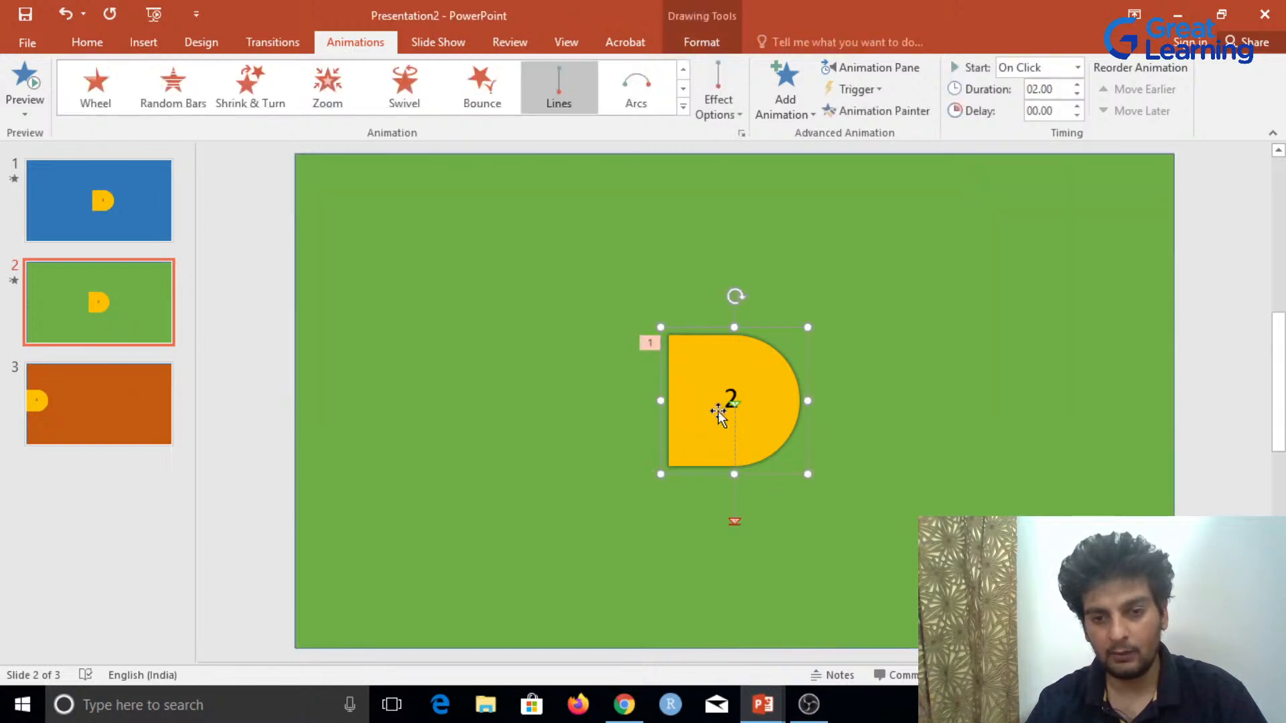
pyautogui.click(736, 501)
pyautogui.moveTo(732, 522); pyautogui.dragTo(624, 507)
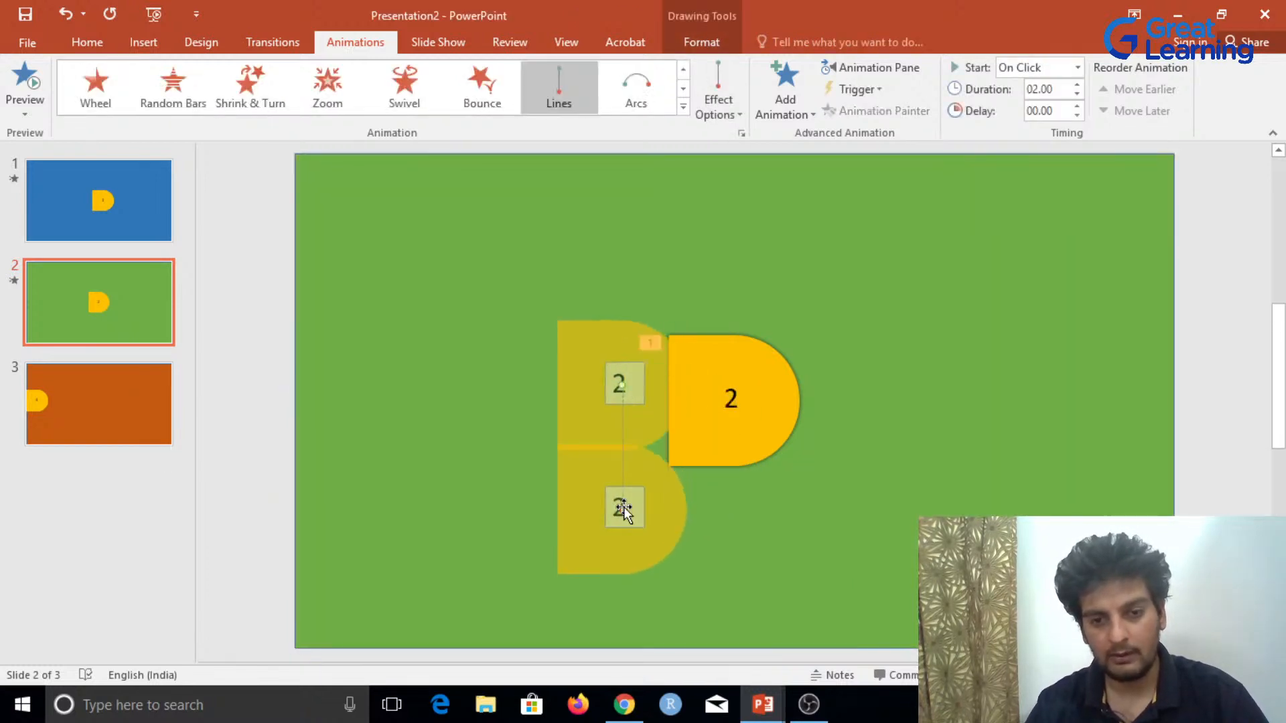
pyautogui.hotkey('ctrl', 'z')
pyautogui.moveTo(753, 469); pyautogui.dragTo(736, 448)
pyautogui.hotkey('ctrl', 'z')
pyautogui.click(734, 442)
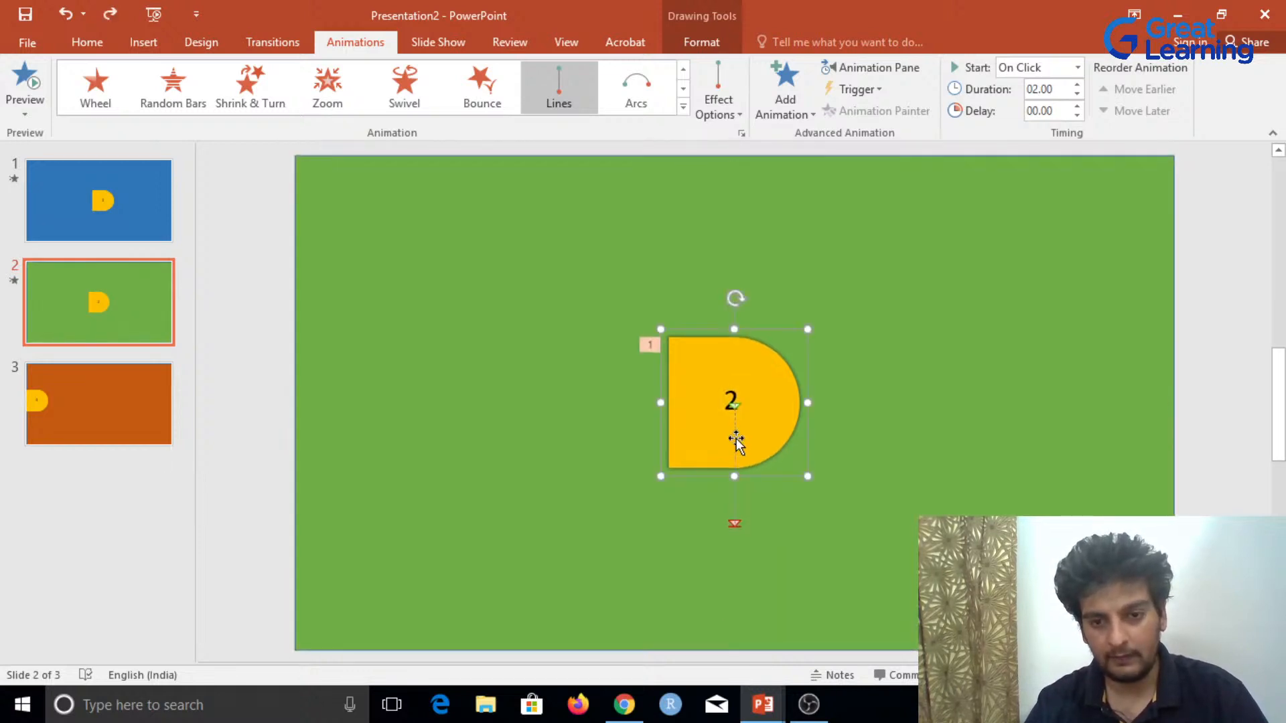
# Step: Move the end point of slide 2's motion path to the slide's left edge, level with the grouped shape
pyautogui.click(733, 522)
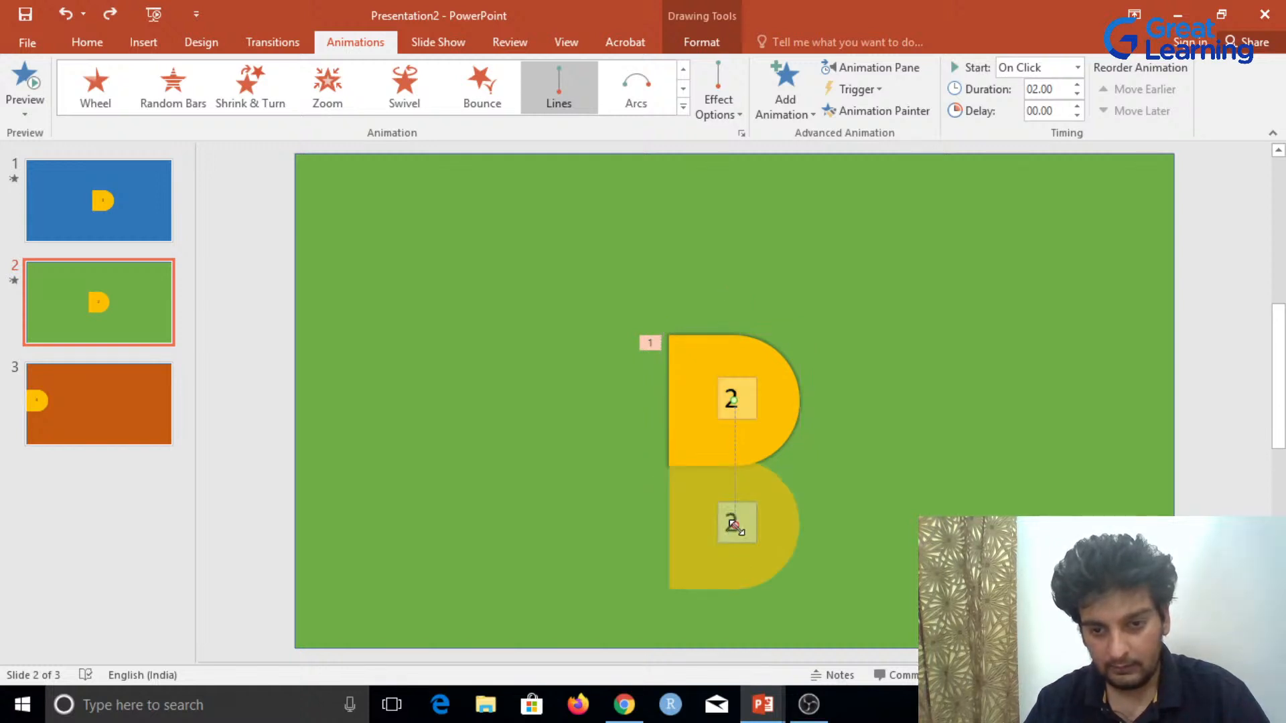
pyautogui.moveTo(735, 527); pyautogui.dragTo(361, 405)
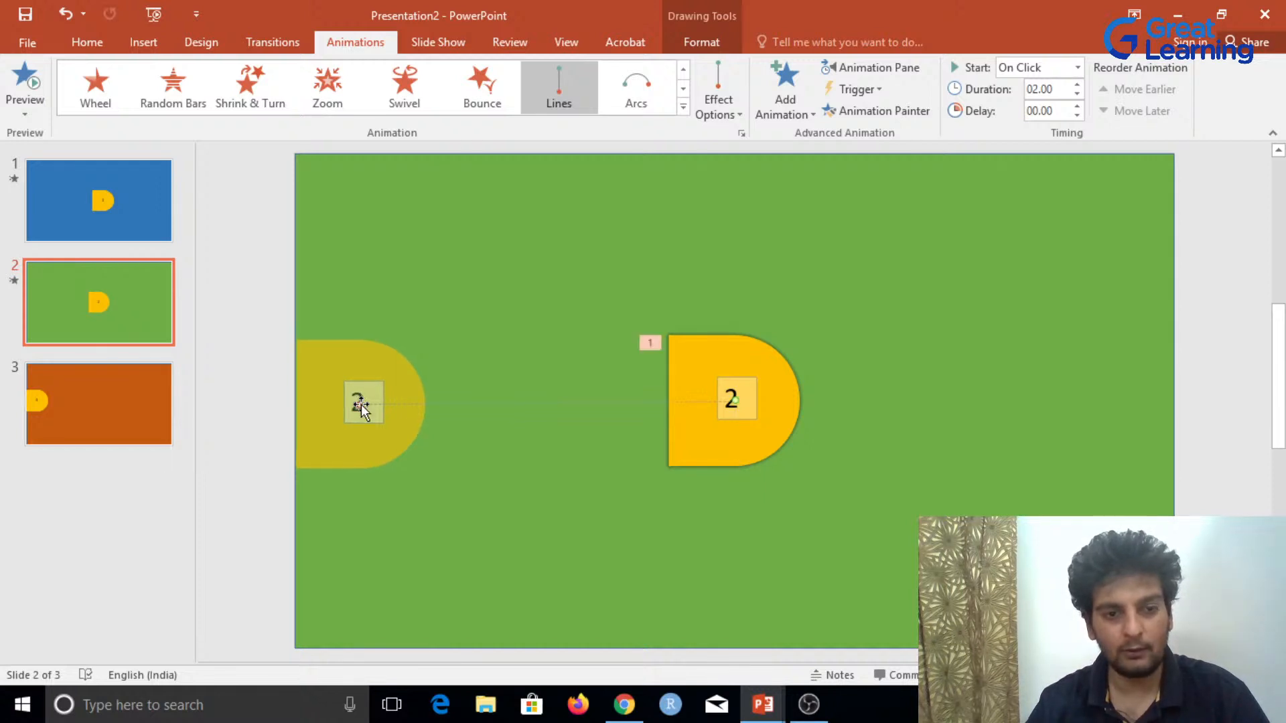
pyautogui.click(487, 285)
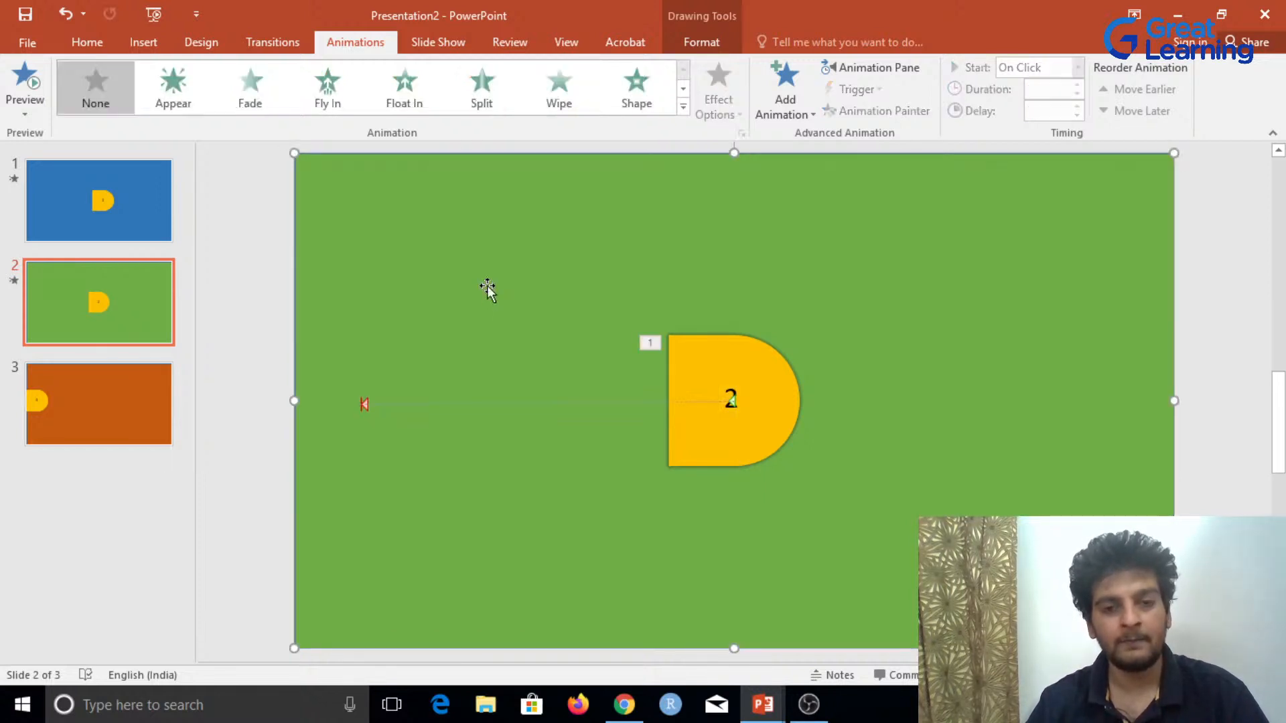
# Step: Group the yellow rounded shape and its number 3 on slide 3
pyautogui.click(101, 412)
pyautogui.moveTo(255, 245)
pyautogui.mouseDown()
pyautogui.moveTo(420, 455)
pyautogui.moveTo(512, 476)
pyautogui.mouseUp()
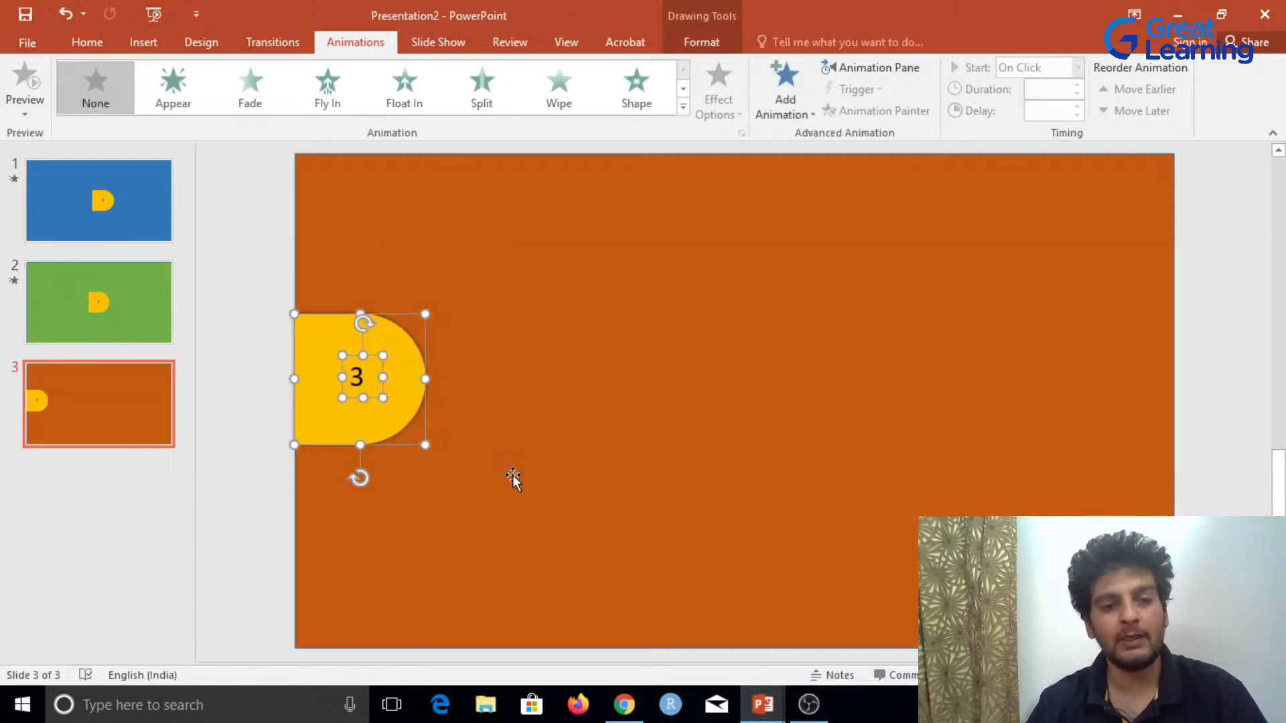
pyautogui.rightClick(405, 366)
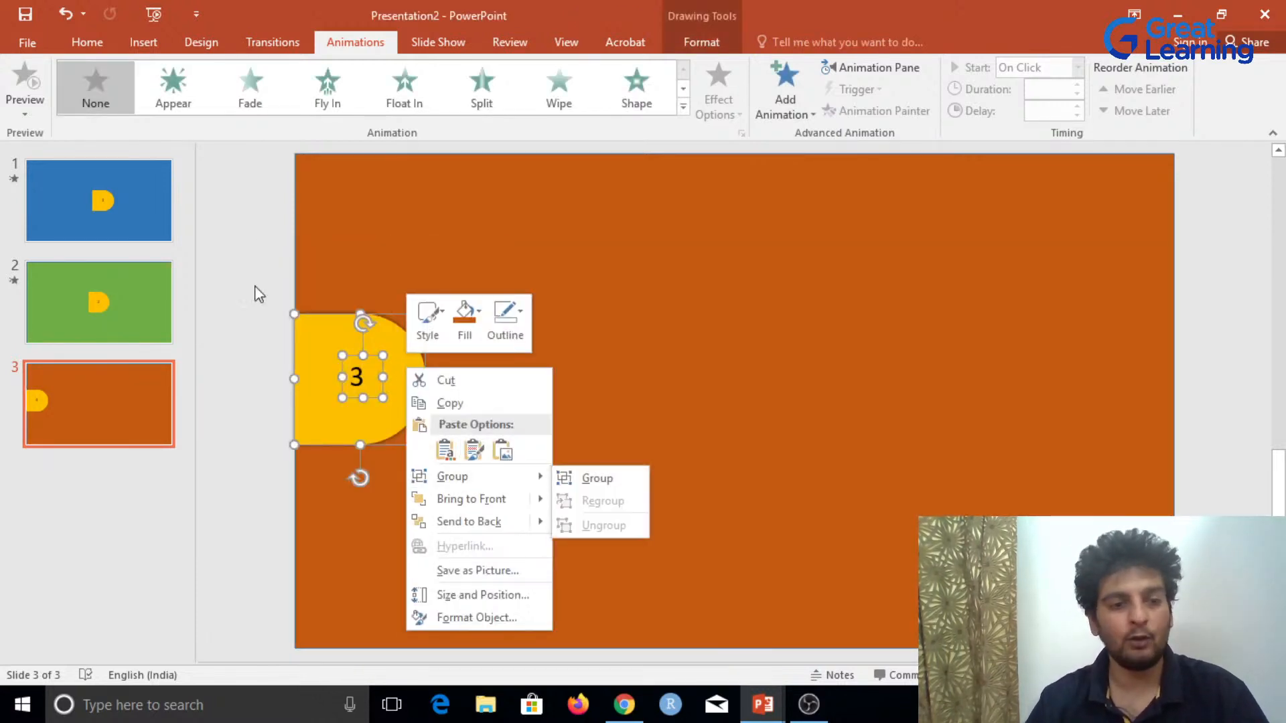
pyautogui.moveTo(509, 476)
pyautogui.click(623, 480)
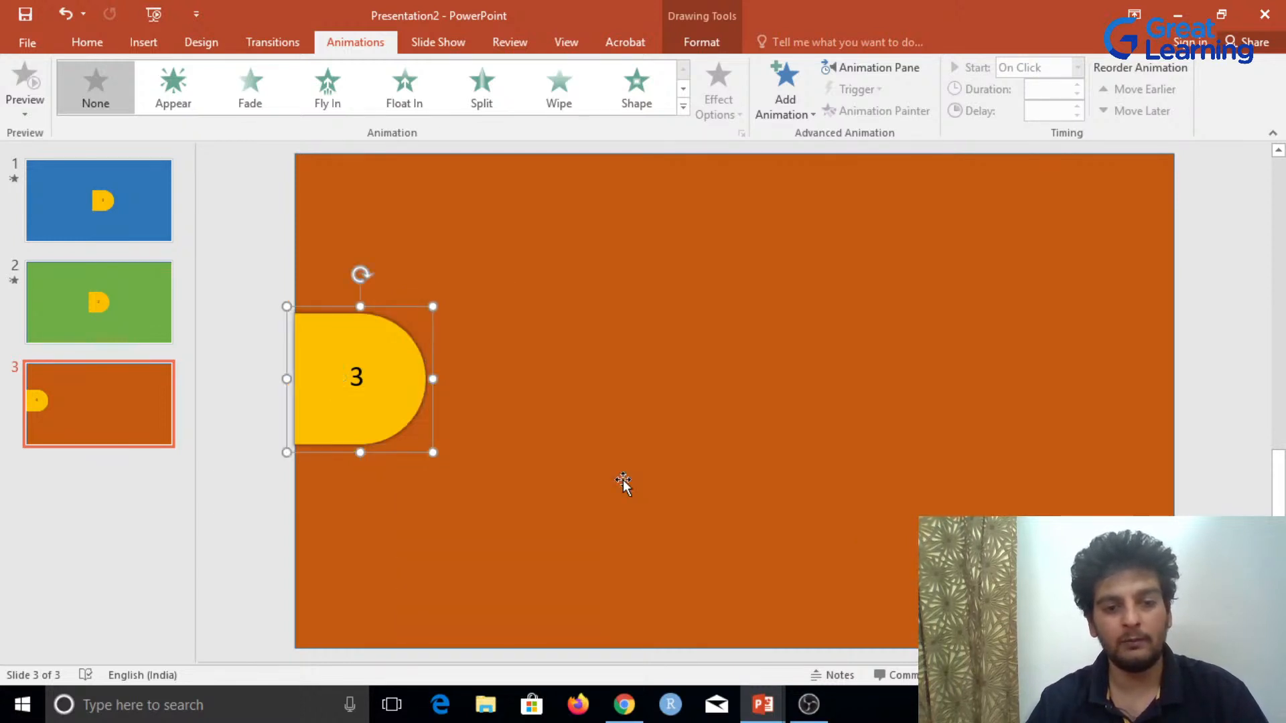
# Step: Move the grouped yellow shape on slide 3 from the slide's left edge to its centre
pyautogui.click(239, 230)
pyautogui.moveTo(260, 282); pyautogui.dragTo(449, 485)
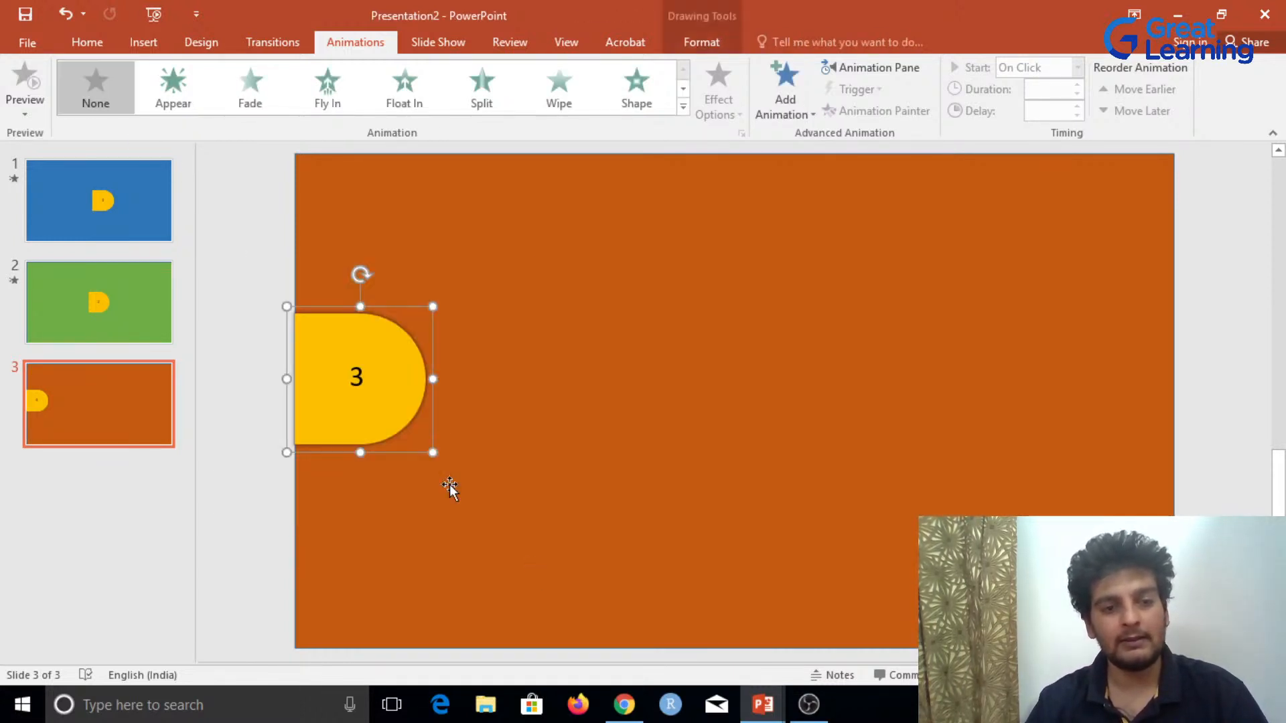
pyautogui.moveTo(385, 372); pyautogui.dragTo(752, 395)
# Step: Shift the grouped shape on slide 1 slightly left so it sits at the slide's centre
pyautogui.click(52, 194)
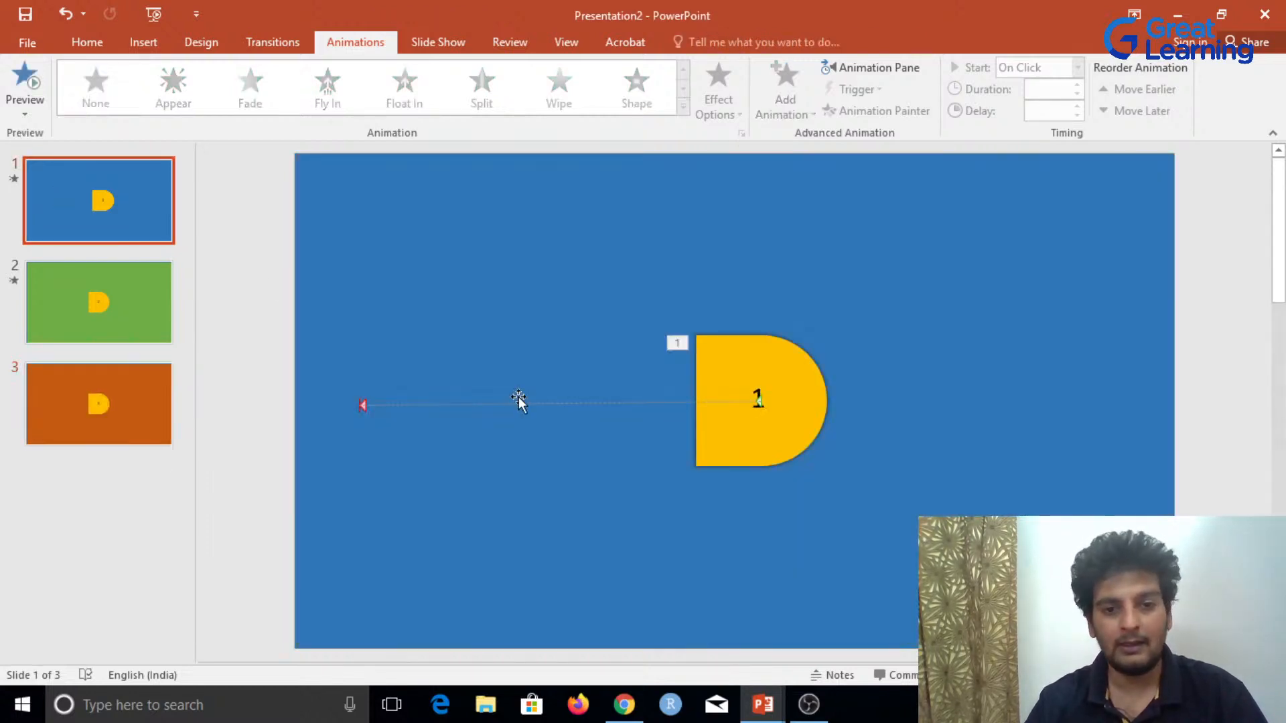
pyautogui.click(726, 351)
pyautogui.moveTo(725, 352)
pyautogui.mouseDown()
pyautogui.moveTo(689, 355)
pyautogui.moveTo(701, 356)
pyautogui.mouseUp()
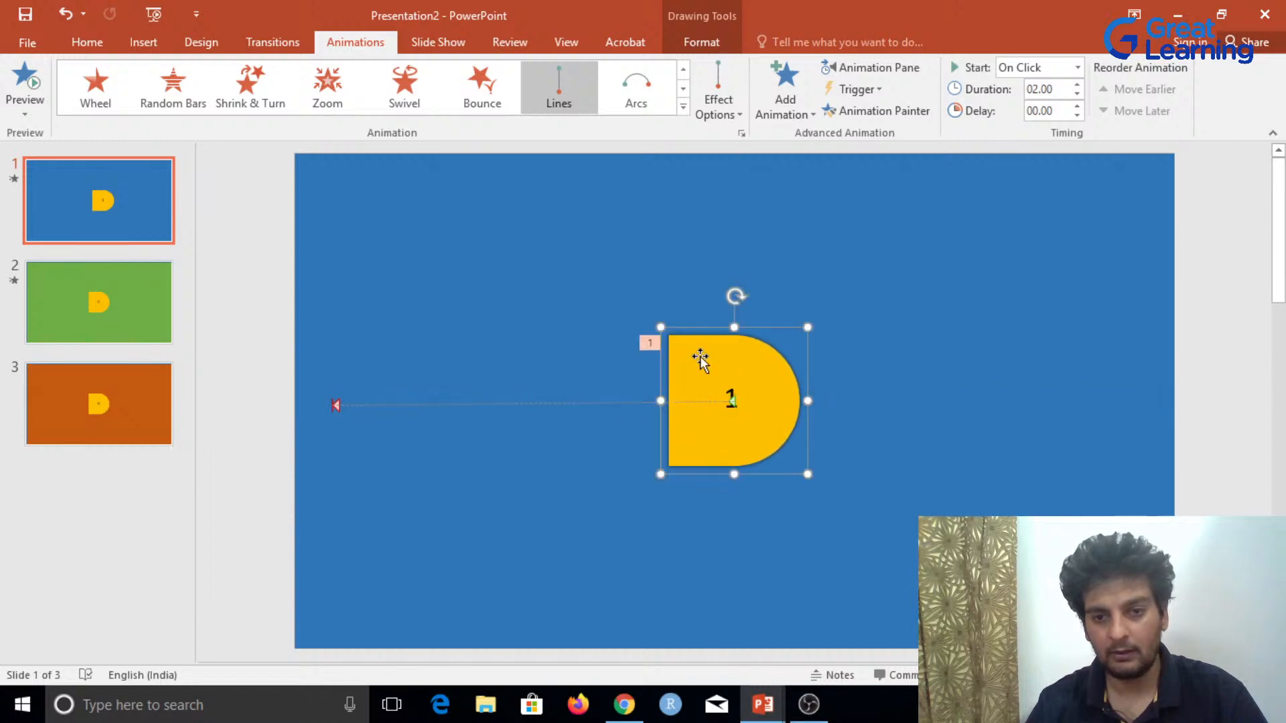
pyautogui.click(1194, 328)
pyautogui.click(76, 411)
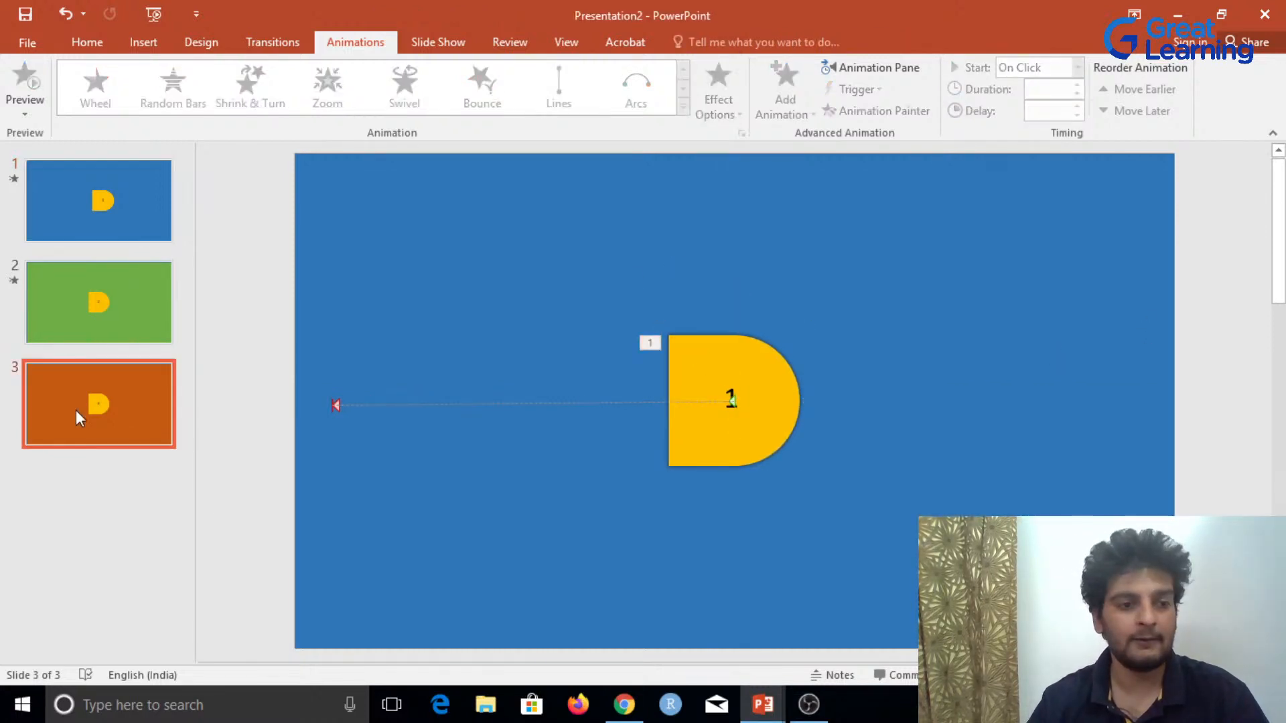
pyautogui.click(697, 363)
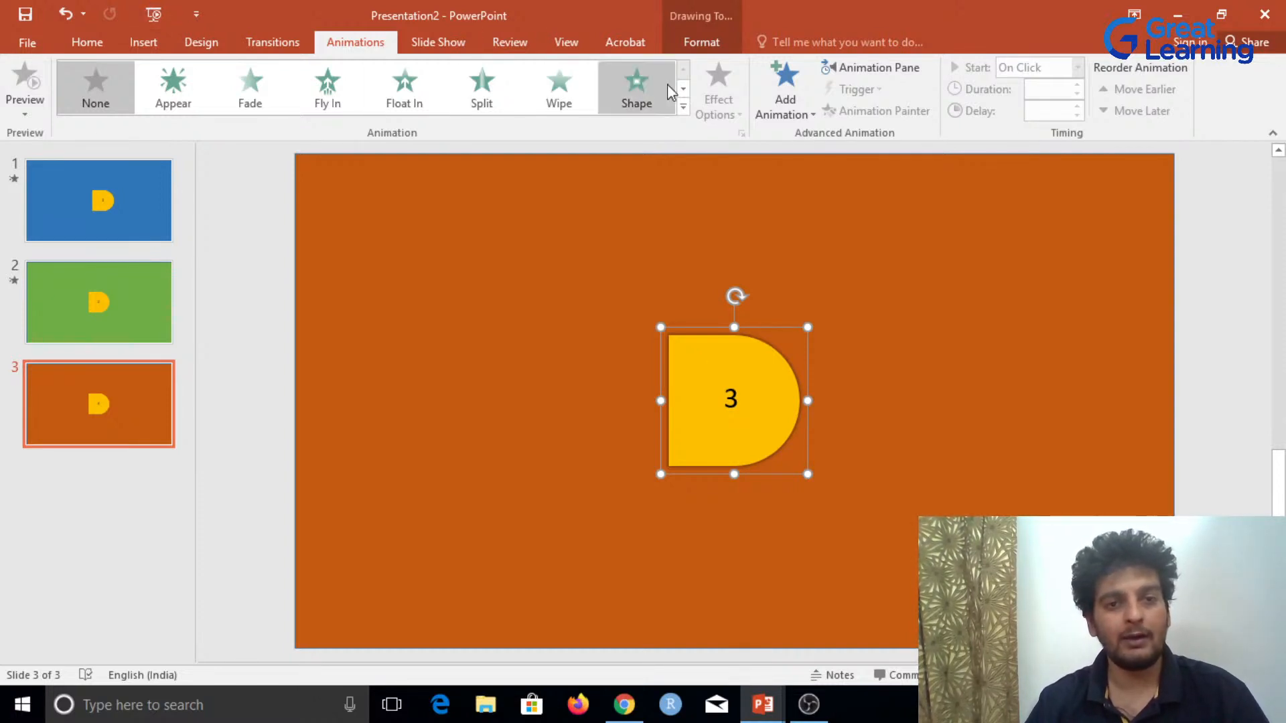
pyautogui.click(780, 81)
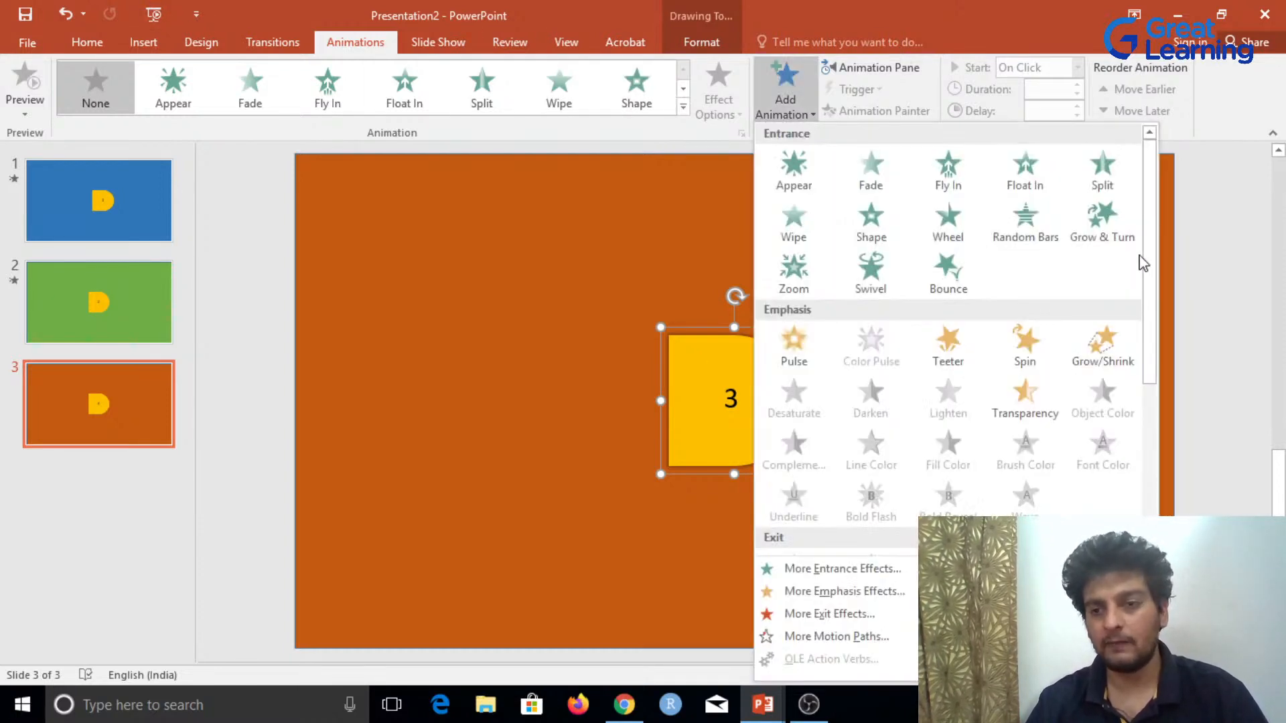
pyautogui.moveTo(1152, 263); pyautogui.dragTo(1156, 406)
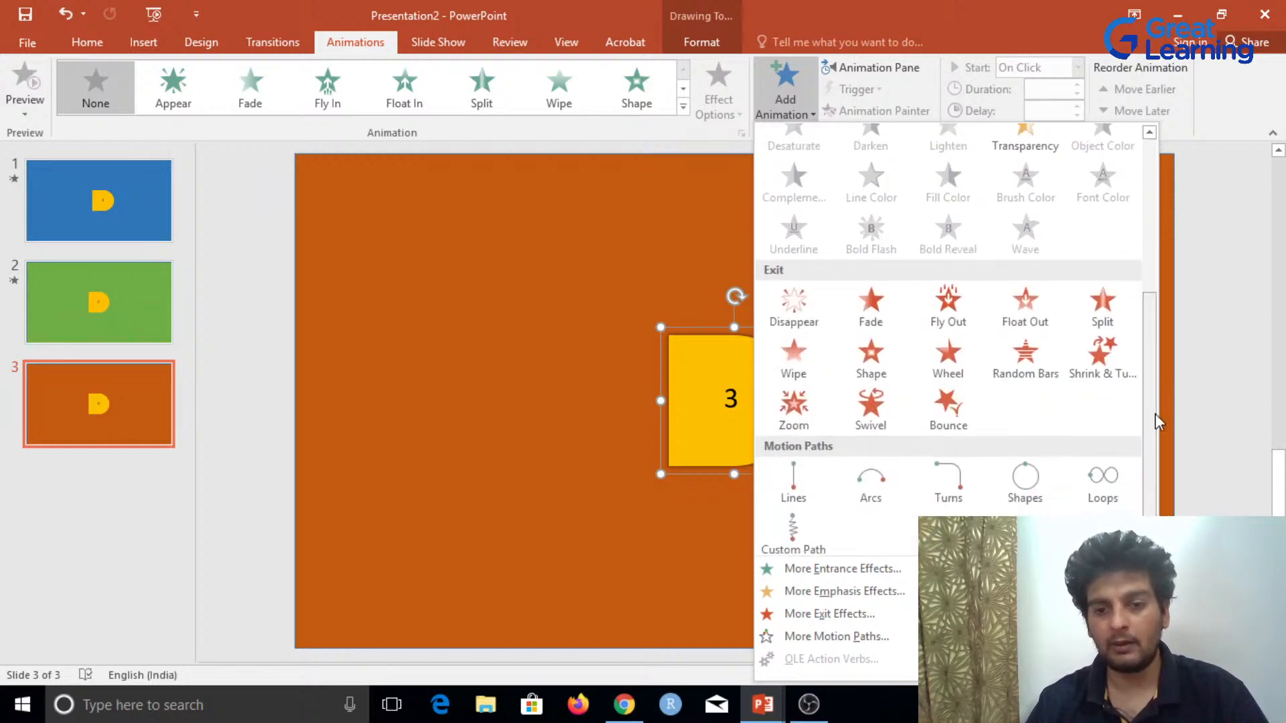
pyautogui.click(791, 486)
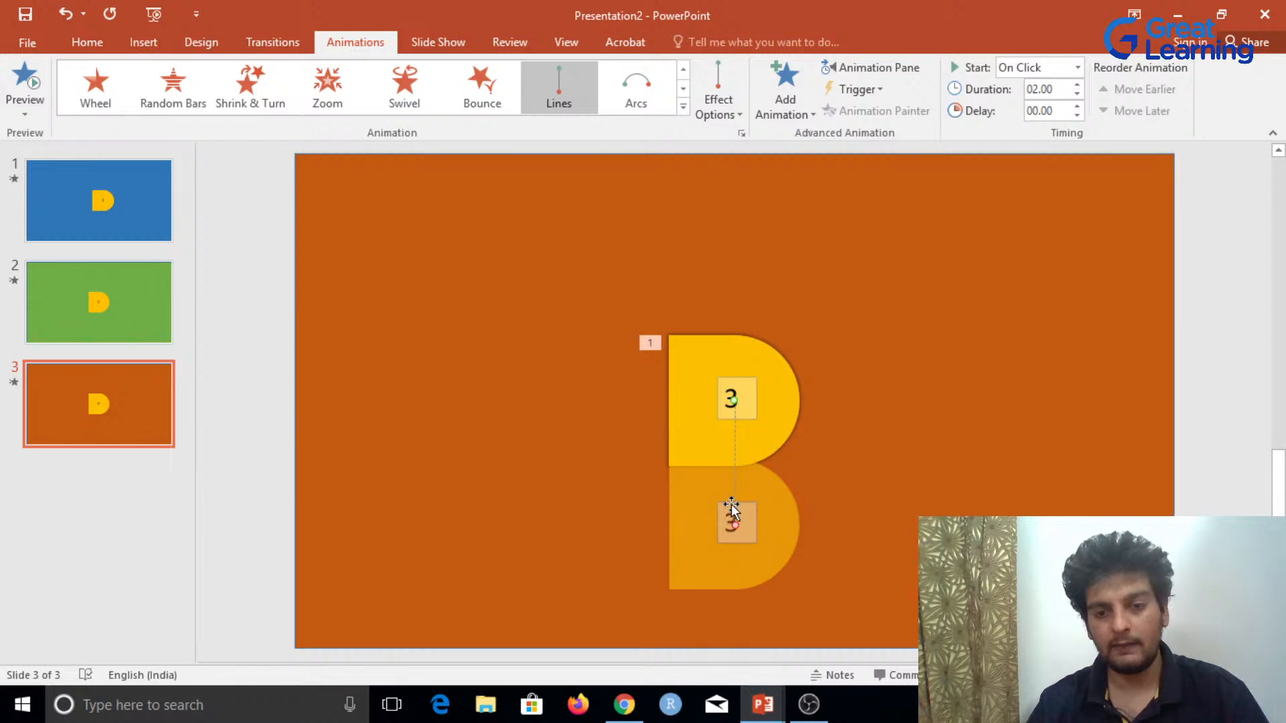
pyautogui.click(554, 473)
pyautogui.hotkey('ctrl', 'z')
pyautogui.scroll(2, 548, 480)
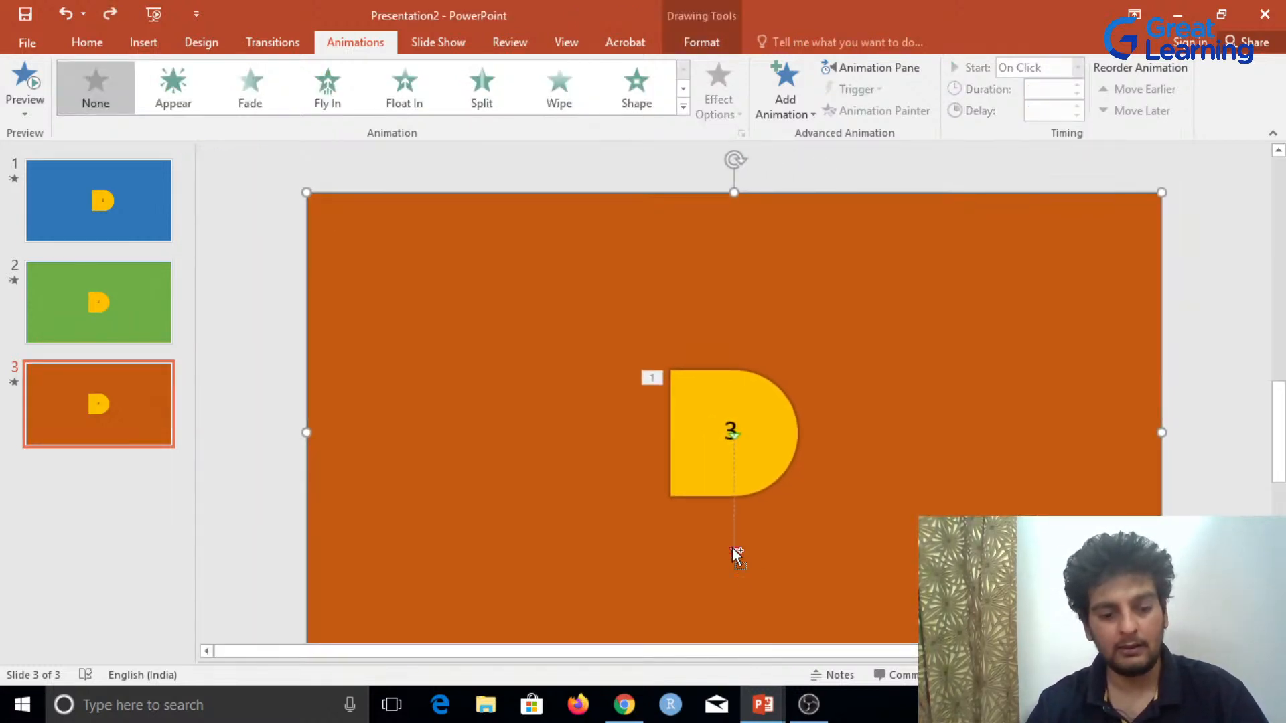
pyautogui.press('Delete')
# Step: Add a Lines motion path to the grouped shape on slide 3, ending at the slide's left edge at about the same height
pyautogui.click(708, 463)
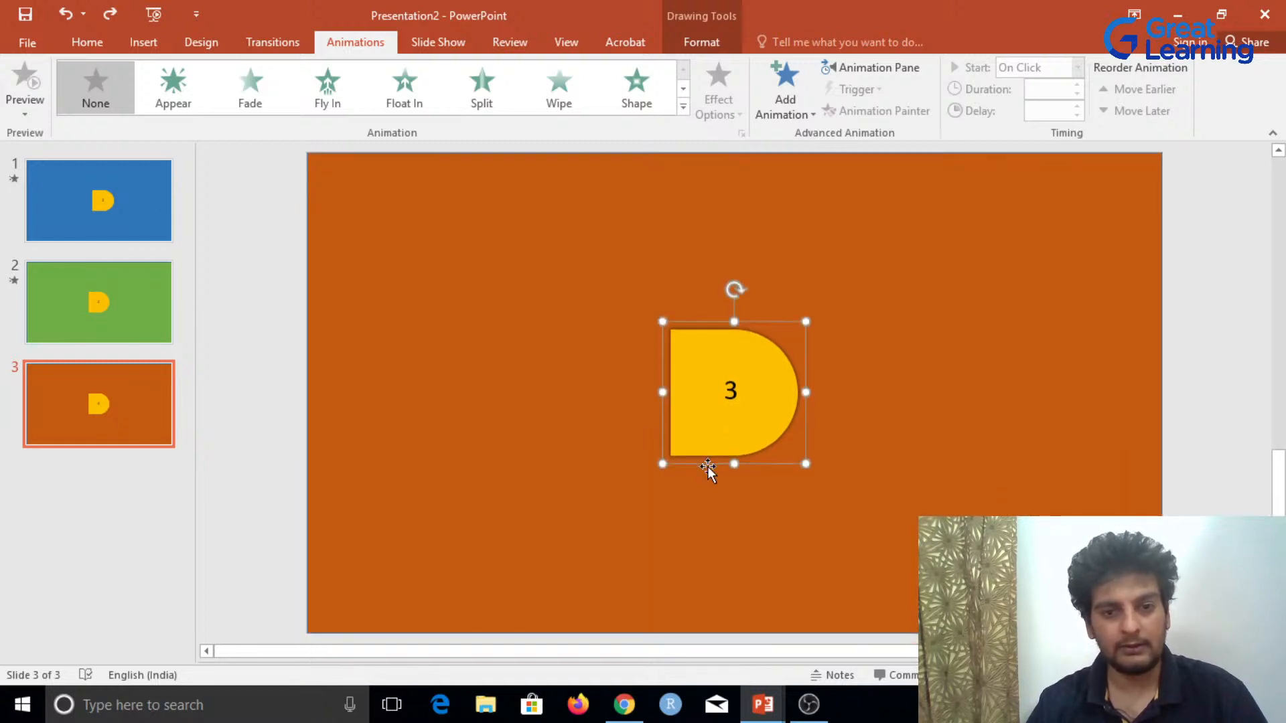
pyautogui.click(785, 90)
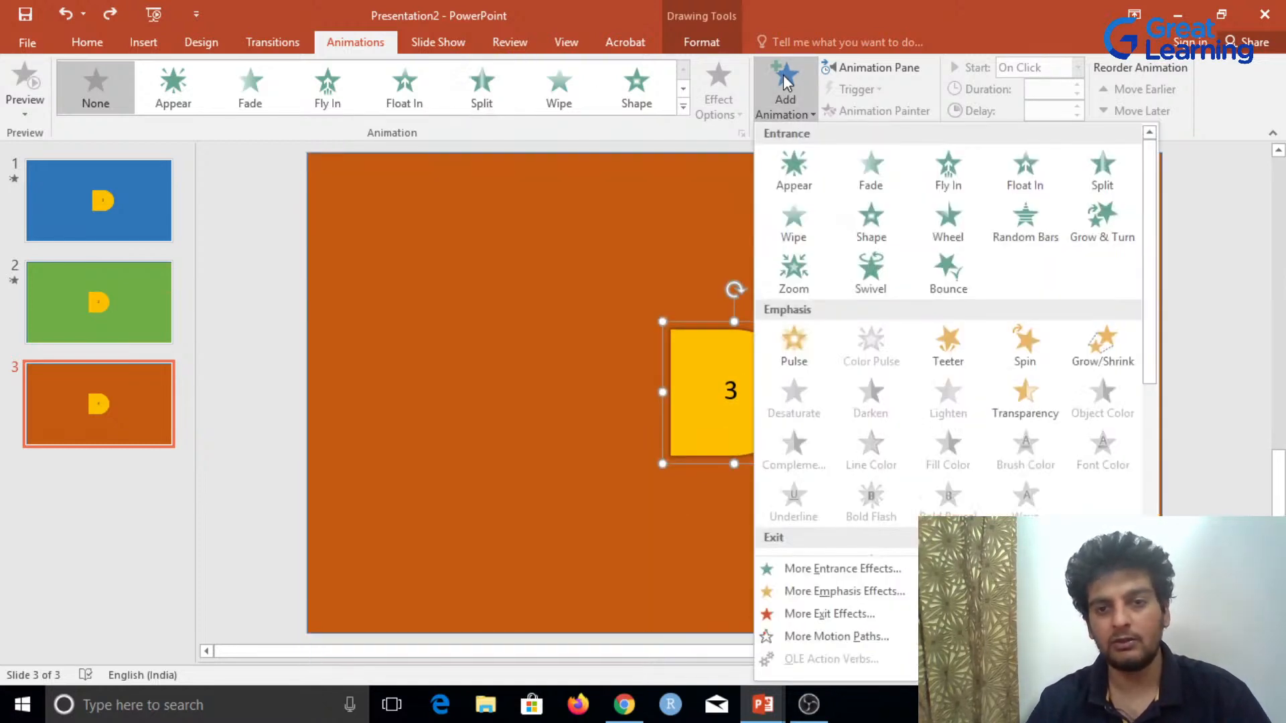
pyautogui.scroll(-5, 1145, 264)
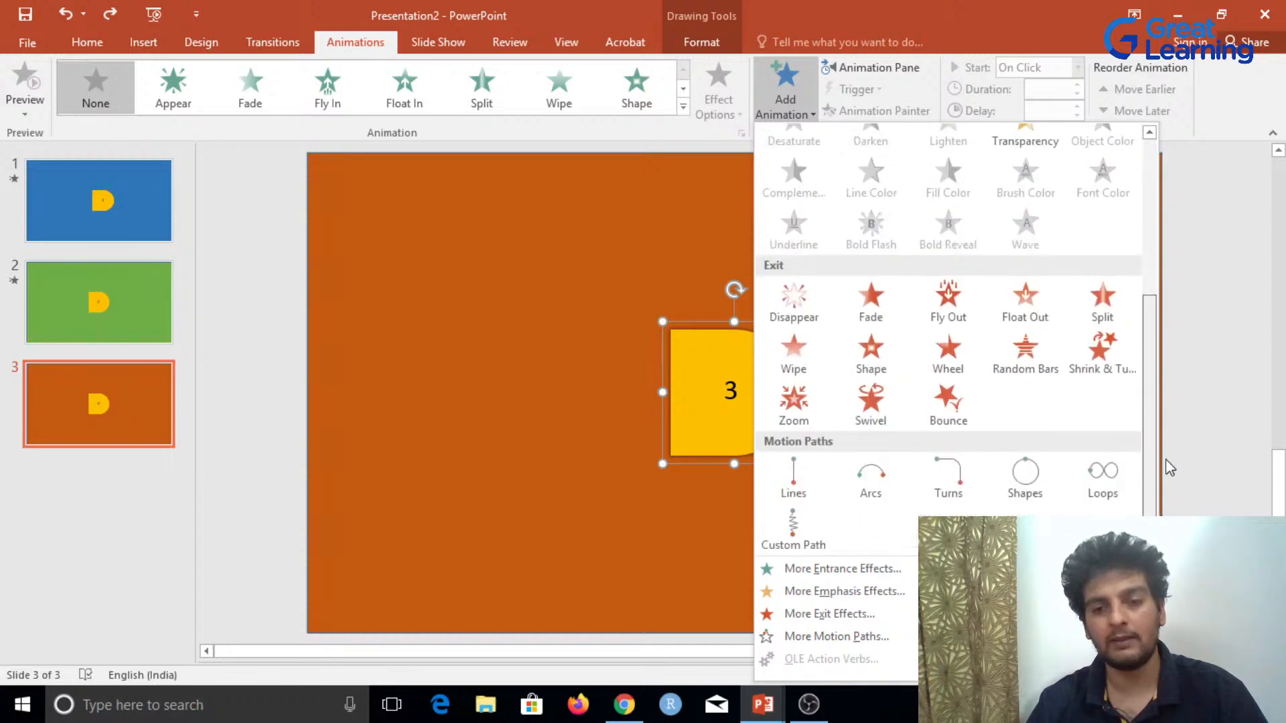
pyautogui.click(797, 471)
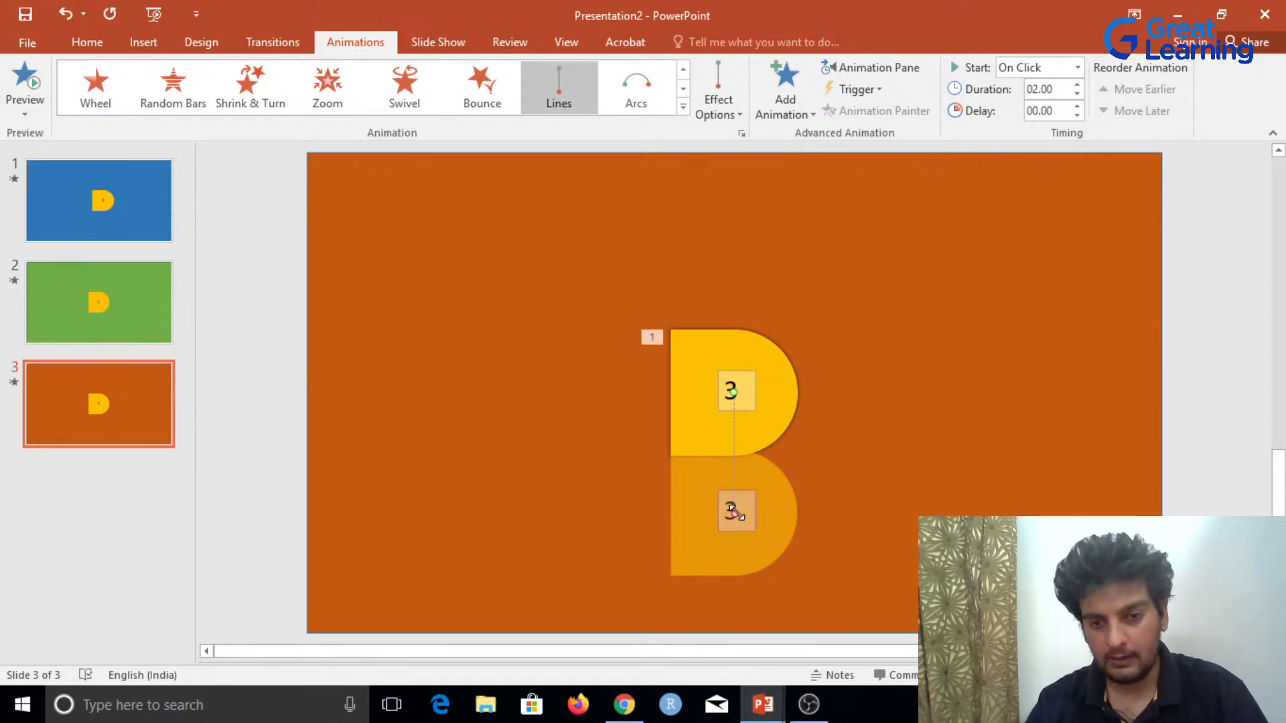
pyautogui.moveTo(733, 512); pyautogui.dragTo(371, 387)
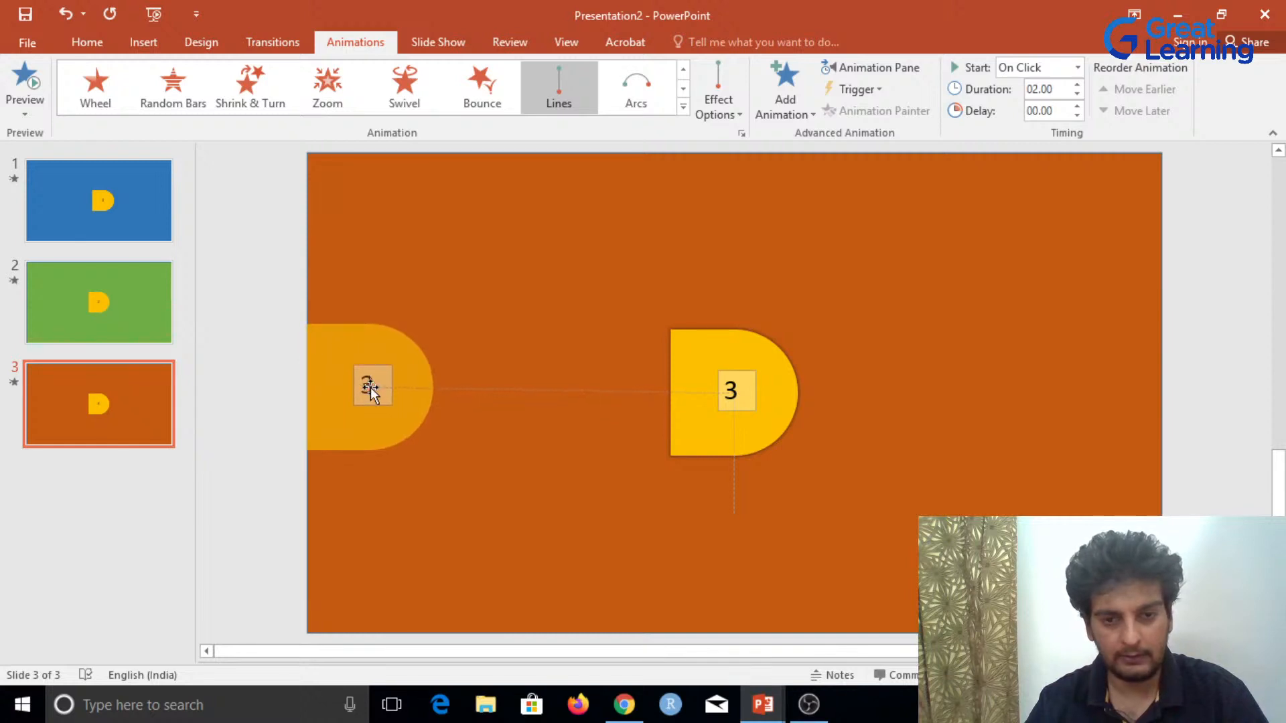
# Step: Play the slide show from slide 1 through slide 3 to check all three motion paths, and exit it
pyautogui.click(106, 212)
pyautogui.click(438, 42)
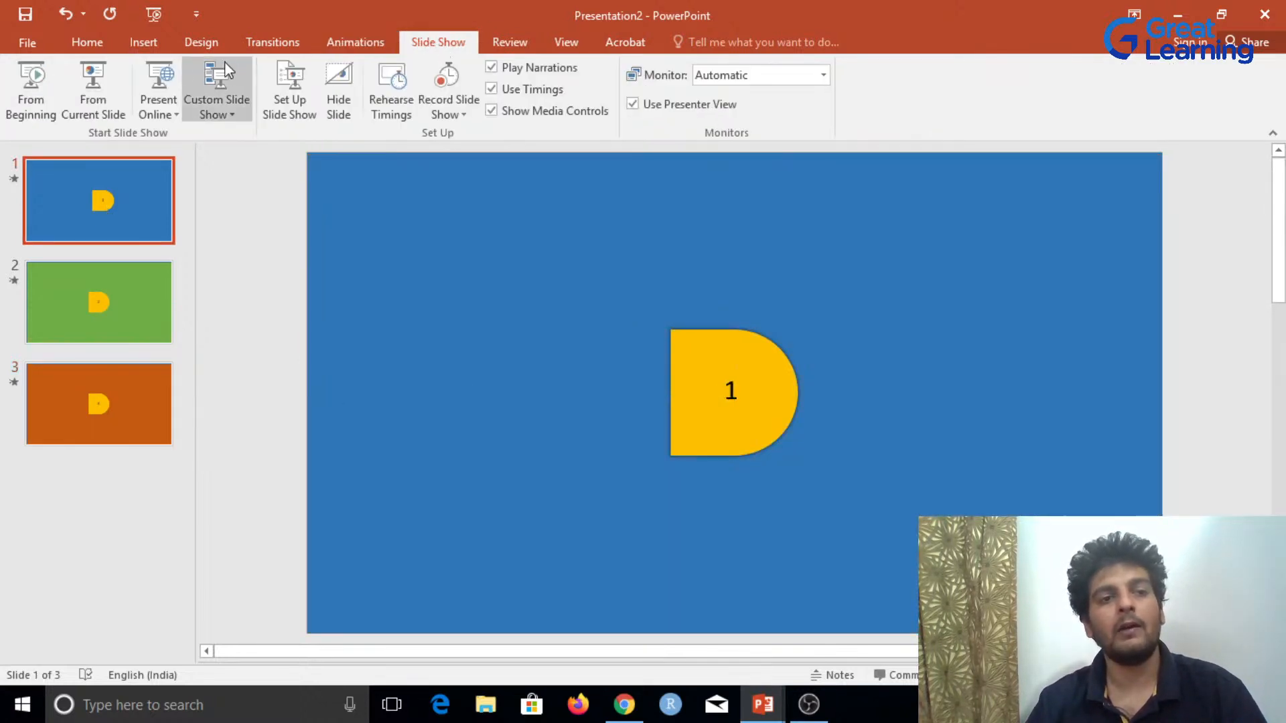
pyautogui.click(93, 87)
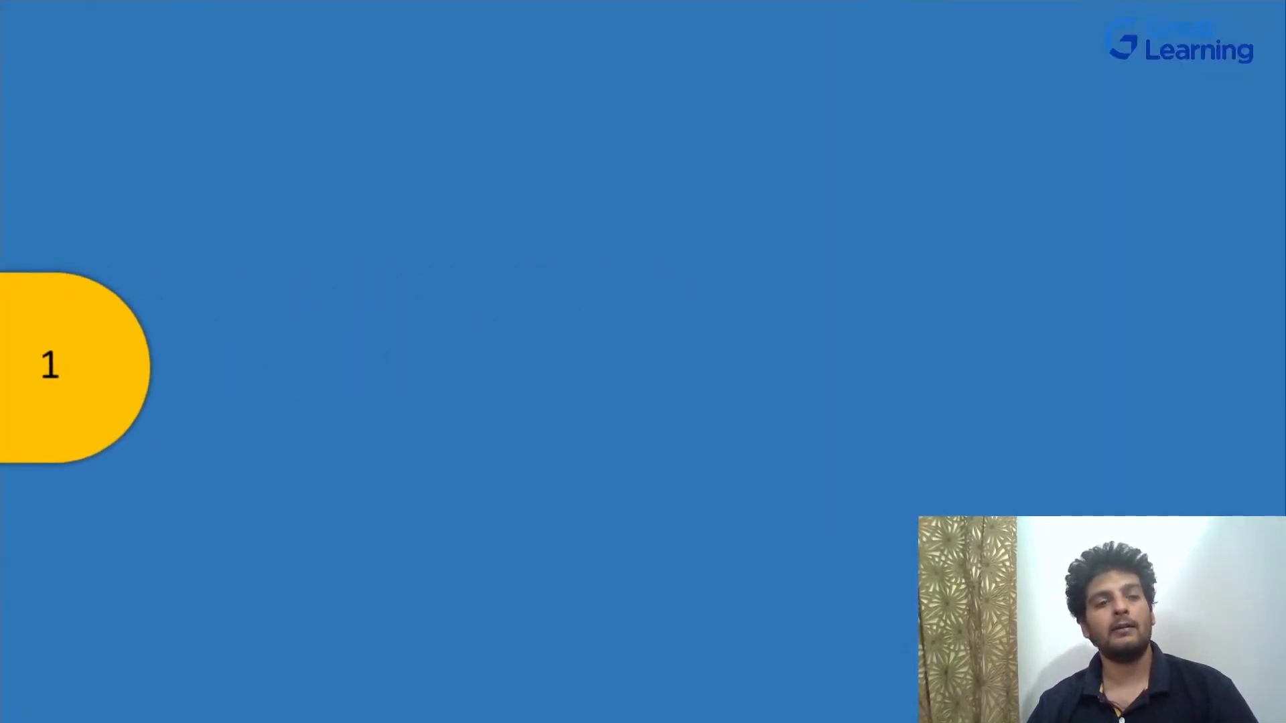
pyautogui.press('Right')
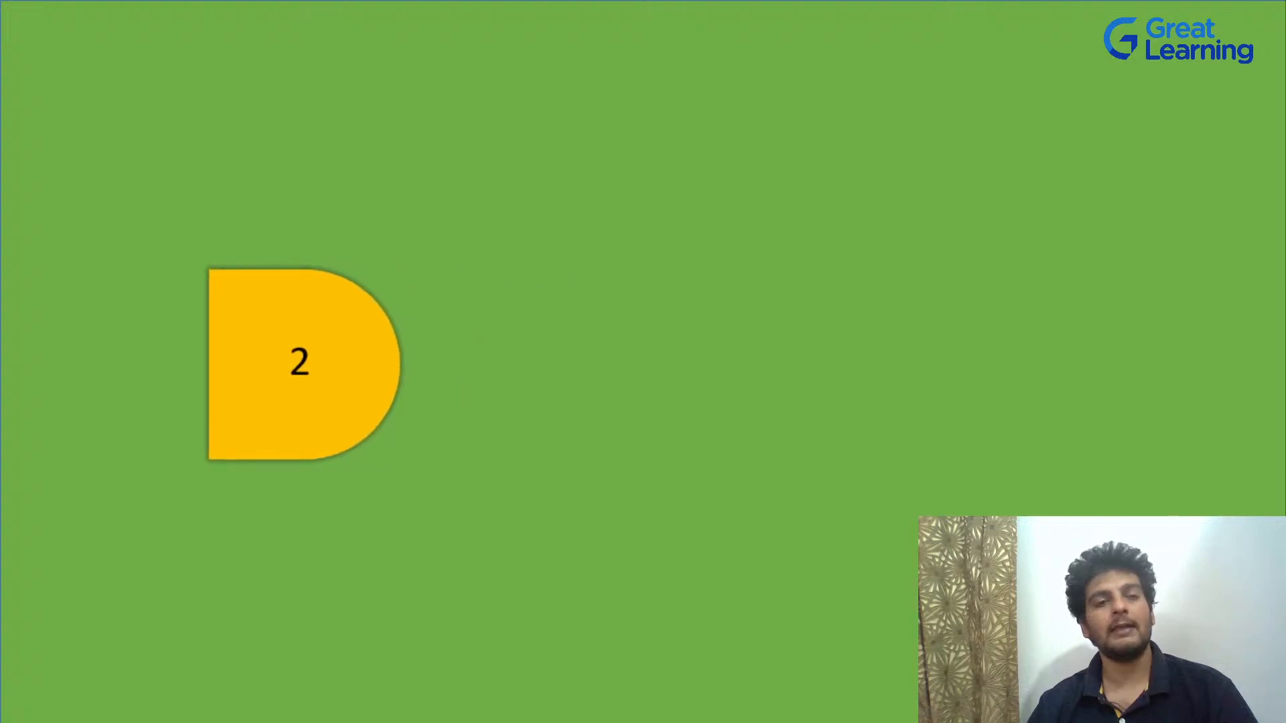
pyautogui.press('Right')
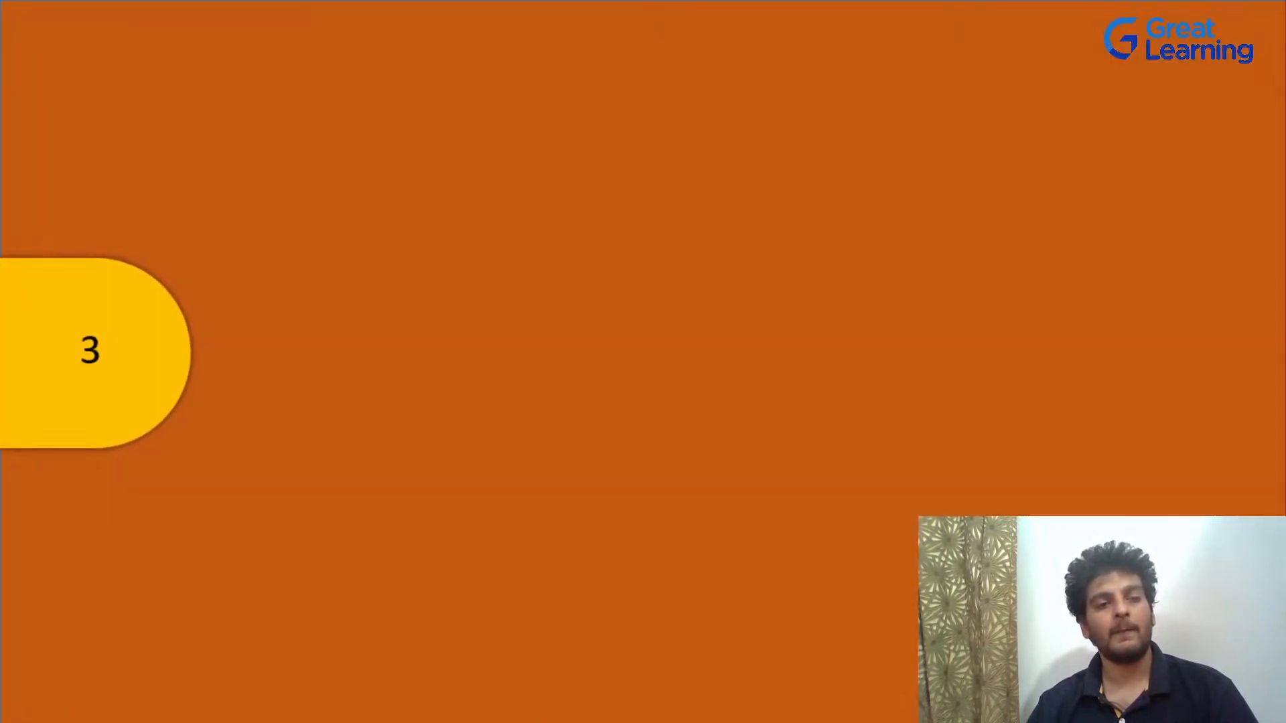
pyautogui.press('Escape')
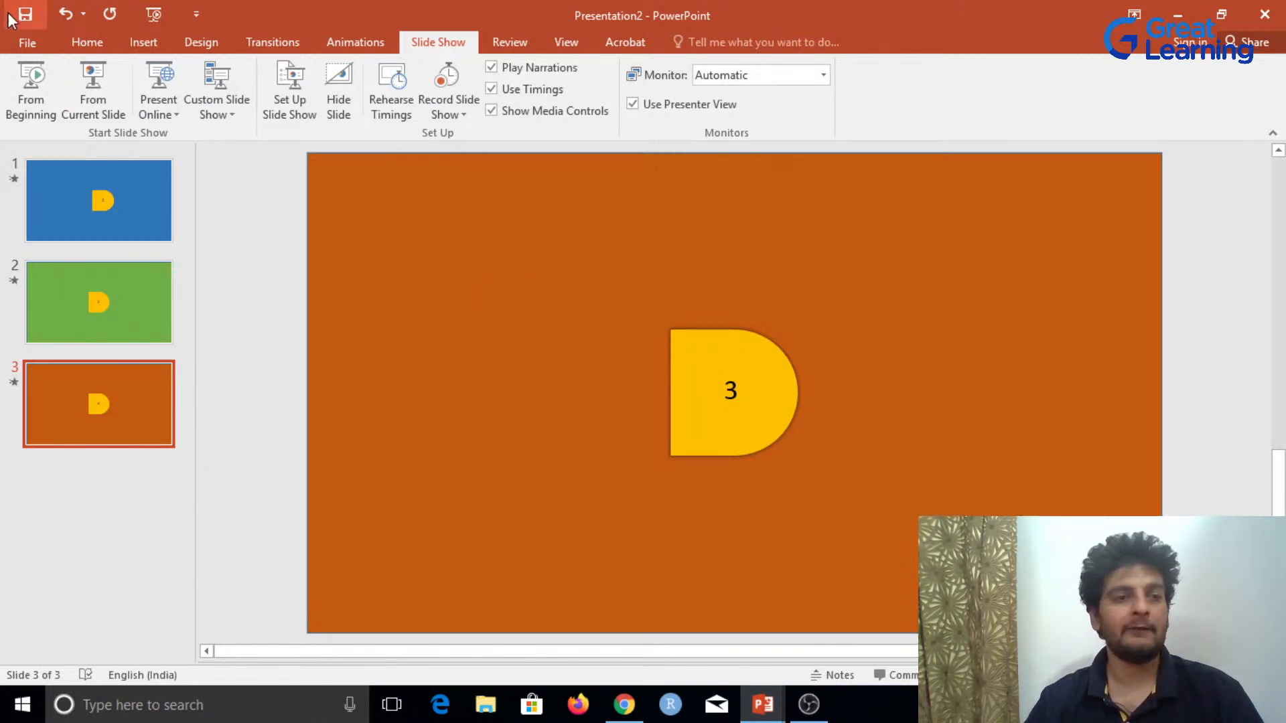
pyautogui.click(87, 43)
pyautogui.click(17, 39)
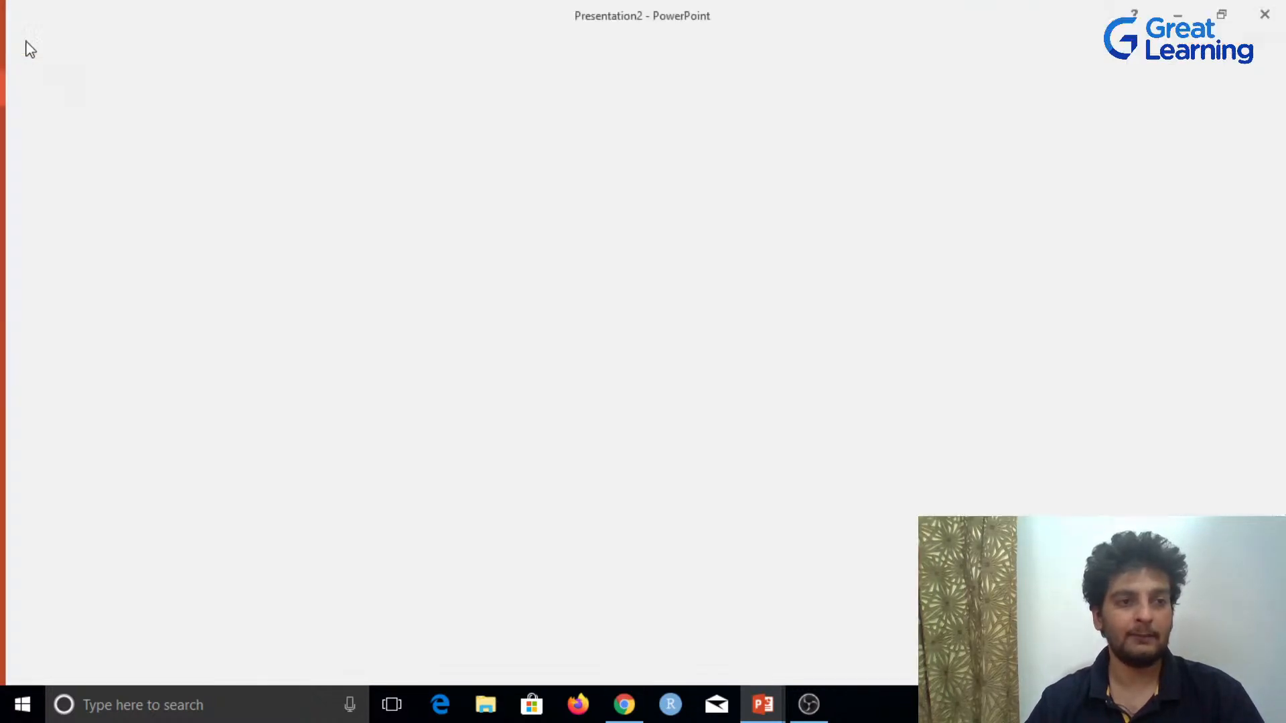
pyautogui.click(25, 40)
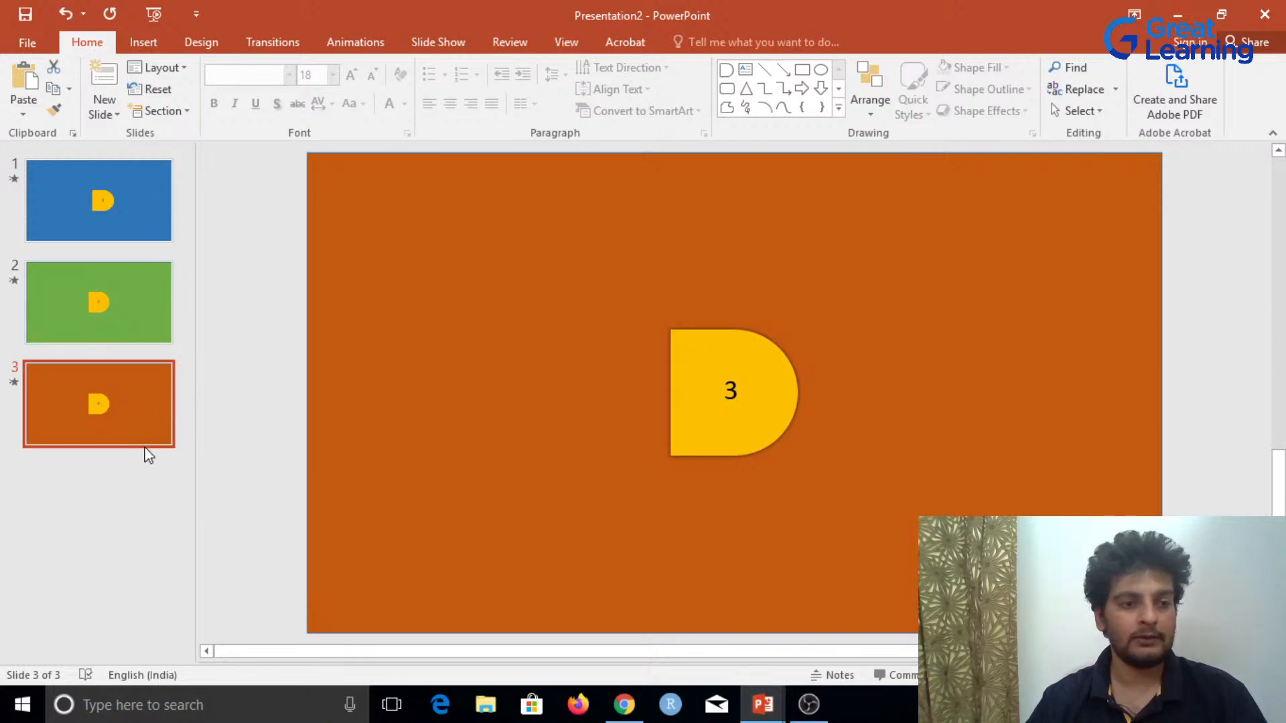
pyautogui.click(568, 42)
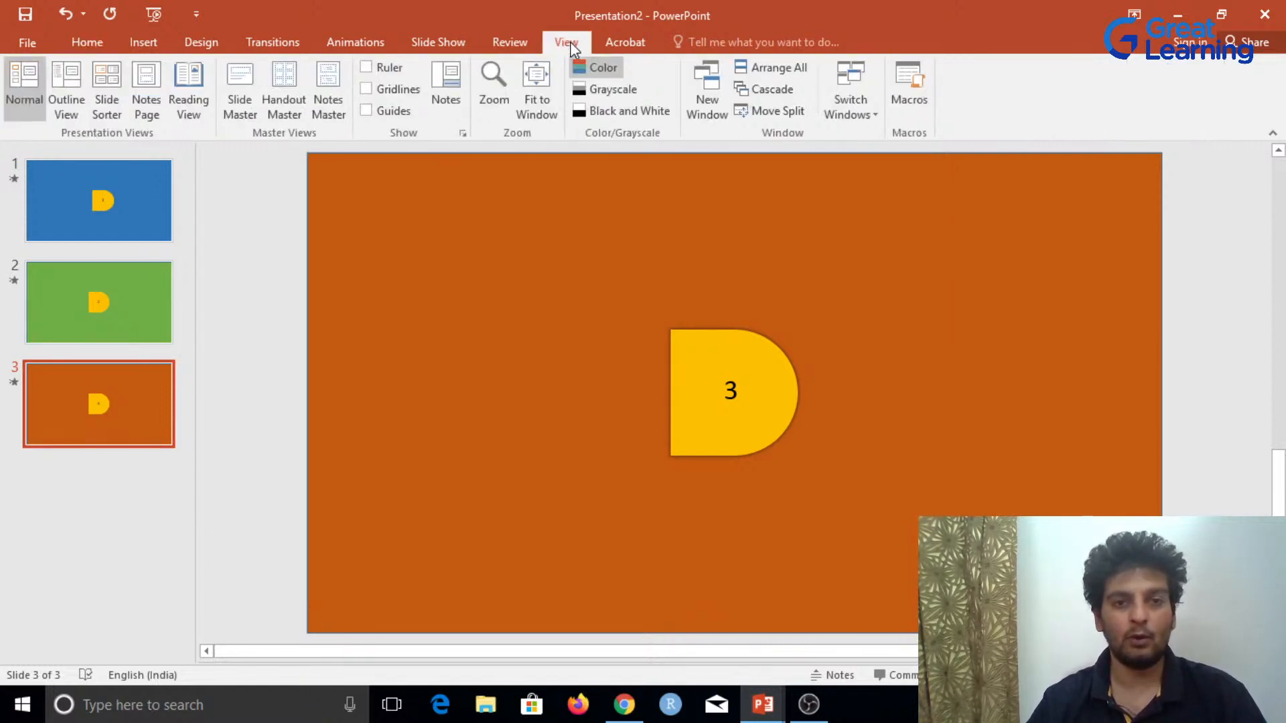
# Step: Open the slide master and delete all placeholders, including title, text and footer boxes, from its main parent slide
pyautogui.click(231, 67)
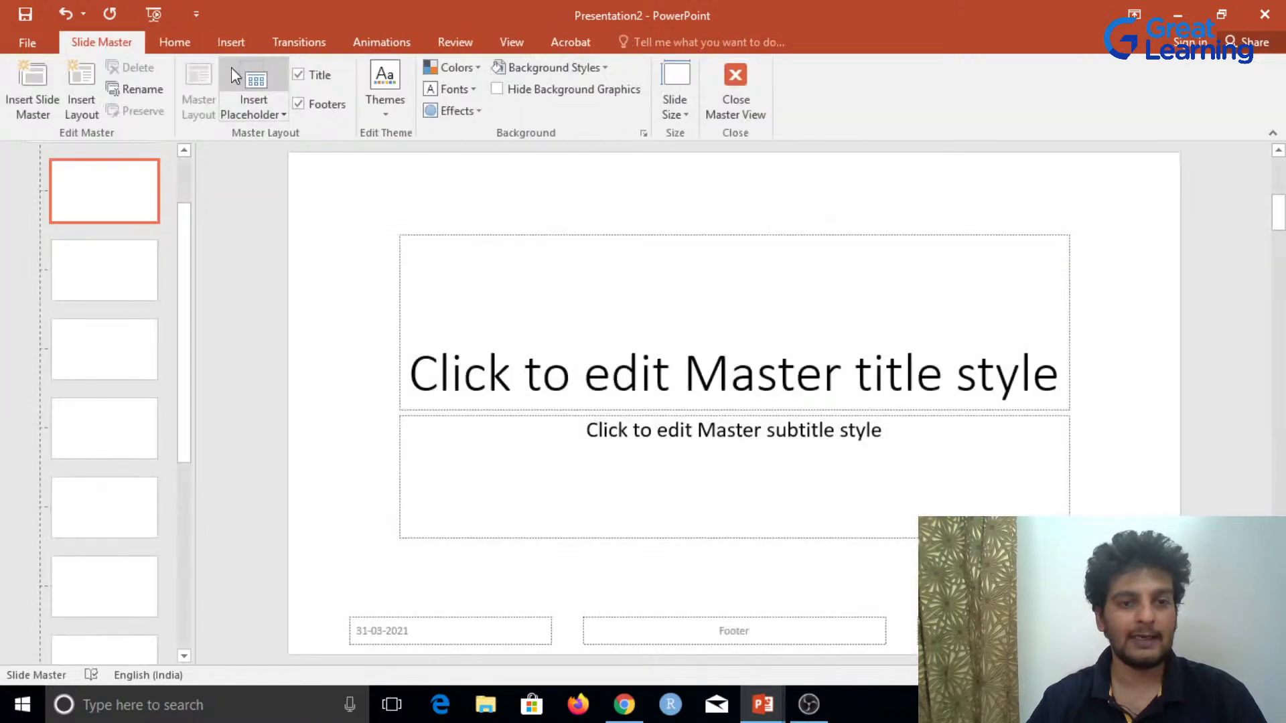
pyautogui.scroll(3, 161, 254)
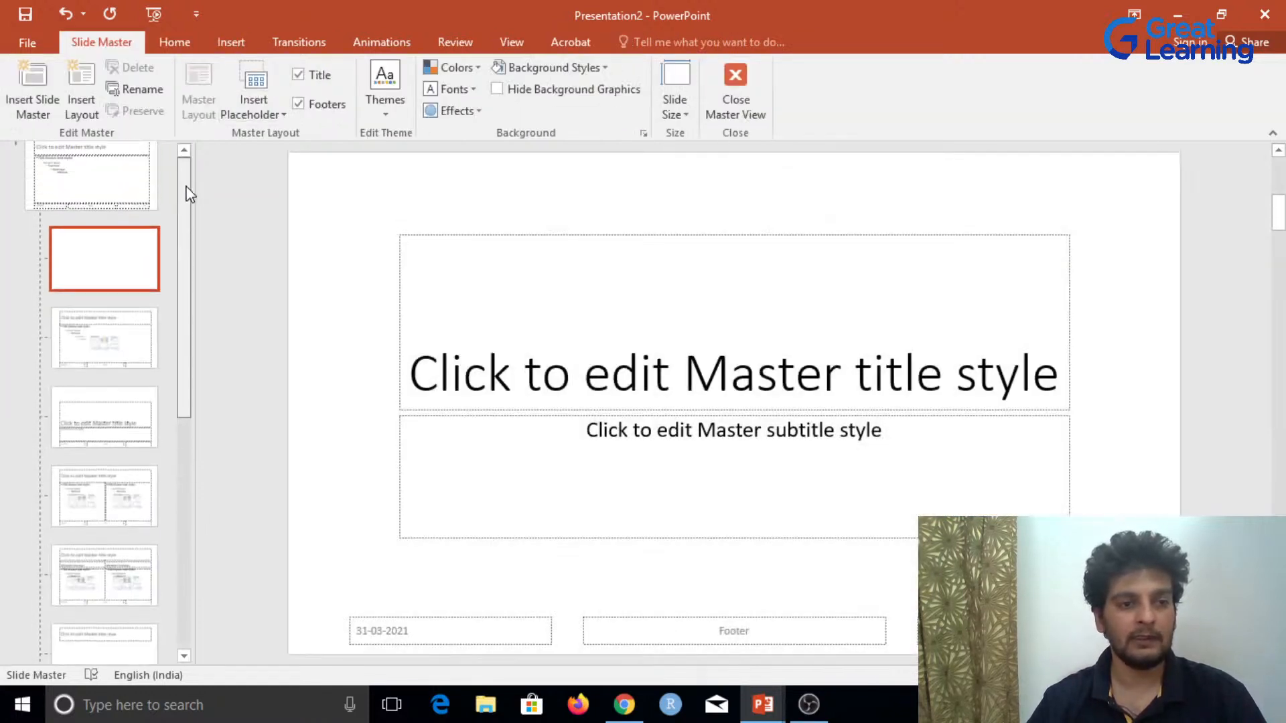
pyautogui.click(117, 205)
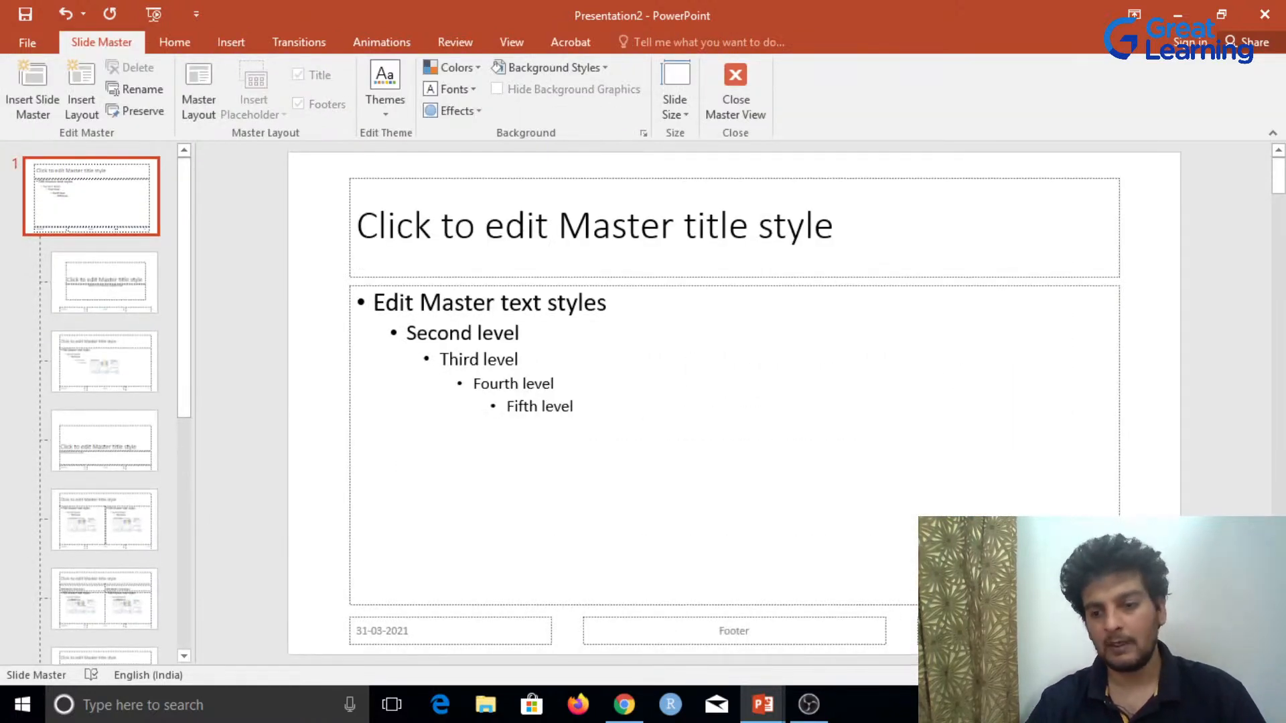
pyautogui.moveTo(1206, 644)
pyautogui.mouseDown()
pyautogui.moveTo(806, 566)
pyautogui.moveTo(250, 162)
pyautogui.mouseUp()
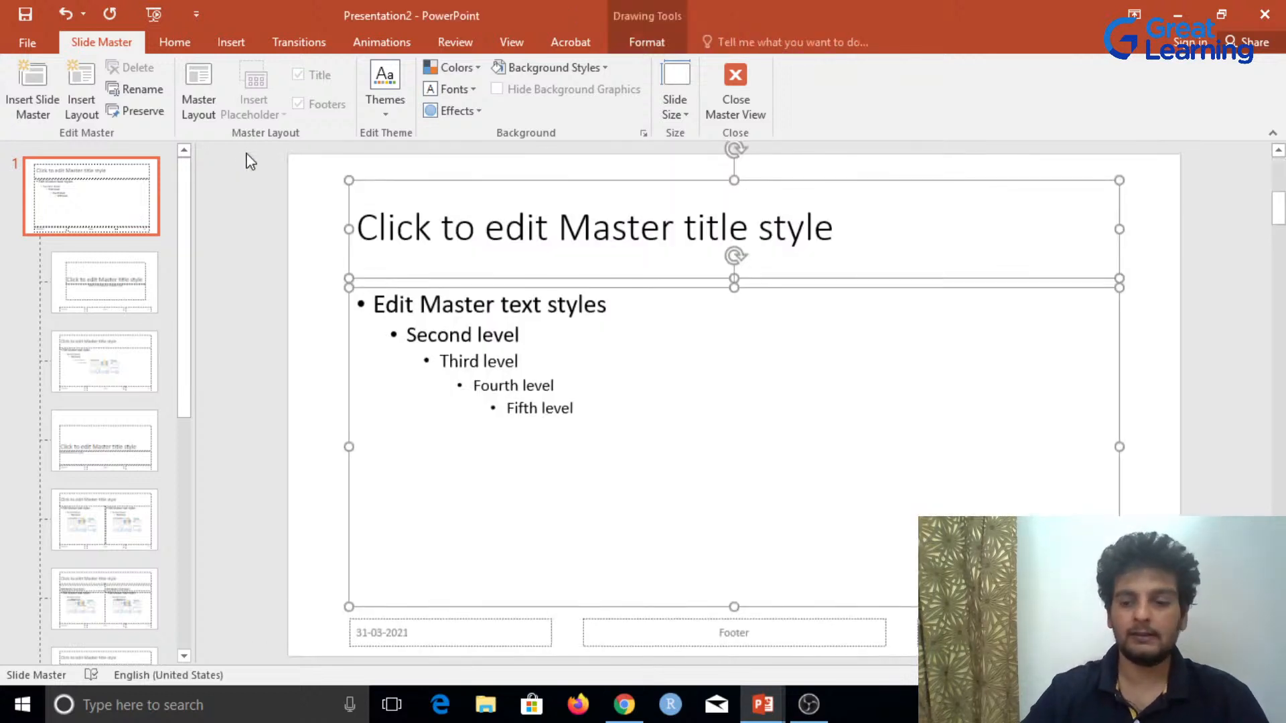
pyautogui.press('Delete')
pyautogui.moveTo(1184, 654); pyautogui.dragTo(171, 452)
pyautogui.press('Delete')
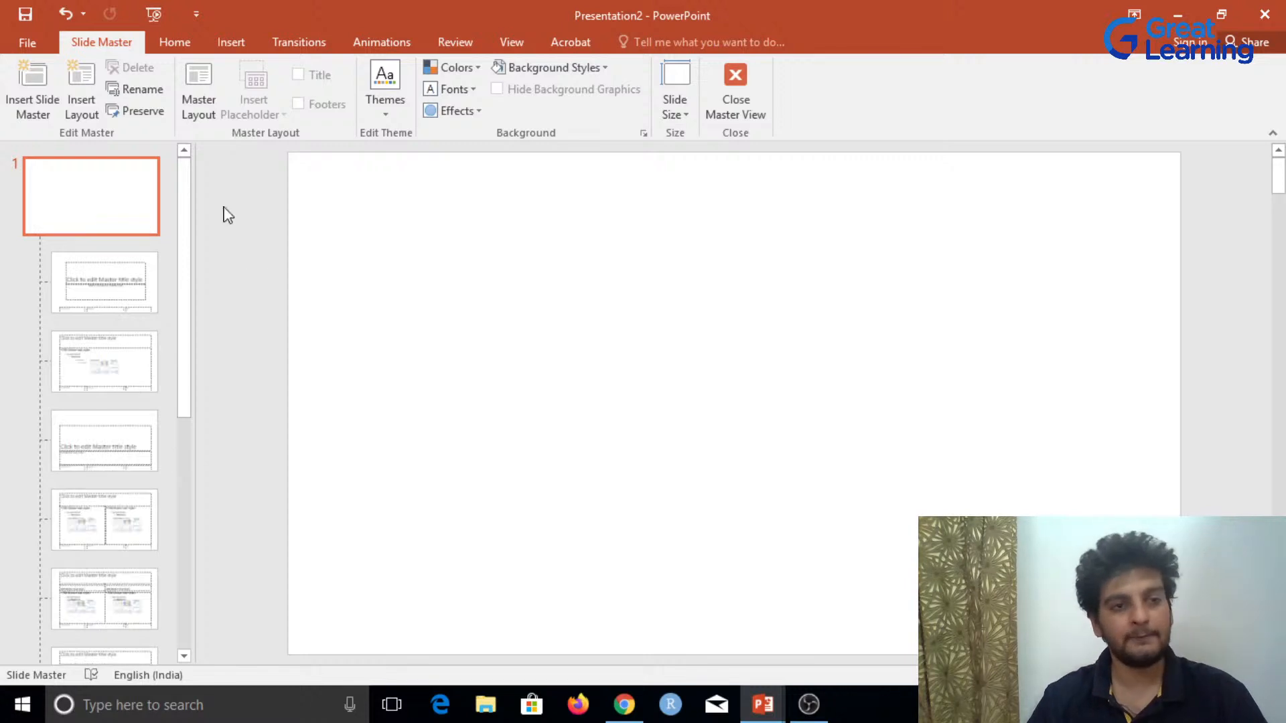
# Step: Draw a Pentagon block arrow about 12.49 cm wide and 2.33 cm high in the top-left corner of the main master slide
pyautogui.click(184, 47)
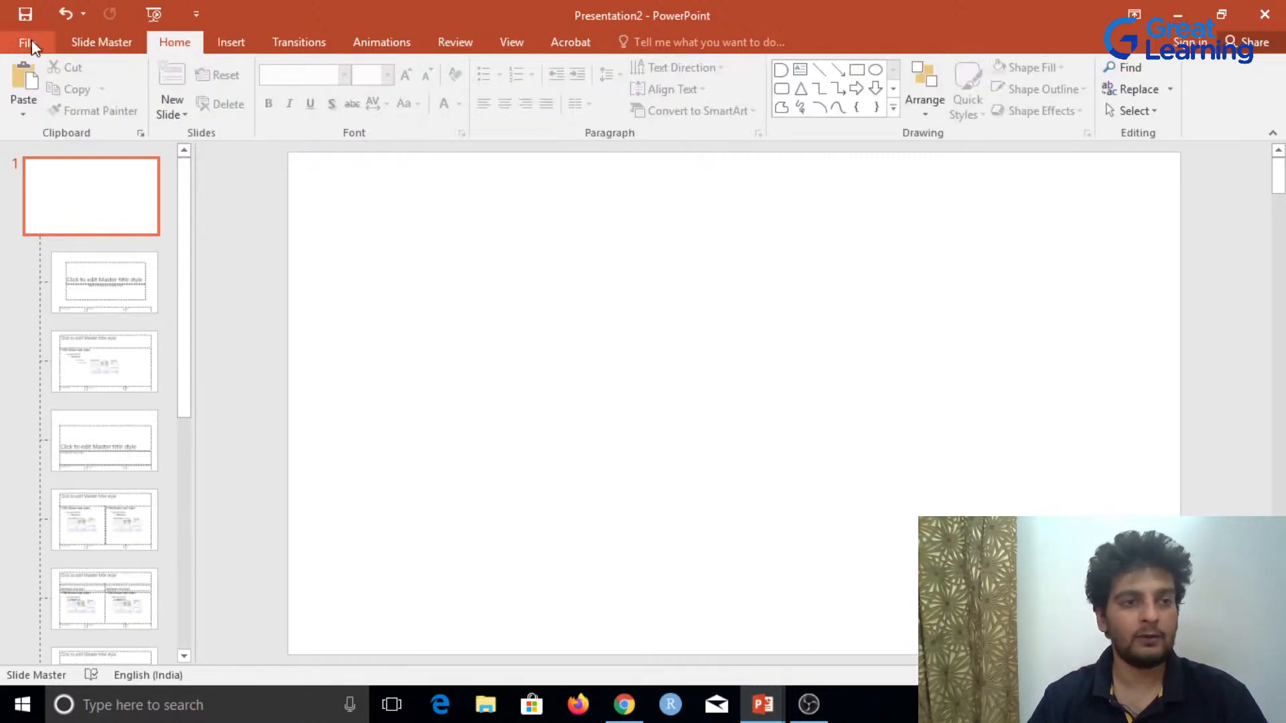
pyautogui.click(232, 42)
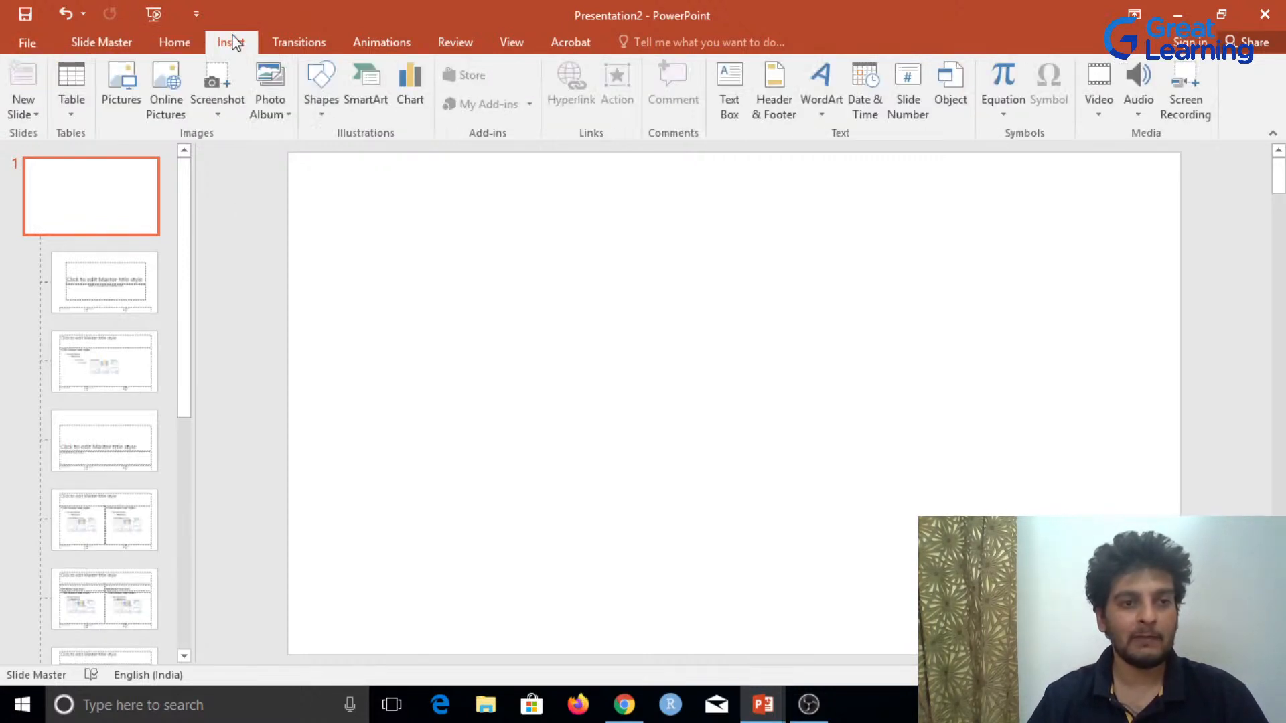
pyautogui.click(320, 85)
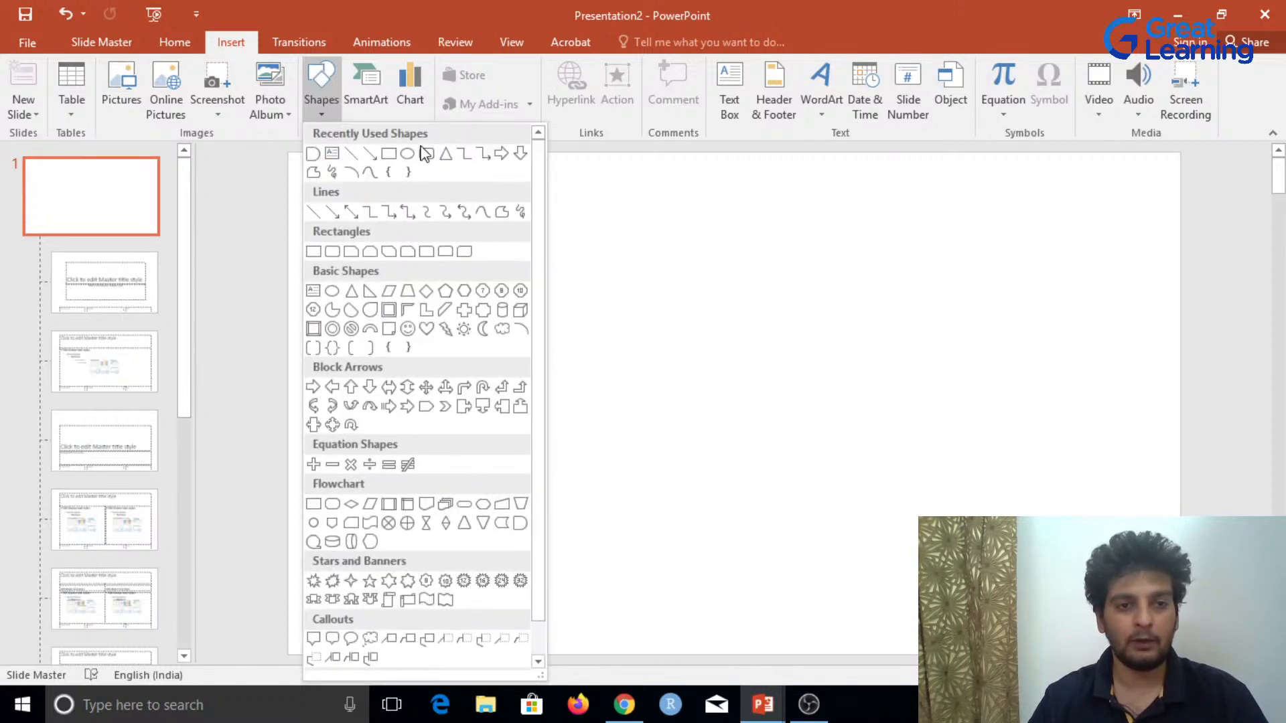
pyautogui.click(313, 154)
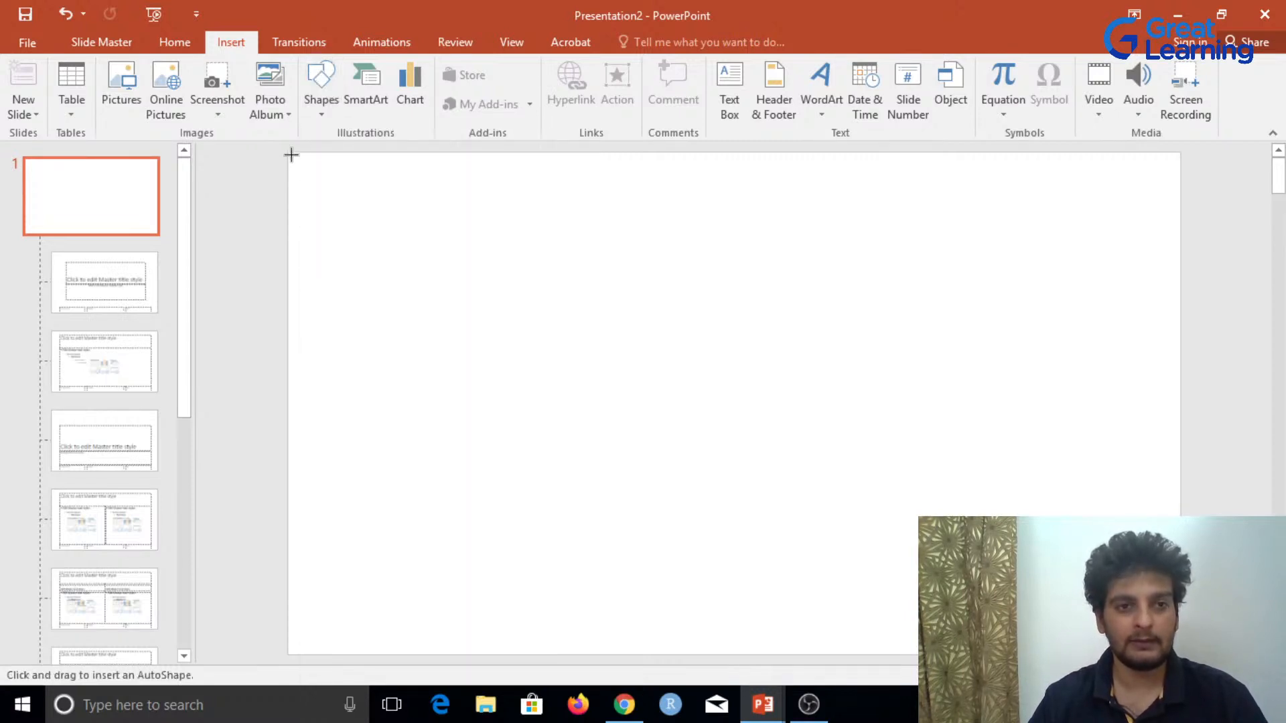
pyautogui.click(308, 103)
pyautogui.click(308, 102)
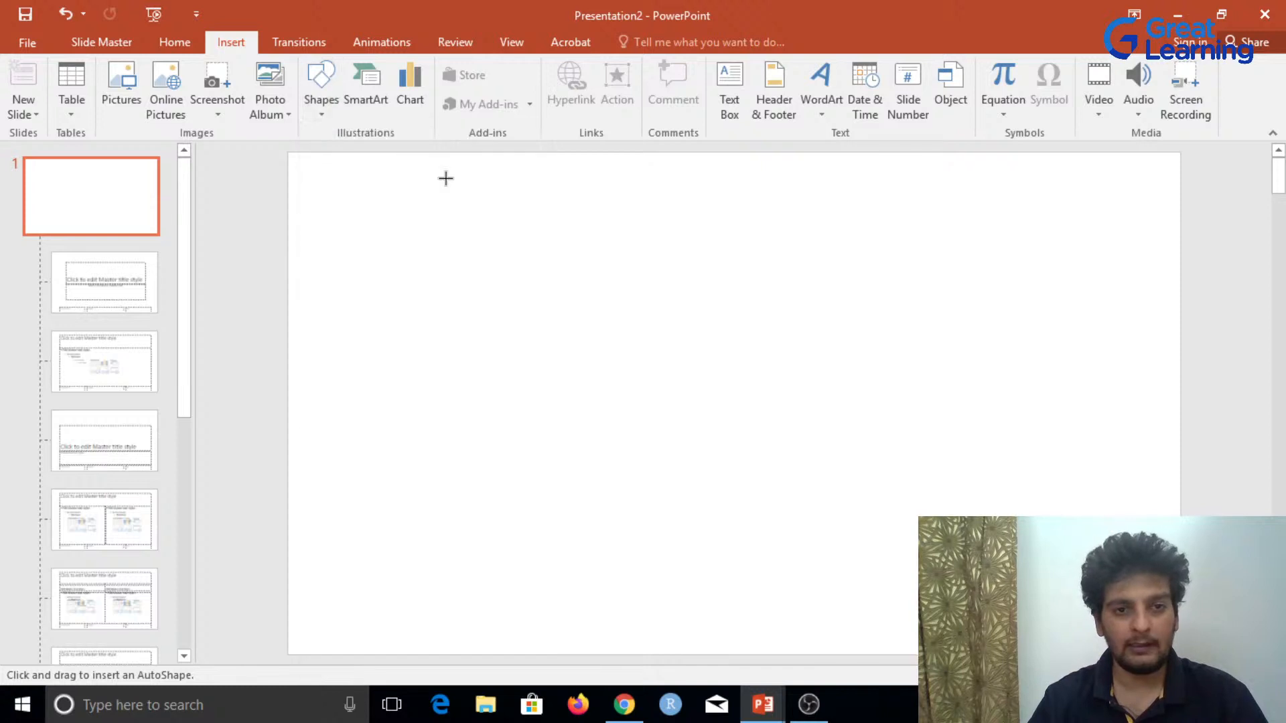
pyautogui.click(327, 73)
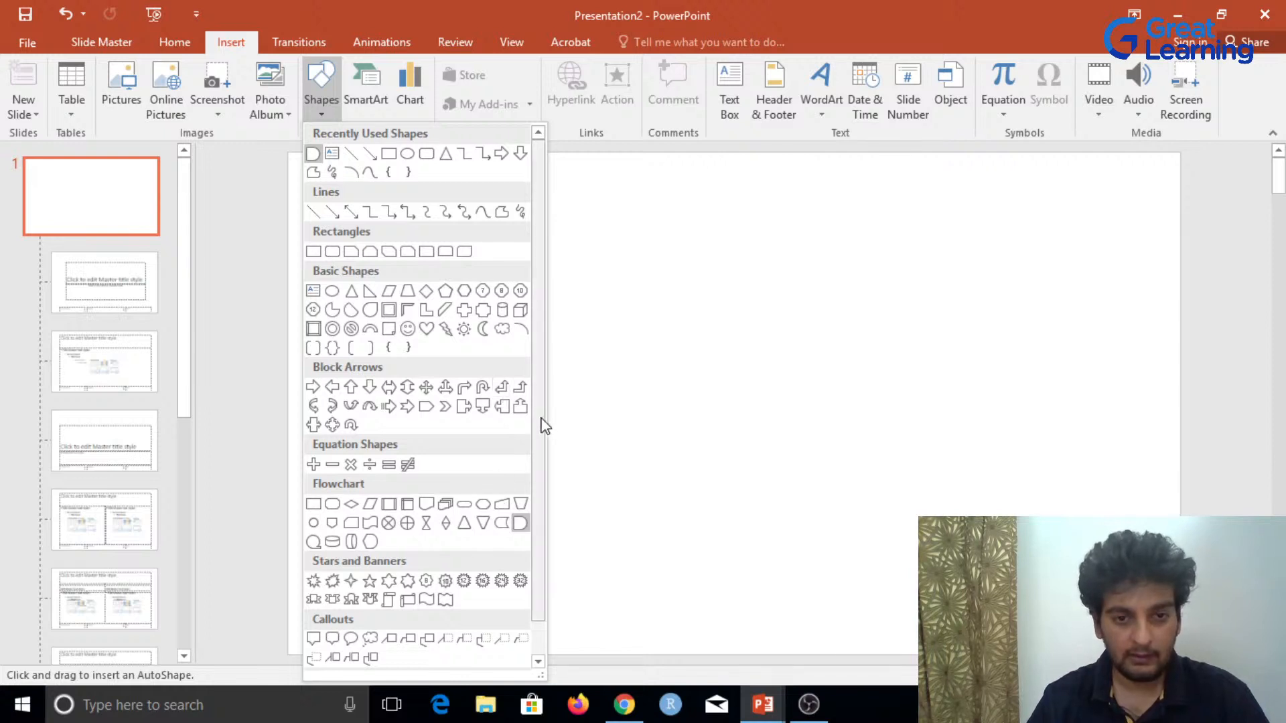
pyautogui.scroll(-1, 546, 472)
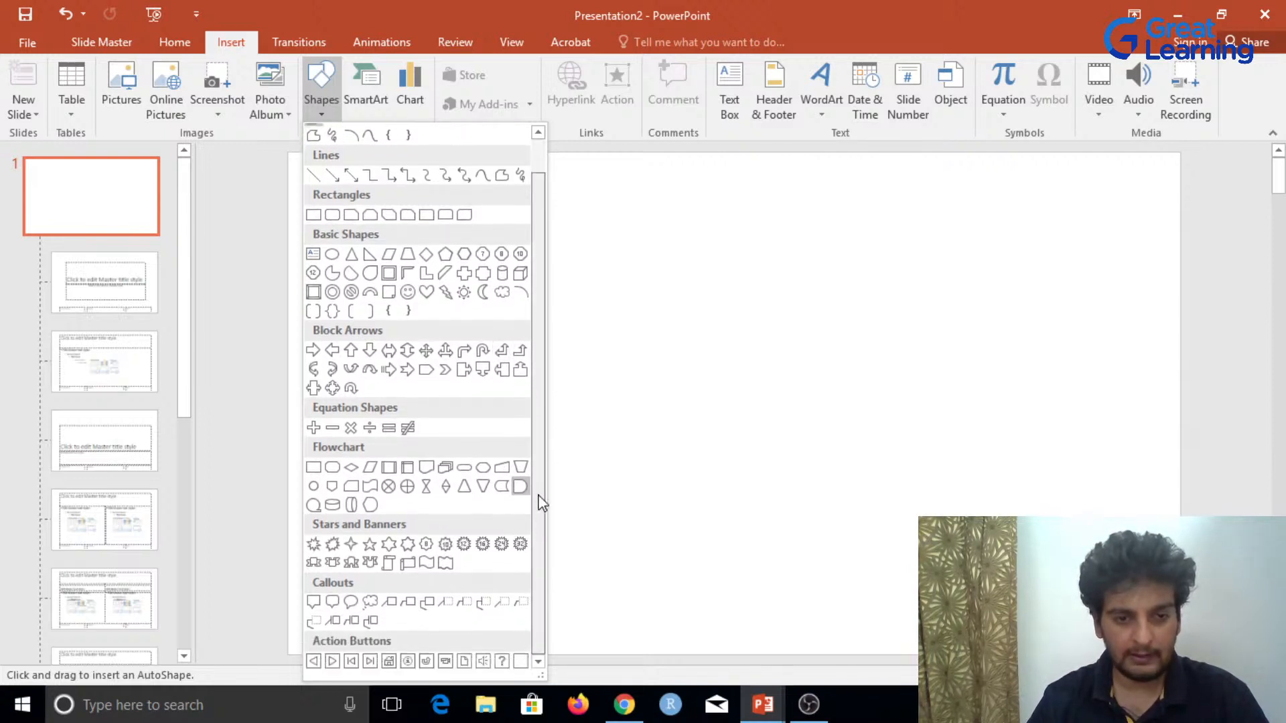
pyautogui.scroll(1, 540, 431)
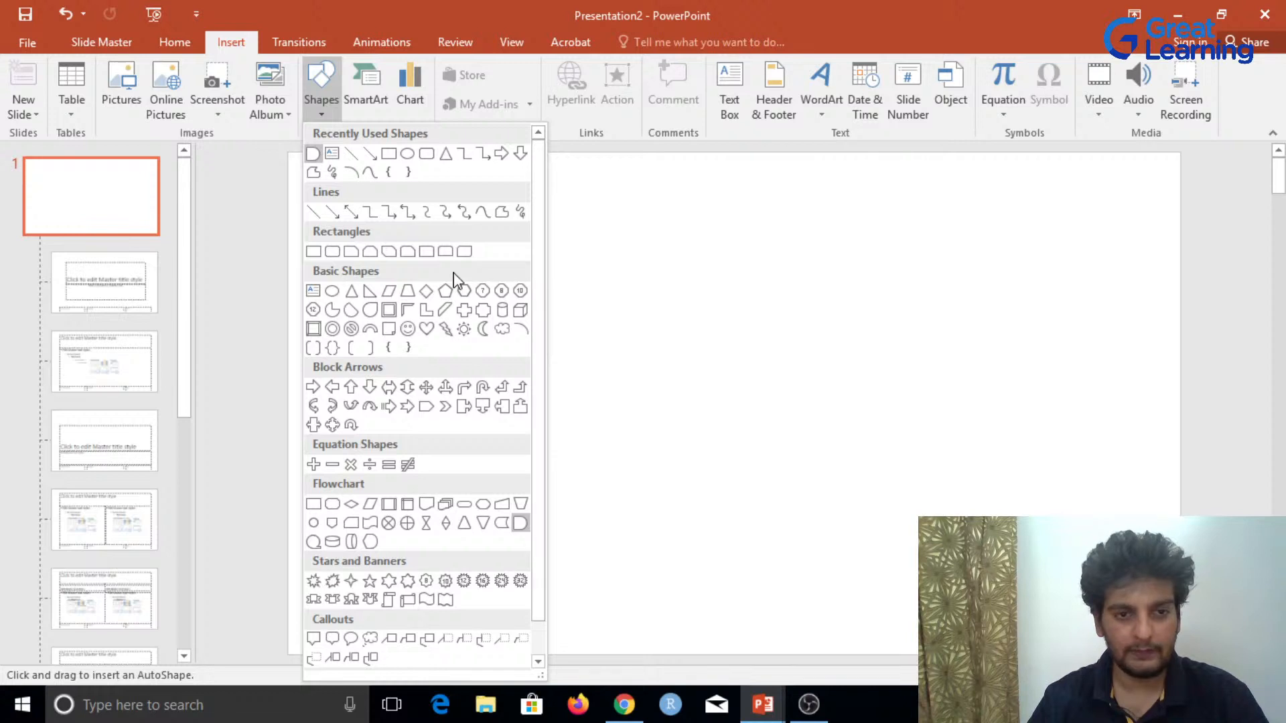
pyautogui.click(428, 408)
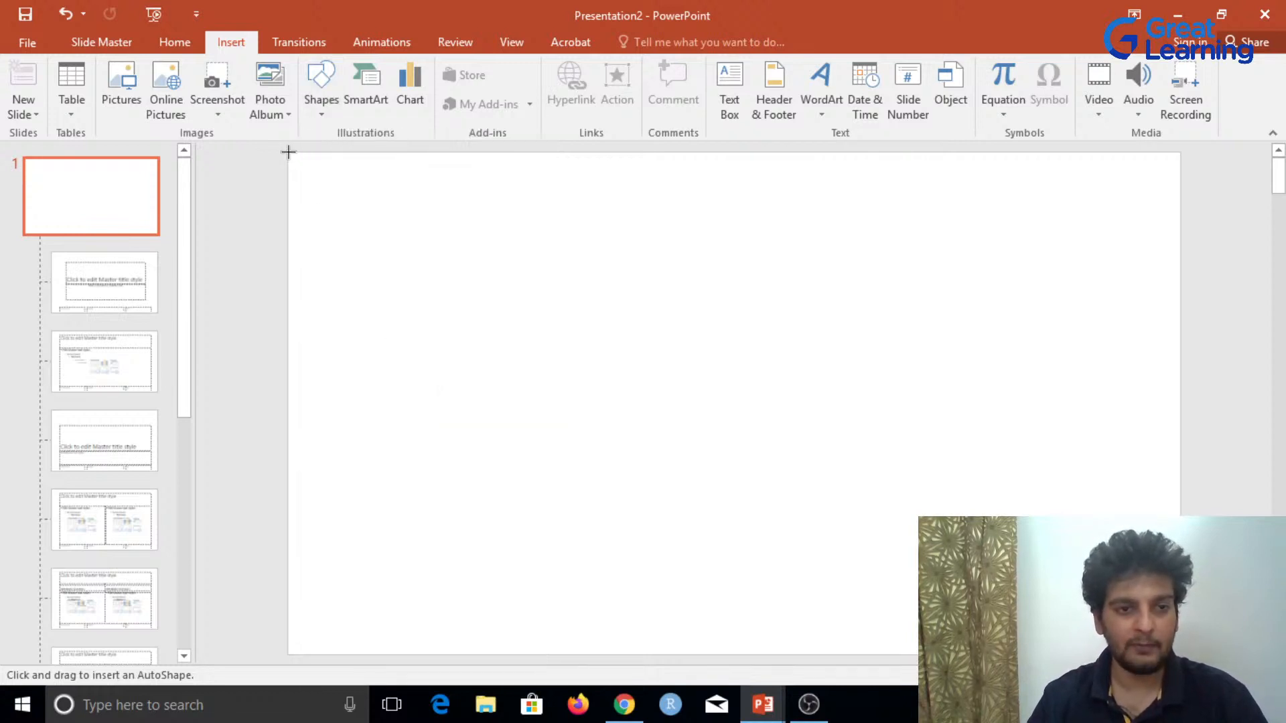
pyautogui.moveTo(288, 153)
pyautogui.mouseDown()
pyautogui.moveTo(460, 207)
pyautogui.moveTo(545, 219)
pyautogui.moveTo(641, 205)
pyautogui.moveTo(617, 217)
pyautogui.mouseUp()
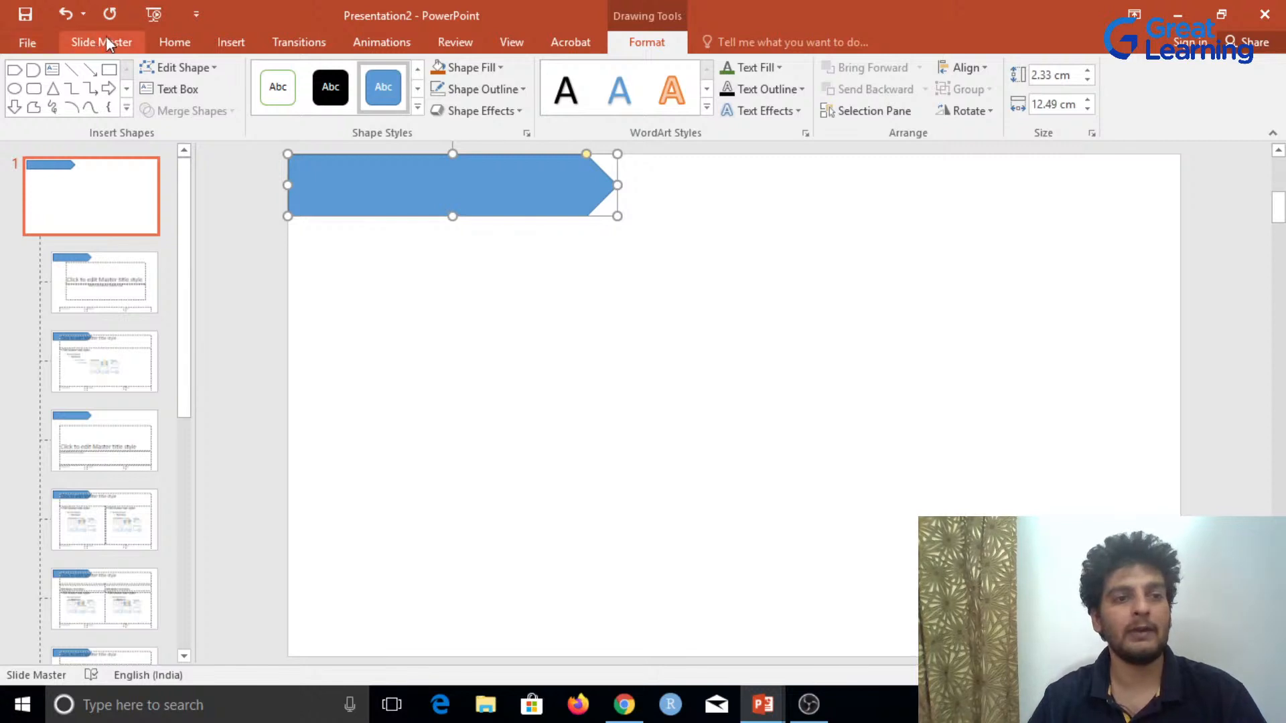
# Step: Fill the pentagon arrow on the master with the theme green and give it the centred outer shadow
pyautogui.click(175, 42)
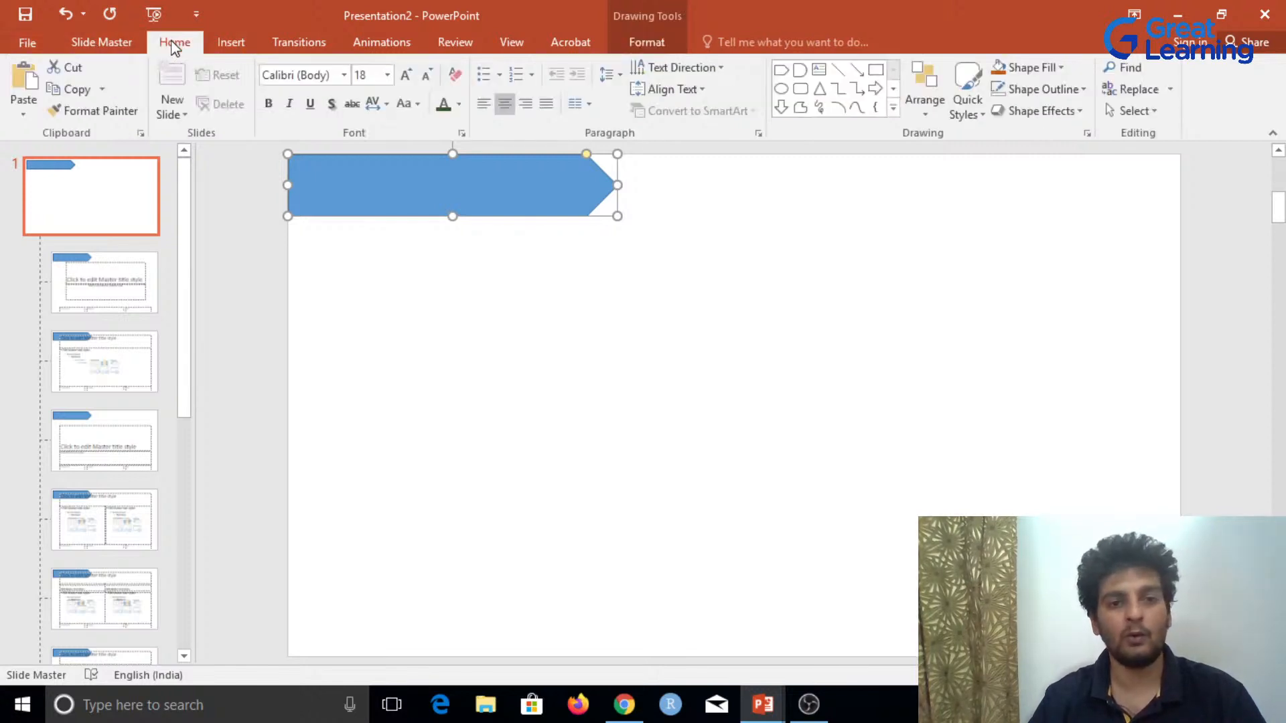
pyautogui.click(1035, 69)
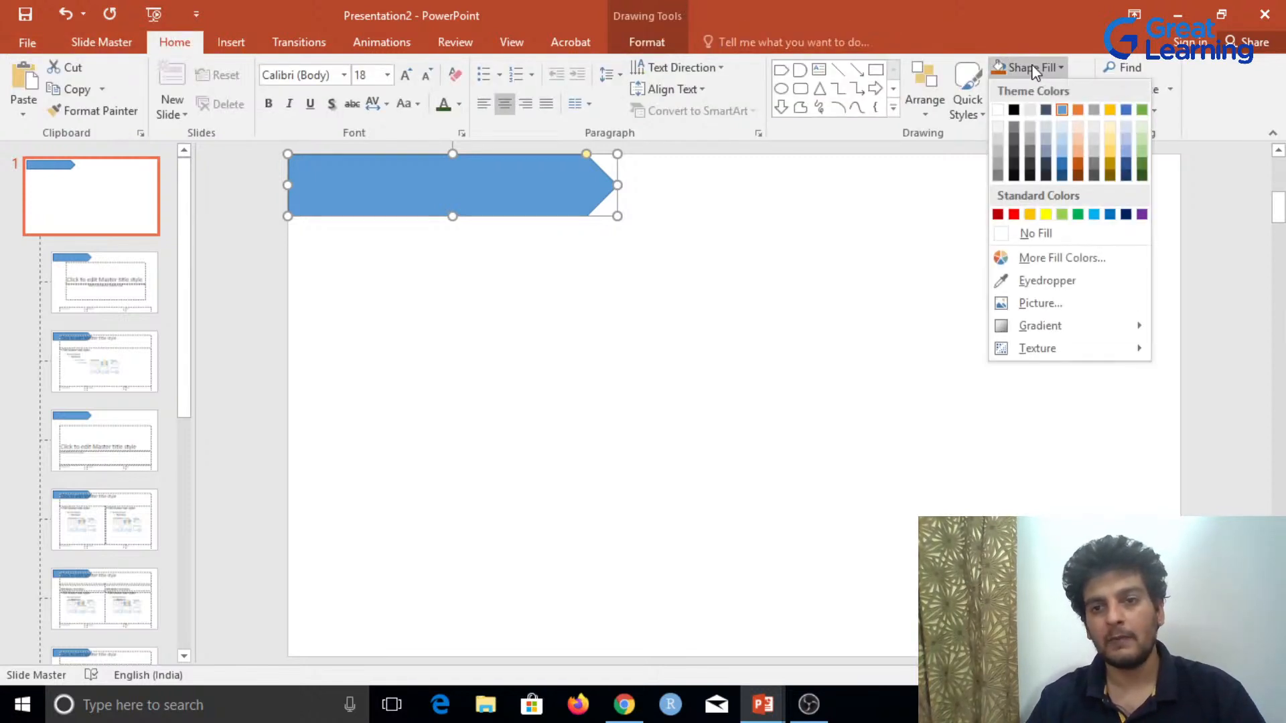
pyautogui.click(1142, 111)
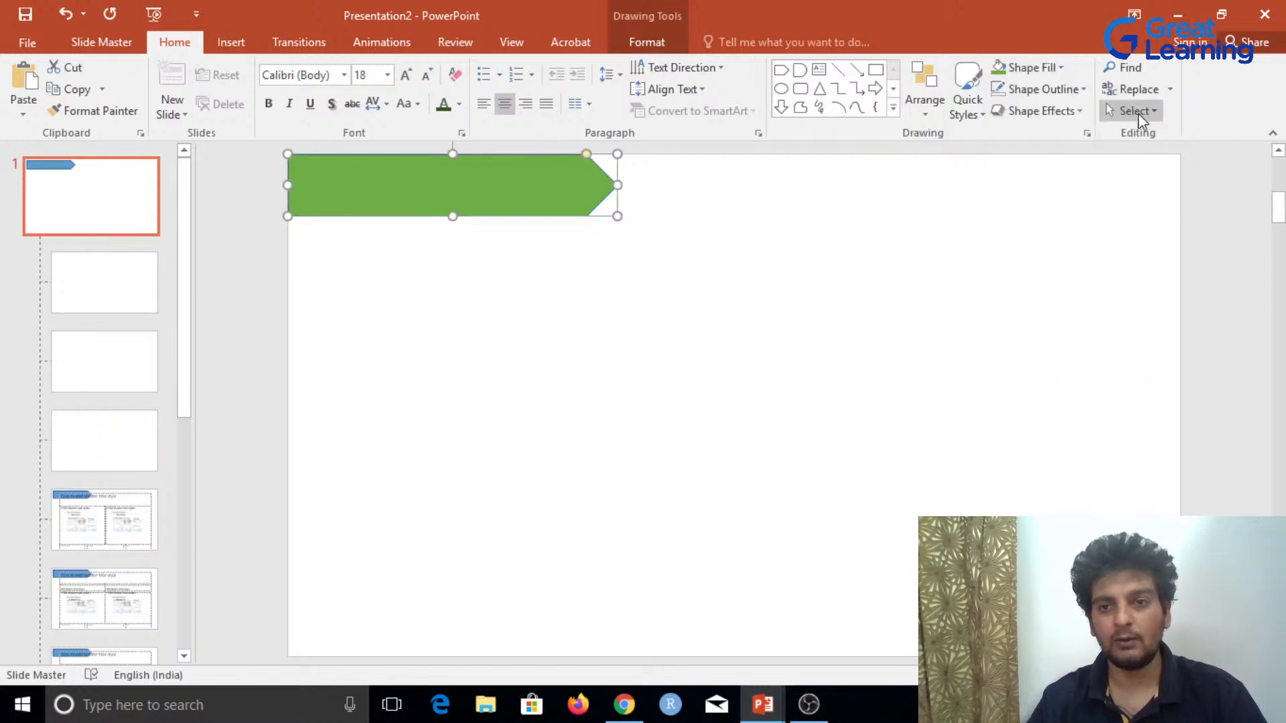
pyautogui.click(1047, 114)
pyautogui.moveTo(1057, 191)
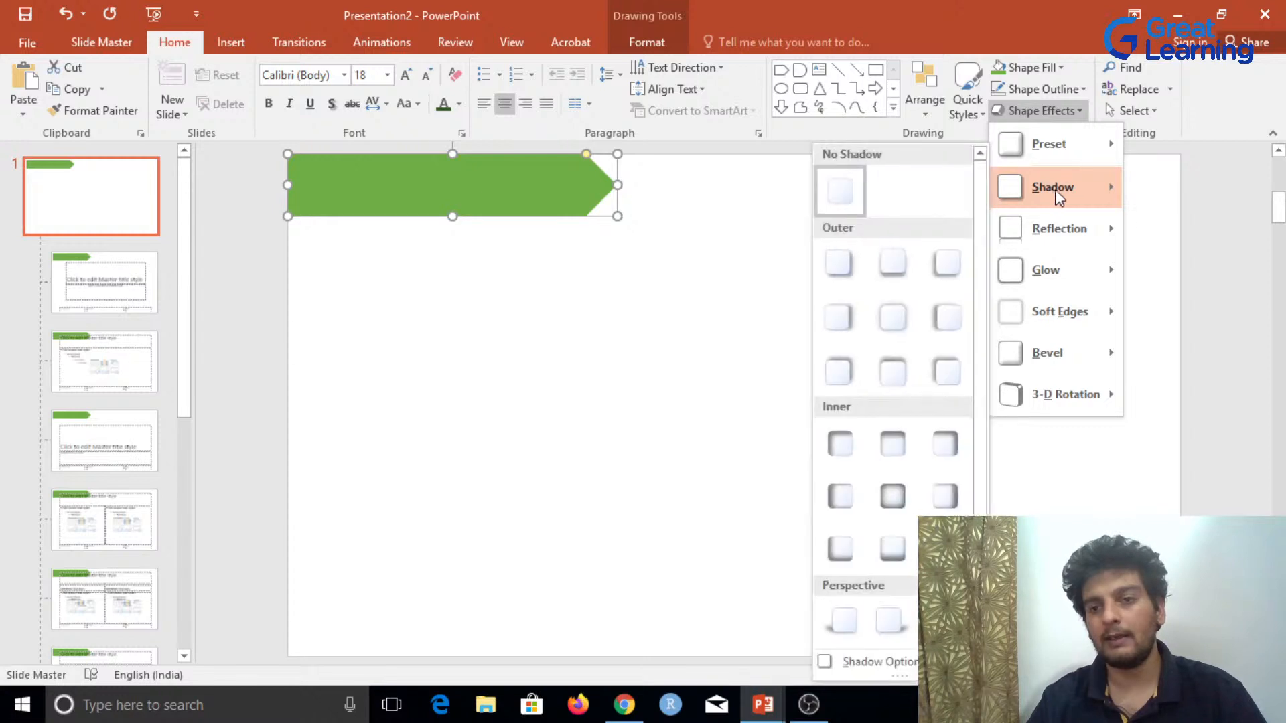
pyautogui.click(905, 320)
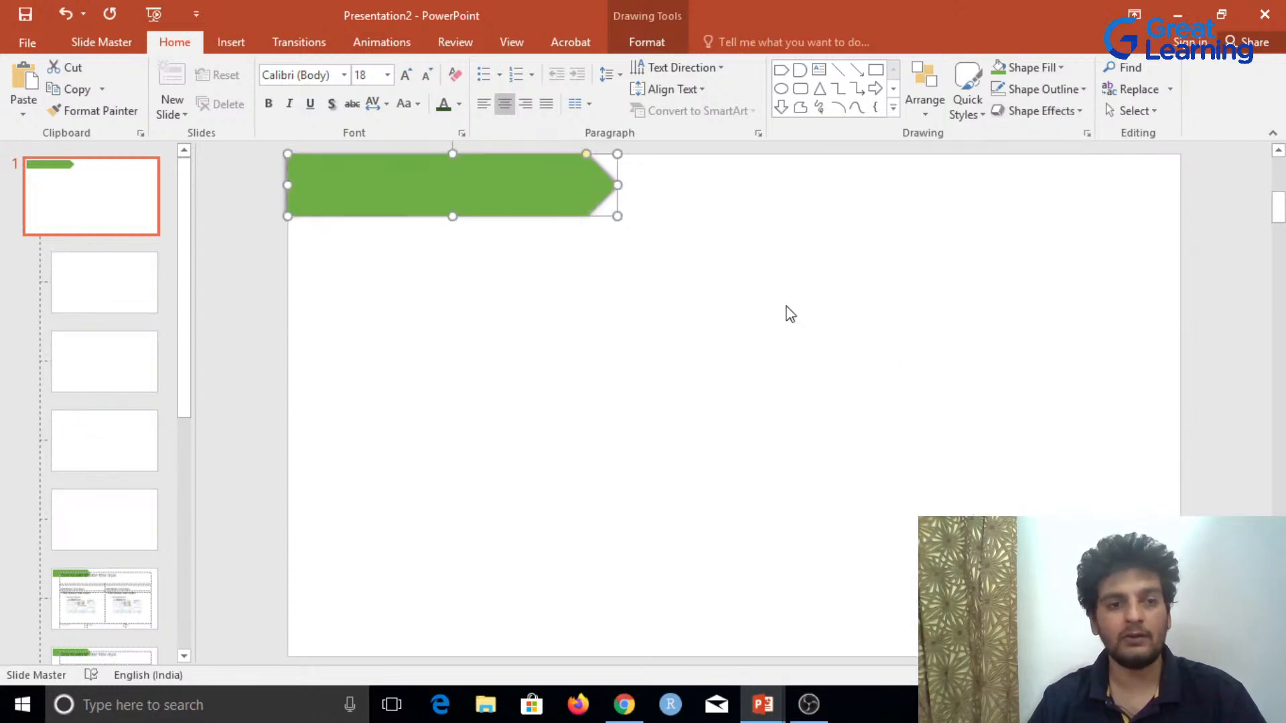
pyautogui.click(625, 310)
pyautogui.click(426, 178)
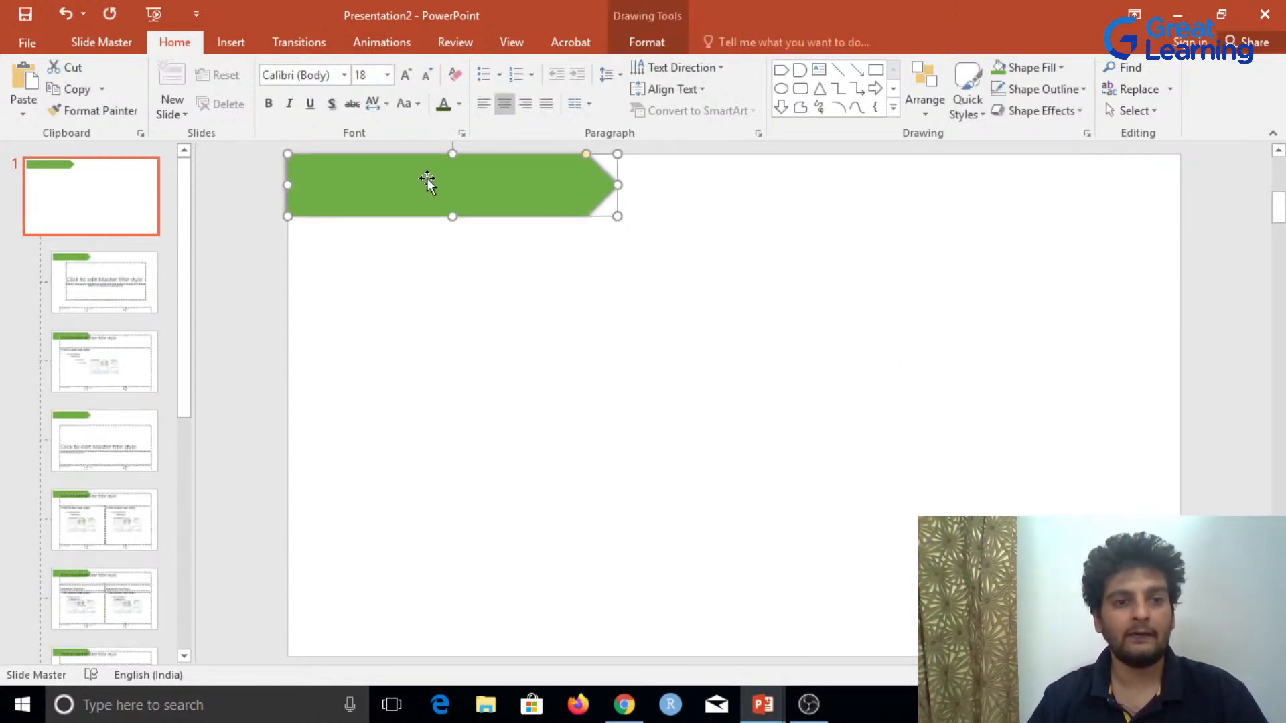
# Step: Deselect the arrow and close the slide master to return to the normal slides
pyautogui.click(531, 46)
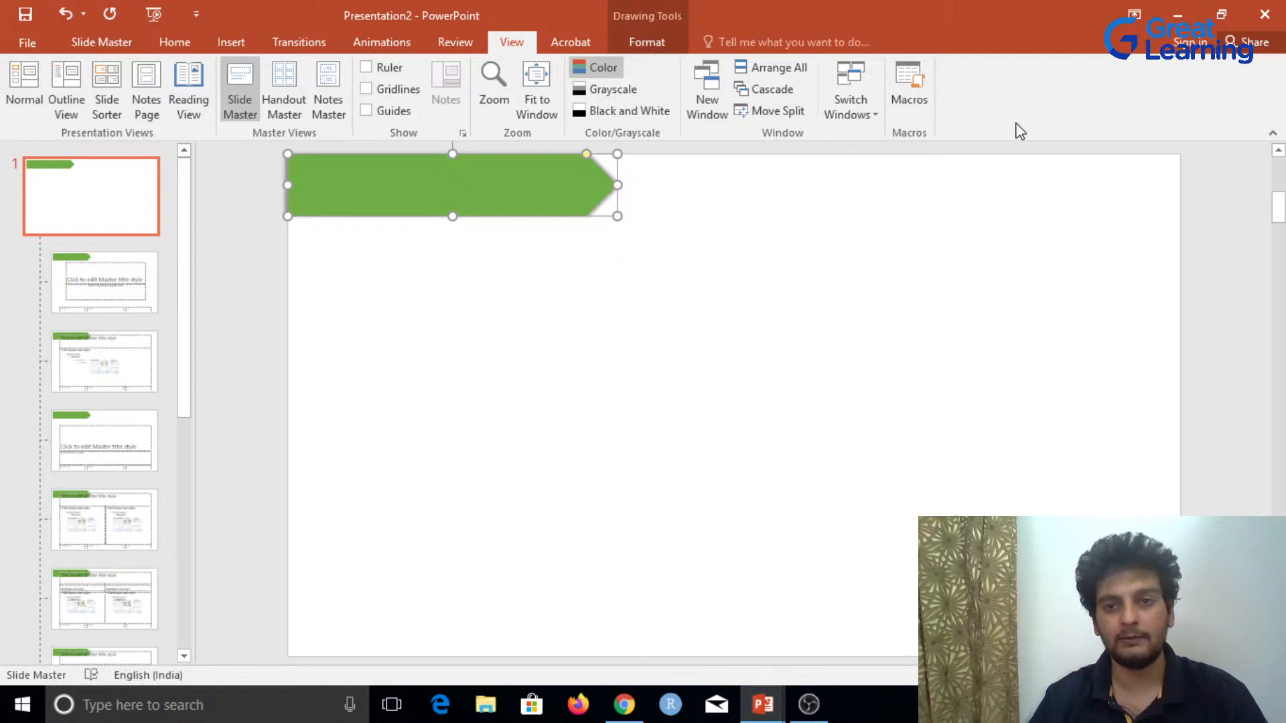
pyautogui.click(476, 322)
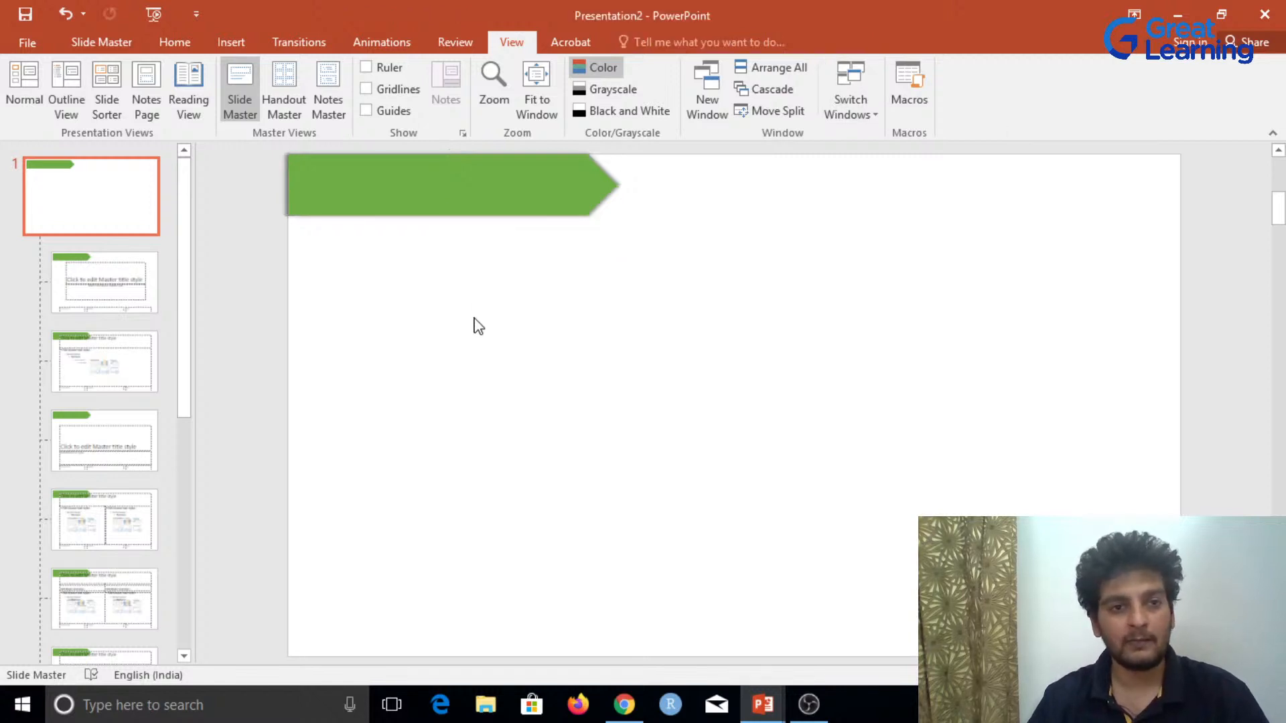
pyautogui.click(124, 44)
pyautogui.click(734, 82)
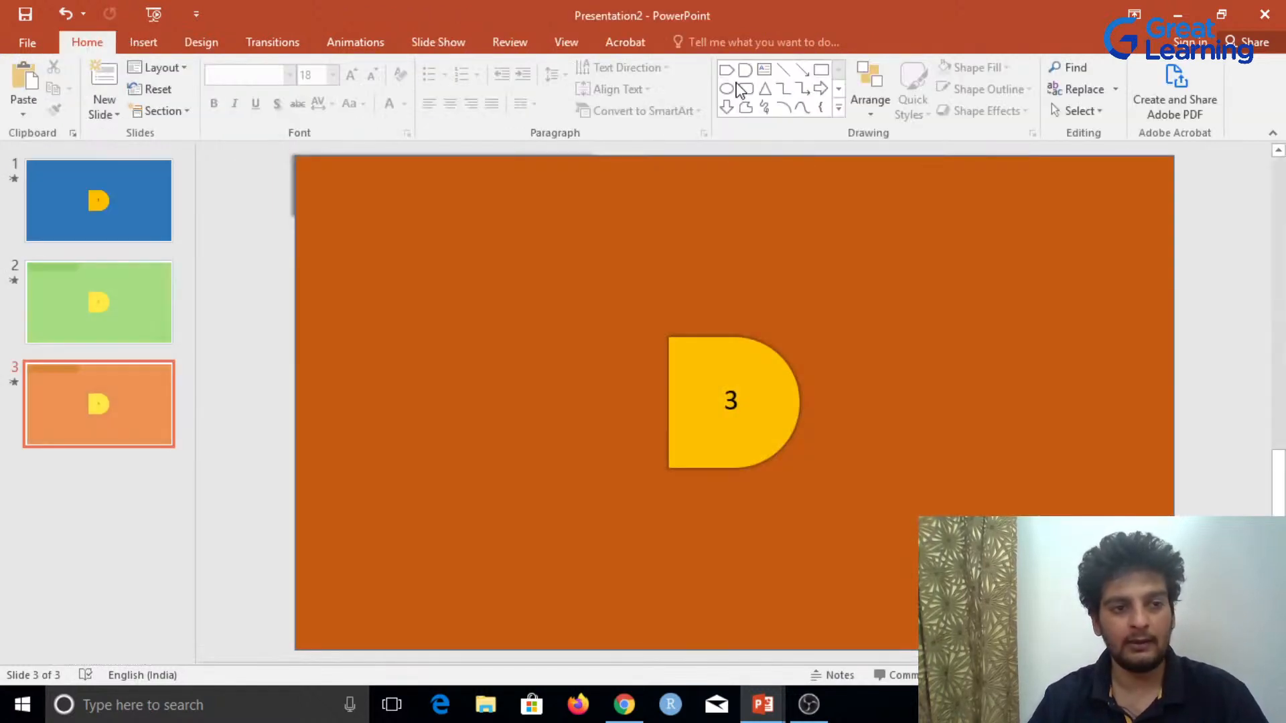
# Step: Insert a new slide after slide 3 and delete its title and content placeholders, leaving only the master's arrow
pyautogui.click(140, 43)
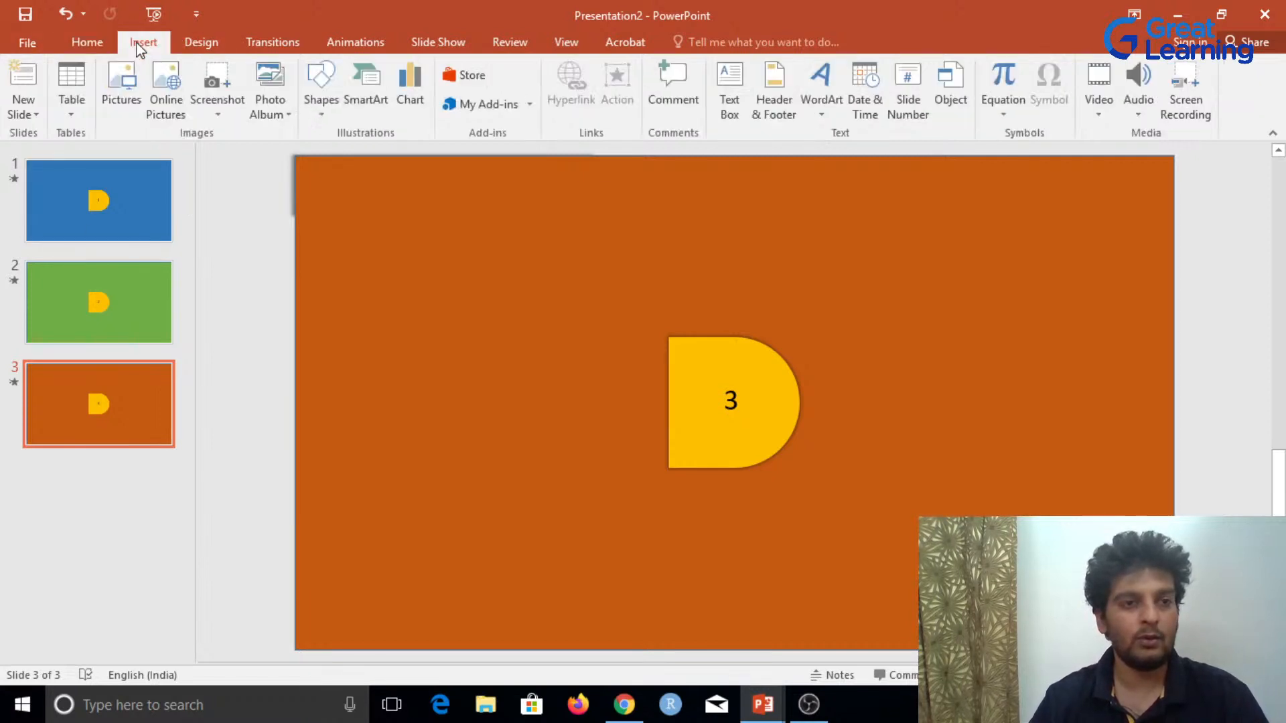
pyautogui.click(77, 46)
pyautogui.click(26, 42)
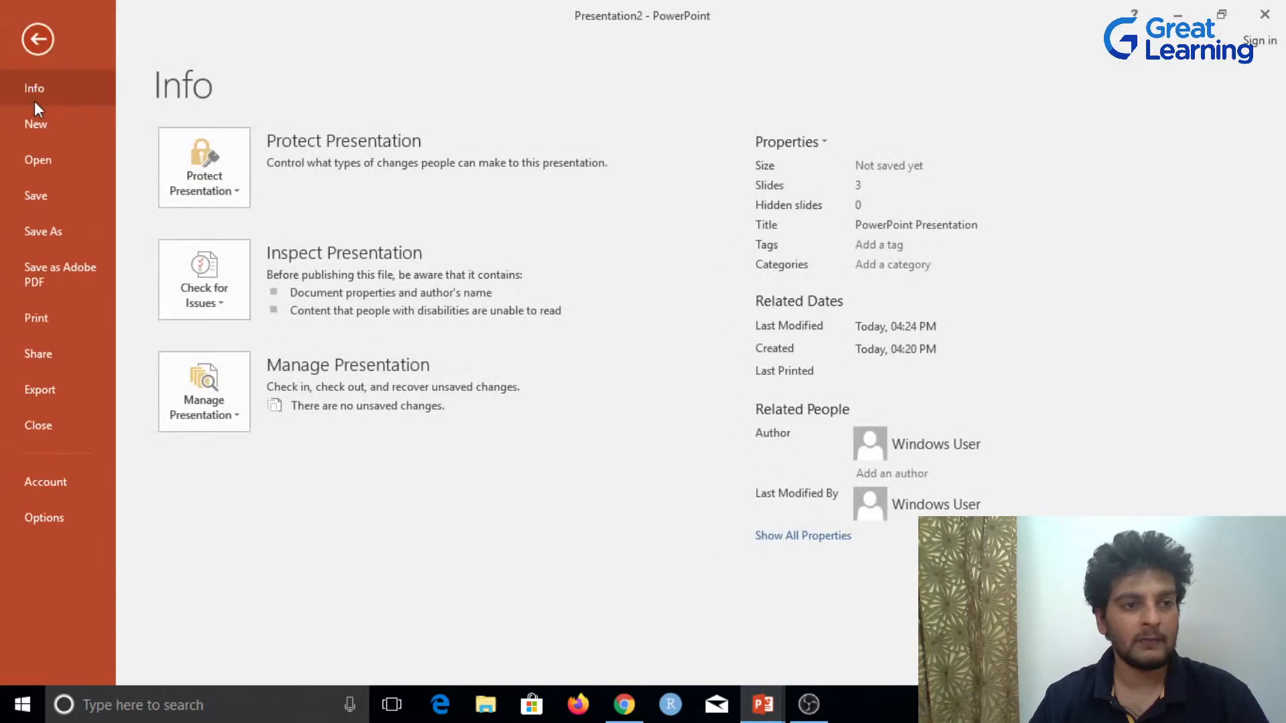
pyautogui.click(30, 38)
pyautogui.click(141, 42)
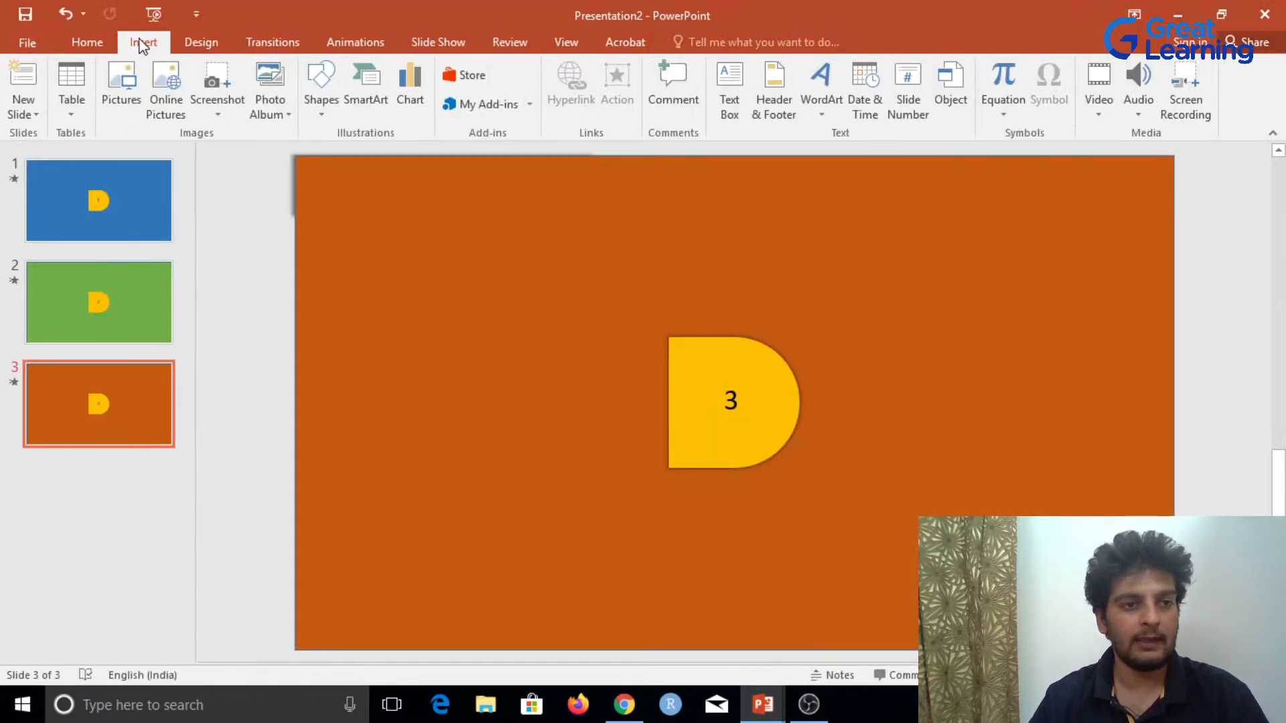
pyautogui.click(41, 80)
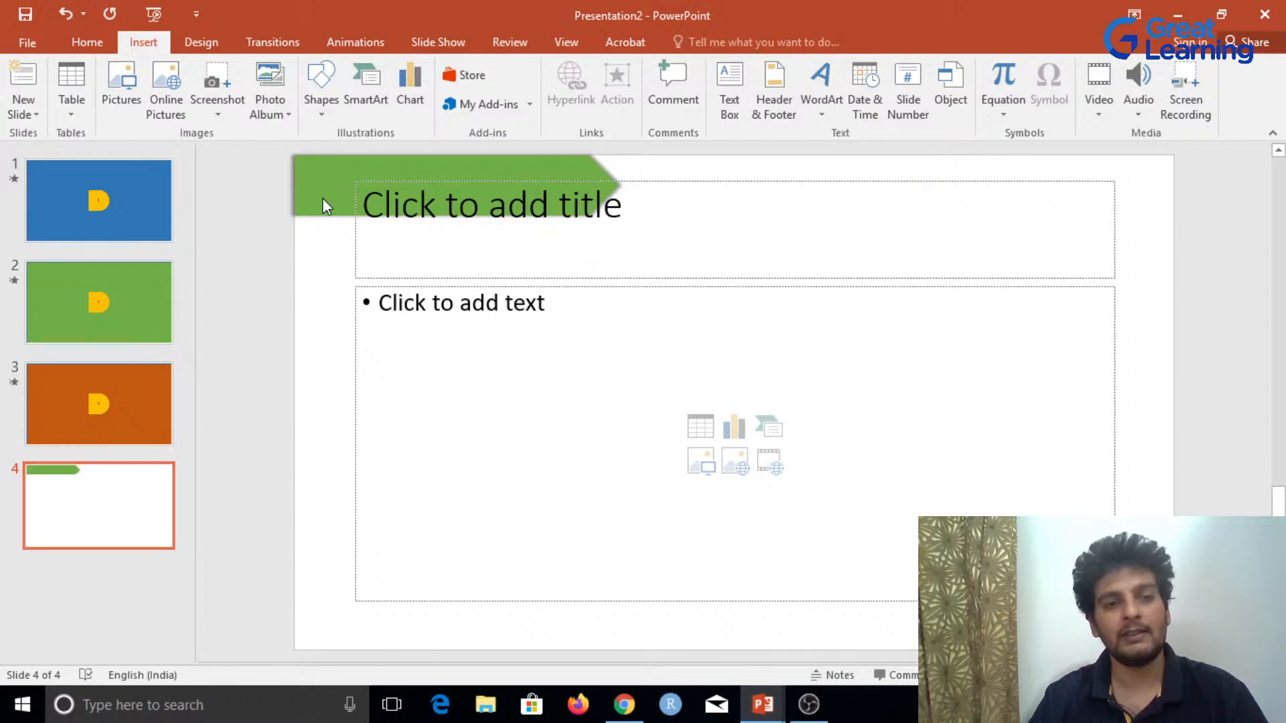
pyautogui.moveTo(1196, 643)
pyautogui.mouseDown()
pyautogui.moveTo(286, 284)
pyautogui.moveTo(296, 159)
pyautogui.mouseUp()
pyautogui.press('Delete')
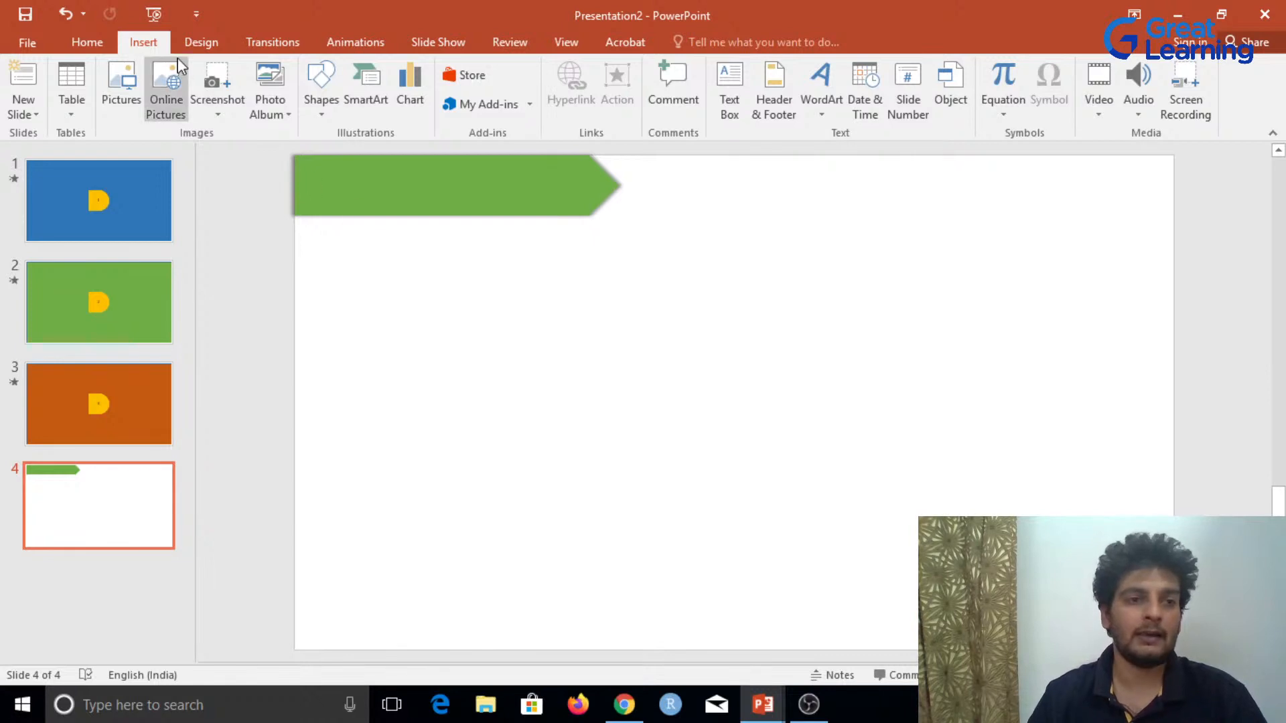
# Step: Insert another new slide after slide 4 and delete its title and content placeholders
pyautogui.click(14, 93)
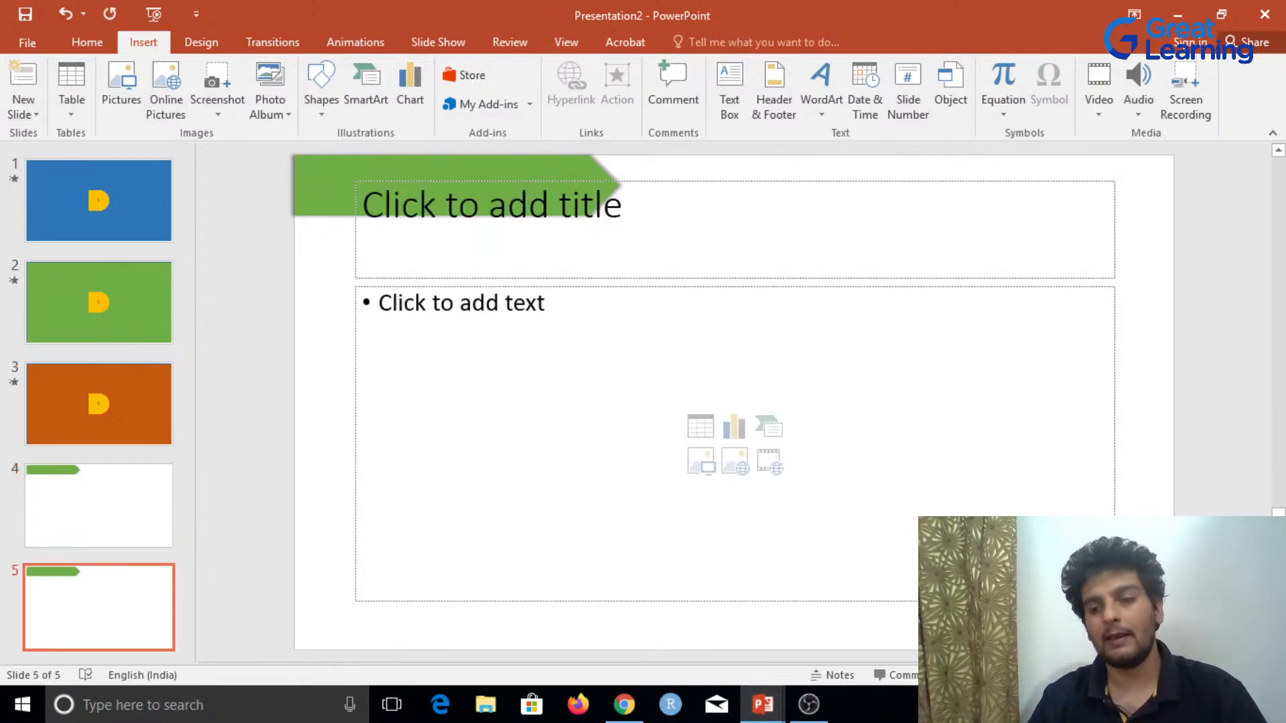
pyautogui.moveTo(1186, 636); pyautogui.dragTo(265, 166)
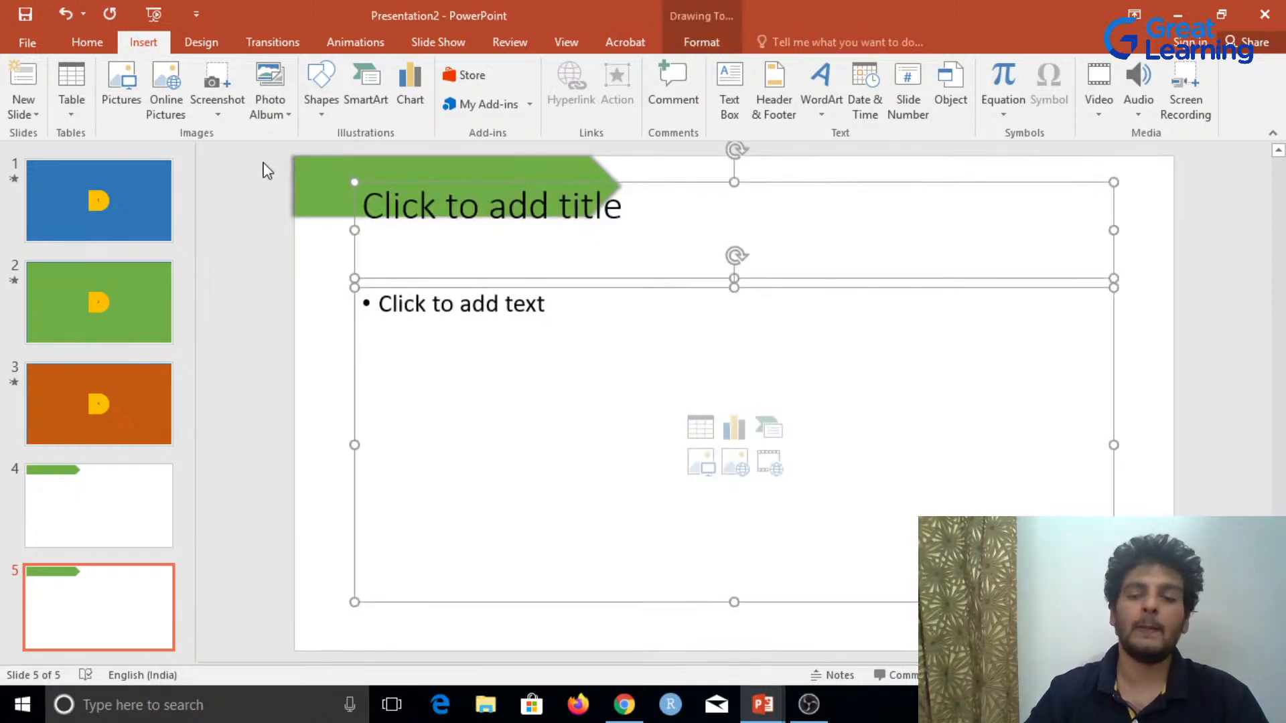
pyautogui.press('Delete')
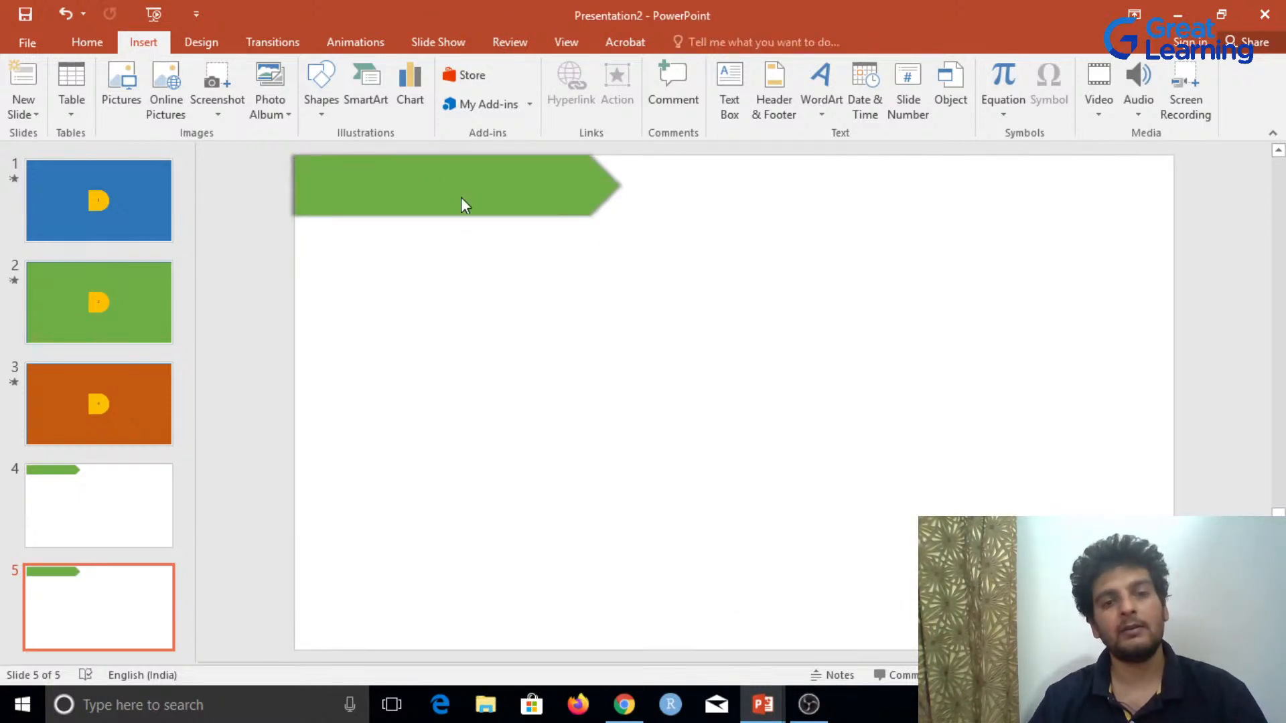
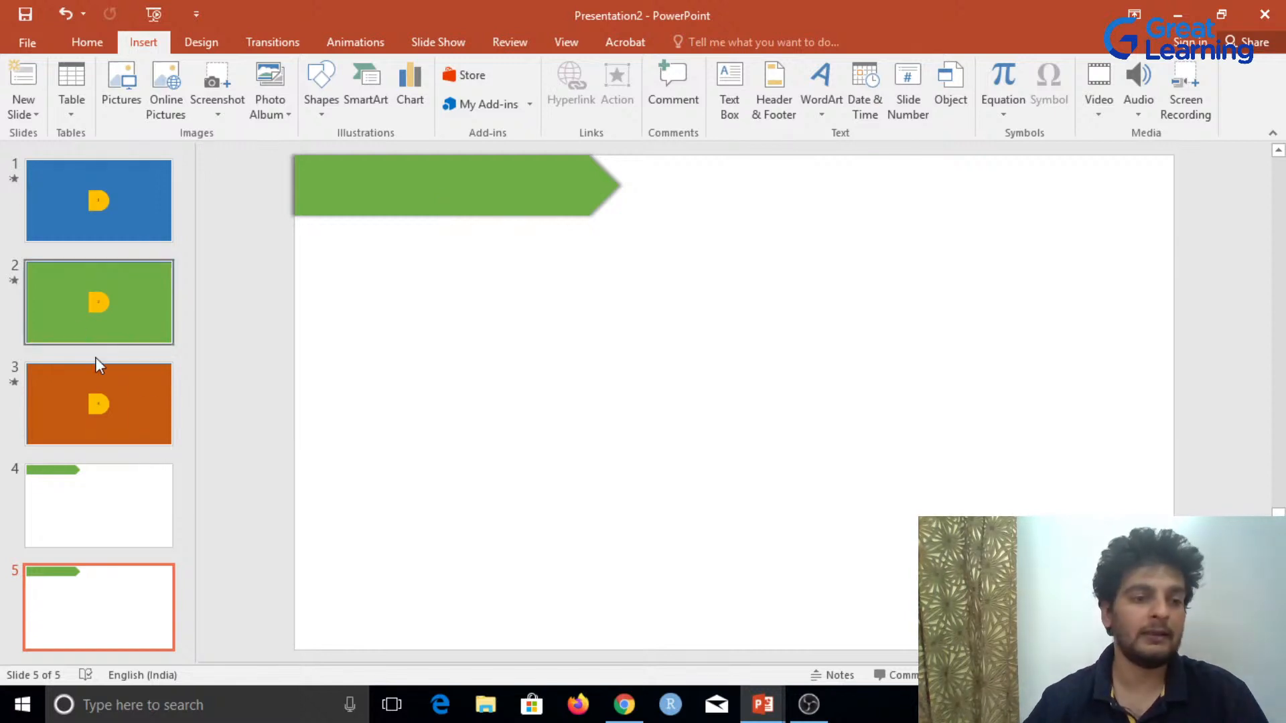
# Step: Delete the two blank slides 4 and 5 together from the presentation
pyautogui.click(94, 529)
pyautogui.hotkey('shift', 'Down')
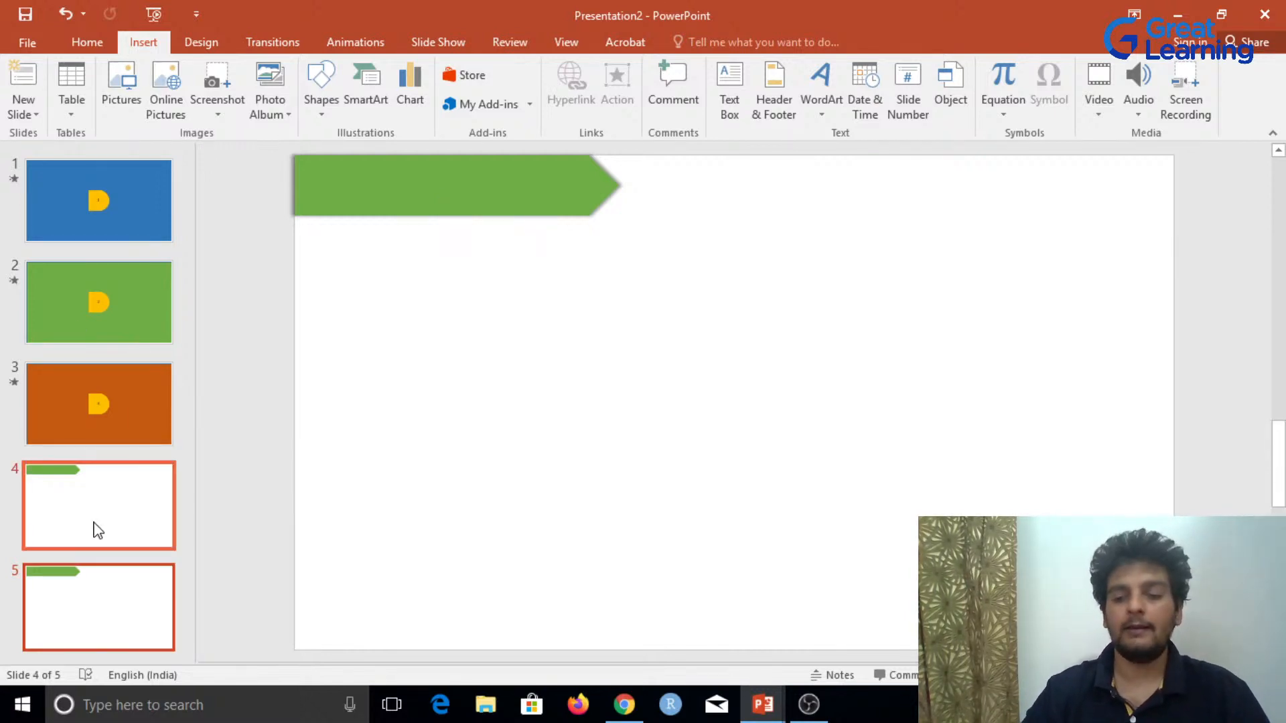
pyautogui.press('Delete')
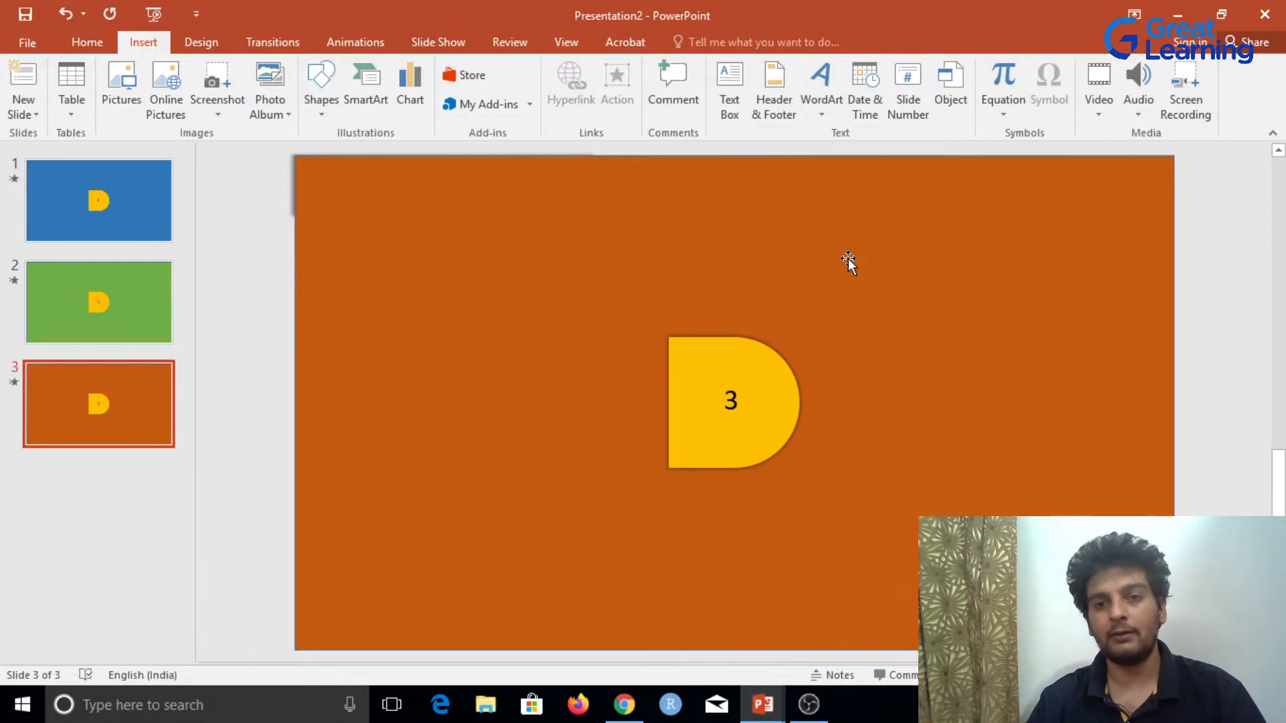
# Step: Delete the motion path animation from the yellow numbered shape on slide 3
pyautogui.click(772, 402)
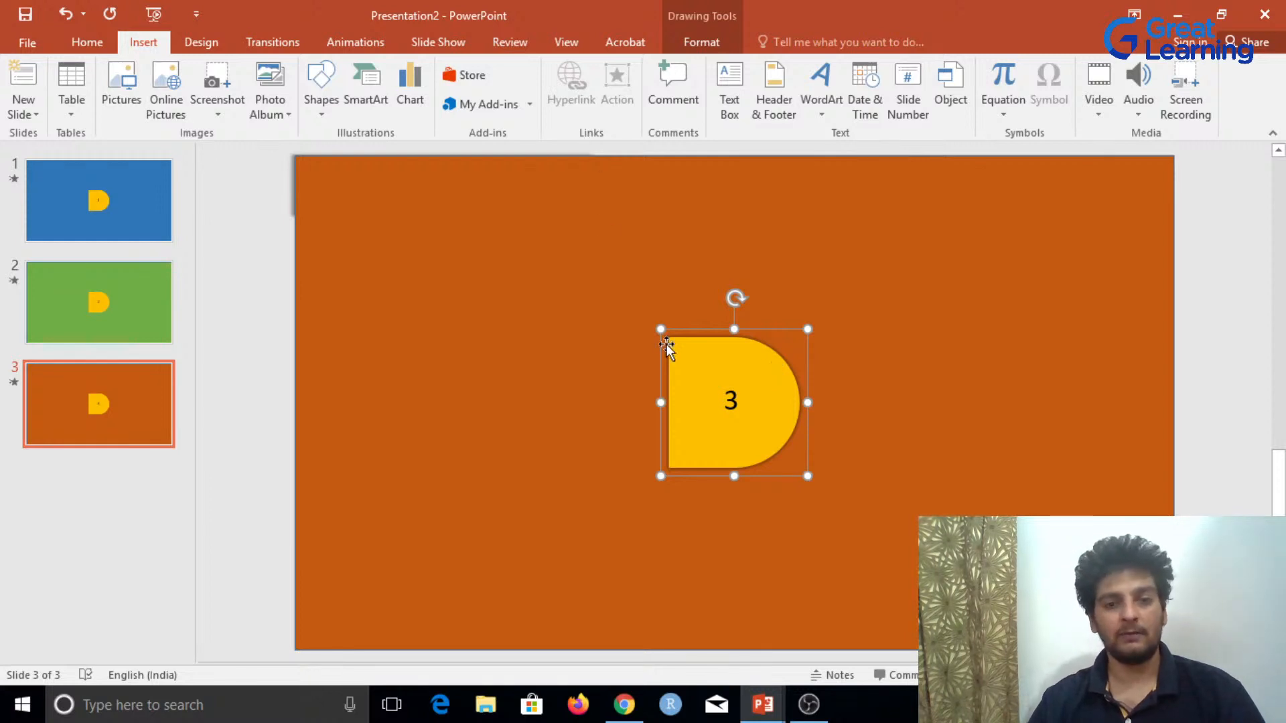
pyautogui.click(355, 41)
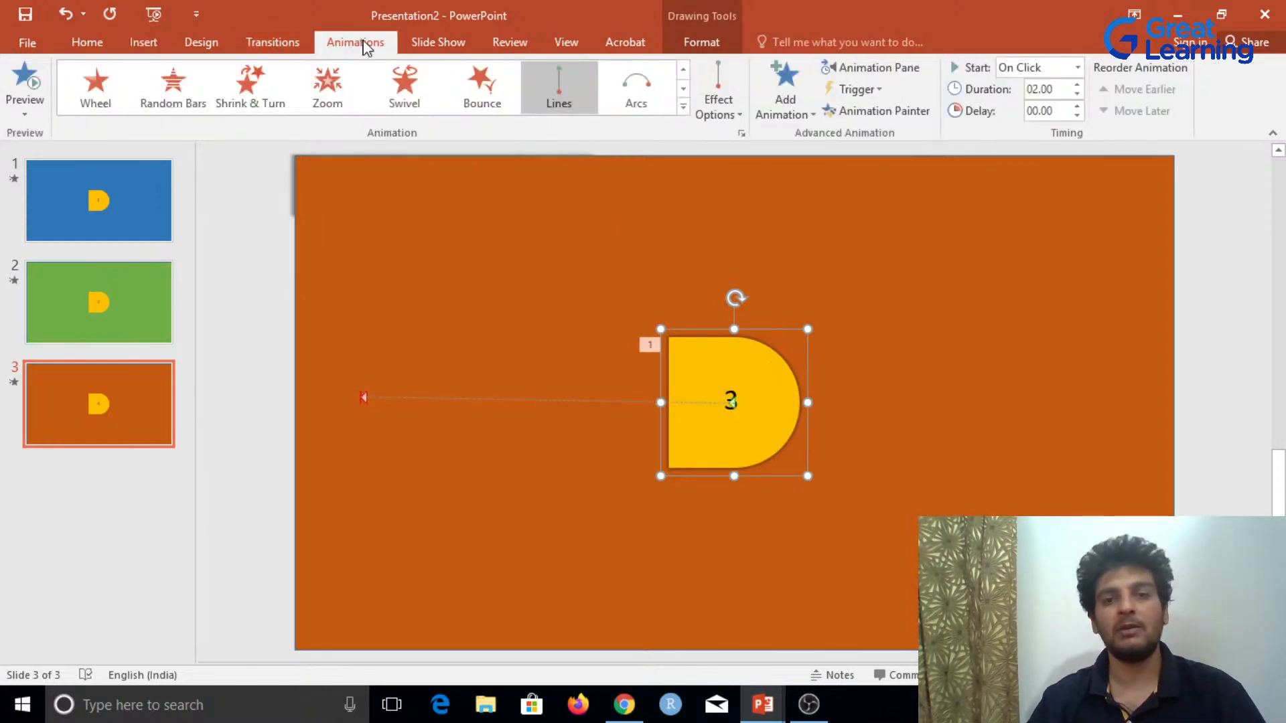
pyautogui.click(894, 72)
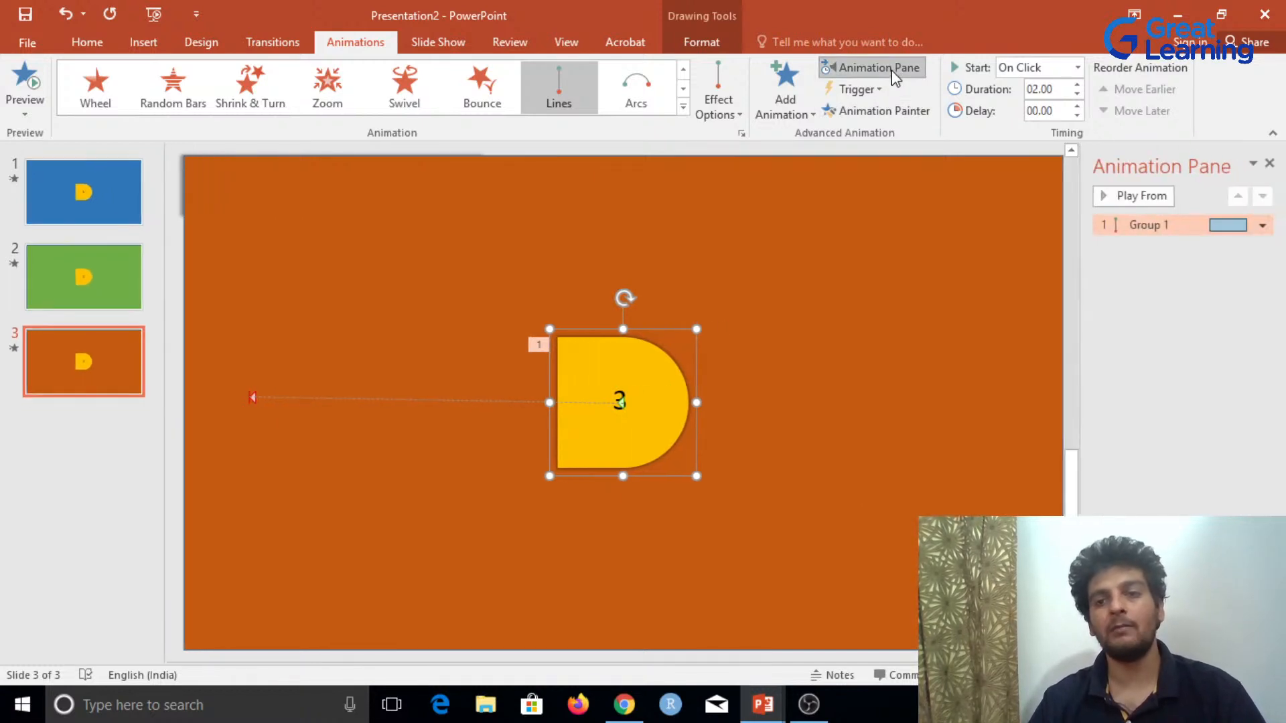
pyautogui.click(1190, 223)
pyautogui.press('Delete')
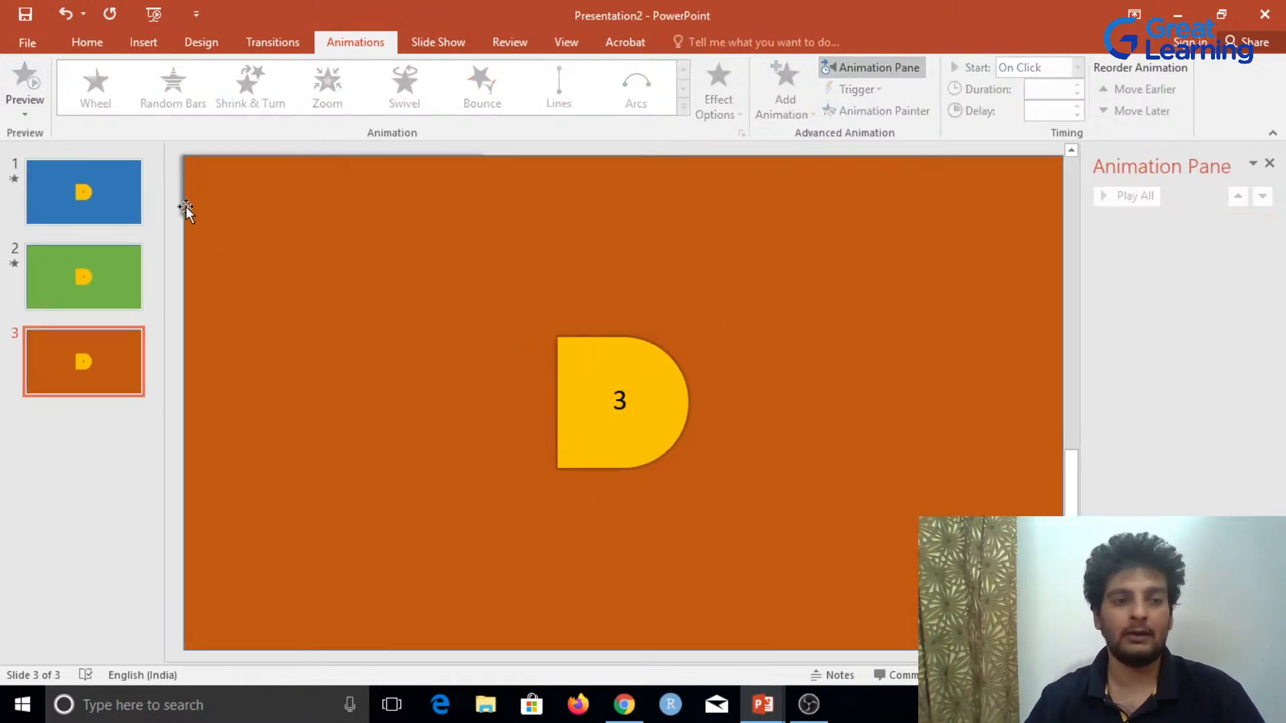
# Step: Delete the motion path animation from the yellow numbered shape on slide 2
pyautogui.click(71, 264)
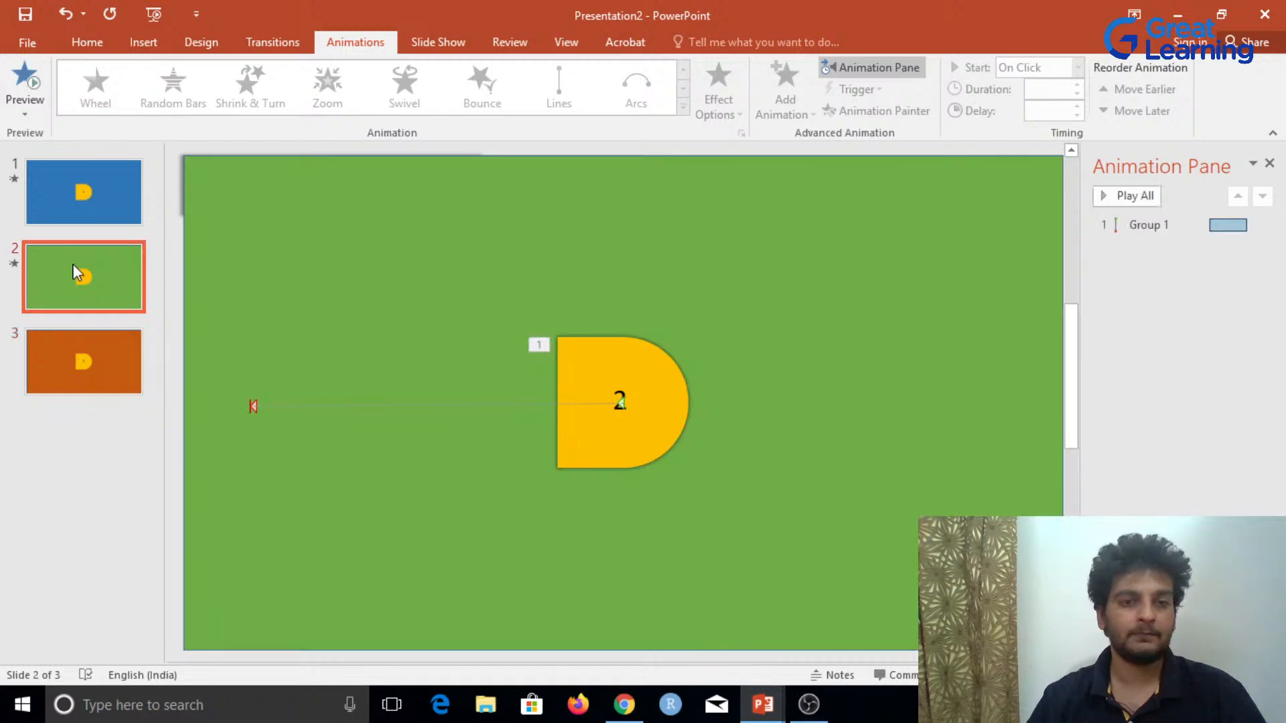
pyautogui.click(883, 67)
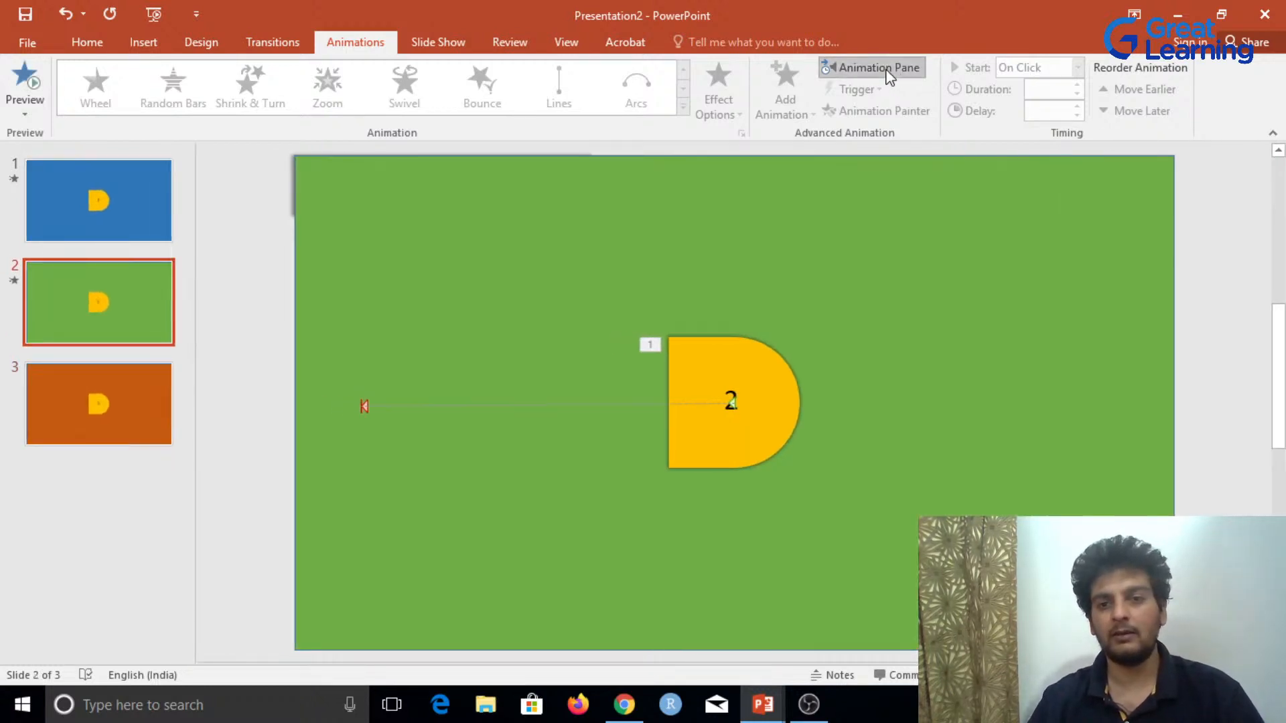
pyautogui.click(883, 66)
pyautogui.click(1168, 223)
pyautogui.press('Delete')
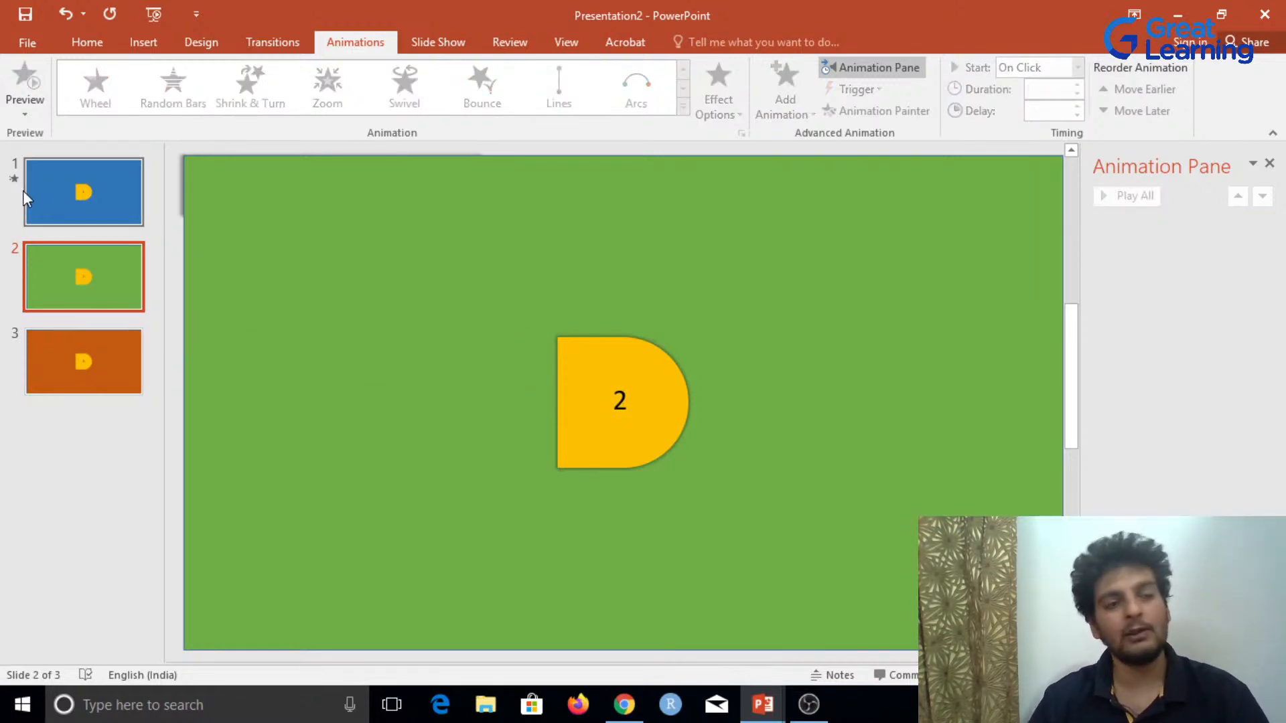
# Step: Delete the motion path animation on slide 1 and close the list of animations
pyautogui.click(49, 179)
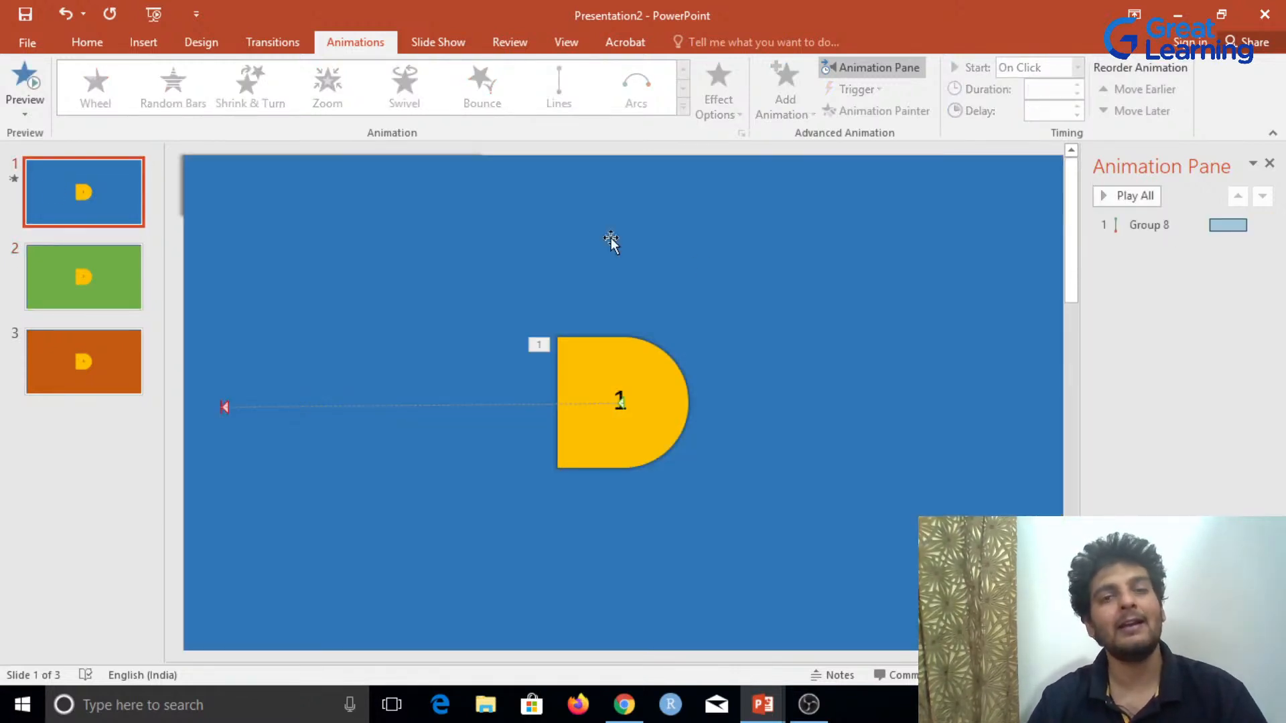
pyautogui.click(1166, 229)
pyautogui.press('Delete')
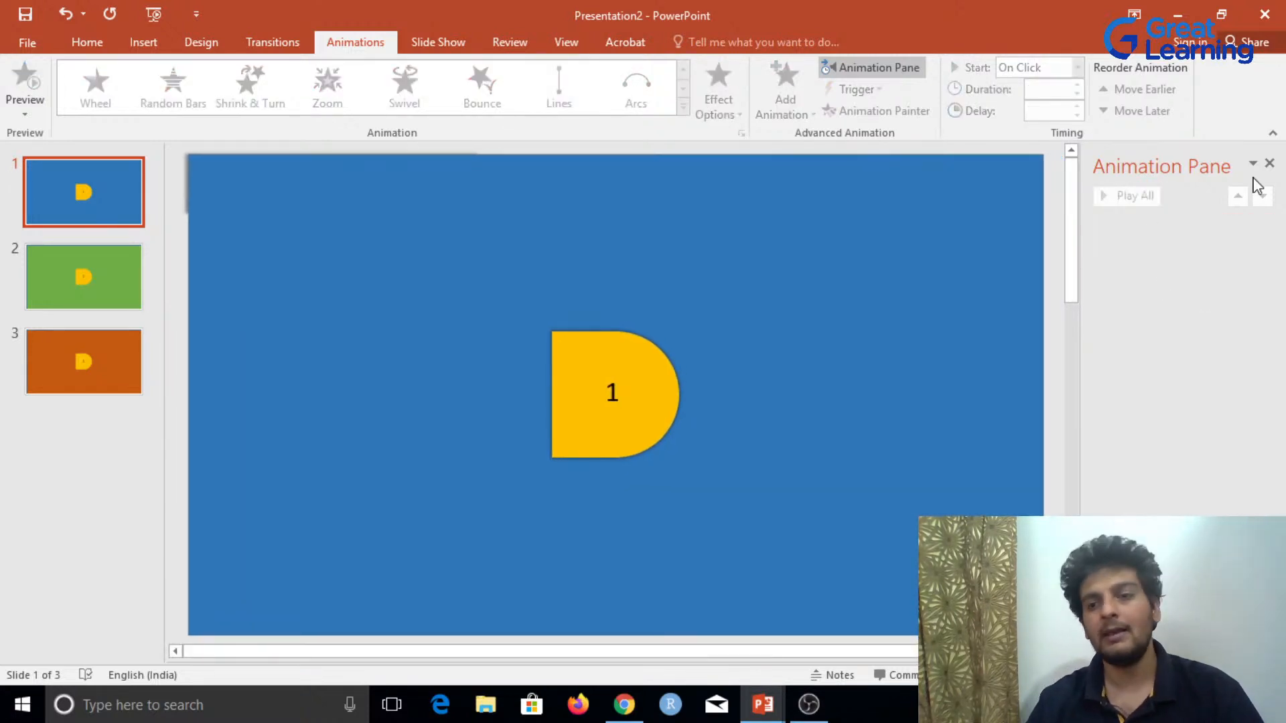
pyautogui.click(1269, 163)
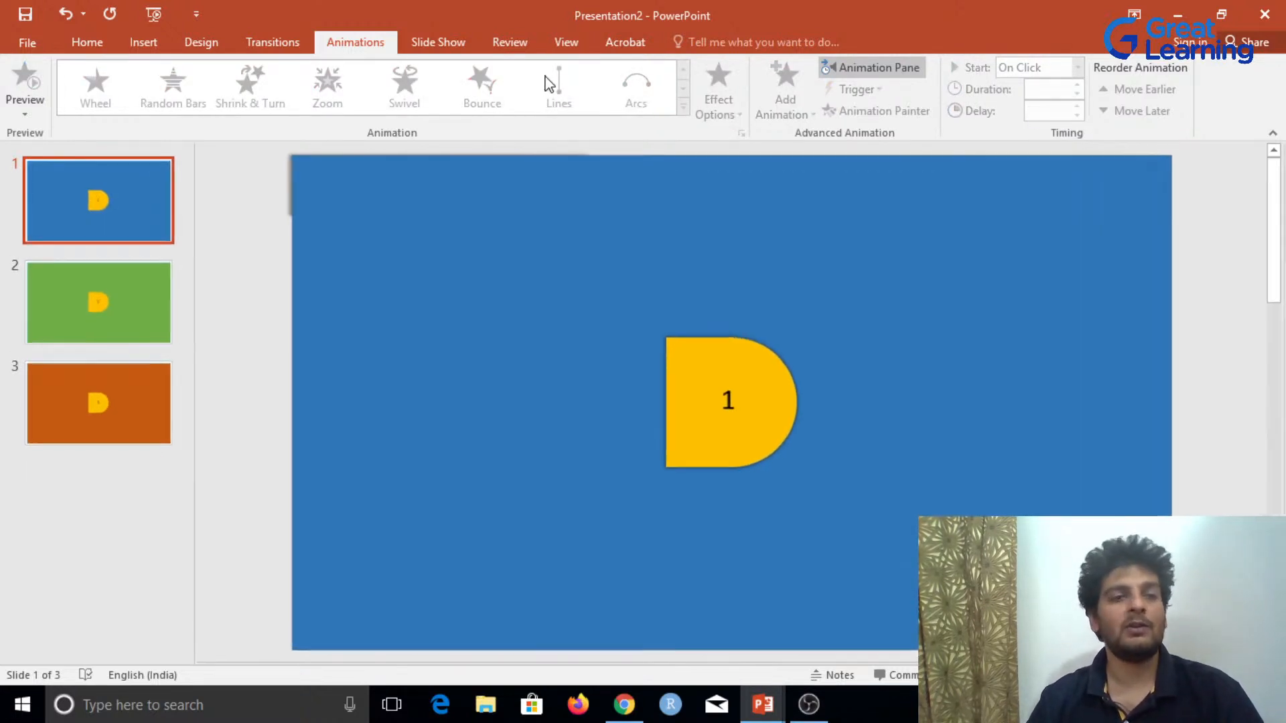
# Step: Play the slide show from slide 1, go through the slides and back, and exit the show
pyautogui.click(432, 45)
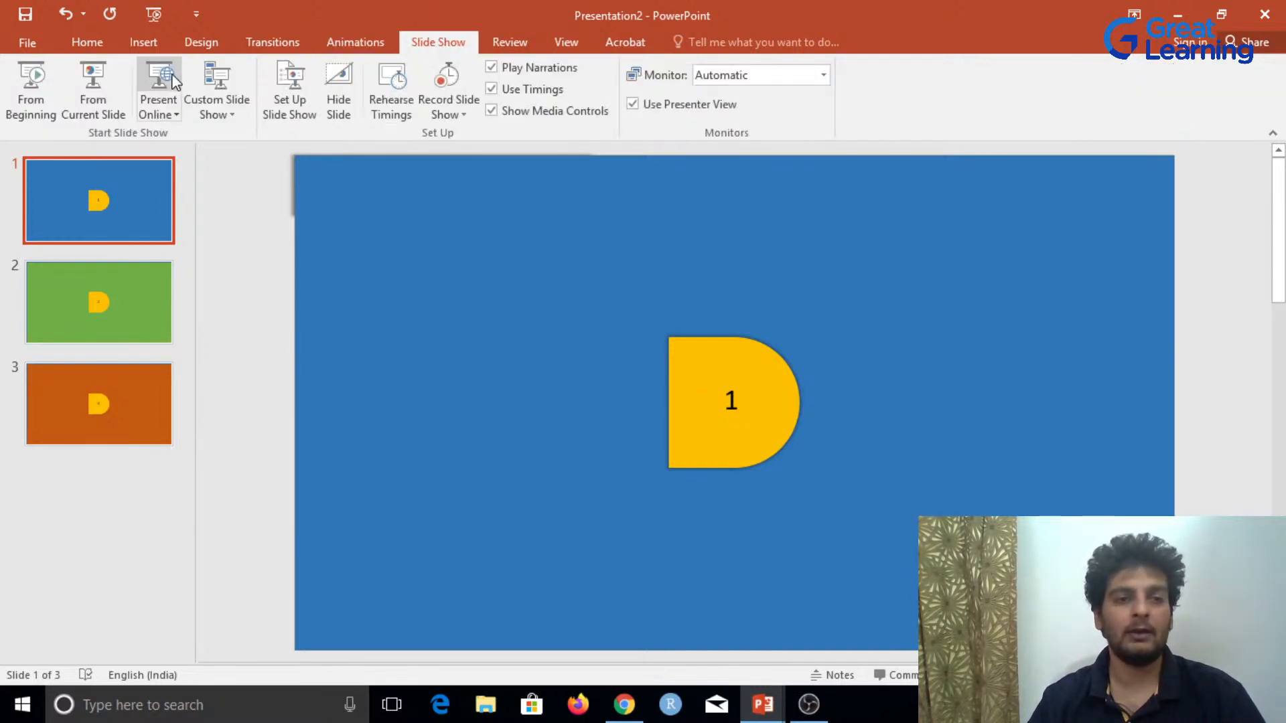
pyautogui.click(93, 81)
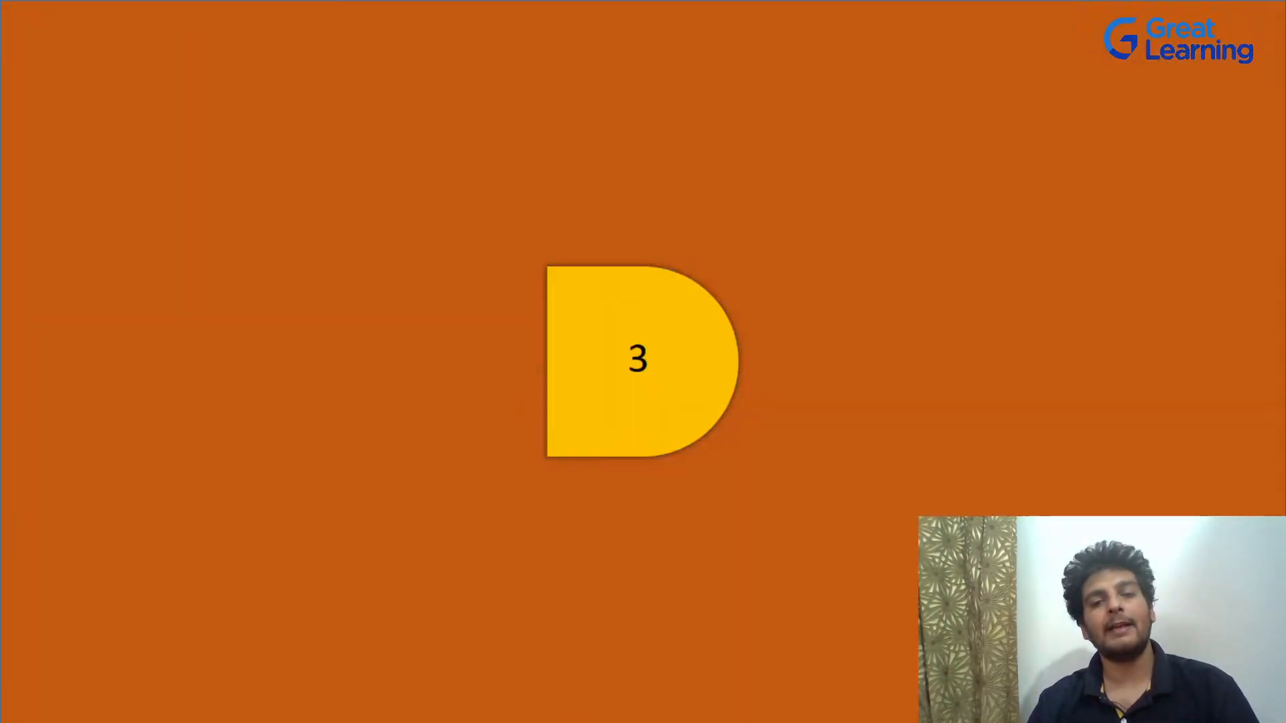
pyautogui.press('Left')
pyautogui.press('Left')
pyautogui.press('Escape')
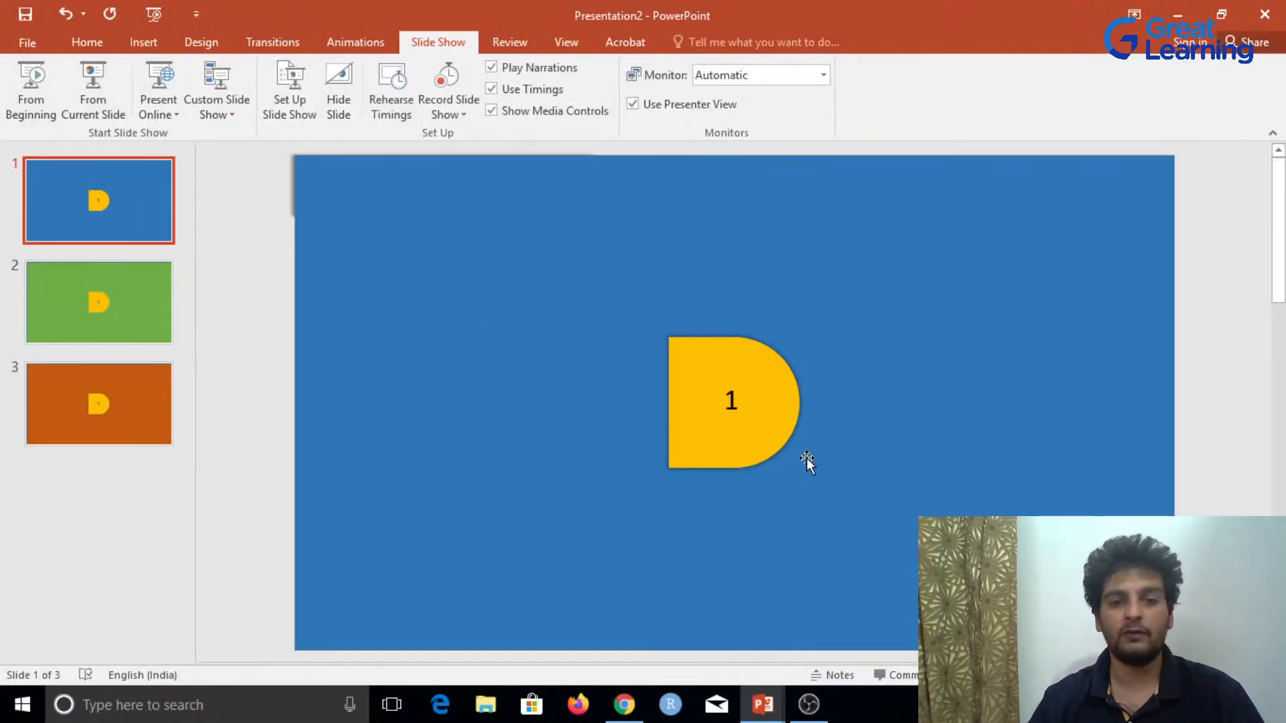
# Step: Move the yellow numbered shape to the left edge of the slide on slides 1, 2 and 3
pyautogui.click(699, 400)
pyautogui.moveTo(699, 399)
pyautogui.mouseDown()
pyautogui.moveTo(482, 382)
pyautogui.moveTo(313, 402)
pyautogui.mouseUp()
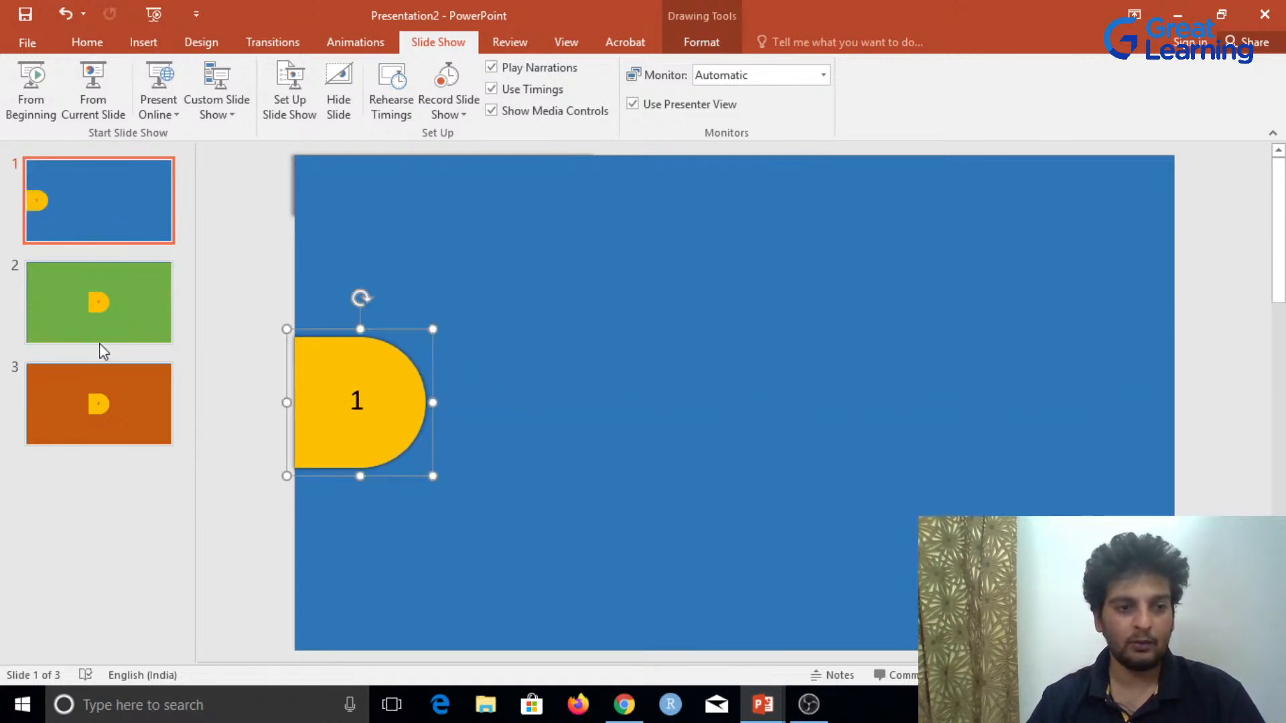
pyautogui.click(99, 339)
pyautogui.click(697, 408)
pyautogui.moveTo(689, 413); pyautogui.dragTo(322, 416)
pyautogui.click(77, 419)
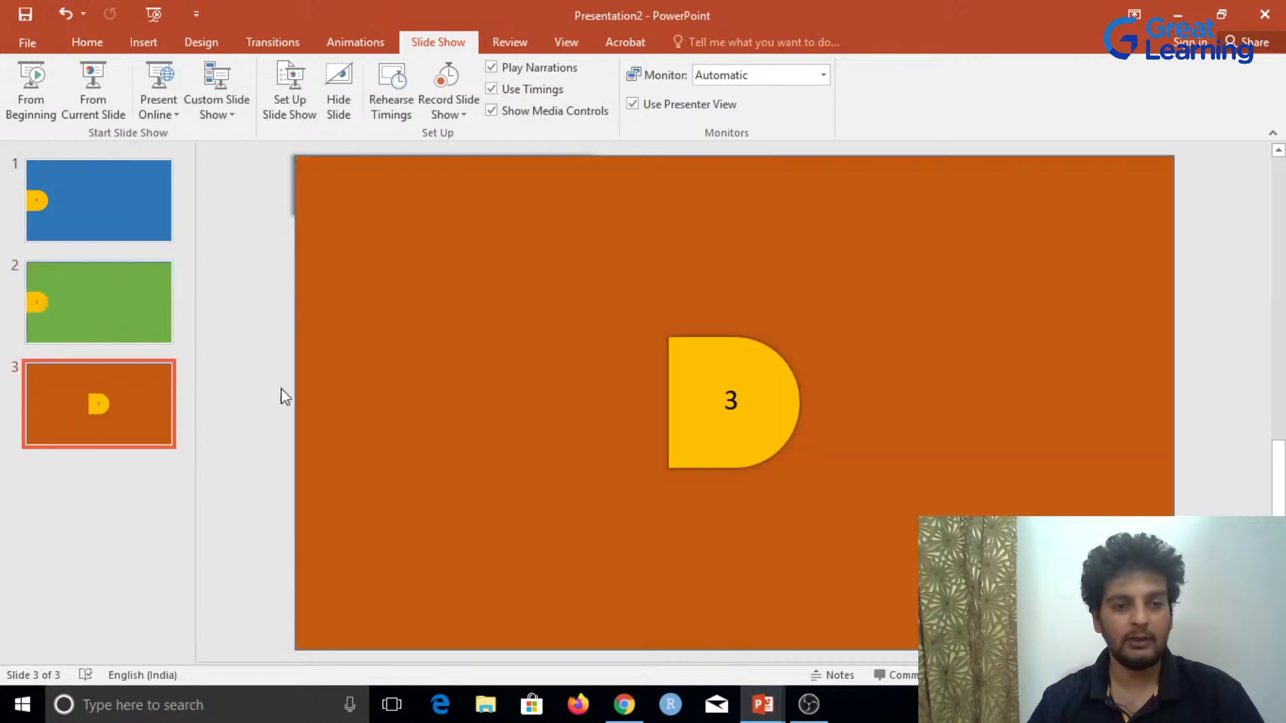
pyautogui.click(689, 383)
pyautogui.moveTo(692, 385); pyautogui.dragTo(322, 391)
# Step: Insert the built-in Area of Circle equation into the blue background shape on slide 1 and select the equation
pyautogui.click(103, 216)
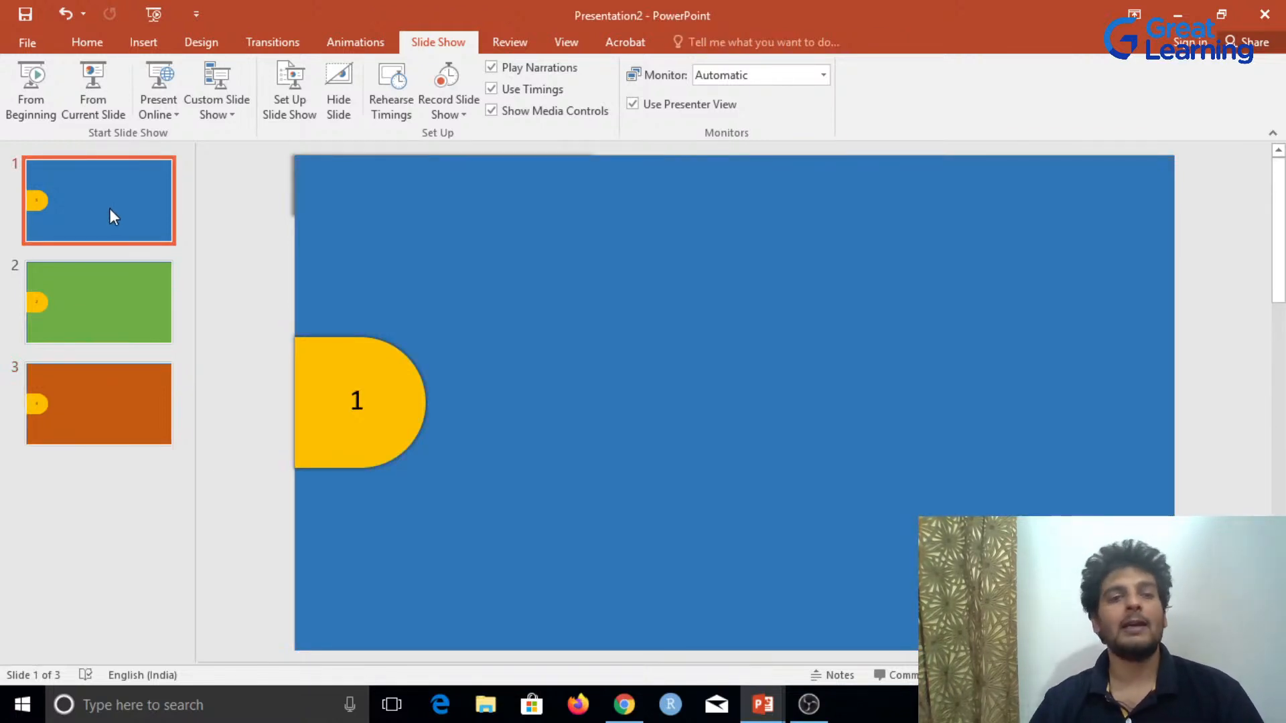
pyautogui.click(89, 45)
pyautogui.click(154, 47)
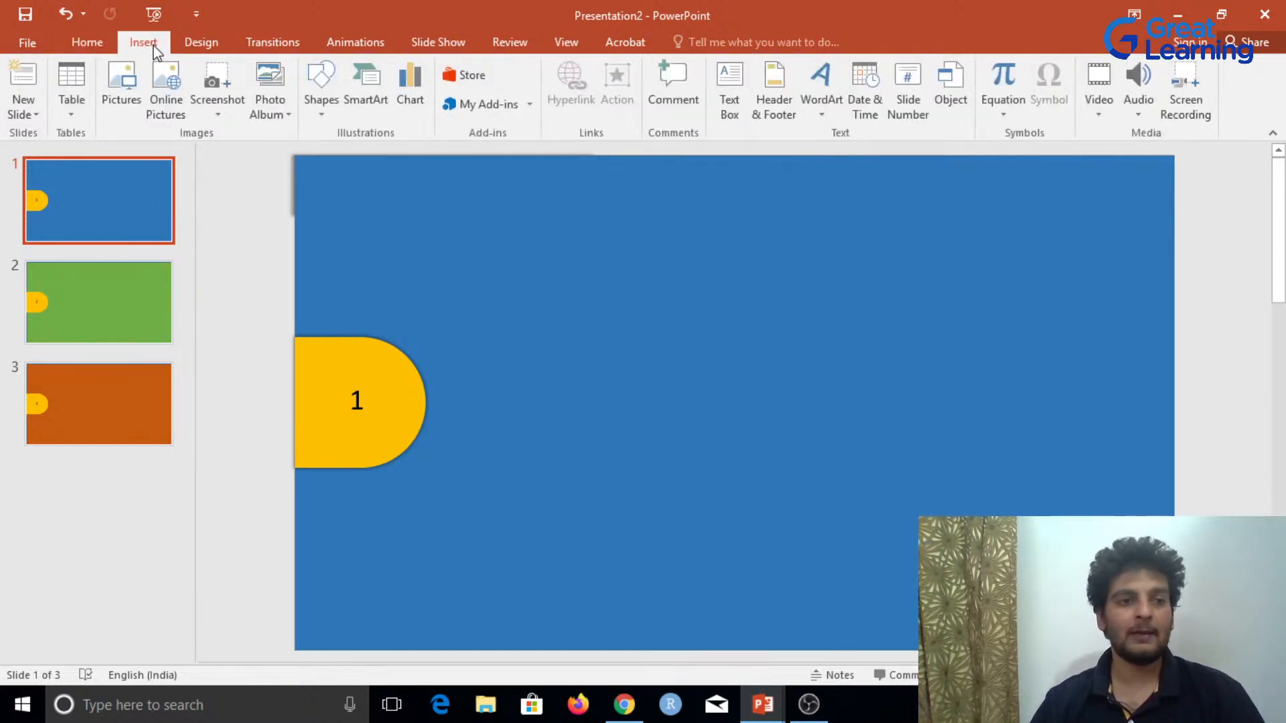
pyautogui.click(1005, 114)
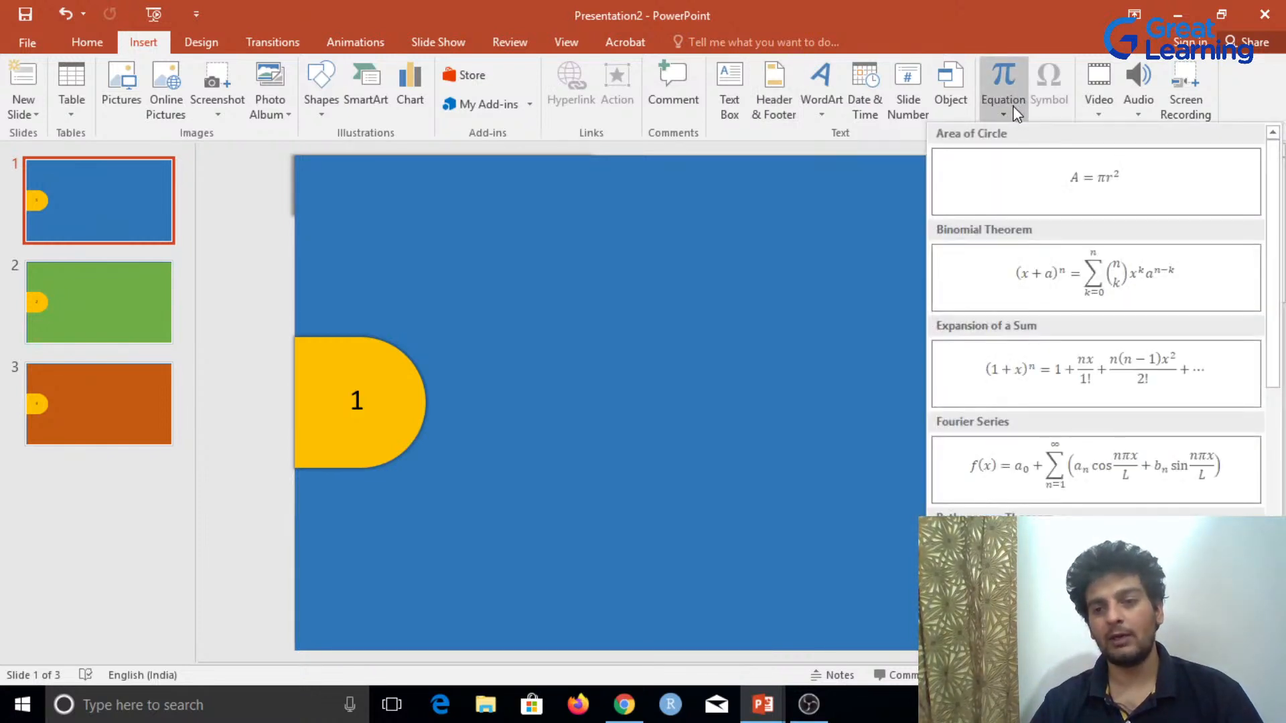
pyautogui.click(663, 212)
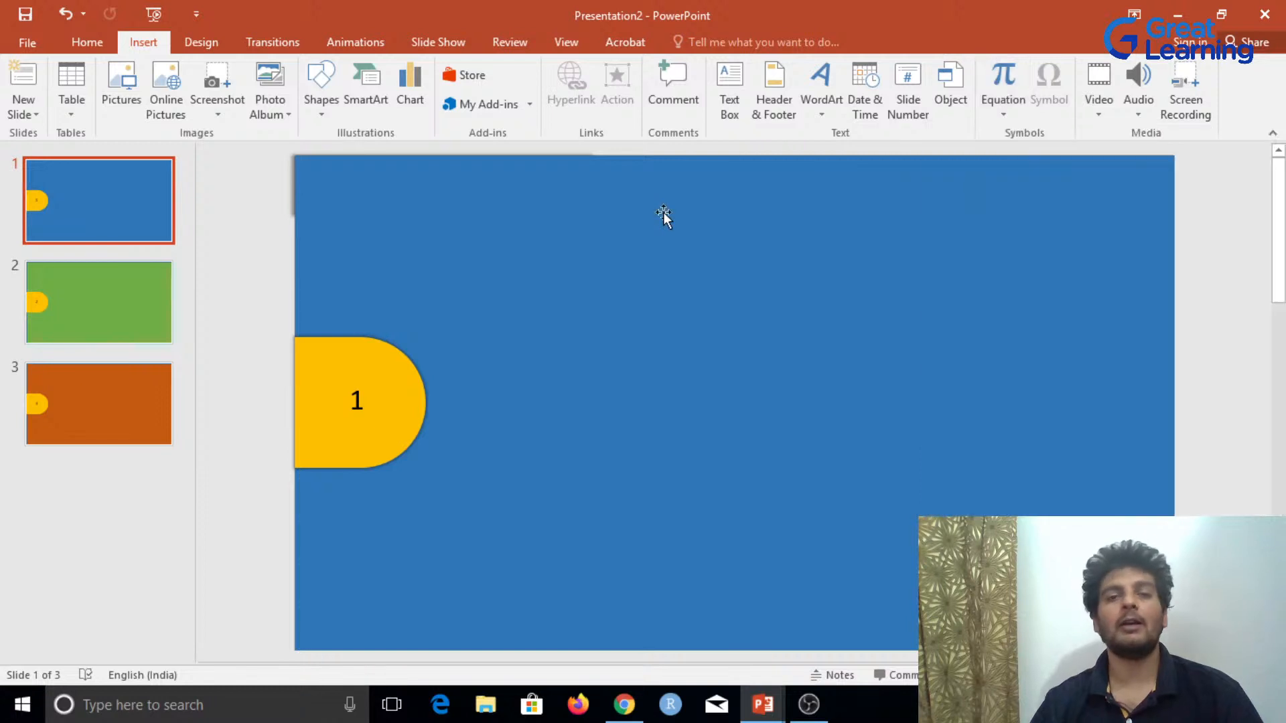
pyautogui.click(721, 261)
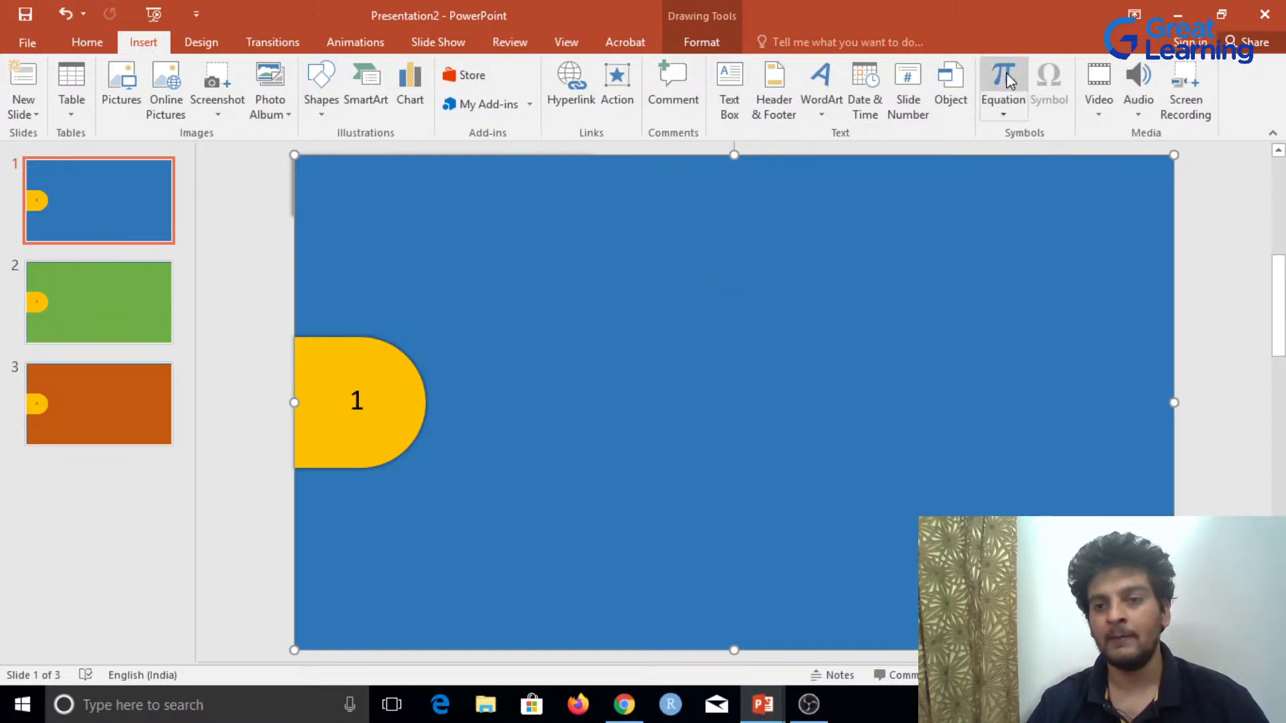
pyautogui.click(1010, 110)
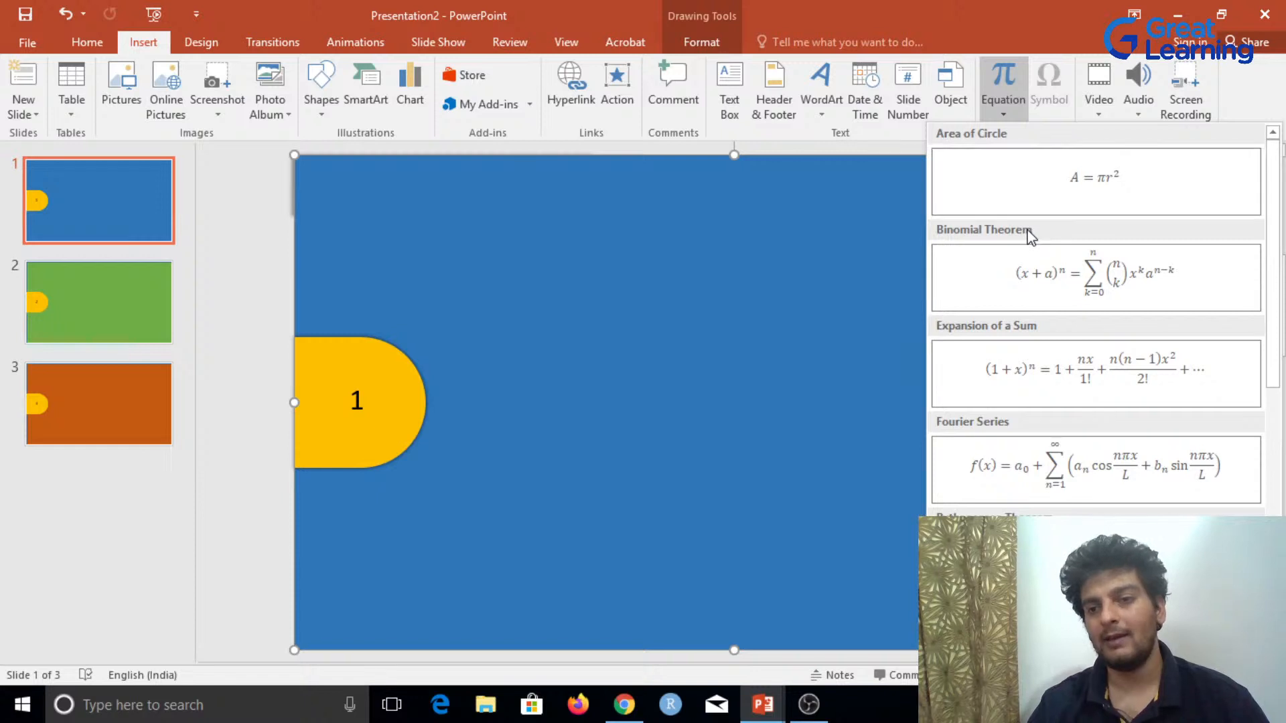
pyautogui.click(1159, 191)
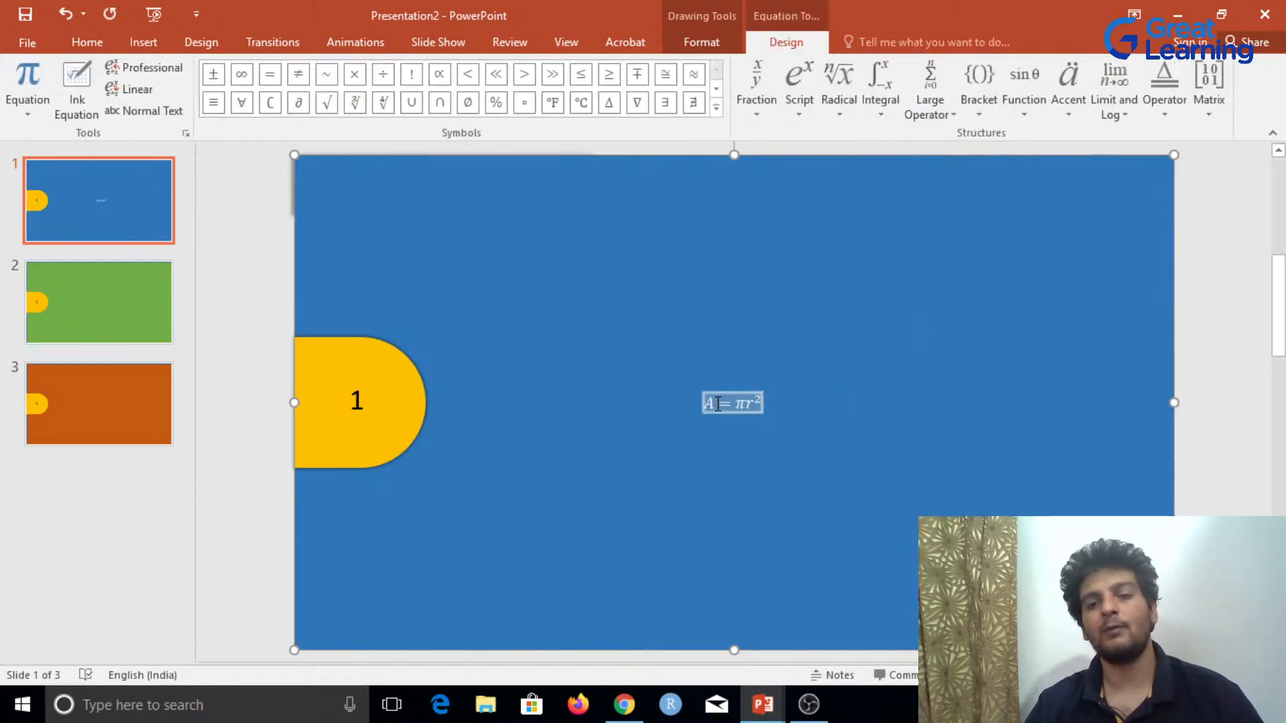
pyautogui.click(834, 427)
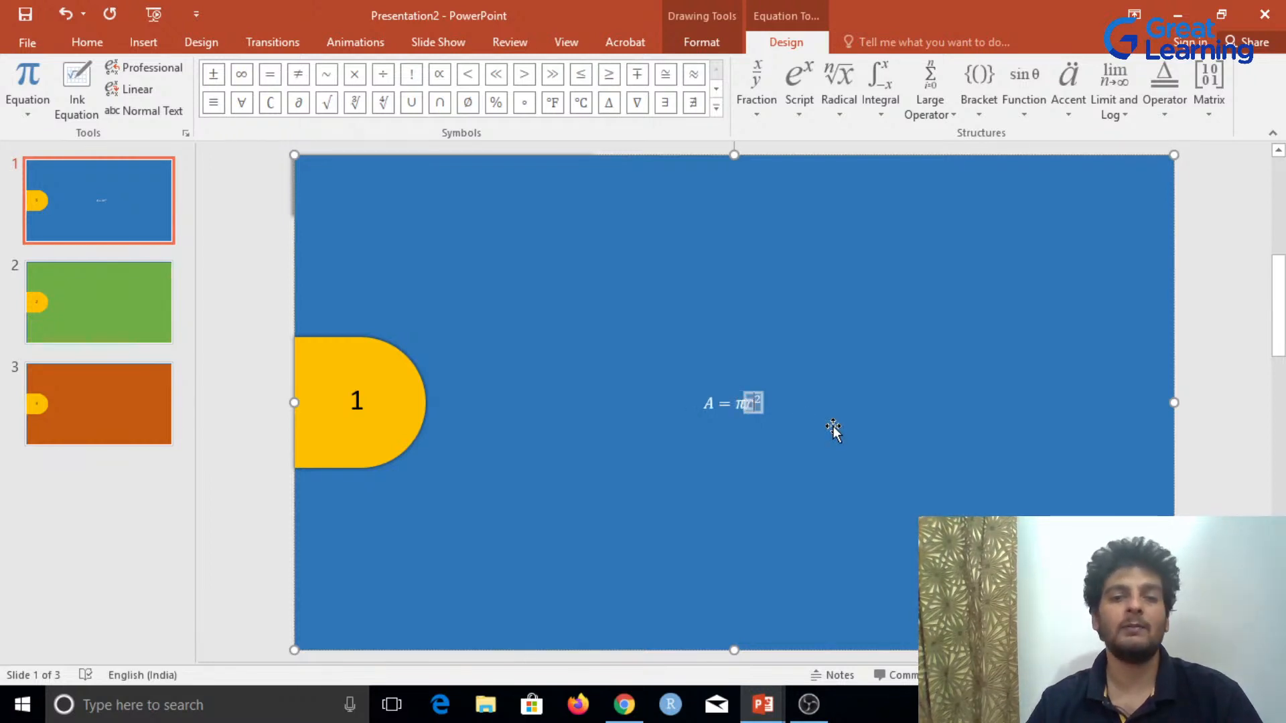
pyautogui.tripleClick(718, 403)
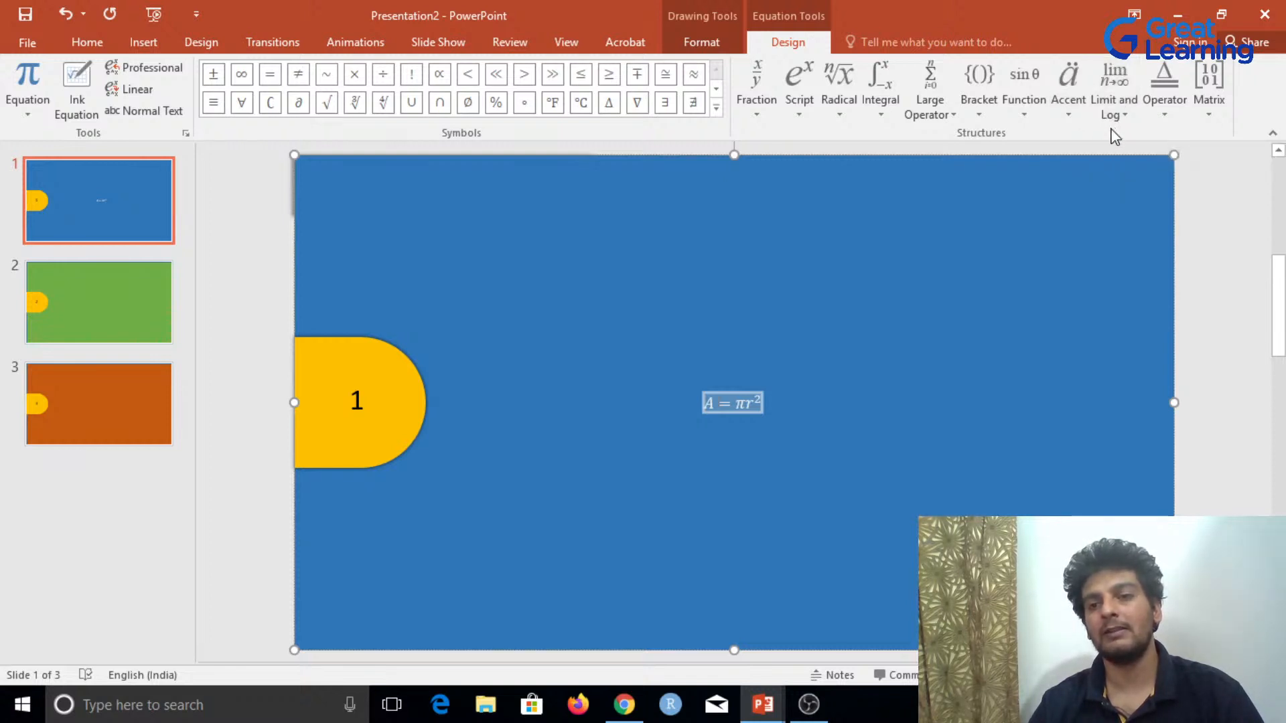
# Step: Open the Ink Equation editor and handwrite a Y in the writing area
pyautogui.click(1215, 79)
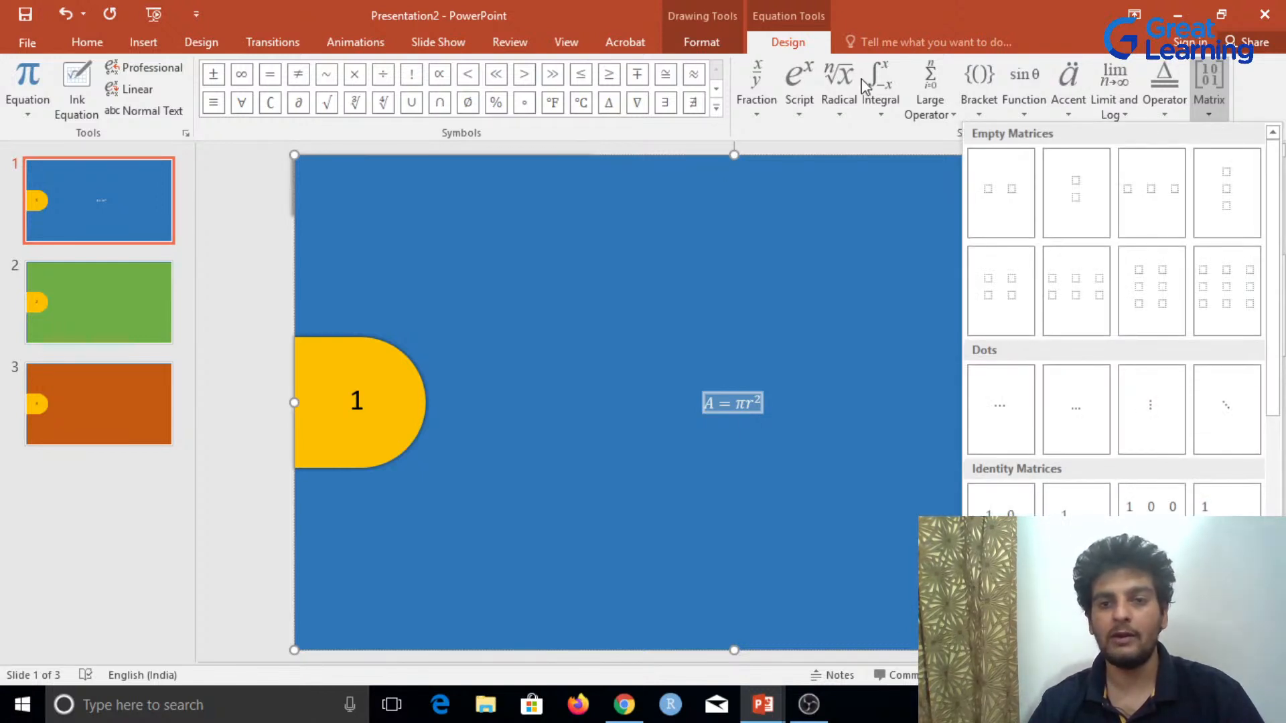
pyautogui.click(81, 82)
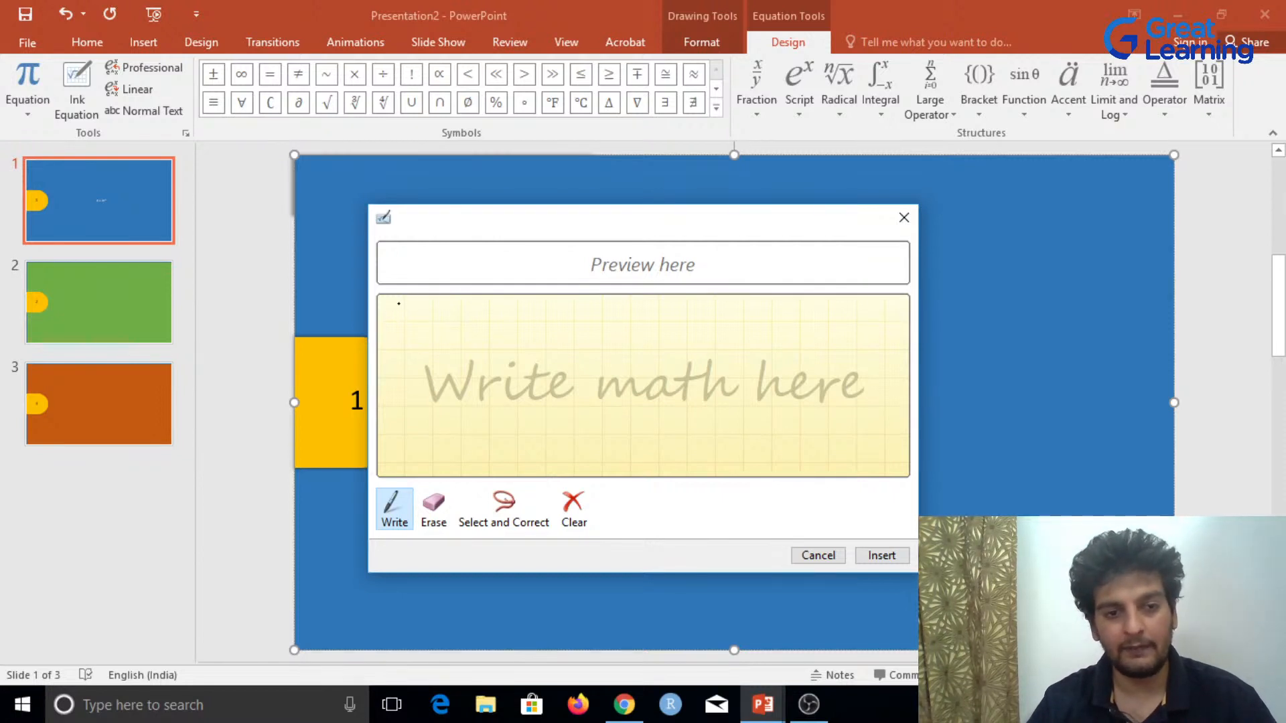
pyautogui.moveTo(397, 318)
pyautogui.mouseDown()
pyautogui.moveTo(406, 341)
pyautogui.moveTo(417, 331)
pyautogui.moveTo(406, 384)
pyautogui.mouseUp()
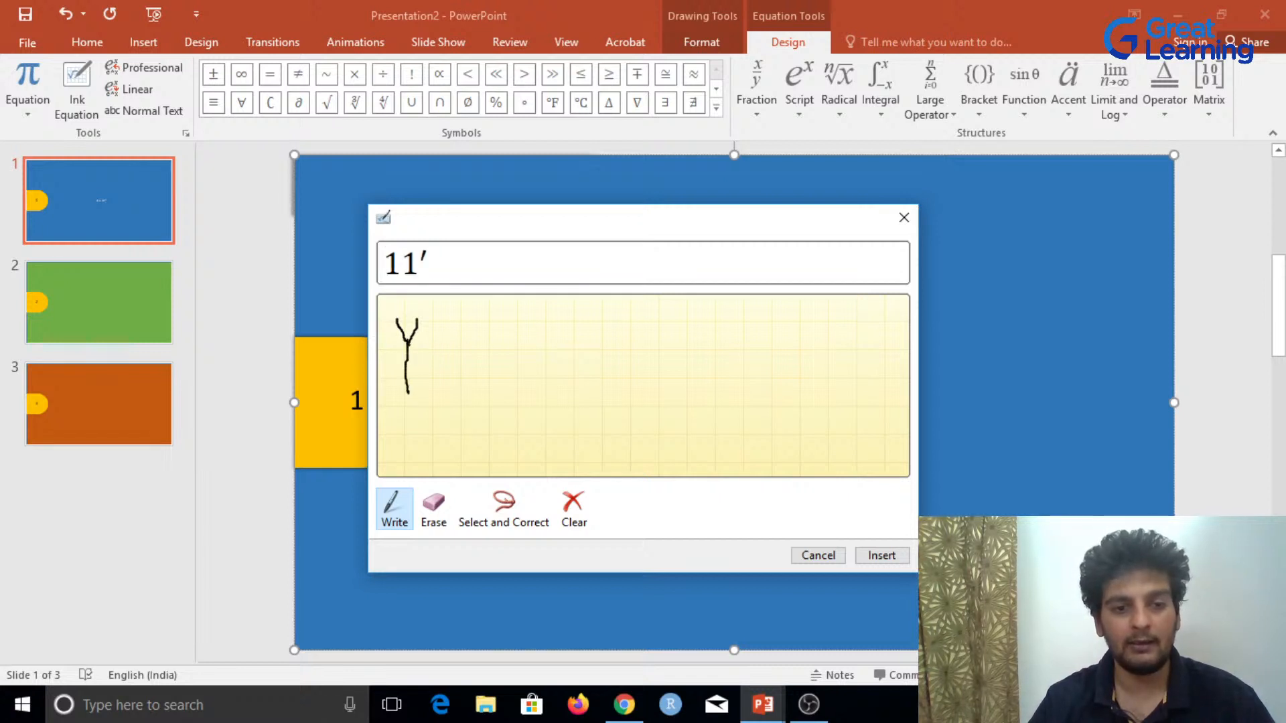
pyautogui.moveTo(394, 319)
pyautogui.mouseDown()
pyautogui.moveTo(407, 342)
pyautogui.moveTo(428, 310)
pyautogui.mouseUp()
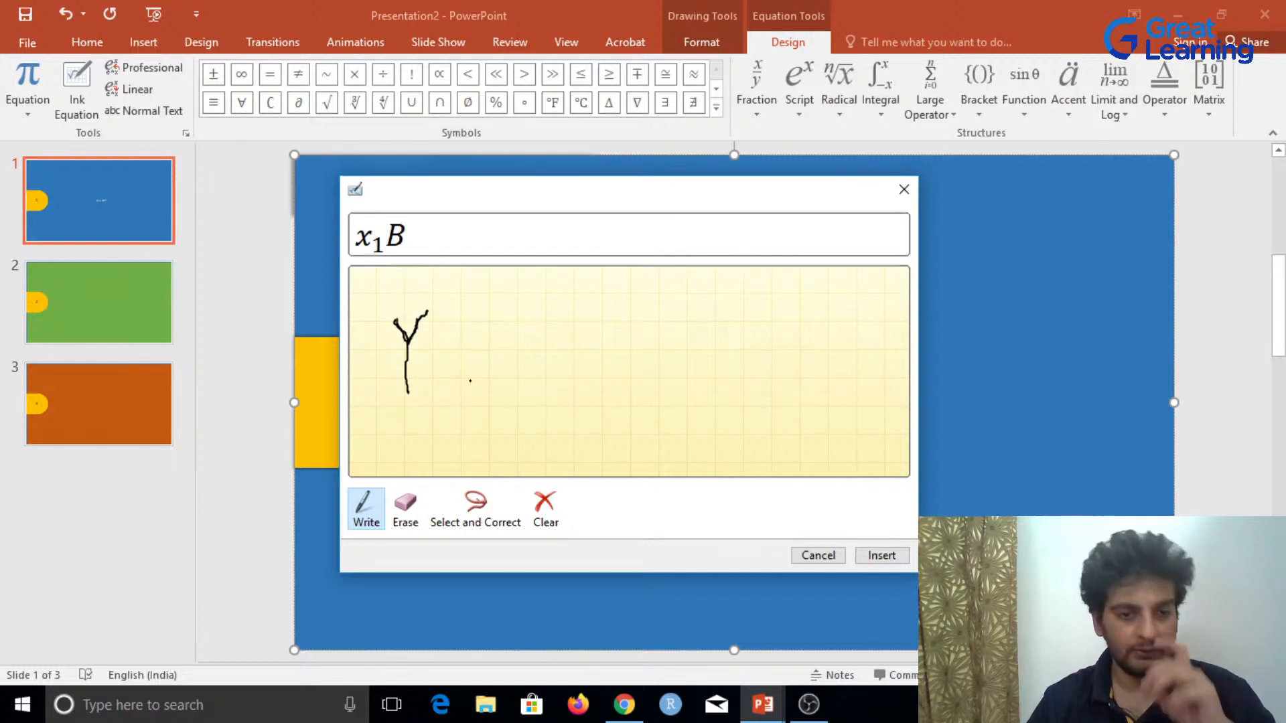
# Step: Erase the handwritten Y and write it again, followed by an equals sign
pyautogui.click(404, 509)
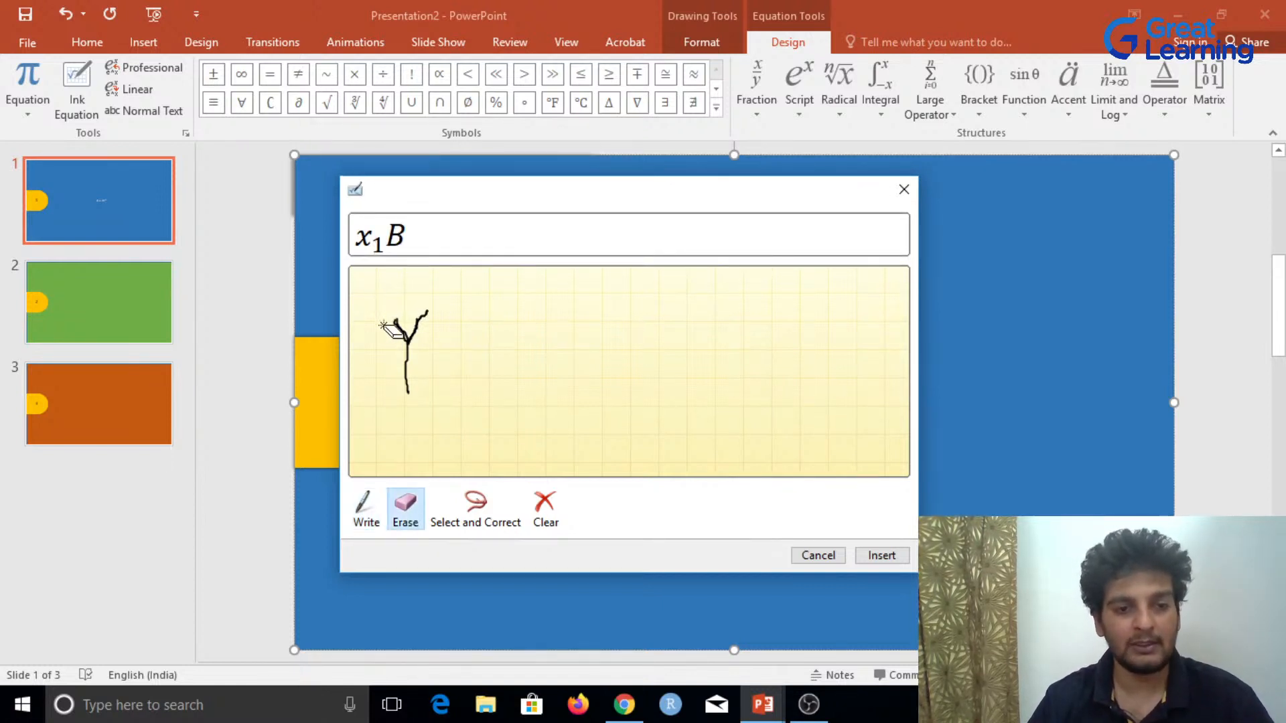
pyautogui.moveTo(393, 324); pyautogui.dragTo(411, 356)
pyautogui.click(366, 509)
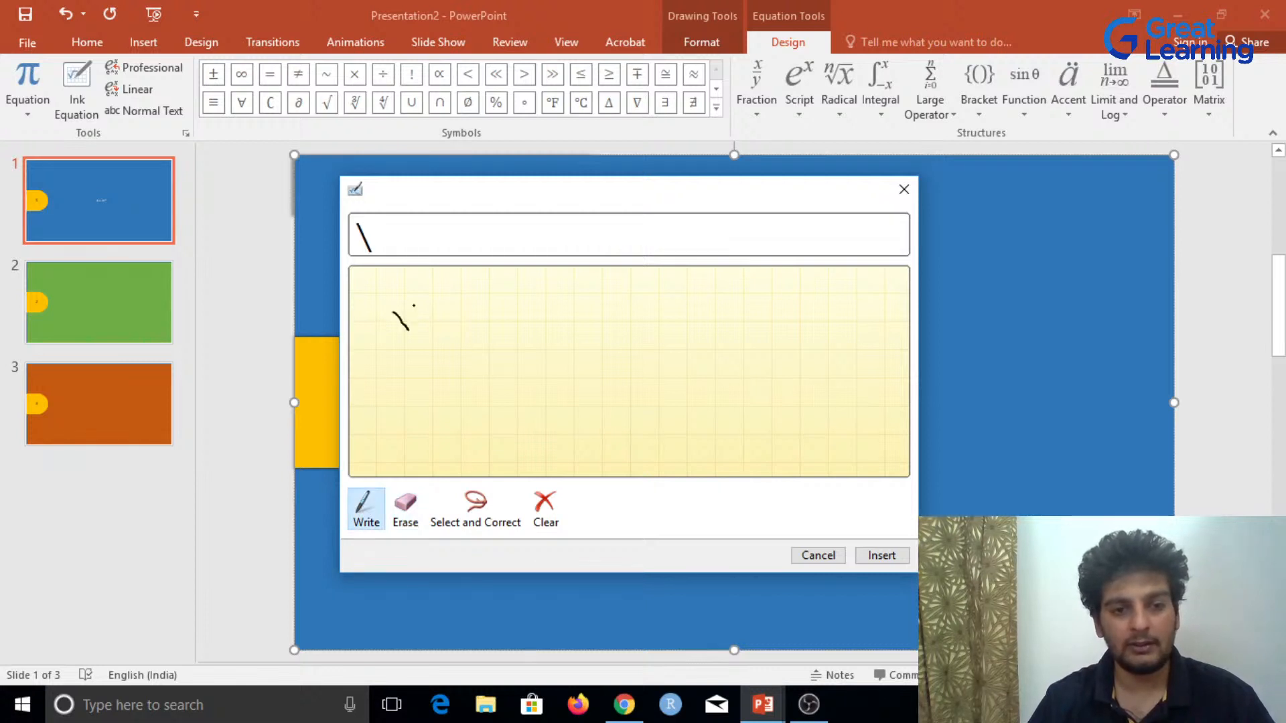
pyautogui.moveTo(415, 306)
pyautogui.mouseDown()
pyautogui.moveTo(404, 368)
pyautogui.moveTo(452, 328)
pyautogui.mouseUp()
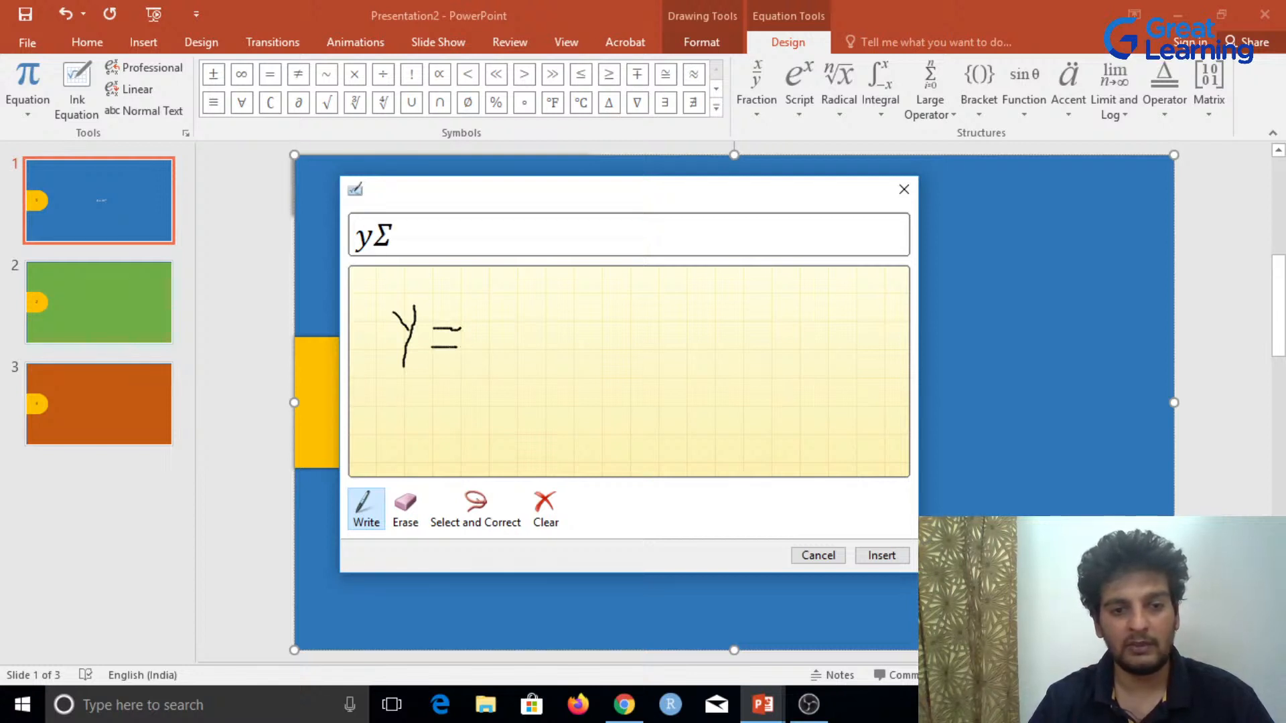
# Step: Erase both strokes of the equals sign after the handwritten Y
pyautogui.click(405, 507)
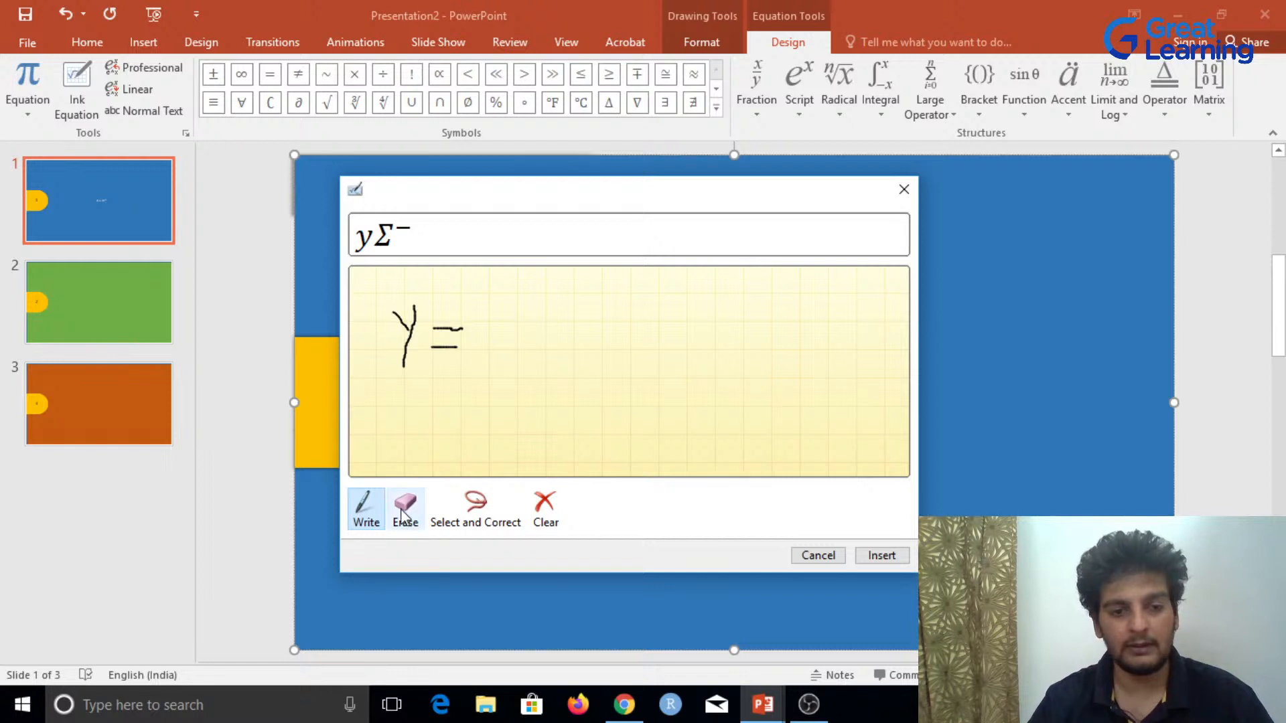
pyautogui.click(445, 347)
pyautogui.click(452, 327)
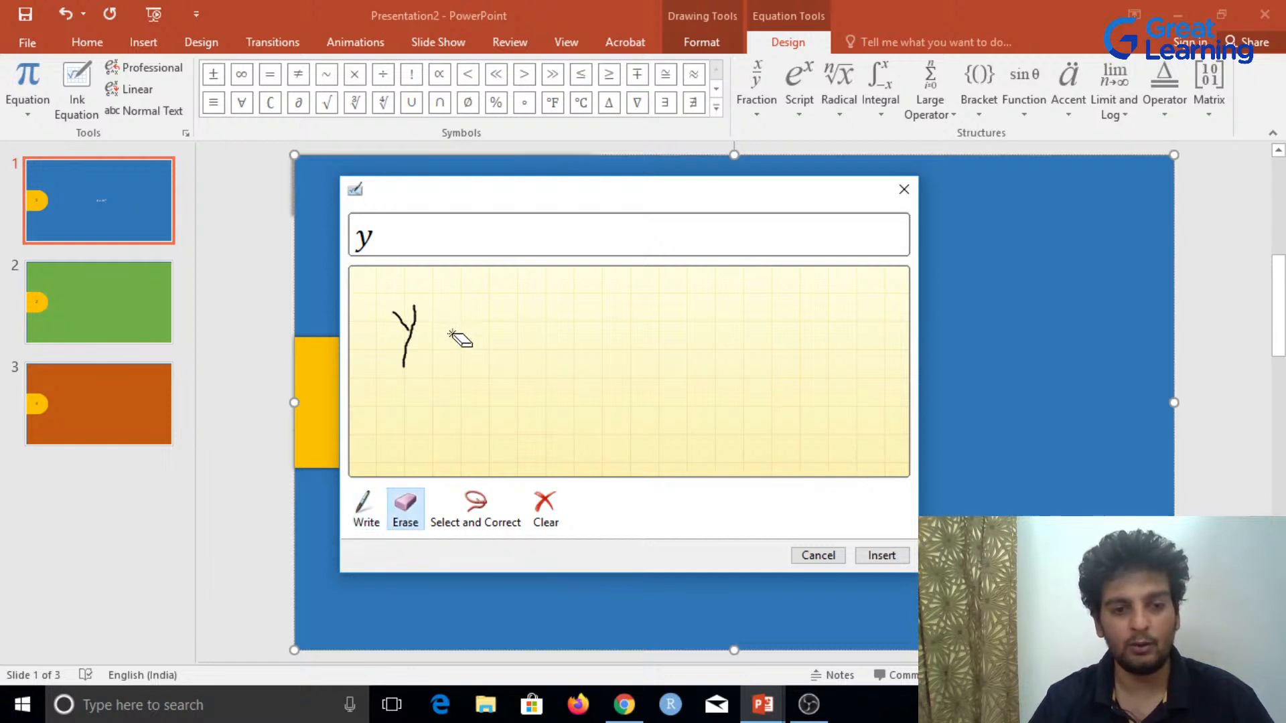
# Step: Try handwriting the equals sign again beside the Y, and erase it
pyautogui.click(367, 507)
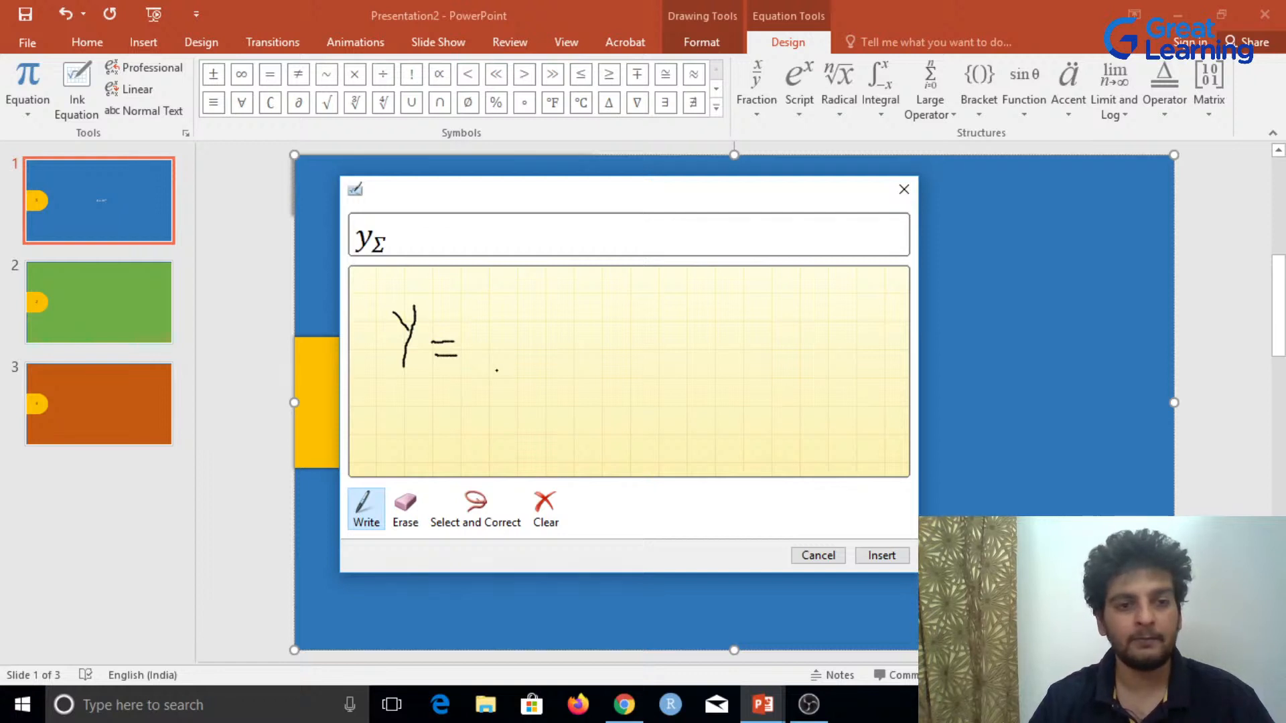
pyautogui.click(405, 509)
pyautogui.click(443, 347)
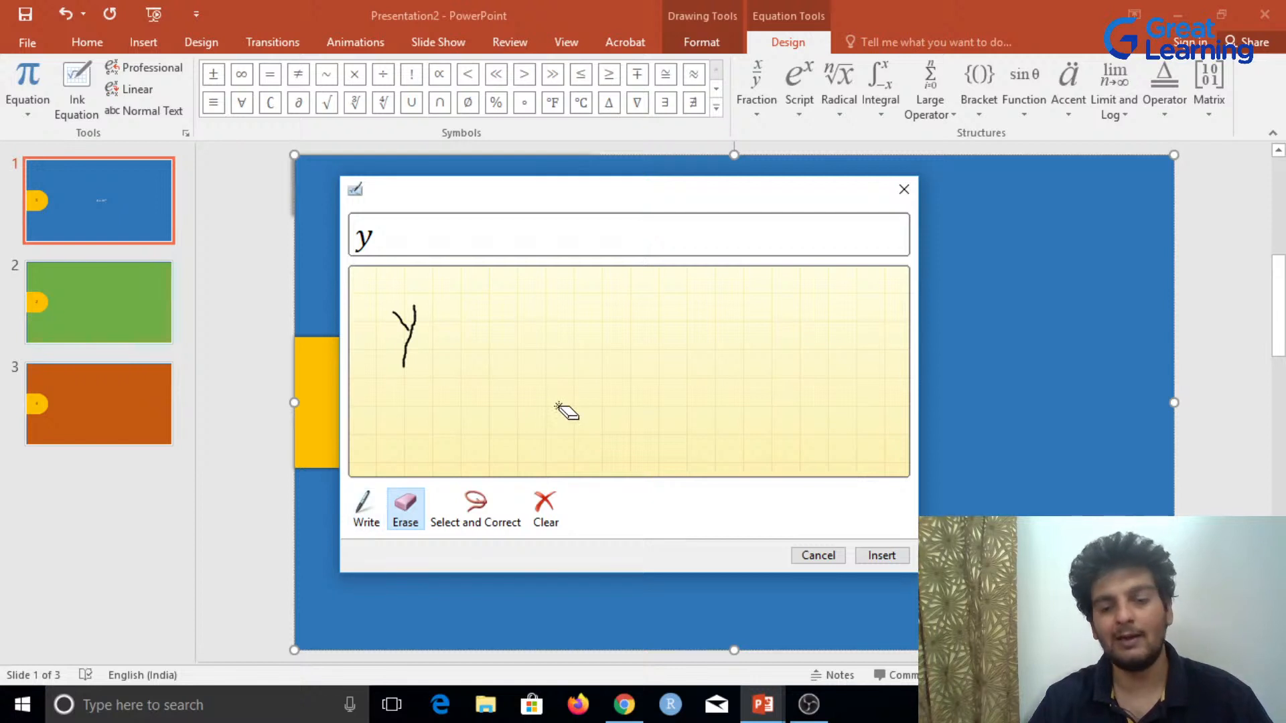
# Step: Complete the handwritten equation after the Y by writing "= mx + C"
pyautogui.click(360, 510)
pyautogui.moveTo(443, 335); pyautogui.dragTo(468, 334)
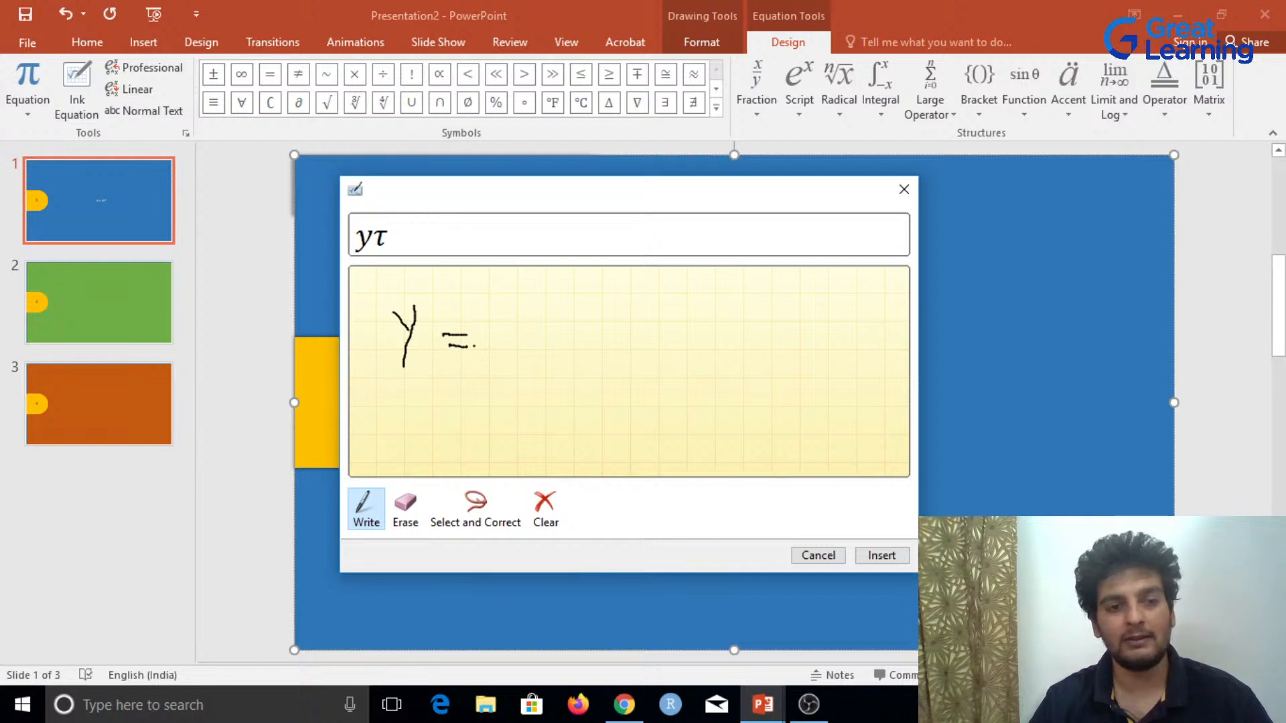
pyautogui.moveTo(528, 377)
pyautogui.mouseDown()
pyautogui.moveTo(560, 320)
pyautogui.moveTo(569, 365)
pyautogui.moveTo(606, 361)
pyautogui.moveTo(578, 360)
pyautogui.mouseUp()
pyautogui.moveTo(656, 328)
pyautogui.mouseDown()
pyautogui.moveTo(657, 362)
pyautogui.moveTo(676, 343)
pyautogui.moveTo(745, 381)
pyautogui.mouseUp()
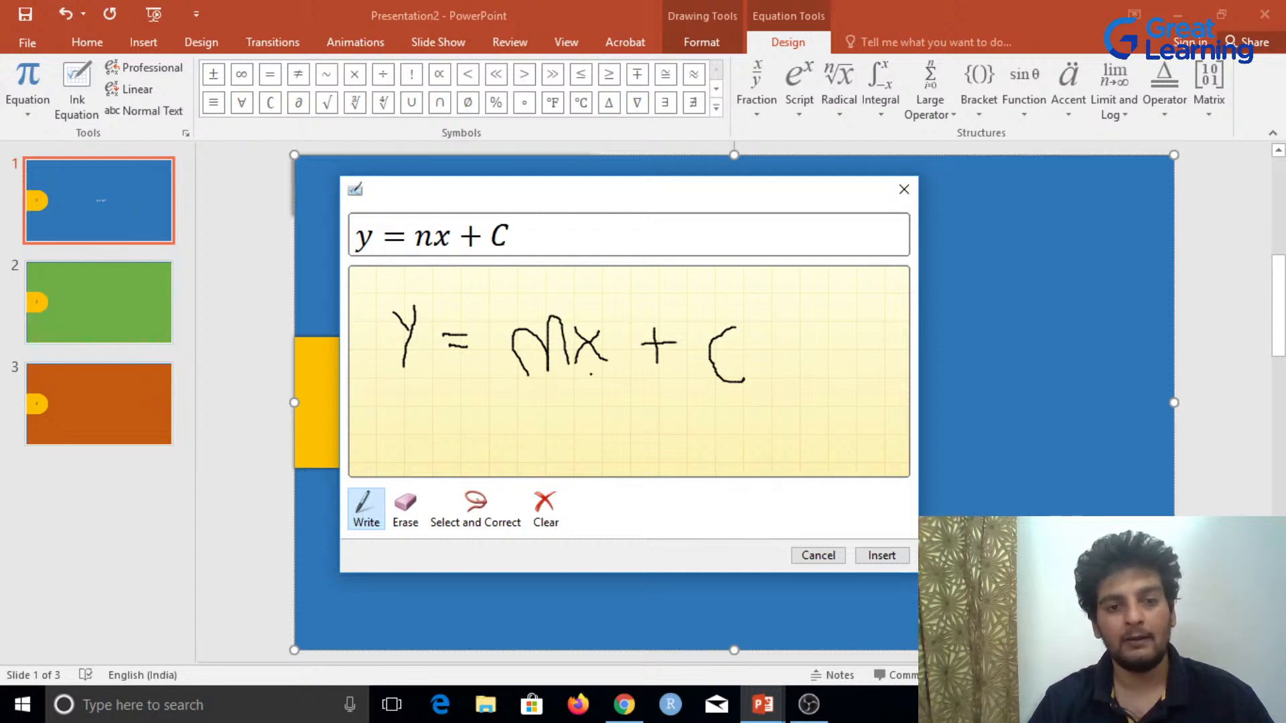
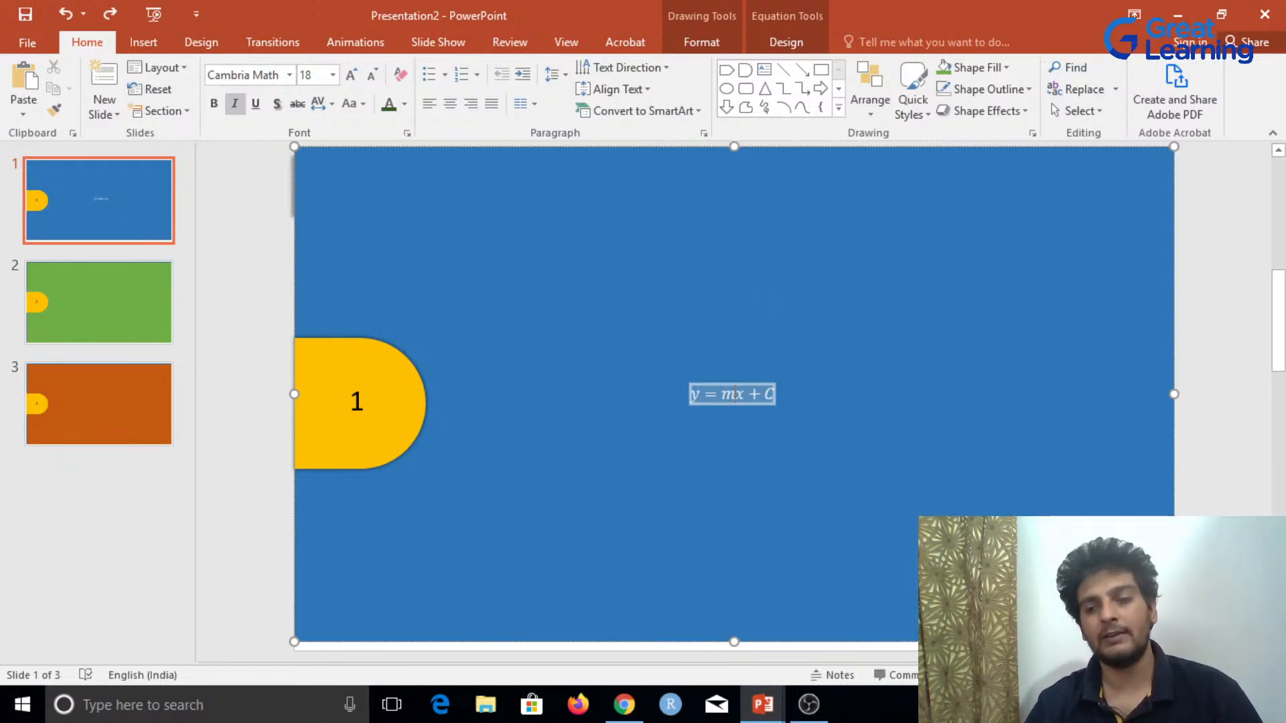
pyautogui.moveTo(1223, 551); pyautogui.dragTo(617, 332)
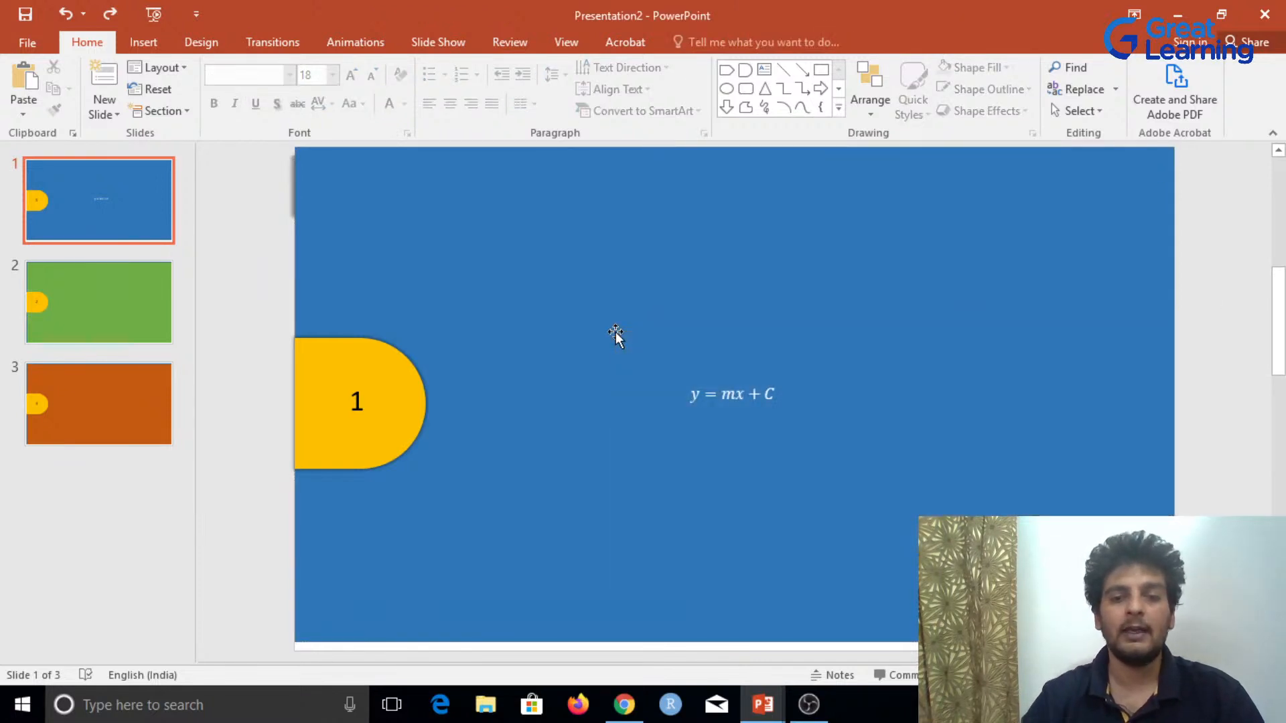
pyautogui.click(705, 387)
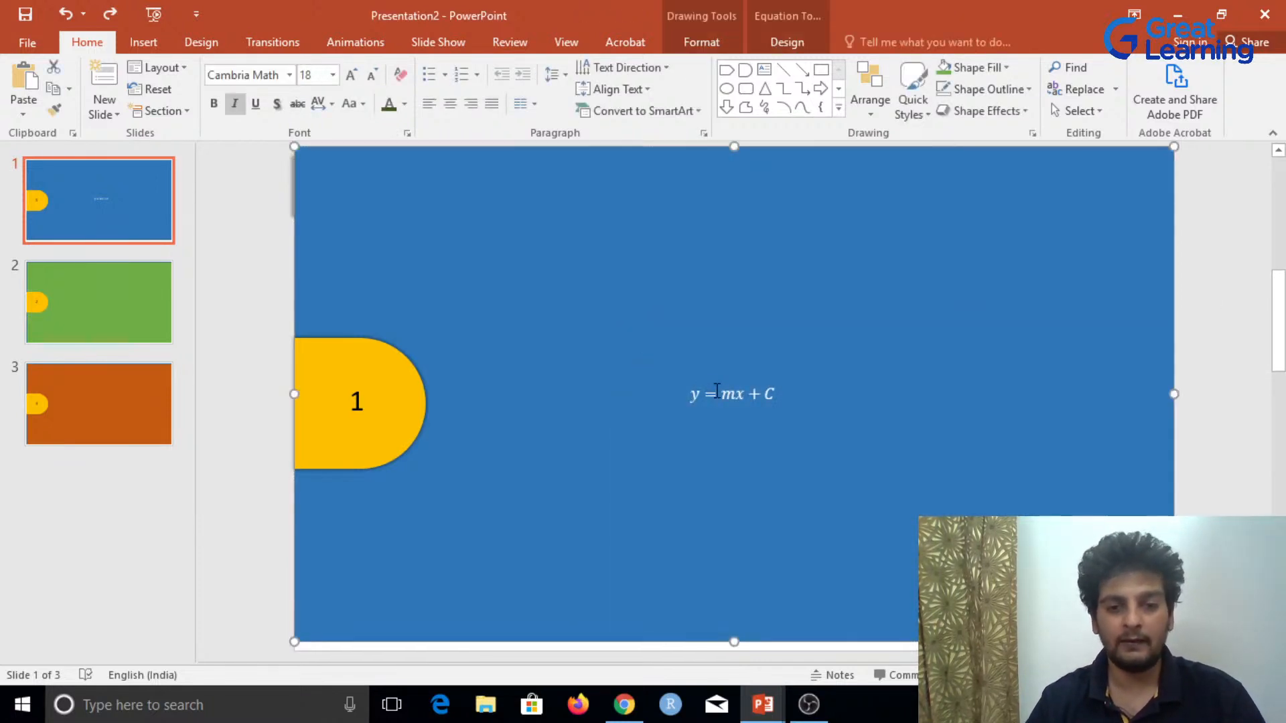
pyautogui.click(724, 385)
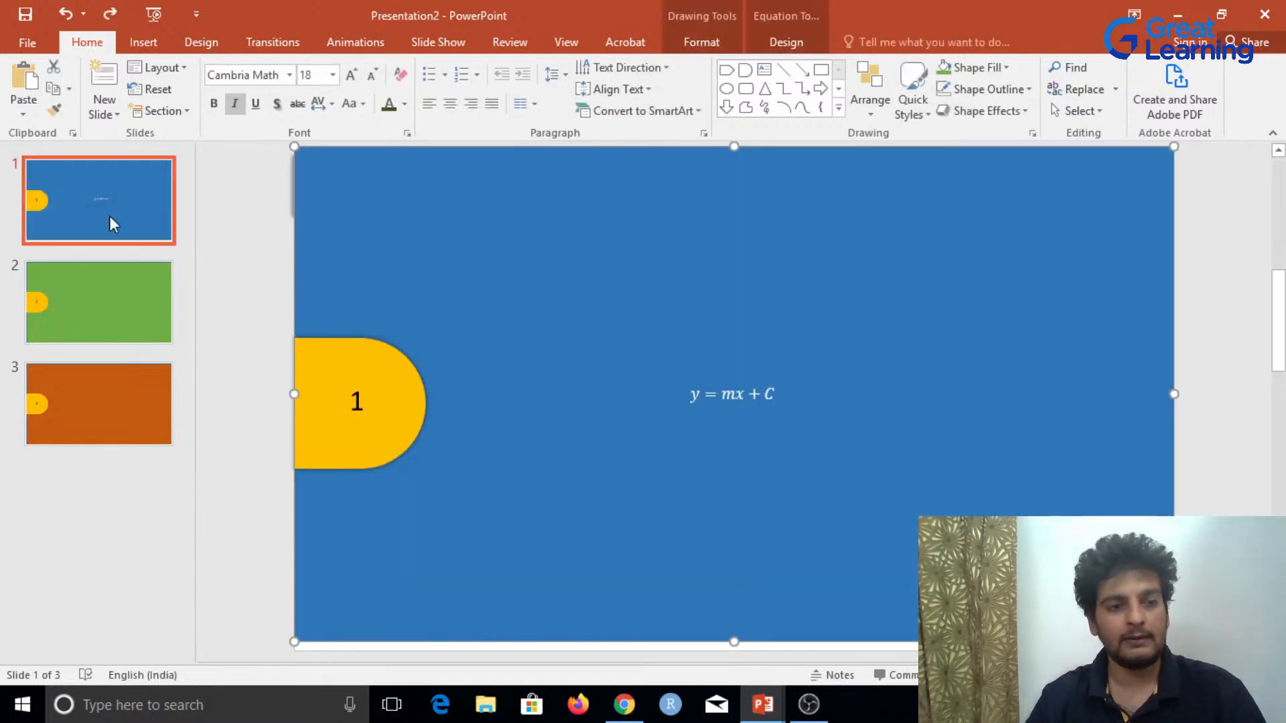
# Step: Draw a circle about 6.57 cm in diameter near the middle of slide 2, beside the numbered shape
pyautogui.click(84, 305)
pyautogui.click(155, 45)
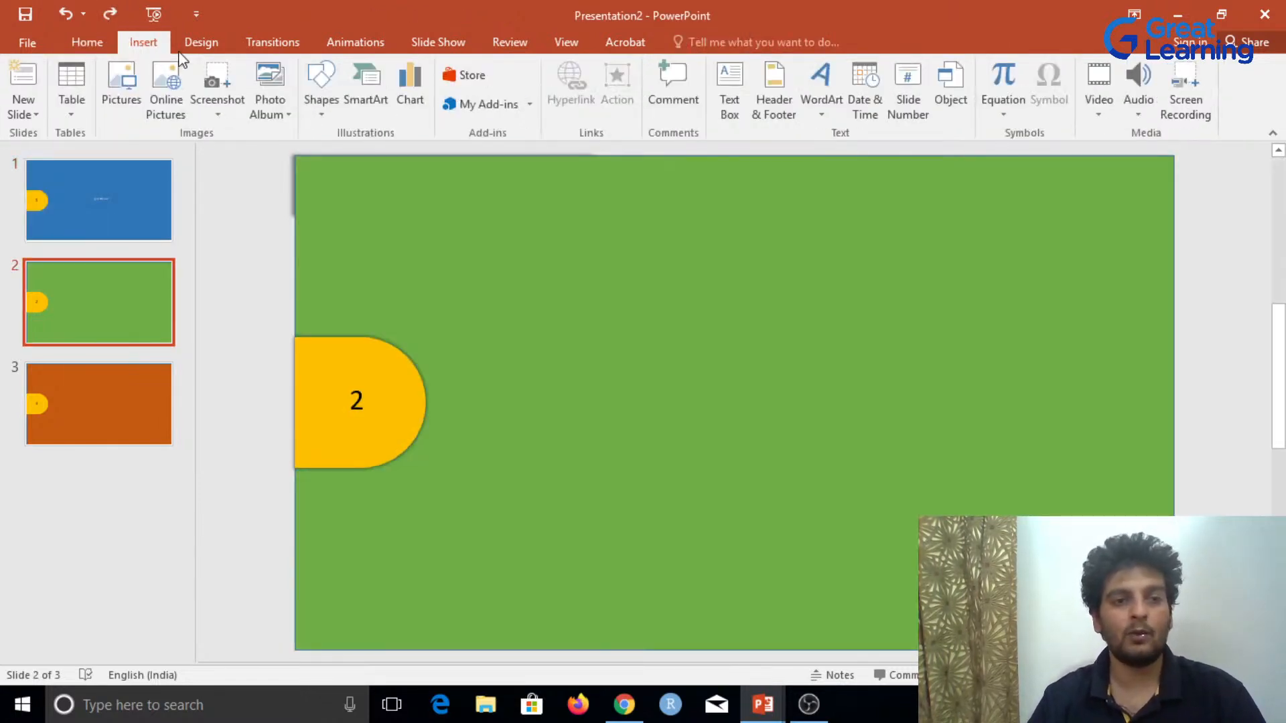
pyautogui.click(313, 79)
pyautogui.click(429, 158)
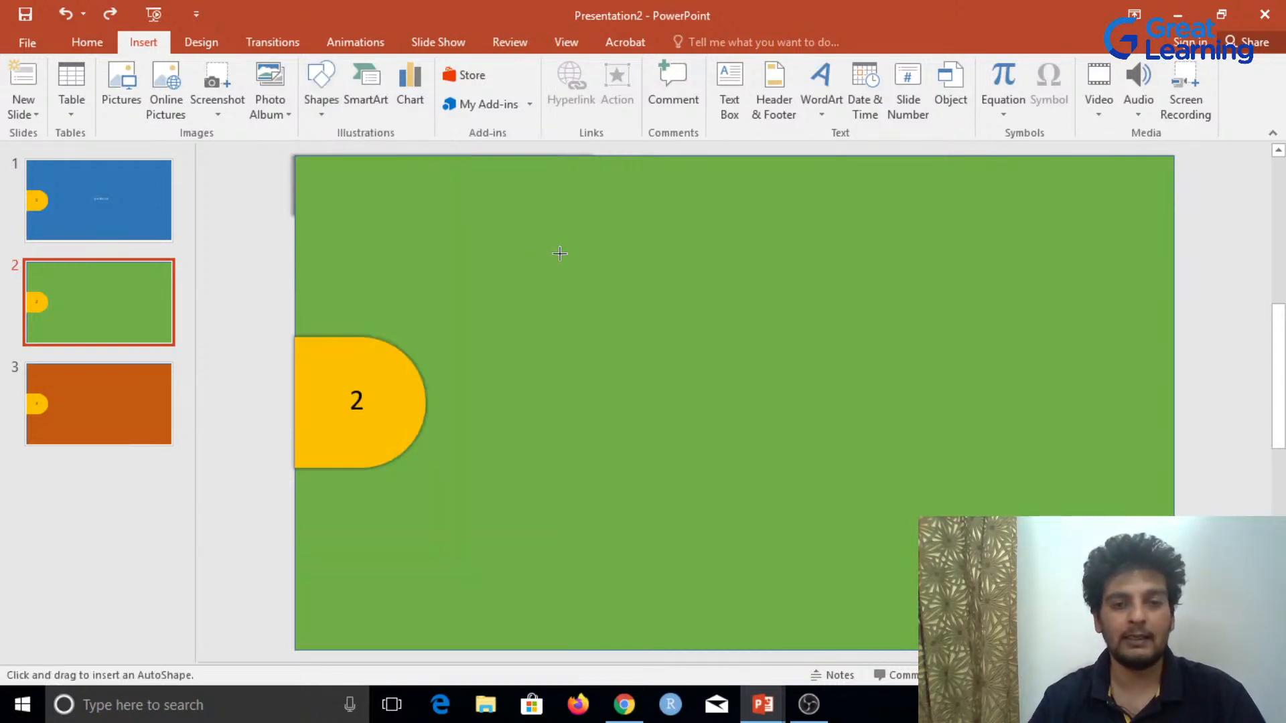
pyautogui.moveTo(709, 283); pyautogui.dragTo(656, 453)
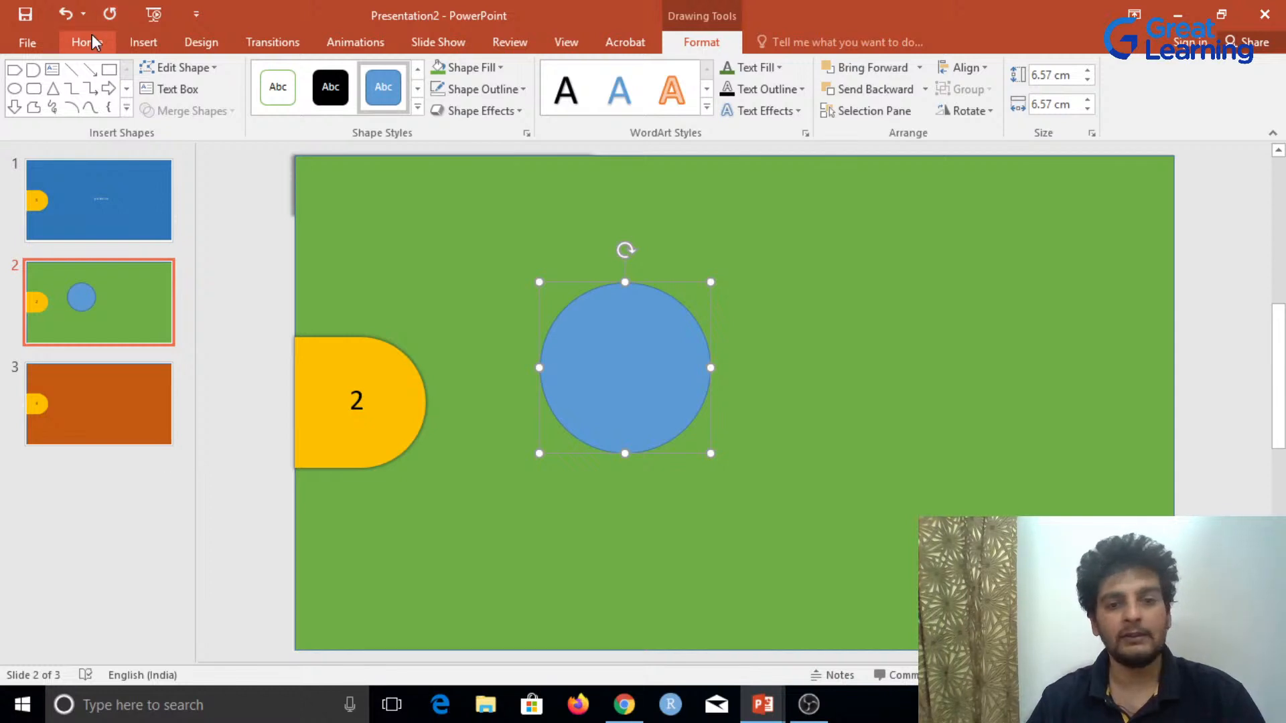
# Step: Fill the circle with the standard Dark Blue and give it the centred outer shadow
pyautogui.click(88, 41)
pyautogui.click(1000, 67)
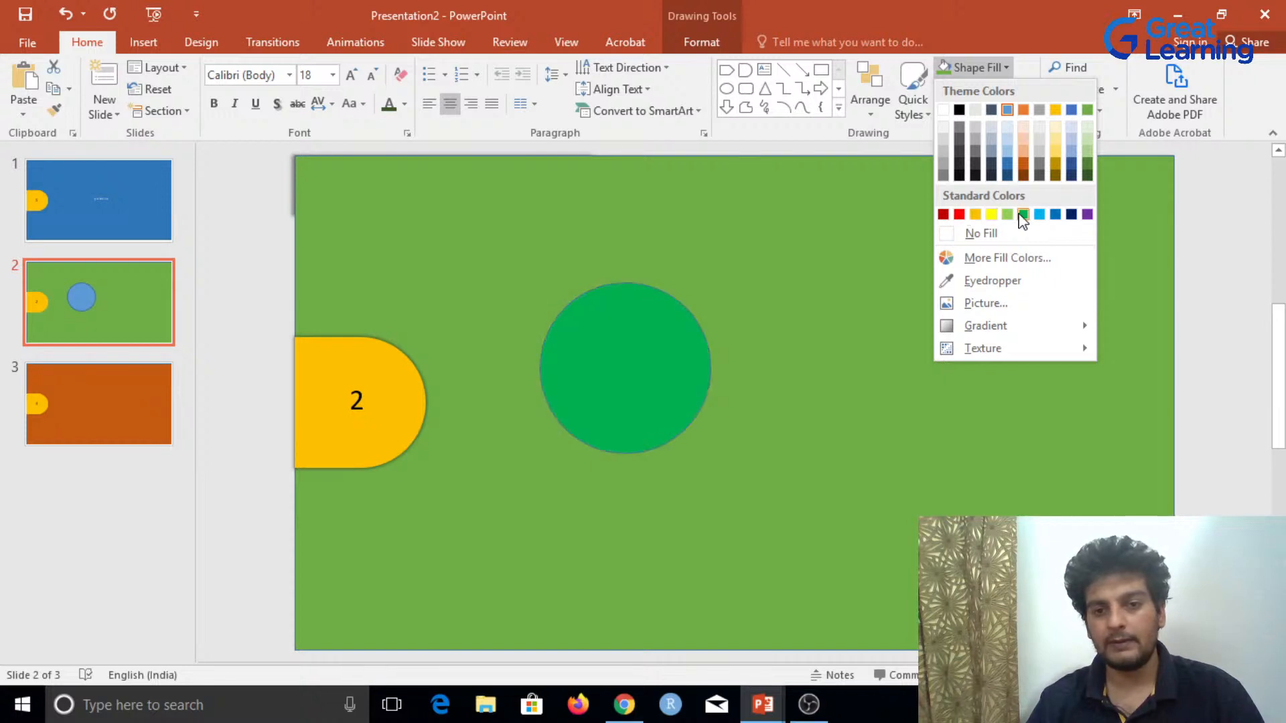
pyautogui.click(1071, 214)
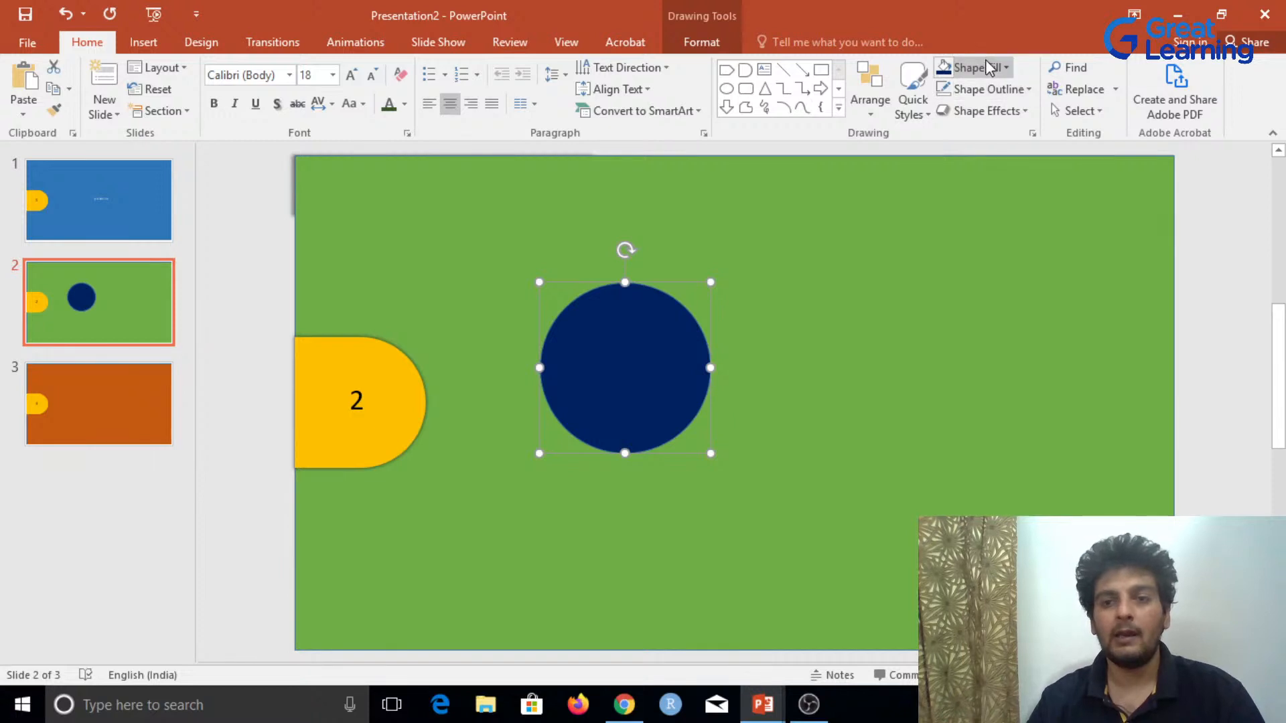
pyautogui.click(983, 113)
pyautogui.moveTo(1002, 191)
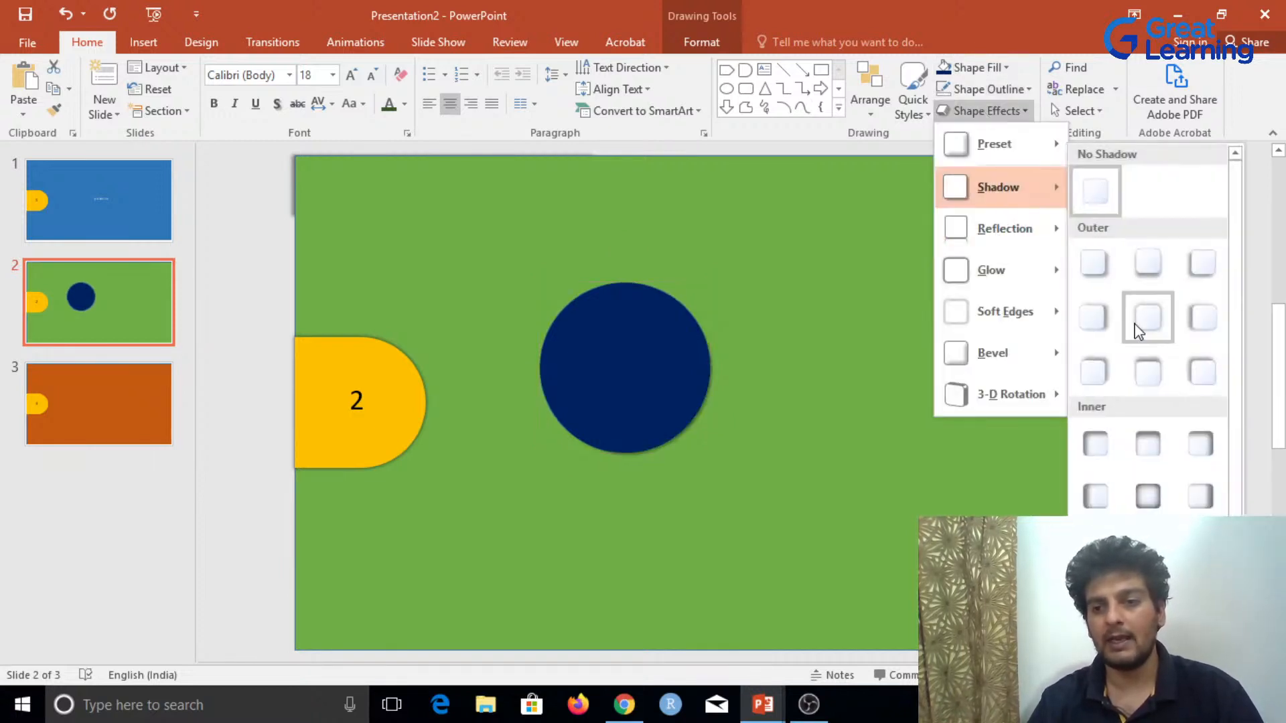
pyautogui.click(1138, 330)
# Step: Delete the yellow shape numbered 2 and move the blue circle further left and slightly up on the slide
pyautogui.click(360, 437)
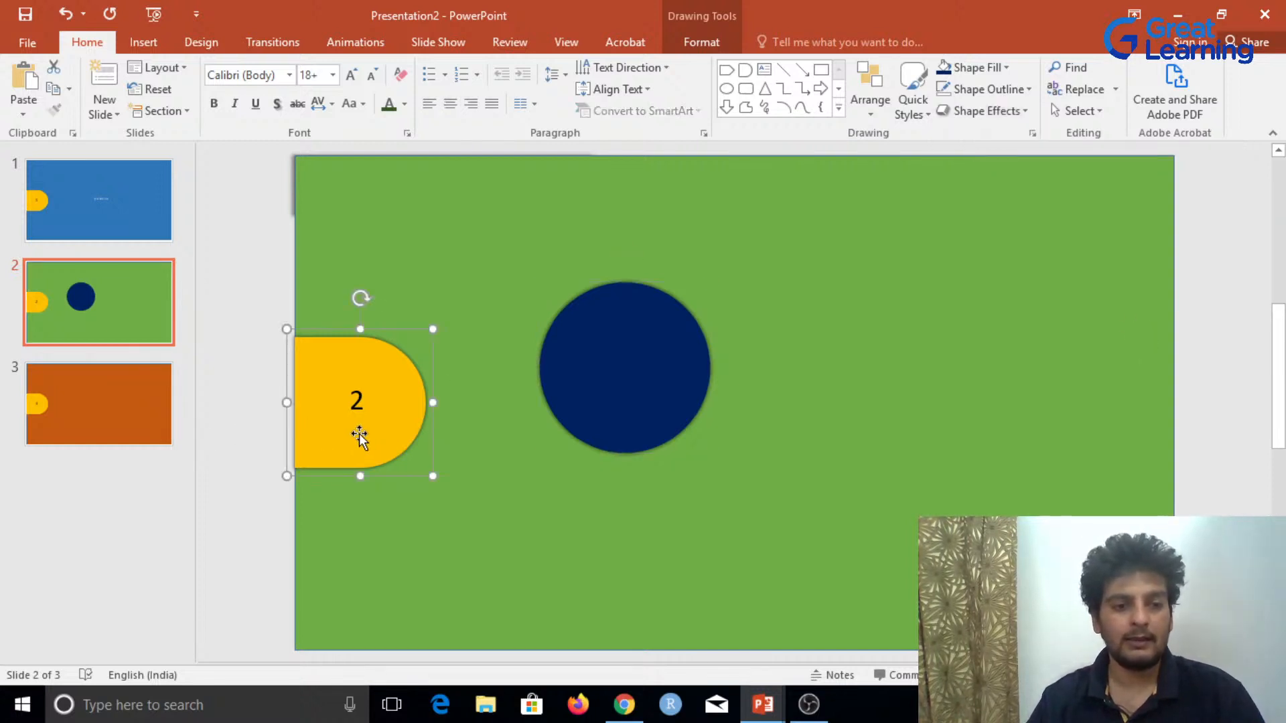
pyautogui.press('Delete')
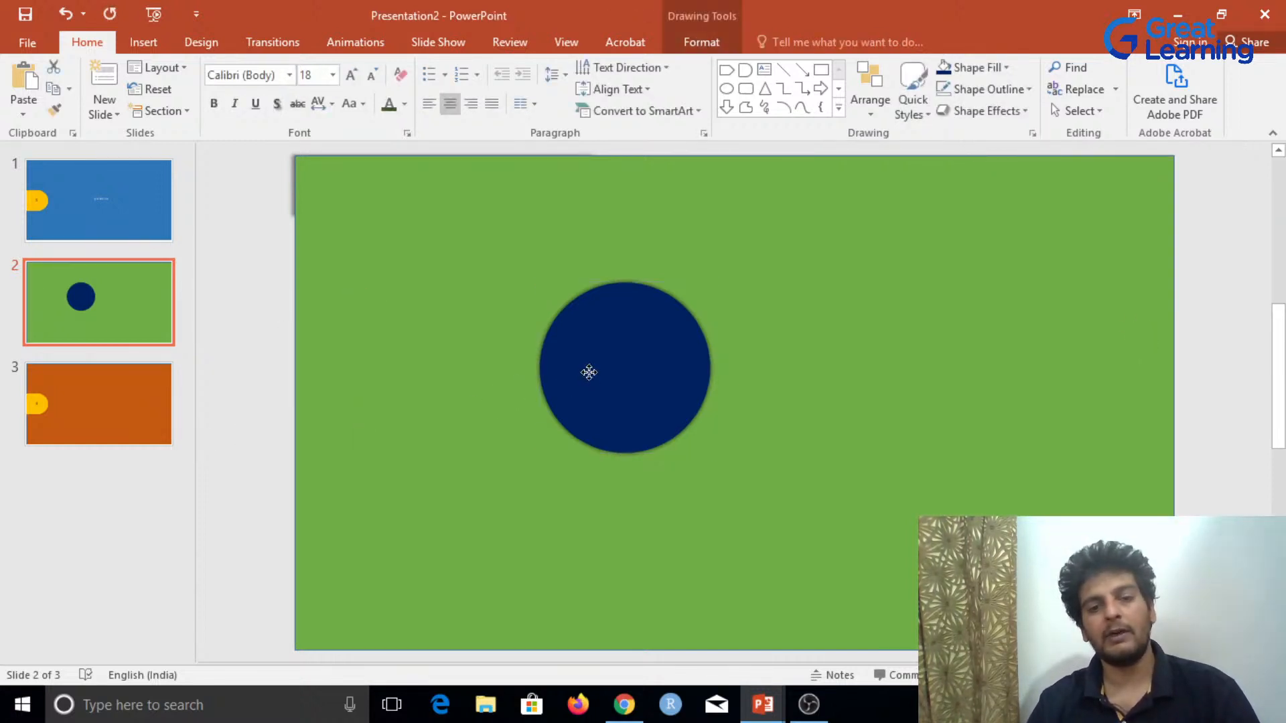
pyautogui.moveTo(589, 372); pyautogui.dragTo(466, 343)
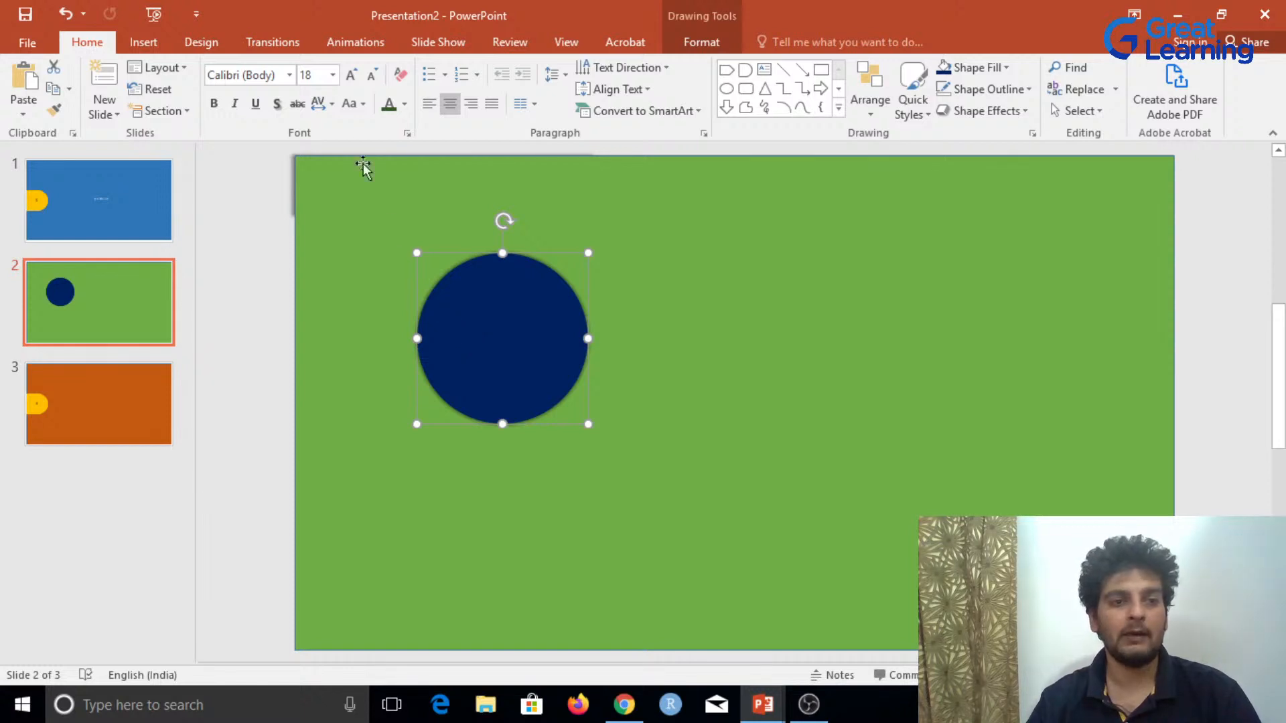
# Step: Add a Lines motion path animation to the blue circle
pyautogui.click(346, 41)
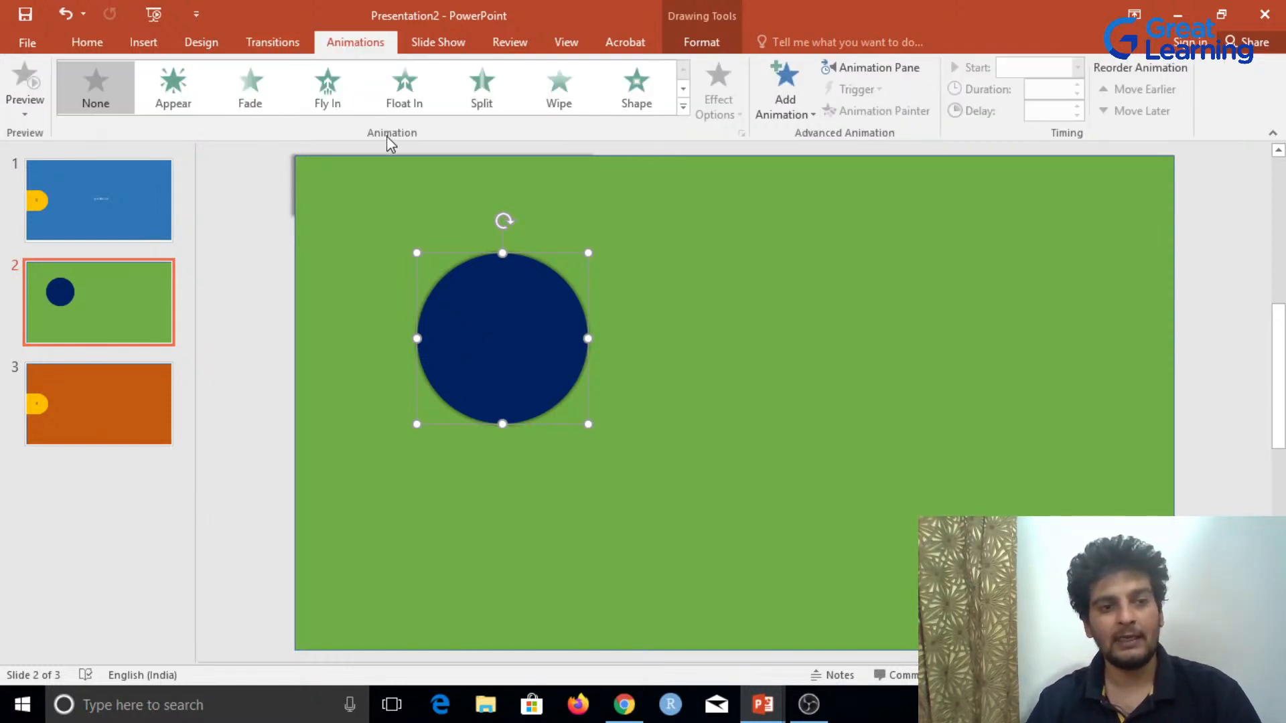
pyautogui.click(784, 90)
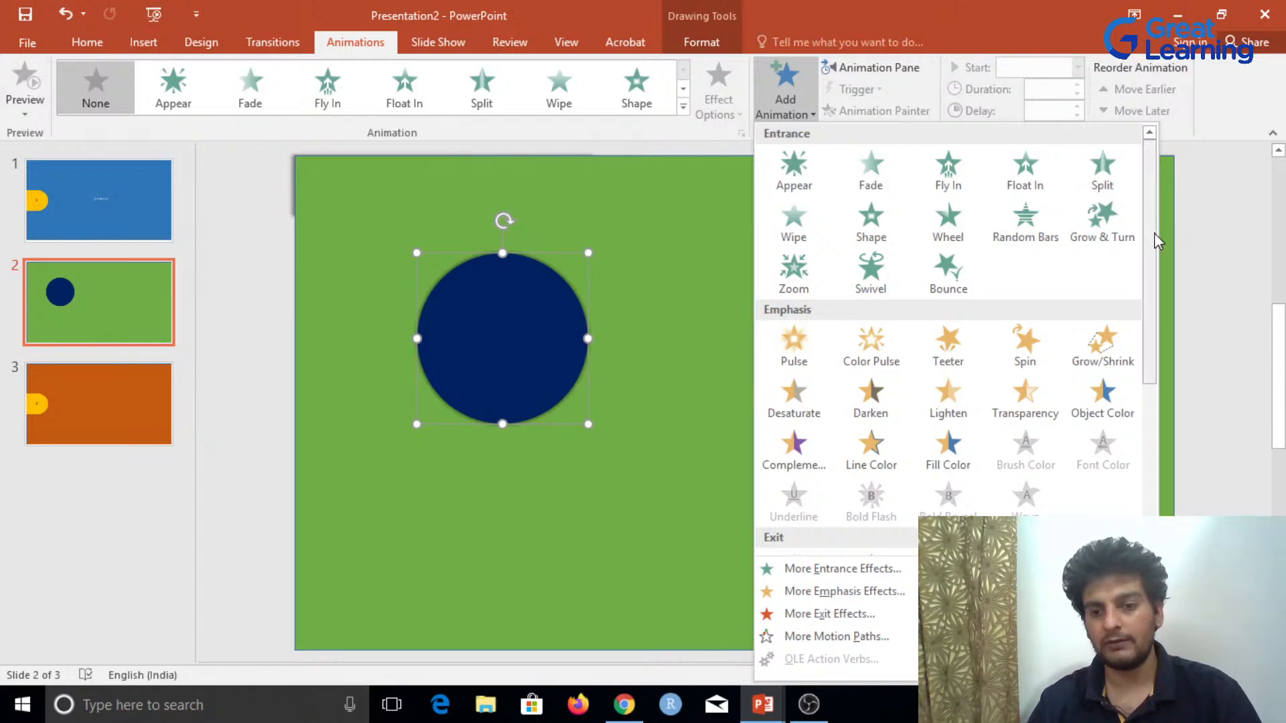
pyautogui.moveTo(1154, 232); pyautogui.dragTo(1156, 424)
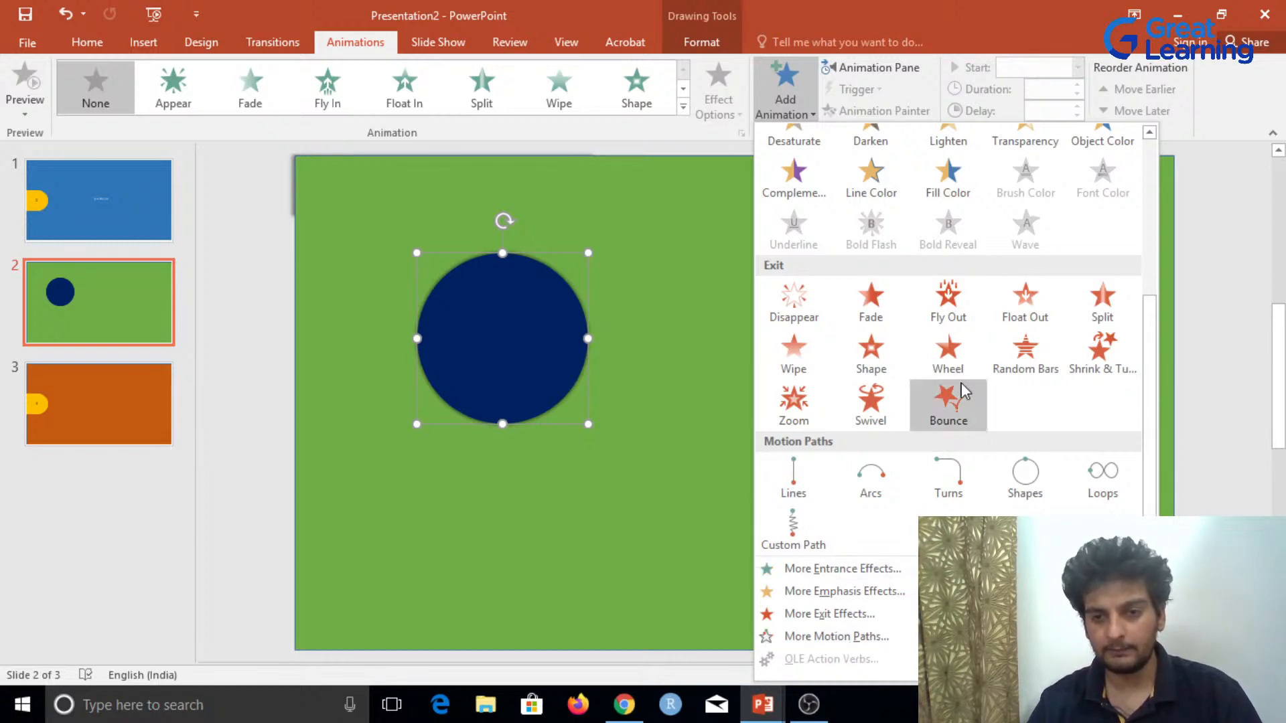
pyautogui.click(797, 480)
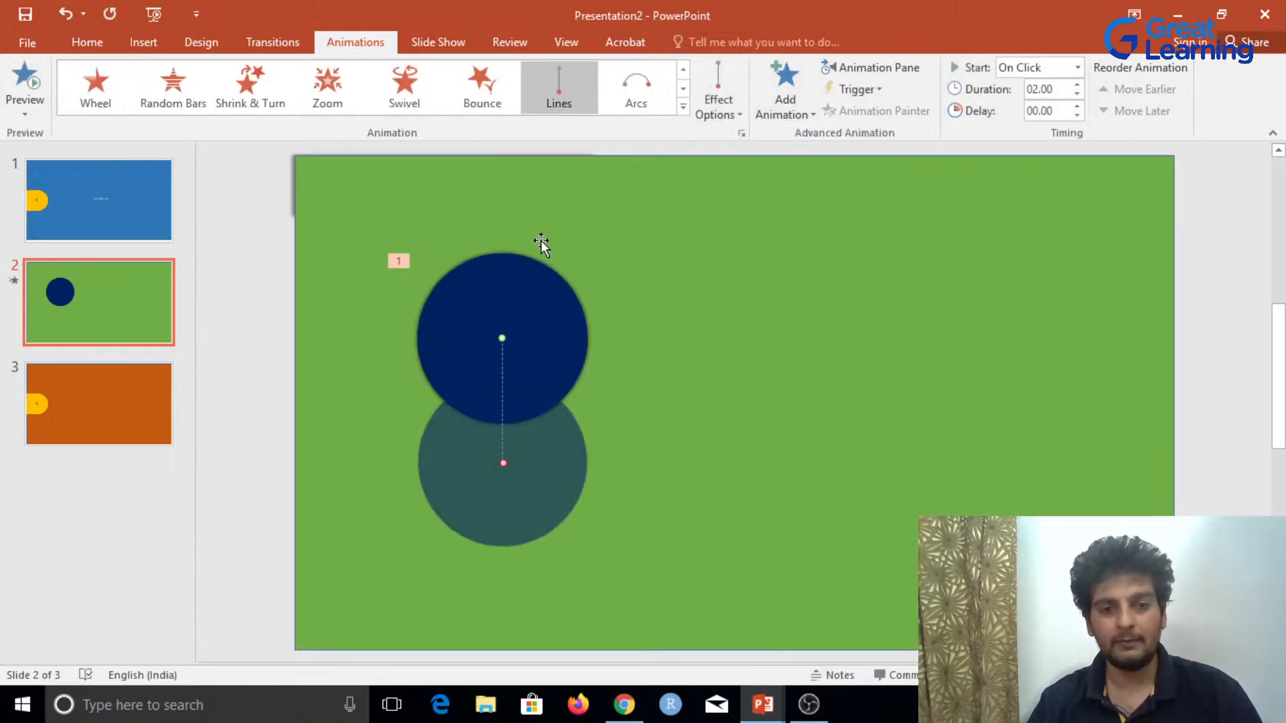
pyautogui.click(609, 404)
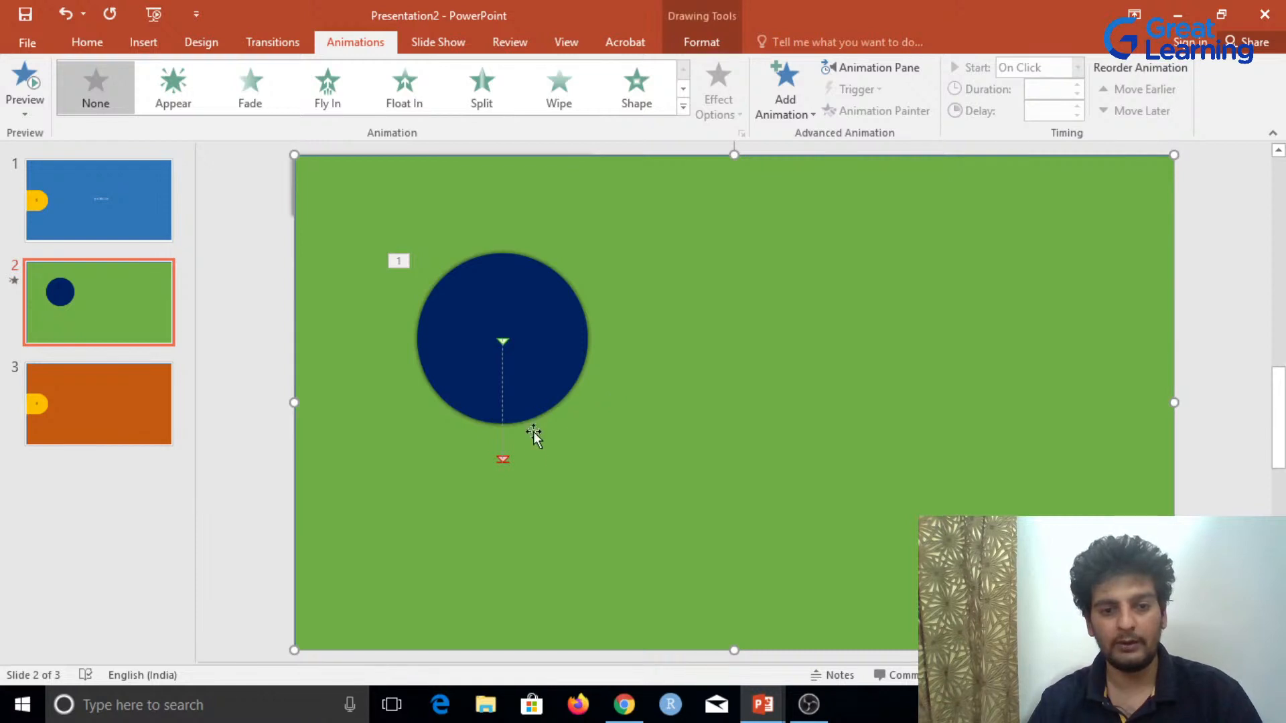
pyautogui.click(550, 335)
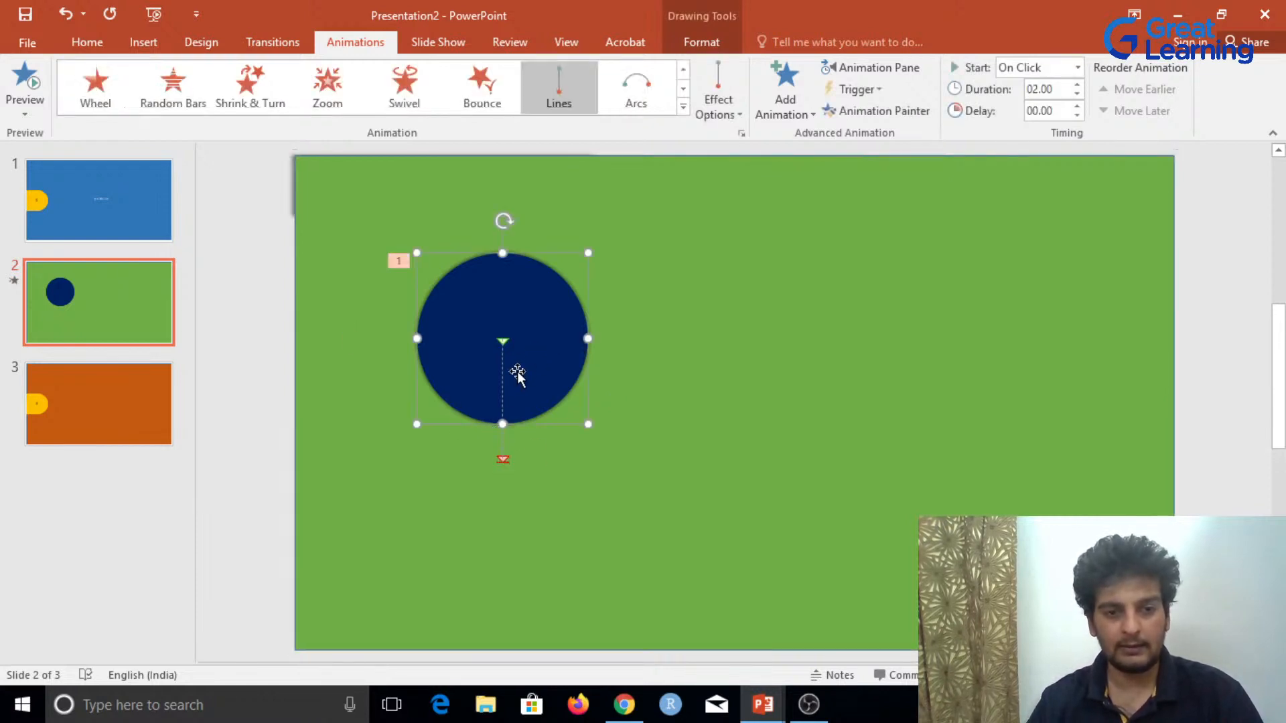
pyautogui.rightClick(551, 347)
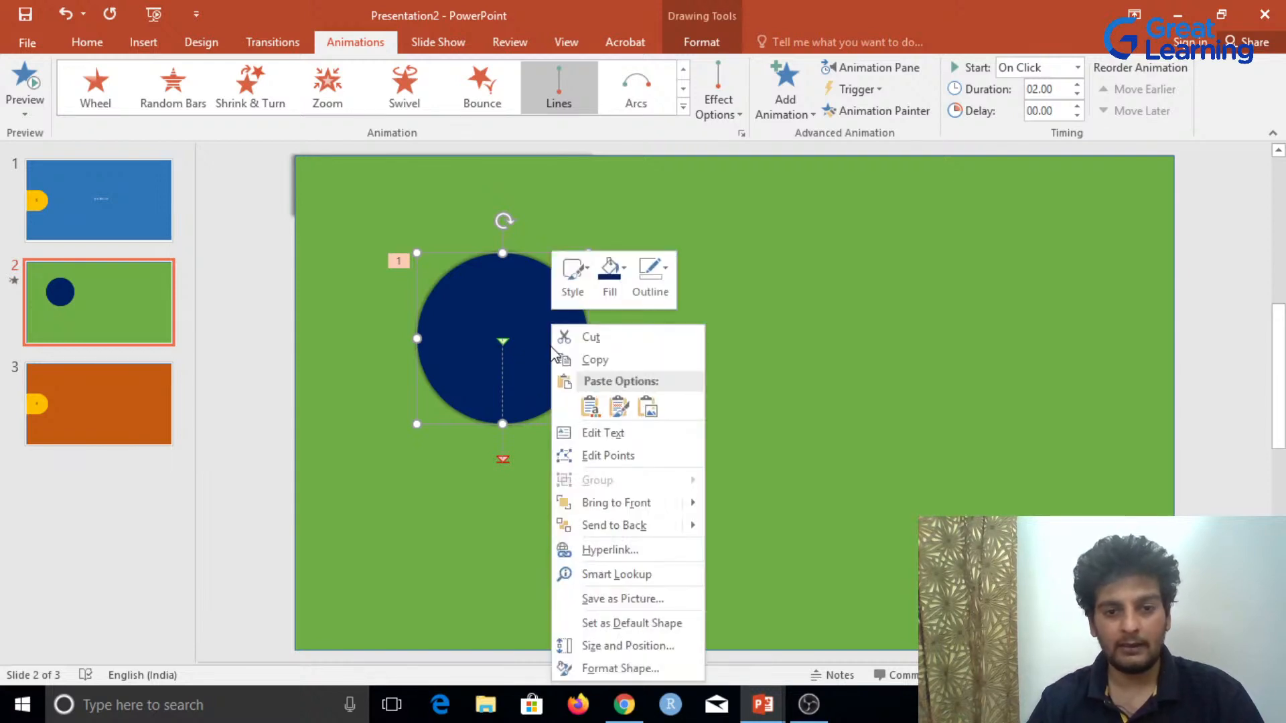
pyautogui.click(766, 393)
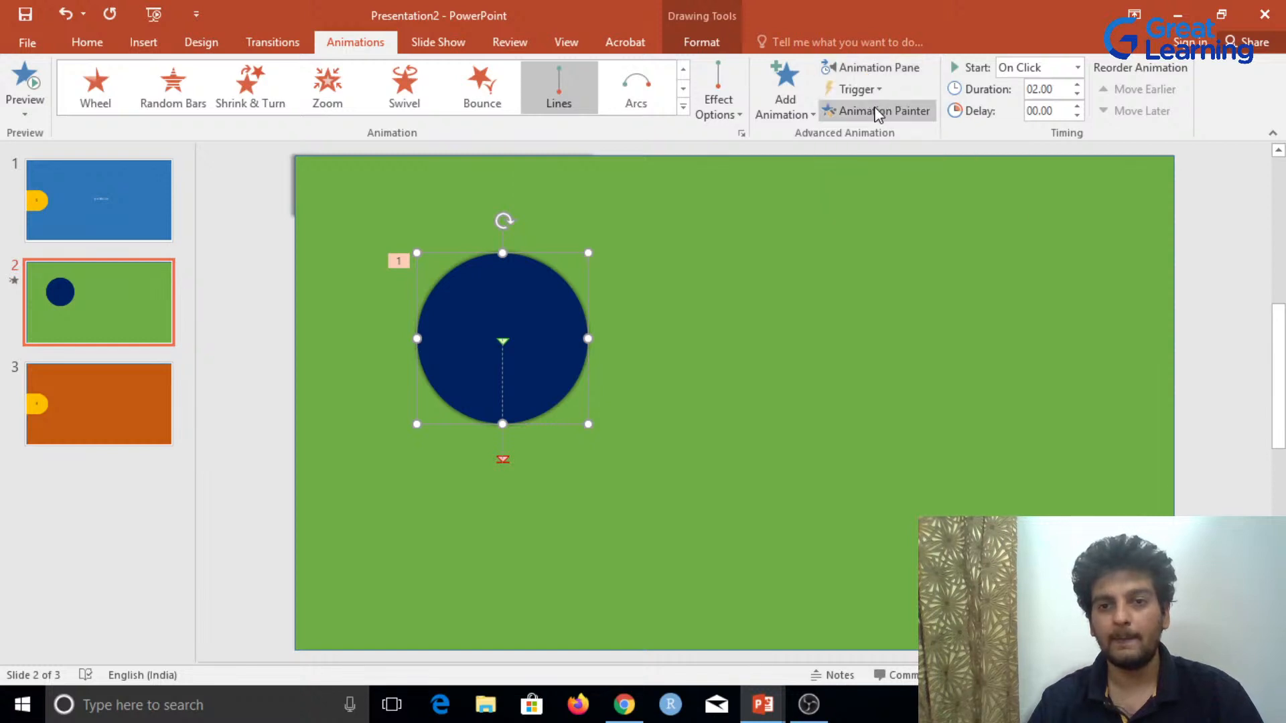
# Step: Show the Animation Pane and review the effect and text animation options of the circle's motion path
pyautogui.click(877, 68)
pyautogui.click(1143, 223)
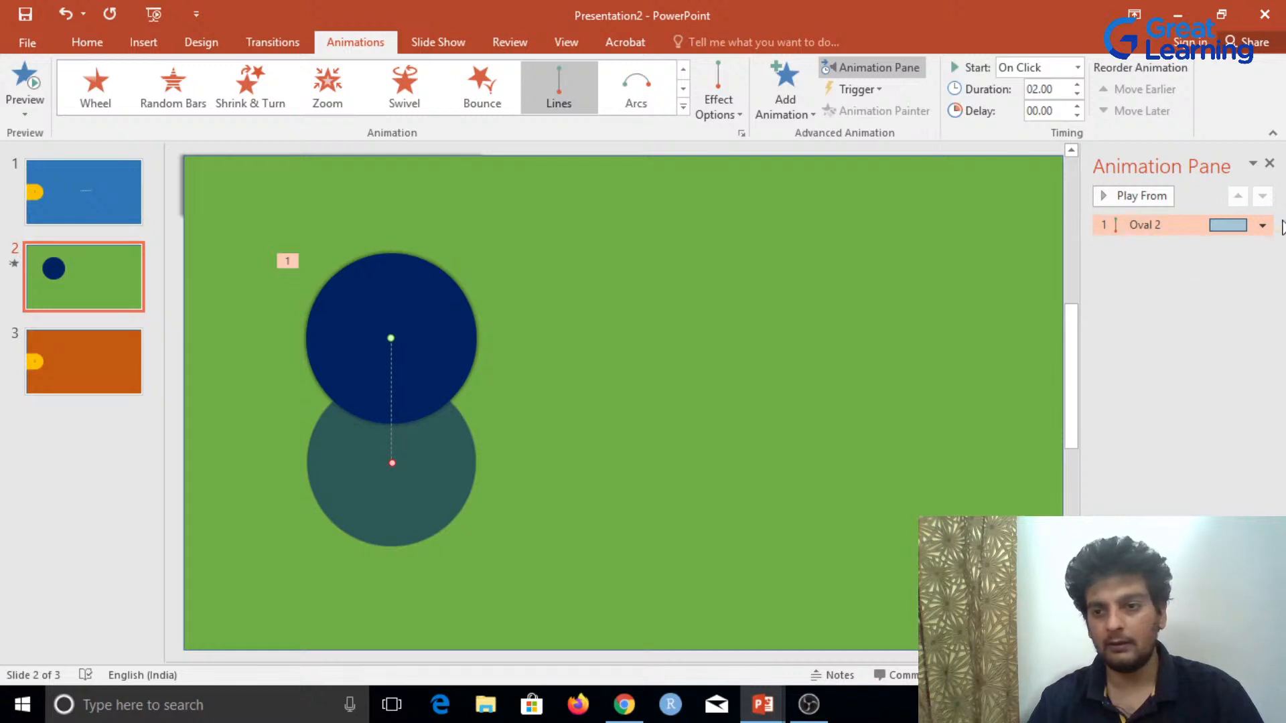
pyautogui.click(1263, 226)
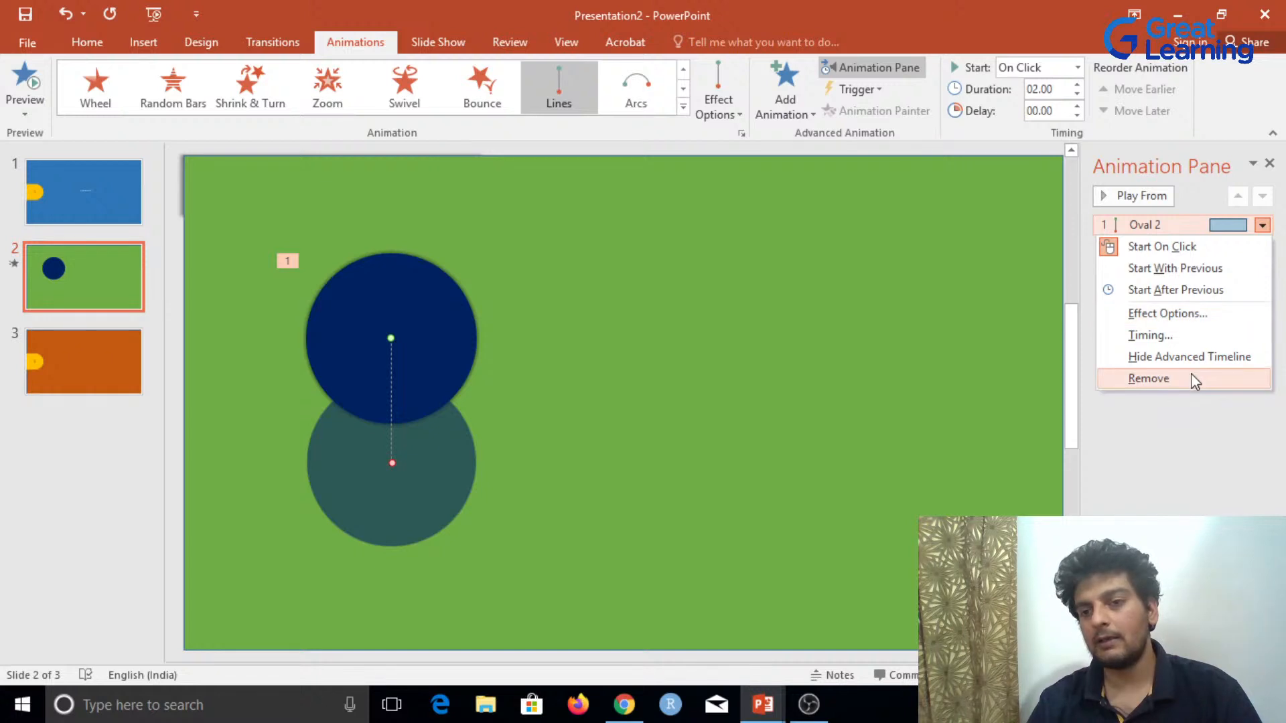
pyautogui.click(1197, 315)
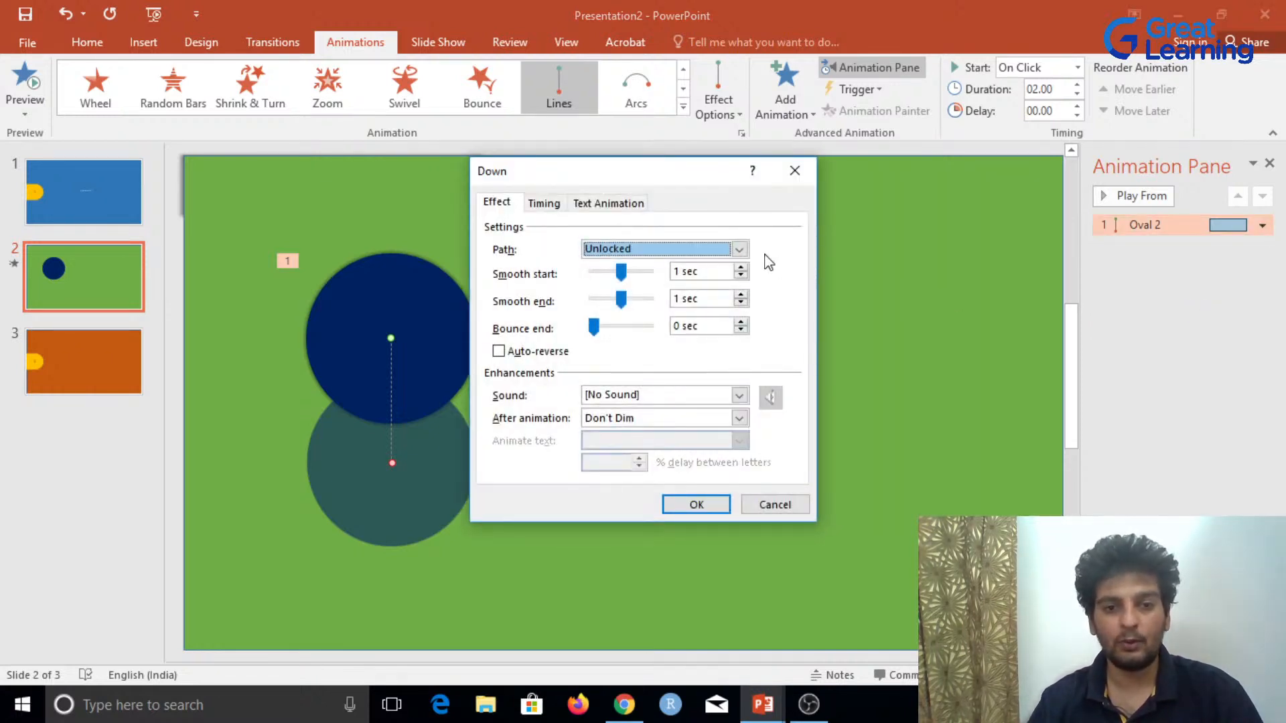
pyautogui.click(599, 204)
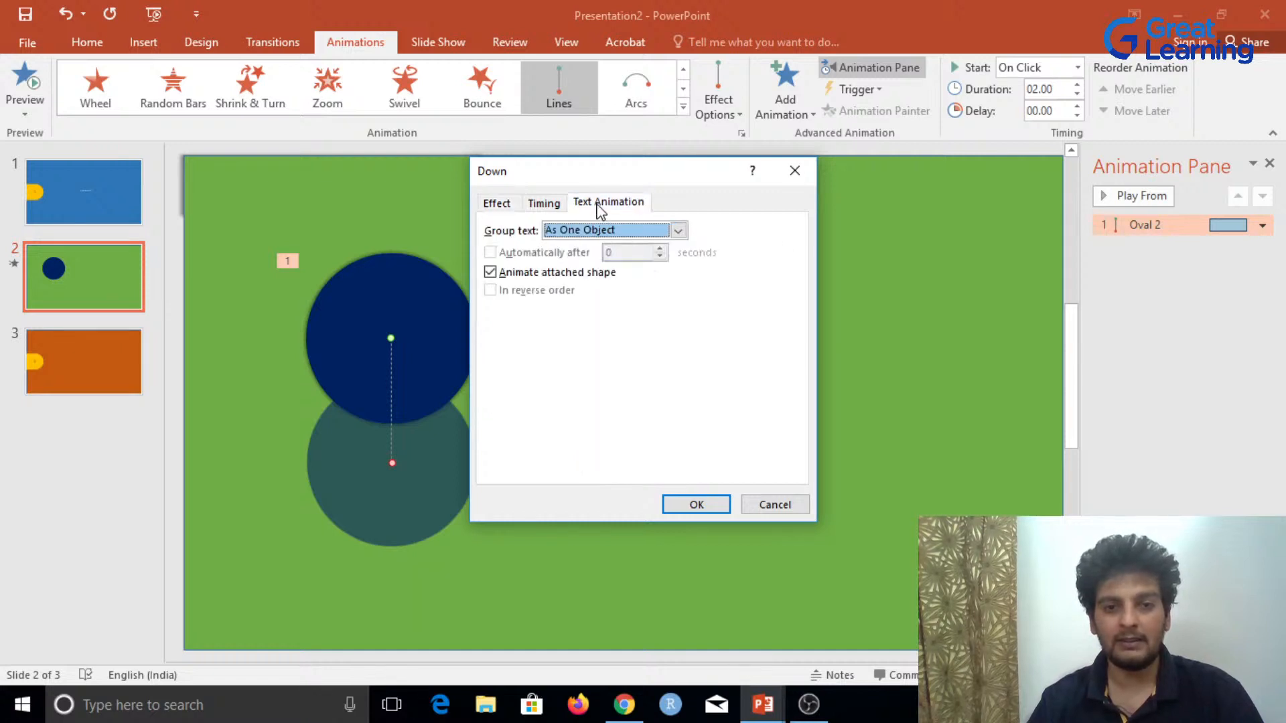
pyautogui.click(788, 175)
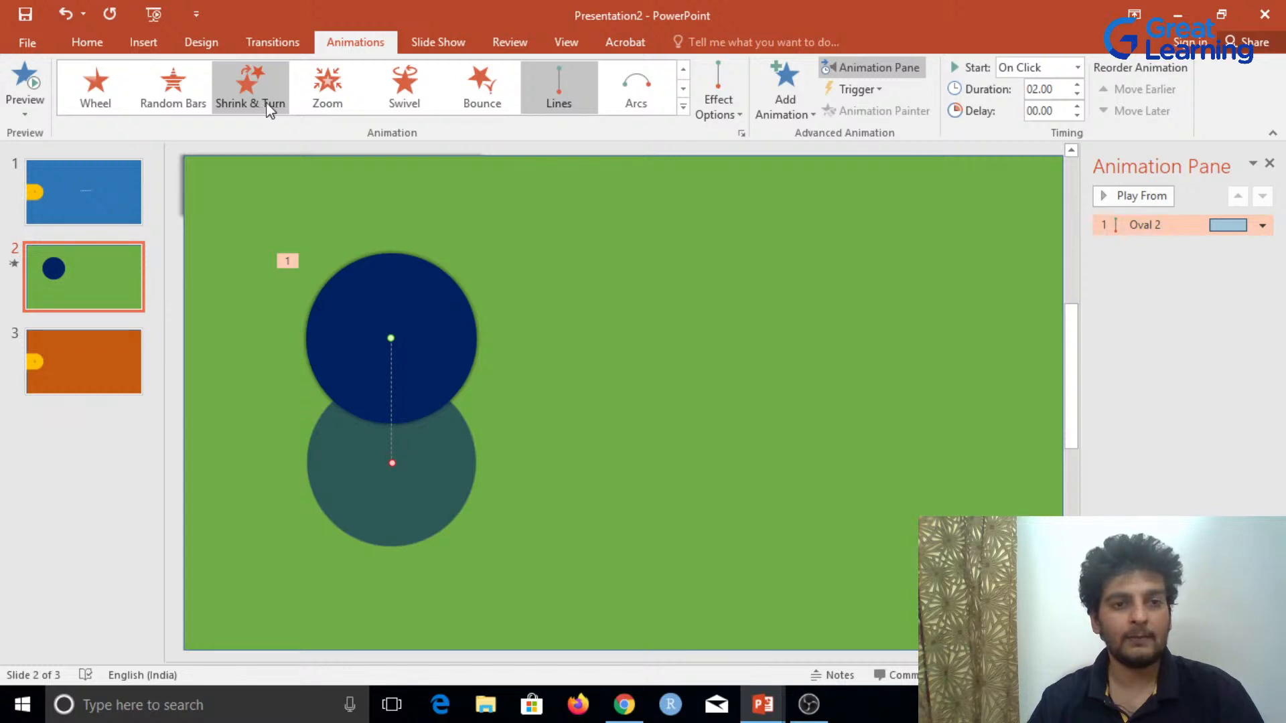
# Step: Set the direction of the circle's line motion path to Left
pyautogui.click(734, 114)
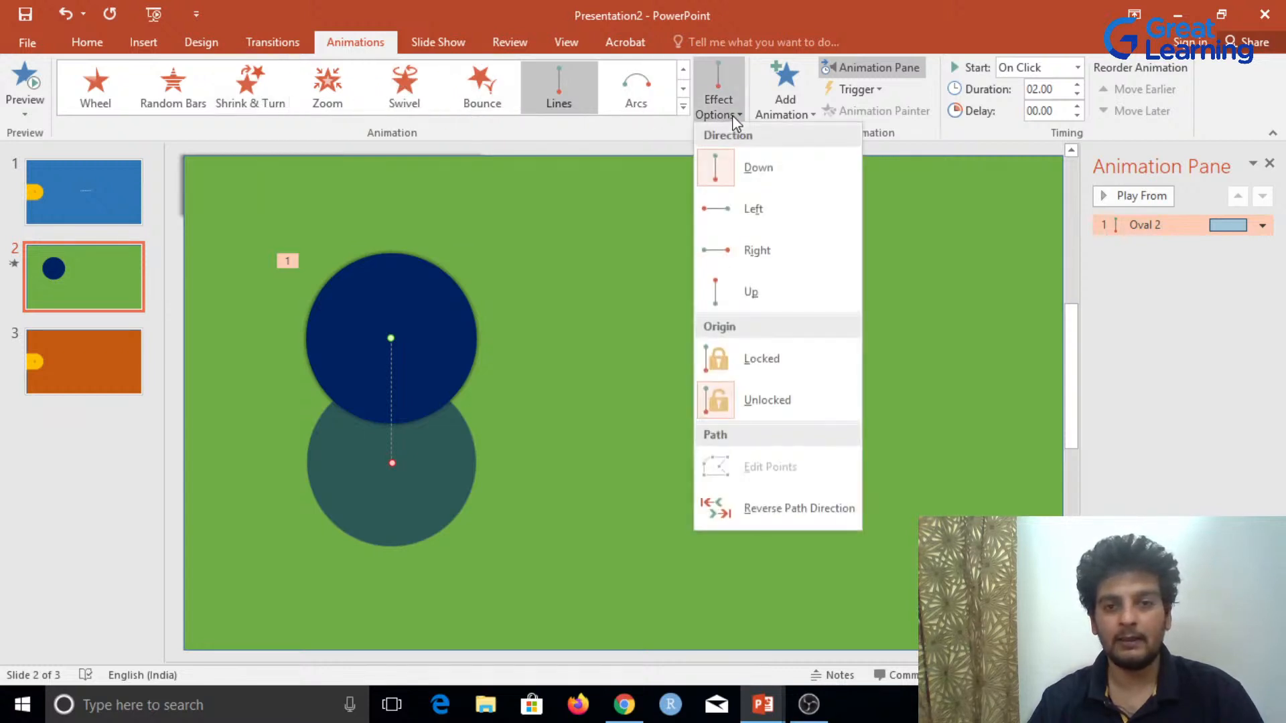
pyautogui.click(749, 208)
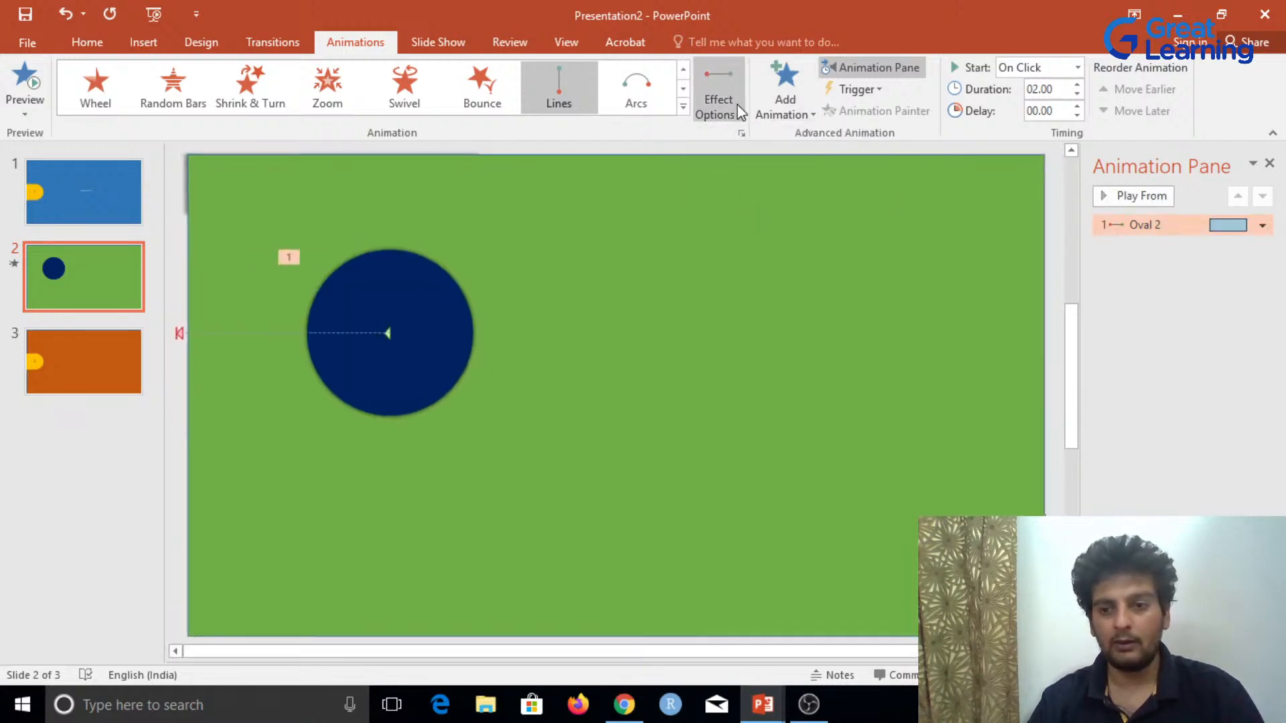
# Step: Duplicate the animated circle twice and line up the copies in a horizontal row to the right of the original
pyautogui.click(445, 292)
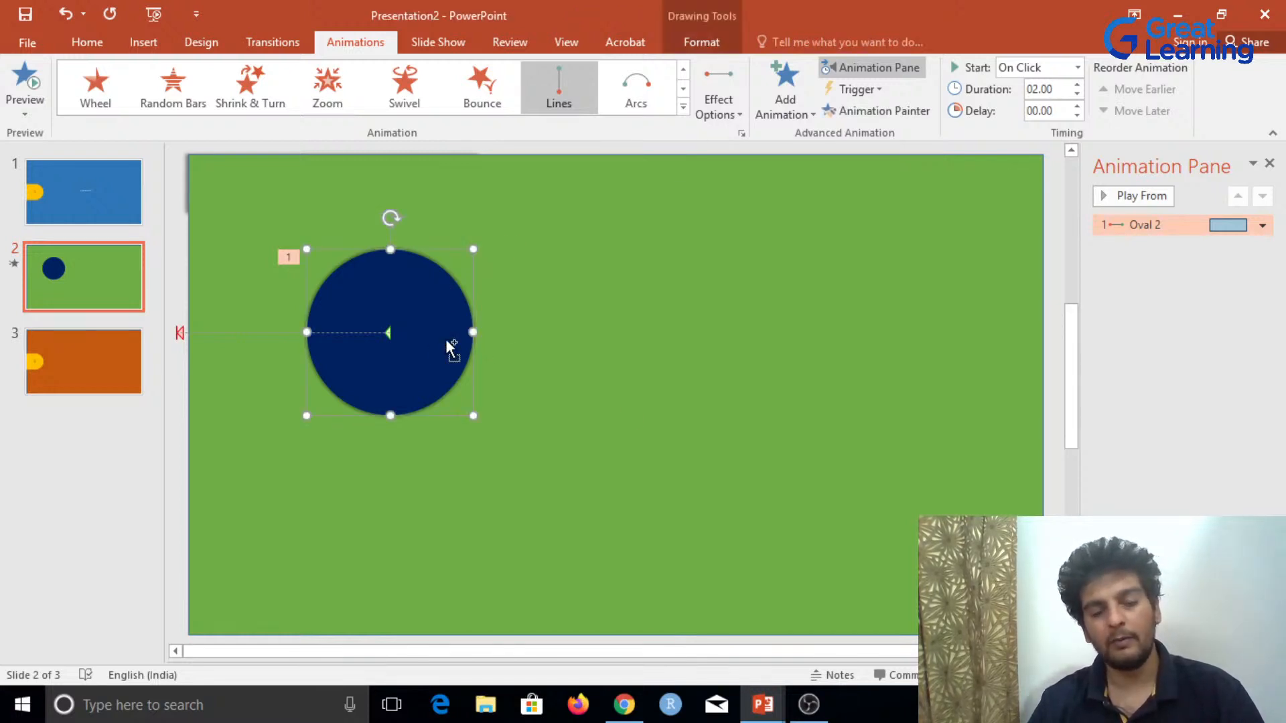
pyautogui.hotkey('ctrl', 'd')
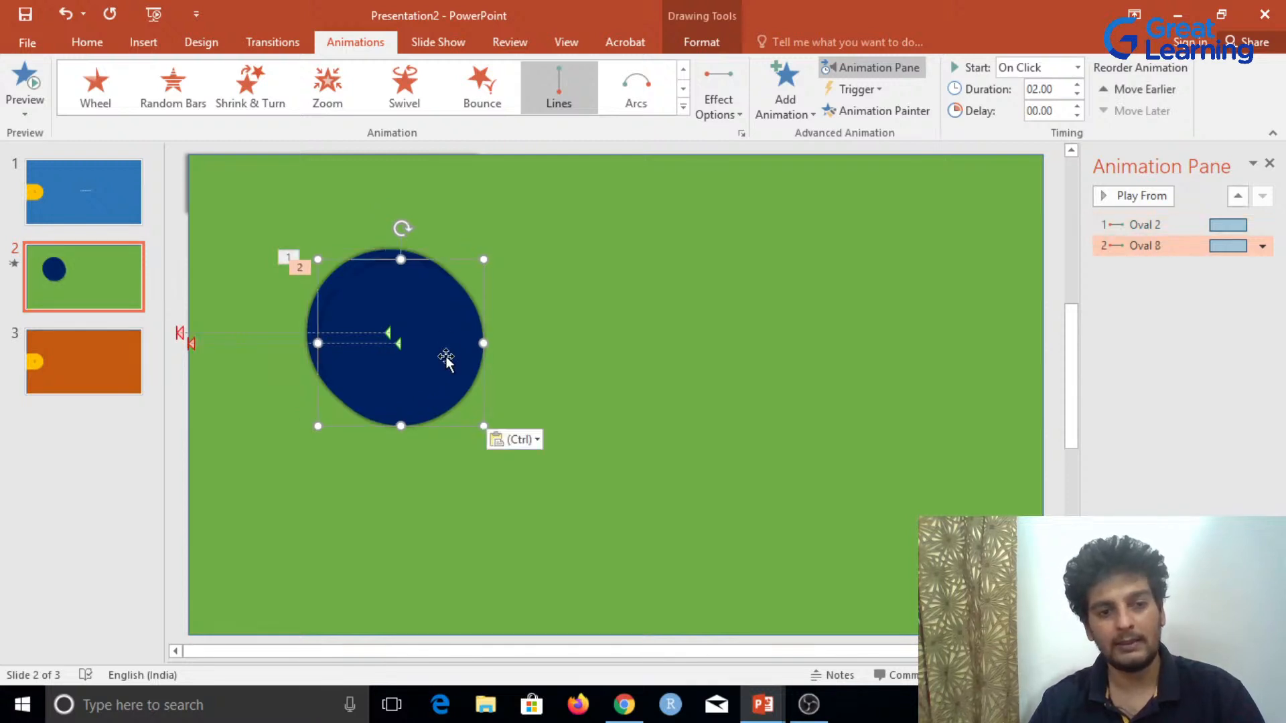
pyautogui.moveTo(446, 362); pyautogui.dragTo(709, 348)
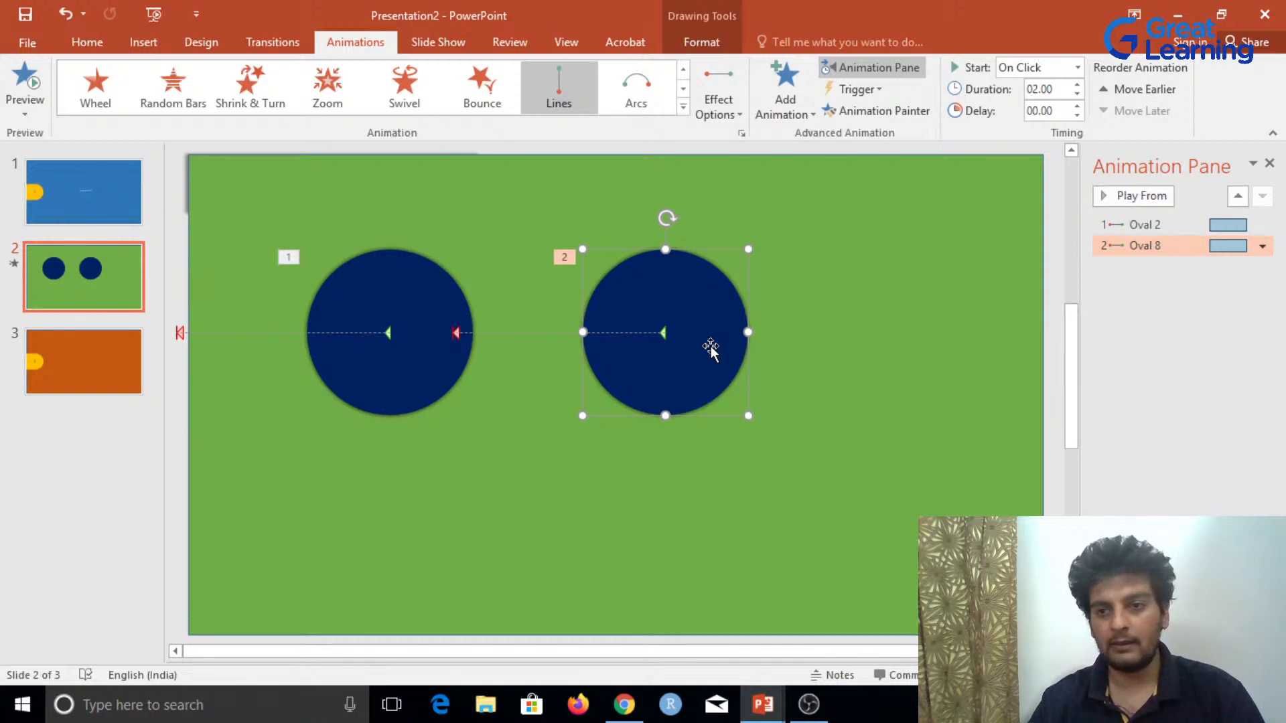
pyautogui.hotkey('ctrl', 'd')
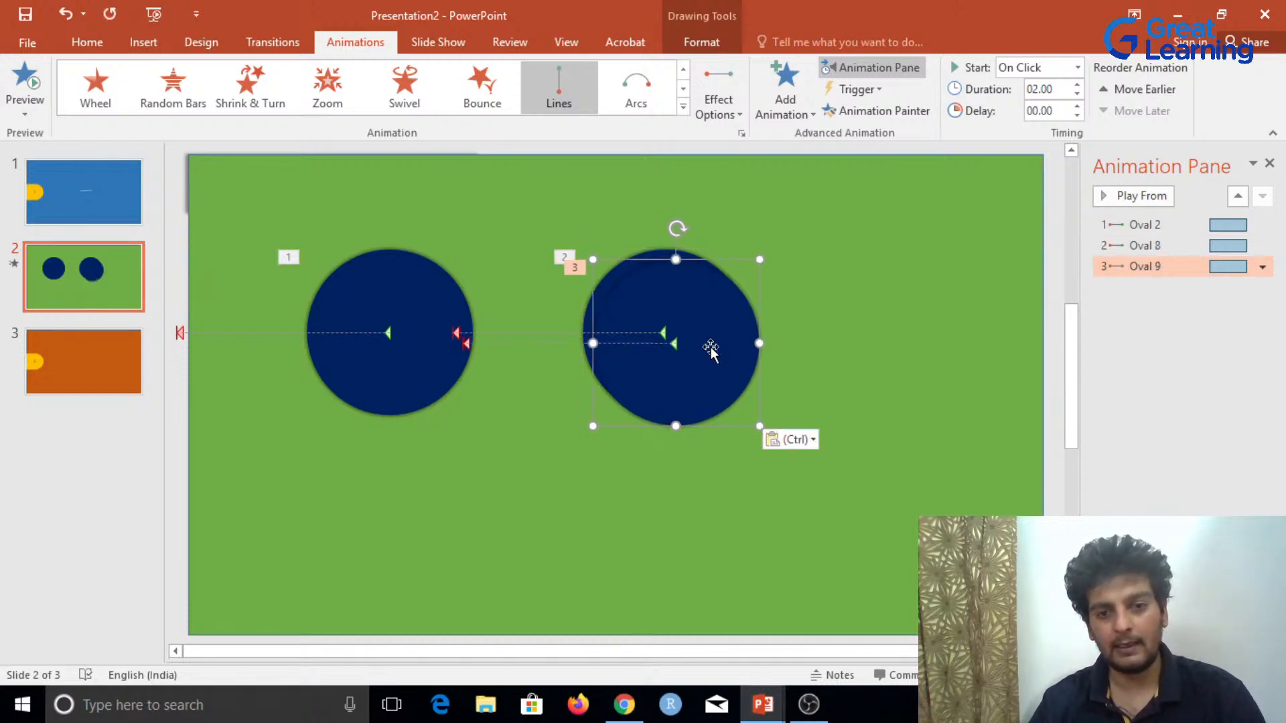
pyautogui.moveTo(713, 350); pyautogui.dragTo(949, 333)
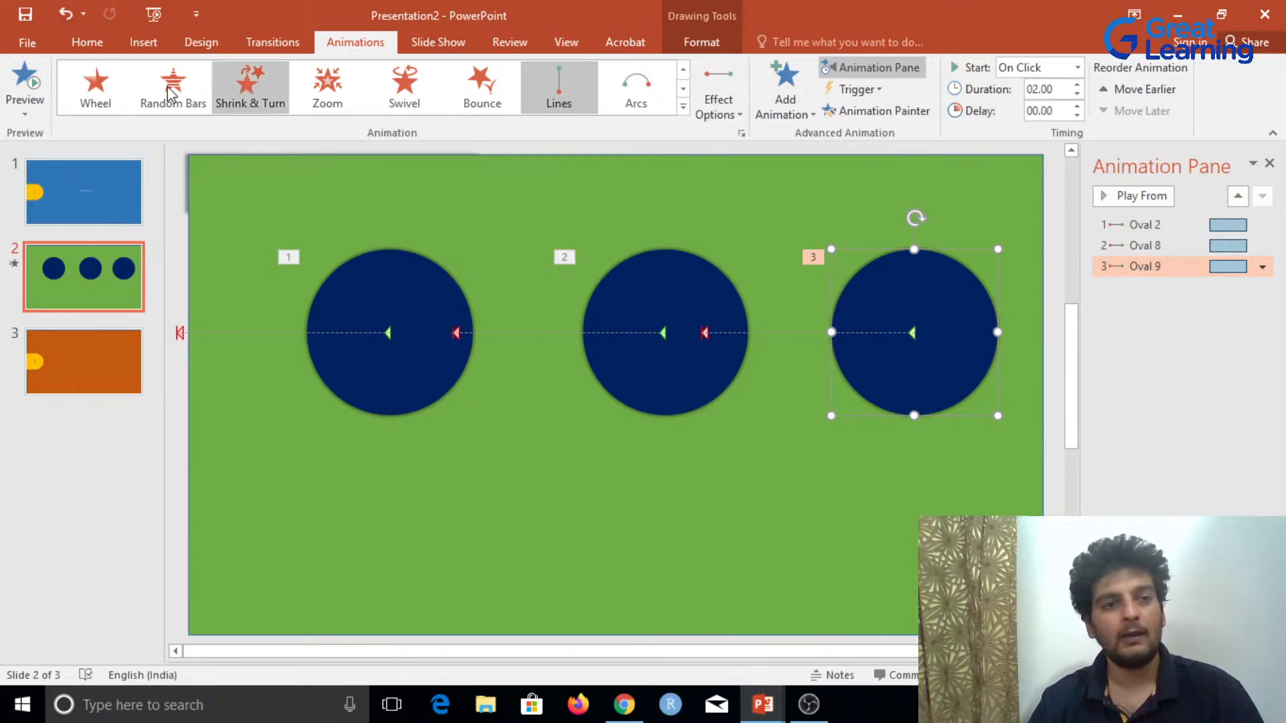
# Step: Play the slide show from the current slide to preview the circles' motion path animations, and return to editing
pyautogui.click(438, 42)
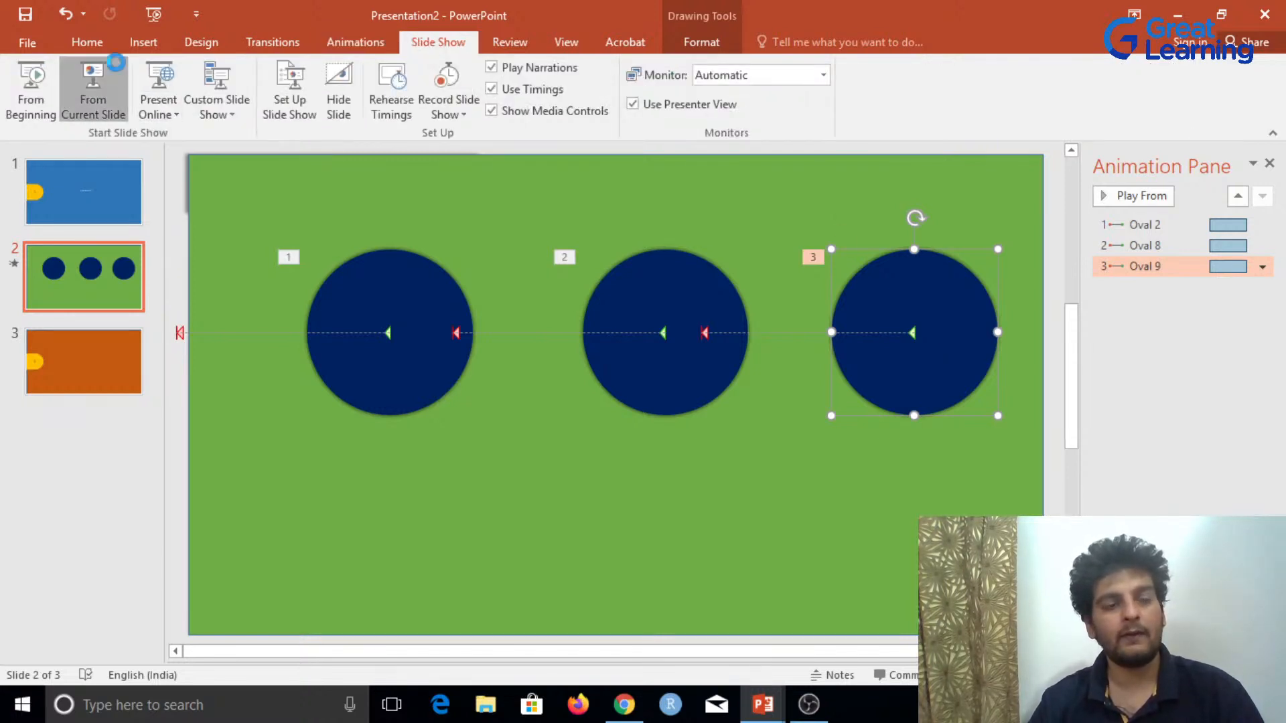
pyautogui.click(93, 88)
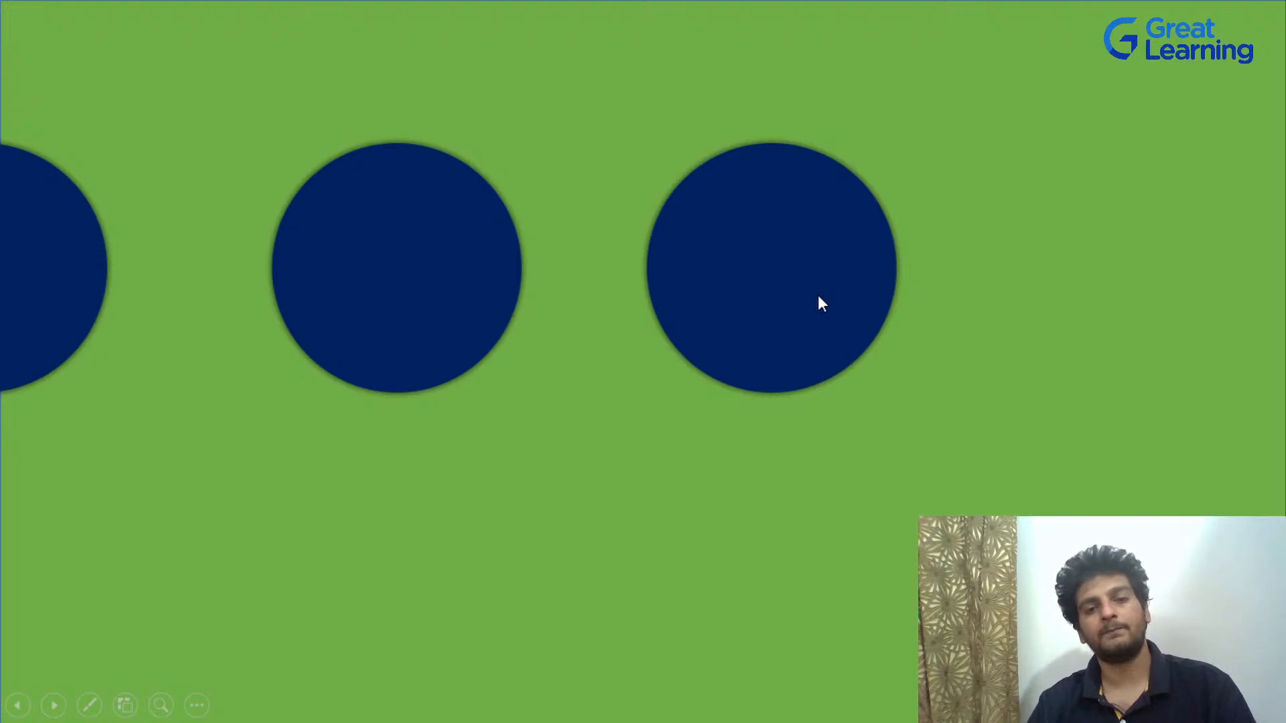
pyautogui.press('Escape')
pyautogui.click(795, 457)
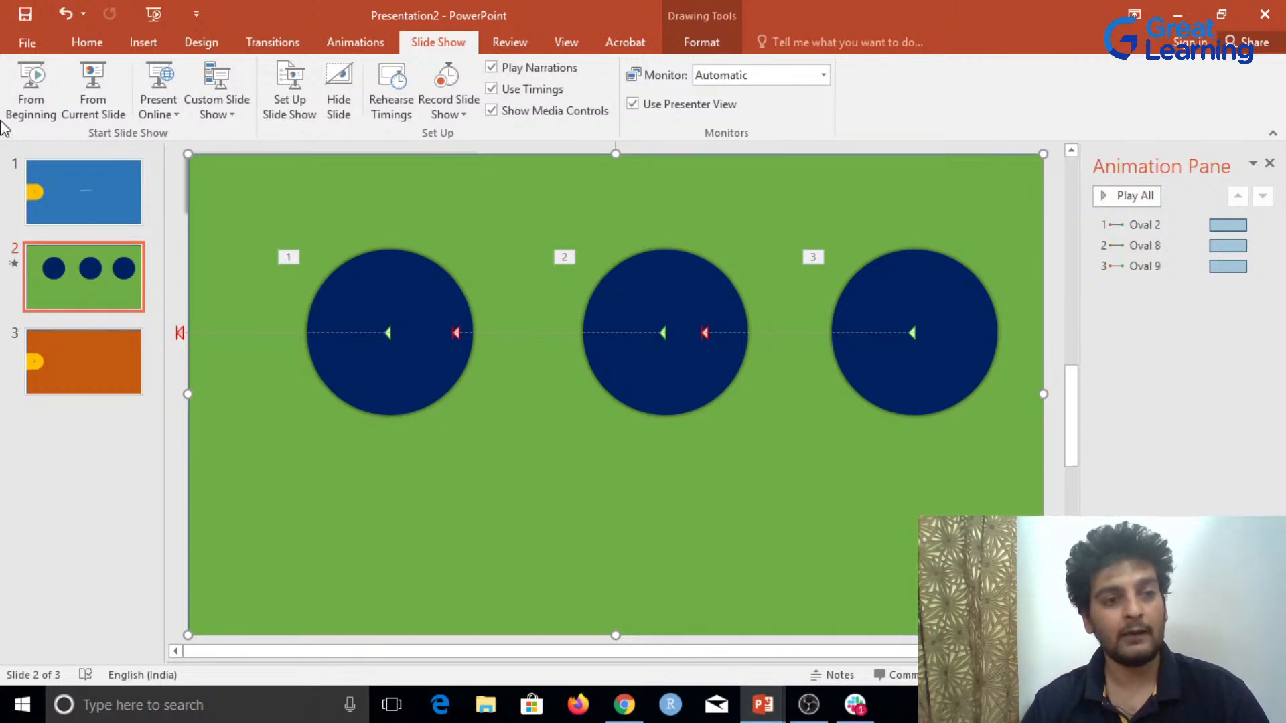
# Step: Look over slides 1 and 3, ending on slide 3
pyautogui.click(53, 174)
pyautogui.click(109, 363)
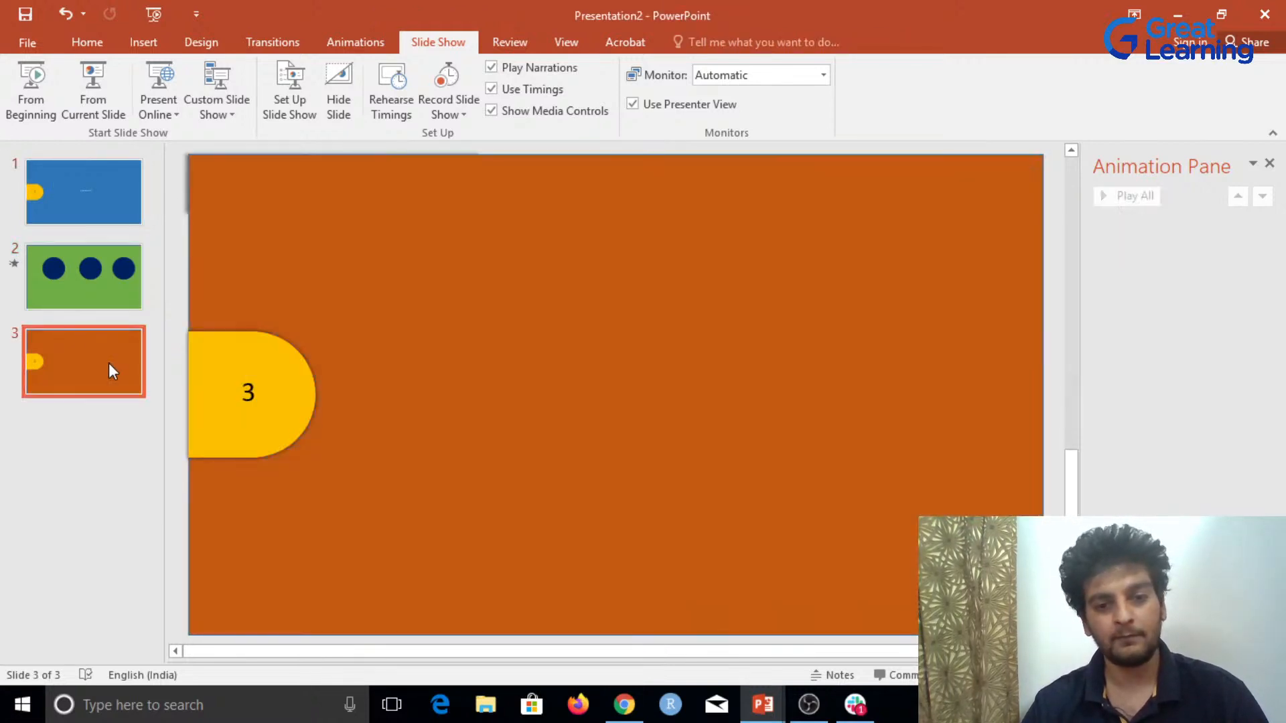
pyautogui.click(86, 199)
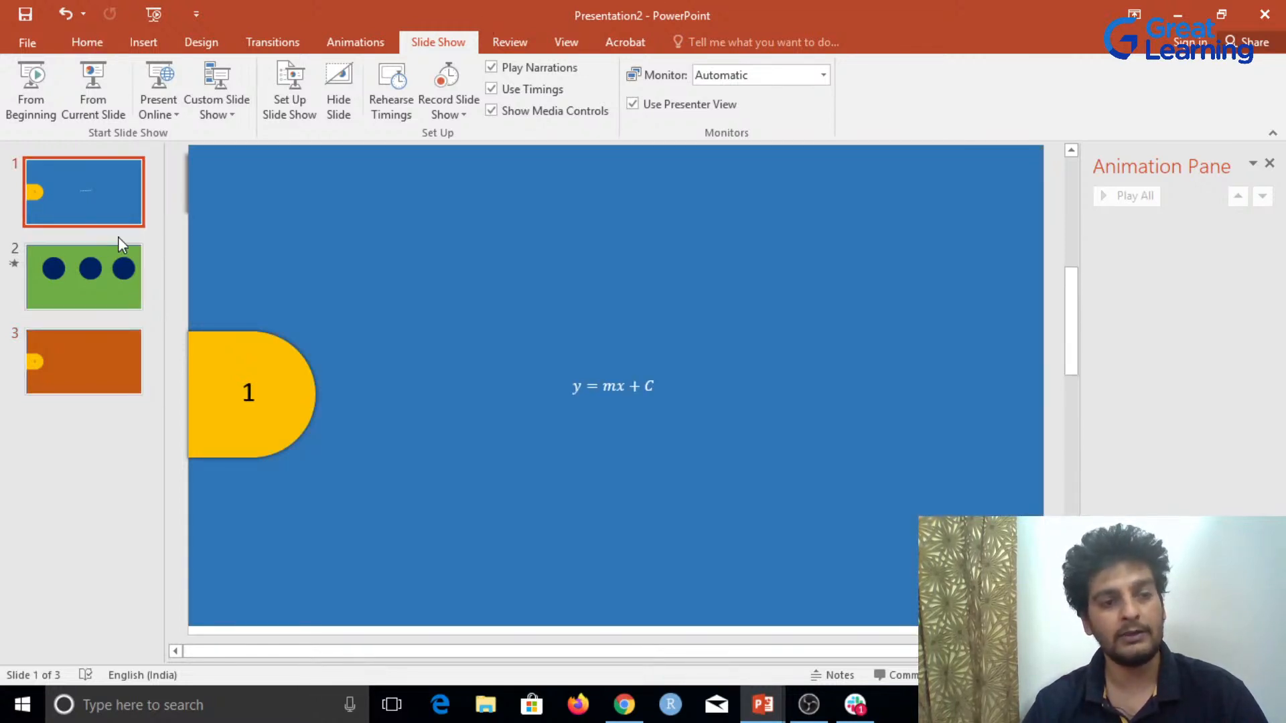
pyautogui.click(86, 354)
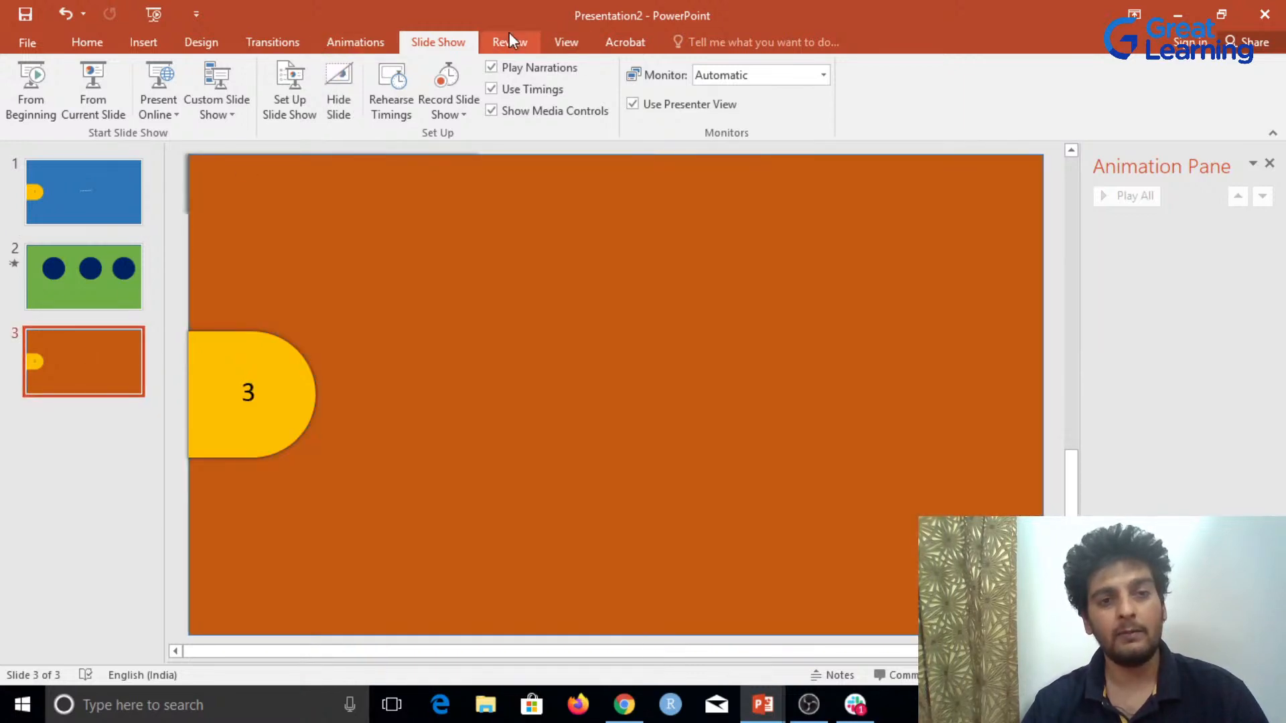
pyautogui.click(566, 35)
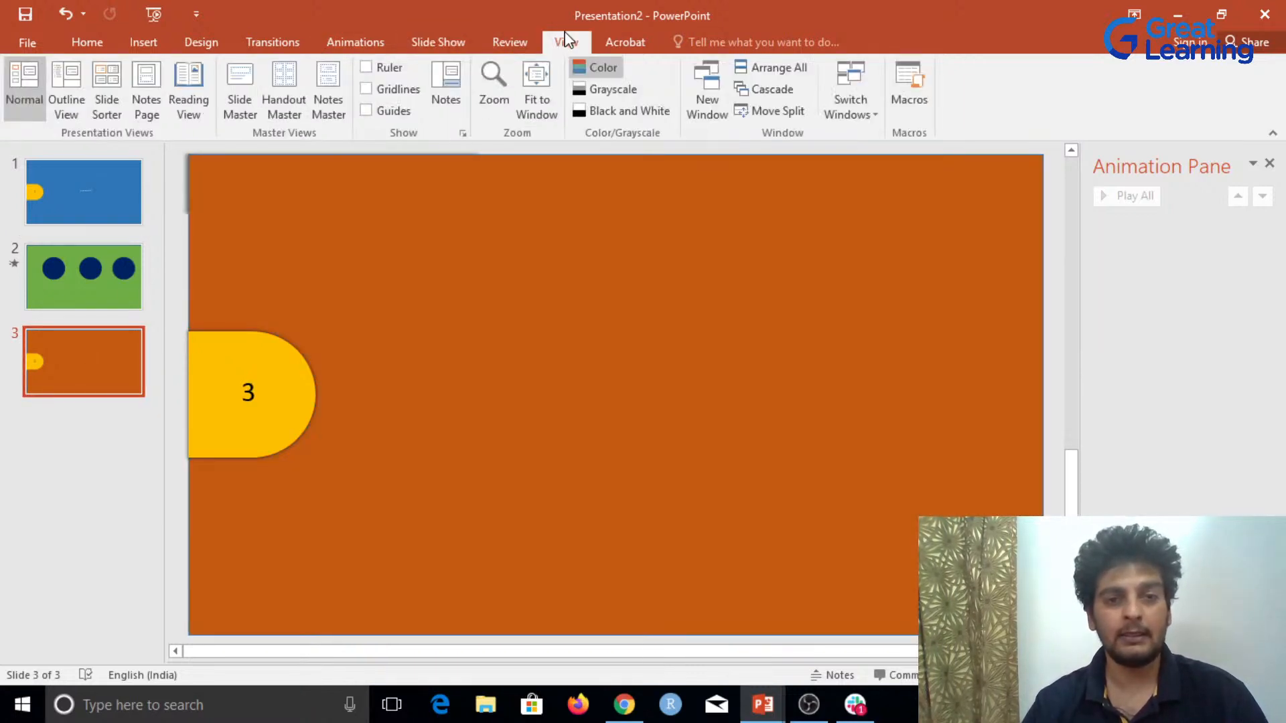
pyautogui.click(509, 40)
pyautogui.click(415, 42)
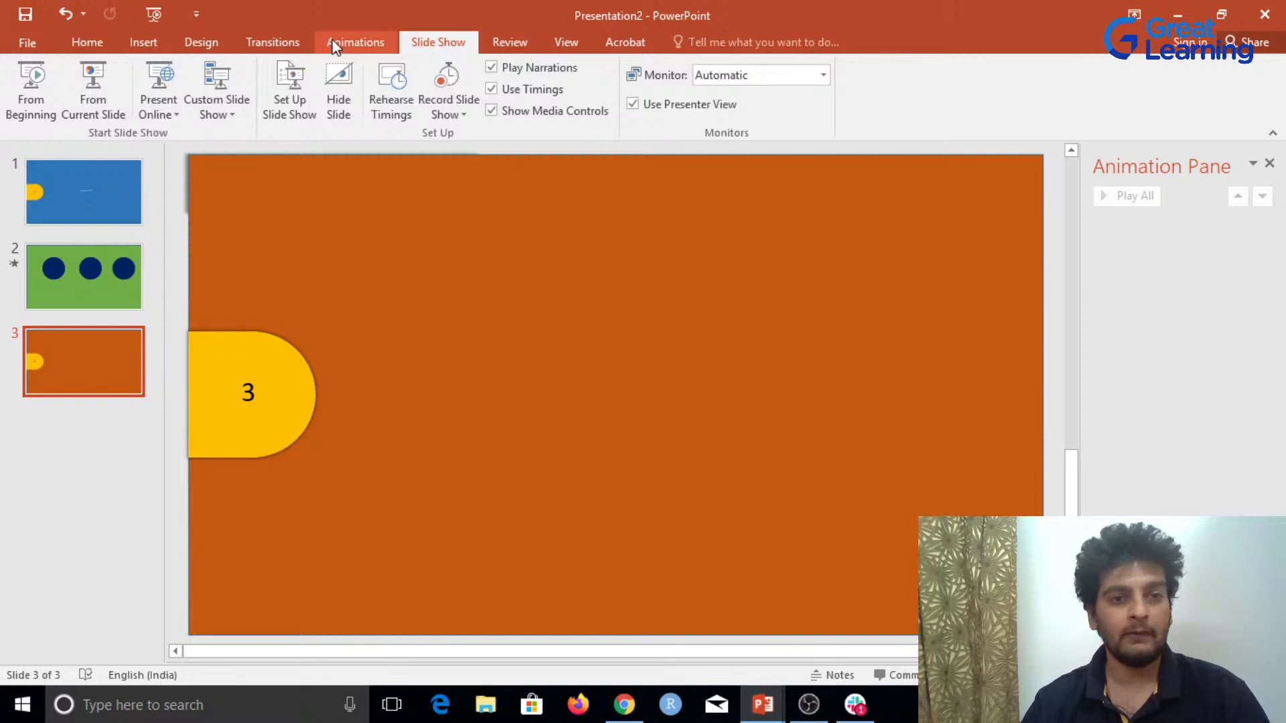
pyautogui.click(355, 42)
pyautogui.click(268, 43)
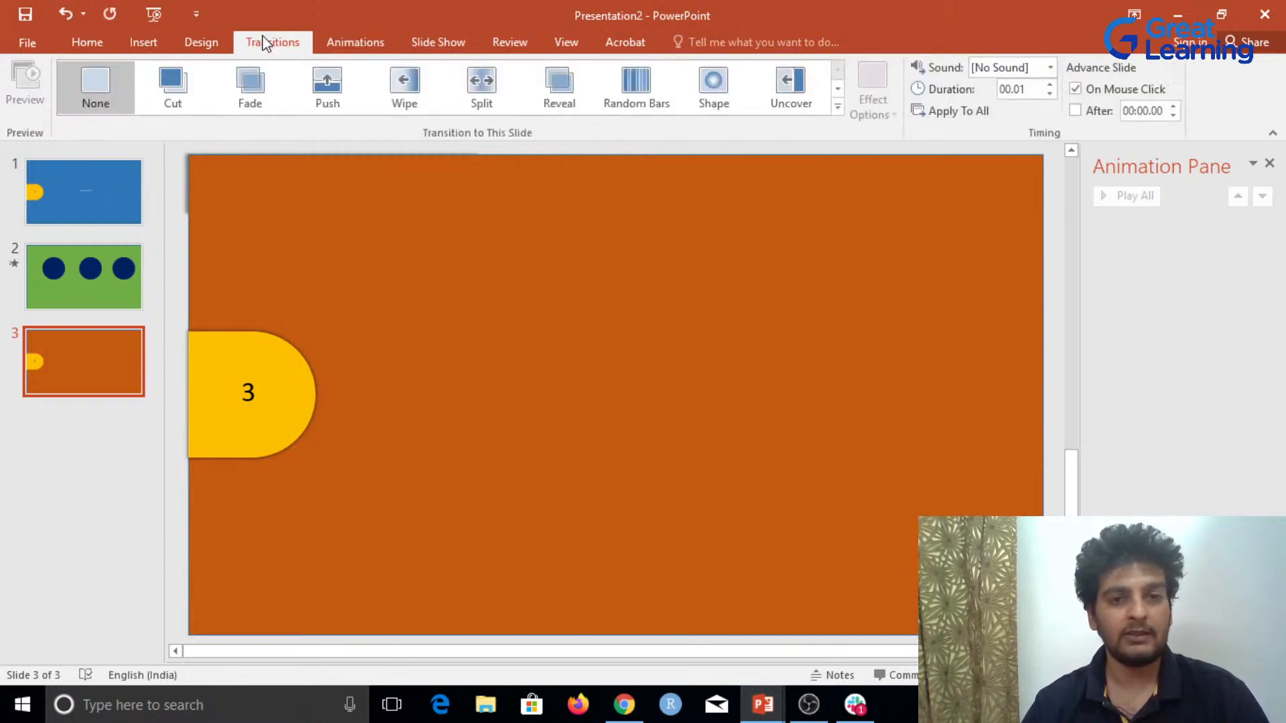
pyautogui.click(201, 43)
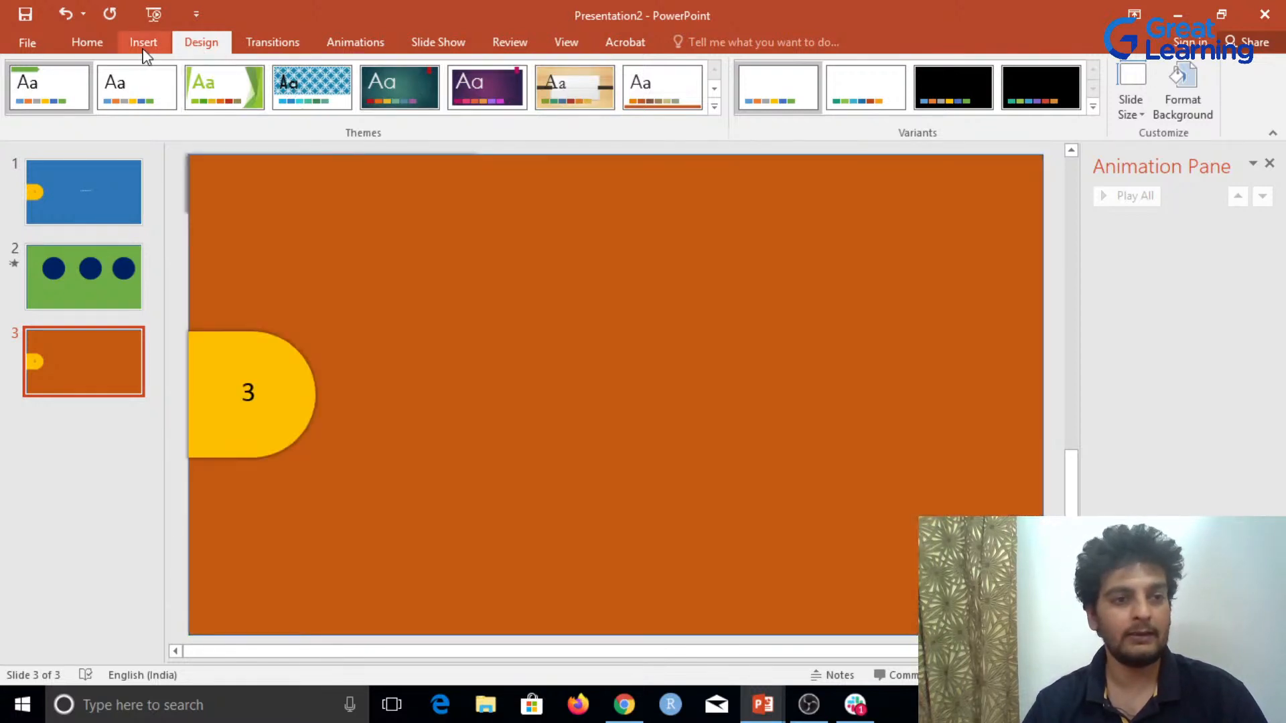
# Step: Insert a Block Cycle SmartArt graphic from the Cycle category on slide 3
pyautogui.click(143, 47)
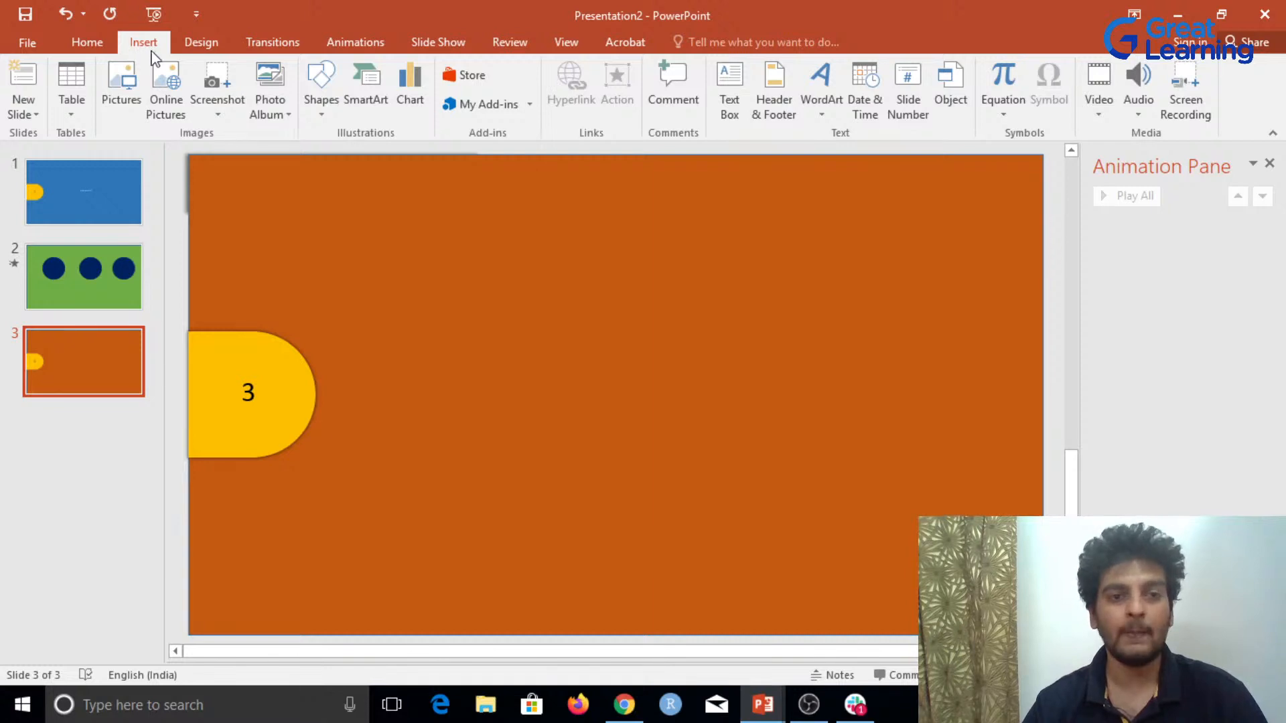
pyautogui.click(367, 94)
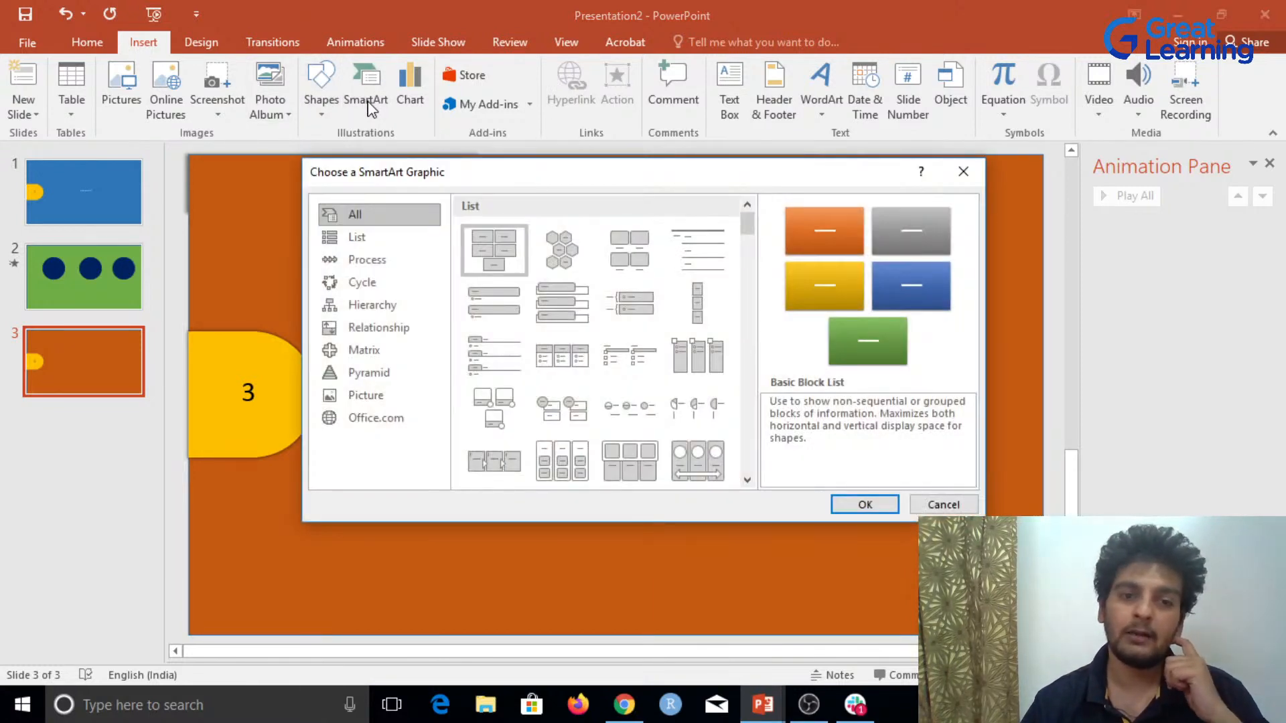
pyautogui.click(372, 286)
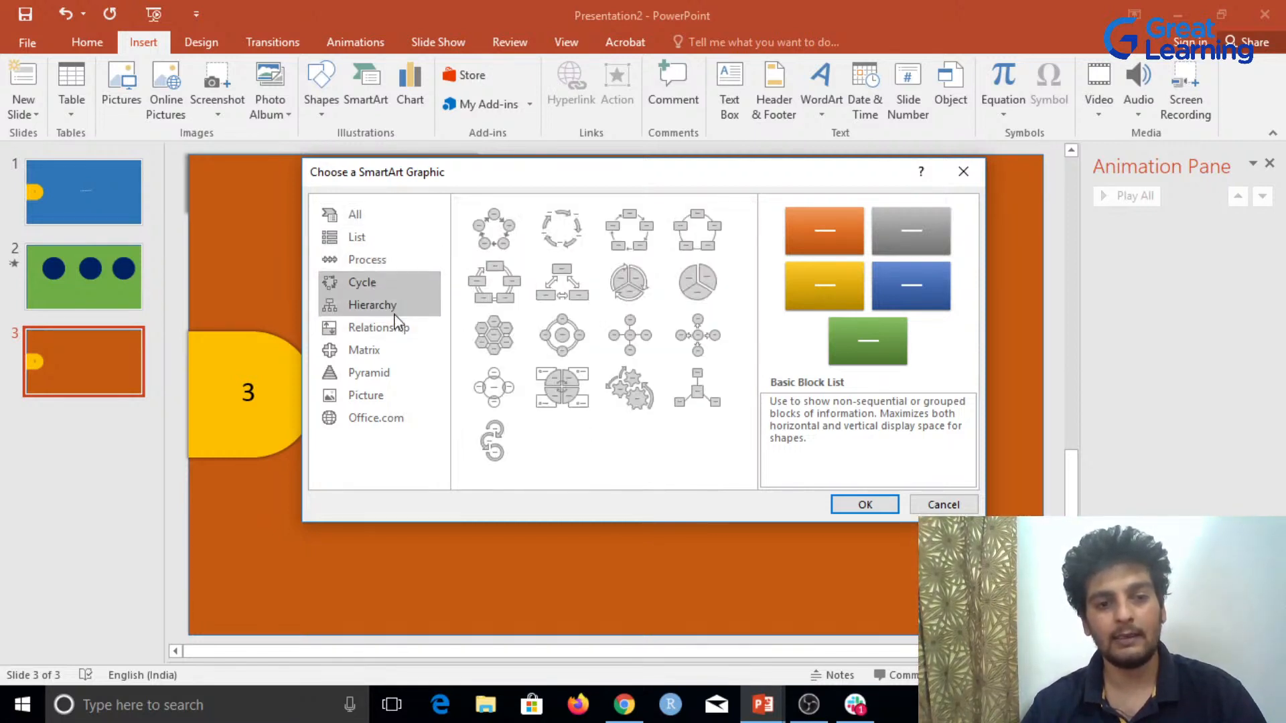
pyautogui.click(620, 234)
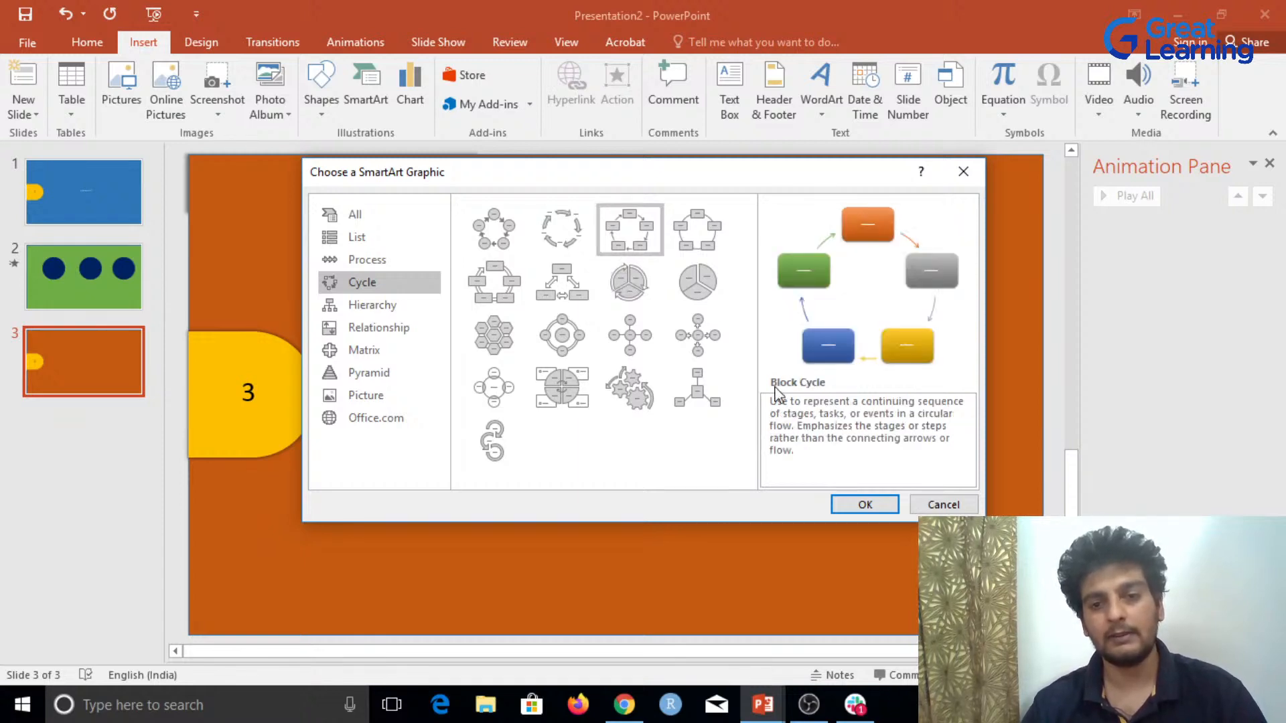
pyautogui.click(866, 505)
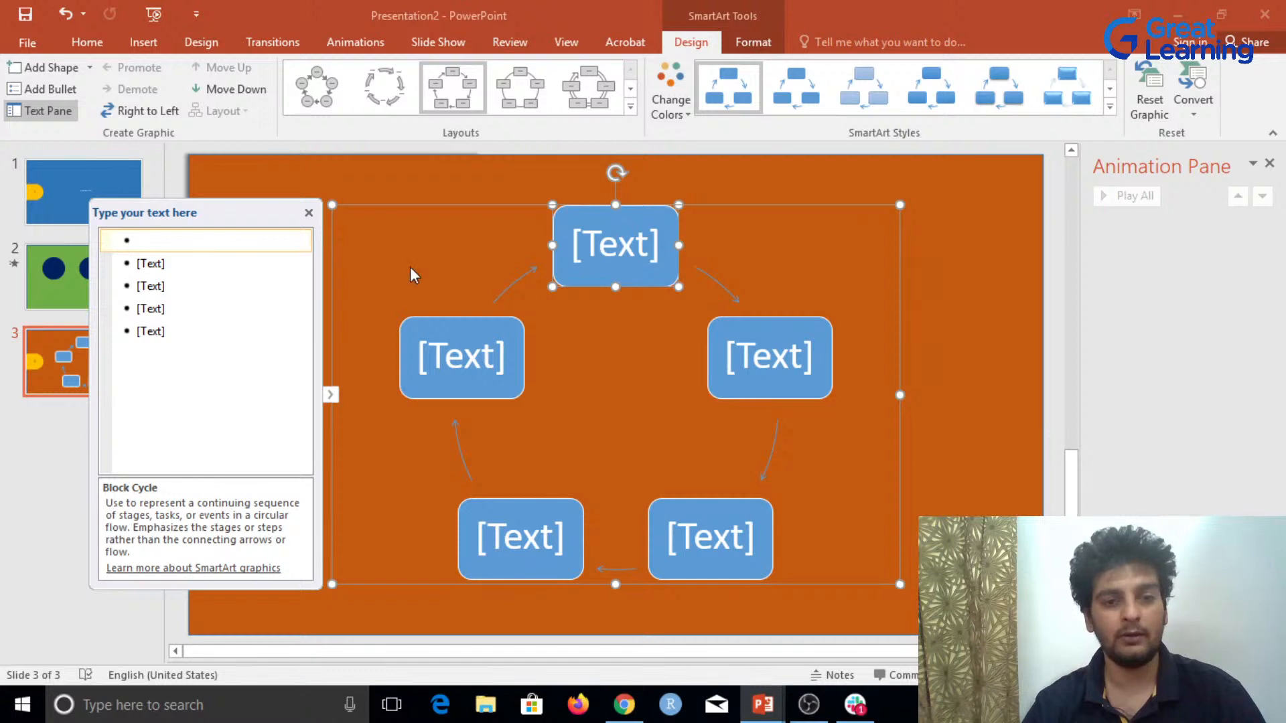
# Step: Label the five cycle boxes clockwise from the top as P-1, P-2, P-3, P-4 and P-5
pyautogui.click(613, 248)
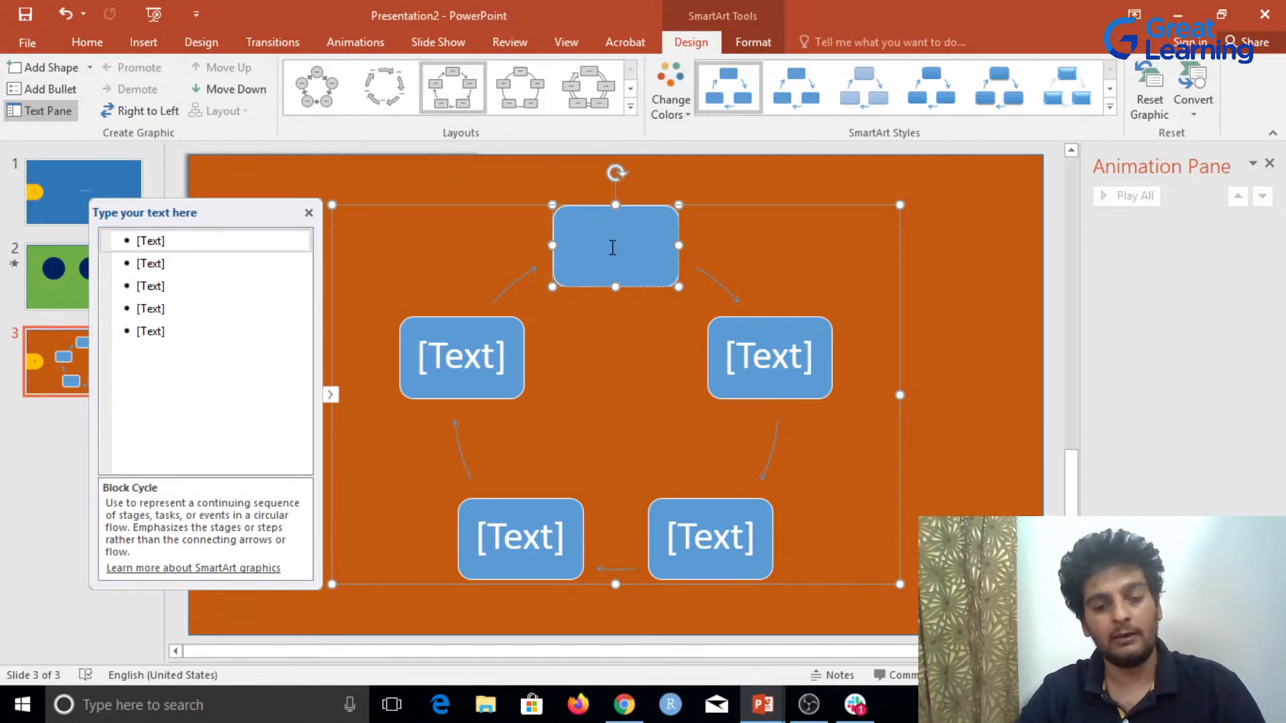
pyautogui.write('P-1')
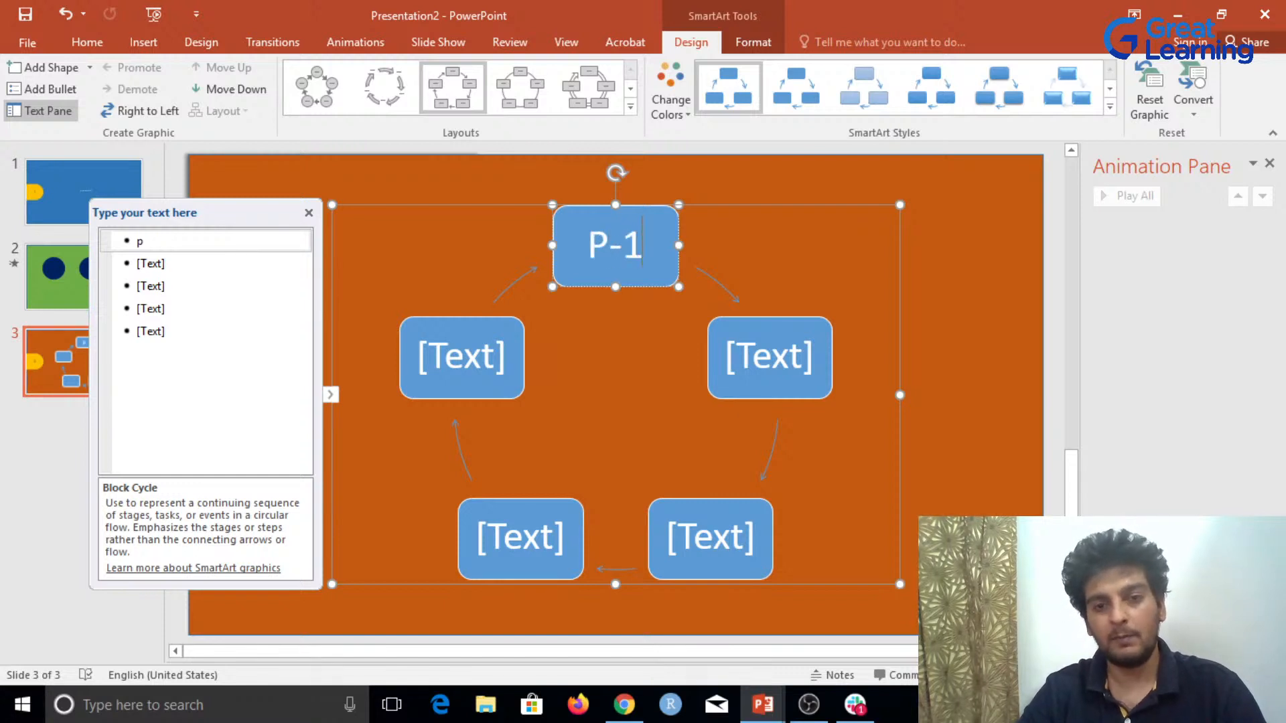
pyautogui.click(736, 359)
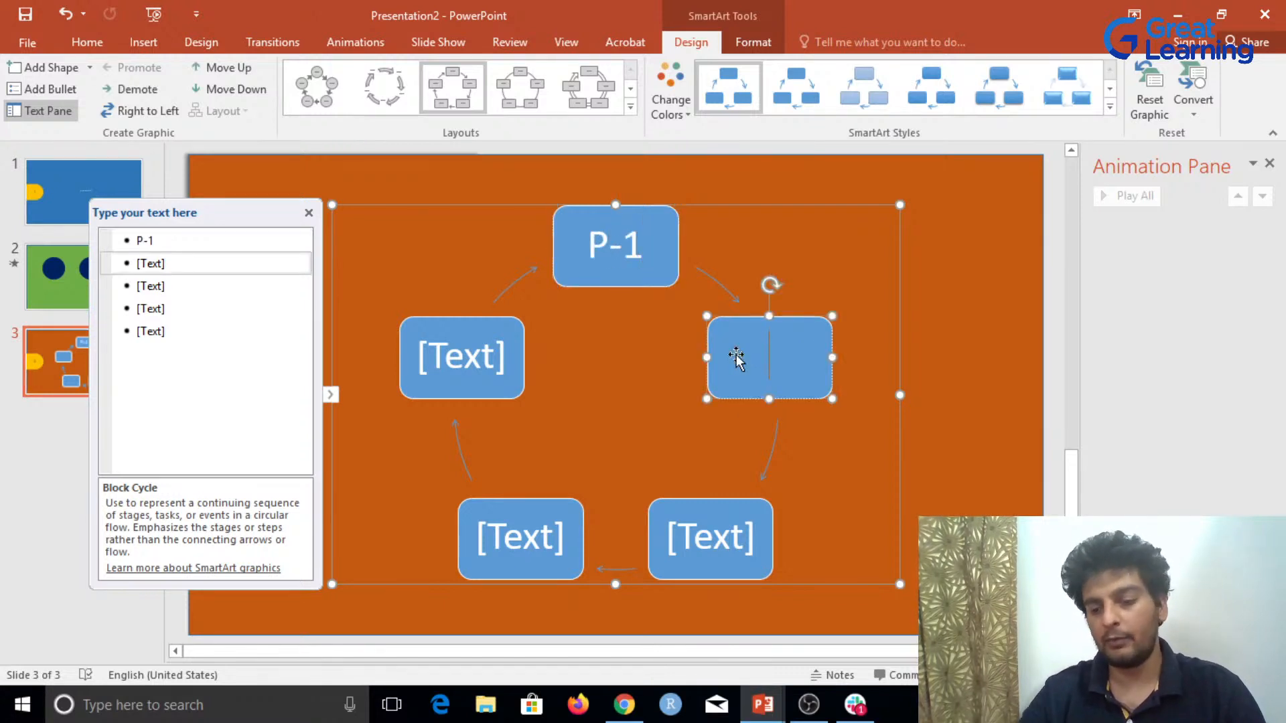
pyautogui.write('P-2')
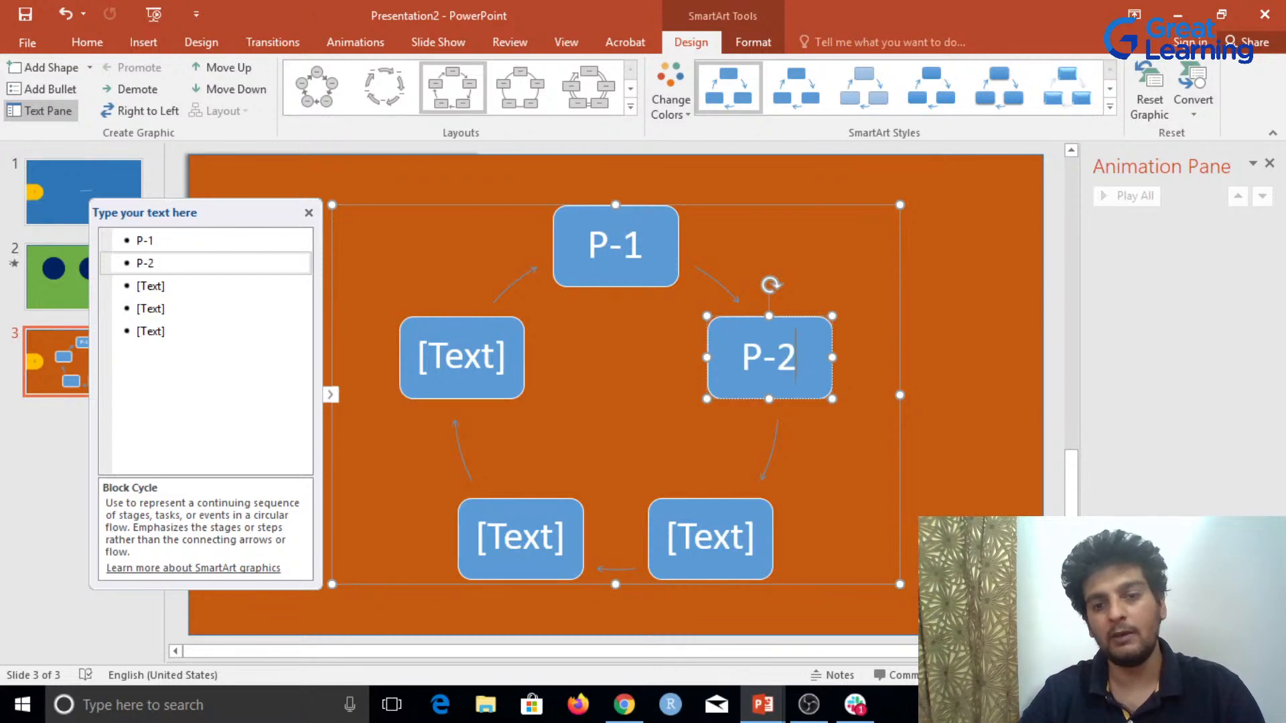
pyautogui.click(723, 536)
pyautogui.write('p')
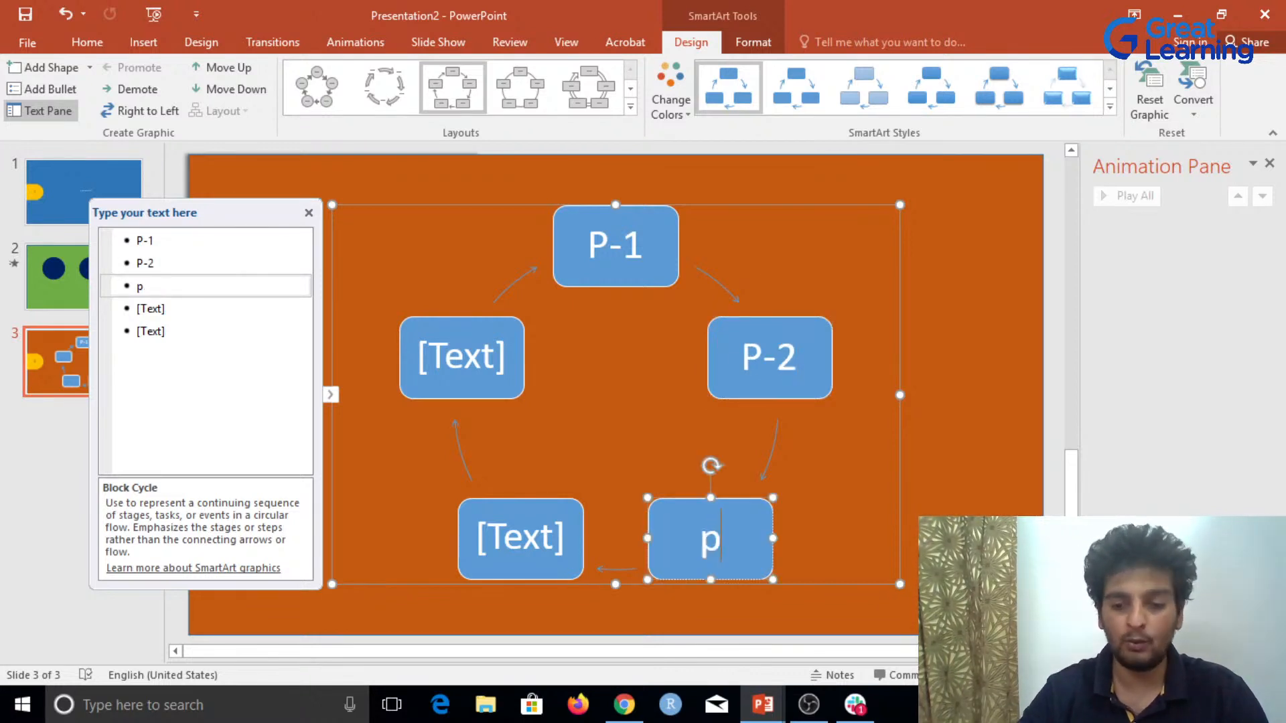
pyautogui.write('-3')
pyautogui.click(518, 529)
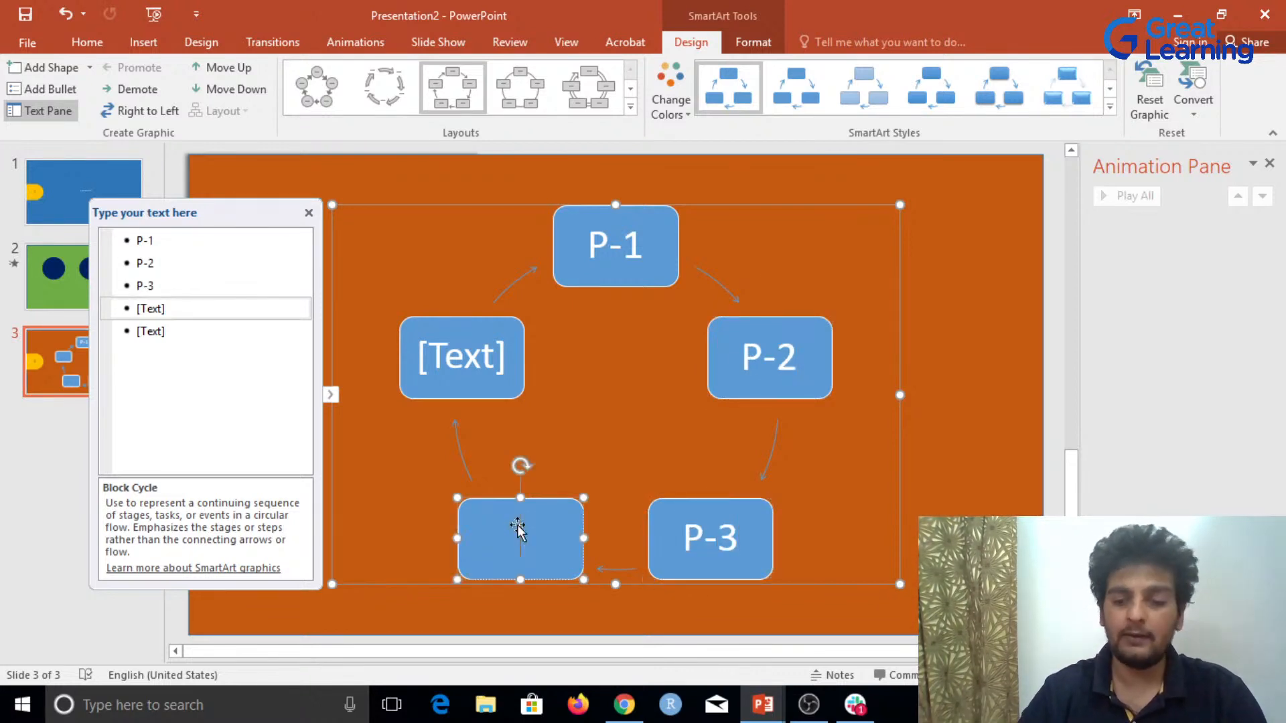
pyautogui.write('P-4')
pyautogui.click(457, 377)
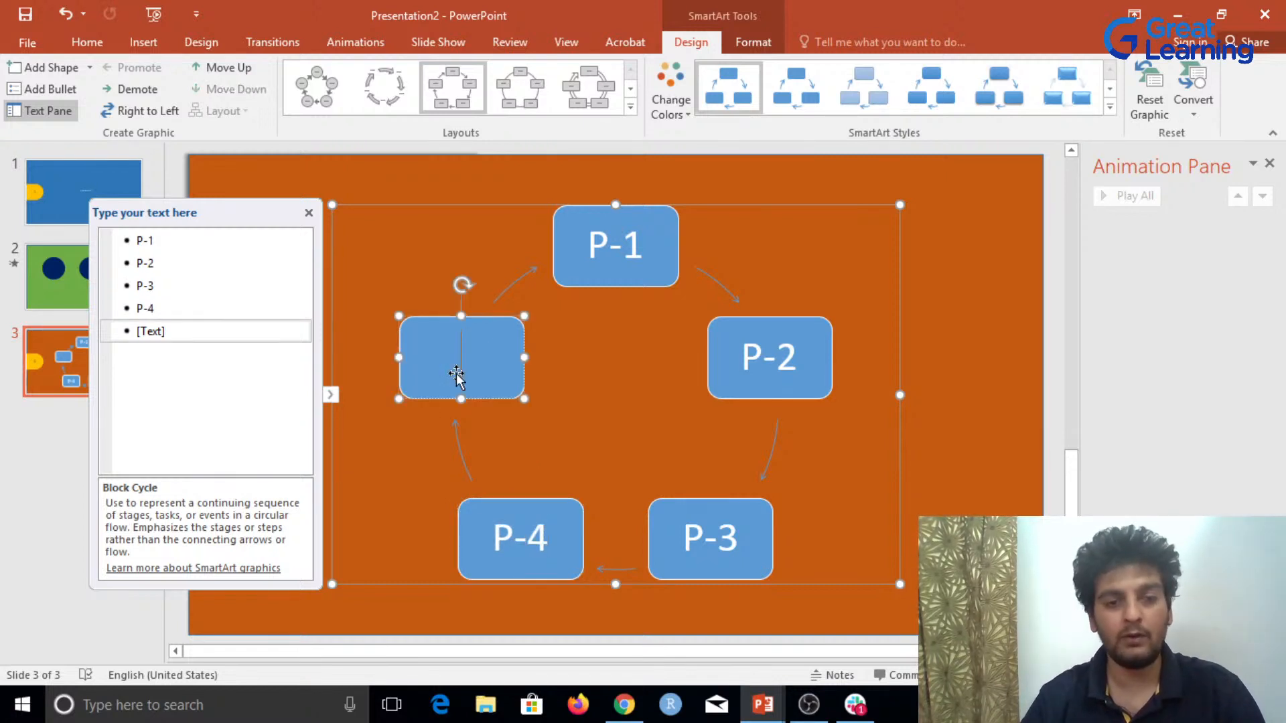
pyautogui.write('p-5')
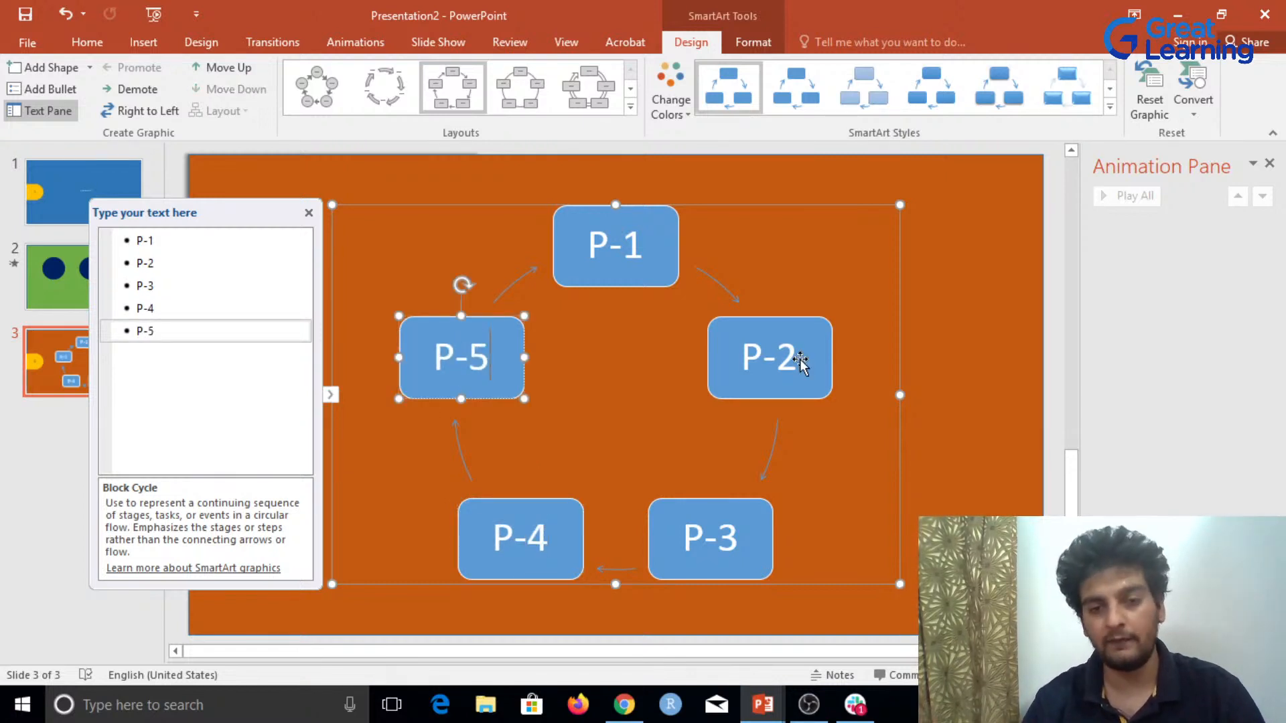
pyautogui.click(922, 347)
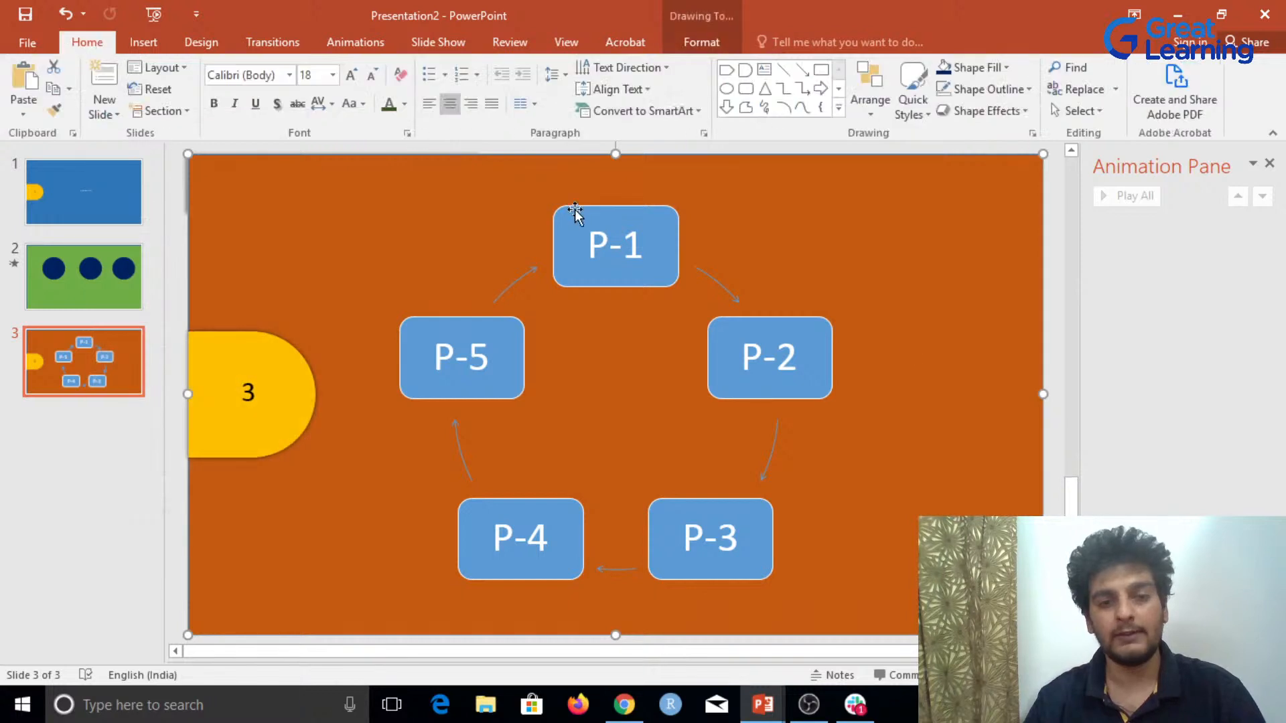
# Step: Hide the SmartArt's text pane and recolor the graphic with the fourth Colorful scheme, running from yellow through green to blue
pyautogui.click(653, 213)
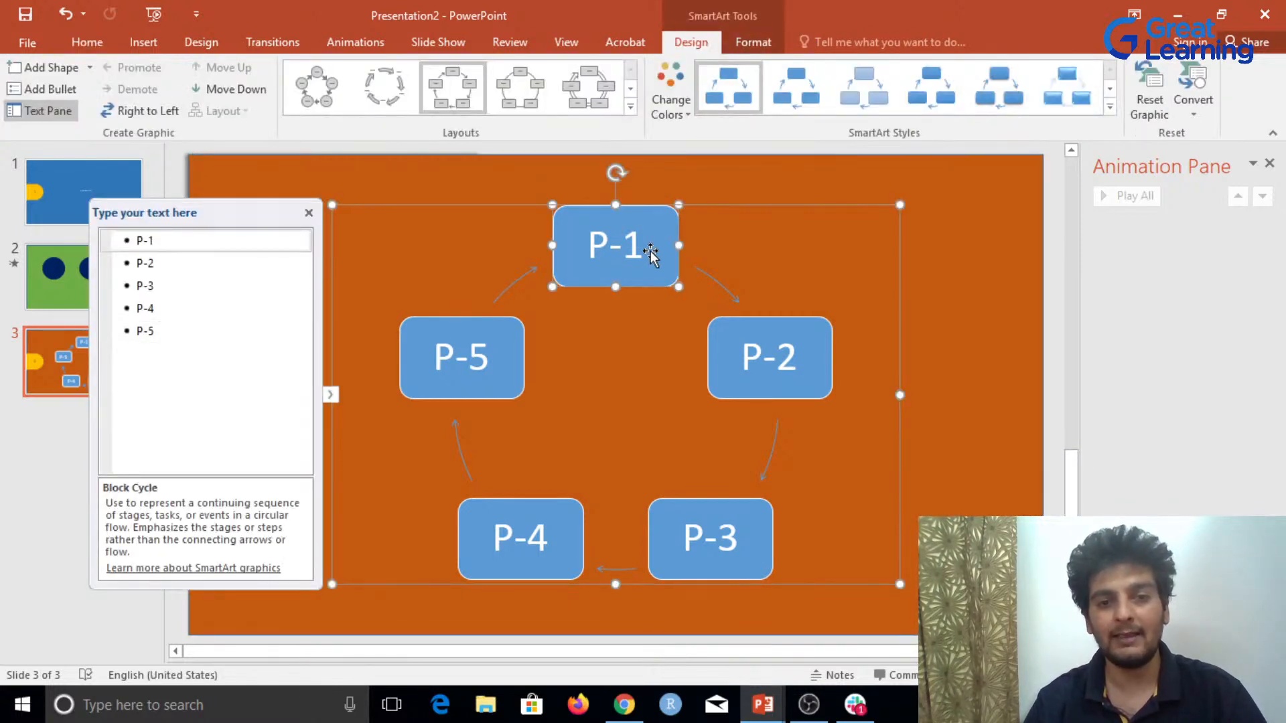
pyautogui.click(309, 213)
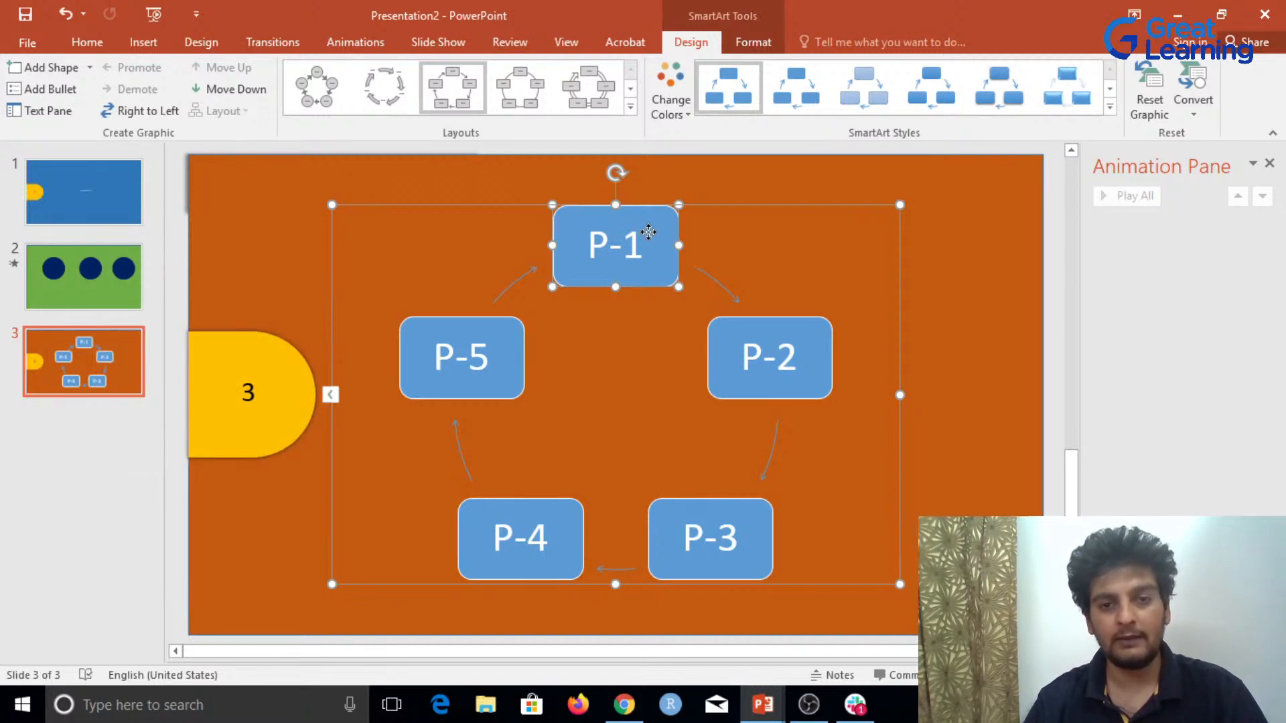
pyautogui.click(681, 115)
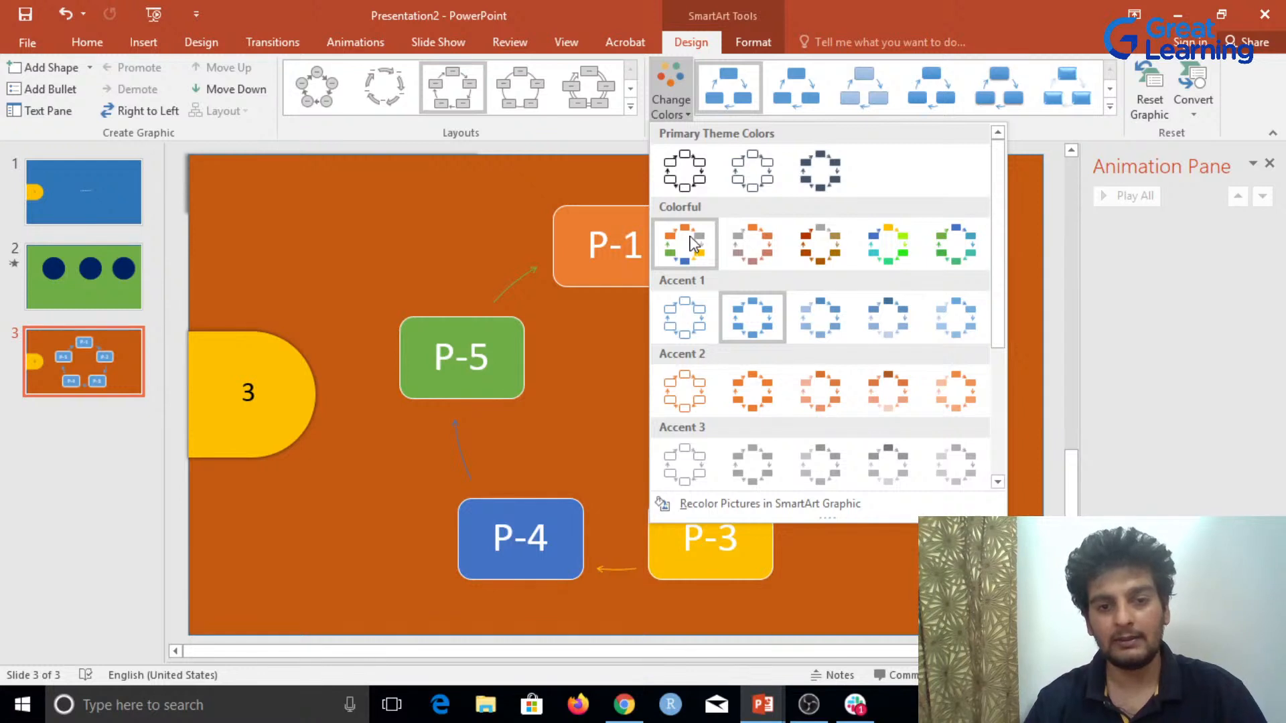
pyautogui.click(891, 251)
# Step: Delete the orange background rectangle and the yellow shape labelled 3 from slide 3
pyautogui.click(986, 228)
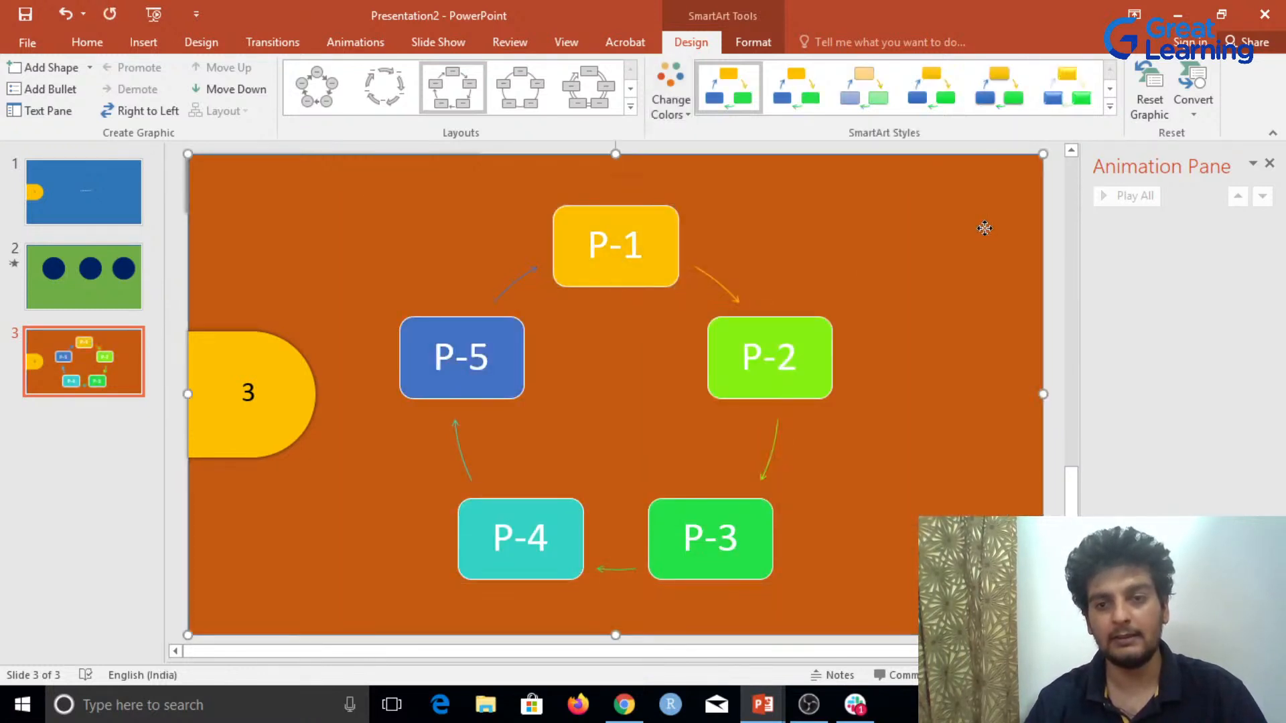
pyautogui.press('Delete')
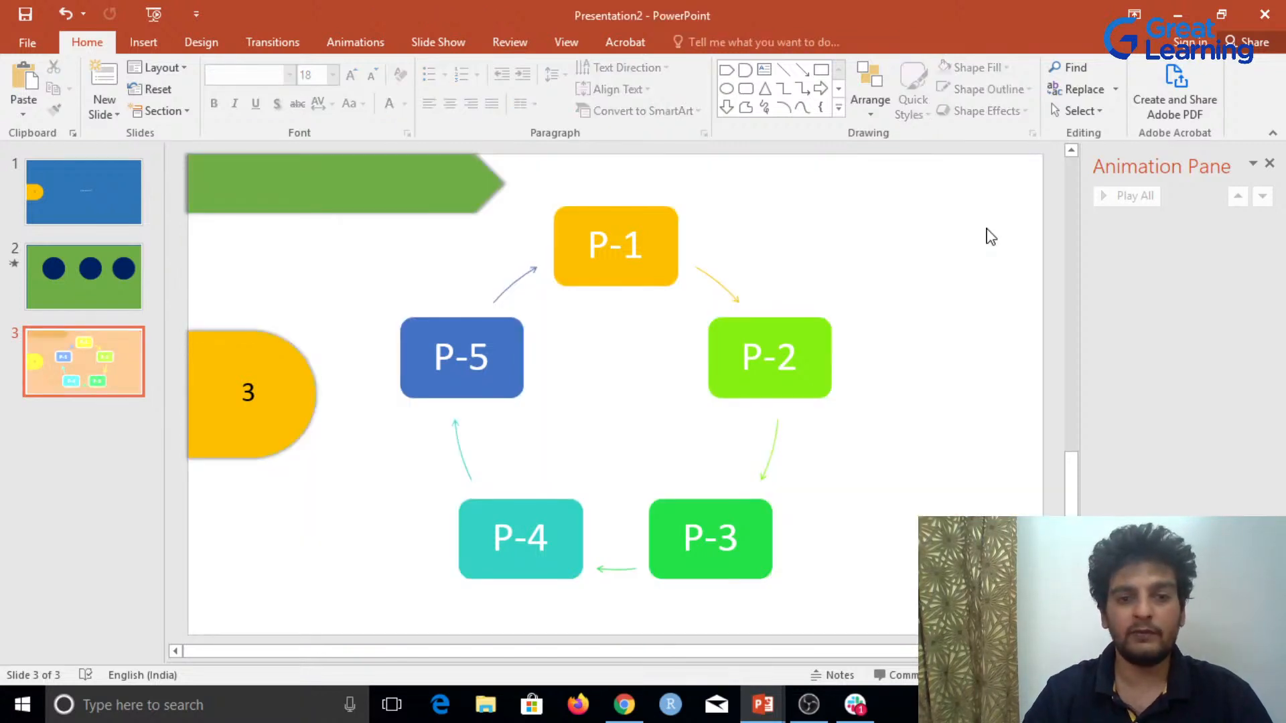
pyautogui.click(260, 362)
pyautogui.press('Delete')
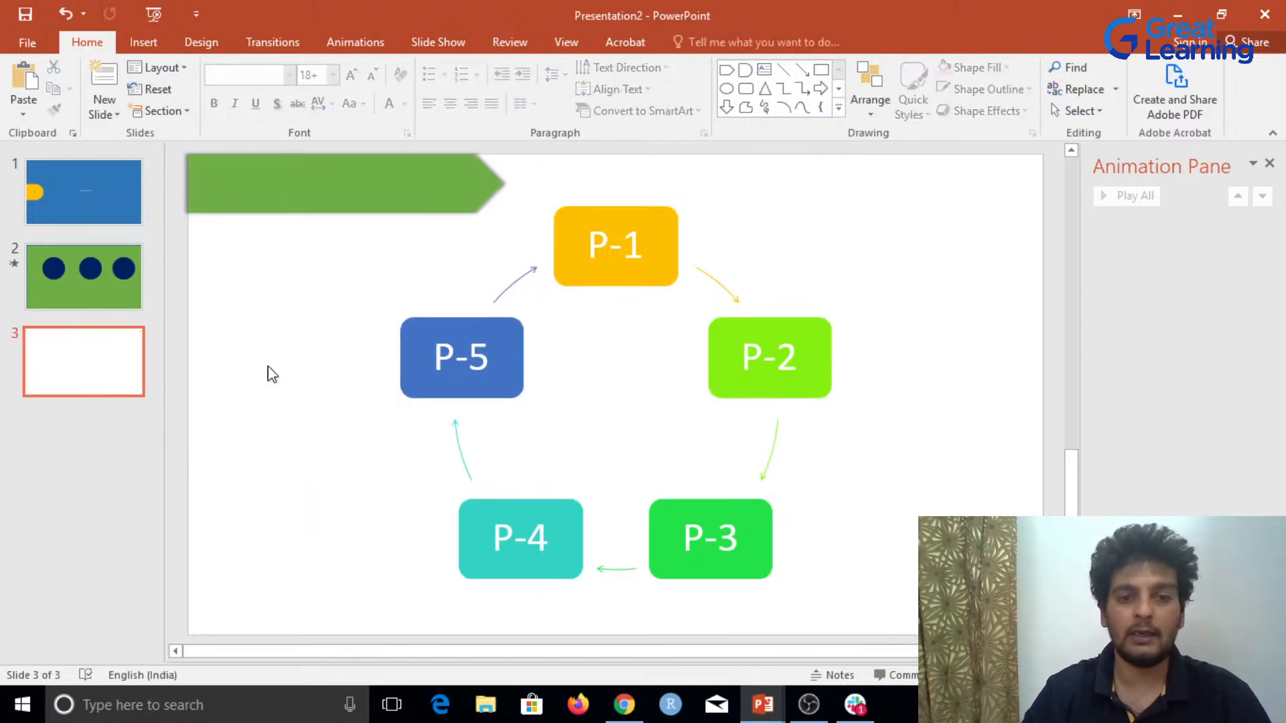
# Step: Apply the centered outer shadow effect to the P-1 box of the SmartArt cycle
pyautogui.click(565, 268)
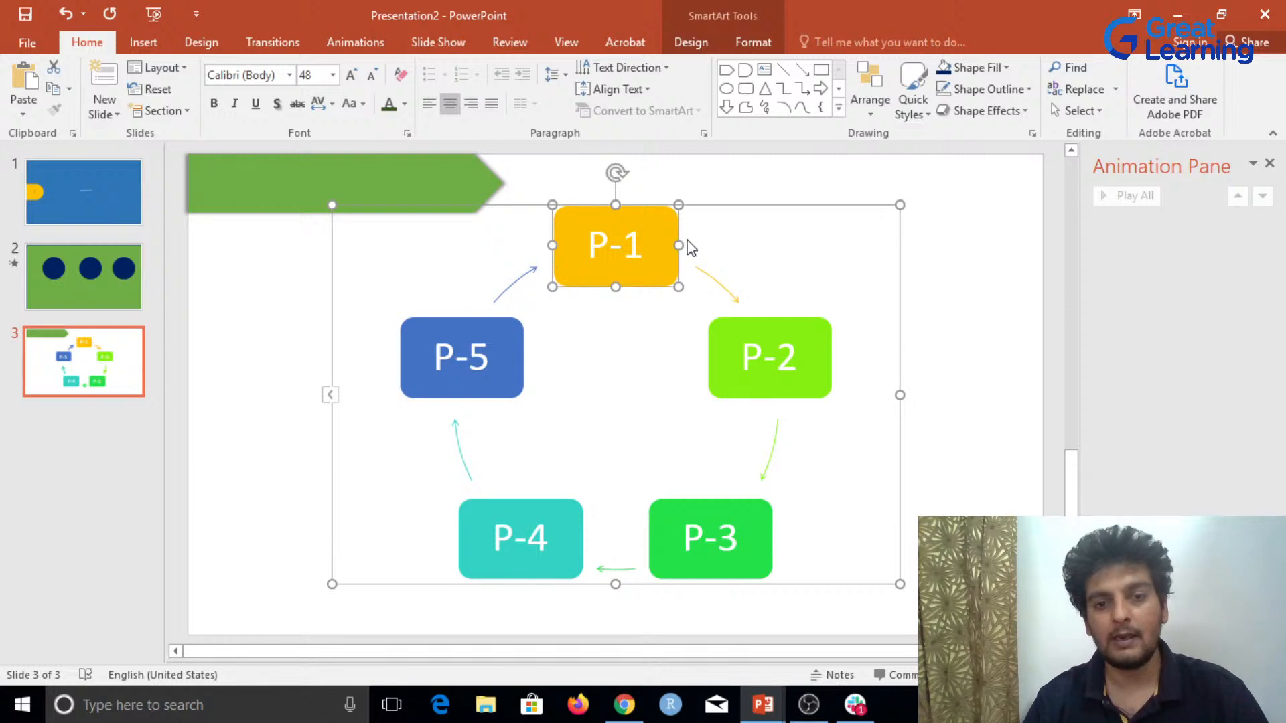
pyautogui.click(990, 116)
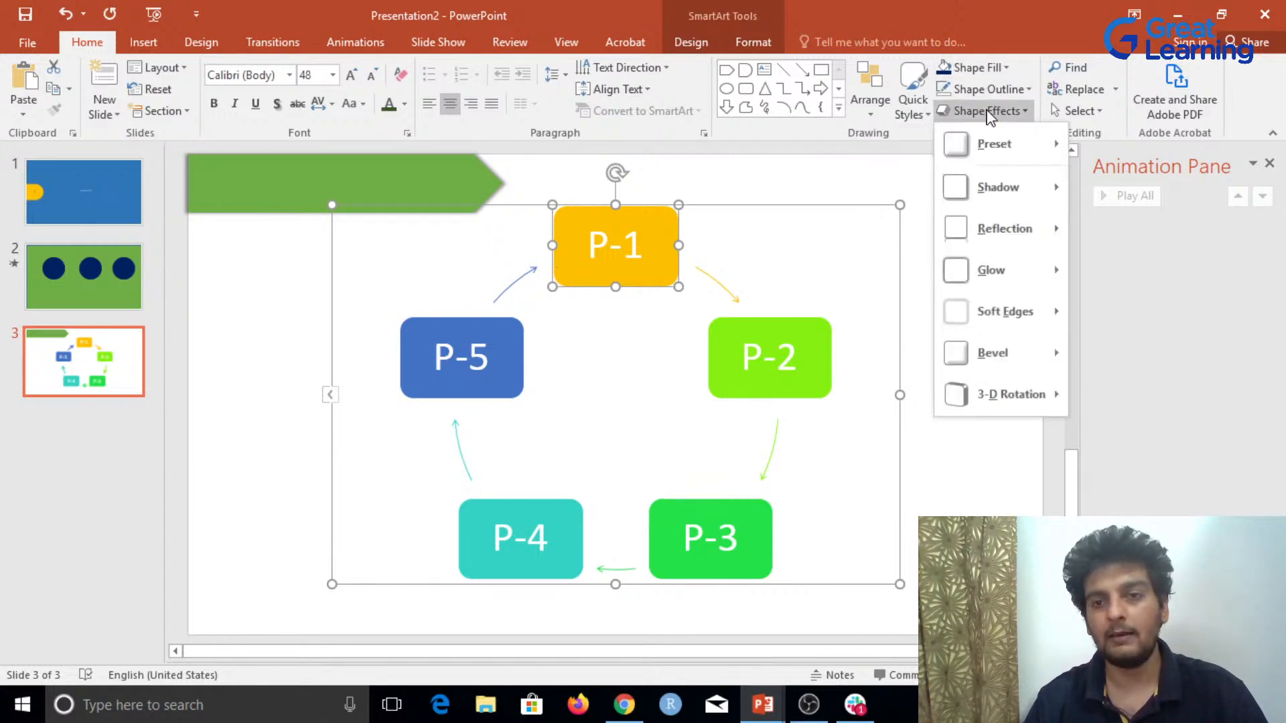
pyautogui.moveTo(997, 189)
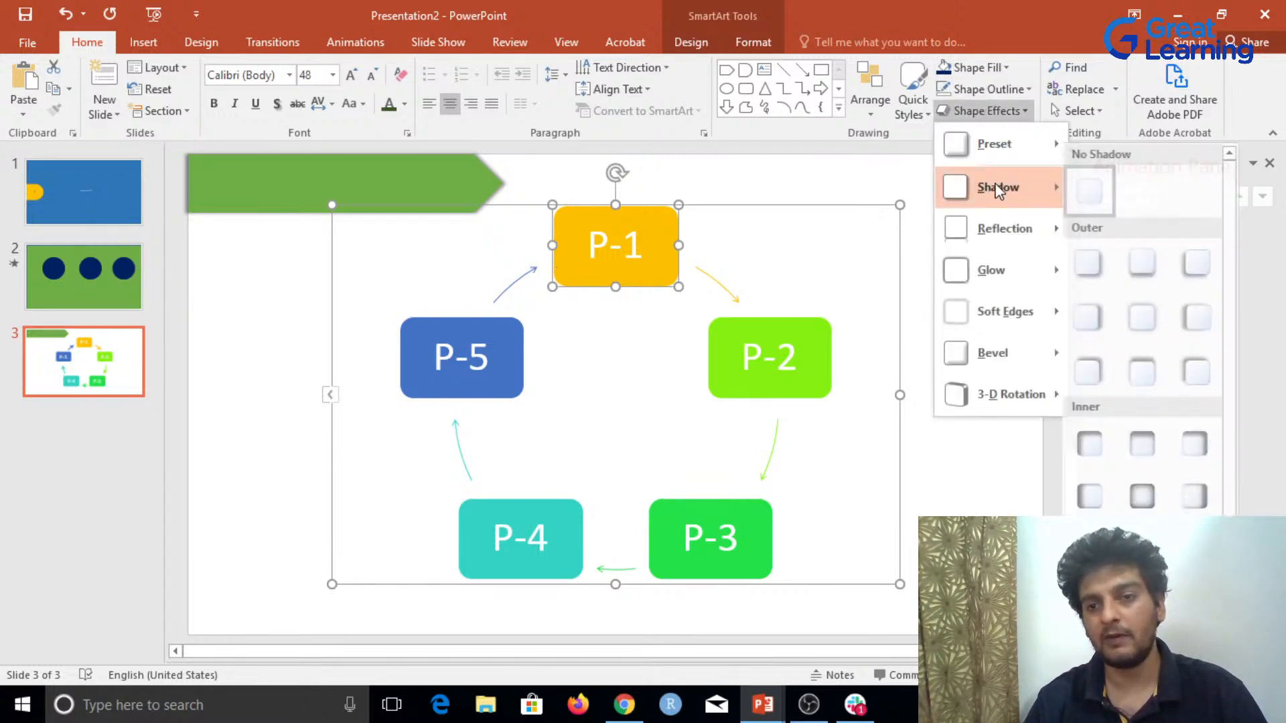
pyautogui.click(1155, 326)
pyautogui.click(888, 532)
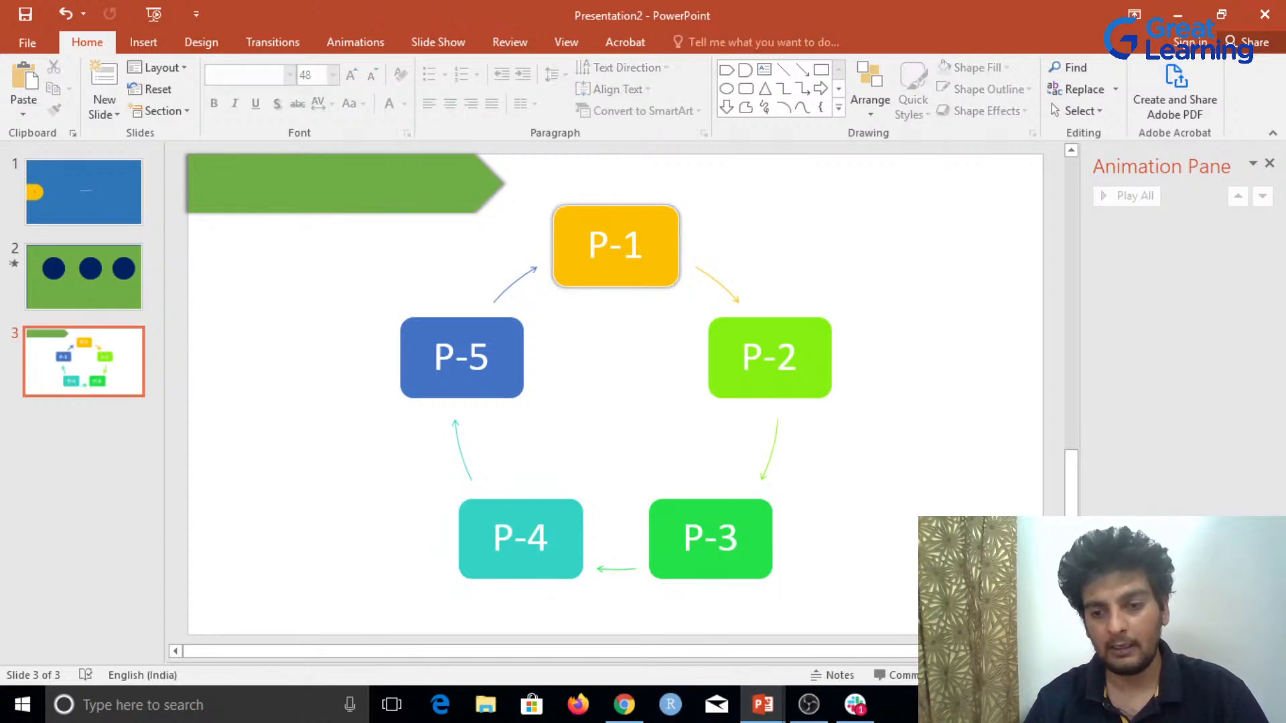
# Step: Try to apply the centered outer shadow to the entire SmartArt graphic at once
pyautogui.moveTo(1055, 625); pyautogui.dragTo(251, 170)
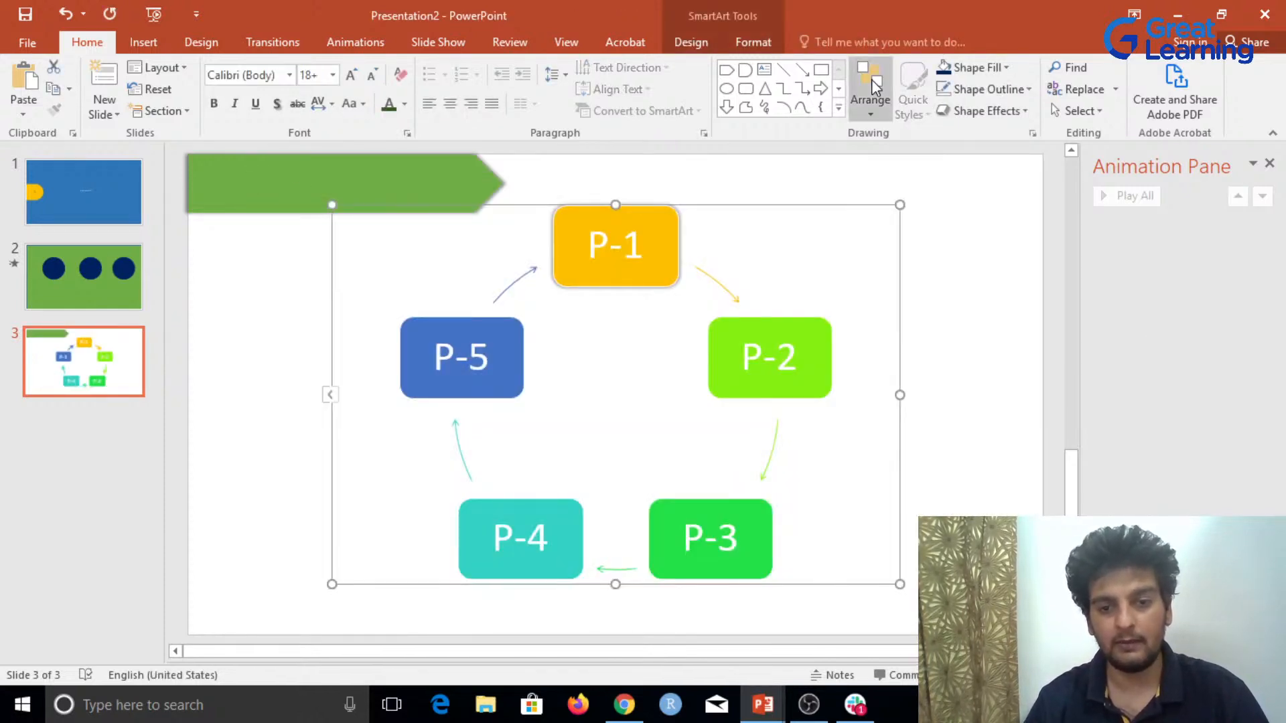
pyautogui.click(984, 112)
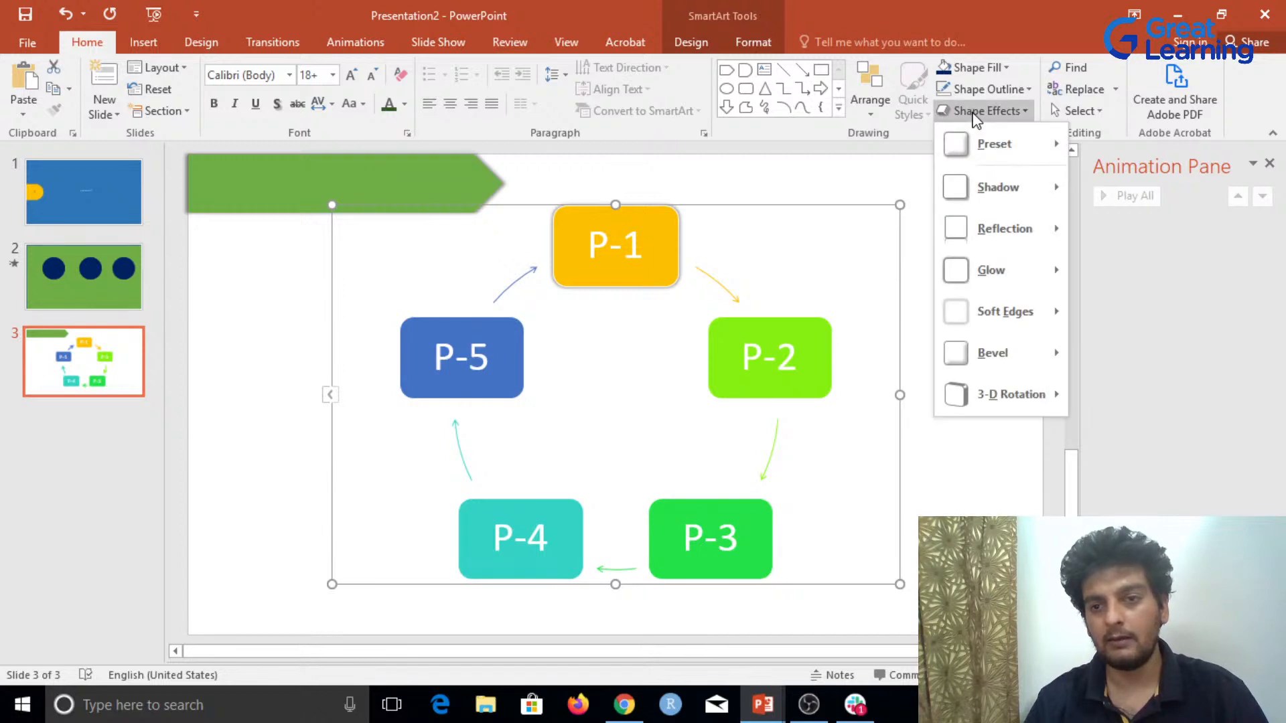
pyautogui.moveTo(1006, 184)
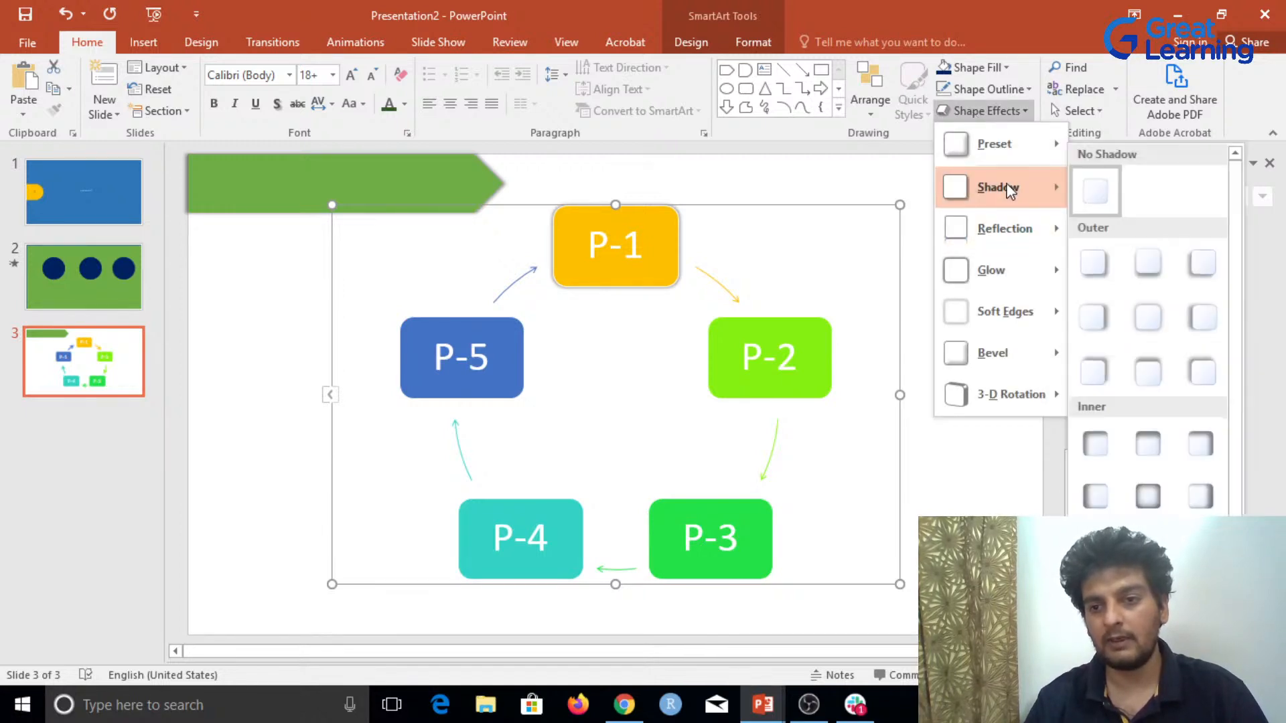
pyautogui.click(1149, 331)
# Step: Select the P-2, P-3, P-4 and P-5 boxes together and open the shape effects options for them
pyautogui.click(732, 363)
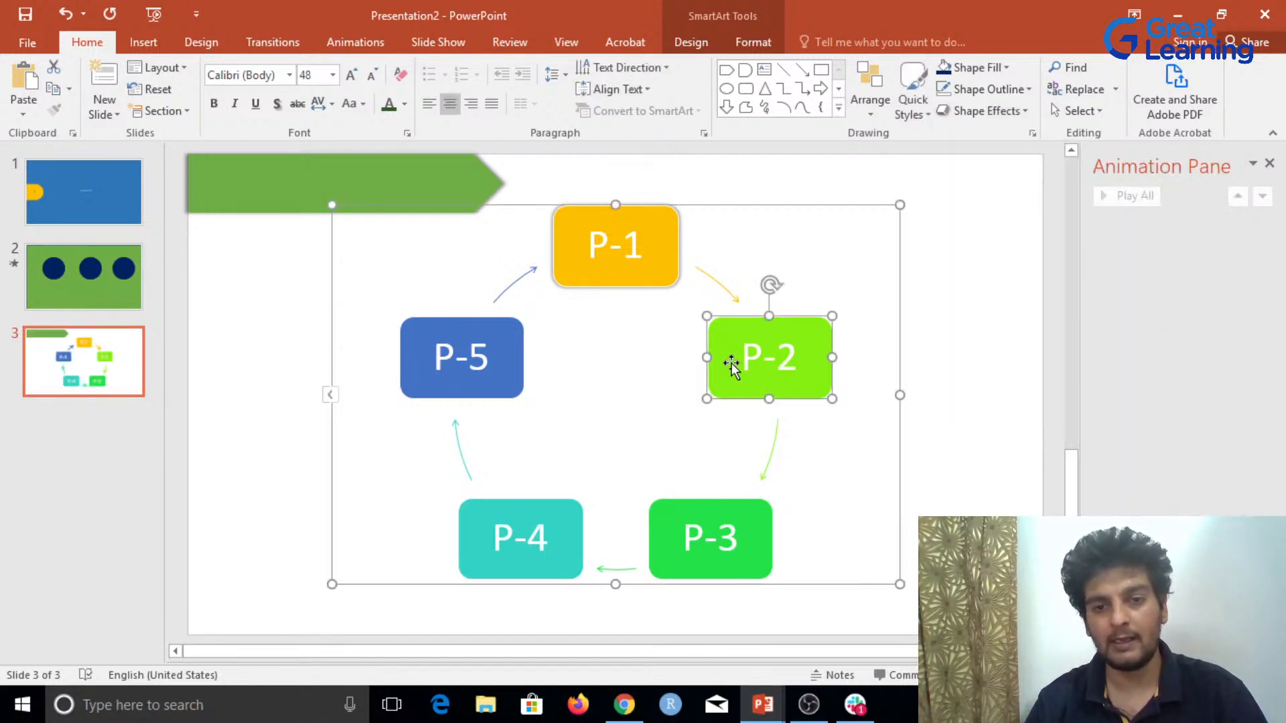
pyautogui.keyDown('shift'); pyautogui.click(668, 518); pyautogui.keyUp('shift')
pyautogui.keyDown('shift'); pyautogui.click(547, 520); pyautogui.keyUp('shift')
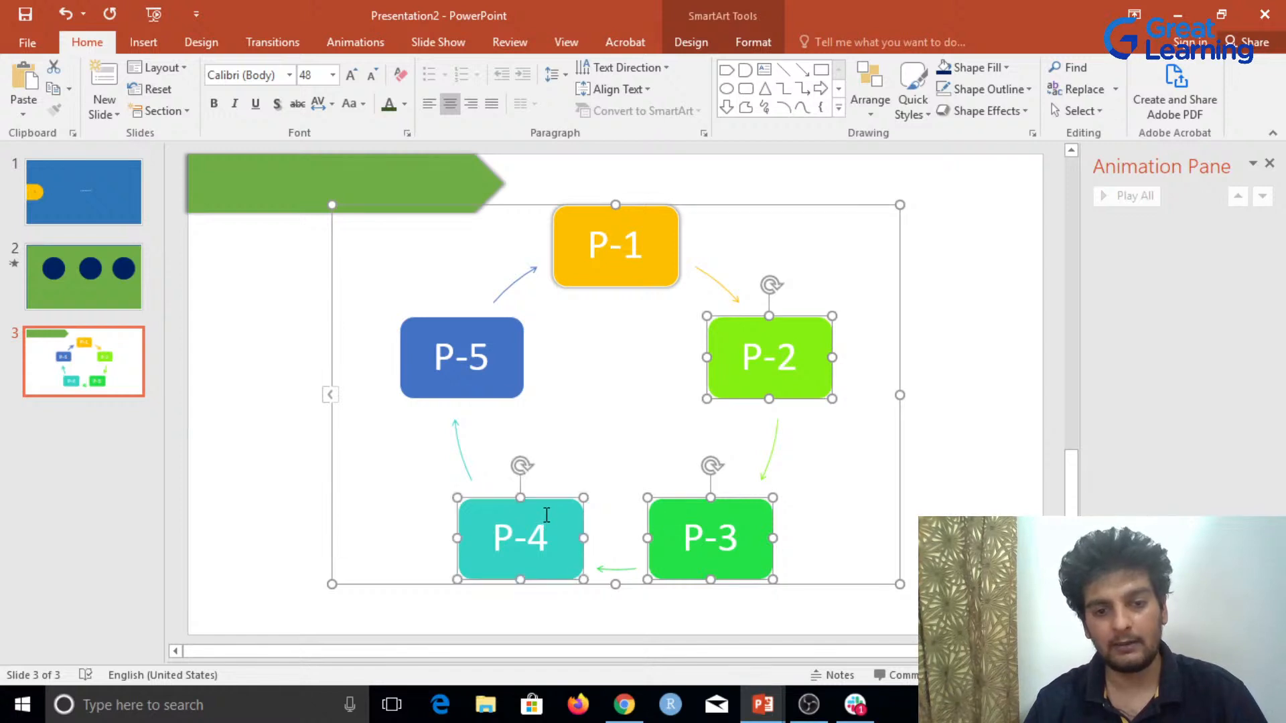
pyautogui.keyDown('shift'); pyautogui.click(506, 387); pyautogui.keyUp('shift')
pyautogui.click(1015, 111)
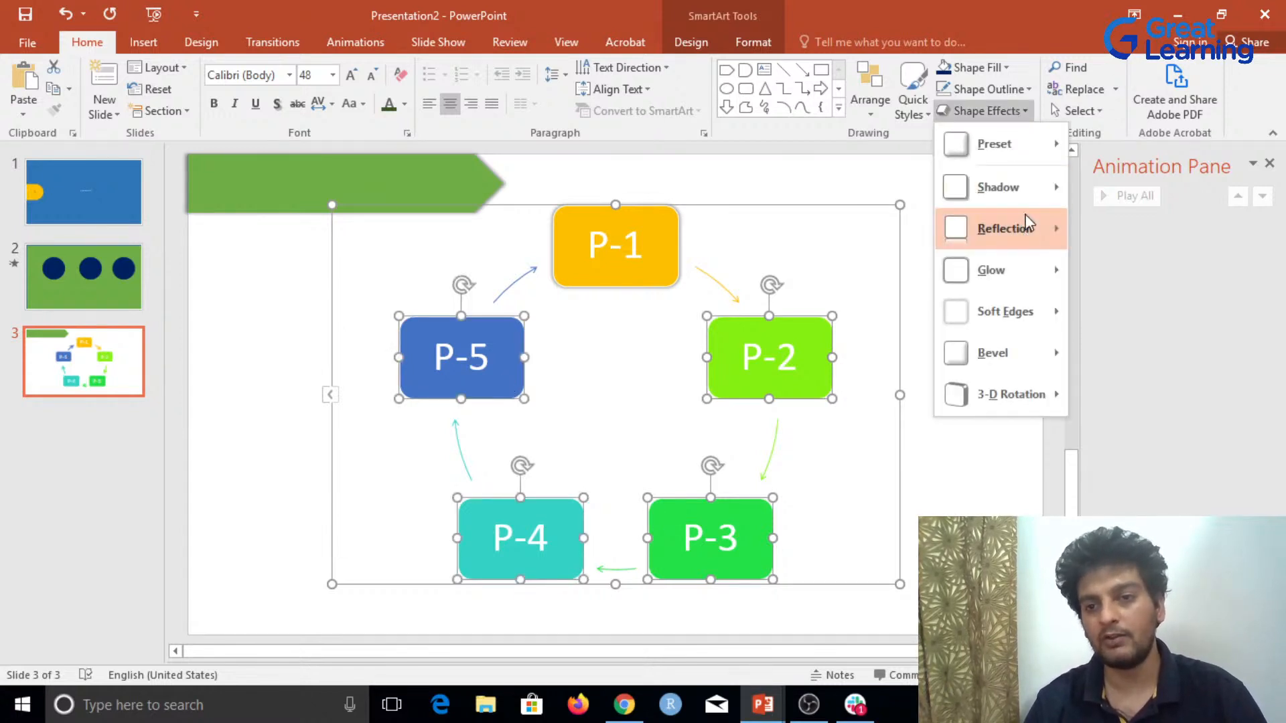